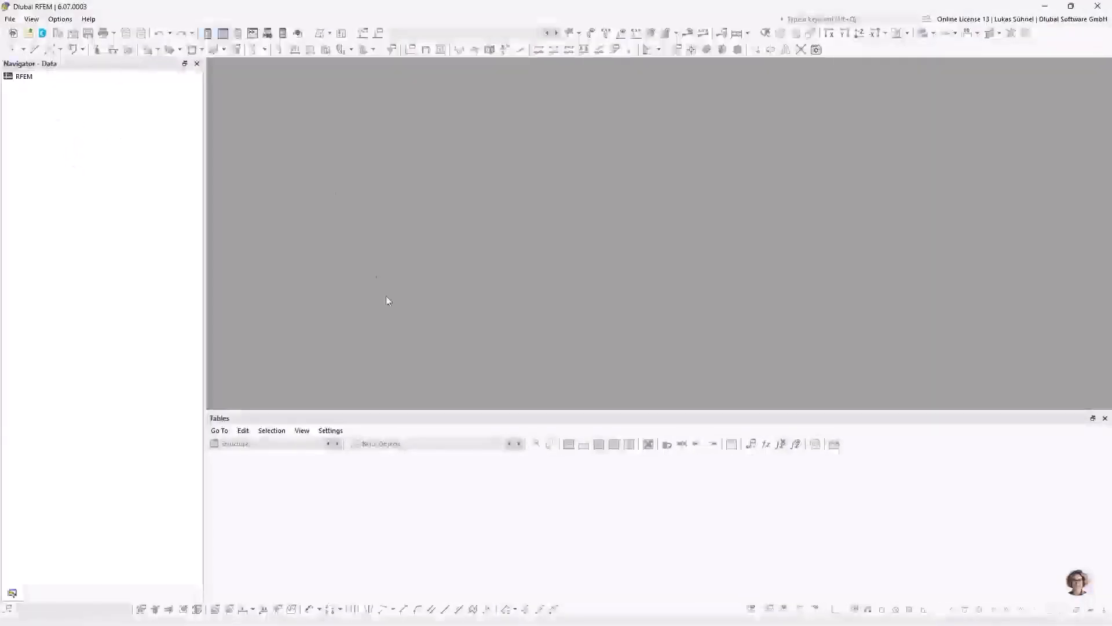
Step: Import the DXF file Bauteil.dxf as a new model
click(11, 20)
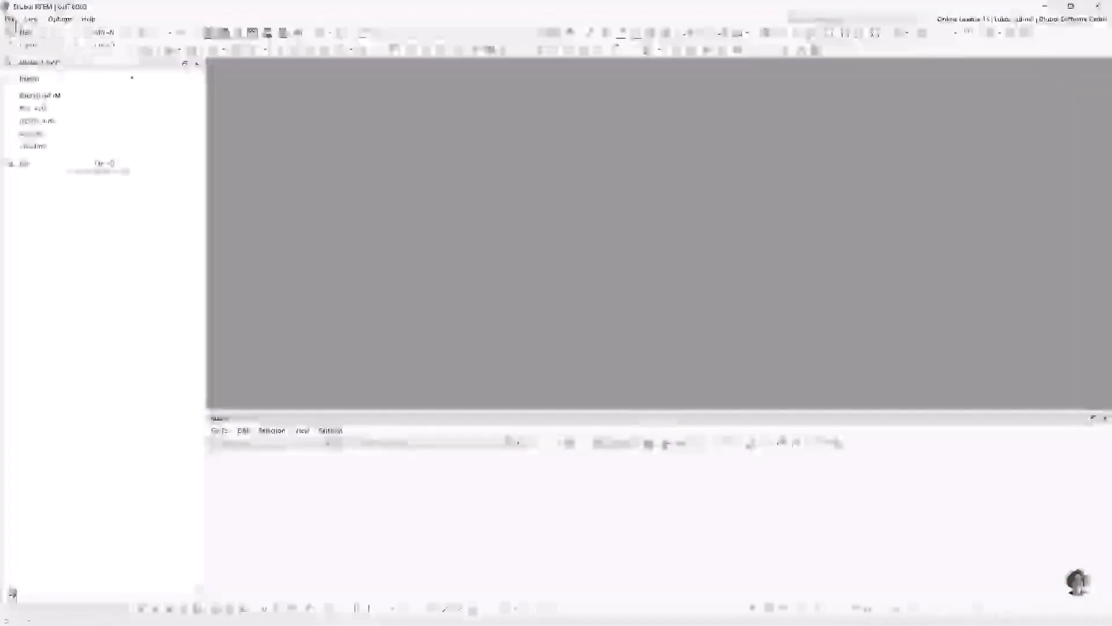
mouse_move(75, 79)
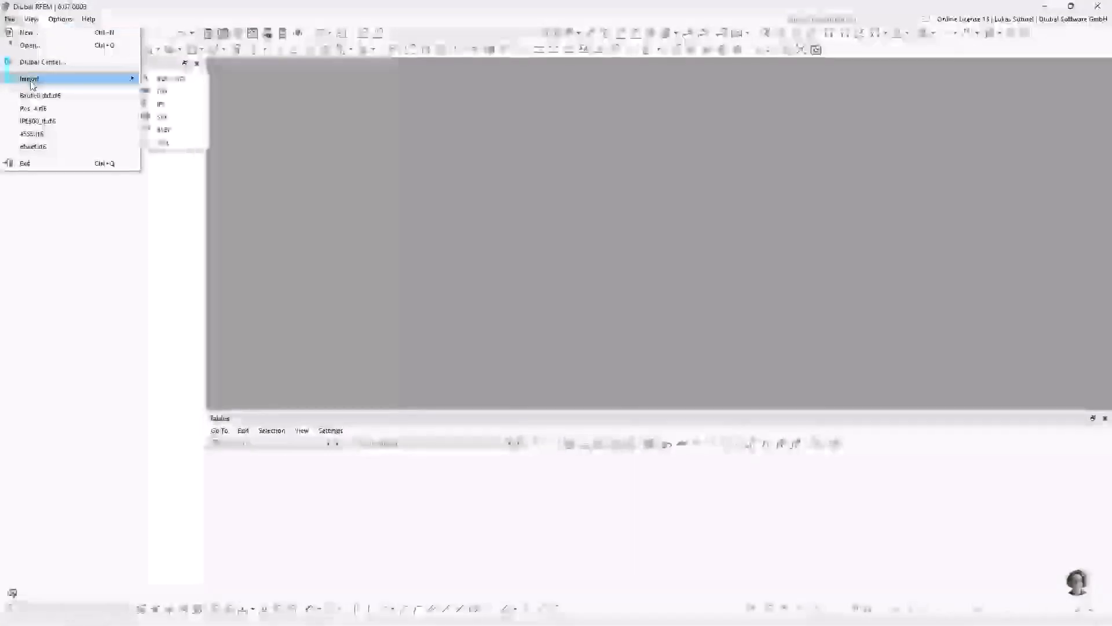
click(177, 91)
drag(194, 23, 508, 135)
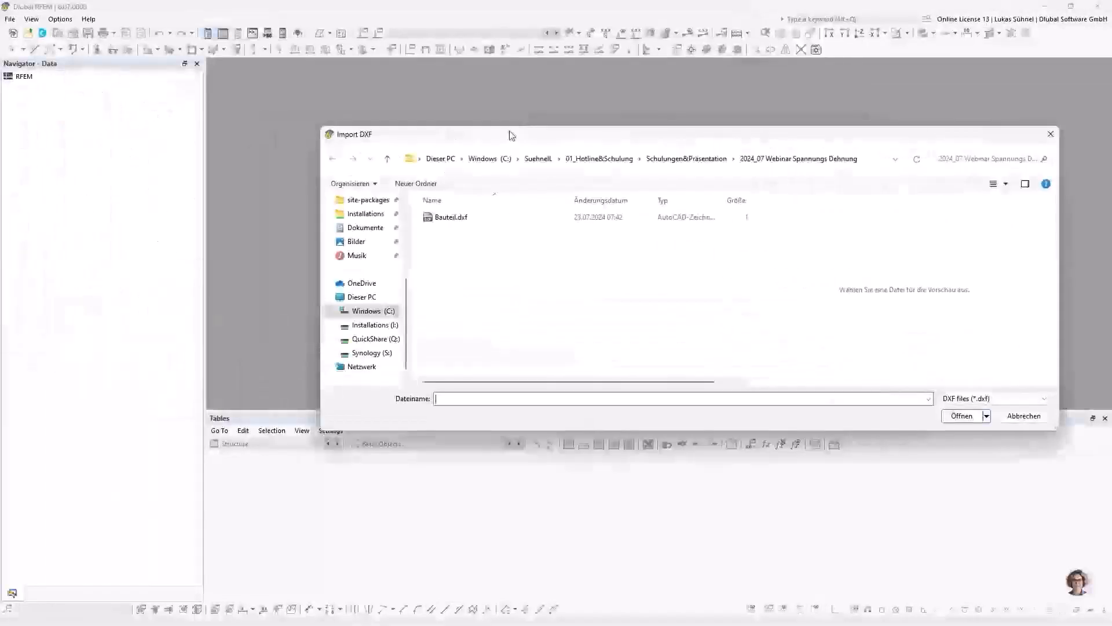
double_click(454, 221)
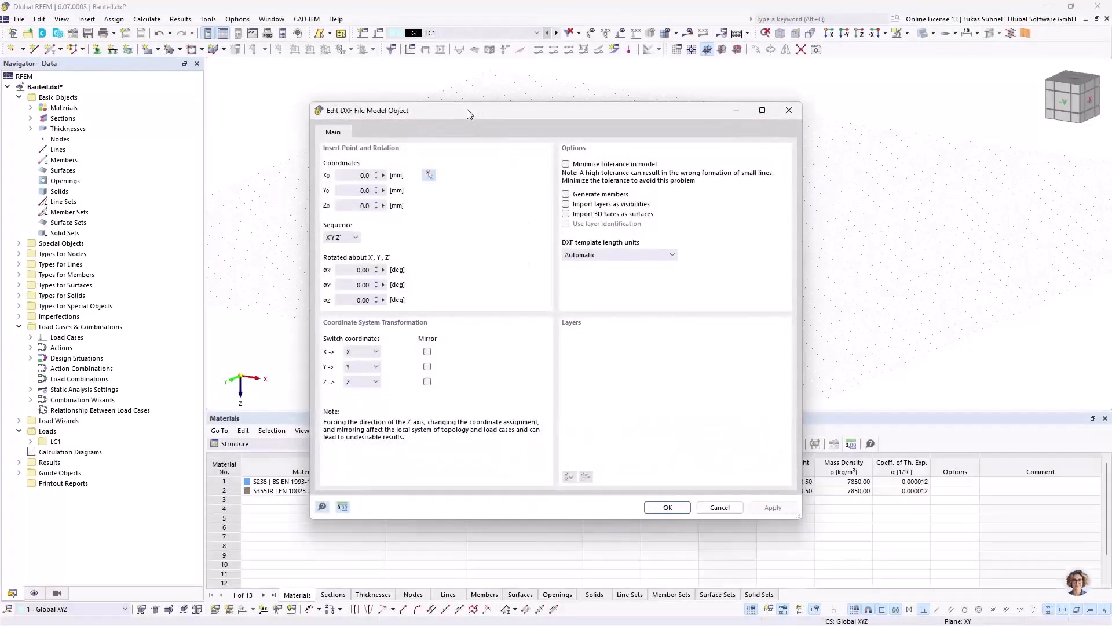
drag(467, 109, 457, 68)
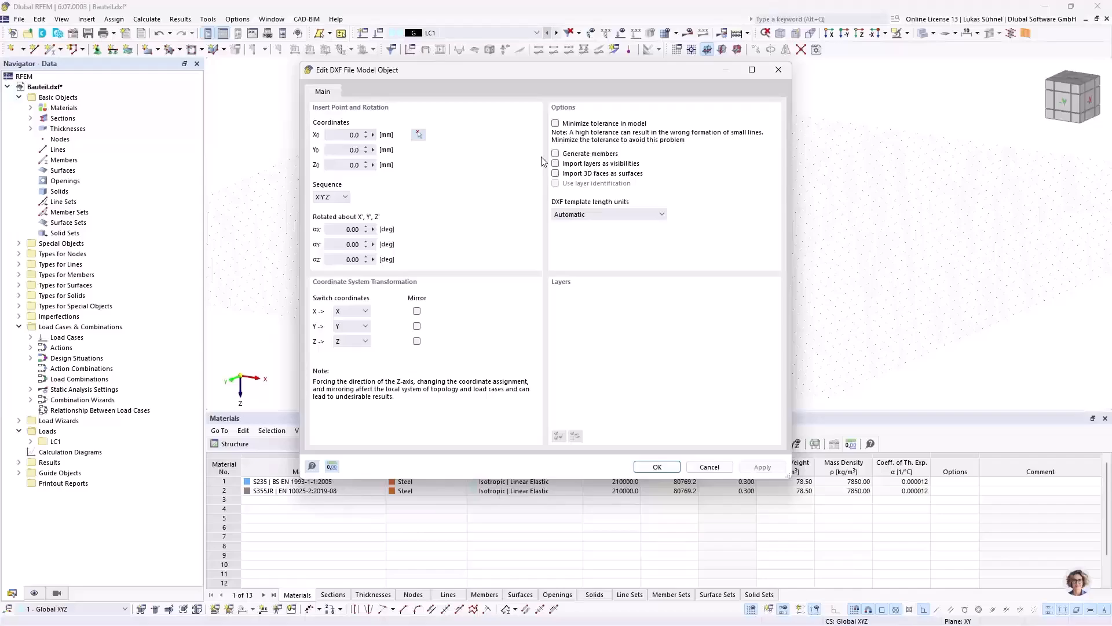
Step: Review the DXF import options and the available template length units
click(571, 154)
click(592, 154)
click(584, 165)
click(606, 215)
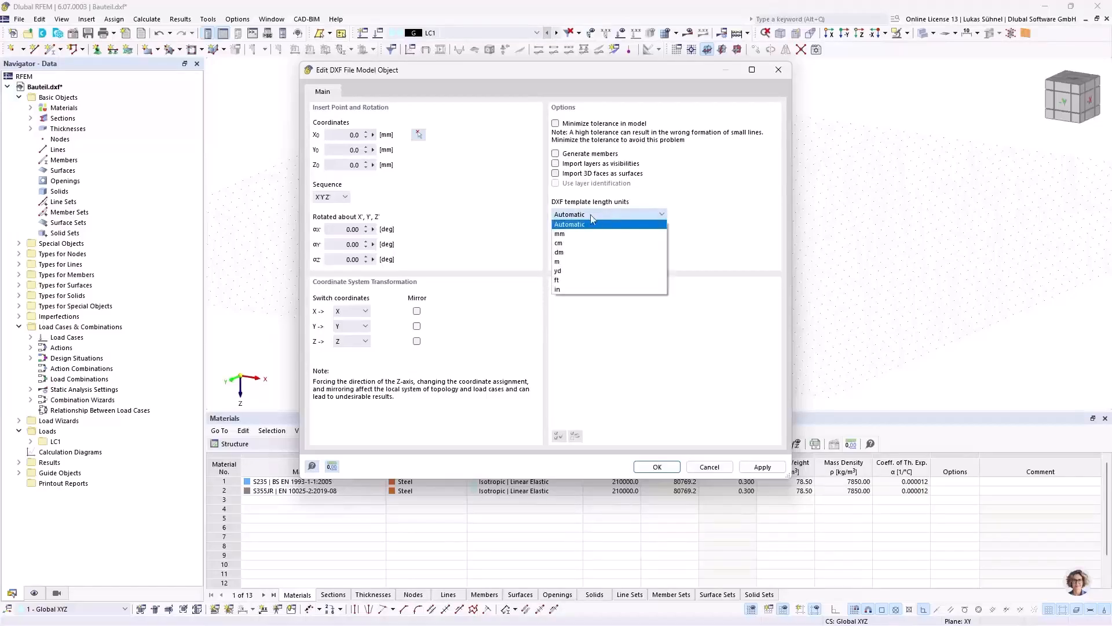
click(606, 217)
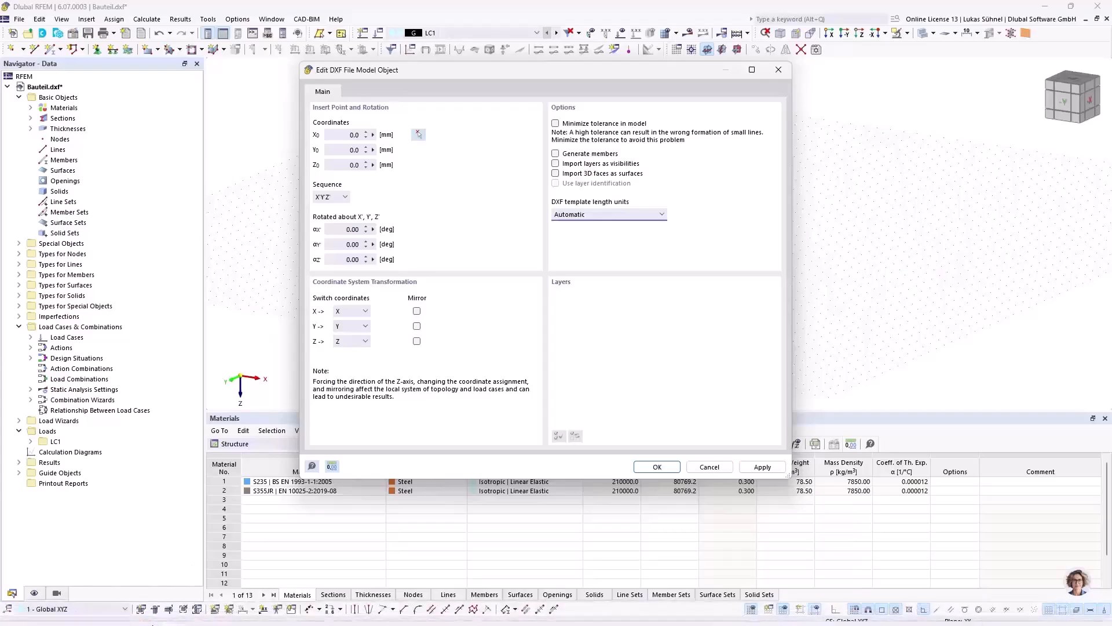
Step: Switch to AutoCAD and check the drawing's INSUNITS value without changing it
click(142, 609)
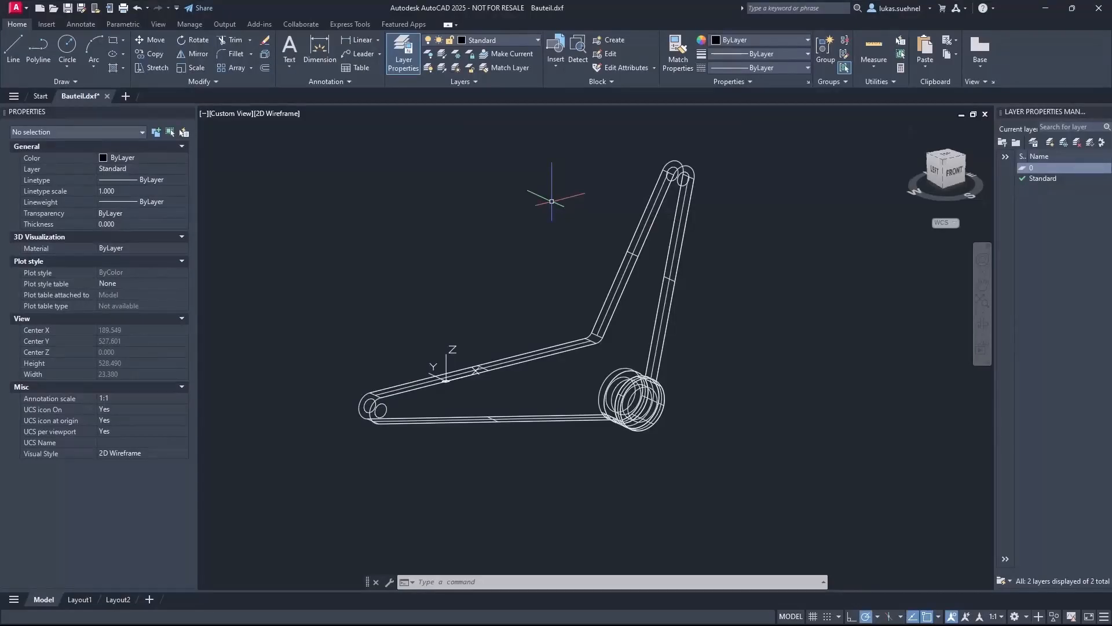
text(unit)
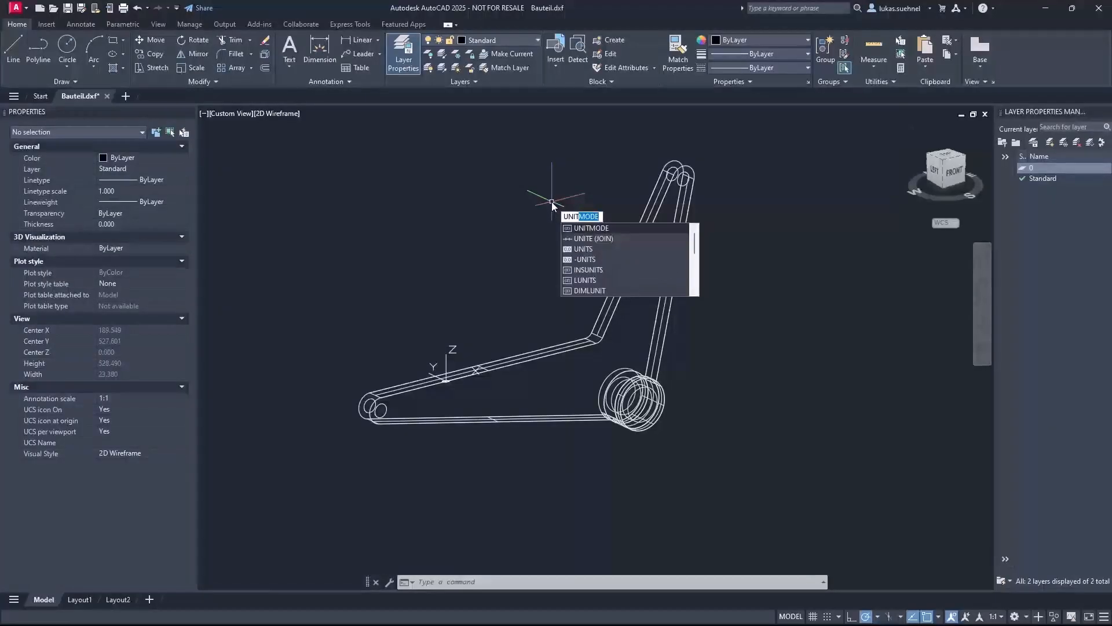
click(586, 269)
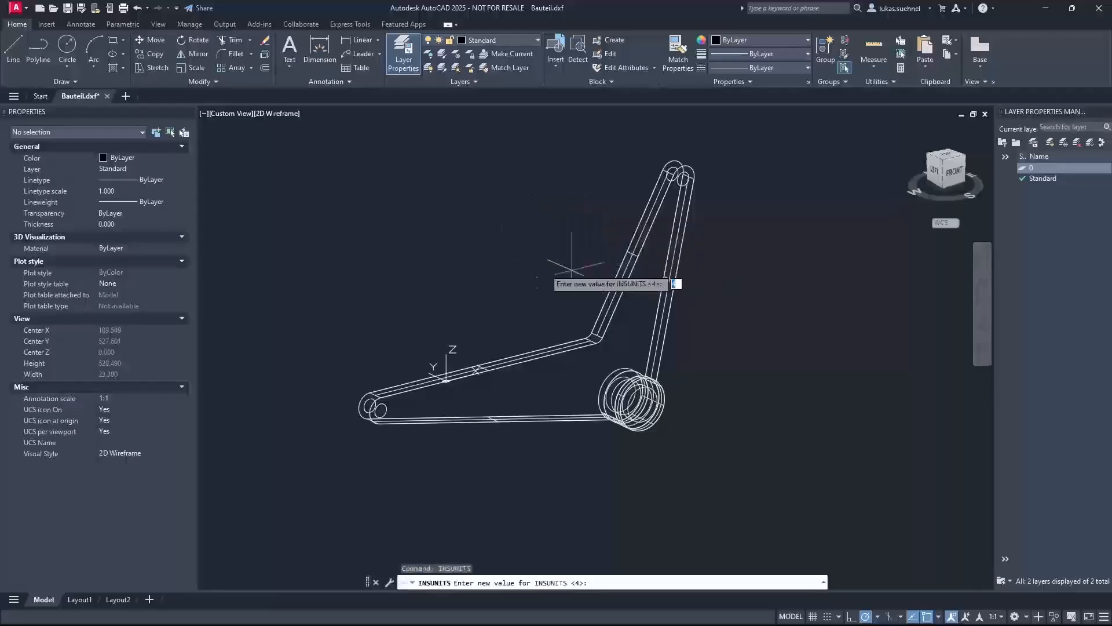
key(Escape)
click(500, 250)
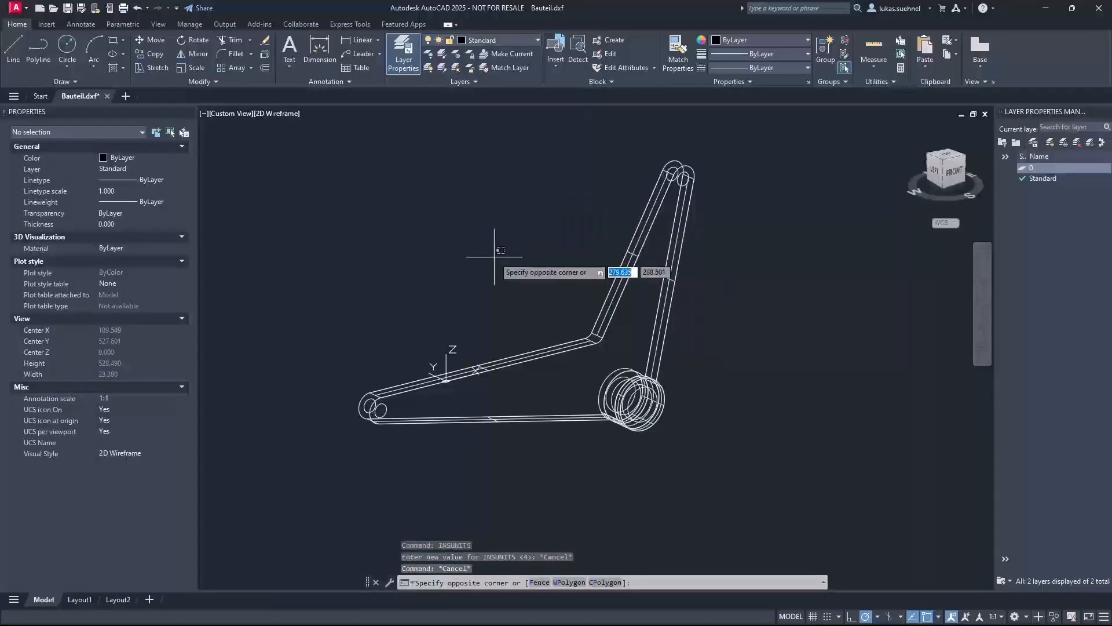
text(eine)
key(BackSpace)
text(heit)
key(Return)
key(Escape)
key(Escape)
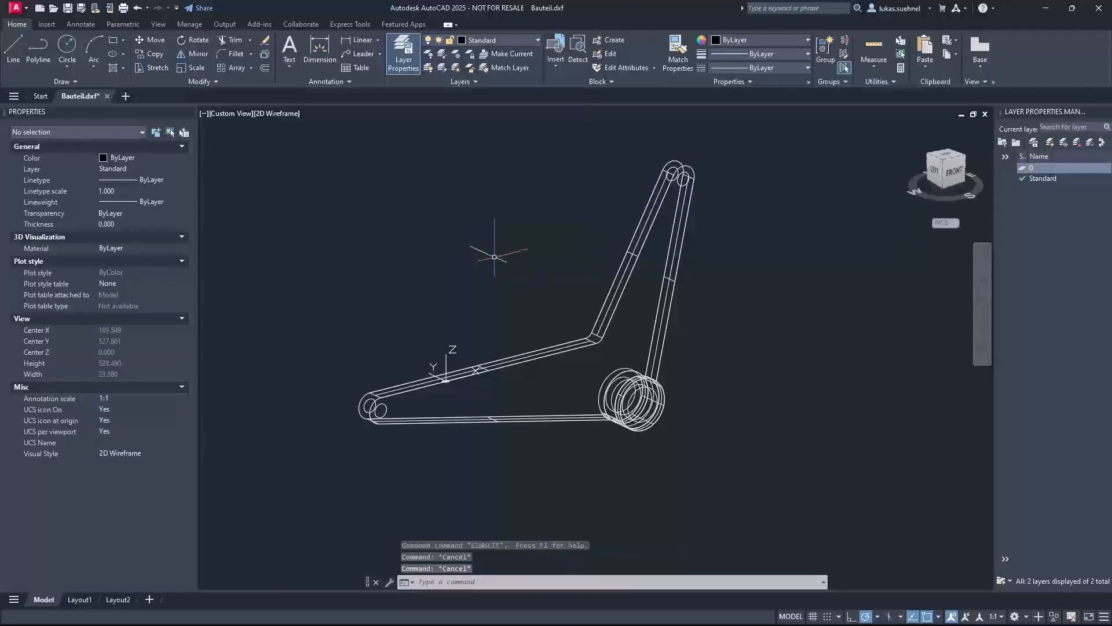
Step: Run the UNITS command and check the insertion scale unit of the drawing, leaving the settings as they are
click(494, 256)
text(unit)
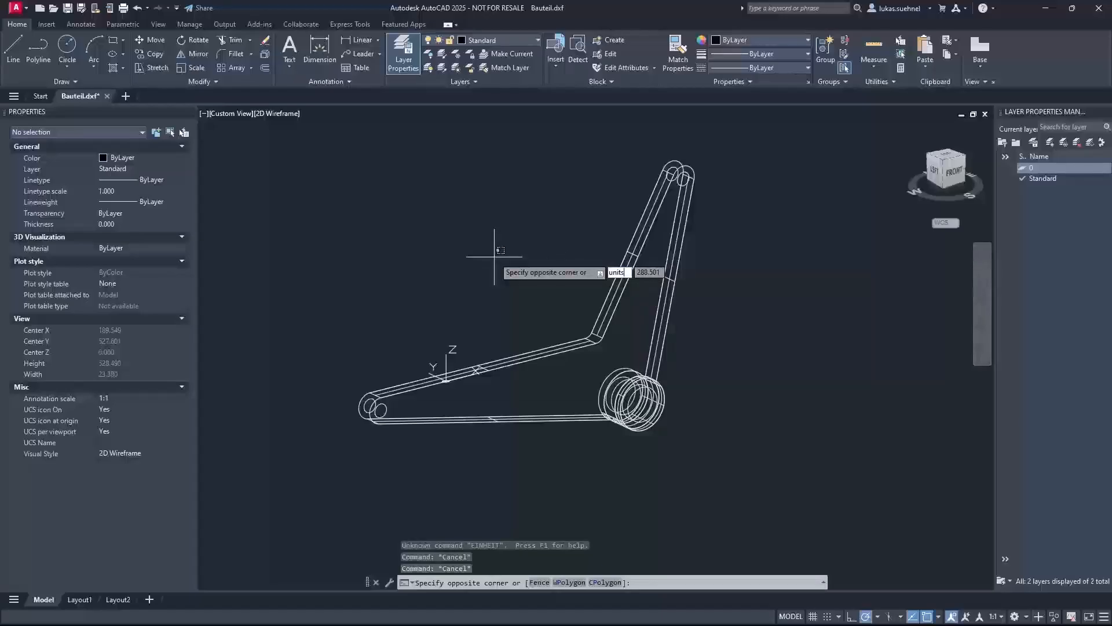
text(s)
key(Return)
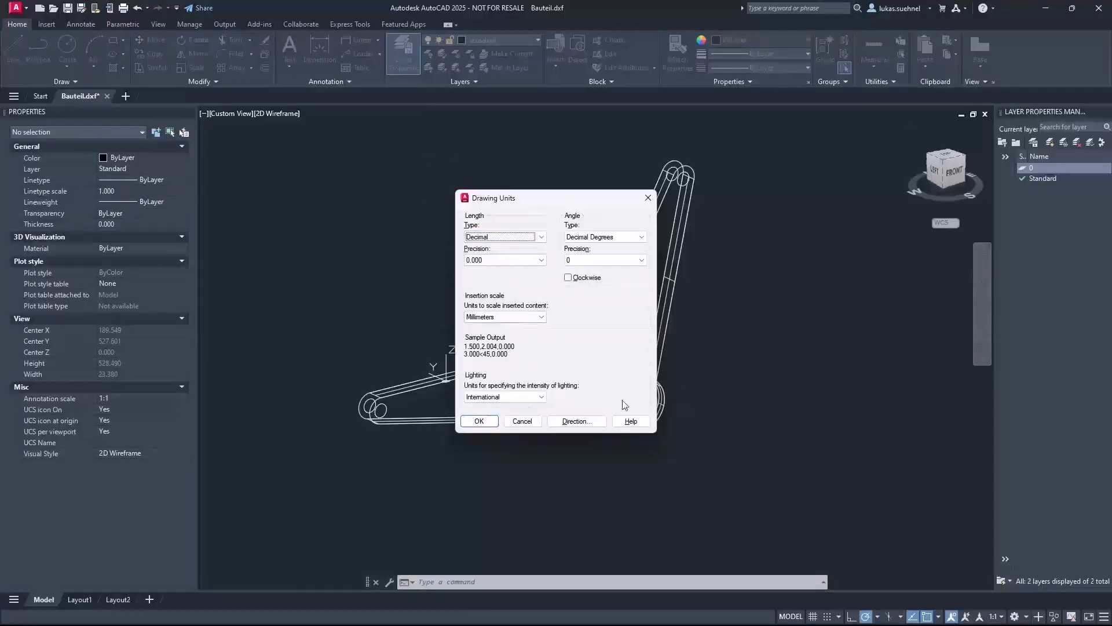
click(496, 317)
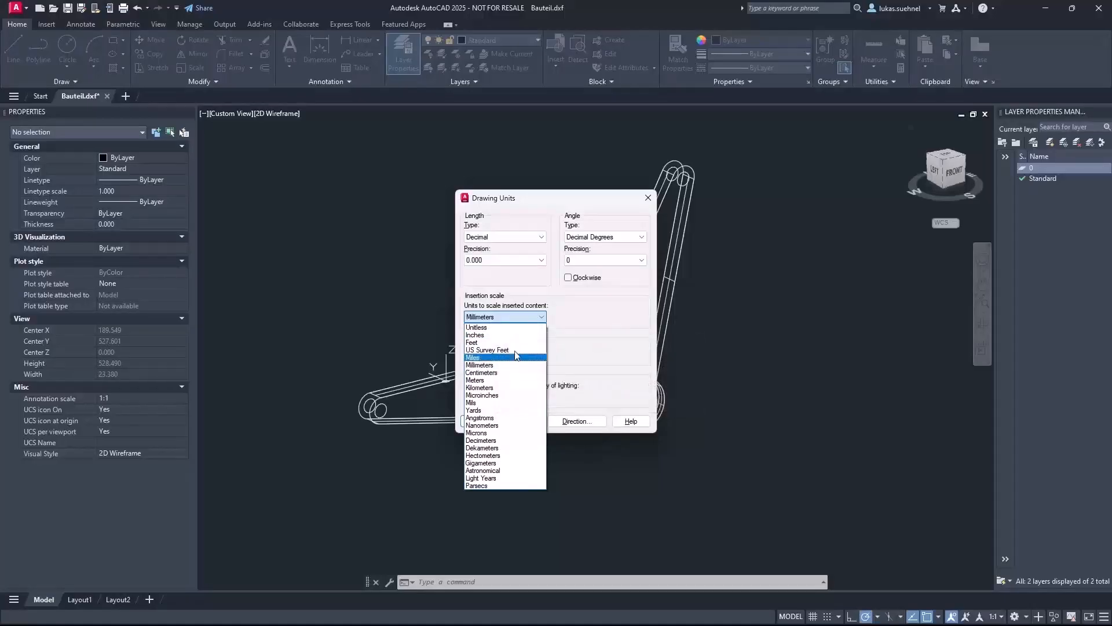
click(486, 297)
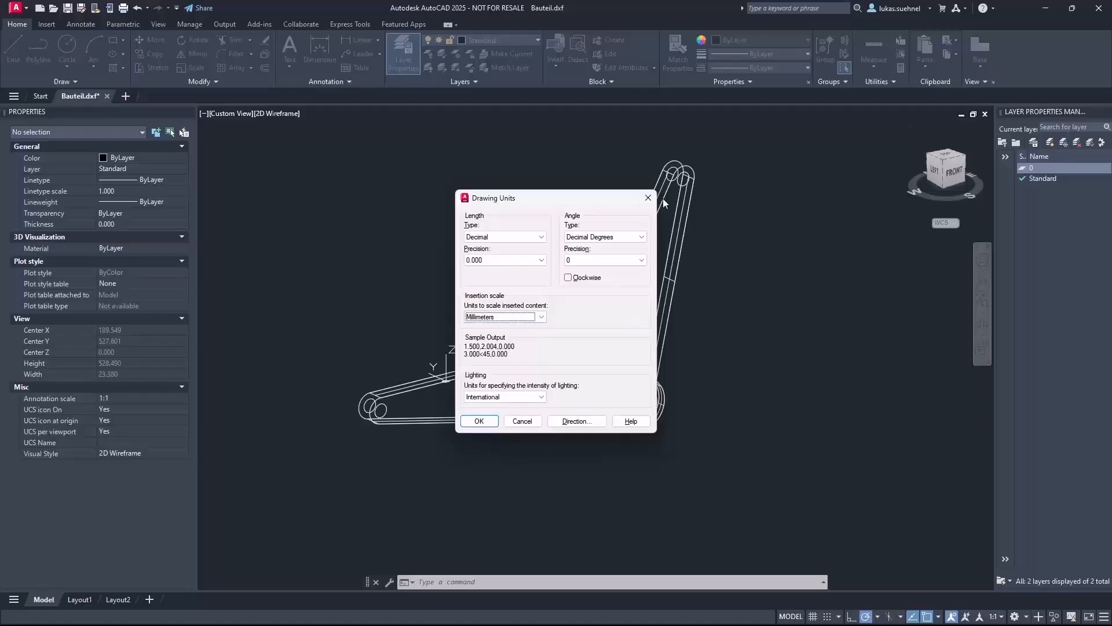
click(648, 198)
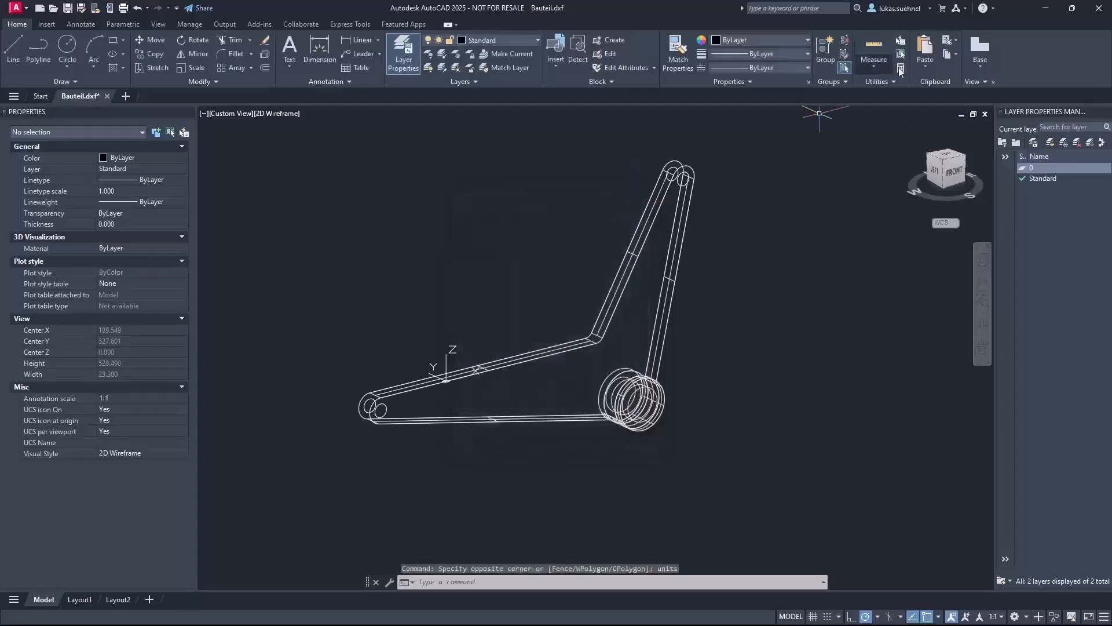
Step: Switch back to RFEM and complete the DXF import with Automatic template length units and the Default conversion table
click(1048, 9)
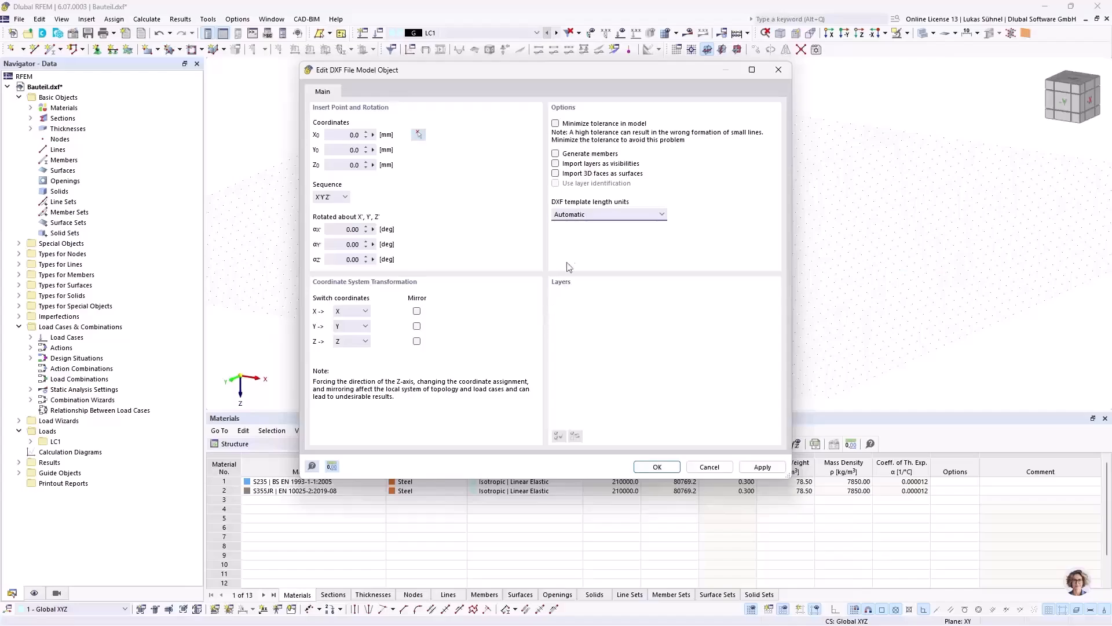
click(579, 218)
click(568, 226)
click(600, 215)
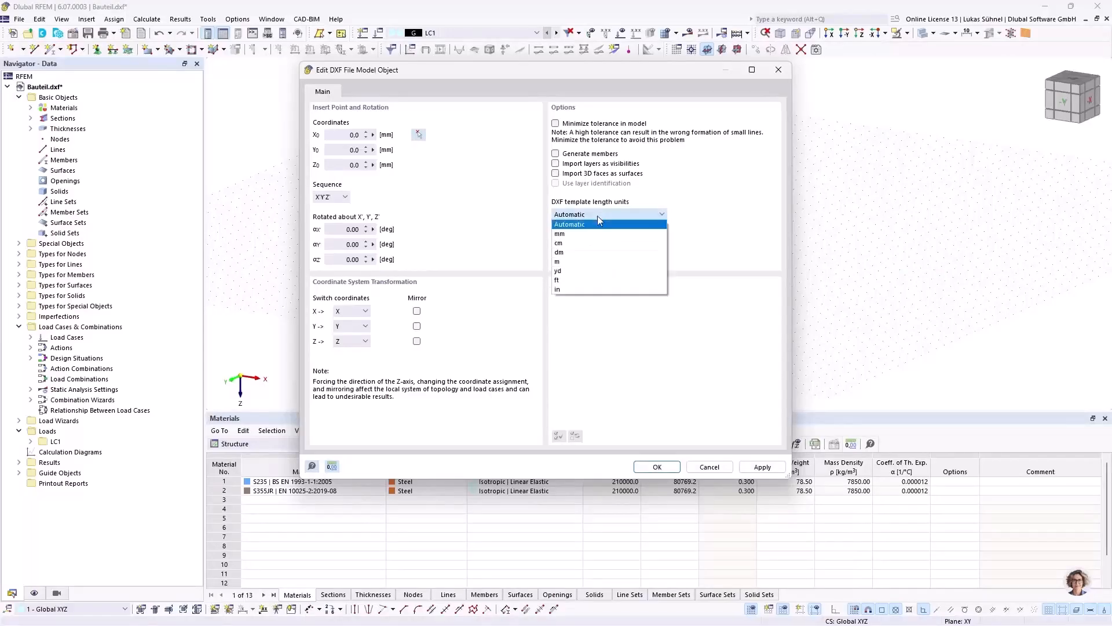
click(570, 224)
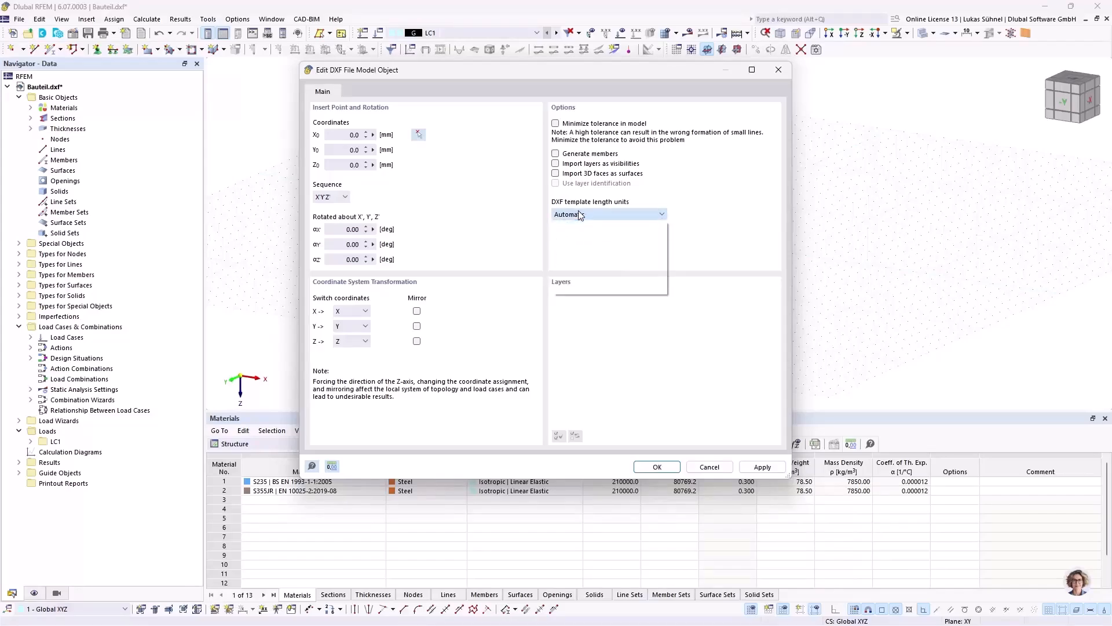
click(658, 466)
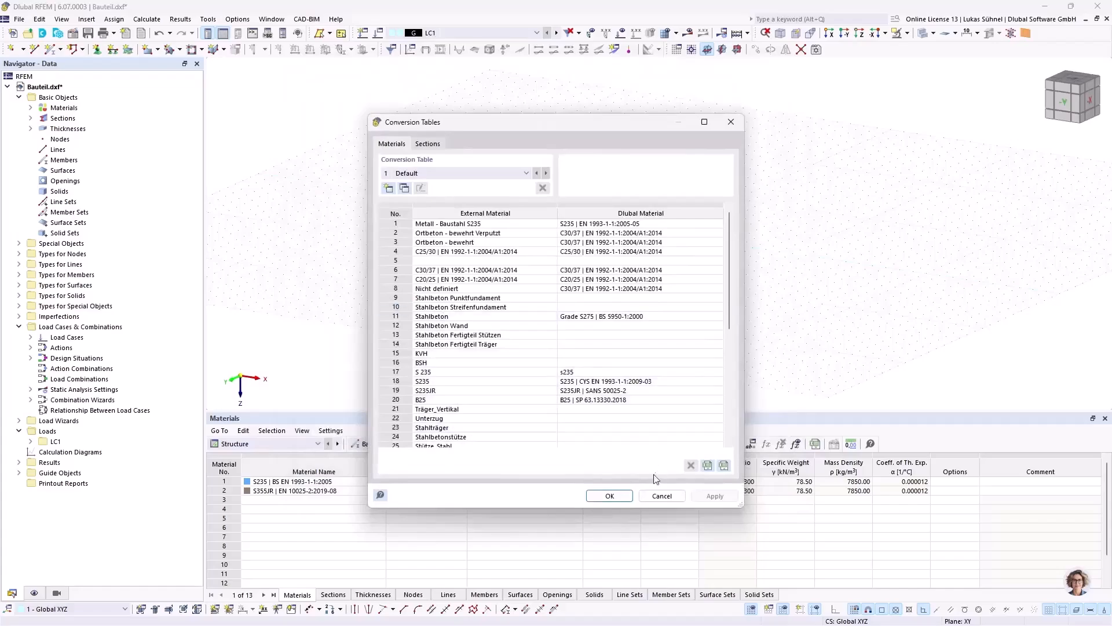
click(611, 496)
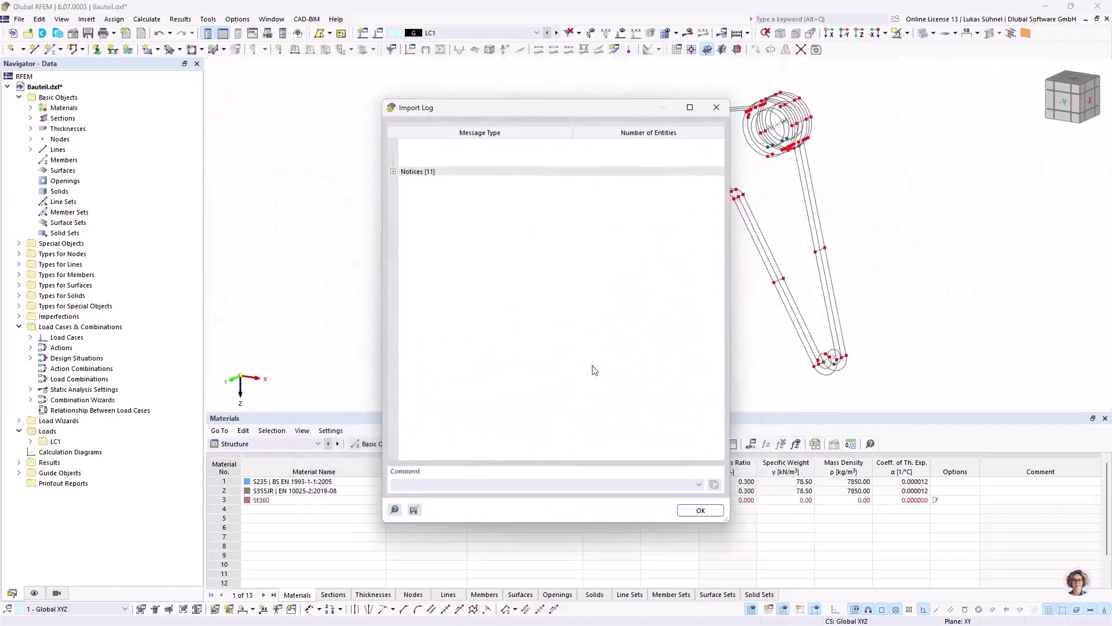
click(699, 511)
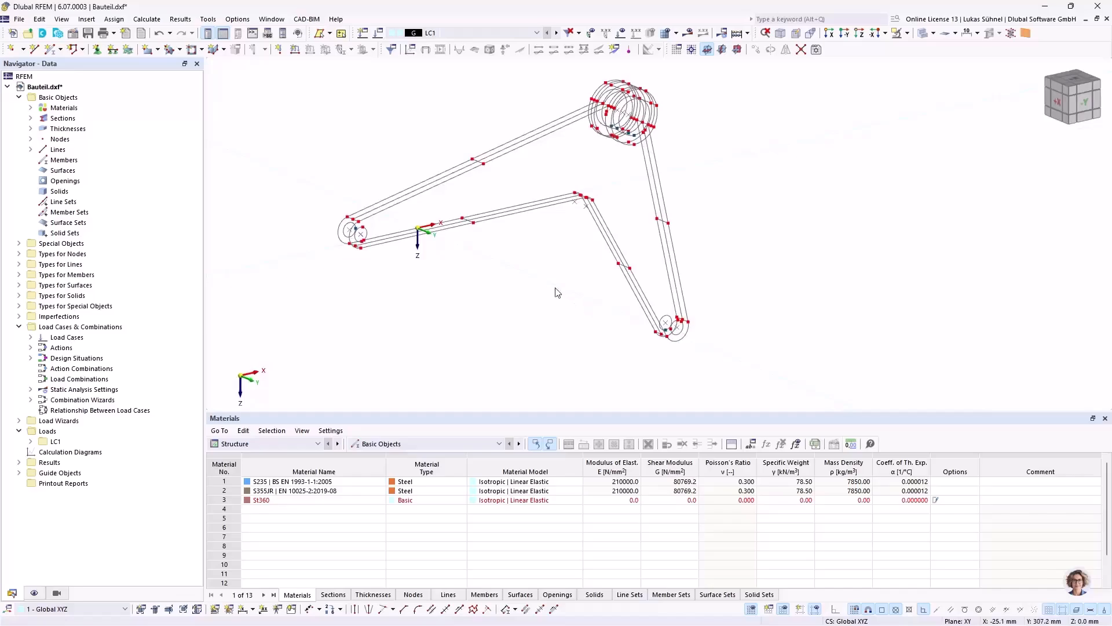
Step: Examine the imported wireframe from several angles, including the arm's end eye, the cross lines and the layered hub
middle_drag(343, 138, 403, 168)
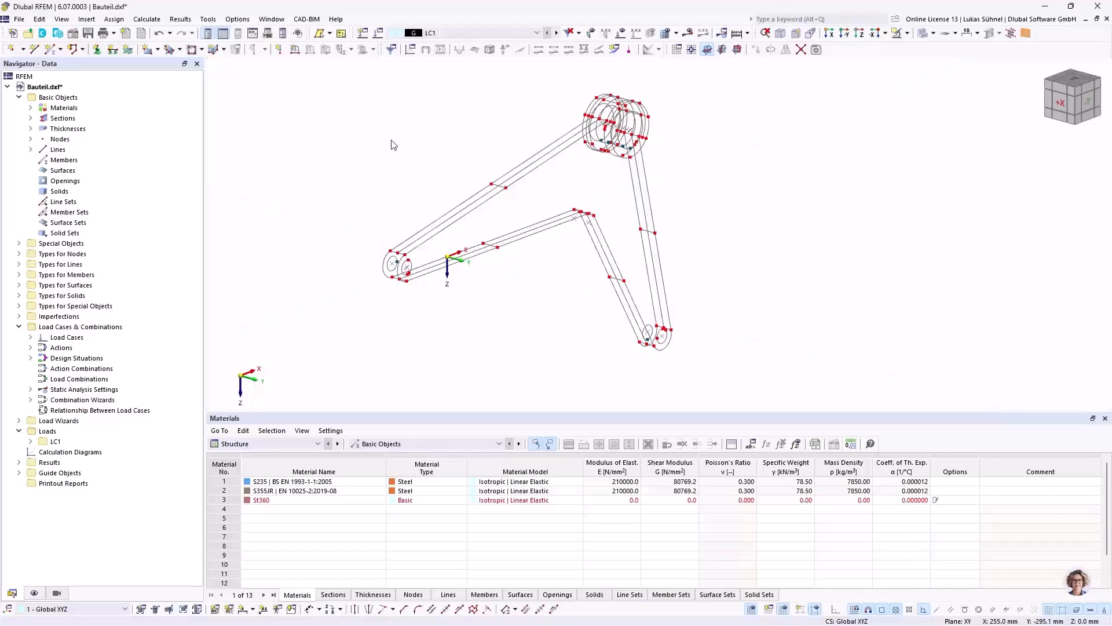
middle_drag(391, 145, 394, 154)
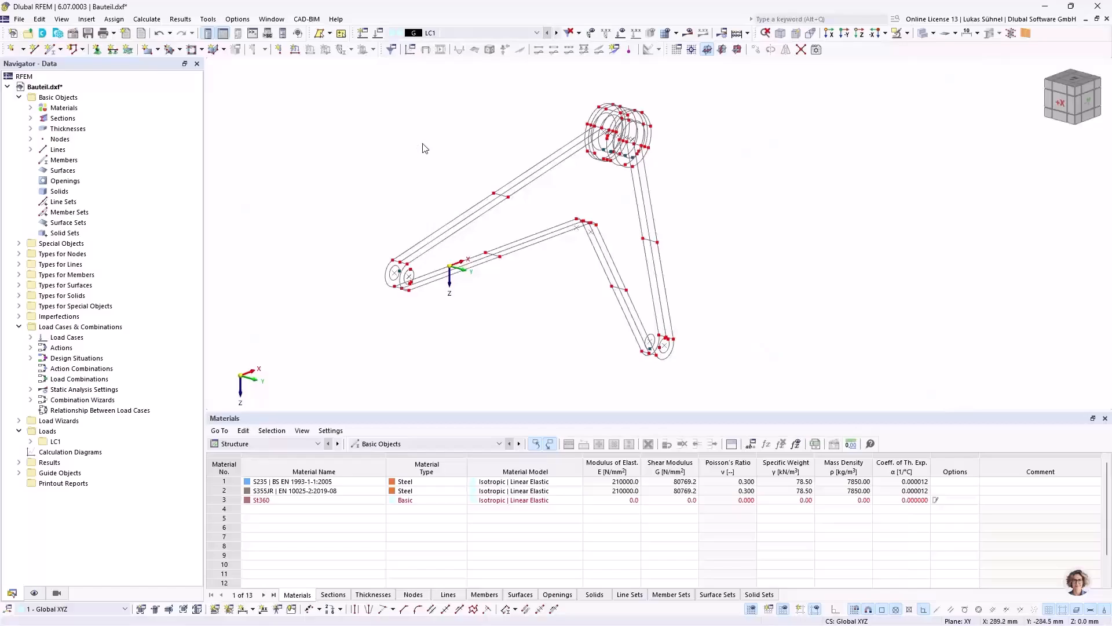
middle_drag(396, 142, 396, 155)
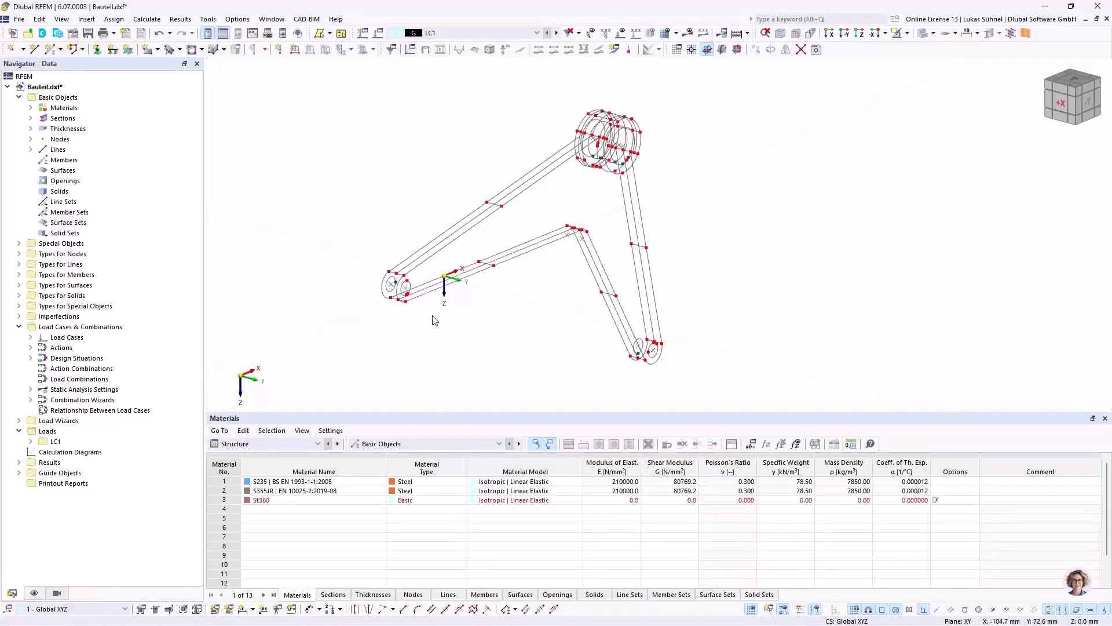
scroll(387, 274, up, 3)
ctrl+middle_drag(311, 214, 328, 215)
scroll(438, 291, up, 1)
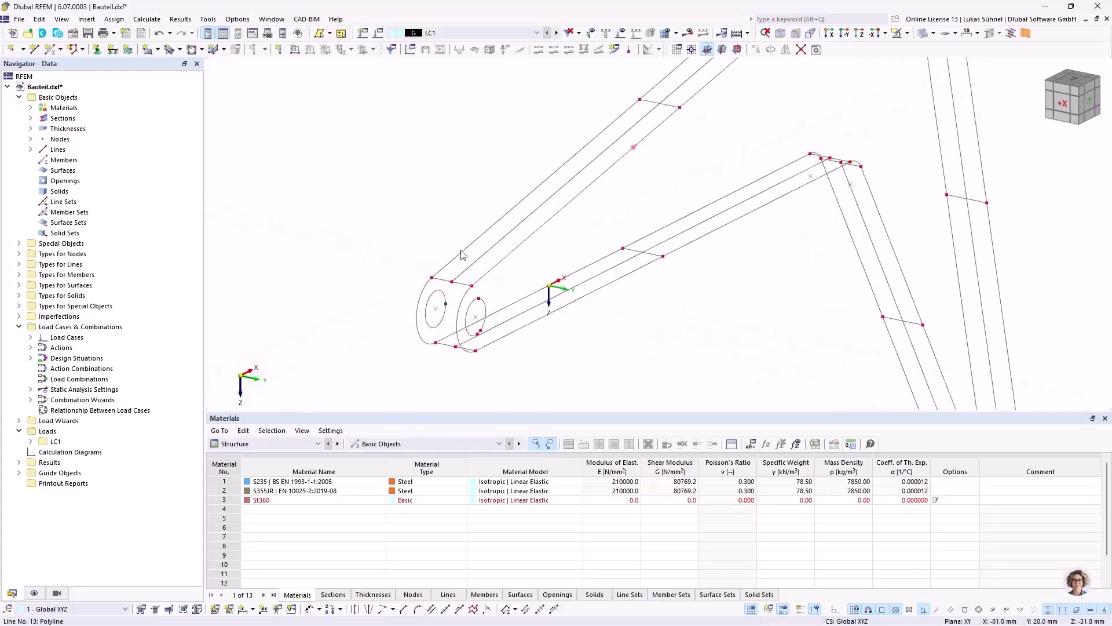
scroll(466, 250, down, 3)
ctrl+middle_drag(746, 173, 597, 206)
scroll(490, 303, up, 4)
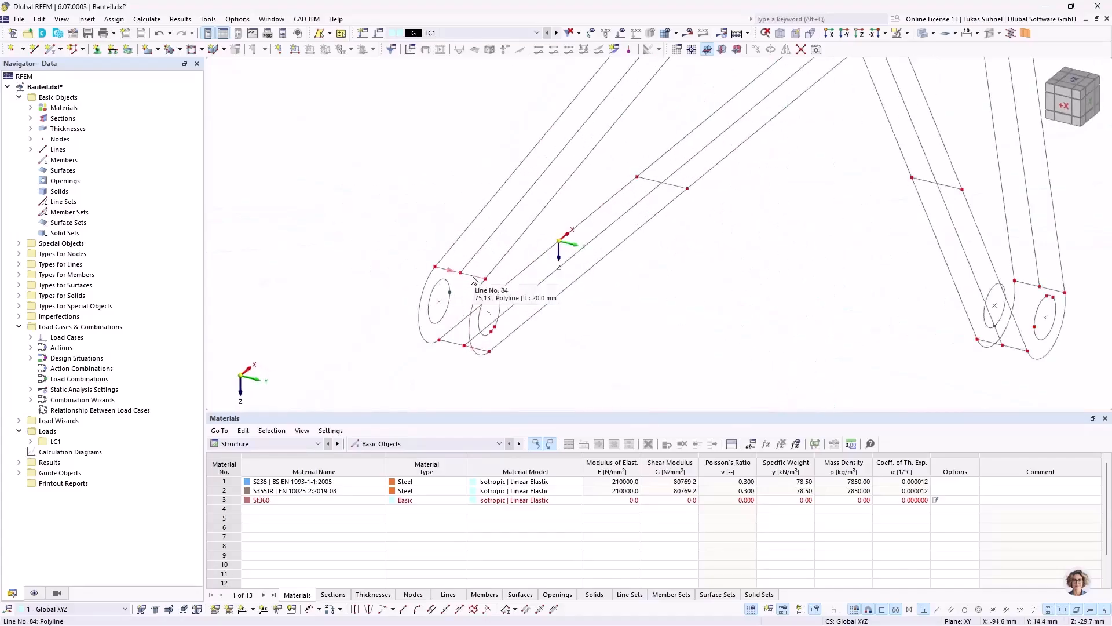
scroll(470, 280, down, 6)
ctrl+middle_drag(455, 186, 573, 253)
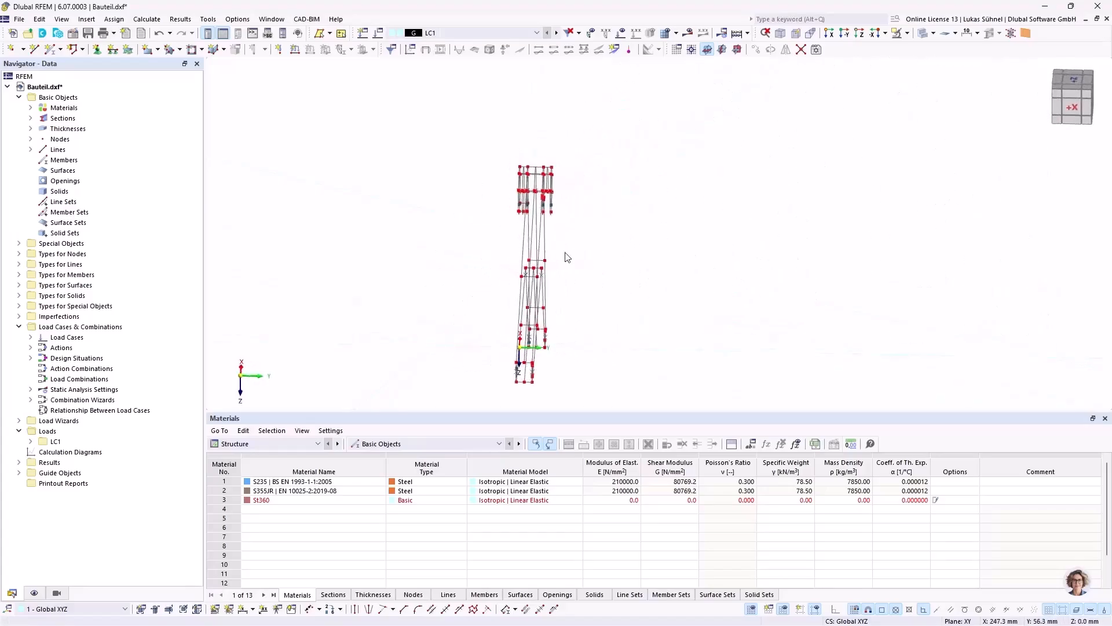
scroll(558, 149, up, 5)
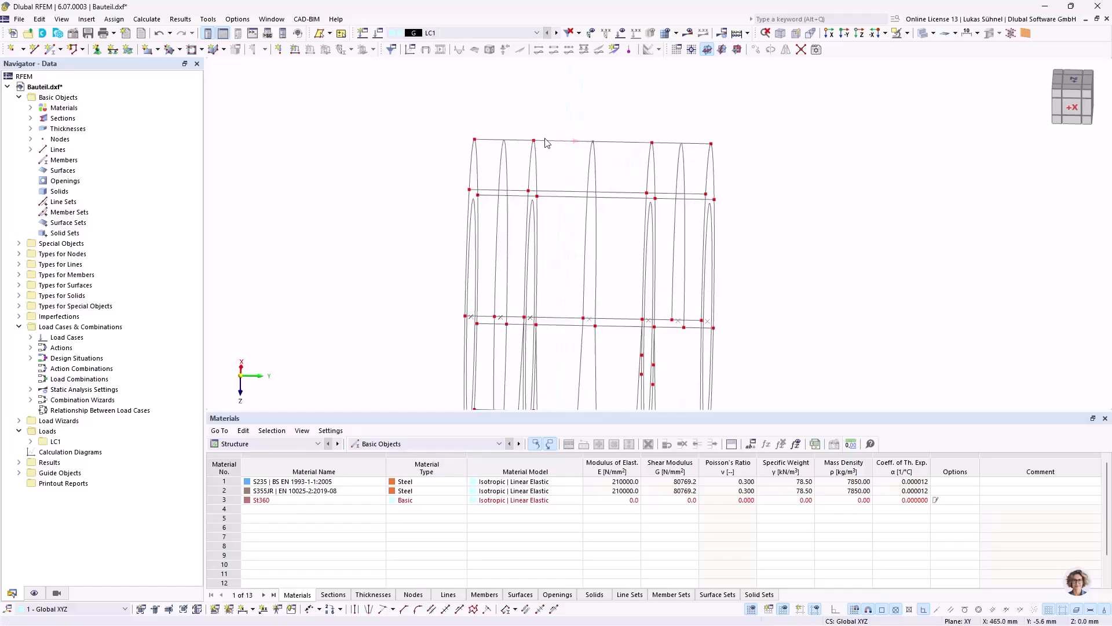
ctrl+middle_drag(569, 145, 541, 145)
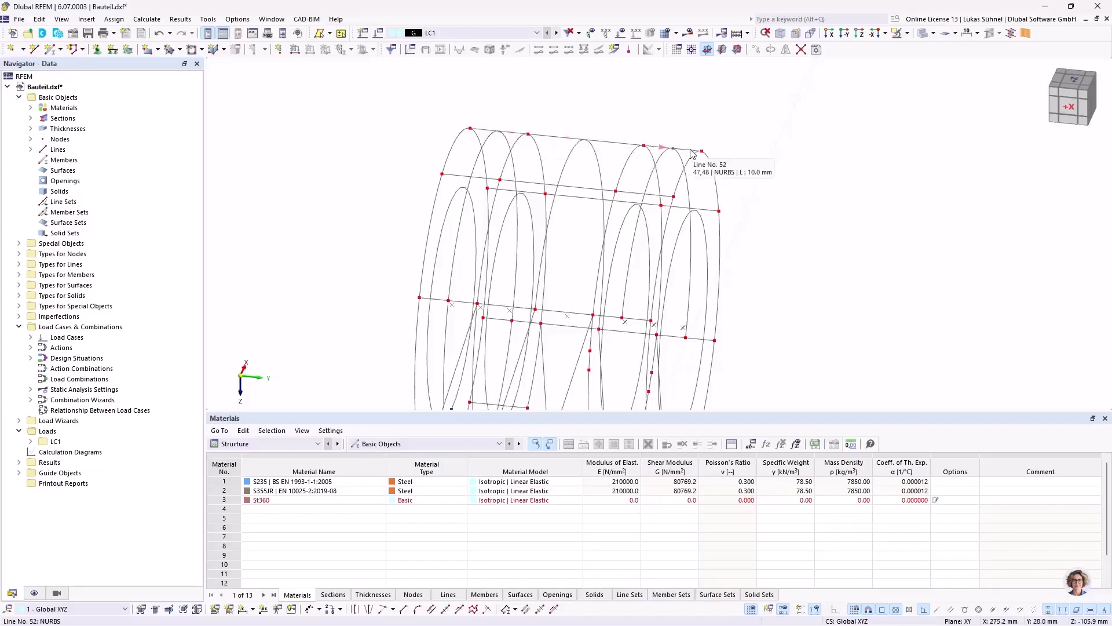
scroll(690, 153, down, 4)
middle_drag(808, 225, 686, 176)
scroll(686, 176, down, 2)
scroll(742, 226, down, 3)
middle_drag(742, 225, 668, 173)
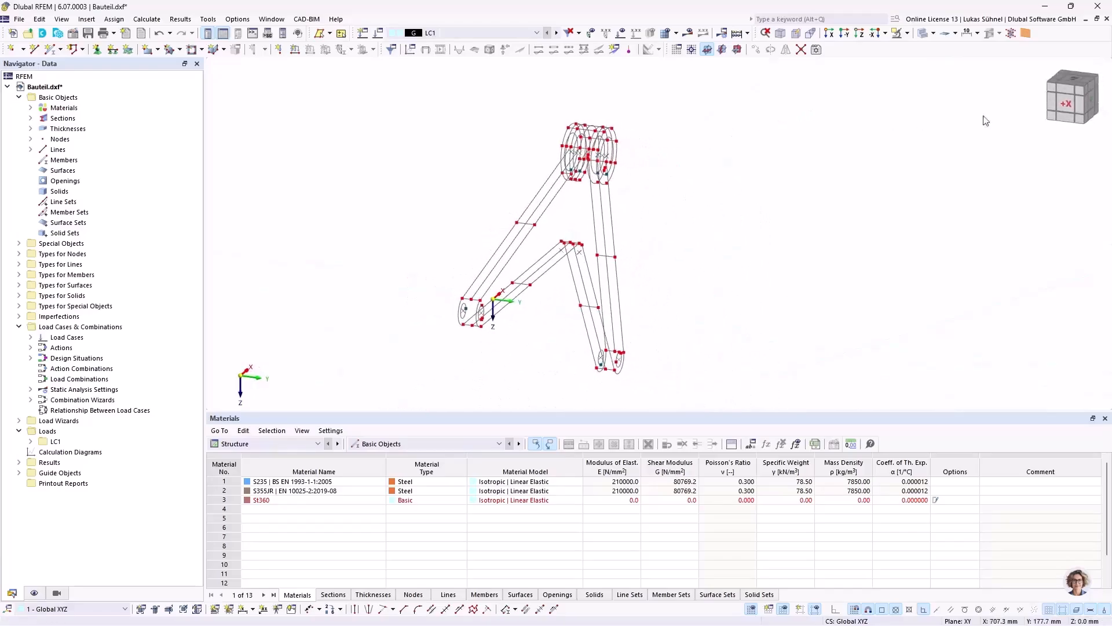
Step: In the +X view, delete all lines and nodes on both sides of the Y = 0 plane, keeping only the profile in that plane
click(1072, 106)
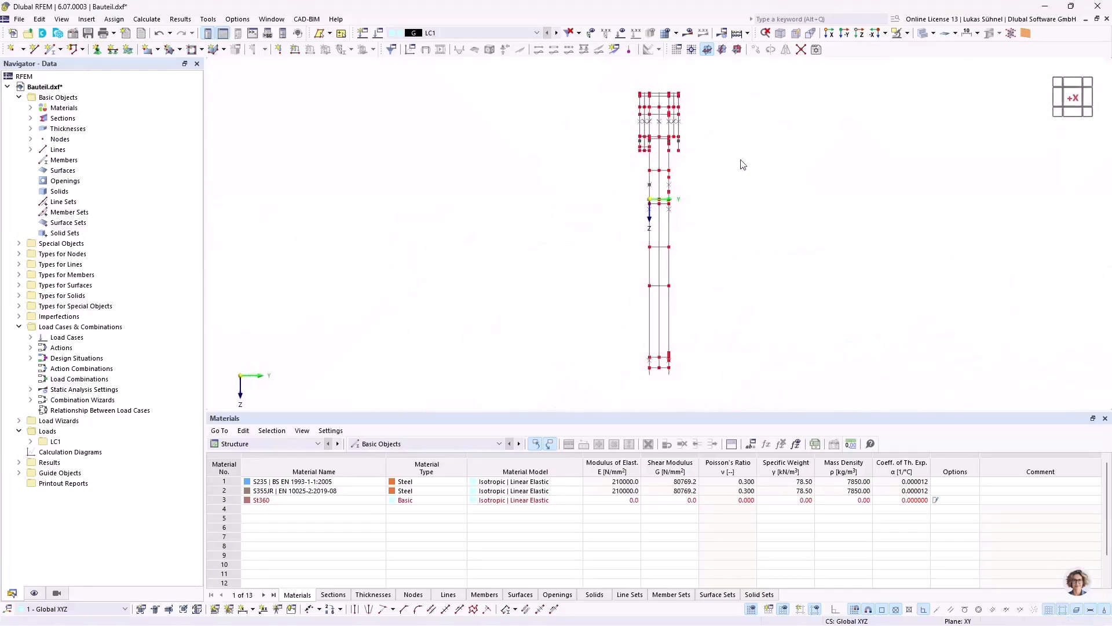
middle_drag(745, 164, 687, 162)
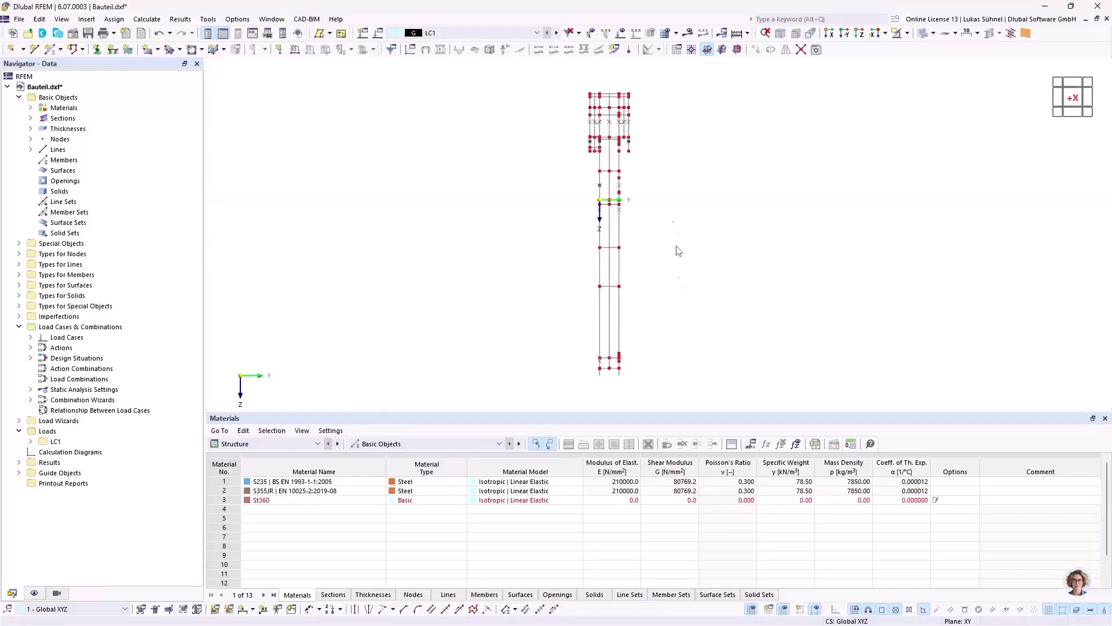
drag(687, 384, 609, 84)
key(Delete)
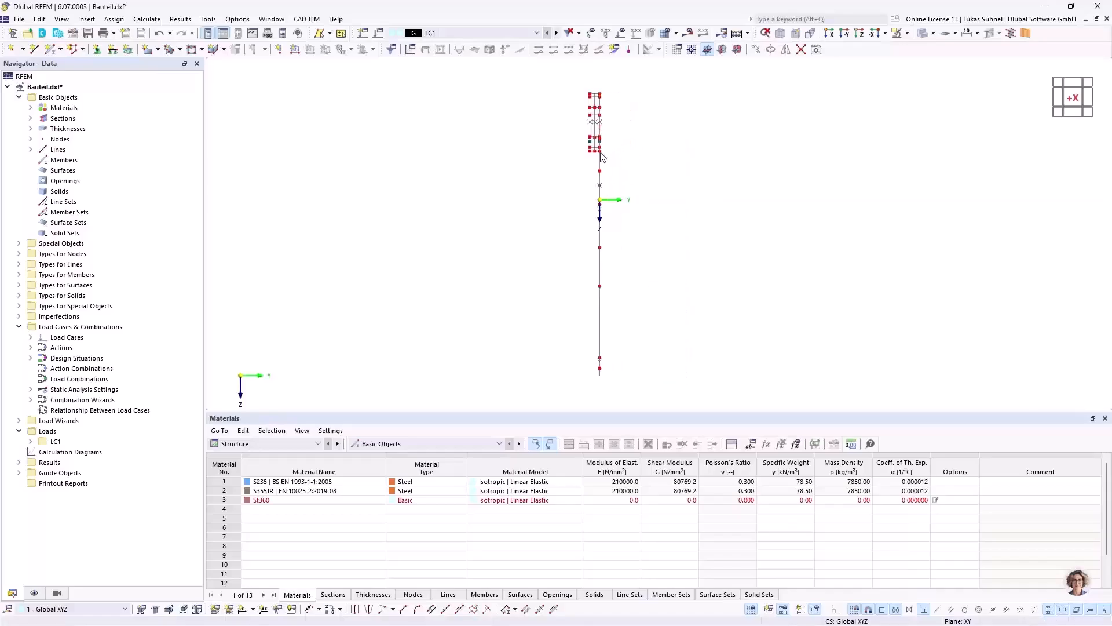
scroll(592, 96, up, 3)
drag(602, 253, 530, 81)
key(Delete)
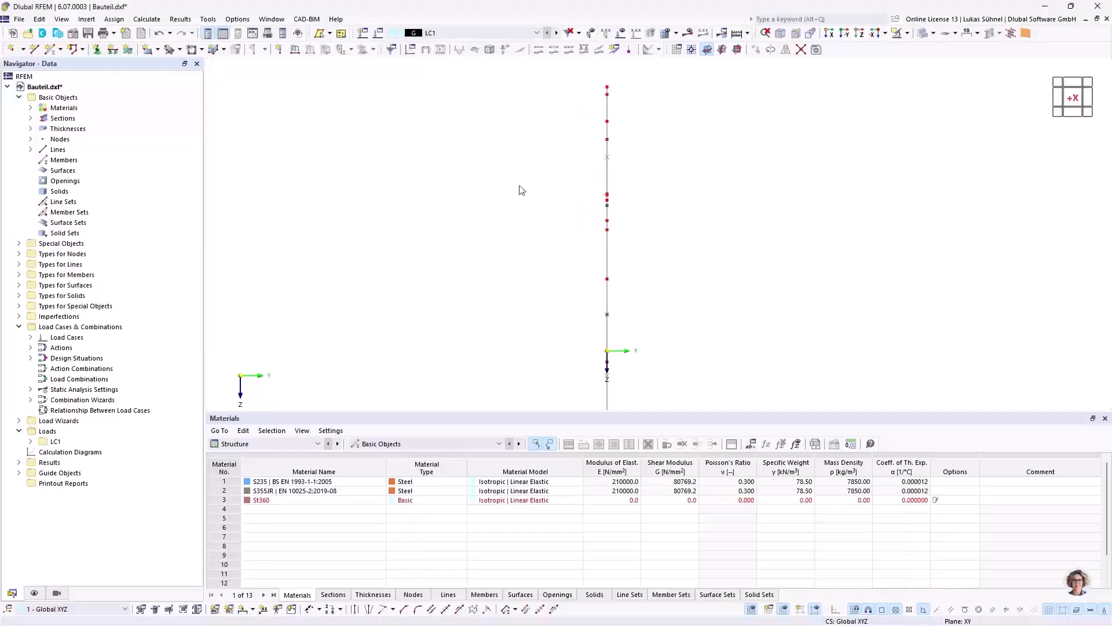
Step: In the -Y view, delete the upper arc segments of the hub's outer circle
ctrl+middle_drag(919, 128, 799, 143)
scroll(797, 145, down, 3)
click(1089, 97)
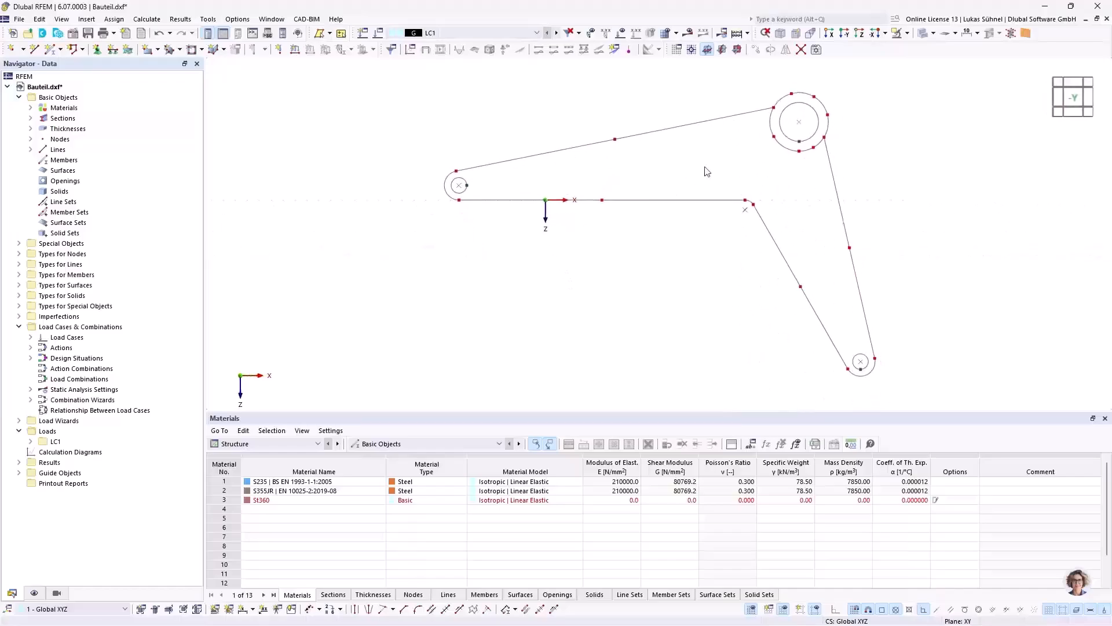
middle_drag(641, 242, 592, 250)
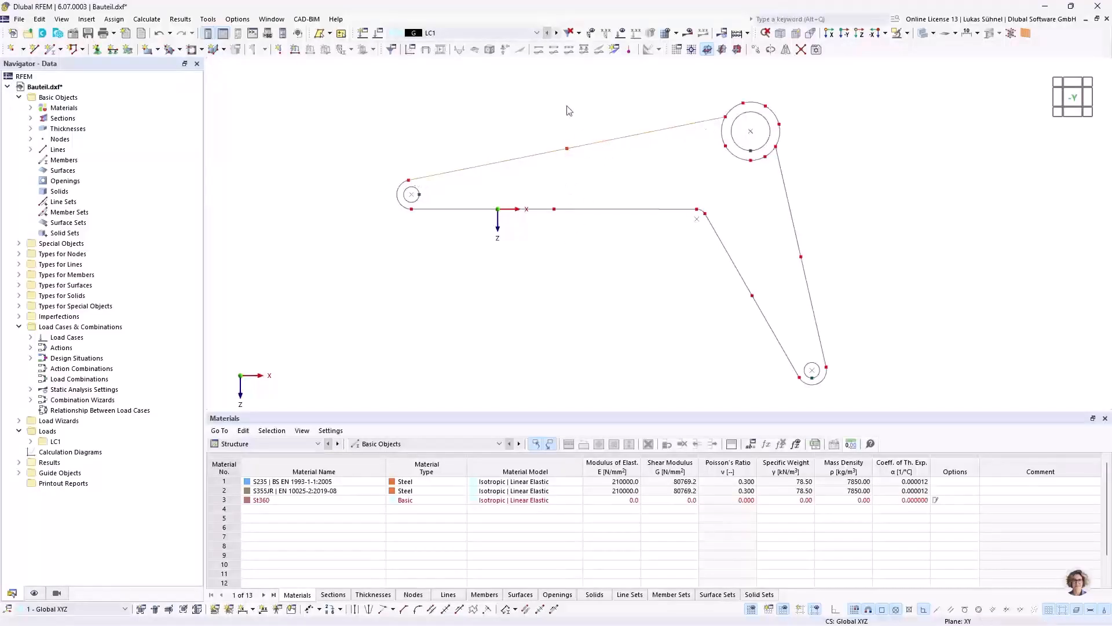
drag(708, 323, 863, 238)
scroll(814, 102, up, 3)
click(601, 125)
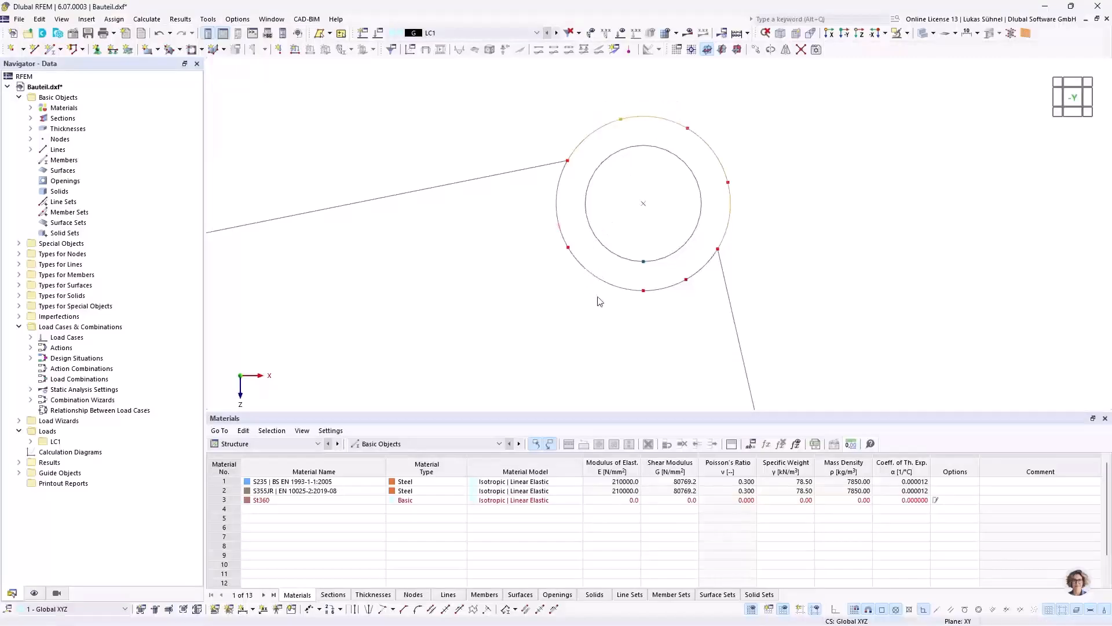
key(Delete)
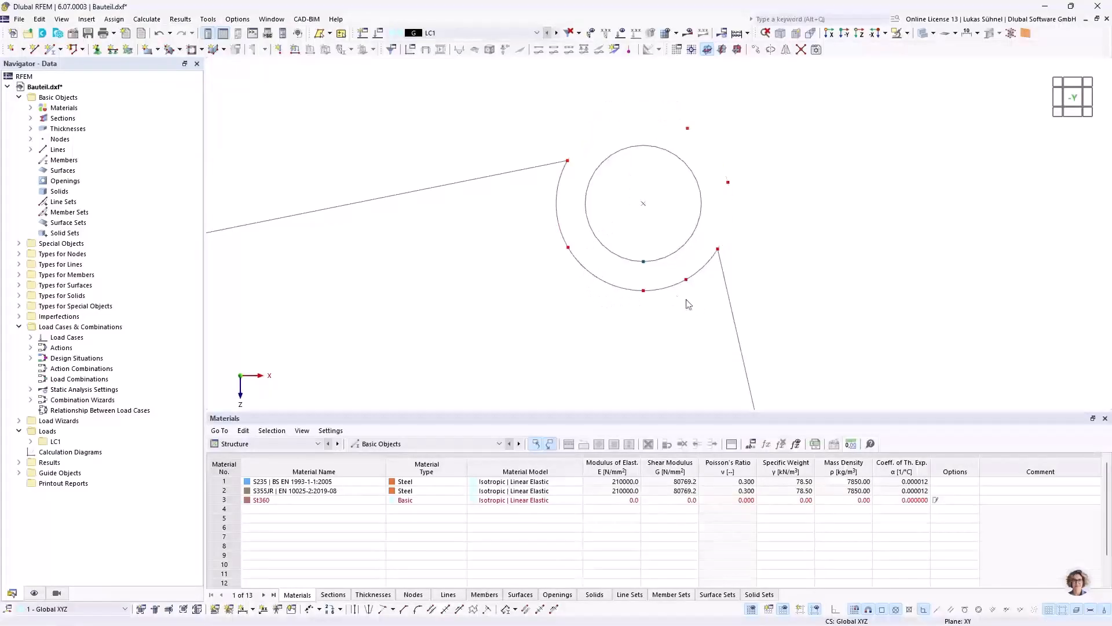
Step: Delete the remaining lower arcs of the hub's outer circle and the stray nodes left around it
click(597, 275)
key(Delete)
drag(560, 256, 546, 237)
key(Delete)
drag(760, 206, 723, 157)
key(Delete)
scroll(570, 152, down, 2)
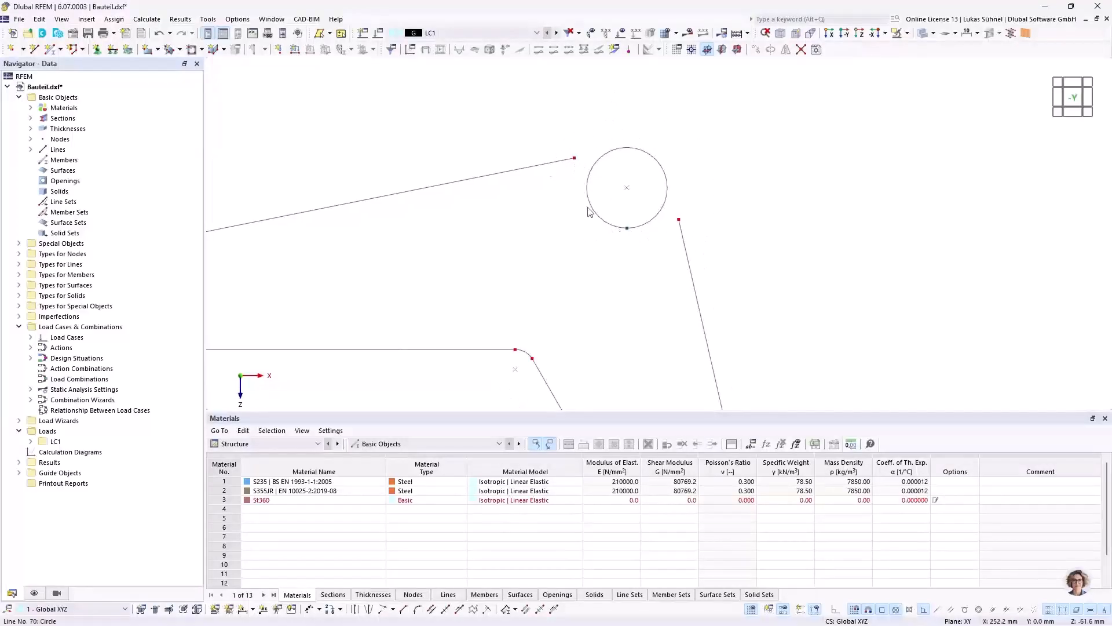
click(35, 49)
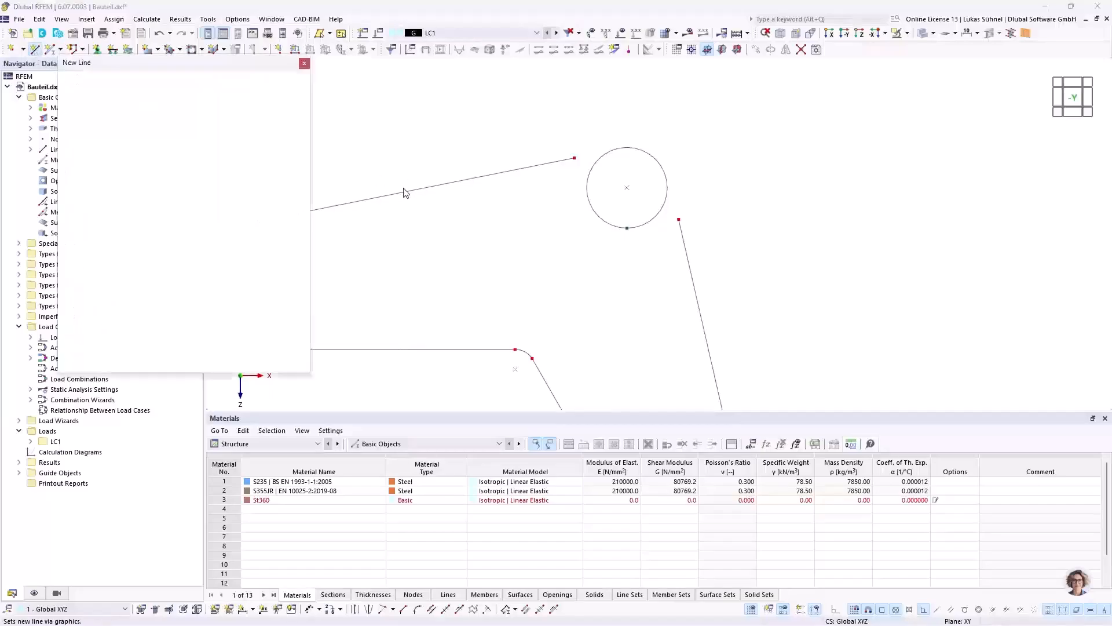
click(127, 131)
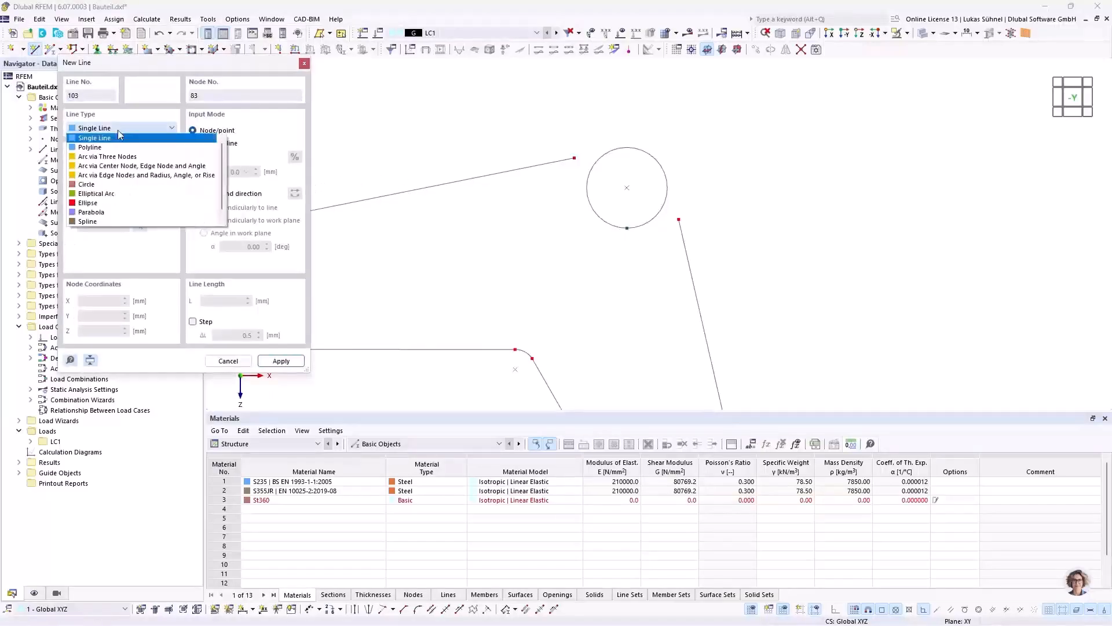
click(102, 149)
Step: Set the work plane grid point spacing b and h to 10 mm and size the number of grid points dynamically to the model
scroll(637, 180, down, 4)
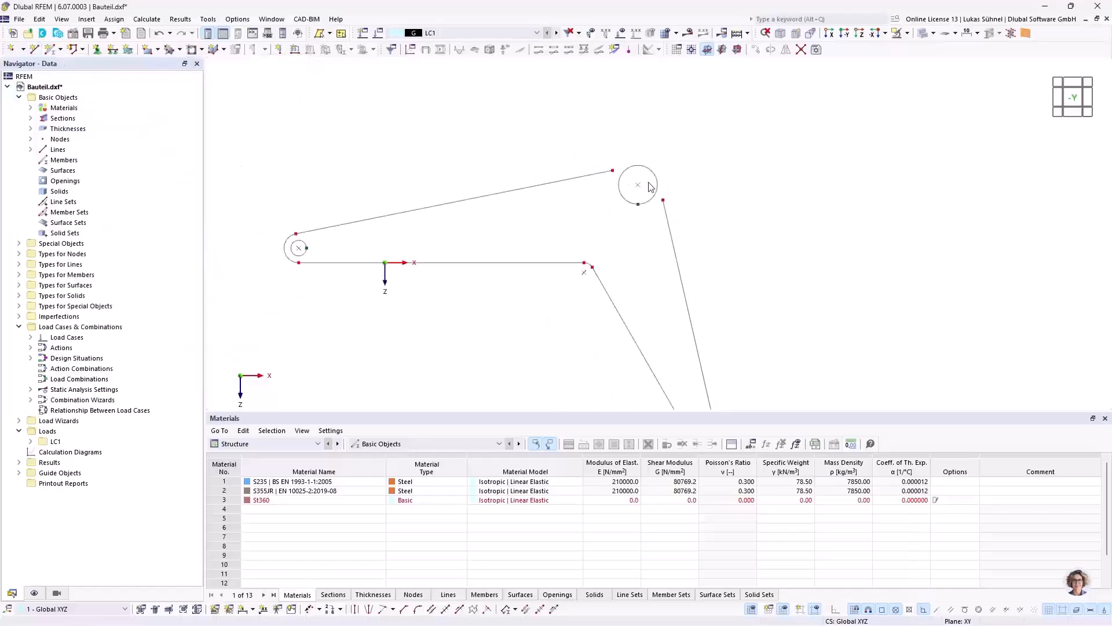
ctrl+middle_drag(440, 157, 495, 167)
scroll(498, 167, down, 1)
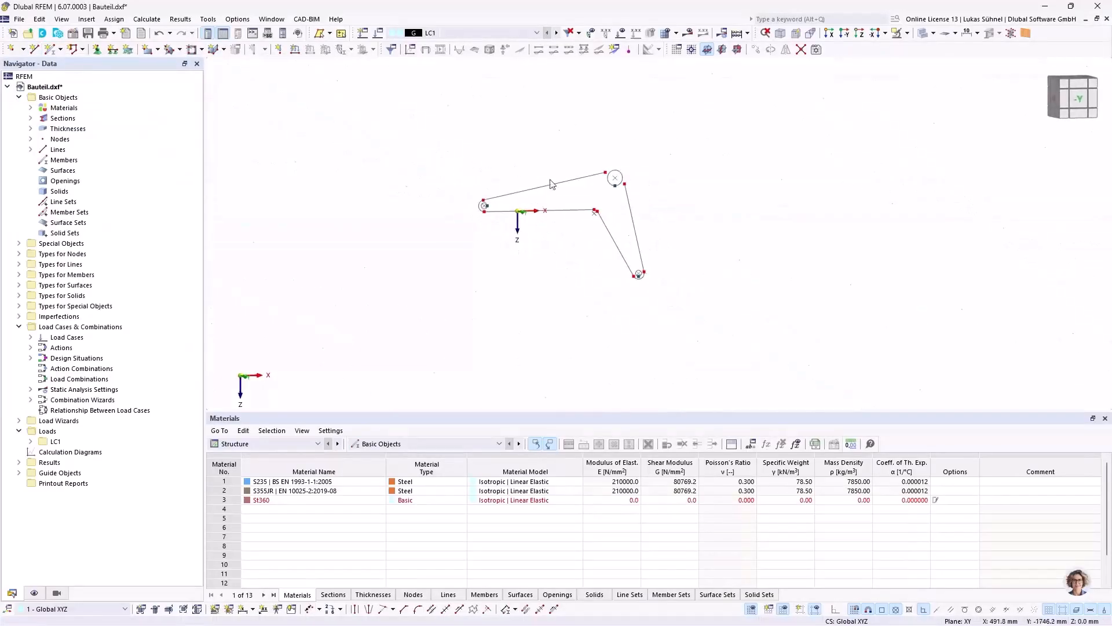
scroll(581, 217, down, 2)
scroll(582, 226, down, 4)
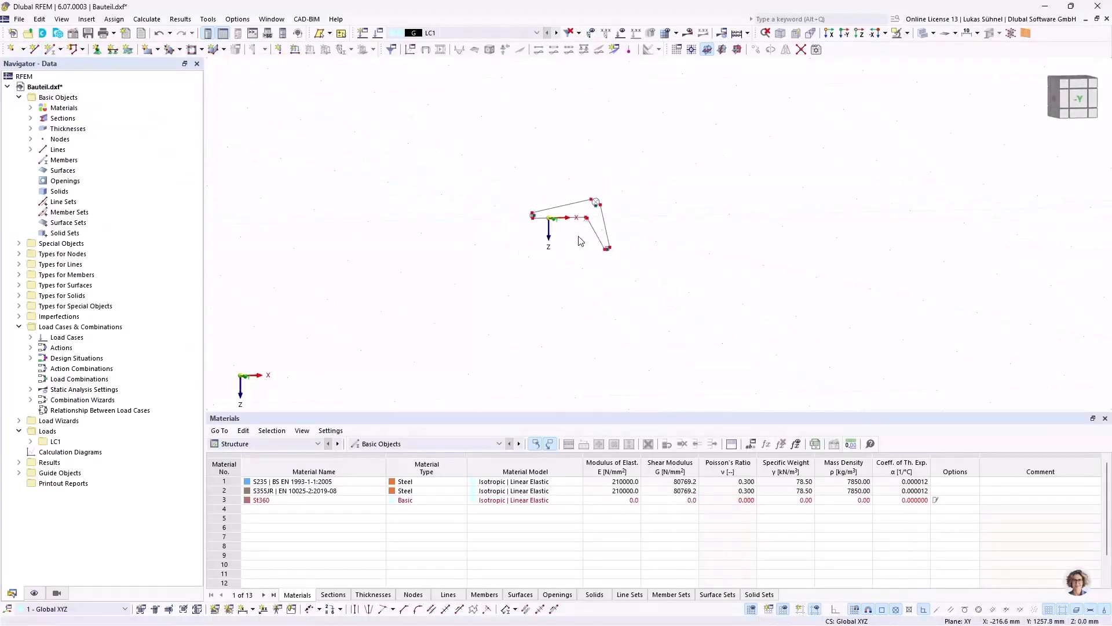
ctrl+middle_drag(670, 190, 659, 212)
mouse_move(576, 230)
middle_down()
mouse_move(555, 247)
mouse_move(551, 230)
mouse_move(565, 234)
mouse_move(588, 211)
mouse_move(593, 238)
middle_up()
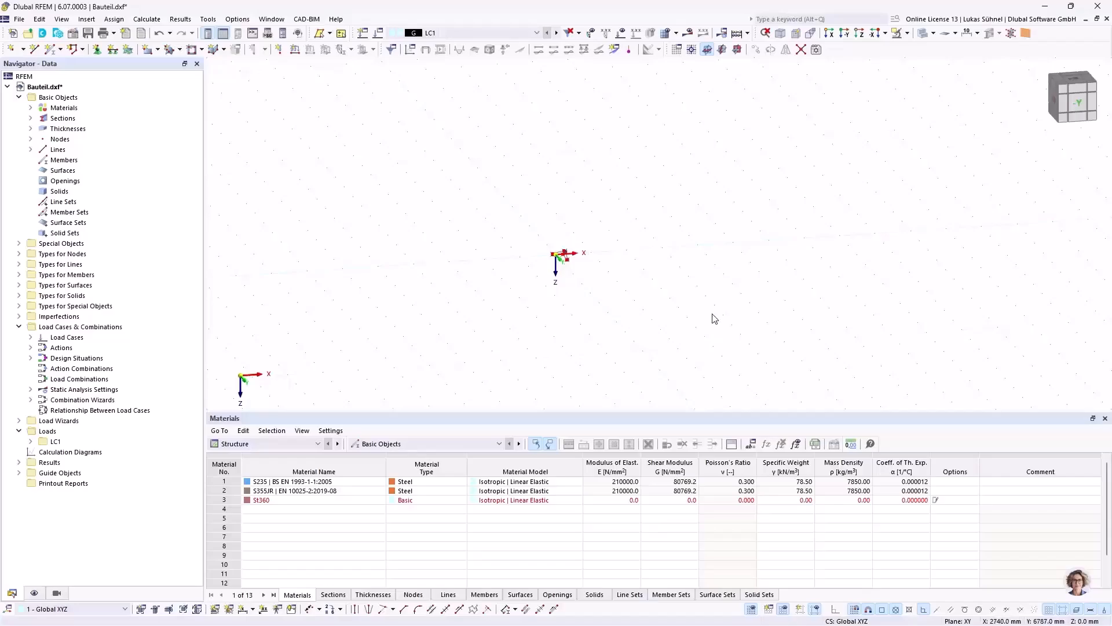
right_click(751, 613)
click(773, 599)
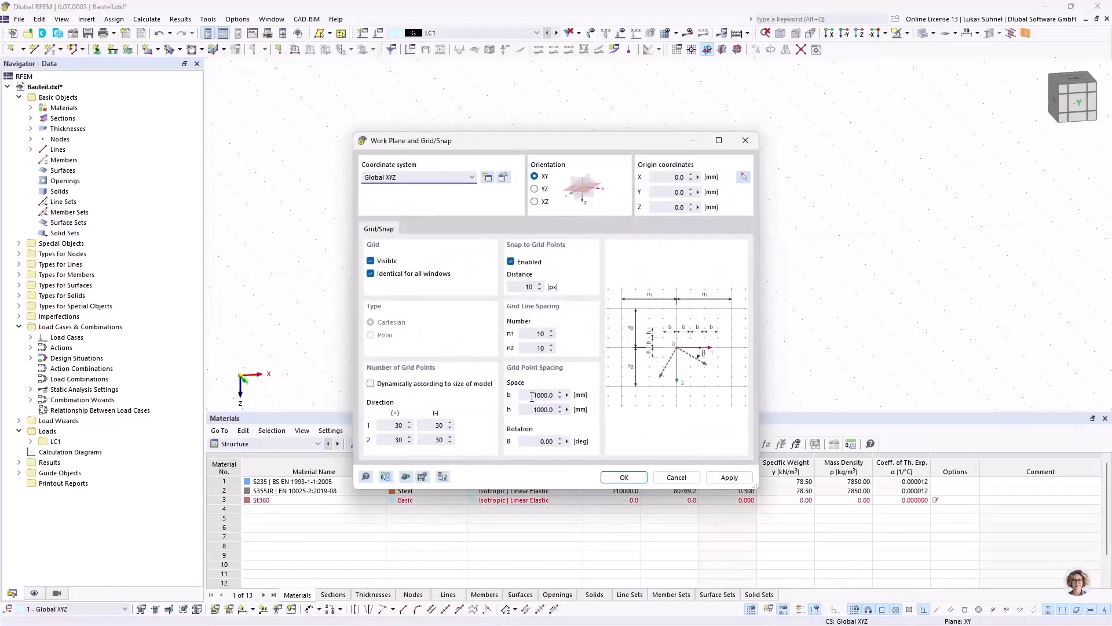
drag(530, 394, 581, 391)
text(10)
drag(532, 411, 589, 415)
text(10)
click(408, 383)
click(624, 478)
Step: Switch the work plane to XZ so that the grid lies in the plane of the profile
scroll(554, 309, up, 5)
mouse_move(559, 251)
middle_down()
mouse_move(522, 216)
mouse_move(545, 233)
middle_up()
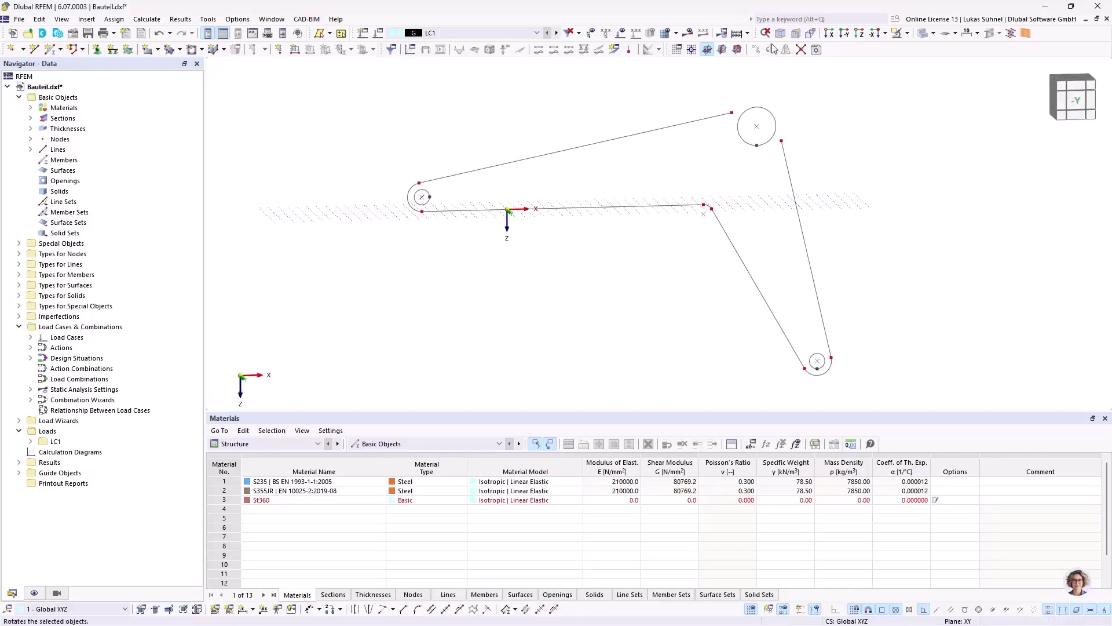
click(737, 49)
scroll(543, 260, down, 2)
ctrl+middle_drag(545, 264, 561, 268)
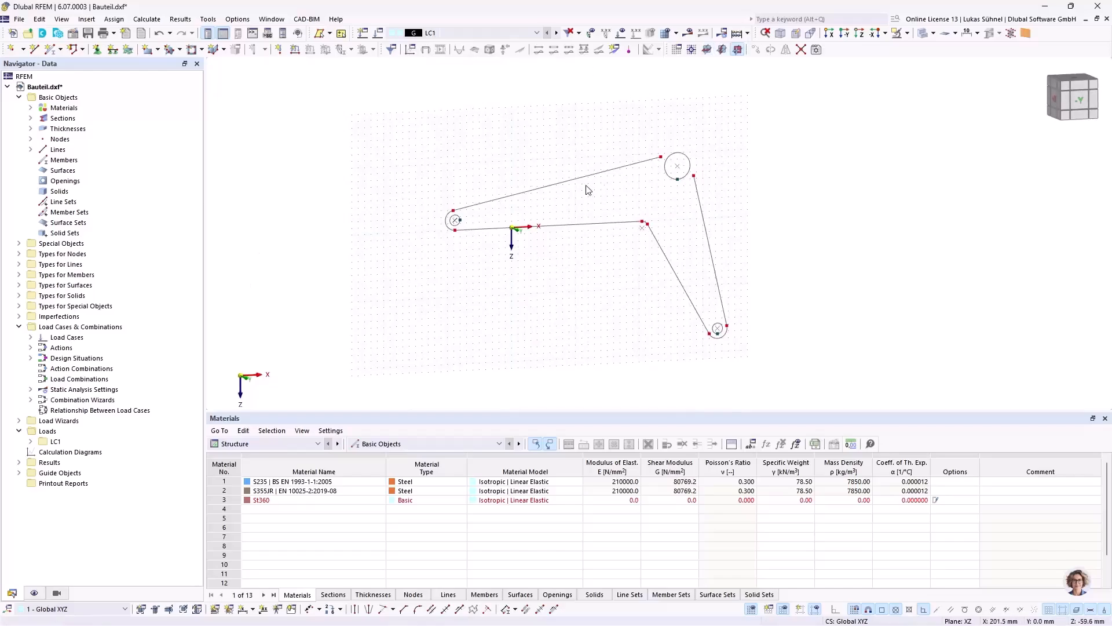
click(722, 50)
click(455, 220)
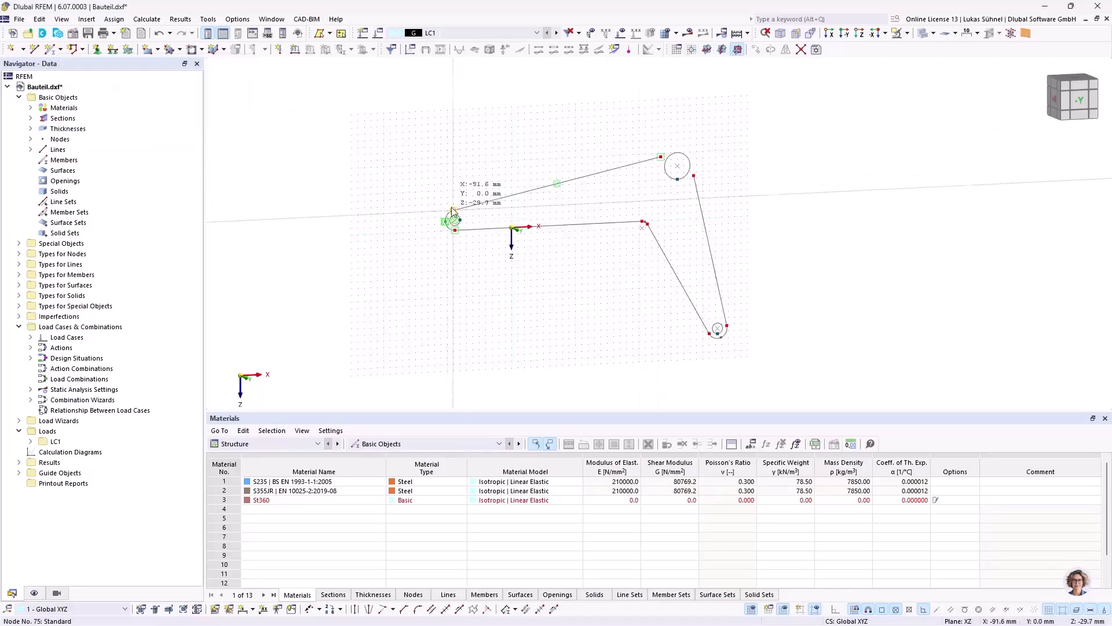
ctrl+middle_drag(490, 168, 555, 172)
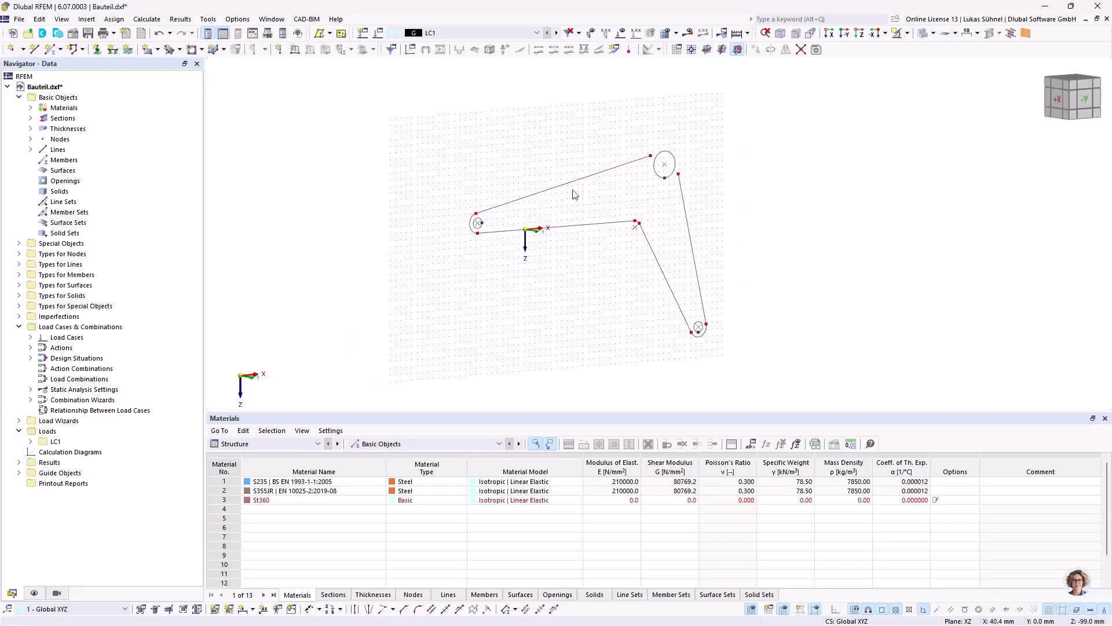
drag(447, 112, 462, 162)
ctrl+middle_drag(462, 153, 553, 149)
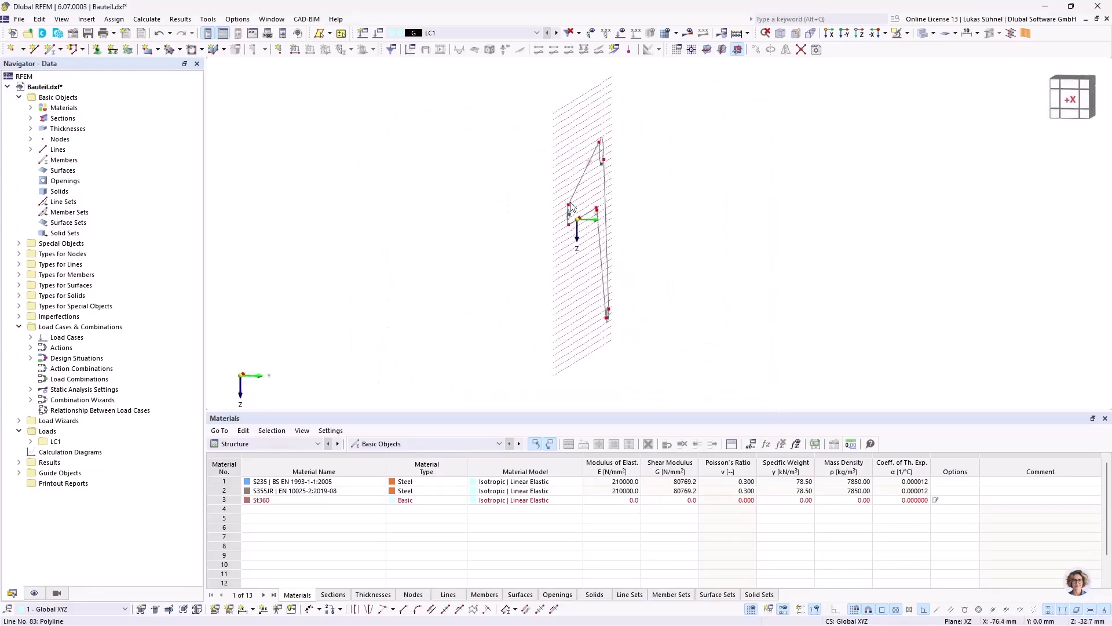
Step: Draw a 30 mm radius circle centred on the hub at X 260, Z -80 mm, through the end node of the upper arm line
ctrl+middle_drag(734, 205, 546, 211)
scroll(724, 153, up, 4)
scroll(724, 156, up, 1)
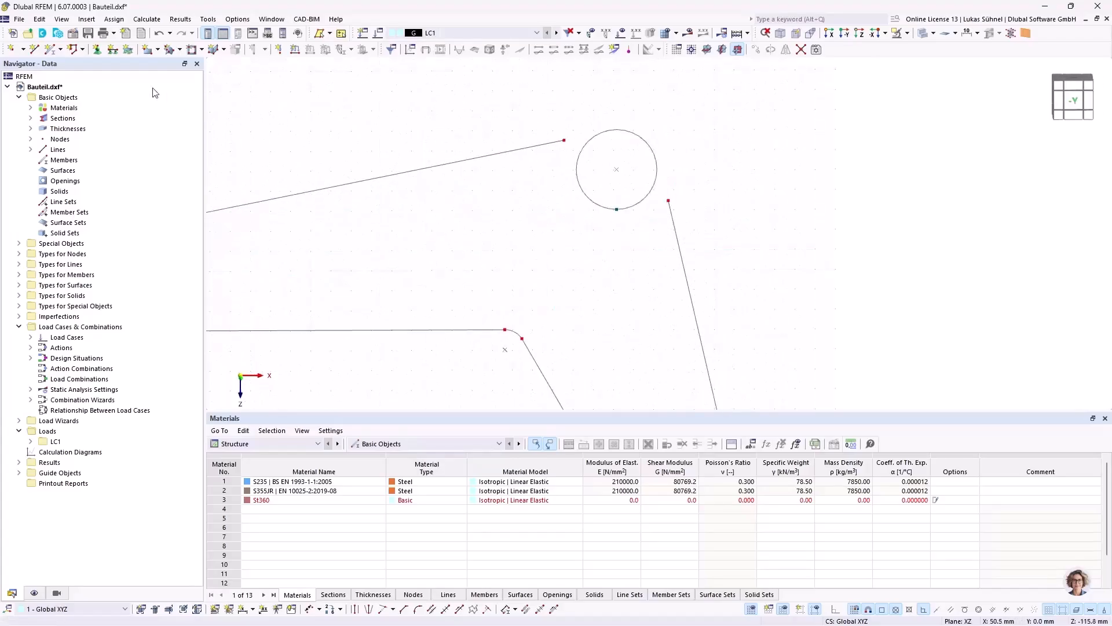
click(35, 49)
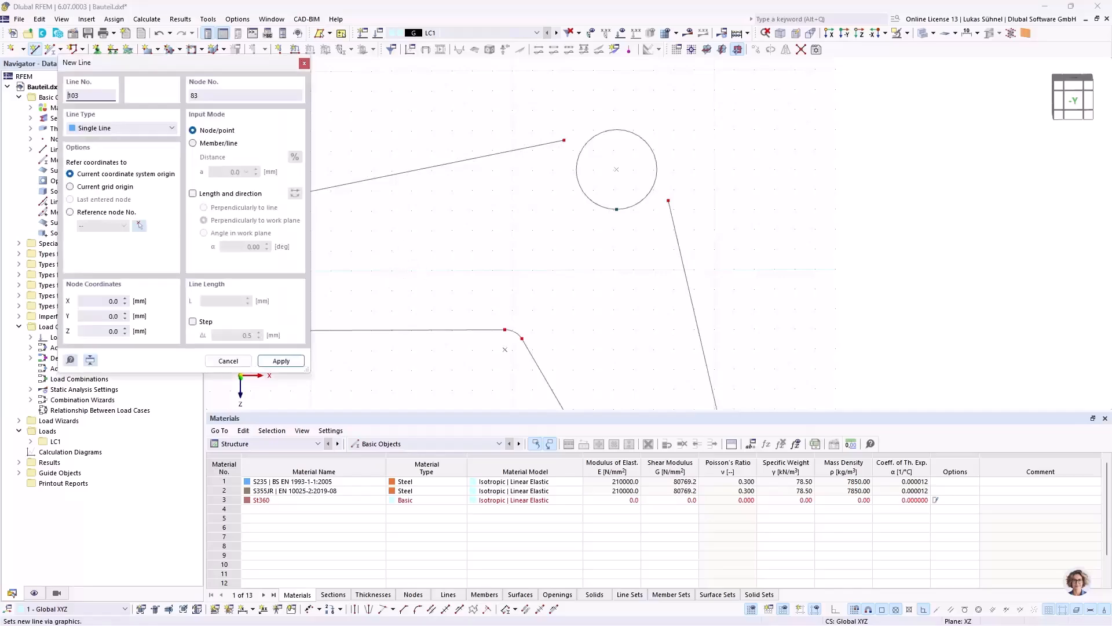
click(122, 127)
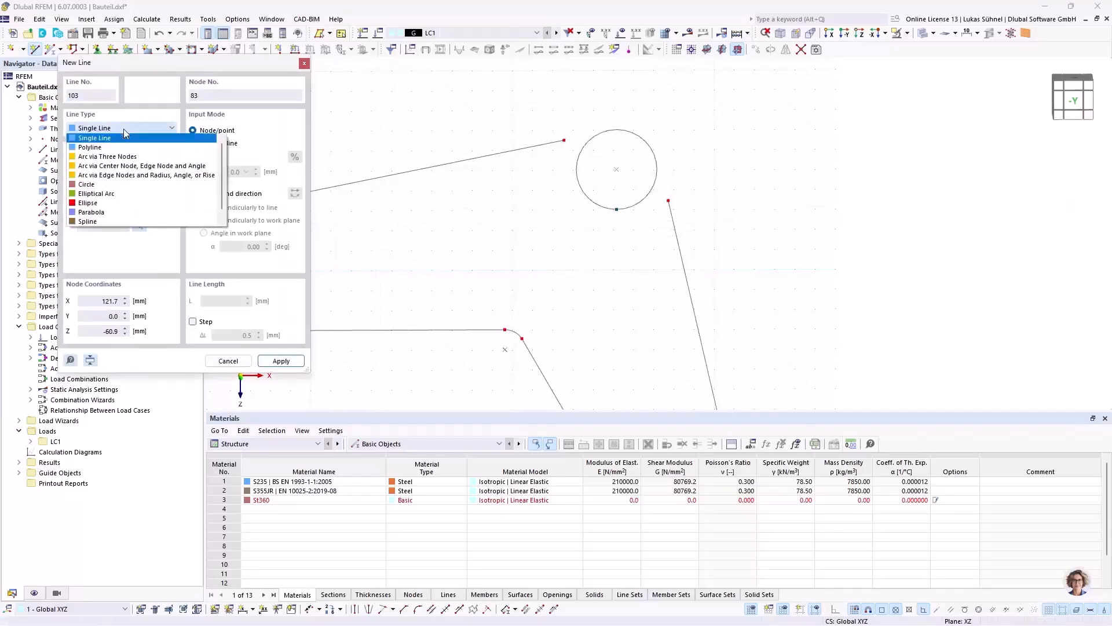
click(87, 185)
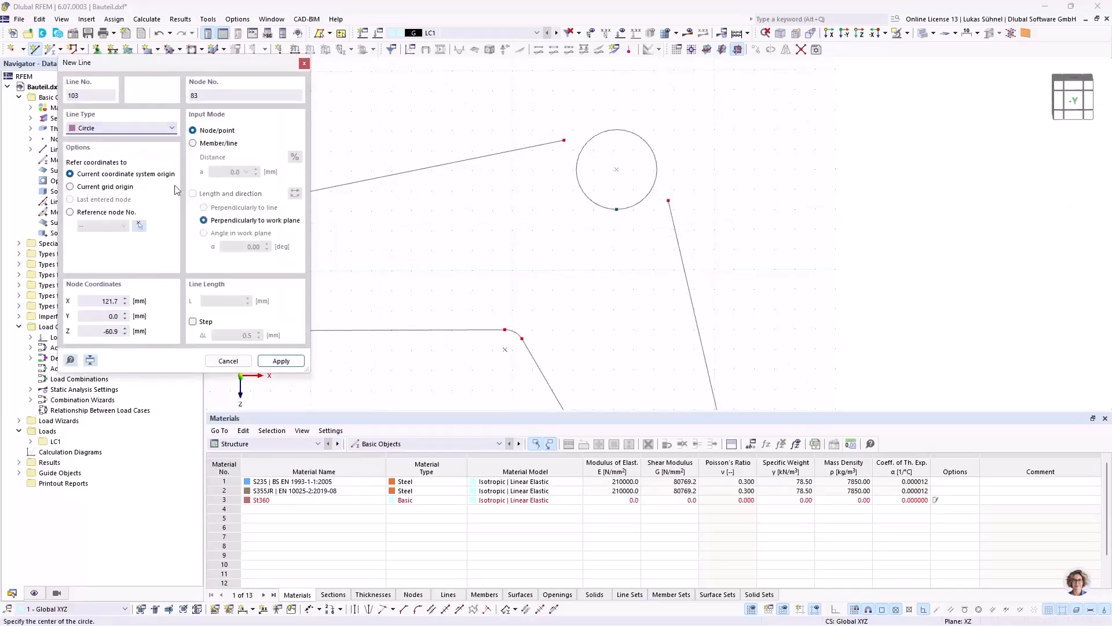
click(616, 170)
click(564, 140)
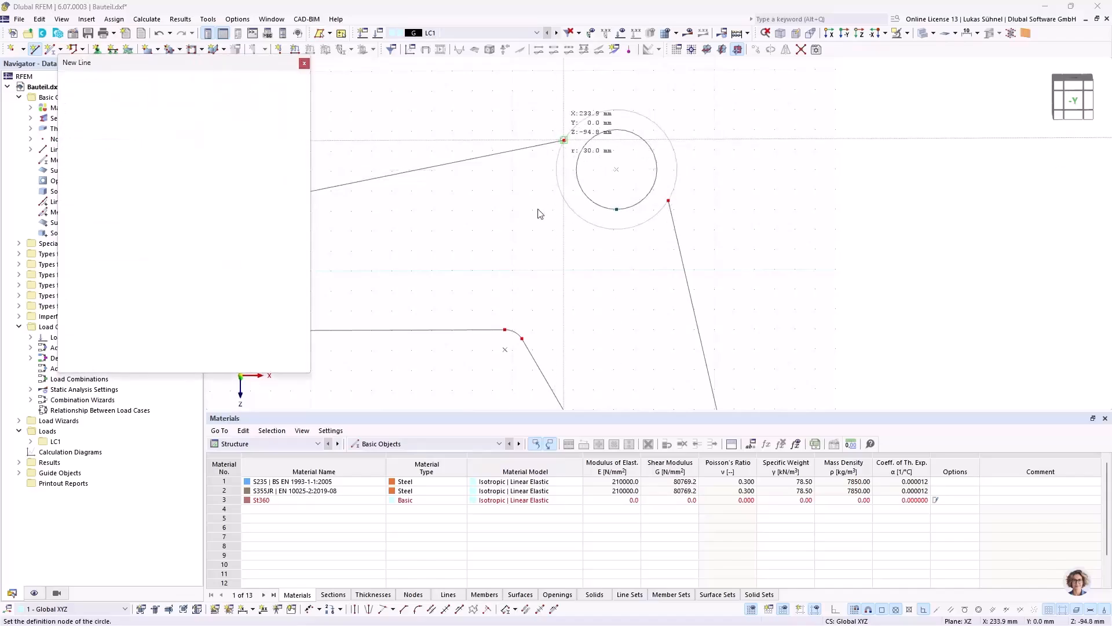
key(Escape)
Step: Divide the hub's inner circle with 1 intermediate node and check the two resulting arcs
scroll(616, 256, down, 1)
scroll(606, 223, up, 2)
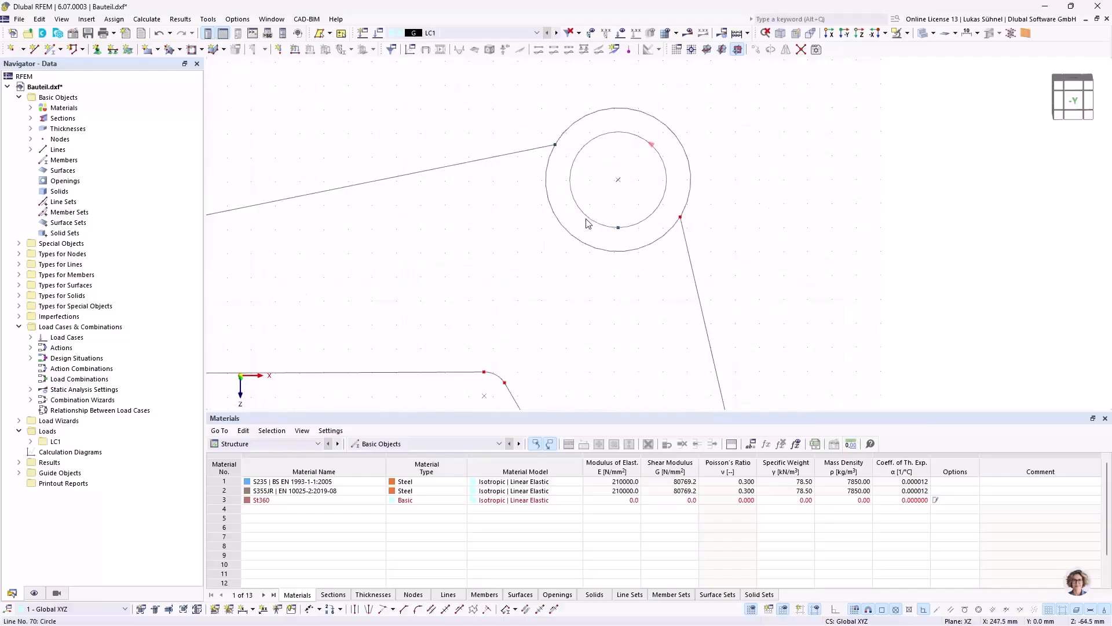
right_click(588, 223)
mouse_move(696, 119)
click(906, 131)
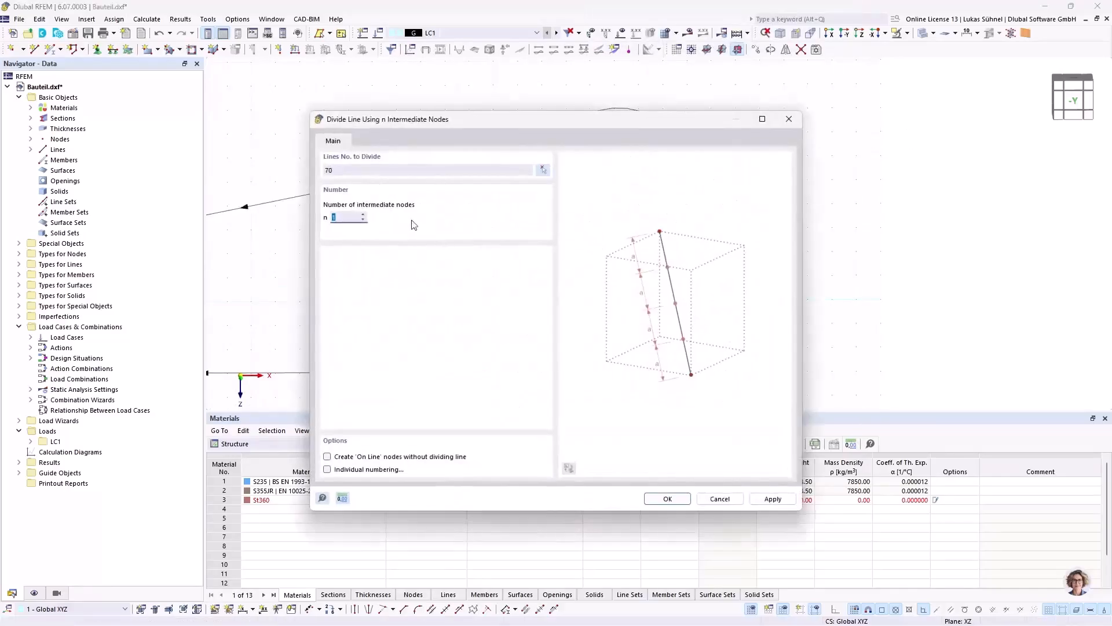
click(667, 499)
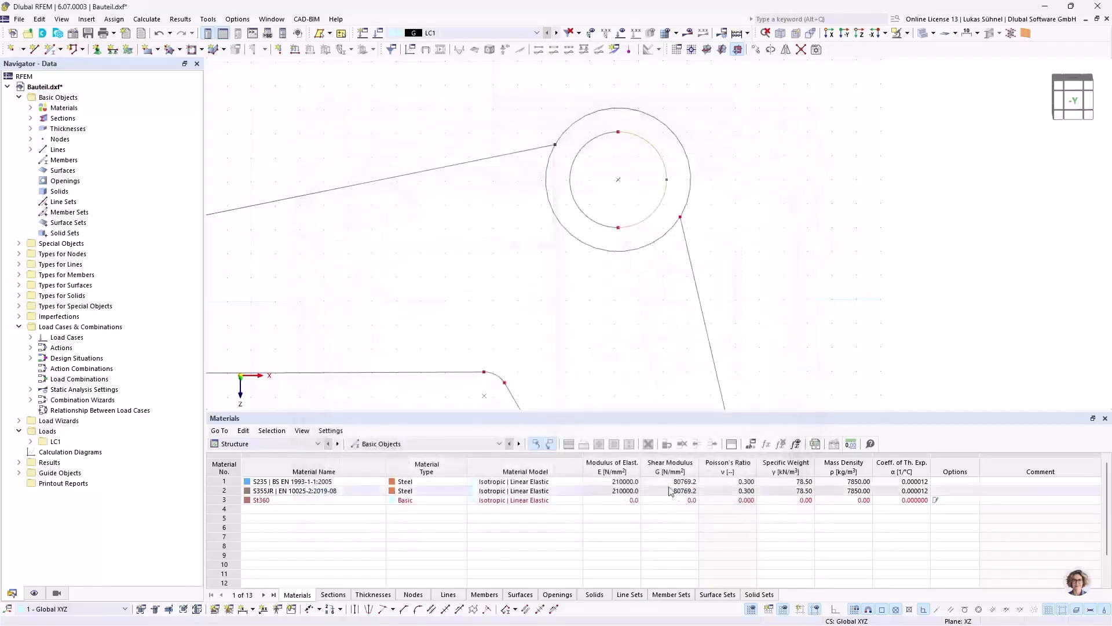
click(634, 224)
click(589, 219)
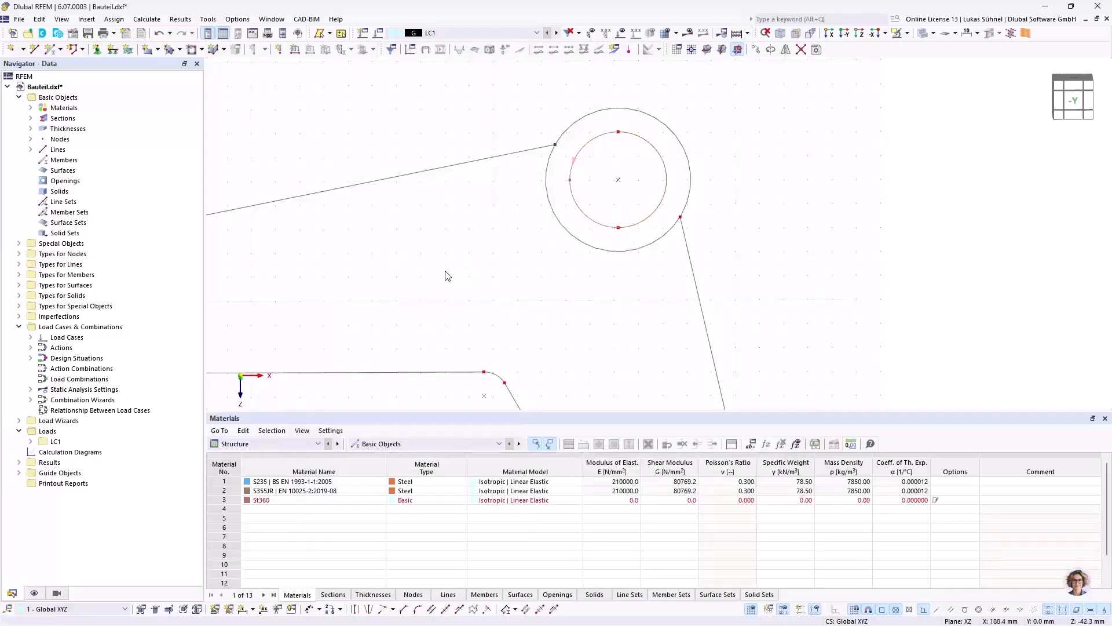
Step: Connect the hub's outer circle with the adjoining outline lines so that it is split at their end nodes
scroll(612, 179, down, 2)
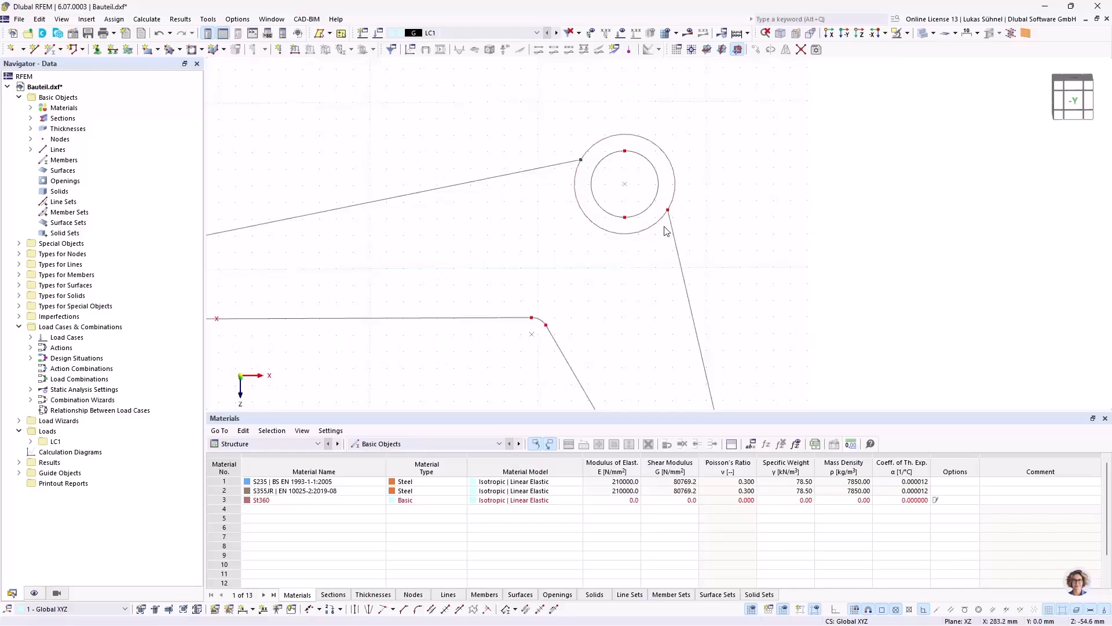
scroll(541, 182, down, 2)
scroll(480, 201, down, 1)
middle_drag(456, 220, 506, 251)
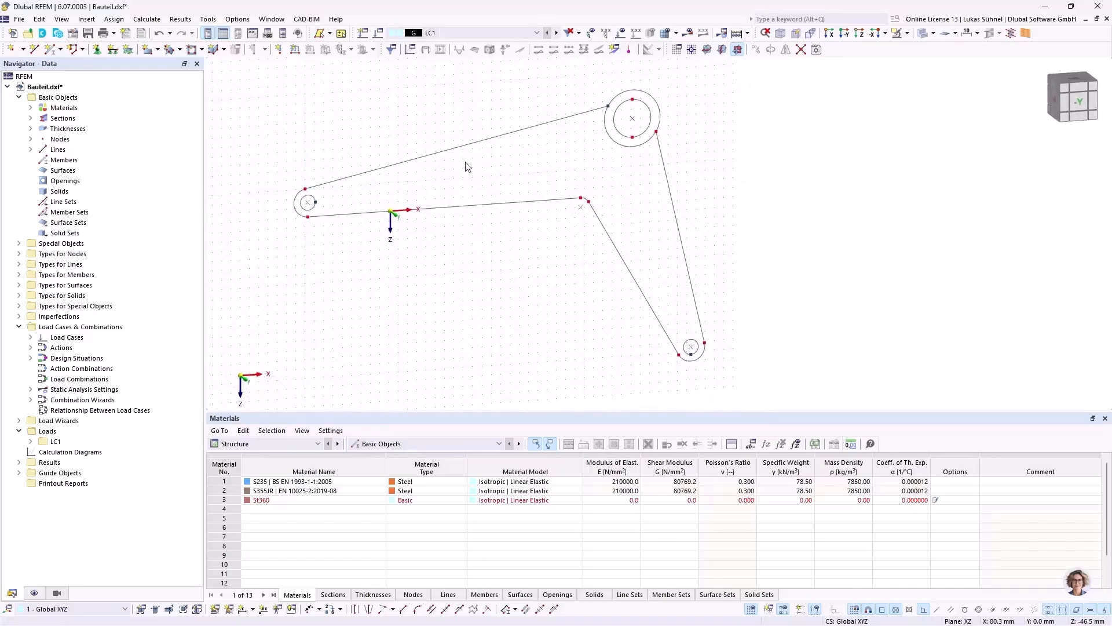
click(519, 207)
scroll(689, 129, up, 2)
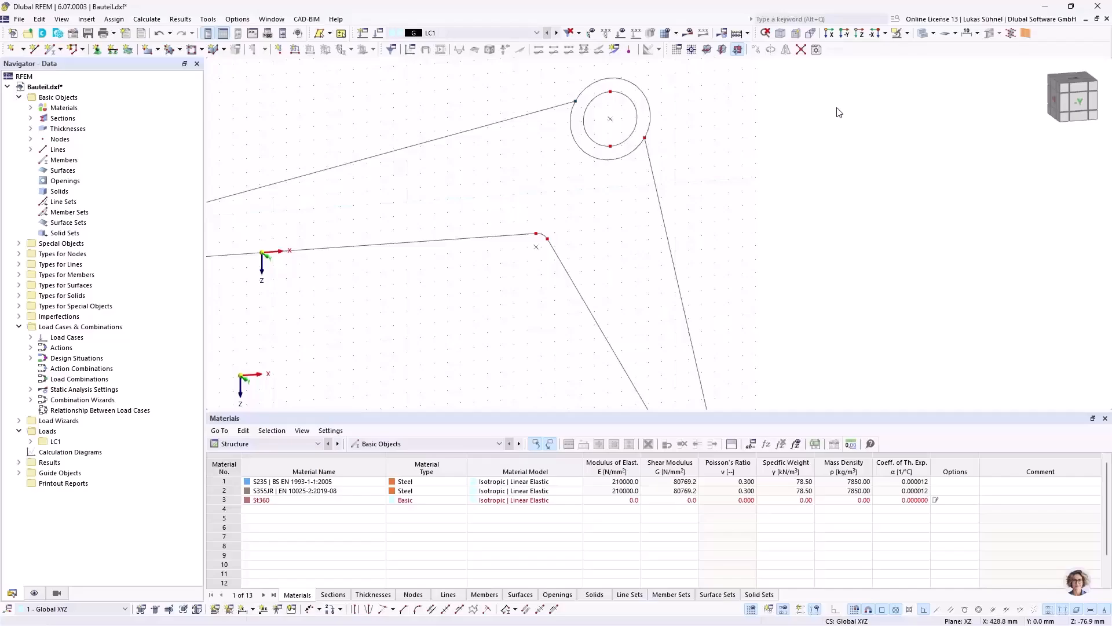
scroll(834, 97, down, 2)
scroll(680, 96, up, 3)
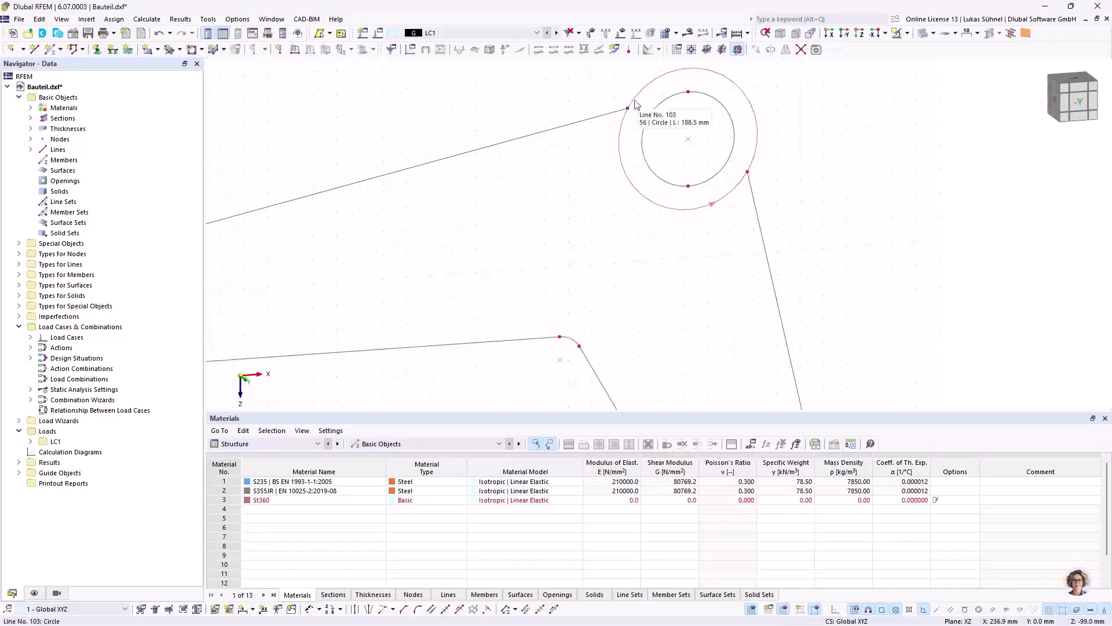
click(799, 50)
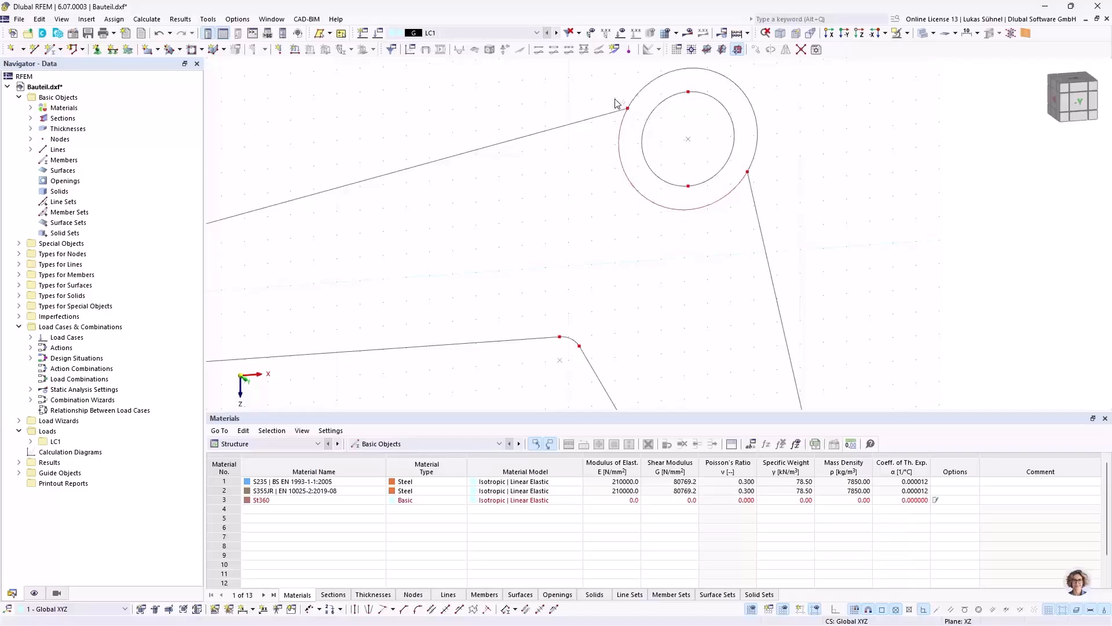
Step: Create a surface with stiffness type Without Thickness from the boundary lines of the two-armed body outside the hub circle
scroll(580, 125, down, 5)
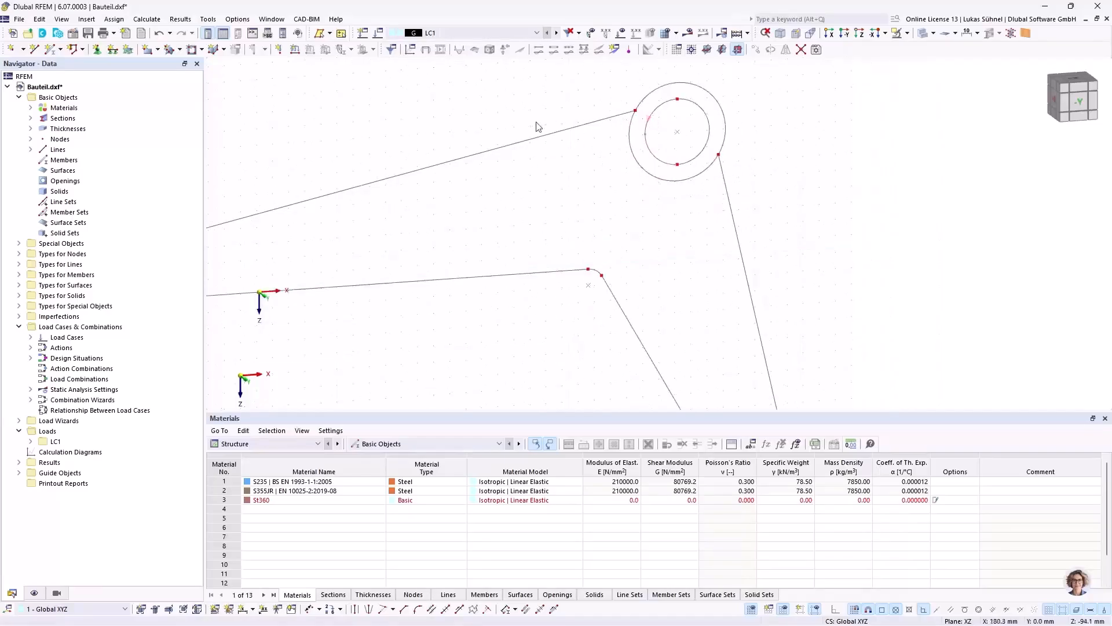
click(157, 49)
click(173, 130)
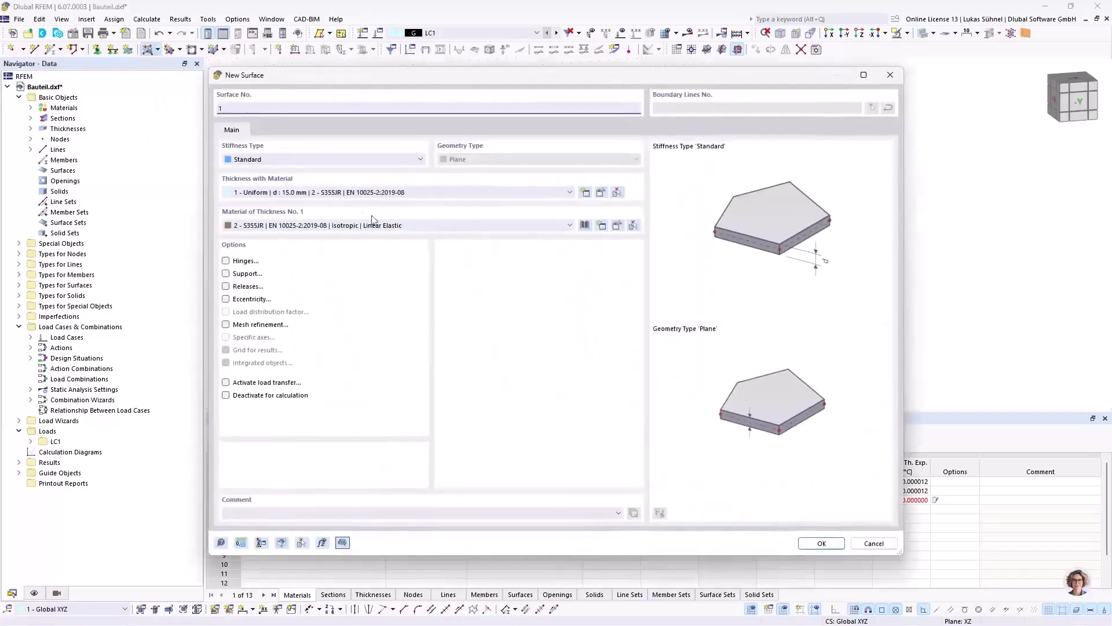
click(260, 162)
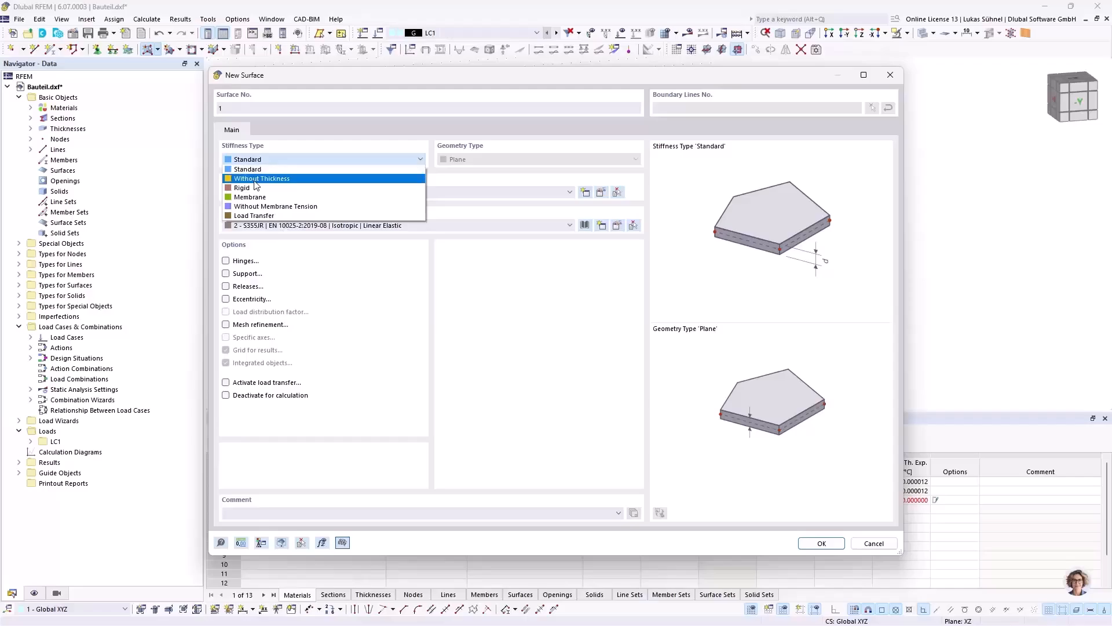
click(255, 180)
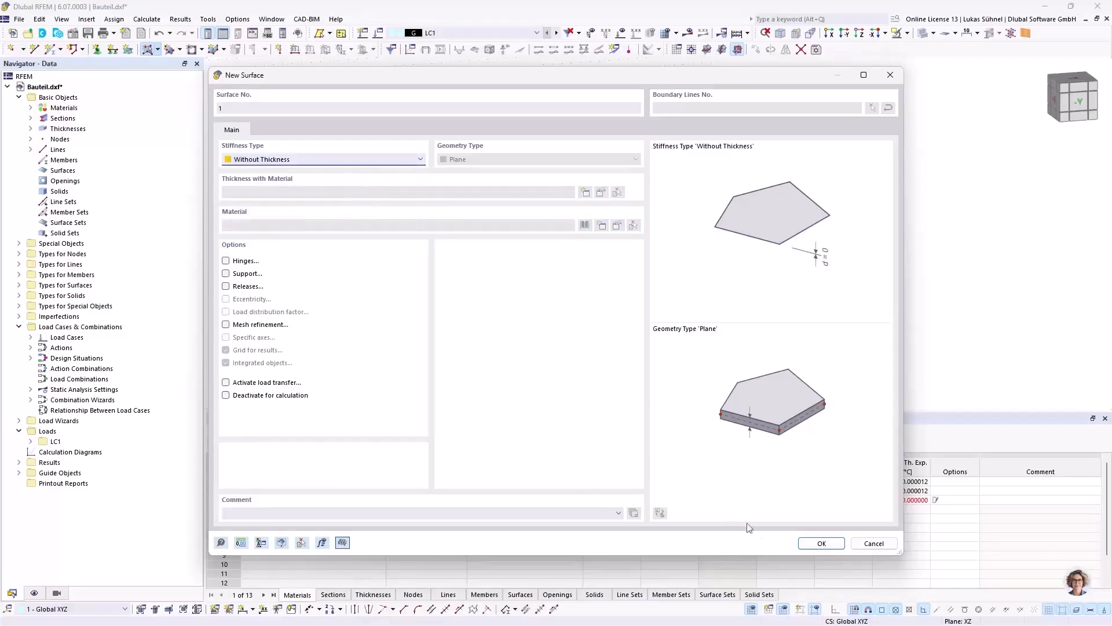
click(822, 543)
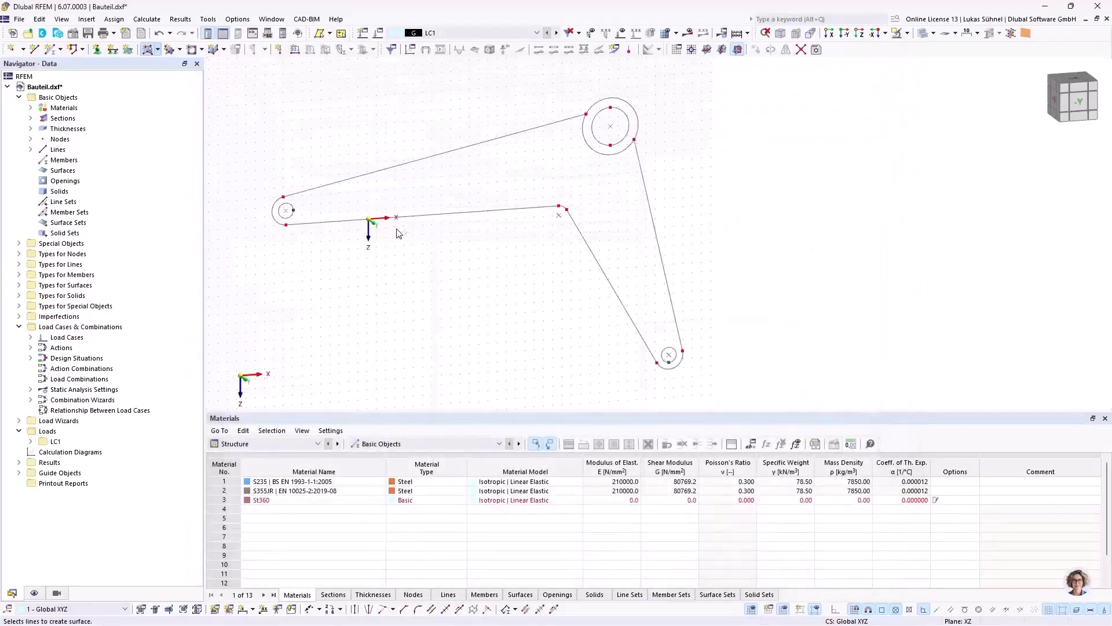
click(373, 219)
click(591, 151)
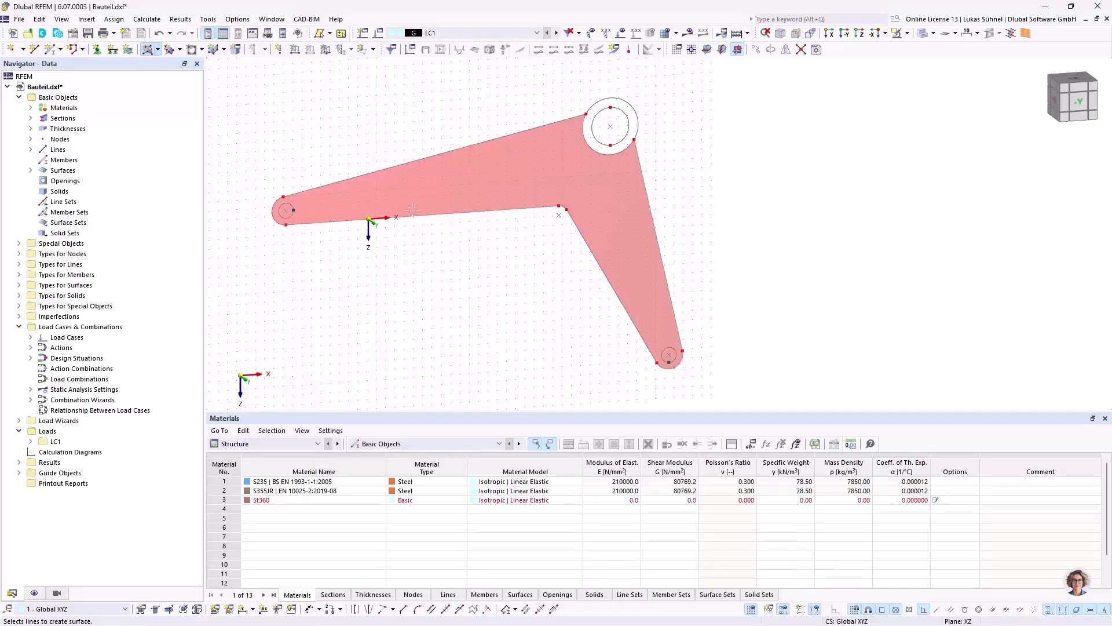
ctrl+middle_drag(389, 138, 408, 165)
key(Escape)
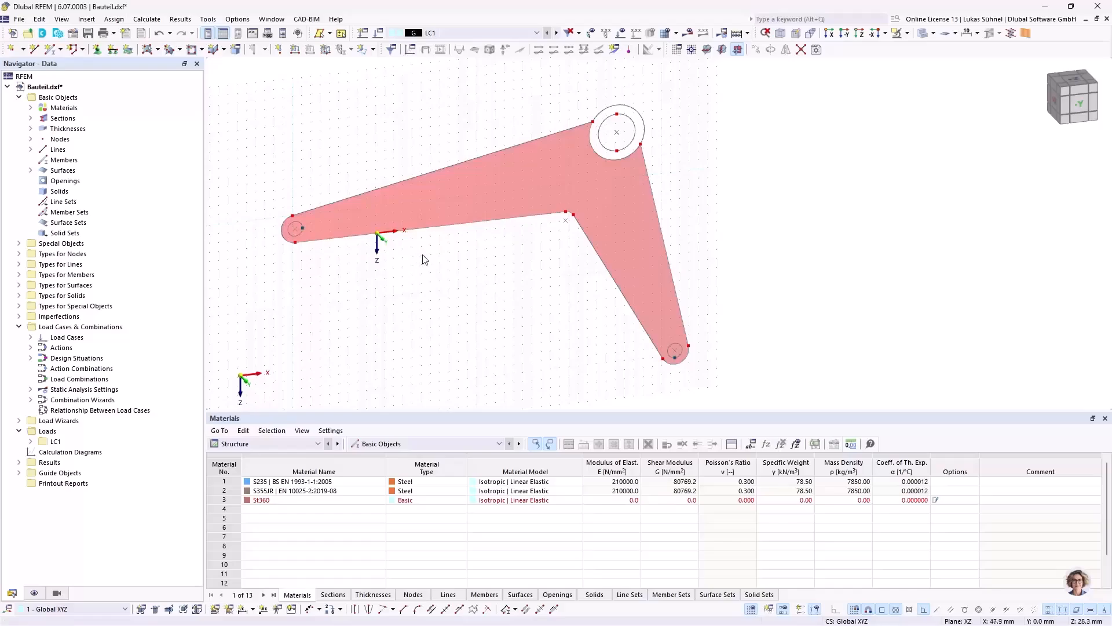
Step: Create a second surface without thickness inside the hub's outer circle
middle_drag(466, 255, 462, 286)
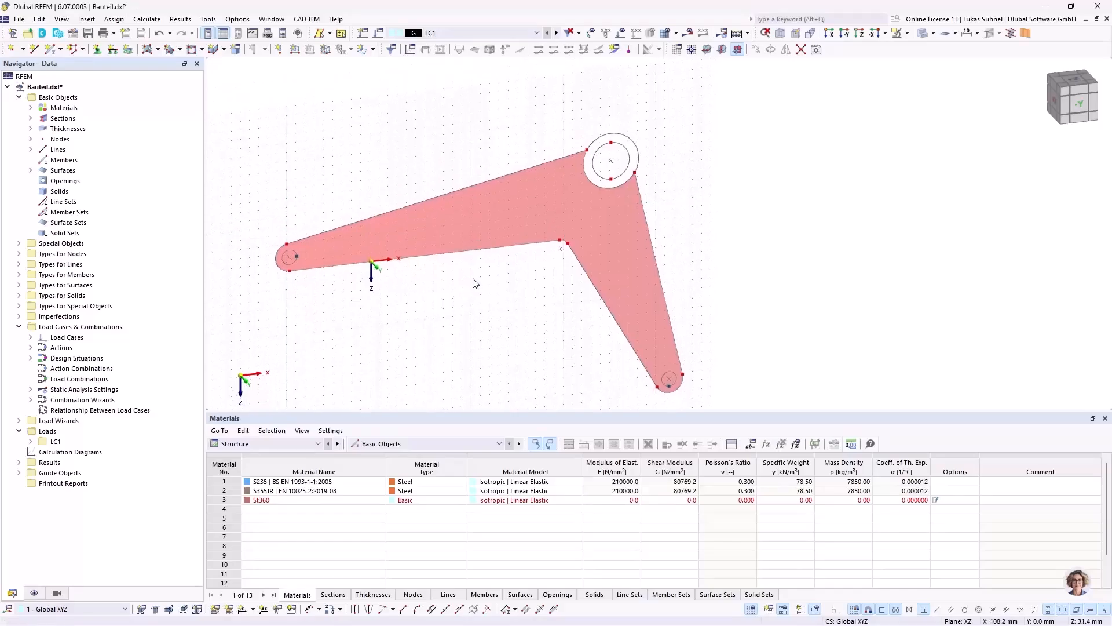
click(148, 48)
click(802, 543)
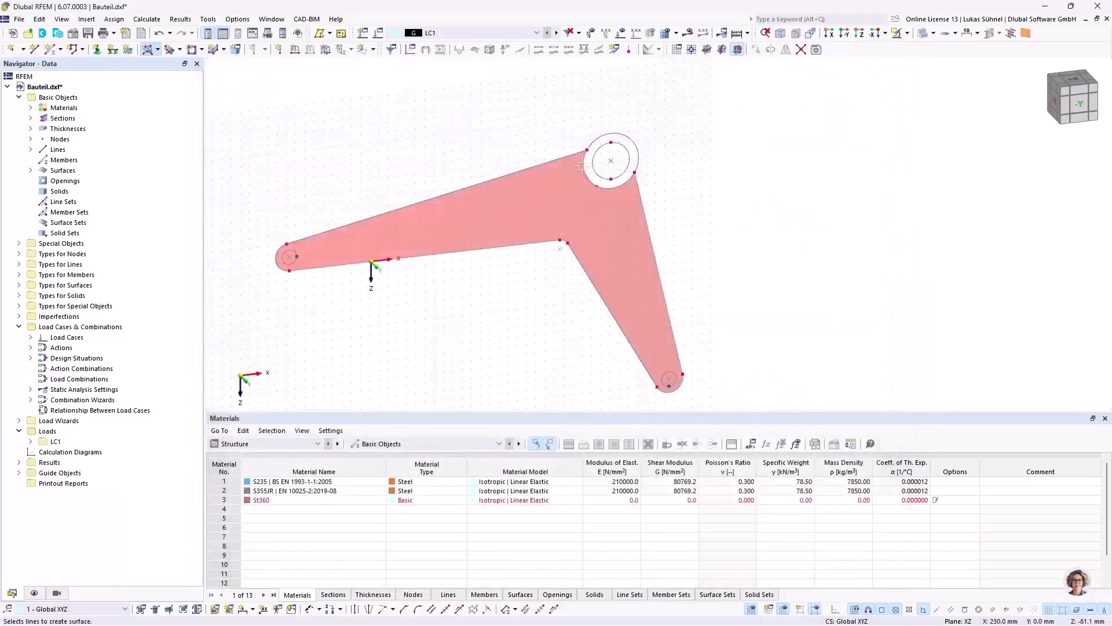
click(613, 135)
key(Escape)
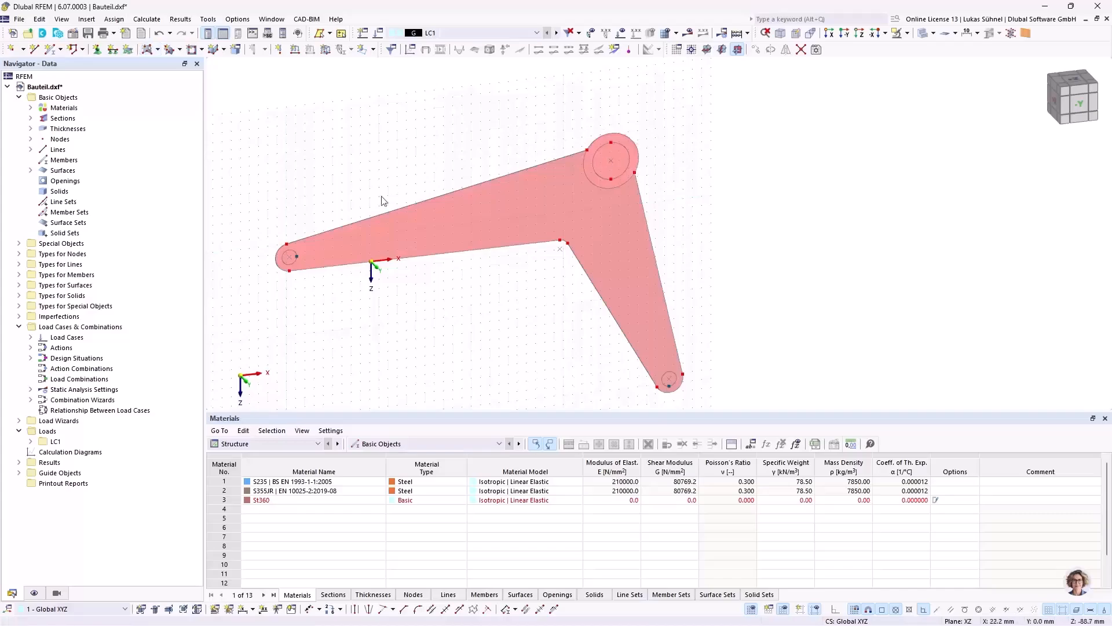
Step: Create openings from the boundary circles of both arm-end holes and from the hub's inner circle
click(202, 50)
click(211, 120)
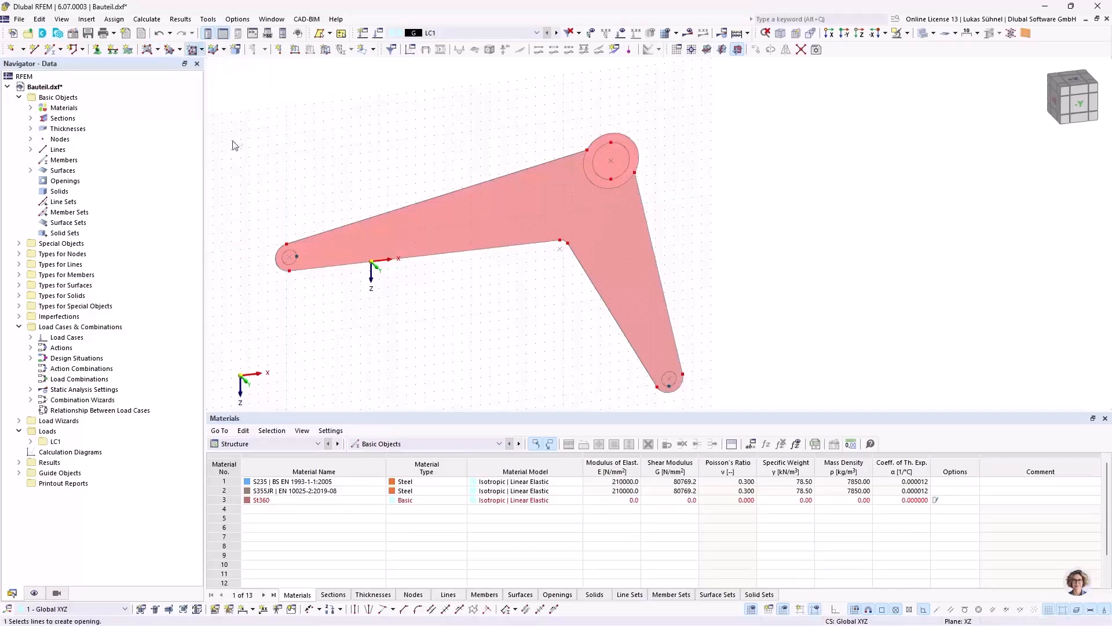
scroll(291, 253, up, 3)
click(288, 248)
scroll(273, 221, down, 3)
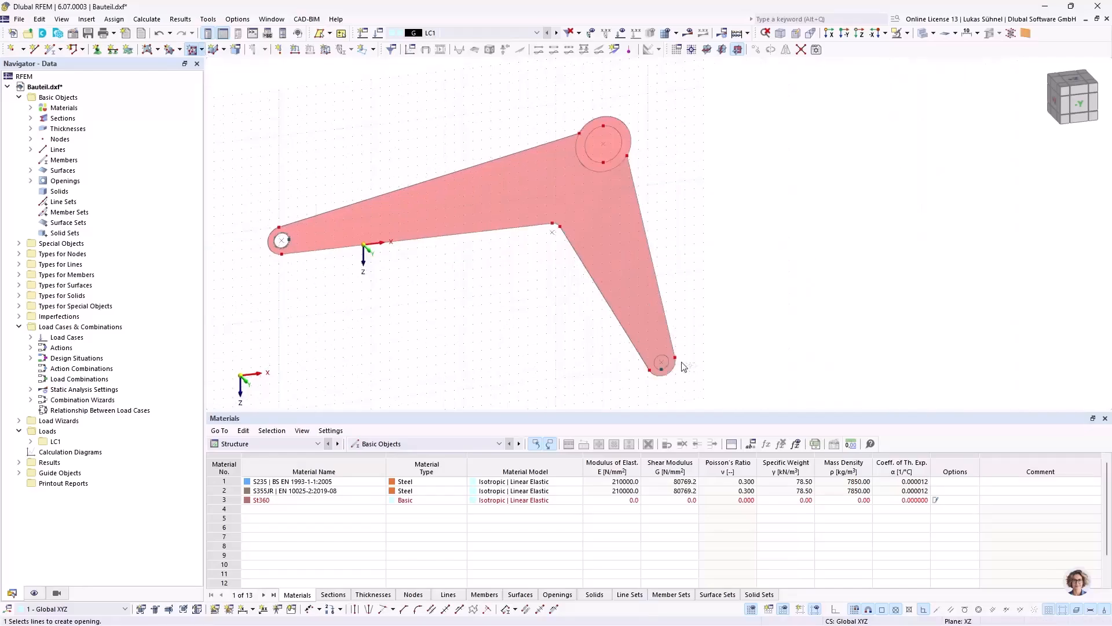
scroll(672, 362, up, 3)
click(659, 356)
scroll(659, 356, down, 3)
scroll(604, 197, up, 3)
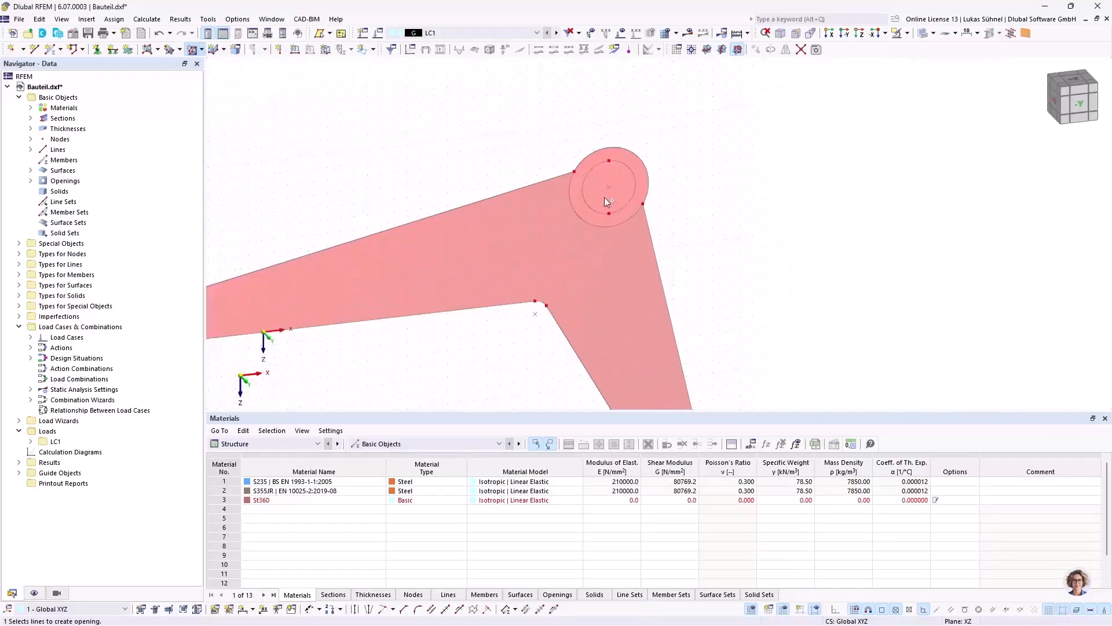
click(585, 207)
right_click(463, 157)
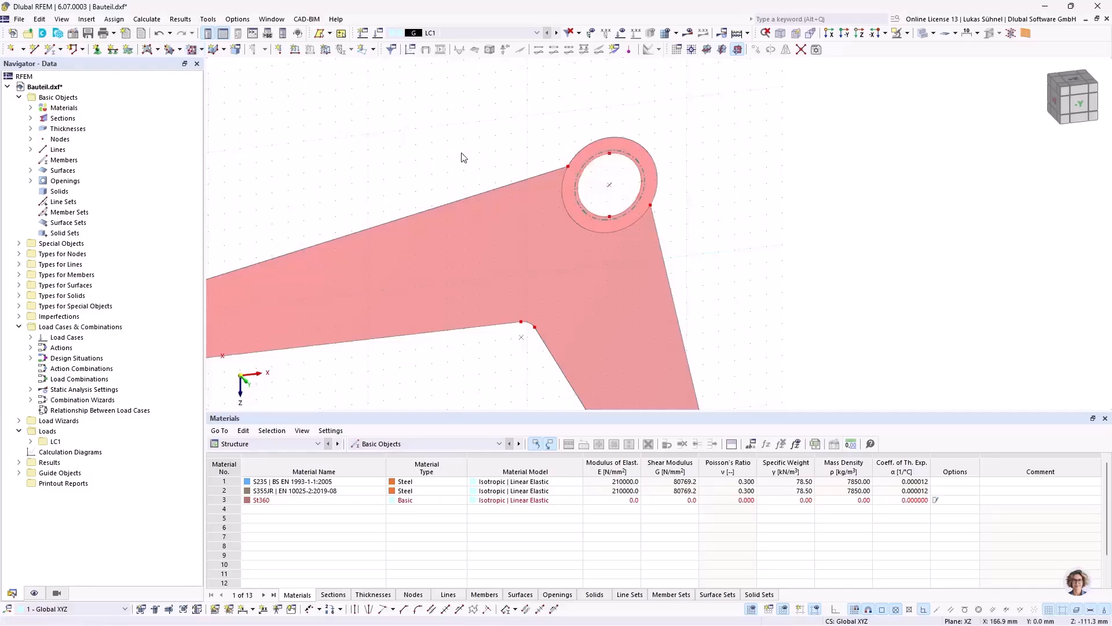
Step: Compare the local axis directions of the arm surface and the hub ring surface
scroll(462, 156, down, 3)
middle_drag(319, 140, 415, 131)
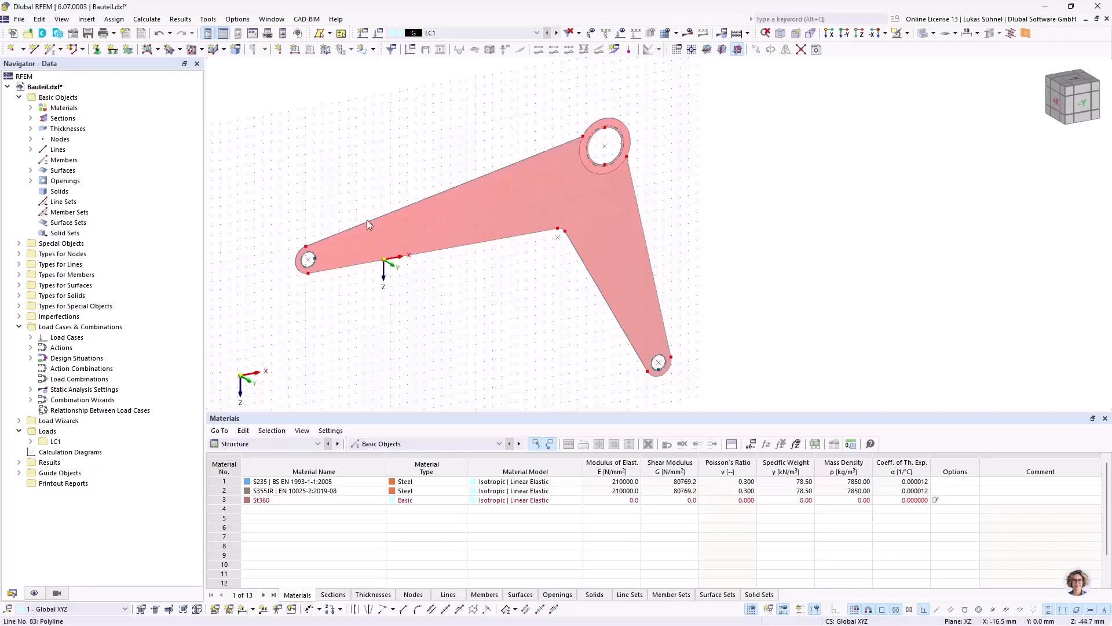
ctrl+middle_drag(367, 171, 390, 177)
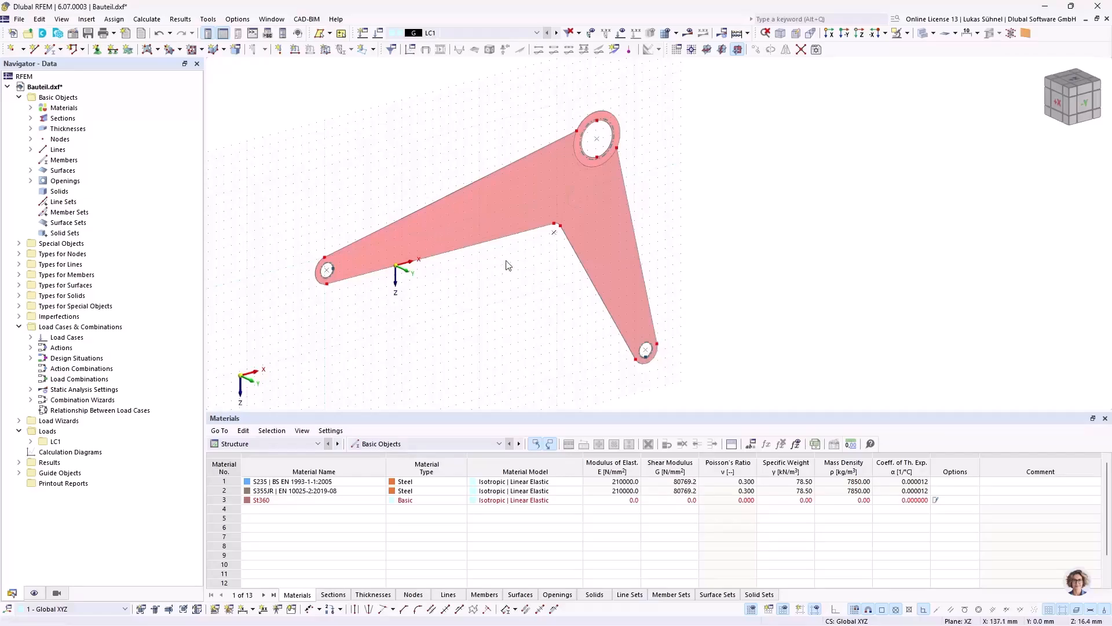
scroll(529, 142, up, 2)
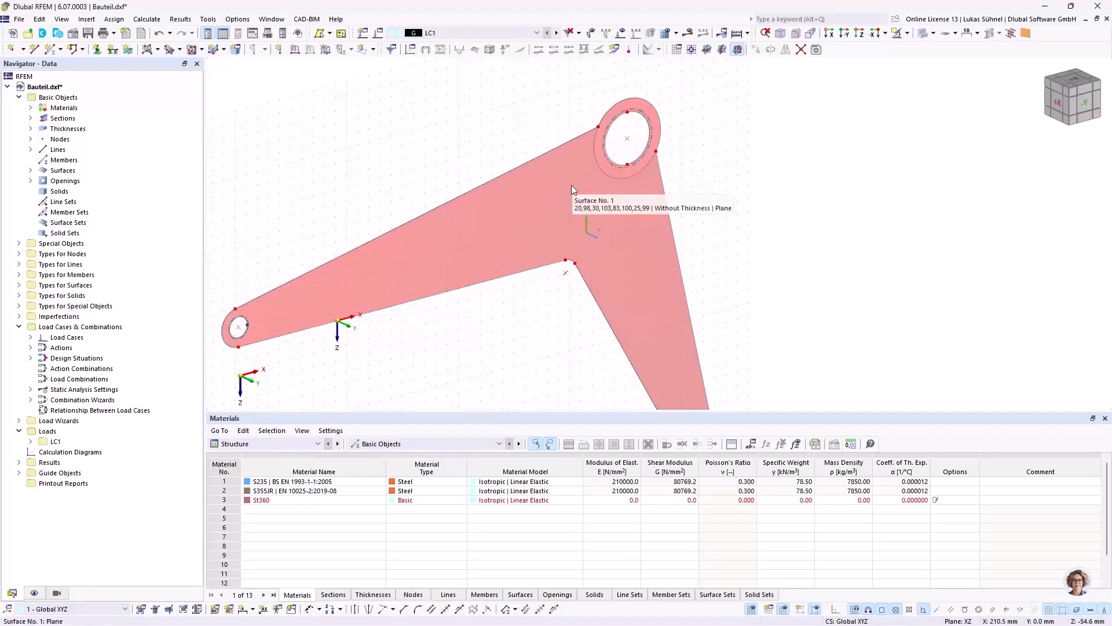
right_click(553, 210)
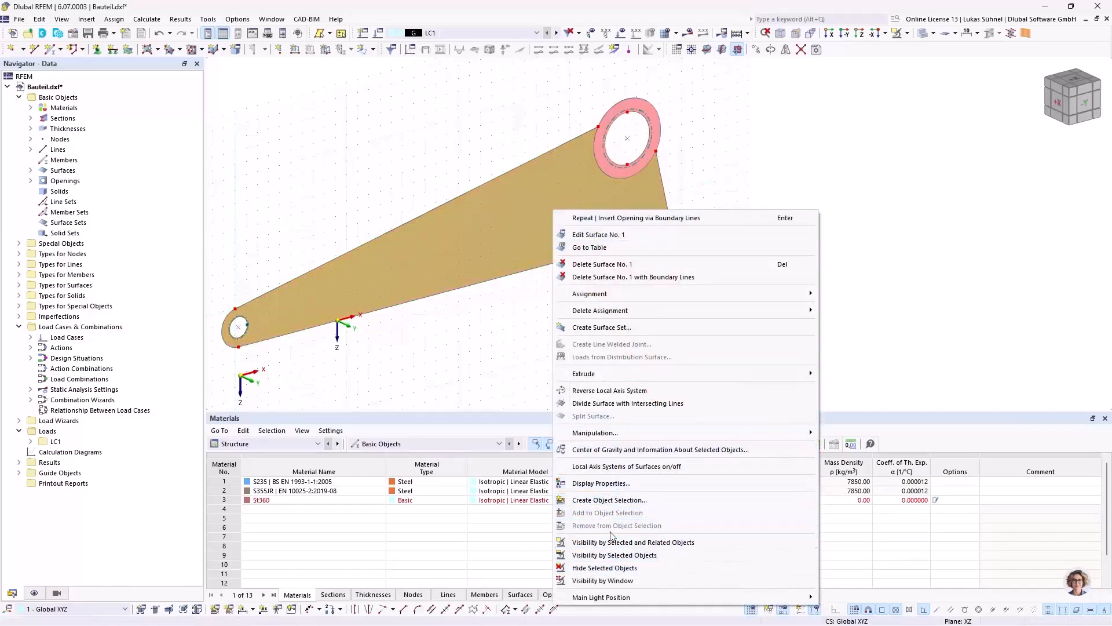
click(353, 320)
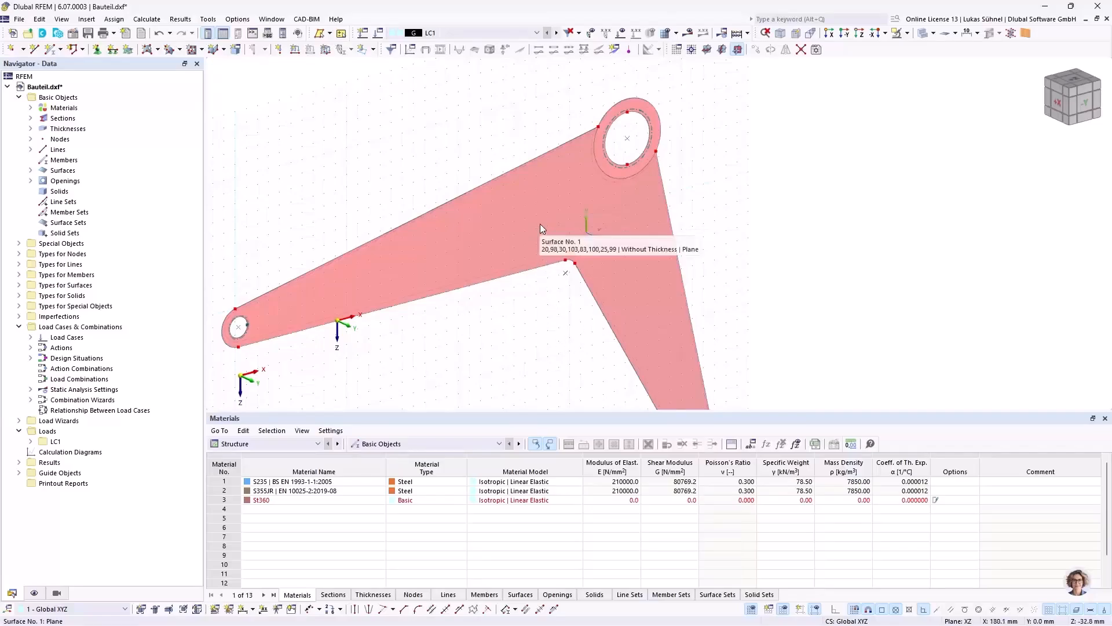
ctrl+middle_drag(610, 232, 658, 219)
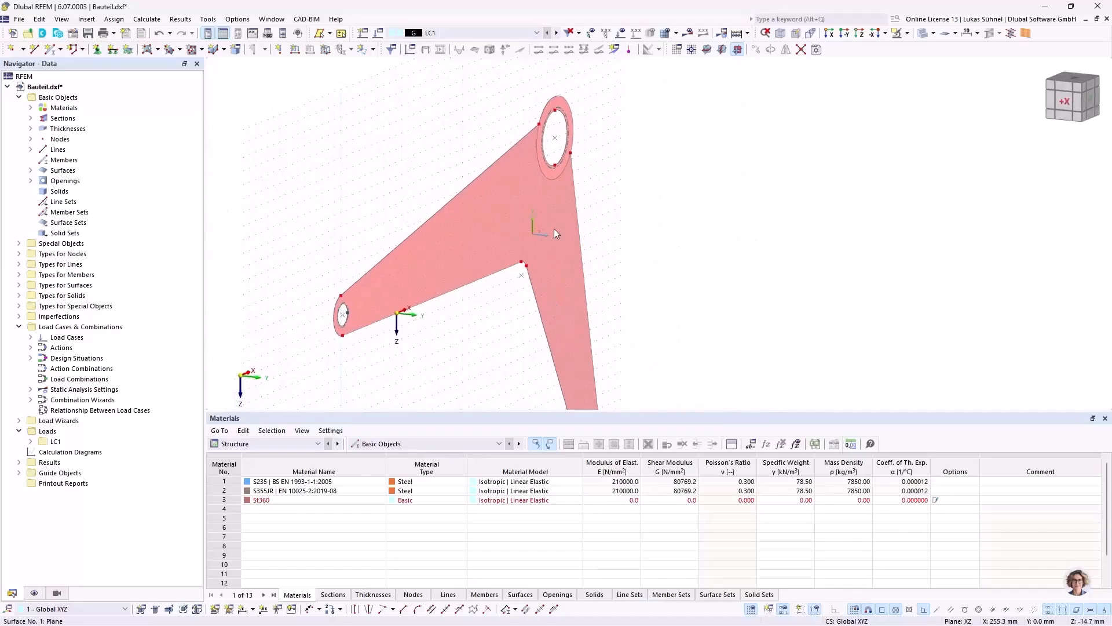
scroll(534, 99, up, 5)
scroll(591, 119, up, 1)
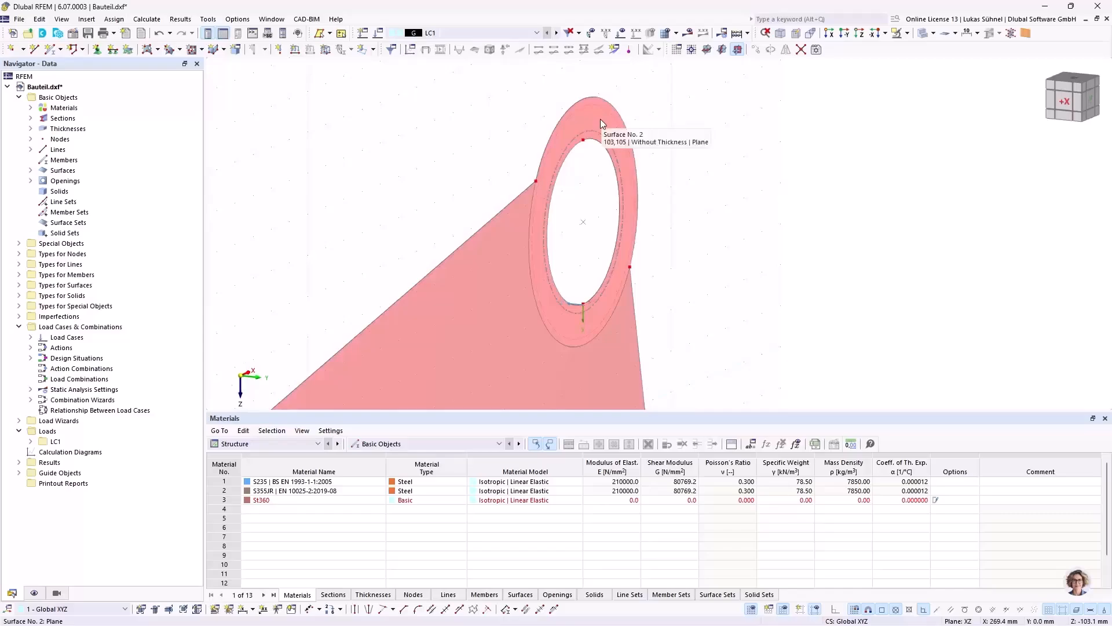
scroll(594, 118, down, 3)
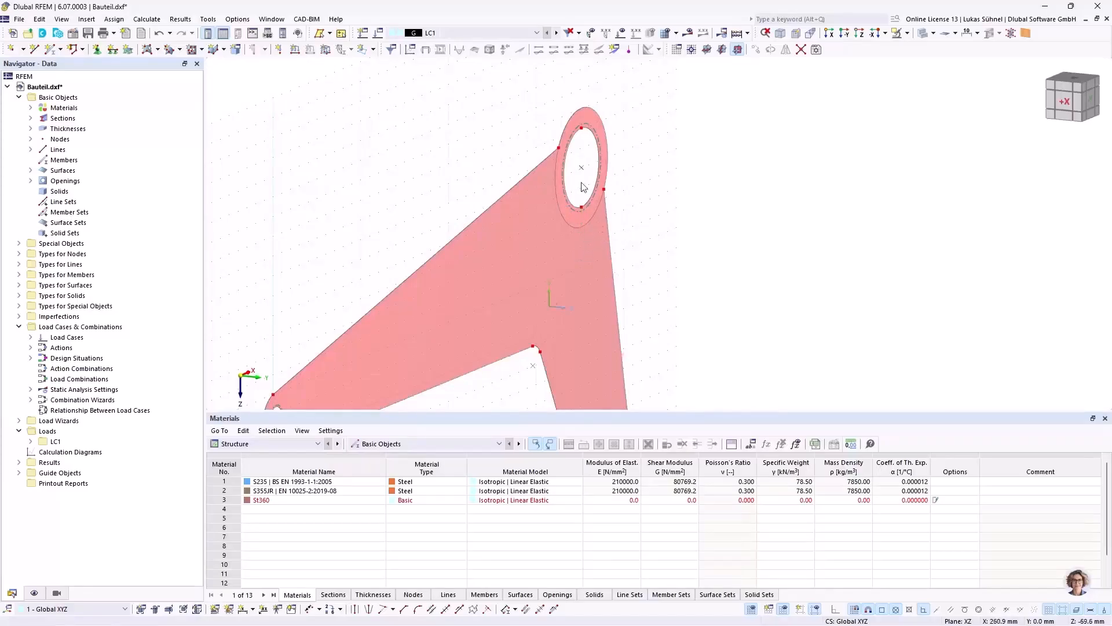
scroll(582, 176, down, 3)
drag(654, 102, 472, 229)
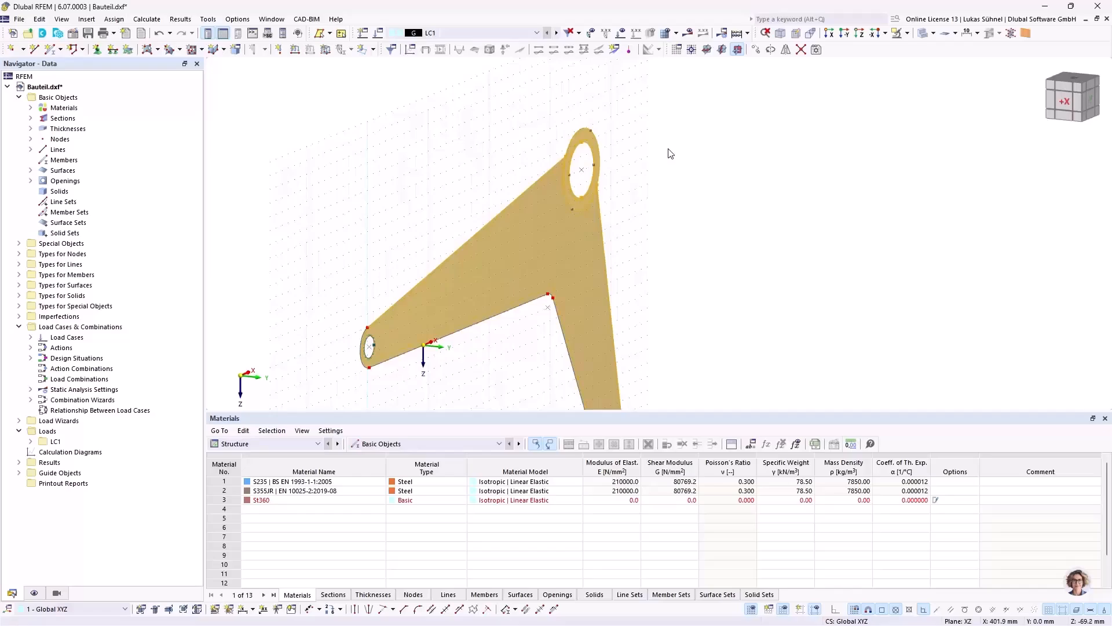
Step: Reverse the local axis system of the hub ring surface
scroll(627, 149, up, 5)
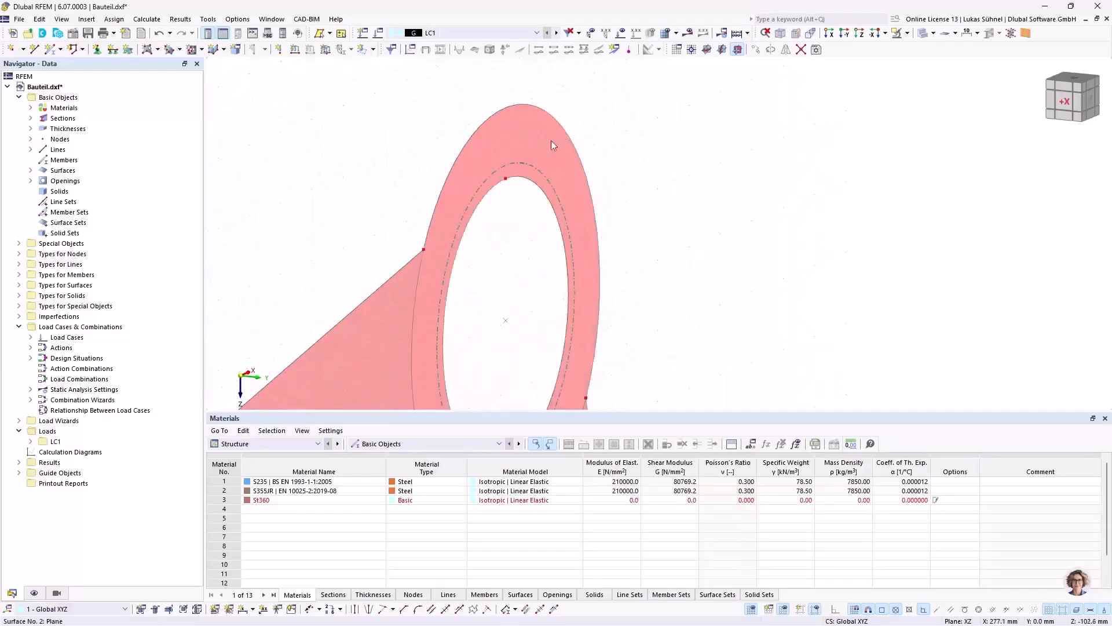
right_click(529, 146)
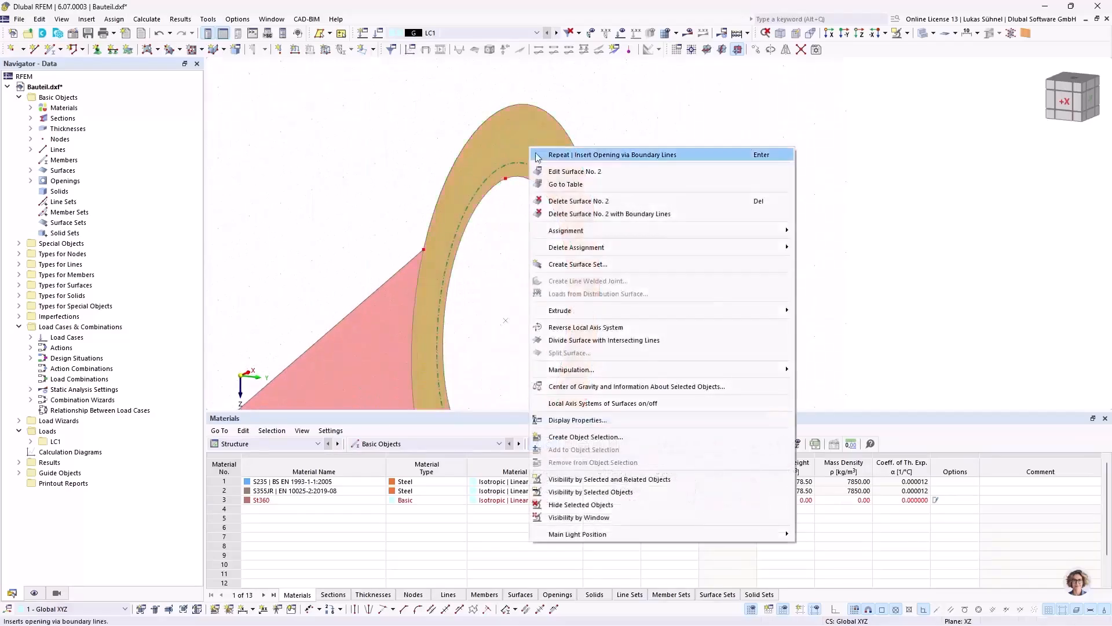
click(587, 328)
scroll(666, 159, down, 5)
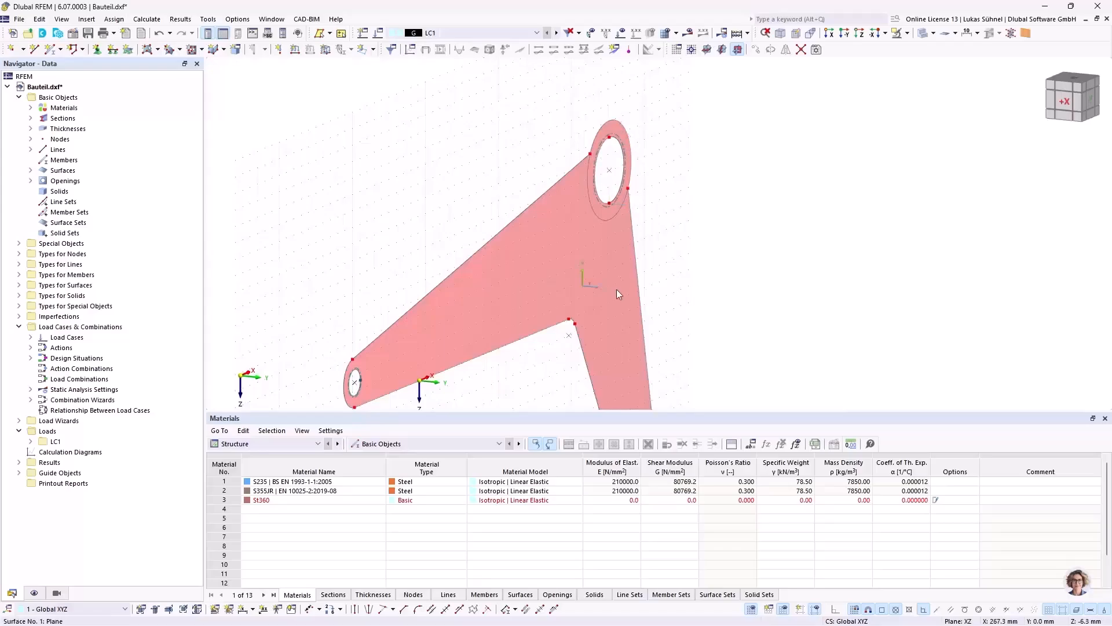
scroll(616, 290, down, 2)
drag(700, 267, 594, 173)
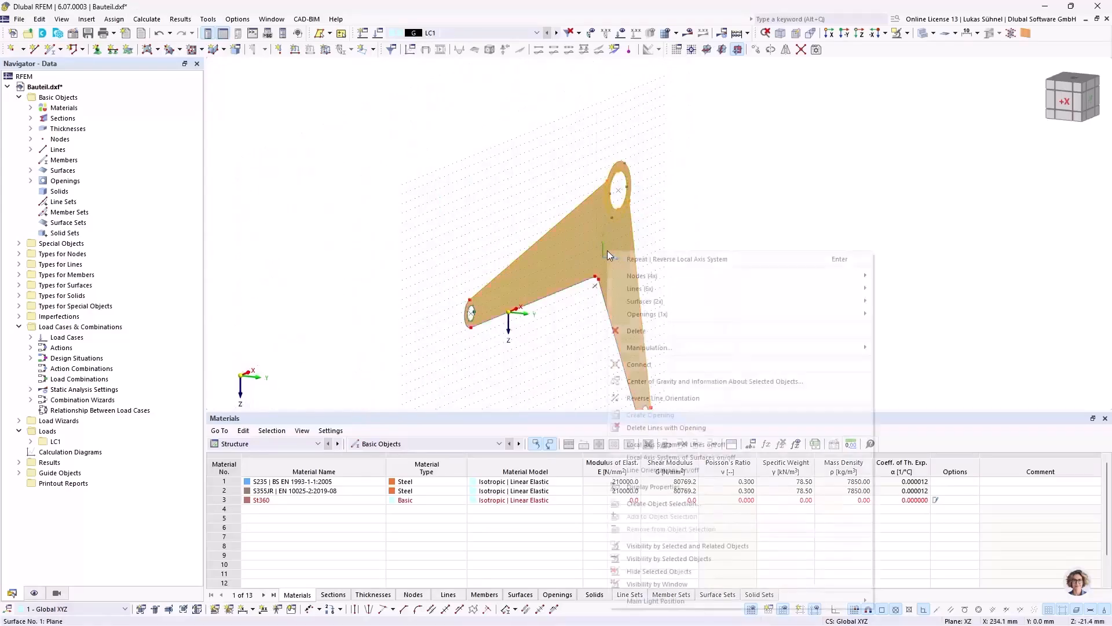
right_click(607, 250)
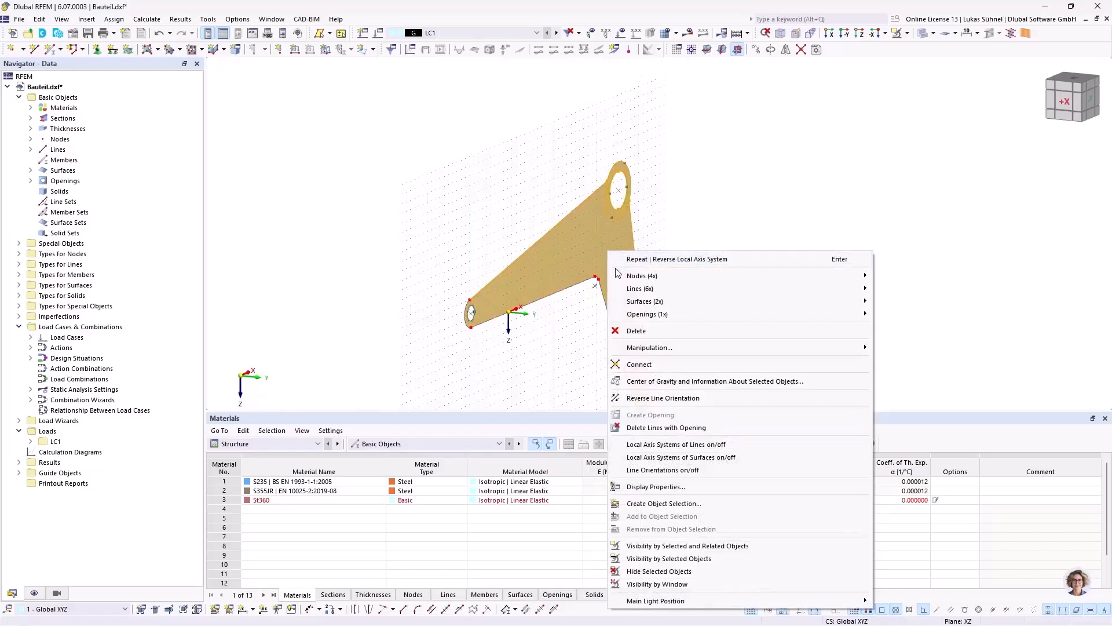
click(572, 397)
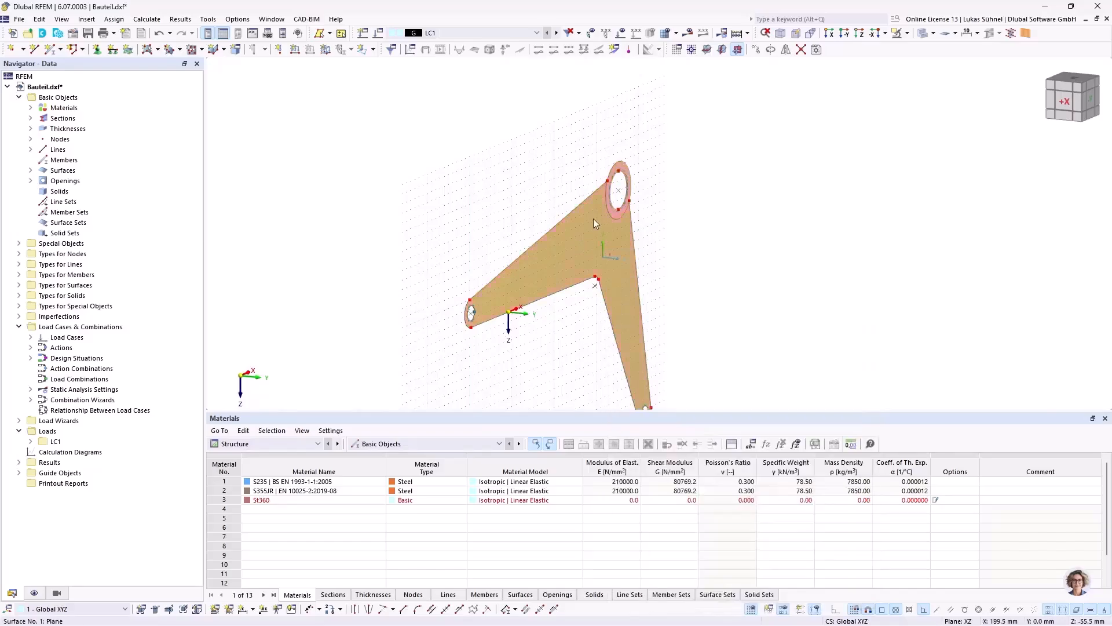
Step: Extrude the arm and hub ring surfaces into solids with a height of 20 mm, no fixed step and material S235
scroll(627, 160, up, 4)
right_click(606, 179)
mouse_move(851, 207)
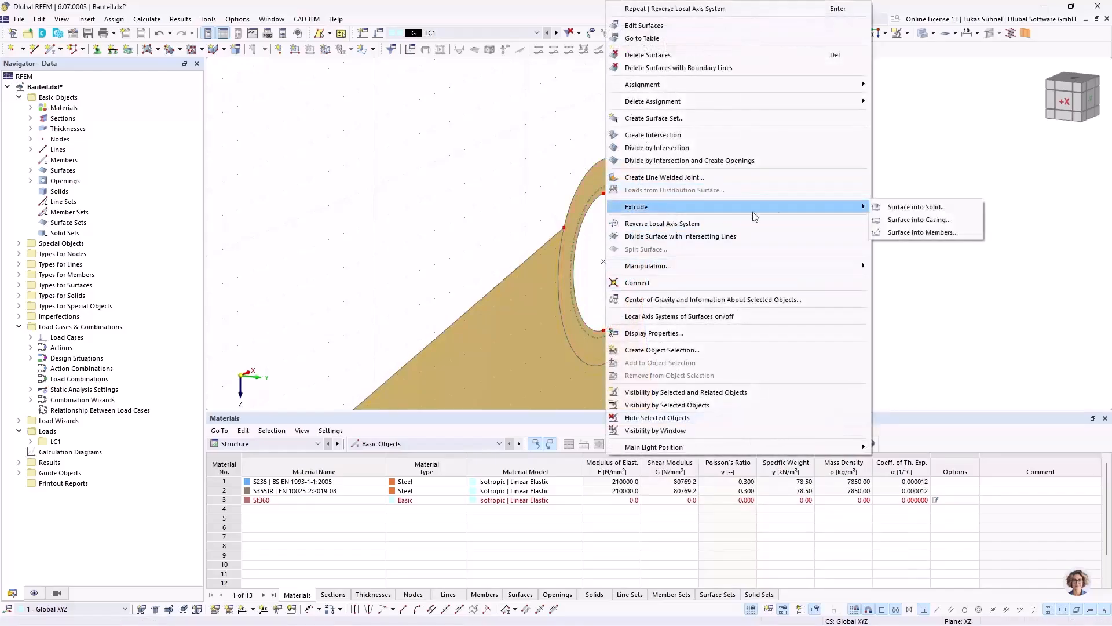
click(944, 208)
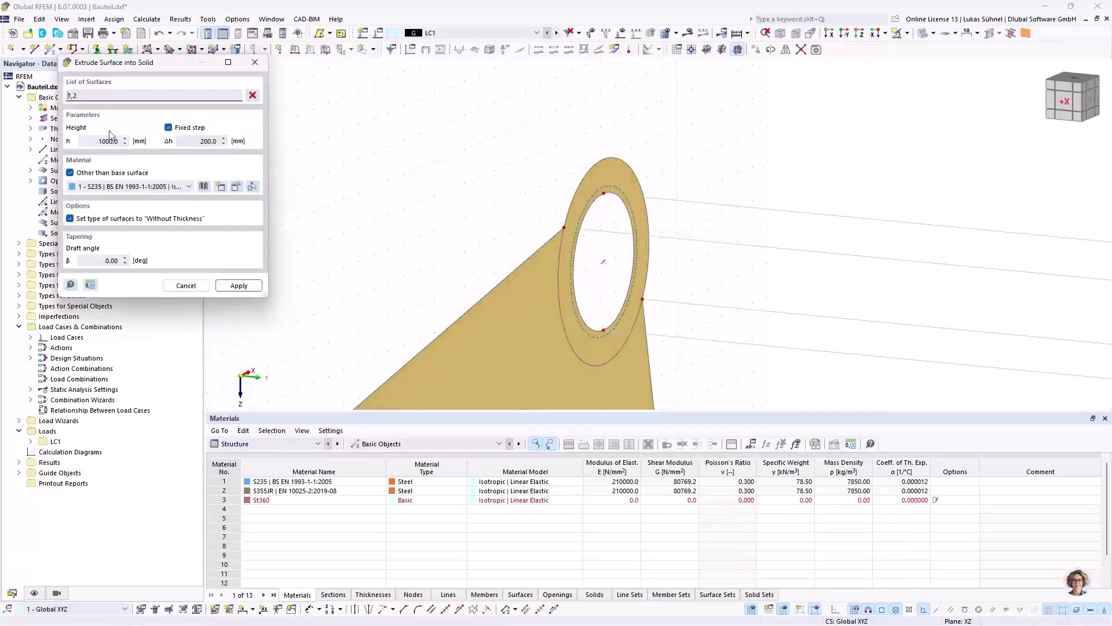
double_click(96, 140)
text(20)
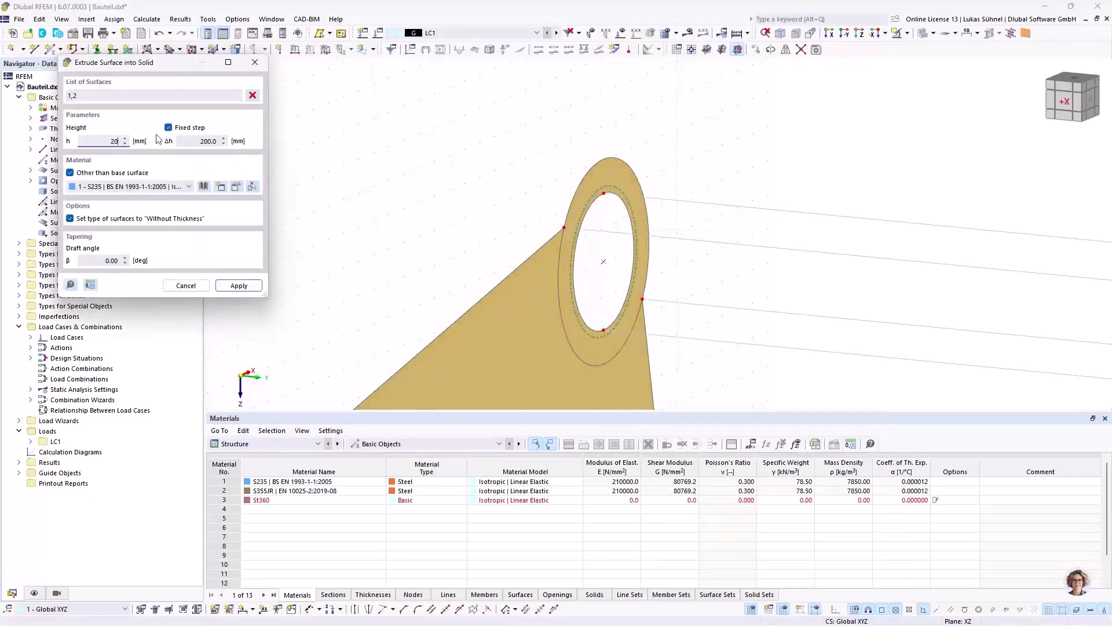
click(174, 129)
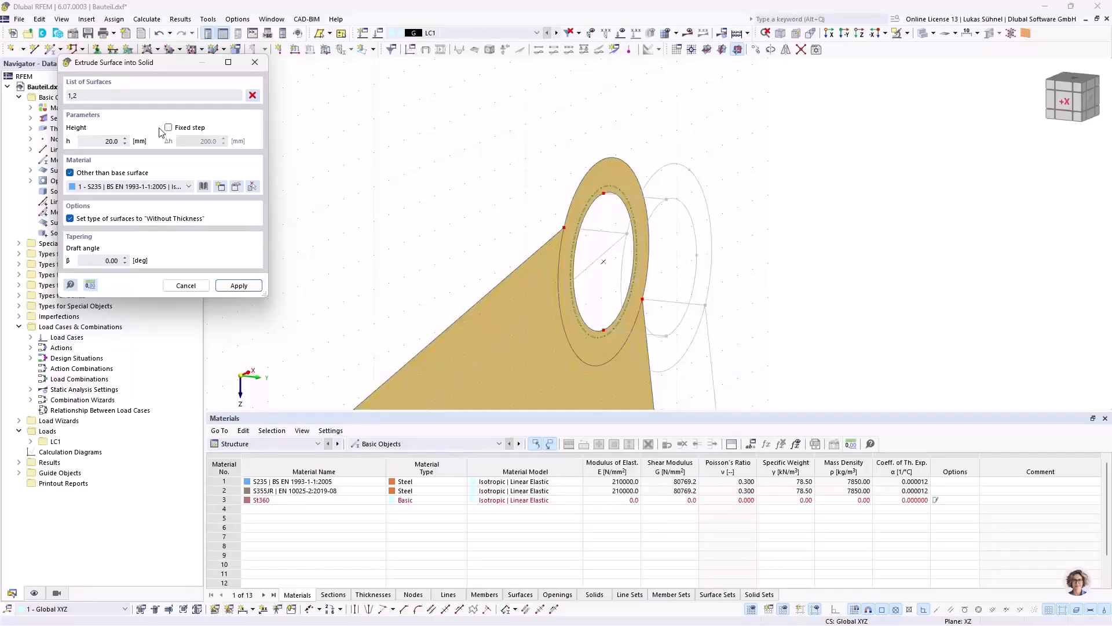
click(238, 285)
Step: Examine the extruded solids from several angles, particularly the junction between the hub ring and the arms
scroll(576, 111, down, 6)
ctrl+middle_drag(723, 170, 638, 159)
ctrl+middle_drag(531, 282, 538, 313)
key(Escape)
ctrl+middle_drag(490, 274, 544, 299)
scroll(551, 174, up, 5)
scroll(518, 123, up, 3)
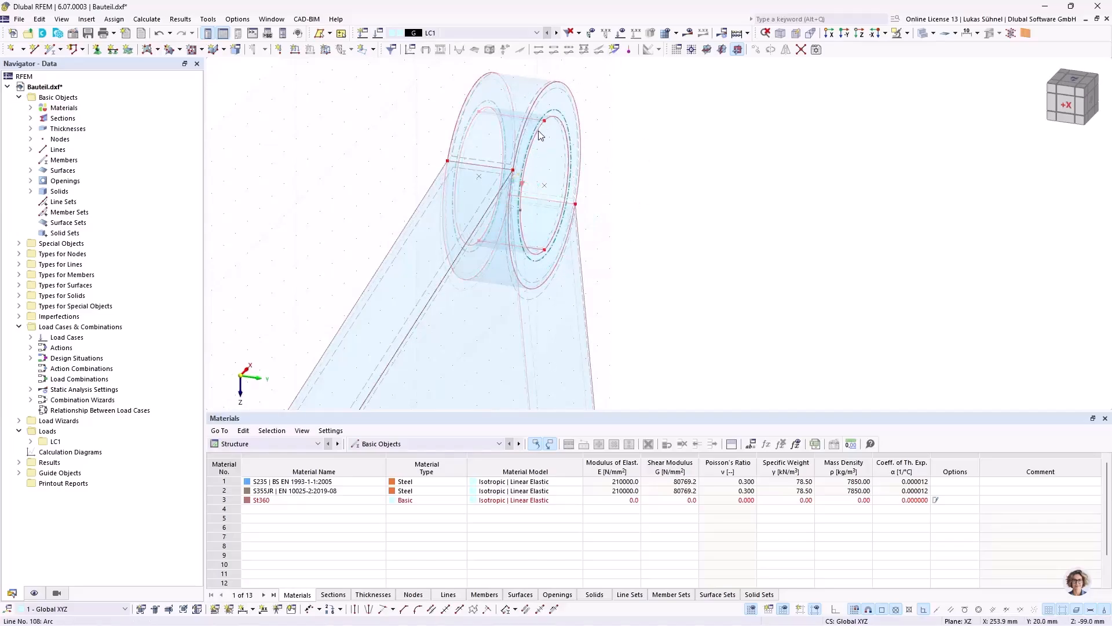
middle_drag(622, 121, 604, 213)
ctrl+middle_drag(604, 213, 601, 211)
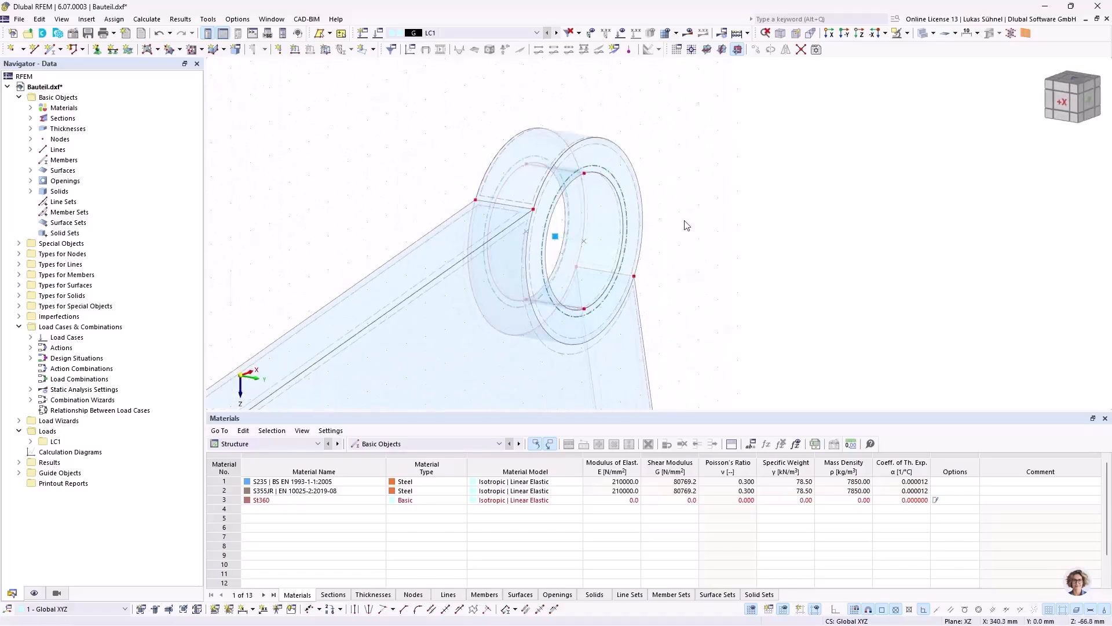
Step: Copy the hub ring solid in the +Y direction so the copy adjoins the original ring's end face
scroll(590, 240, up, 2)
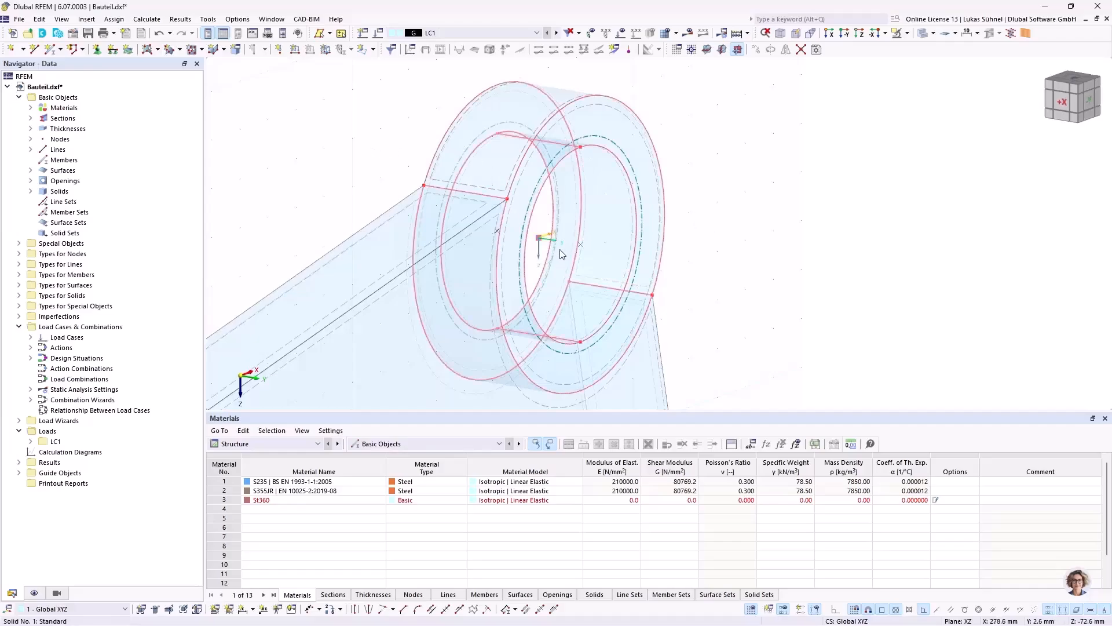
click(566, 264)
ctrl+middle_drag(359, 108, 375, 128)
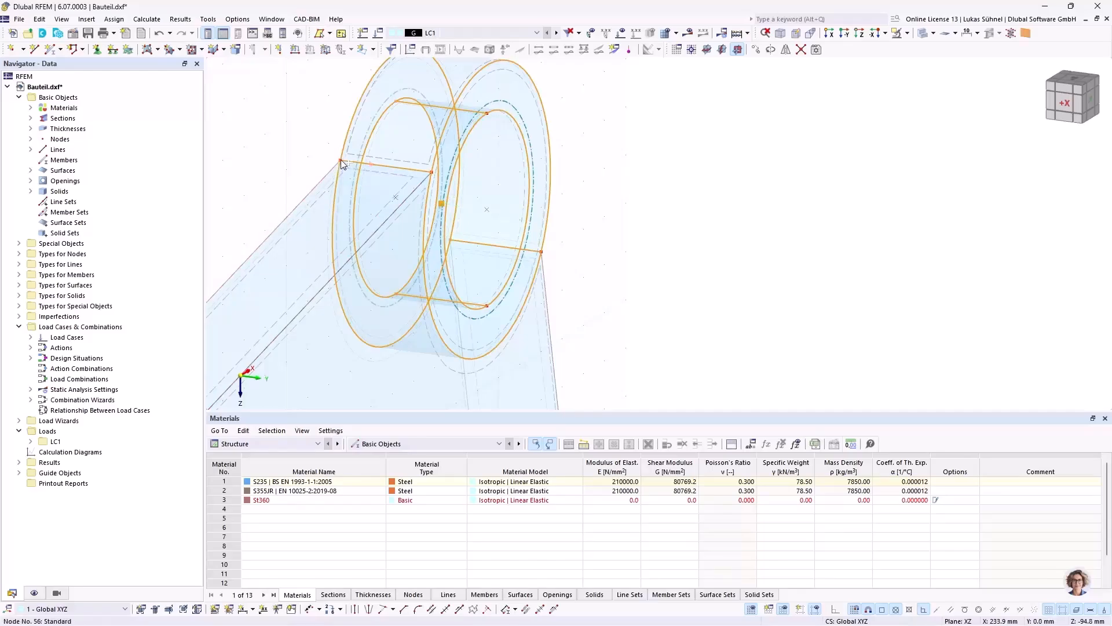
drag(365, 165, 410, 167)
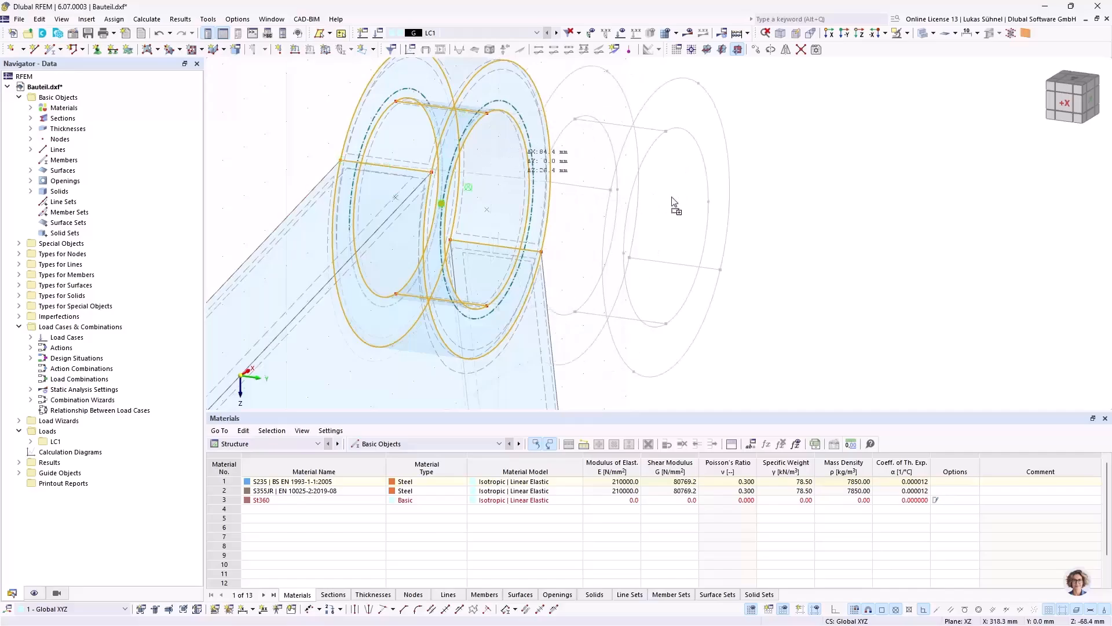
ctrl+drag(736, 159, 434, 174)
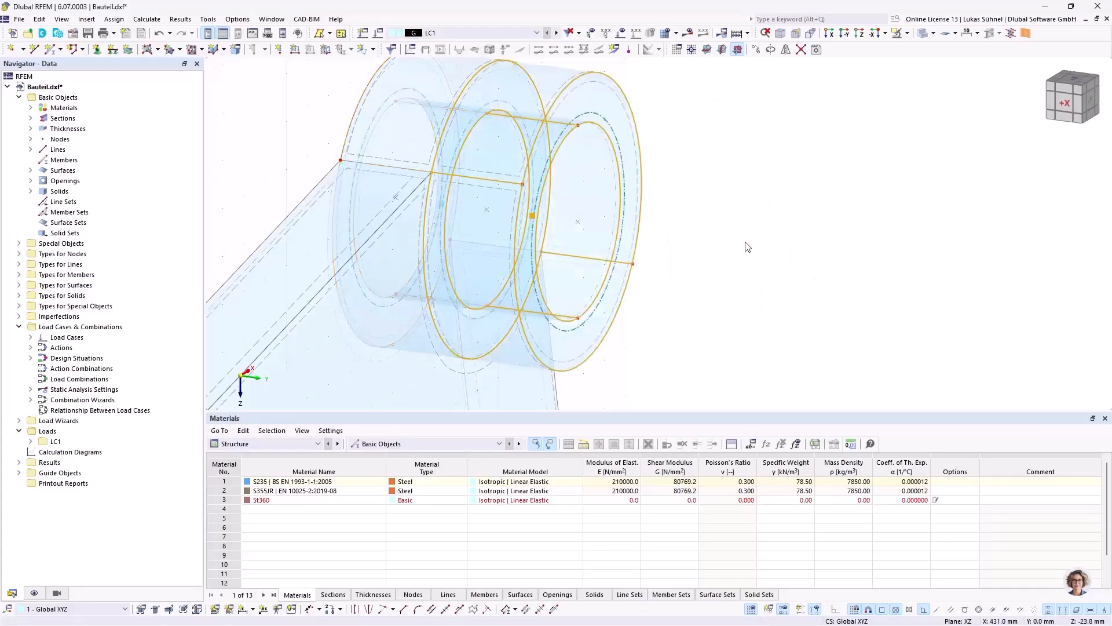
Step: Shorten the copied ring solid to a thickness of 10 mm by moving its free end face toward the arm
scroll(663, 223, down, 2)
ctrl+middle_drag(664, 223, 707, 210)
middle_drag(516, 233, 627, 202)
drag(533, 102, 596, 326)
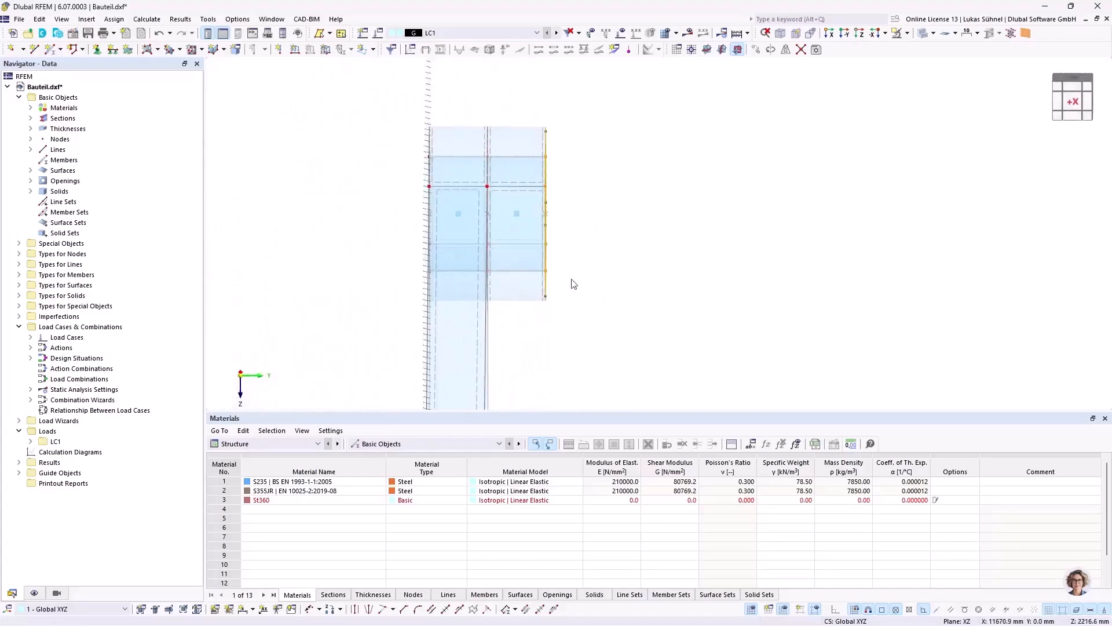
ctrl+middle_drag(621, 230, 604, 230)
scroll(573, 136, up, 2)
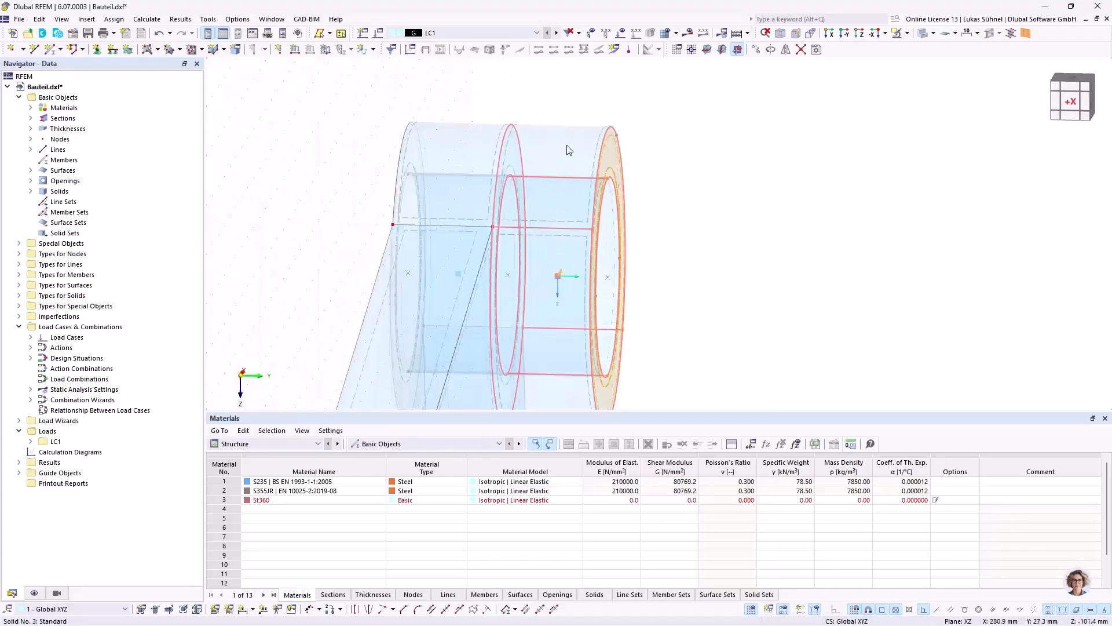
scroll(614, 136, up, 3)
scroll(604, 127, down, 4)
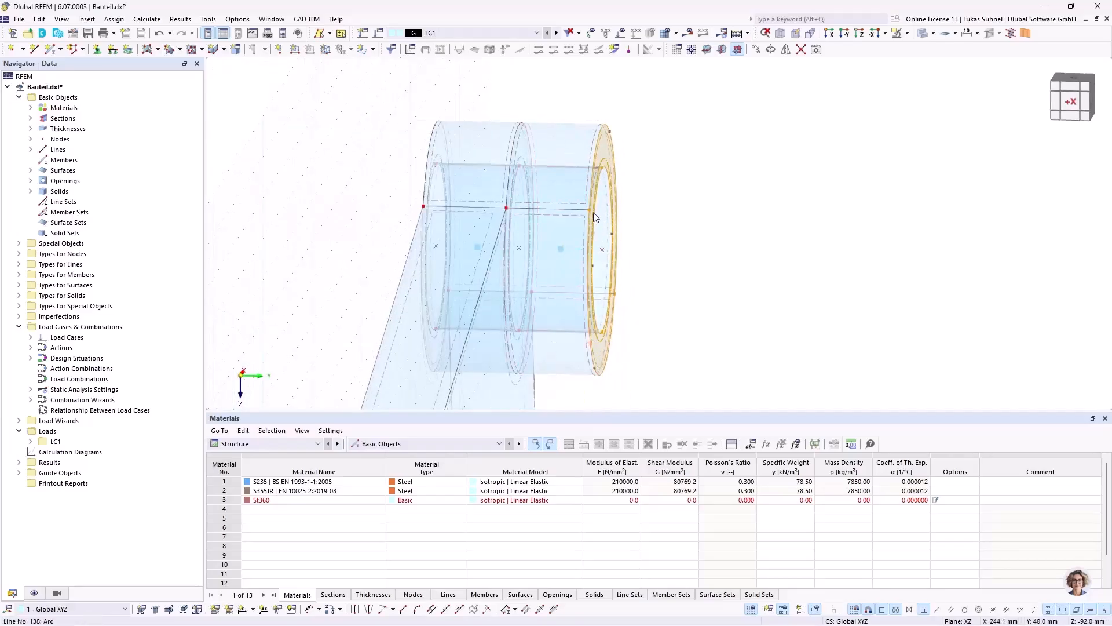
scroll(519, 197, up, 3)
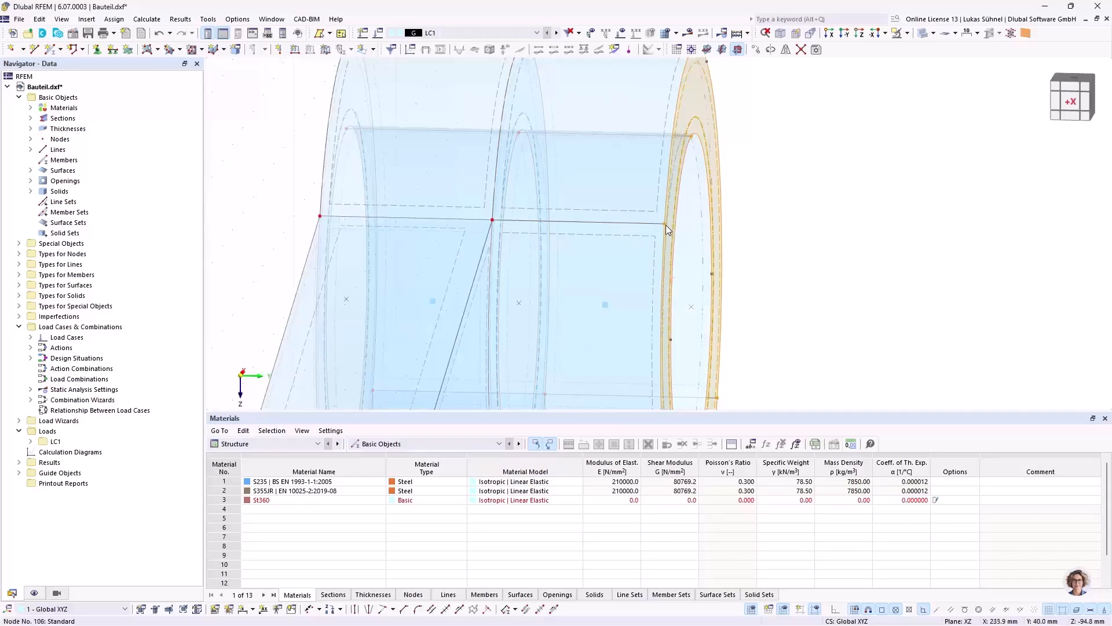
scroll(666, 229, down, 2)
mouse_move(665, 222)
drag(664, 224, 614, 224)
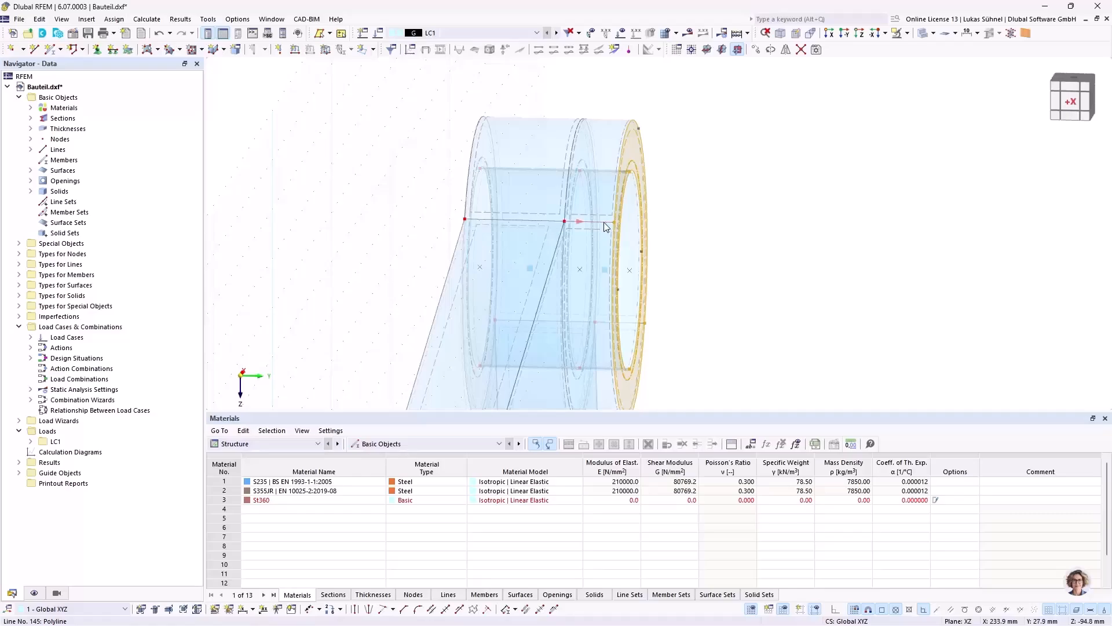
scroll(679, 188, down, 3)
middle_drag(696, 206, 631, 137)
scroll(581, 131, up, 4)
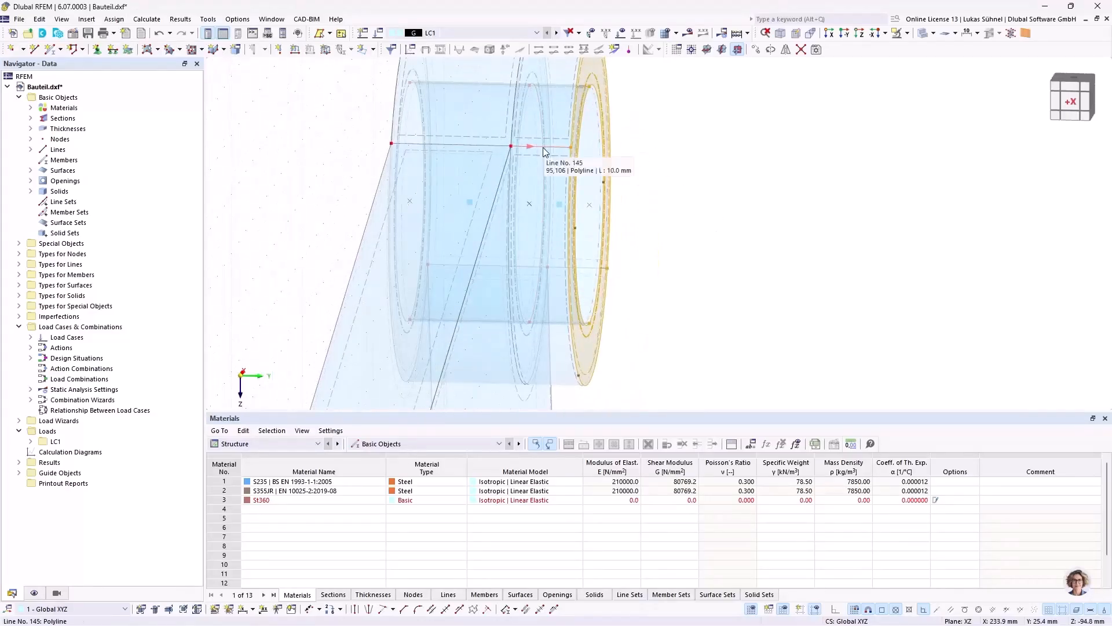
scroll(637, 196, down, 3)
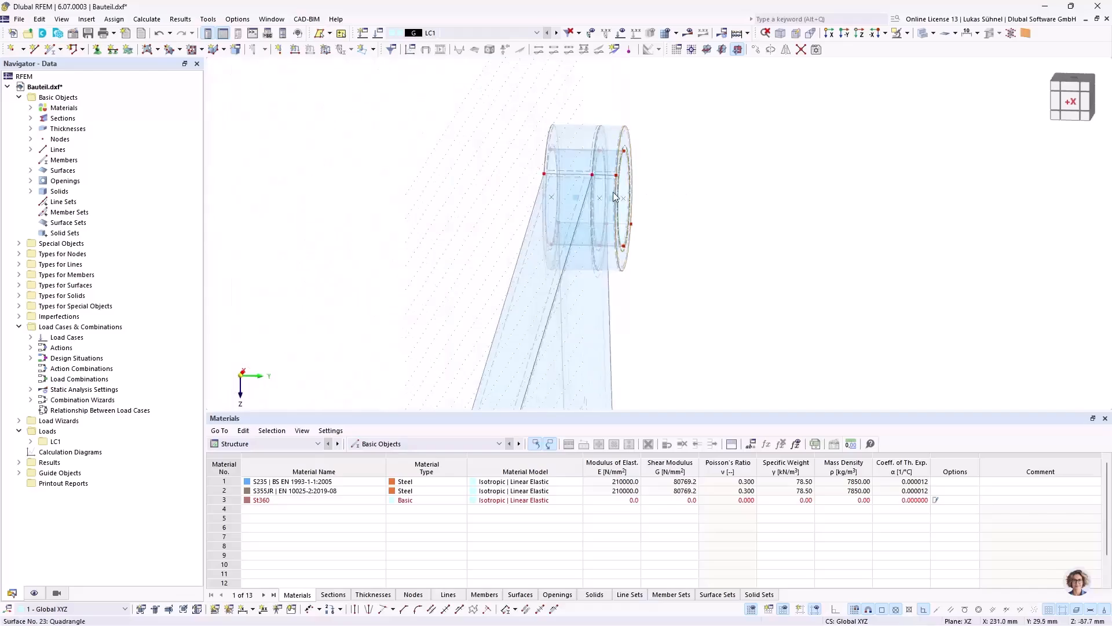
Step: Copy the 10 mm thick ring solid to the opposite face of the hub
ctrl+middle_drag(632, 205, 726, 219)
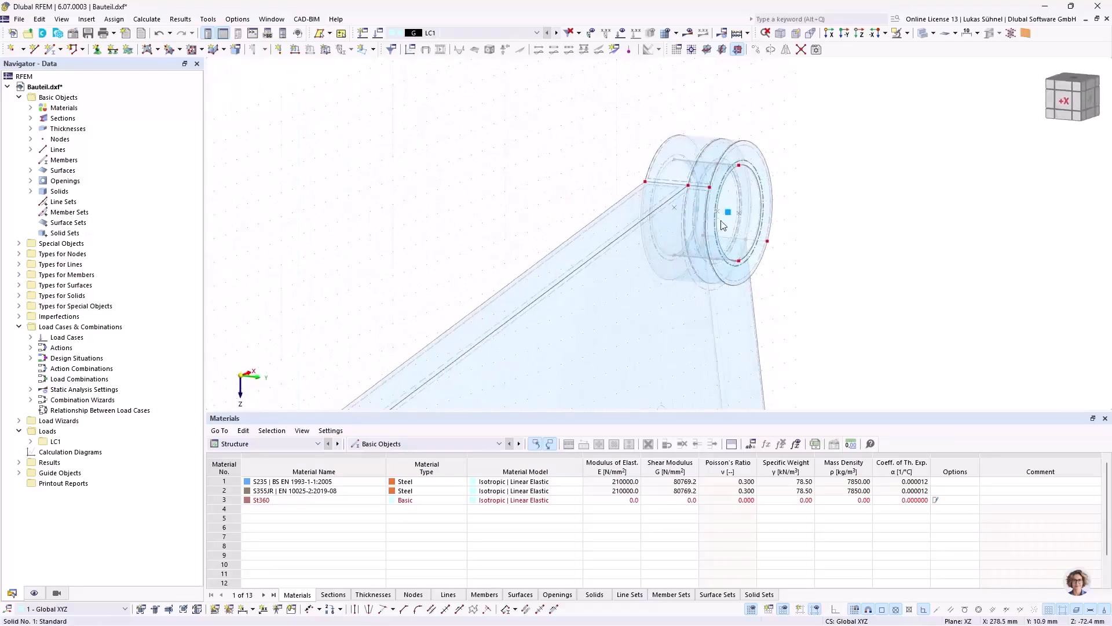
click(718, 200)
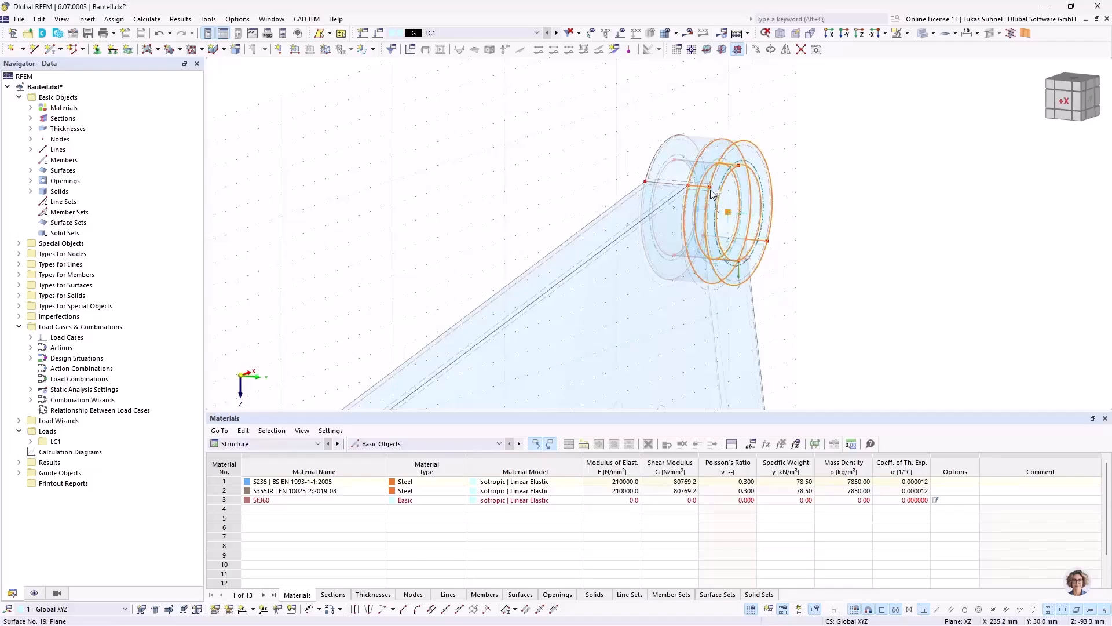
ctrl+drag(712, 194, 646, 184)
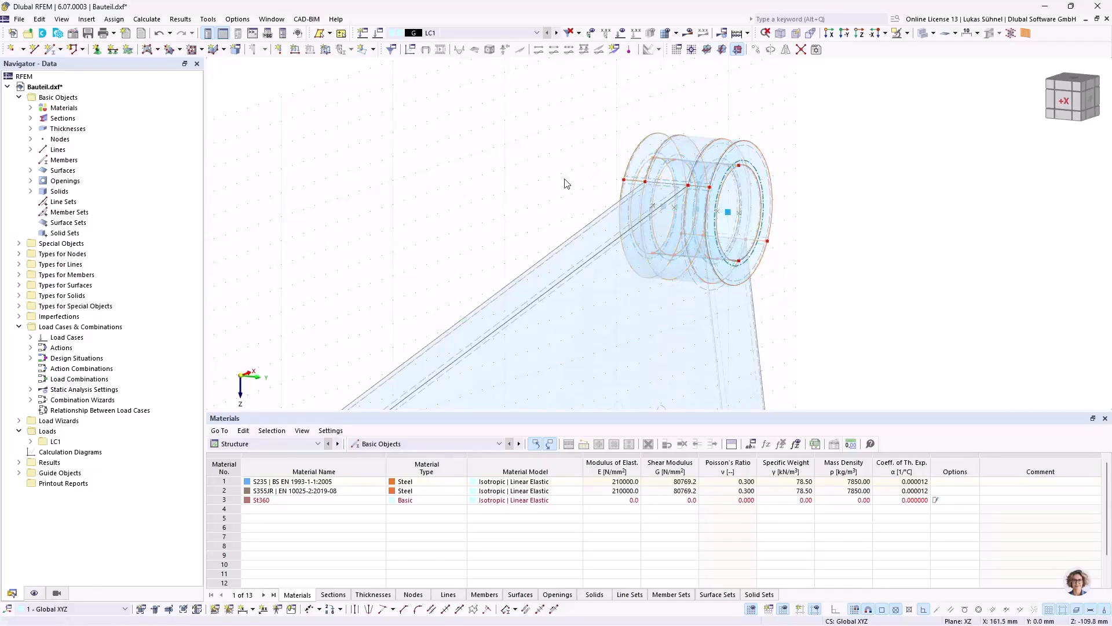
Step: Set the work plane origin to the upper node of the short arm's end on the Y = 20 mm face
ctrl+middle_drag(557, 150, 490, 133)
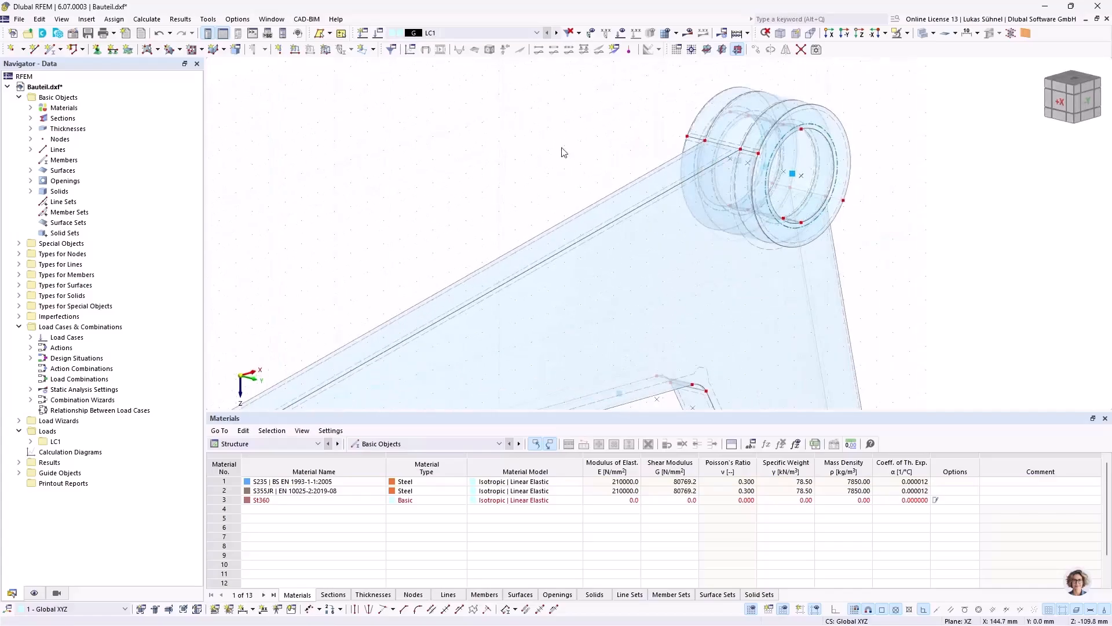
scroll(562, 151, down, 2)
ctrl+middle_drag(815, 192, 754, 171)
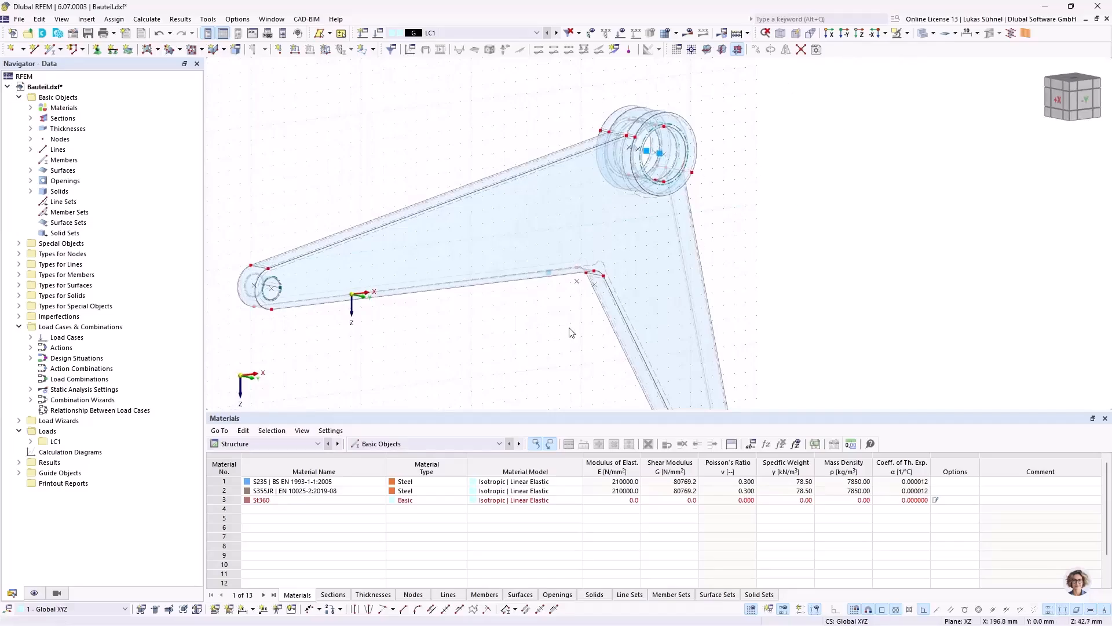
ctrl+middle_drag(569, 323, 355, 245)
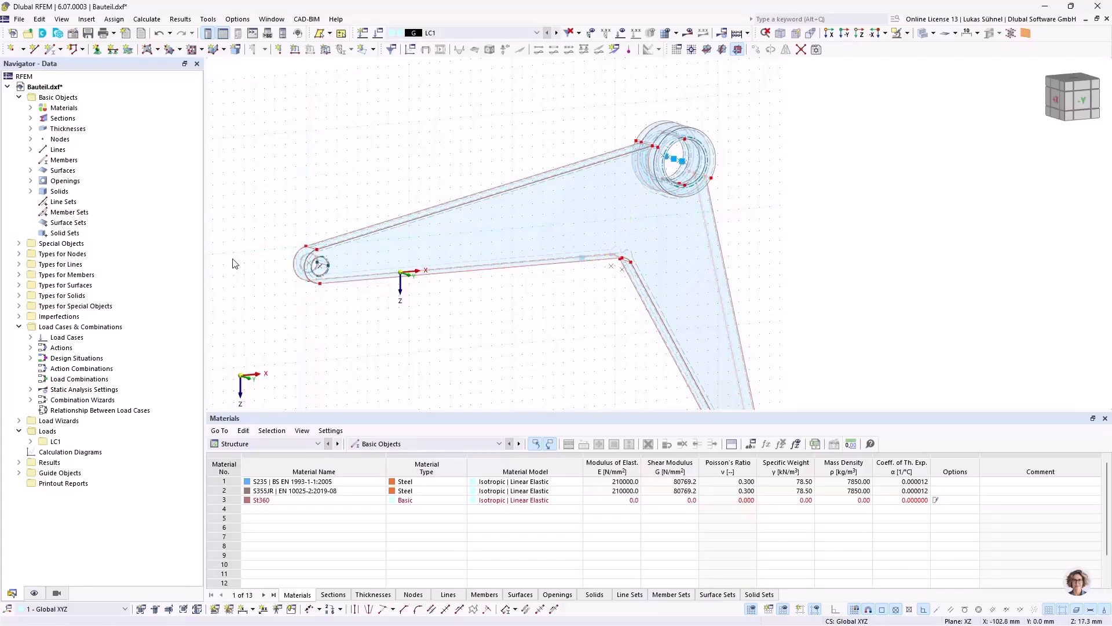
ctrl+middle_drag(337, 131, 530, 162)
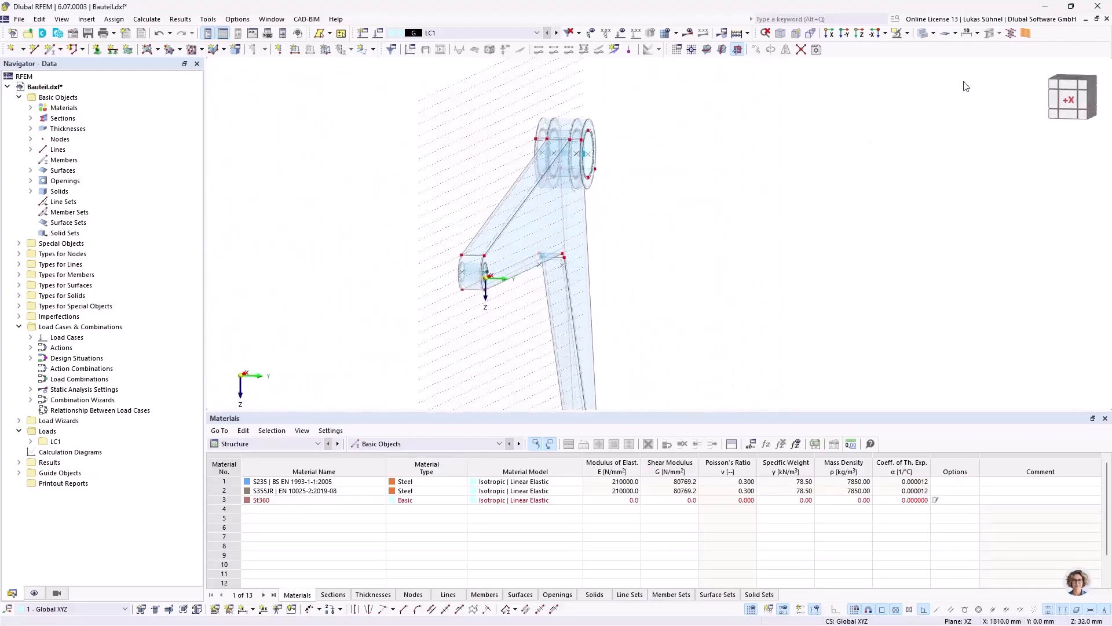
click(692, 49)
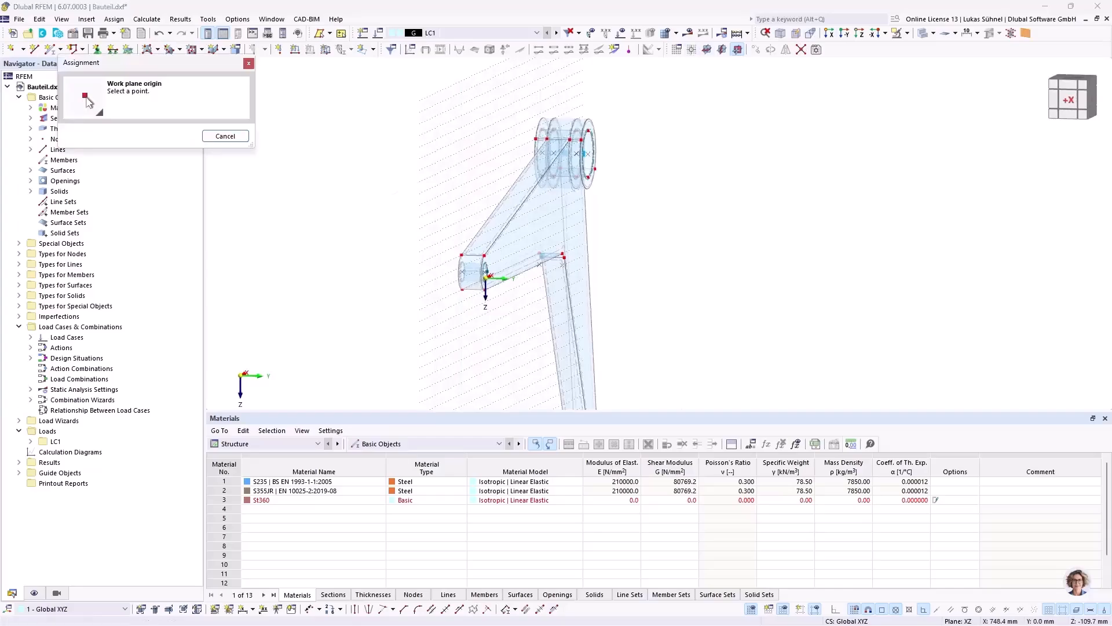
scroll(474, 250, up, 3)
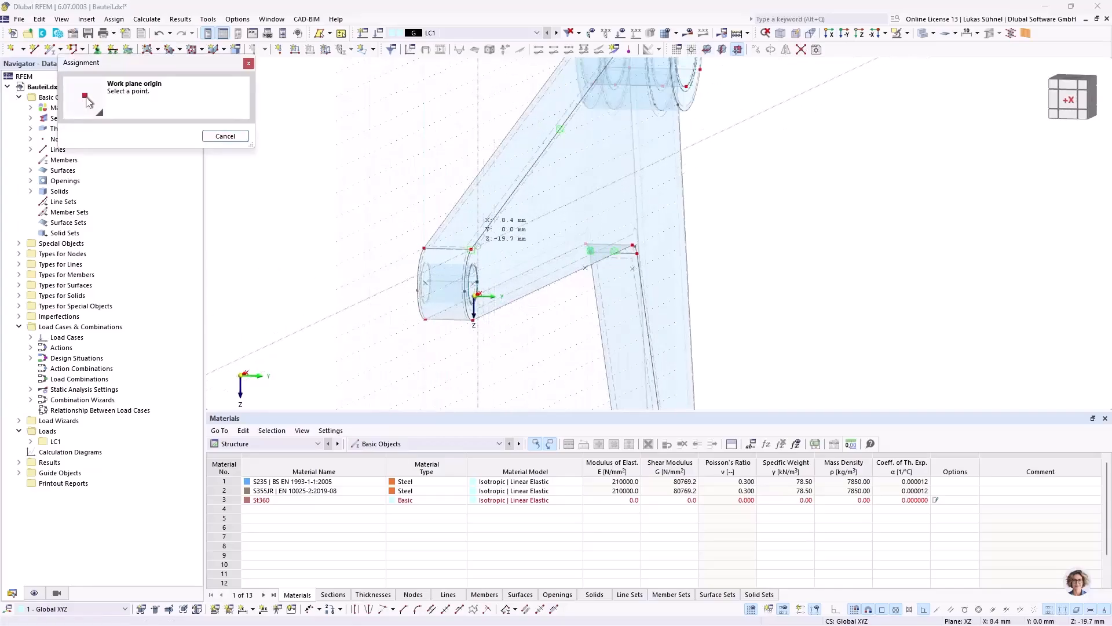
click(473, 249)
Step: Select the objects lying in the work plane at Y = 20 mm and restrict visibility to the selected objects
scroll(584, 272, down, 2)
ctrl+middle_drag(584, 272, 593, 287)
scroll(571, 132, down, 2)
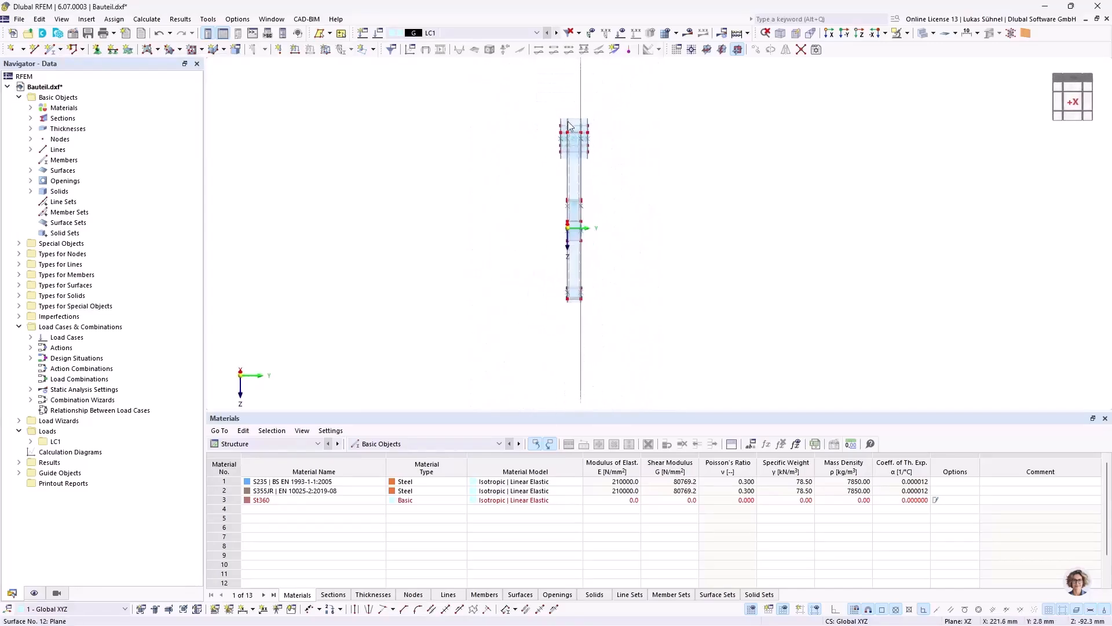
middle_drag(636, 225, 560, 171)
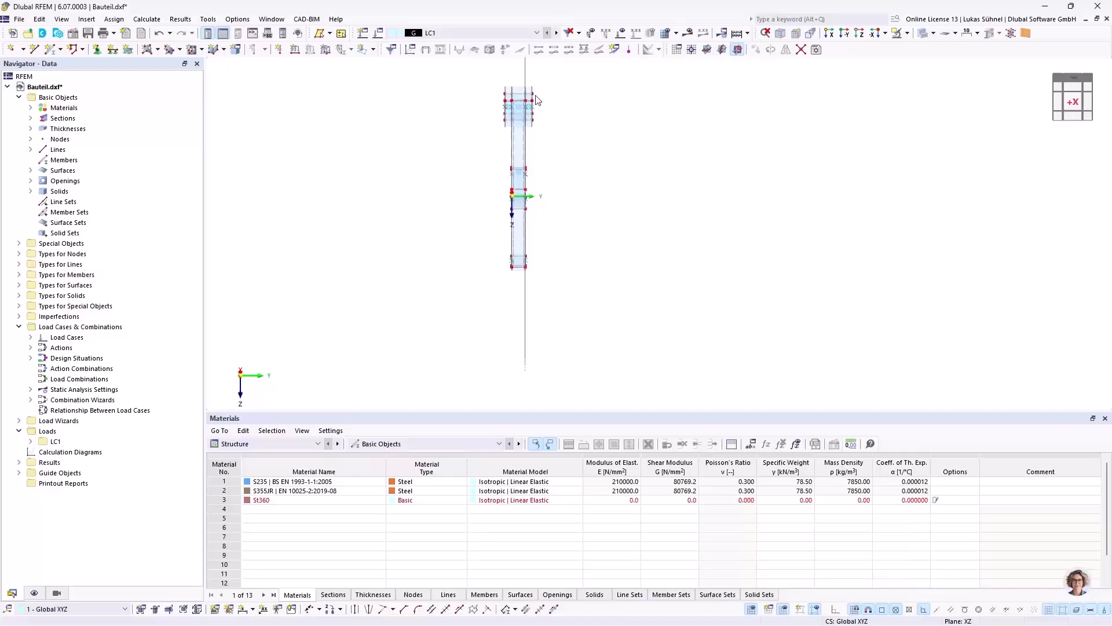
scroll(536, 99, up, 2)
scroll(517, 104, down, 1)
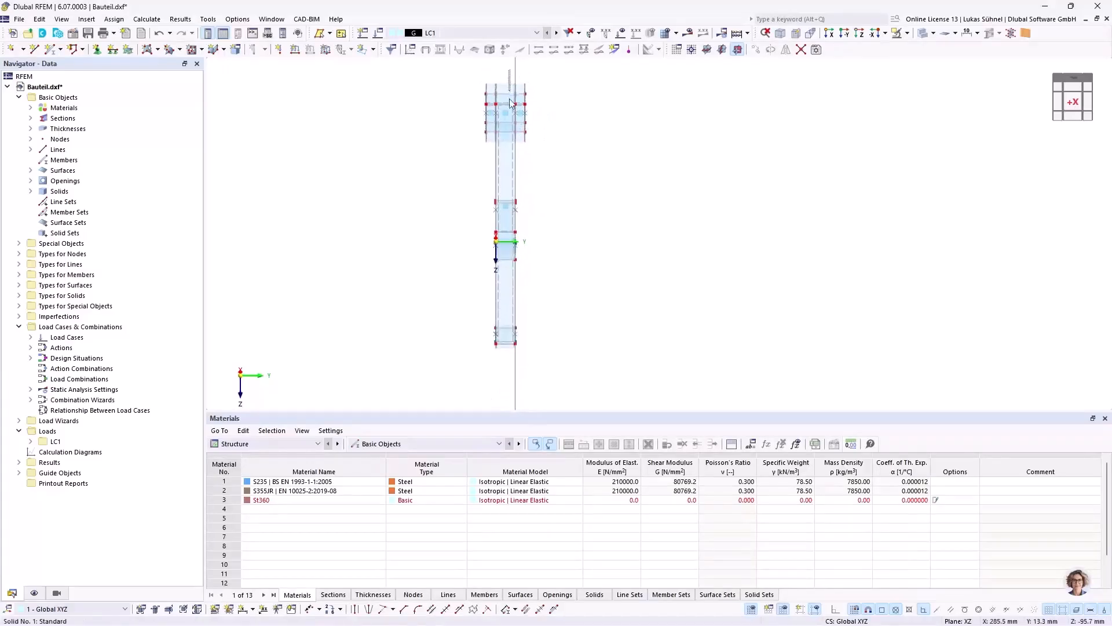
drag(511, 139, 521, 354)
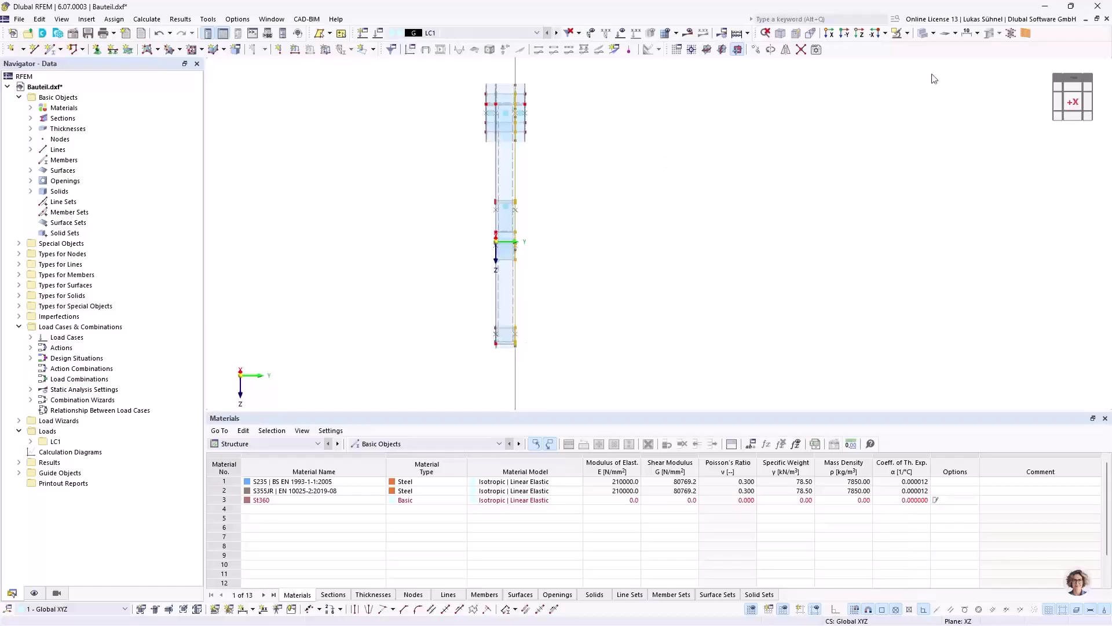
click(907, 33)
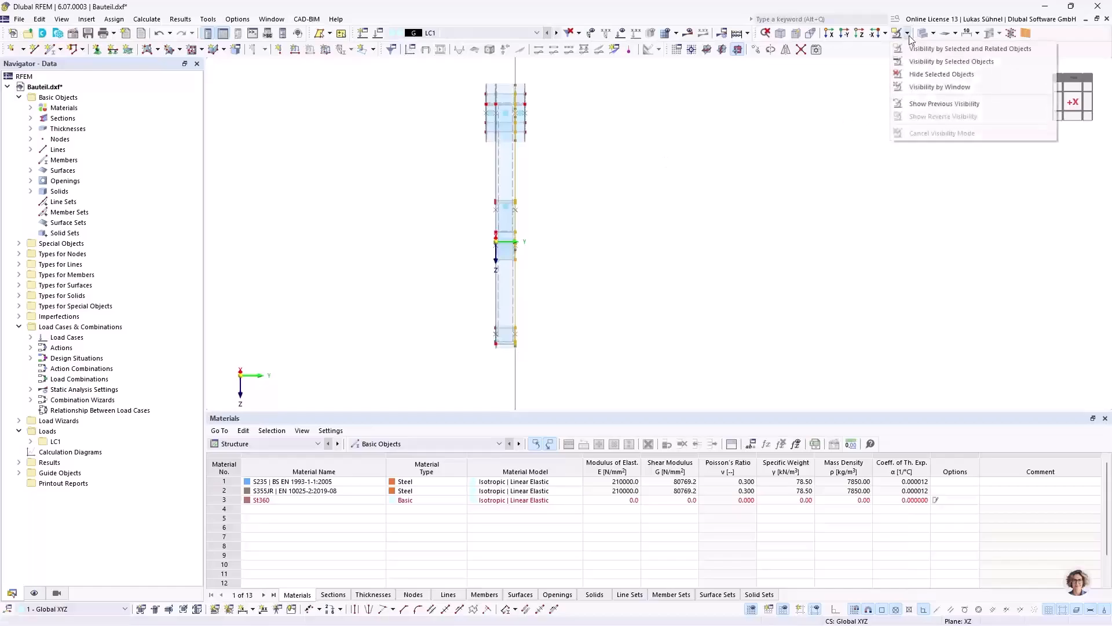
click(928, 62)
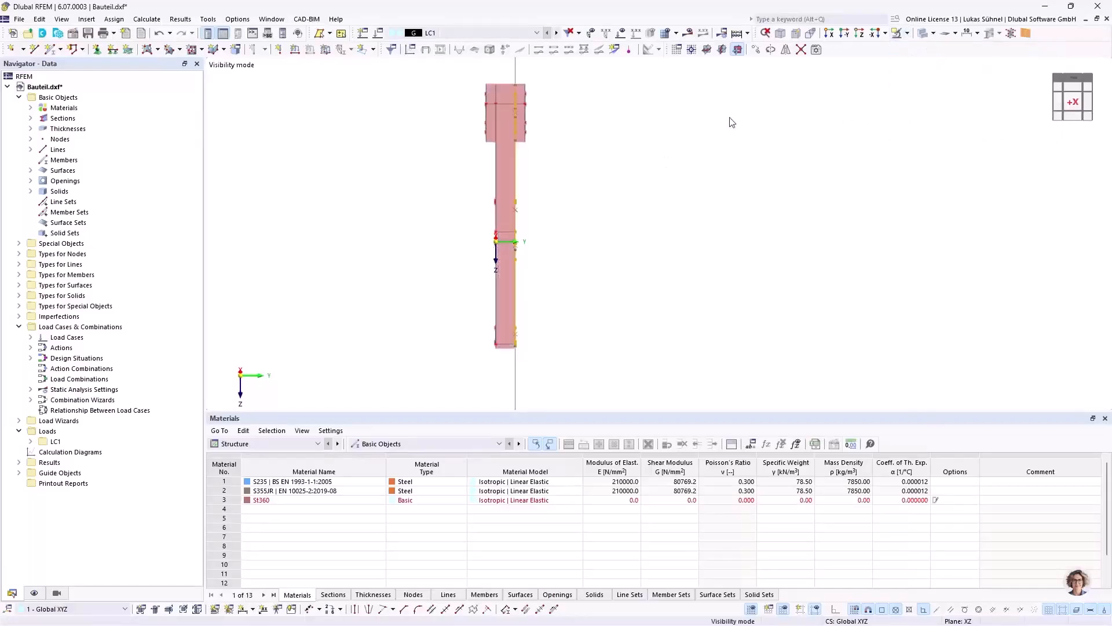
Step: Remove the hidden solids from the background and view the isolated face in the -Y direction
right_click(568, 165)
click(592, 380)
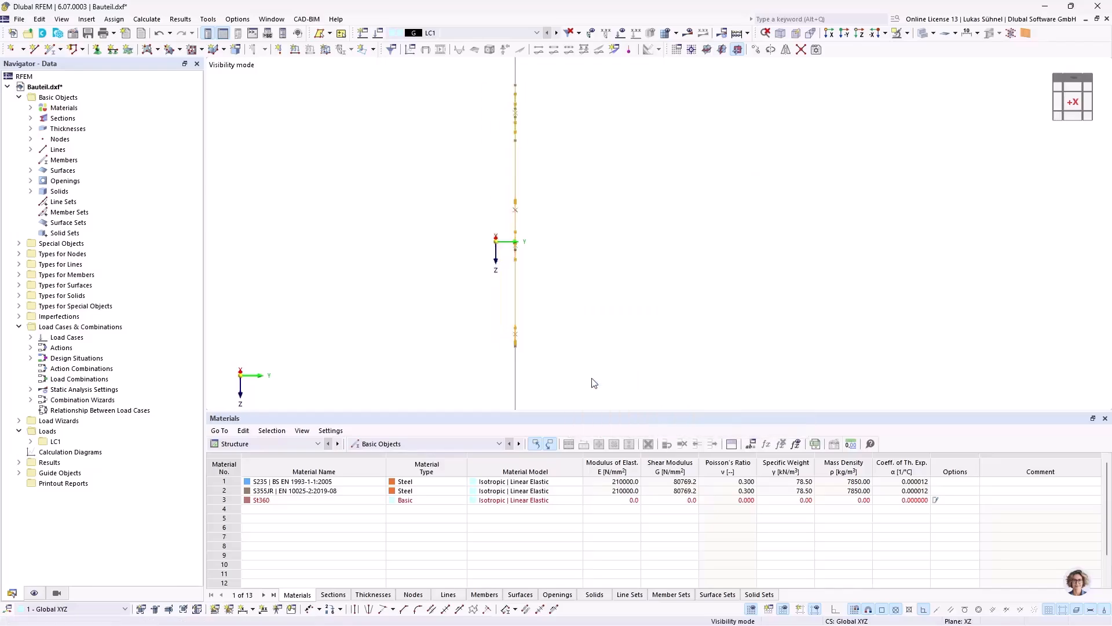
ctrl+middle_drag(689, 190, 438, 188)
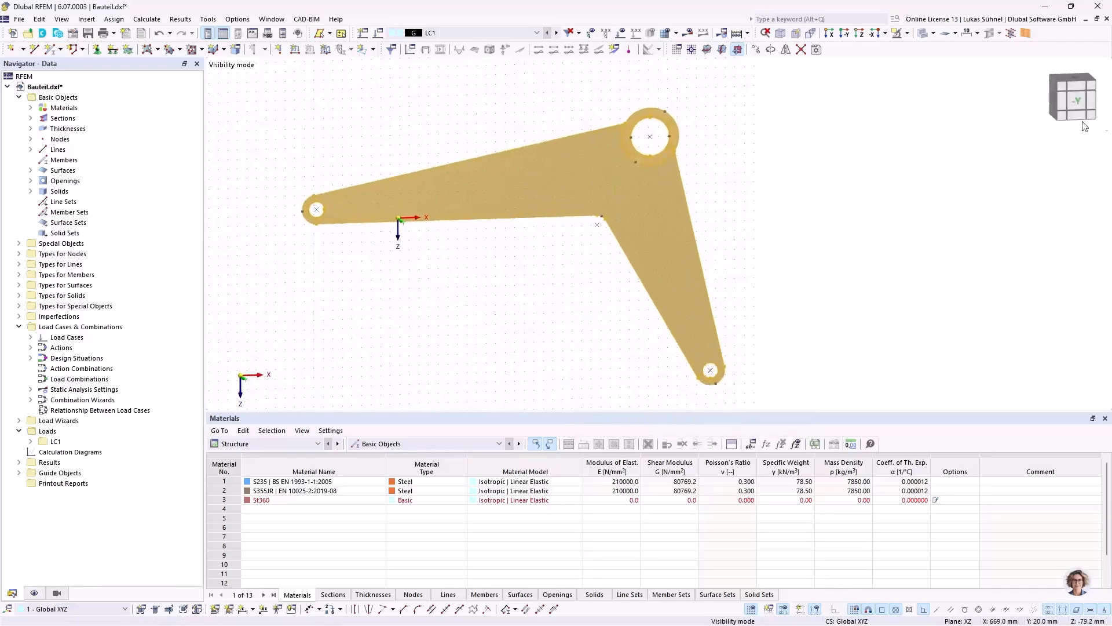
click(1074, 103)
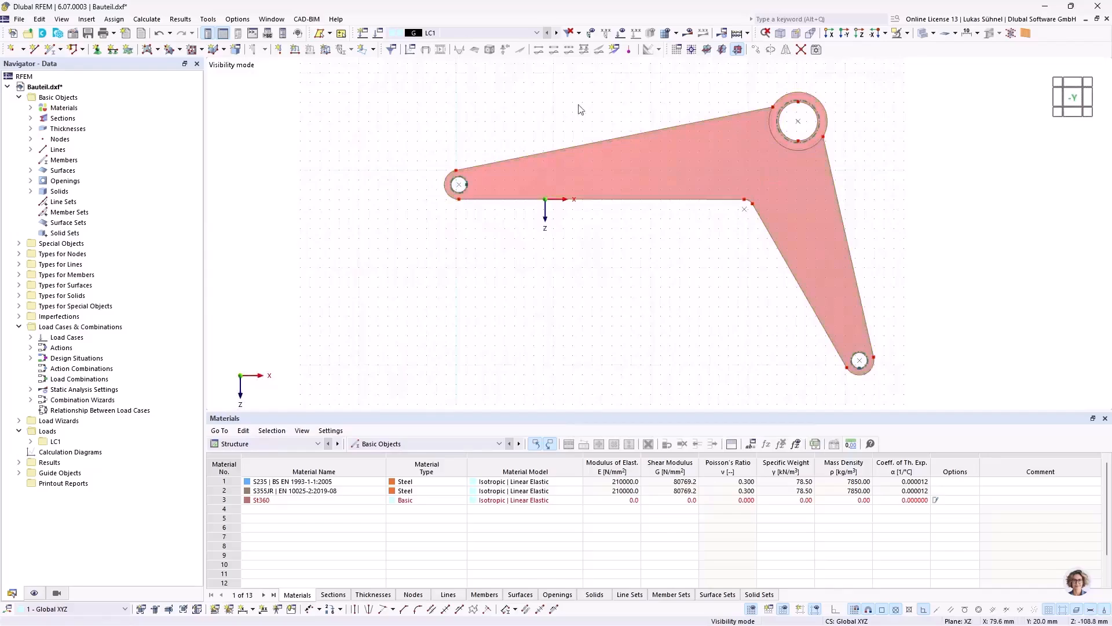
middle_drag(667, 283, 589, 287)
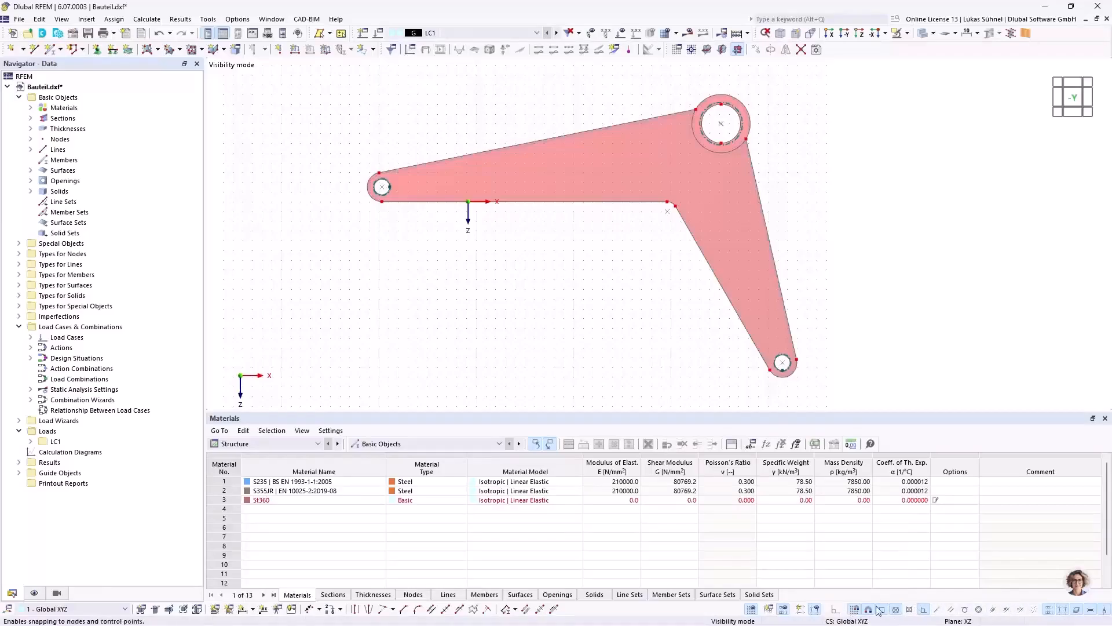
Step: Edit the Standard object snap to include Parallel and Parts of line with n = 30
right_click(944, 612)
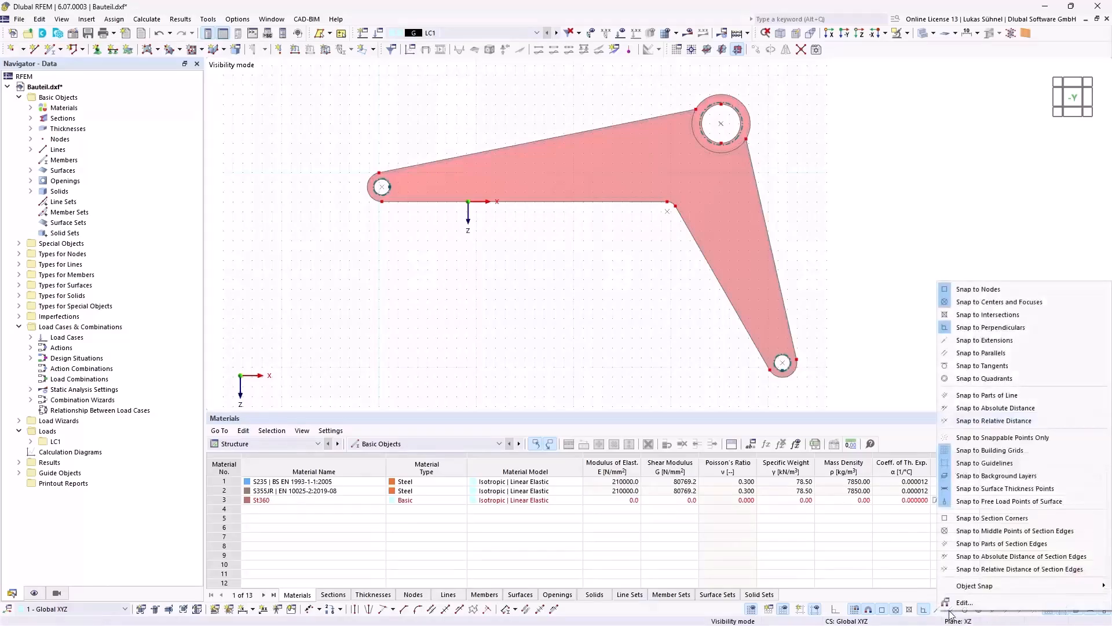
click(974, 598)
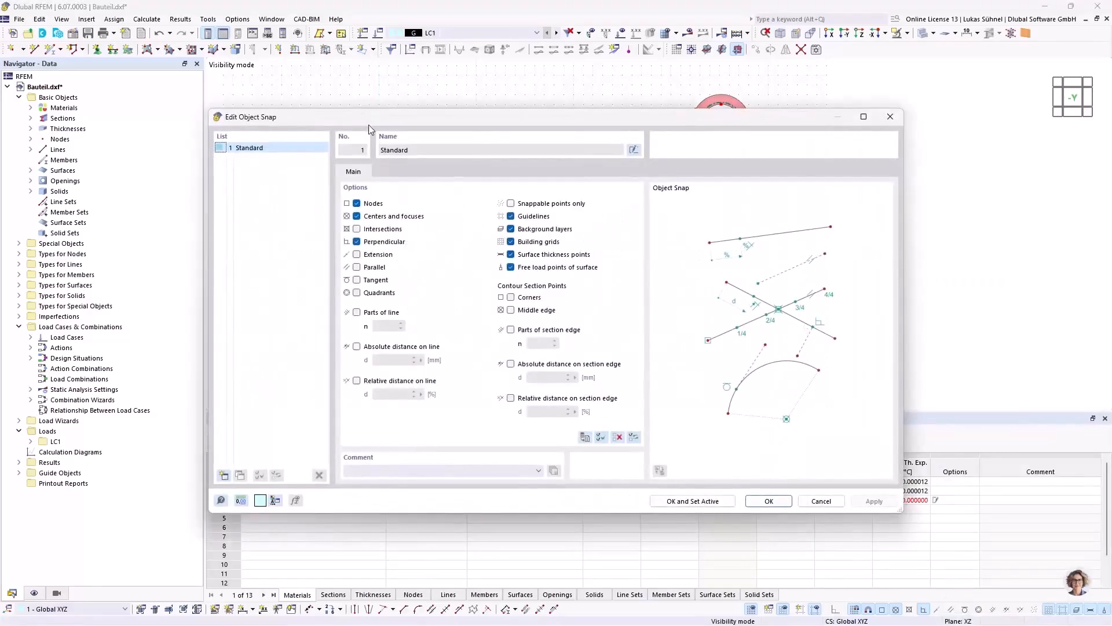
drag(369, 123, 366, 75)
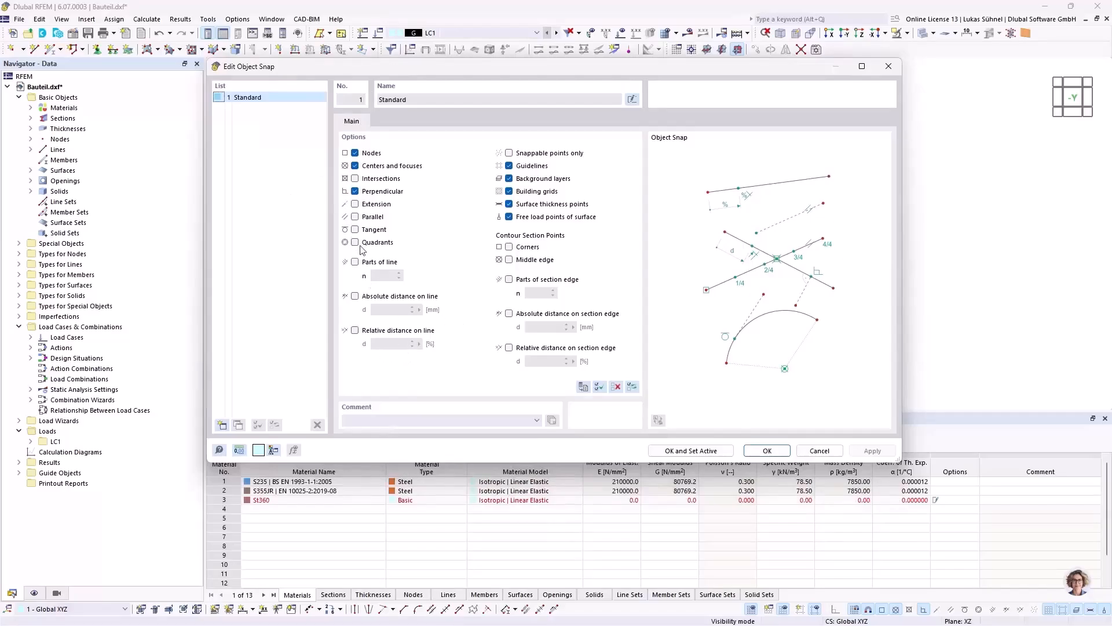
click(355, 218)
click(355, 262)
drag(388, 276, 336, 280)
click(769, 451)
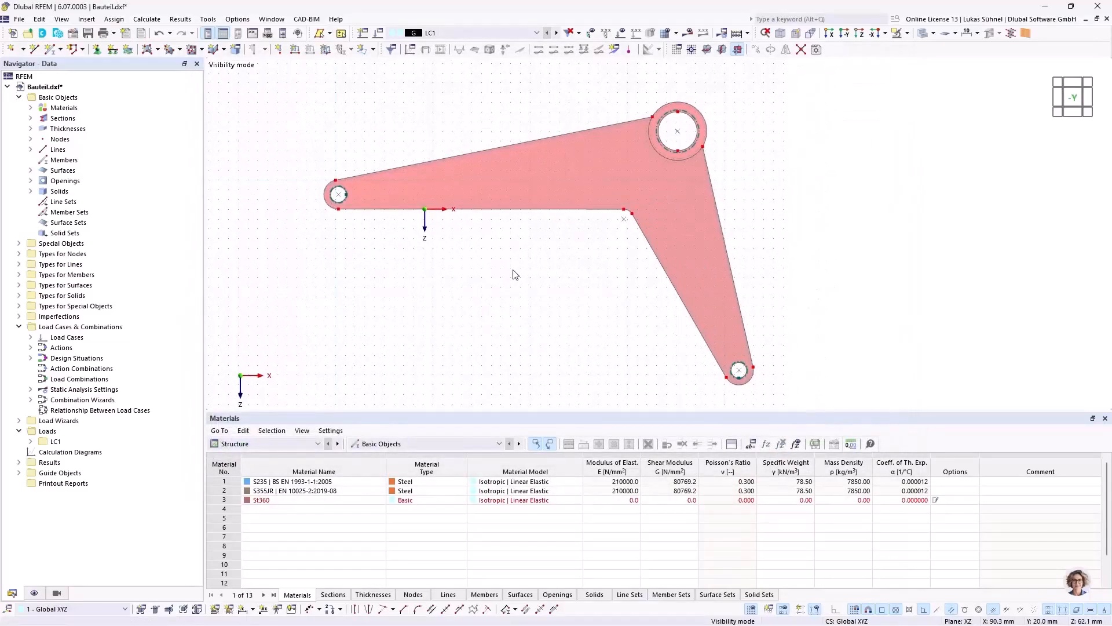
Step: Offset the long arm's lower edge and the short arm's inner edge by 7 mm in the -z direction as new parallel lines
scroll(380, 196, up, 1)
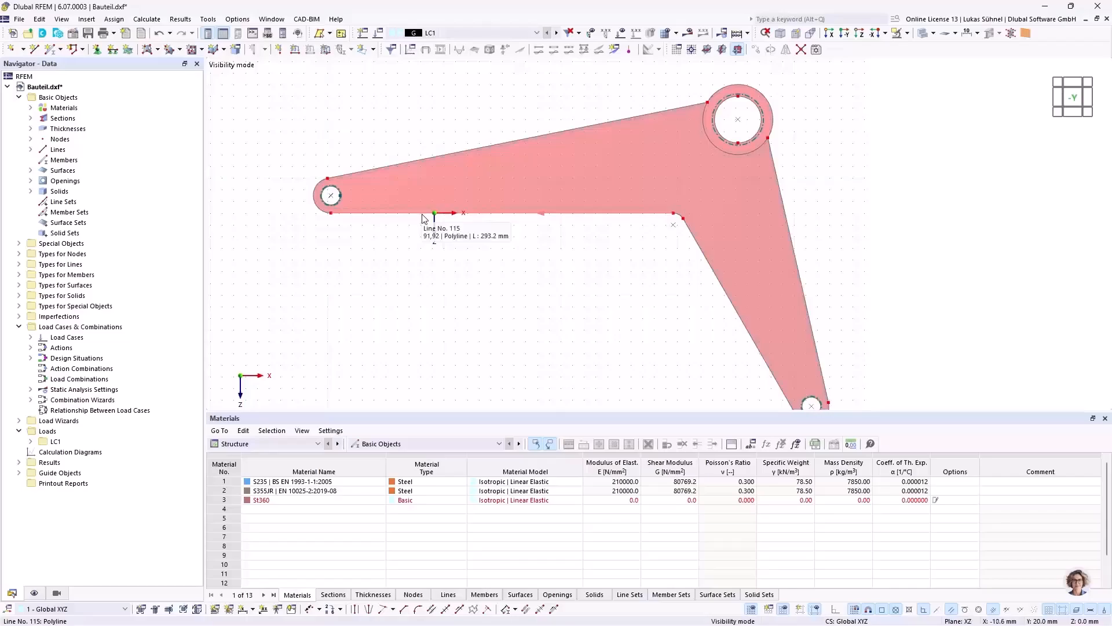
middle_drag(434, 277, 409, 227)
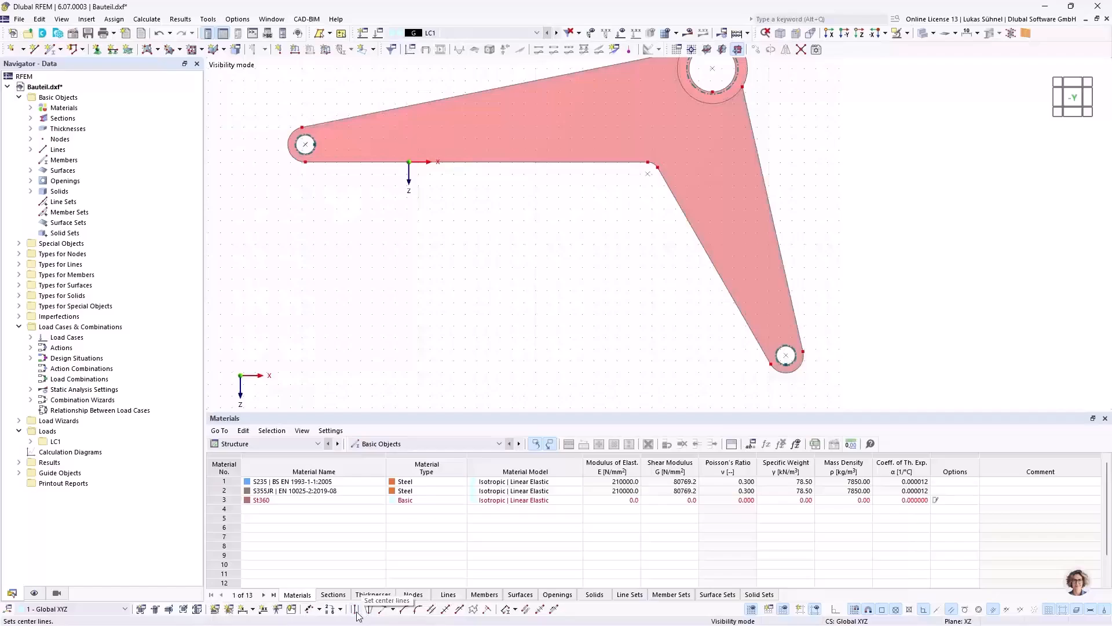
click(431, 610)
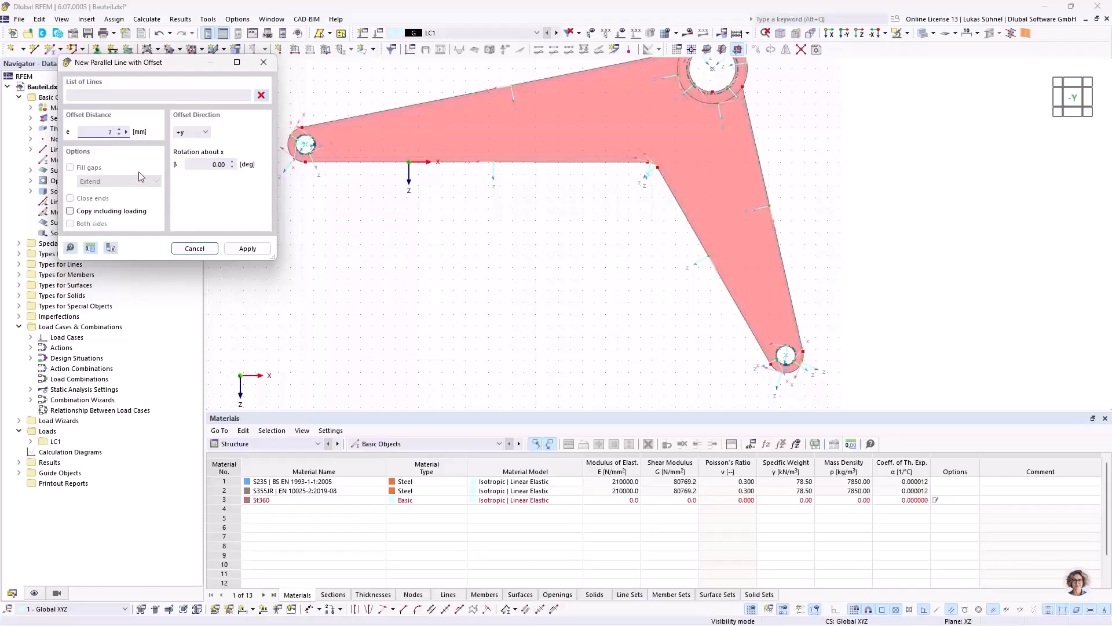
scroll(327, 95, up, 3)
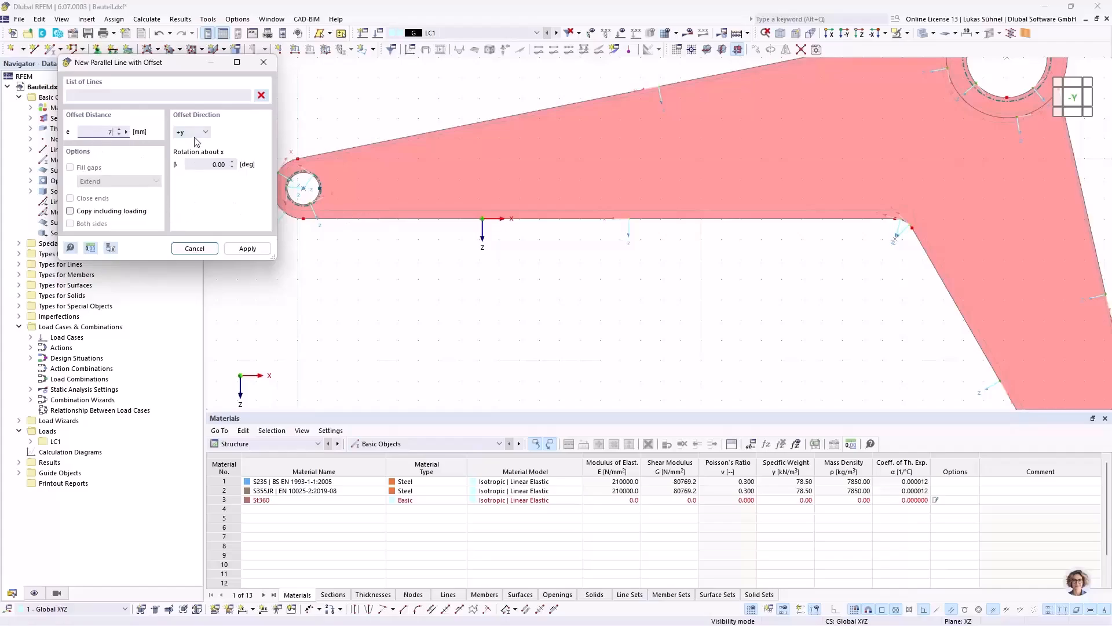
scroll(499, 272, down, 4)
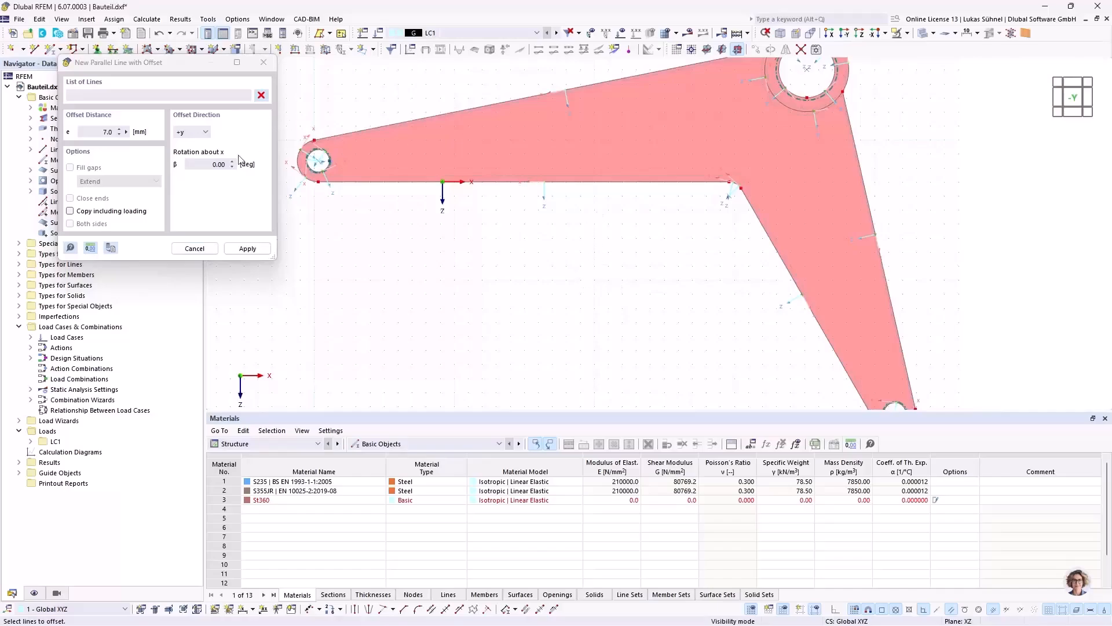
click(191, 132)
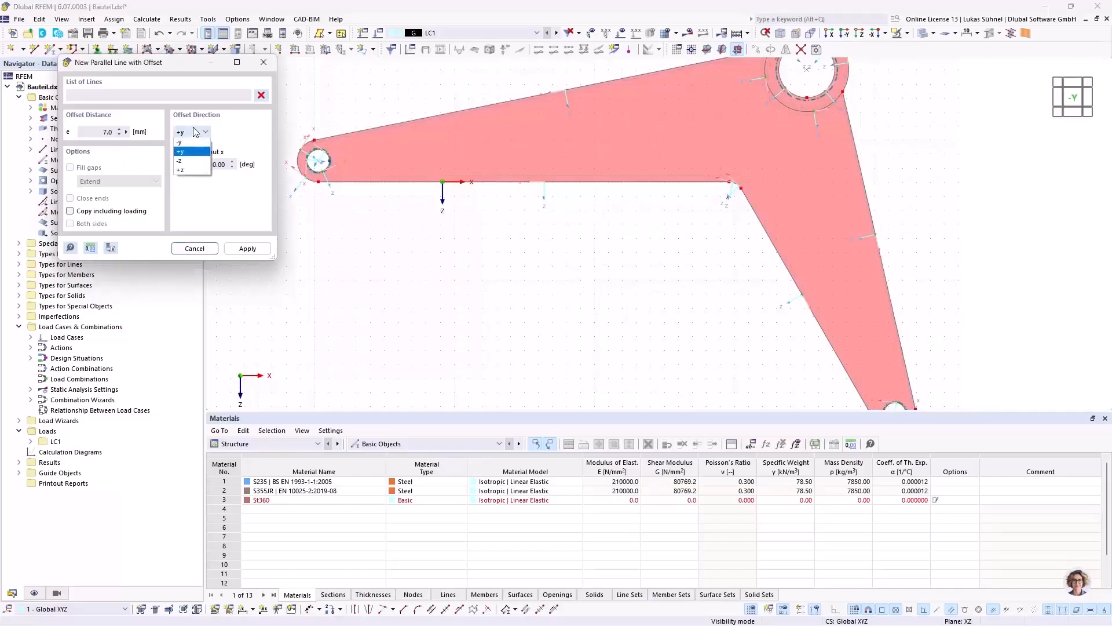
click(193, 161)
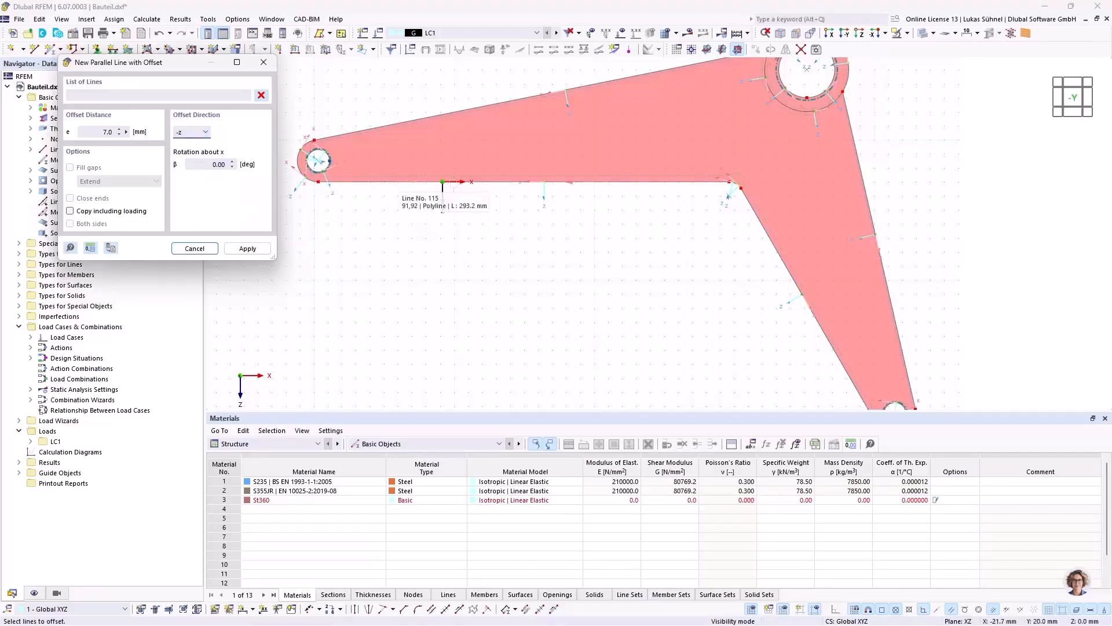
mouse_move(621, 249)
middle_down()
mouse_move(571, 238)
mouse_move(601, 256)
mouse_move(615, 248)
middle_up()
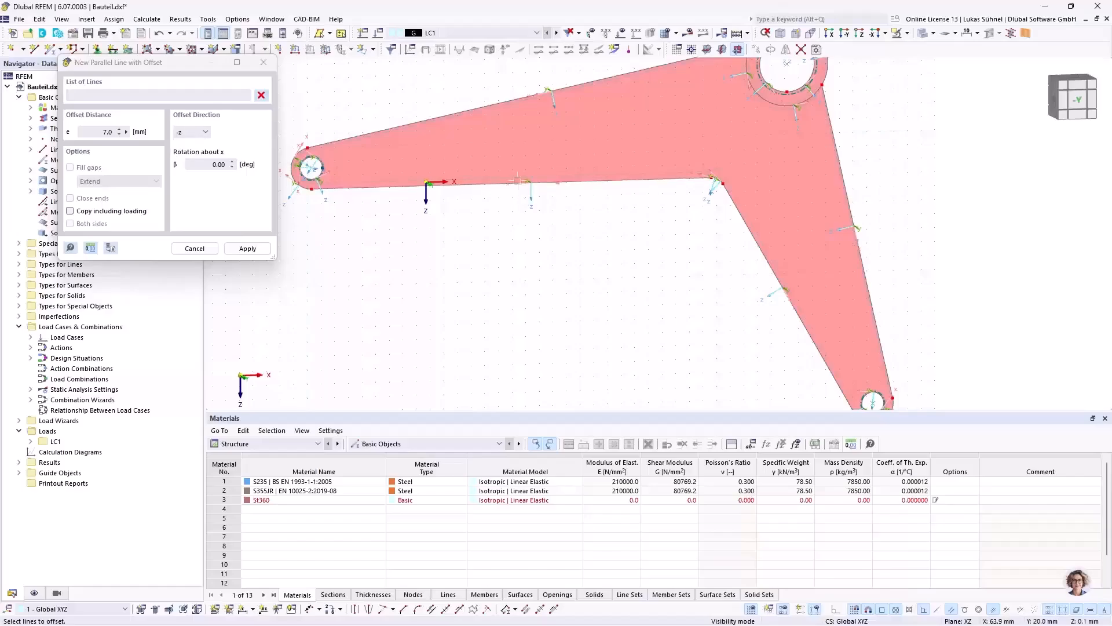
click(536, 183)
click(763, 275)
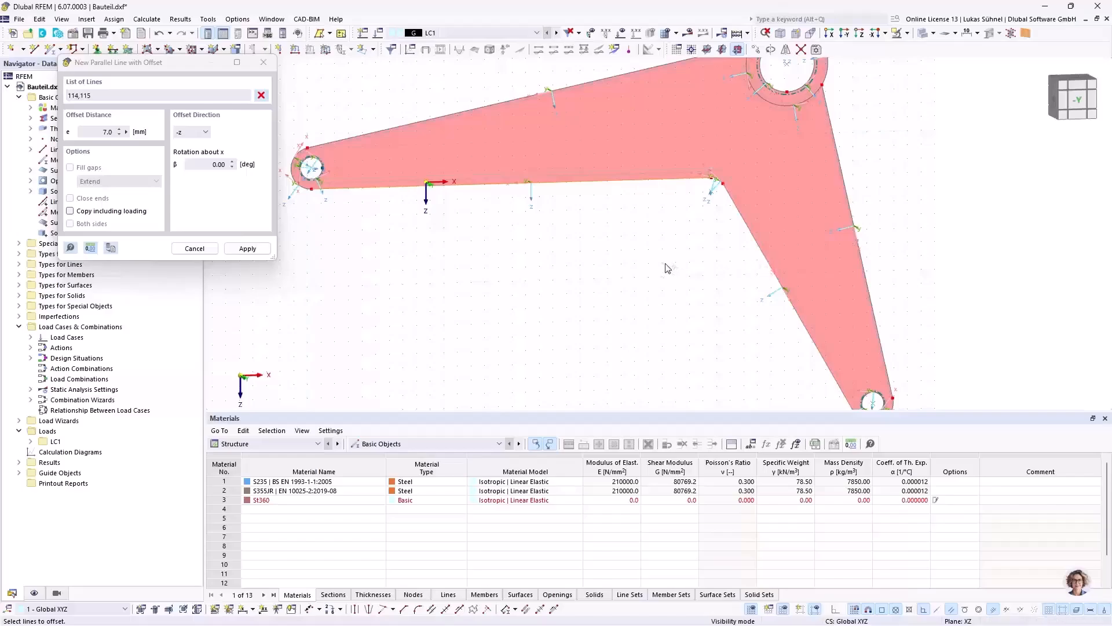
key(Return)
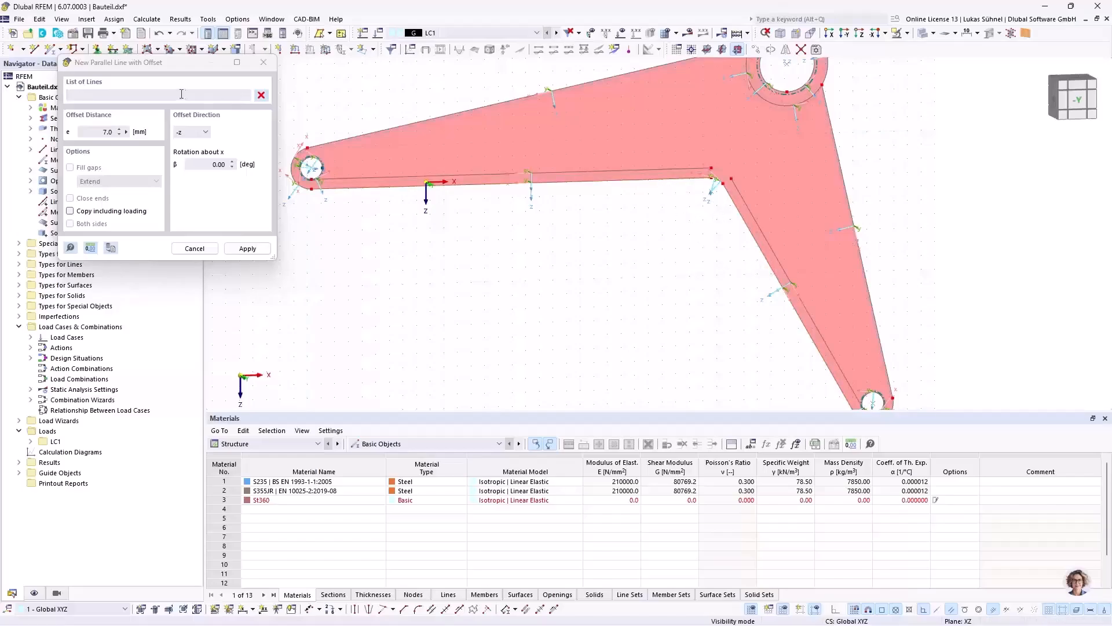
Step: Offset the long arm's upper edge and the short arm's outer edge by 7 mm in the +z direction as new parallel lines
click(199, 132)
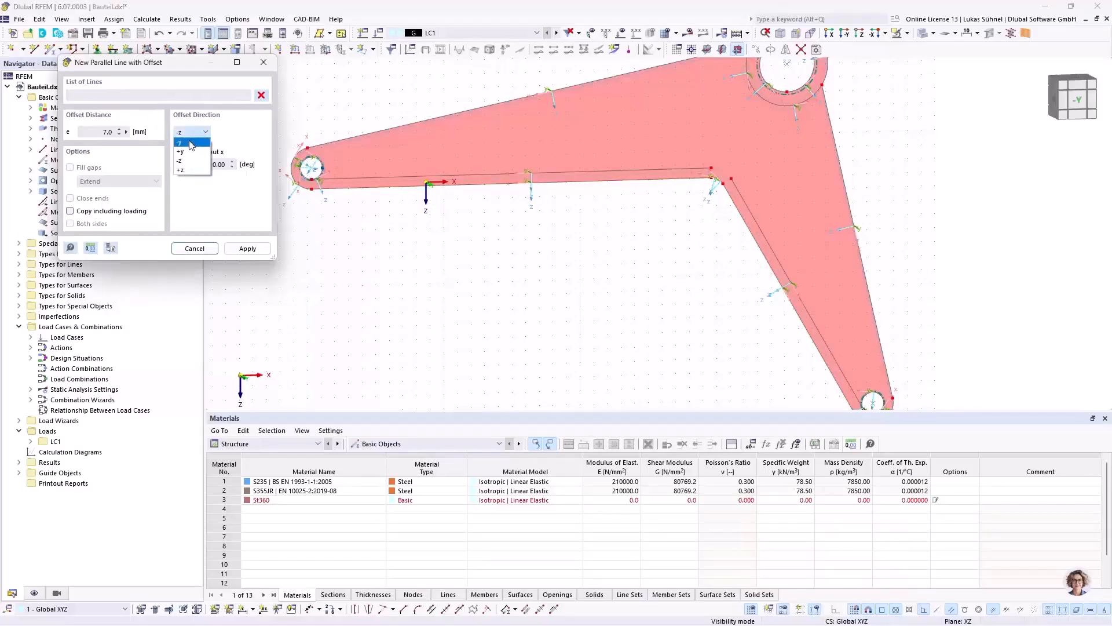
click(187, 171)
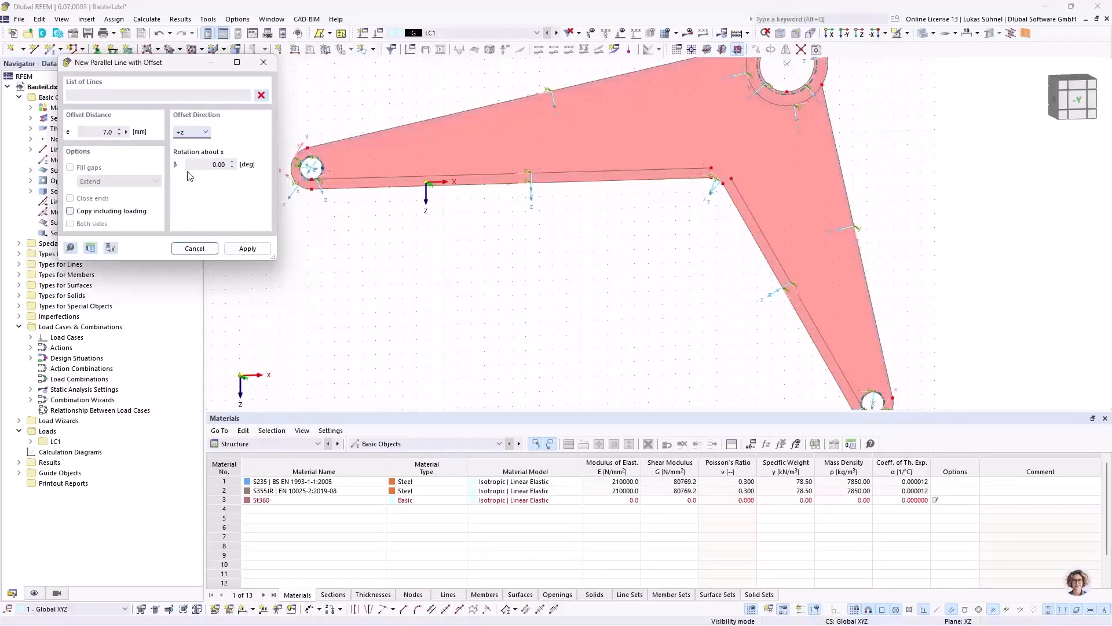
click(443, 116)
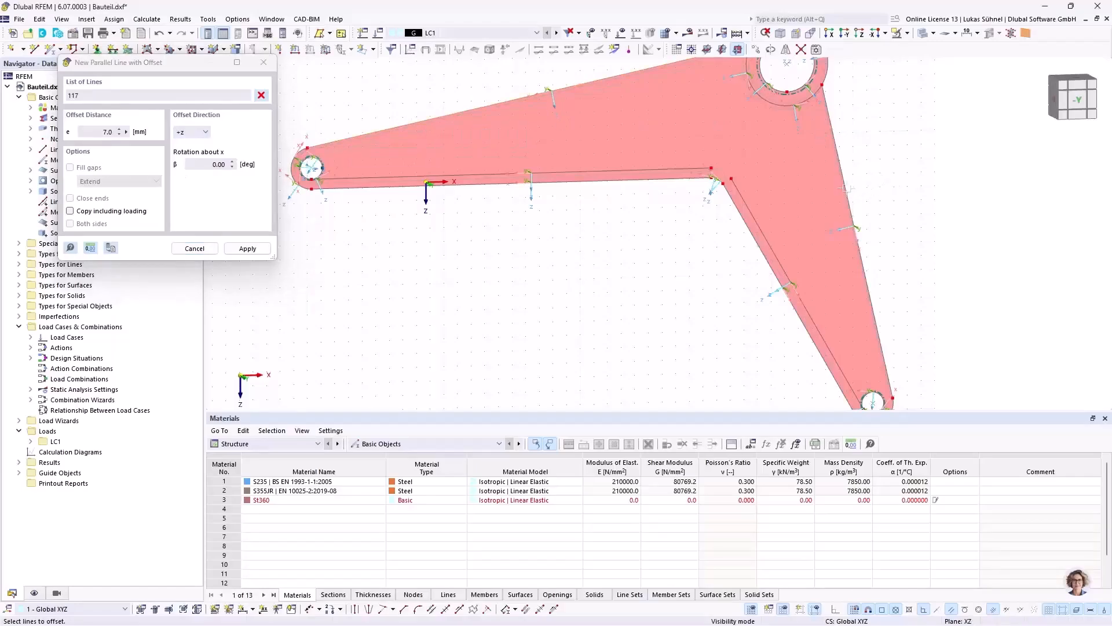
click(847, 191)
right_click(694, 202)
right_click(578, 257)
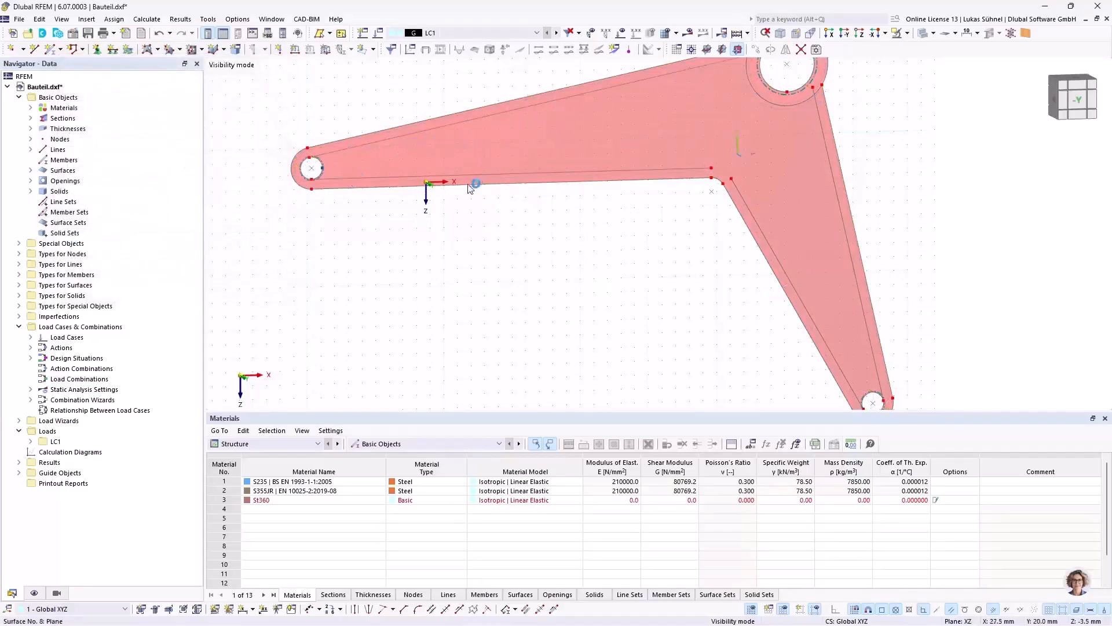
Step: Draw a single line about 74 mm long from the lower offset line's node at the inner corner, perpendicular to the upper offset line
scroll(405, 256, up, 1)
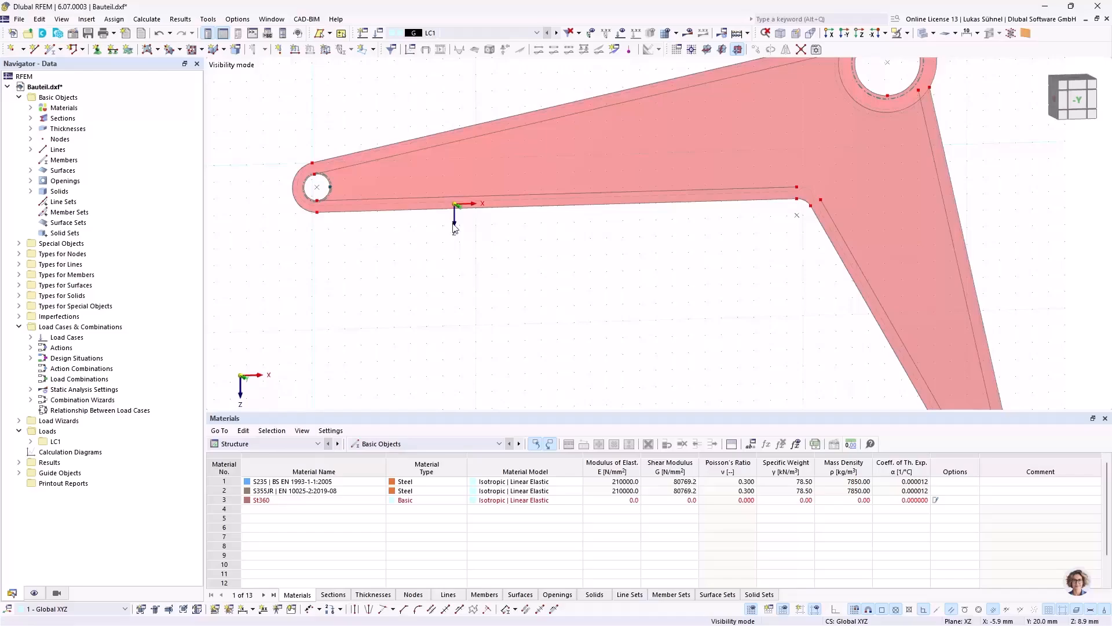
middle_drag(478, 276, 370, 255)
scroll(371, 248, down, 1)
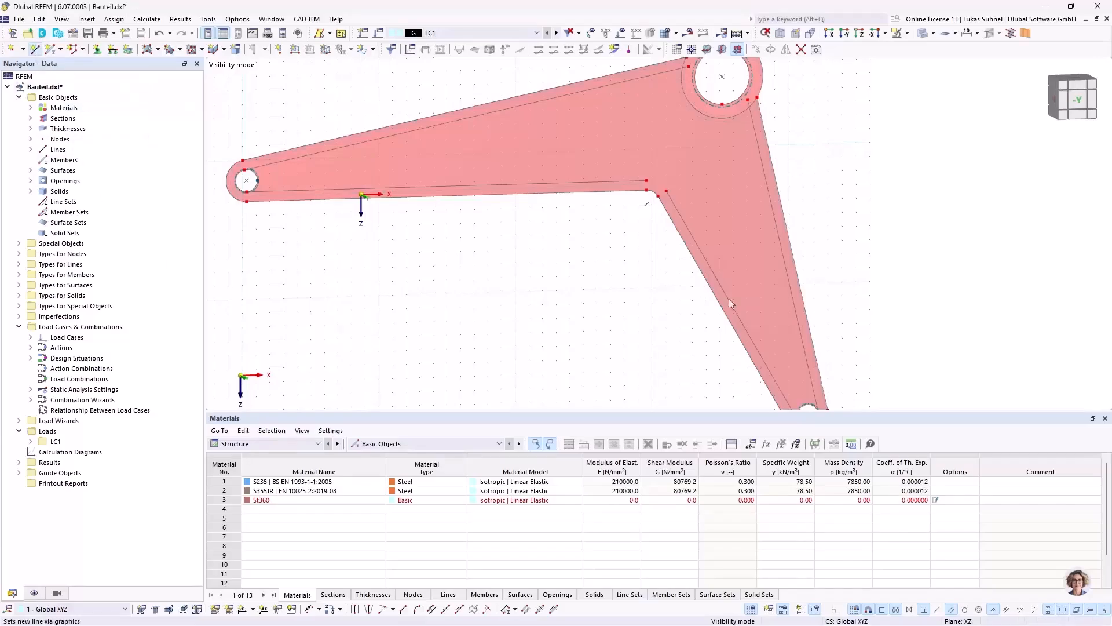
middle_drag(590, 300, 603, 347)
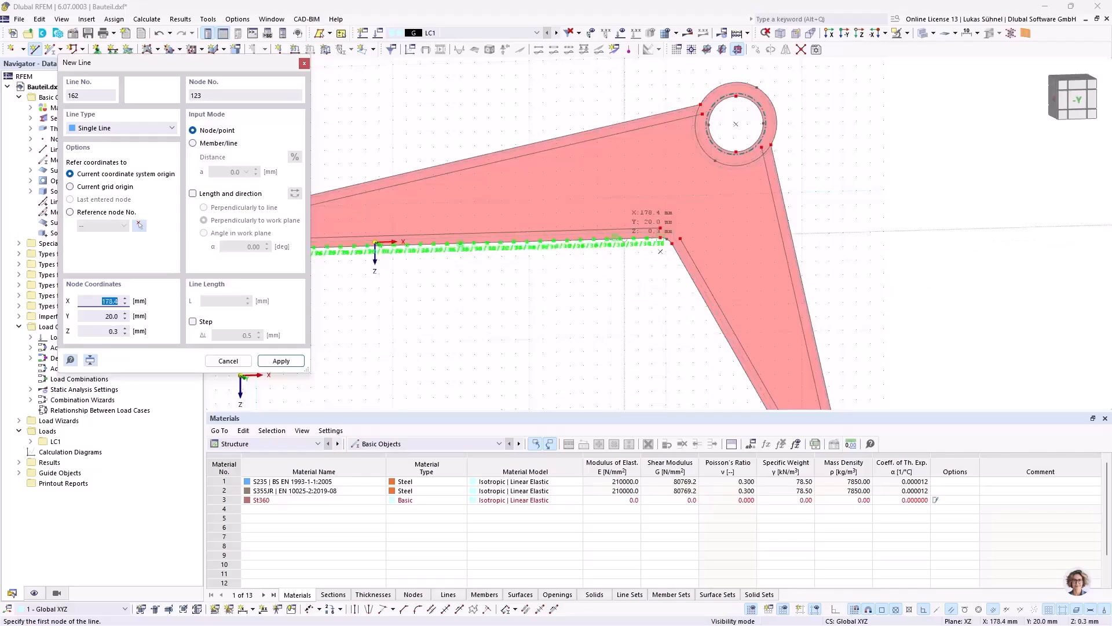
scroll(659, 199, up, 2)
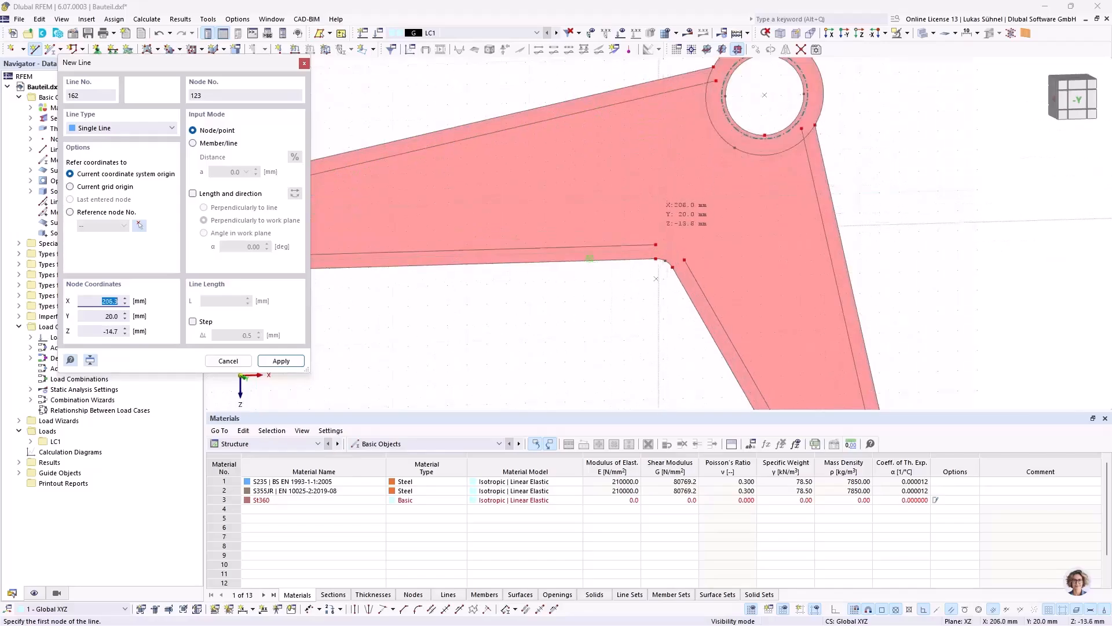
click(656, 244)
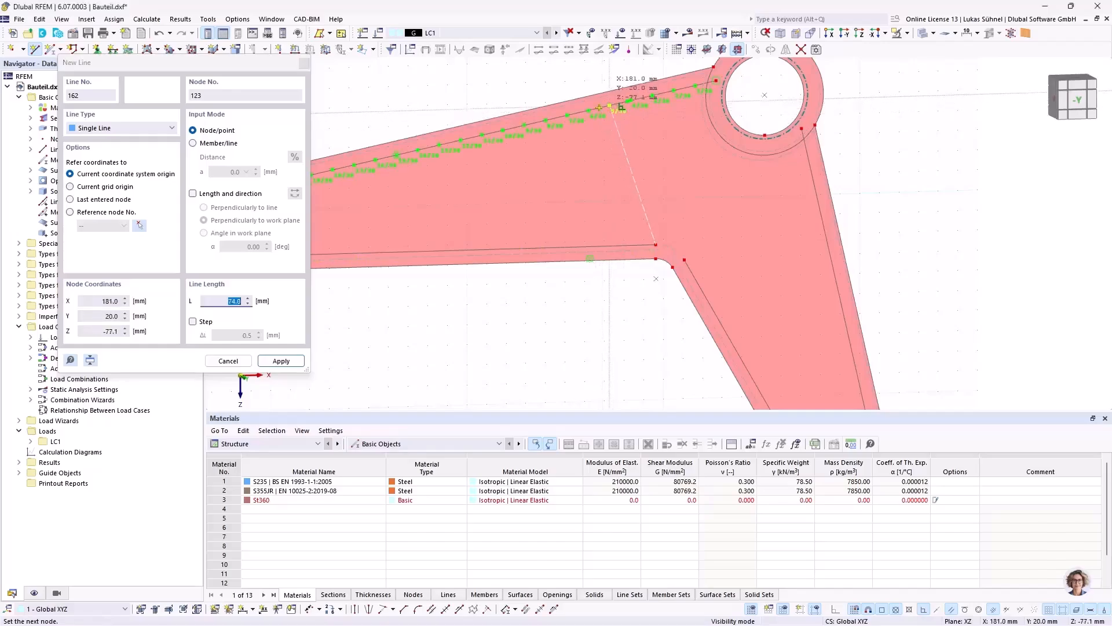
click(600, 136)
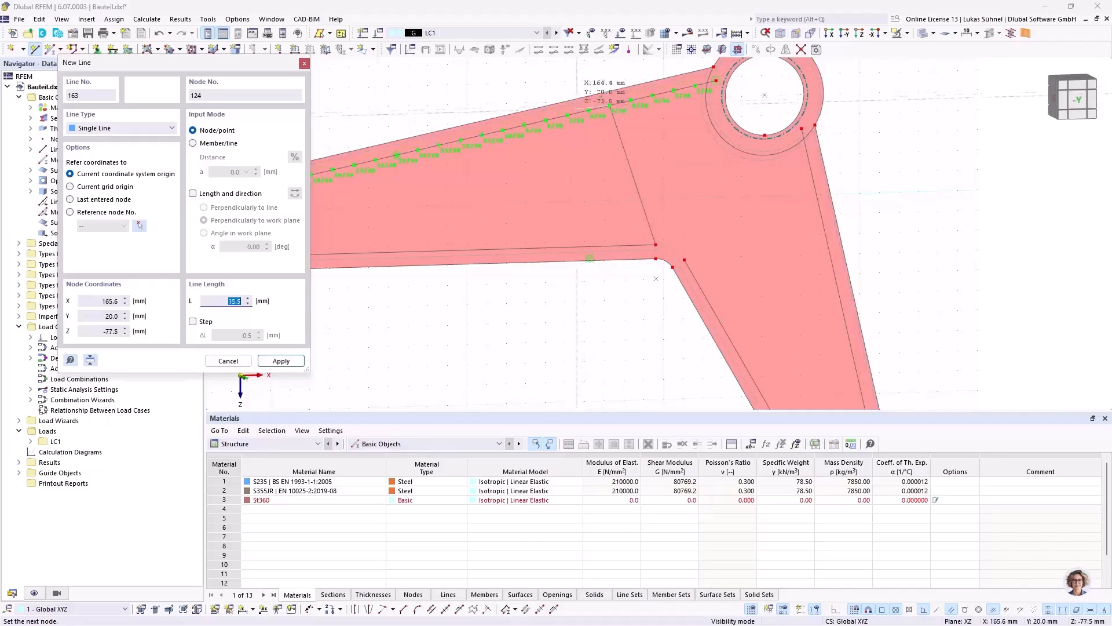
Step: Continue with a diagonal line about 117.1 mm long down to the lower offset line at X = 87.3 mm and end the chain
middle_drag(568, 168, 650, 133)
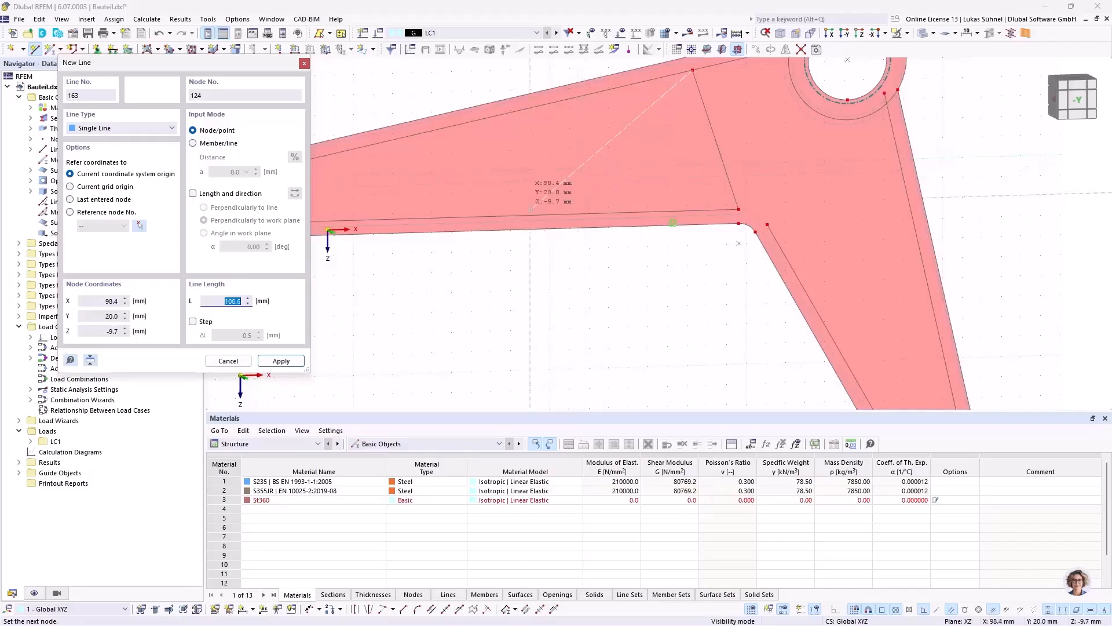
scroll(686, 216, up, 2)
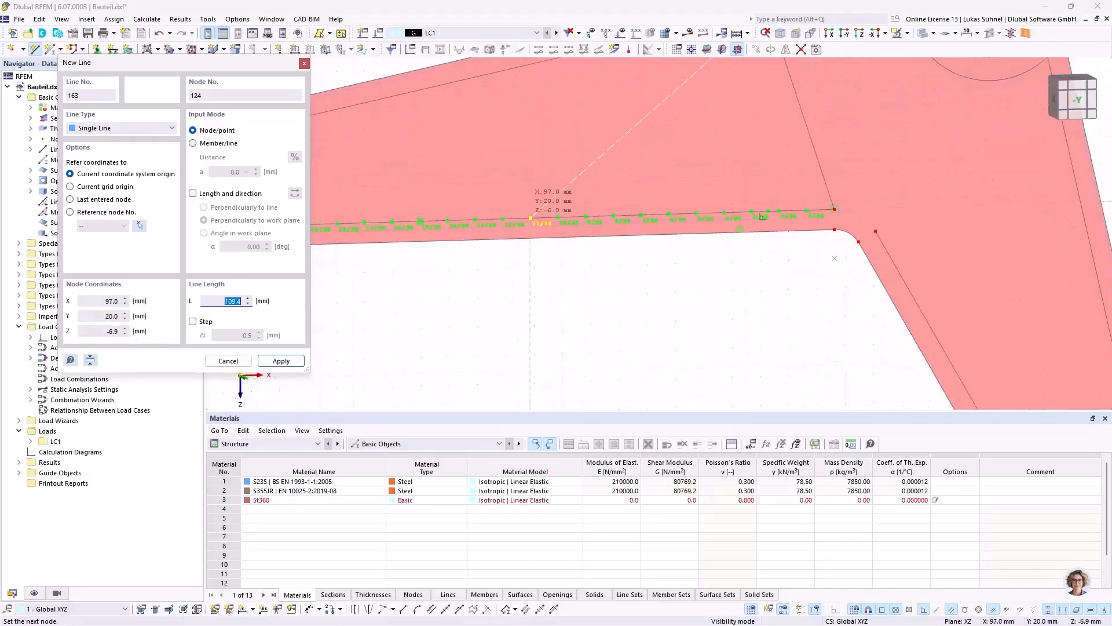
click(503, 219)
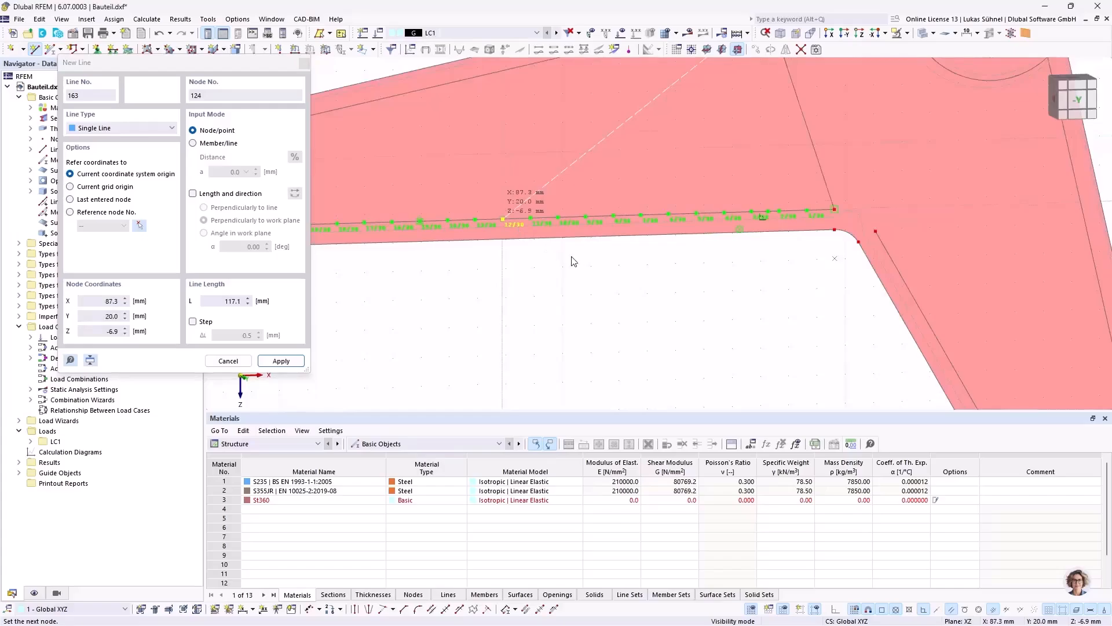
key(Escape)
Step: Draw a second diagonal line from the upper offset line at X = 159.3 mm to the lower offset line at X = 67.7 mm
scroll(582, 278, down, 1)
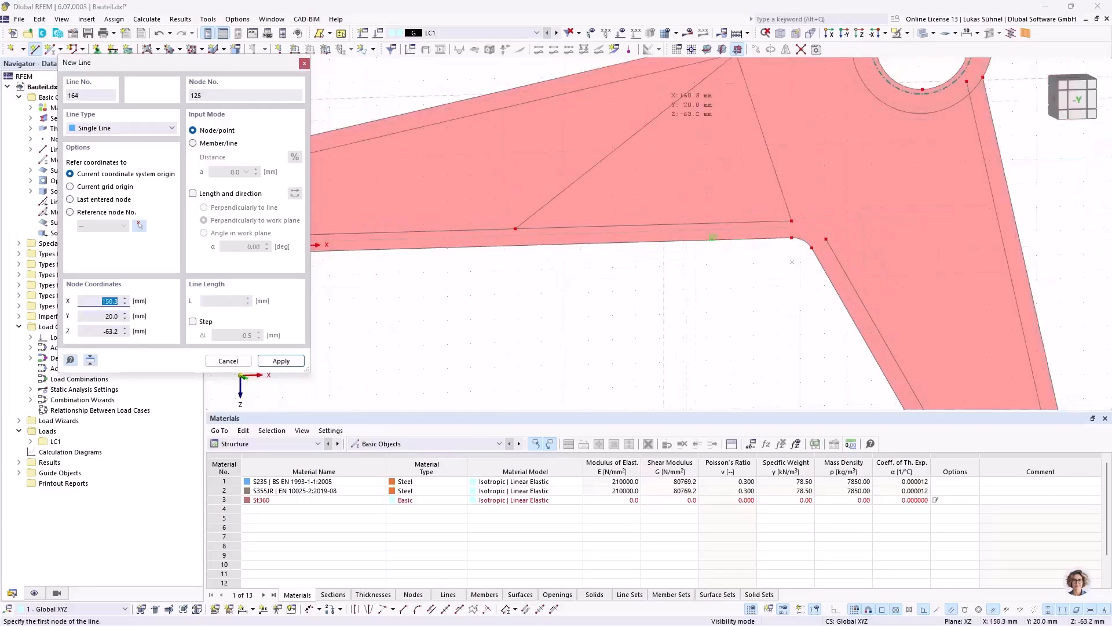
scroll(704, 224, down, 2)
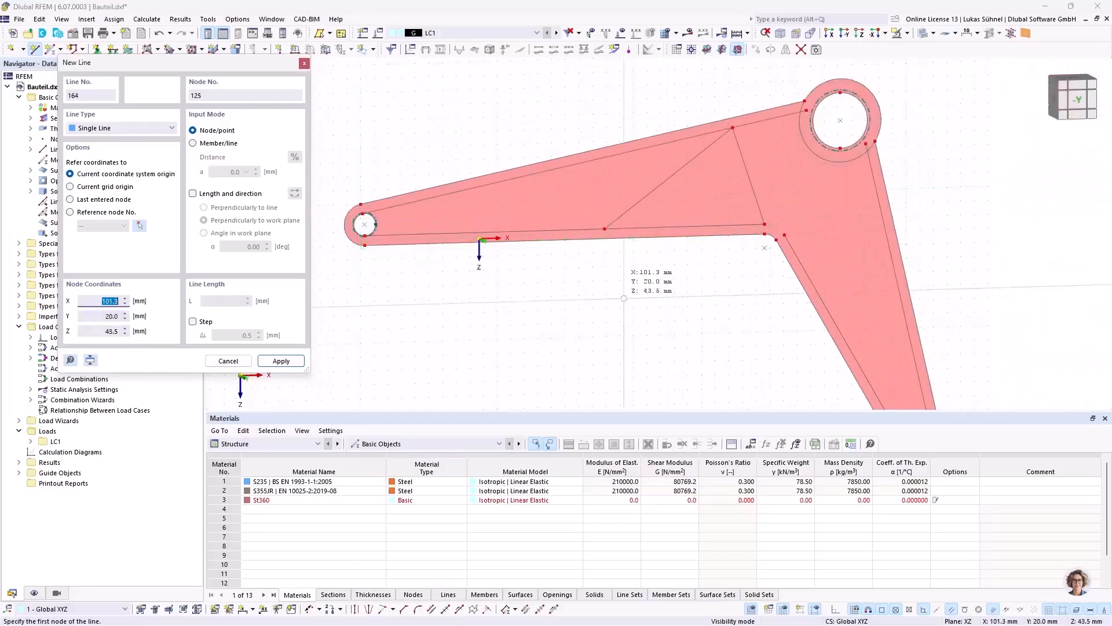
scroll(689, 148, up, 3)
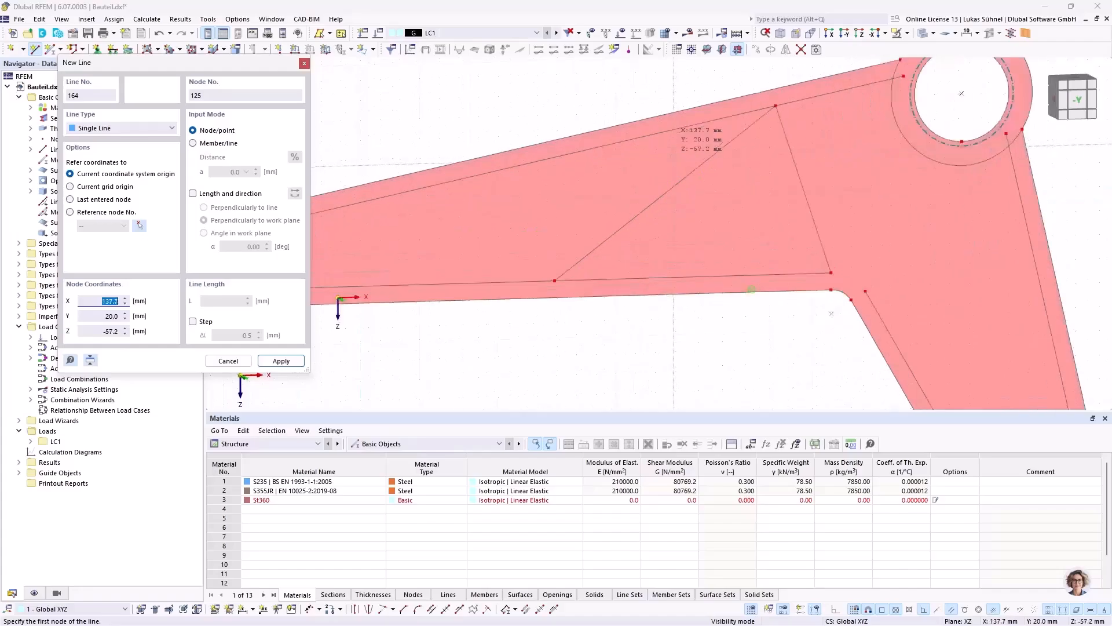
click(755, 93)
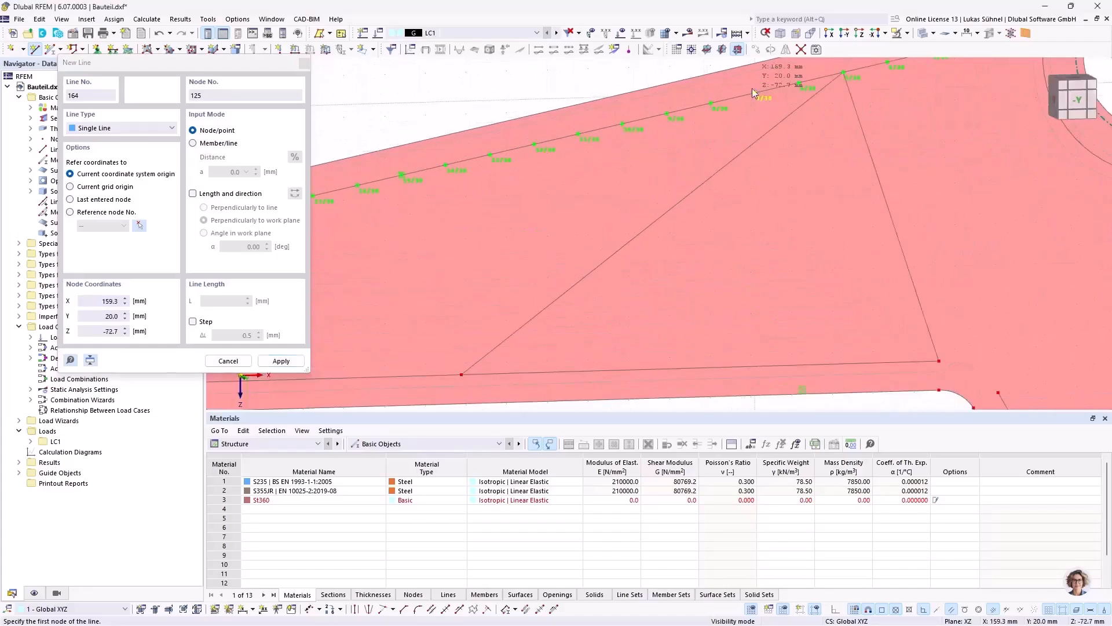
scroll(755, 92, down, 5)
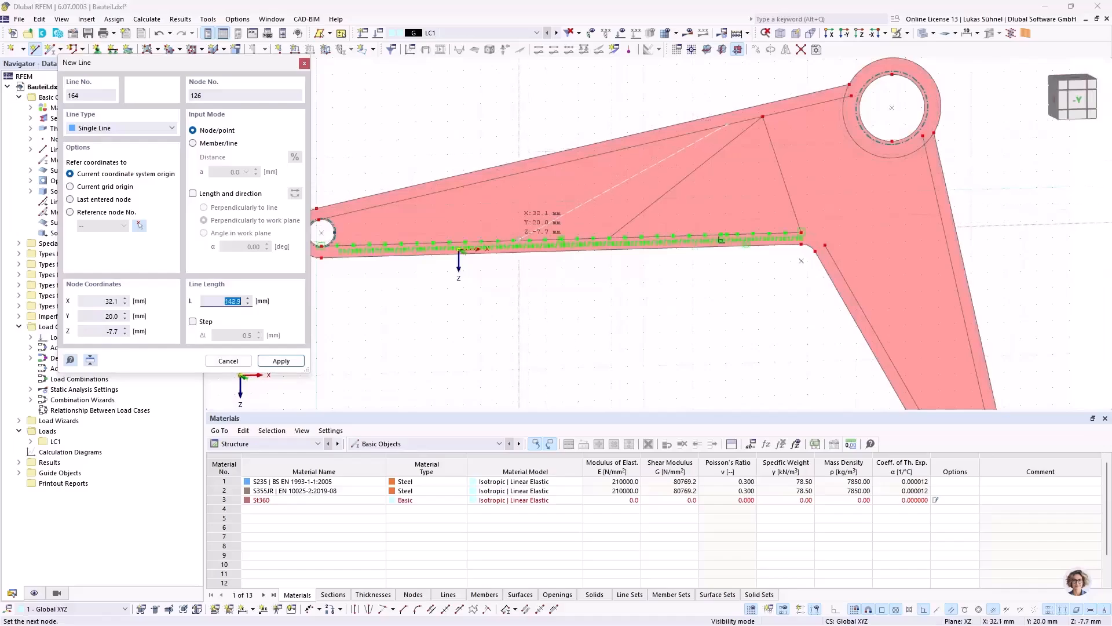
scroll(579, 239, up, 5)
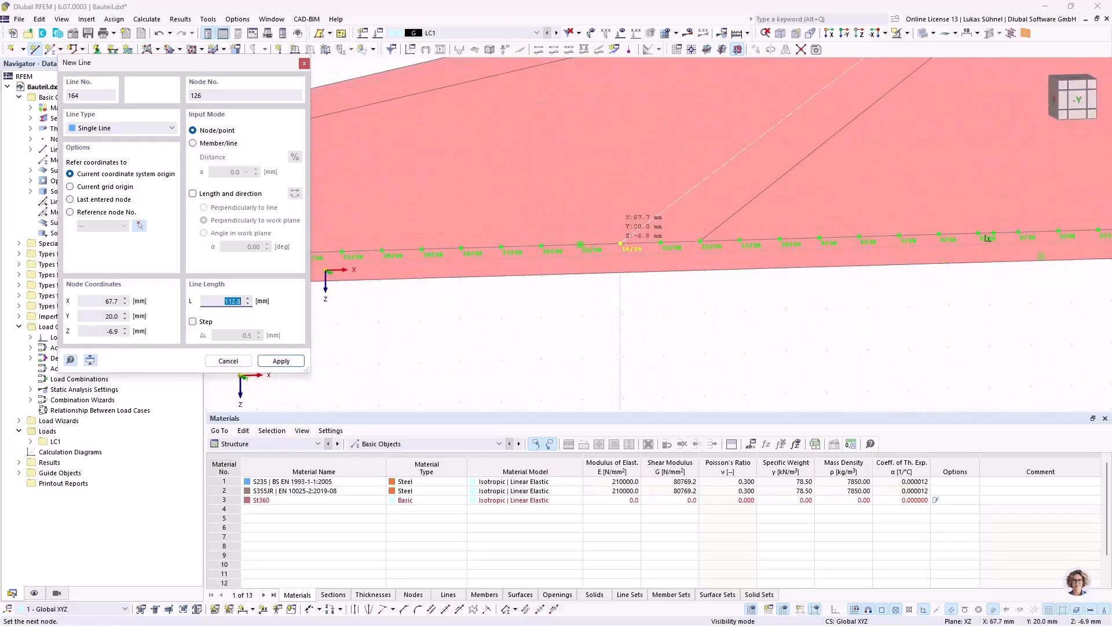
click(620, 243)
Step: Draw a short line beside the long arm's end hole from the upper offset line down to about X = -60.6, Z = -7.2 mm
scroll(644, 185, down, 2)
scroll(803, 207, down, 3)
scroll(493, 205, up, 3)
scroll(559, 187, up, 2)
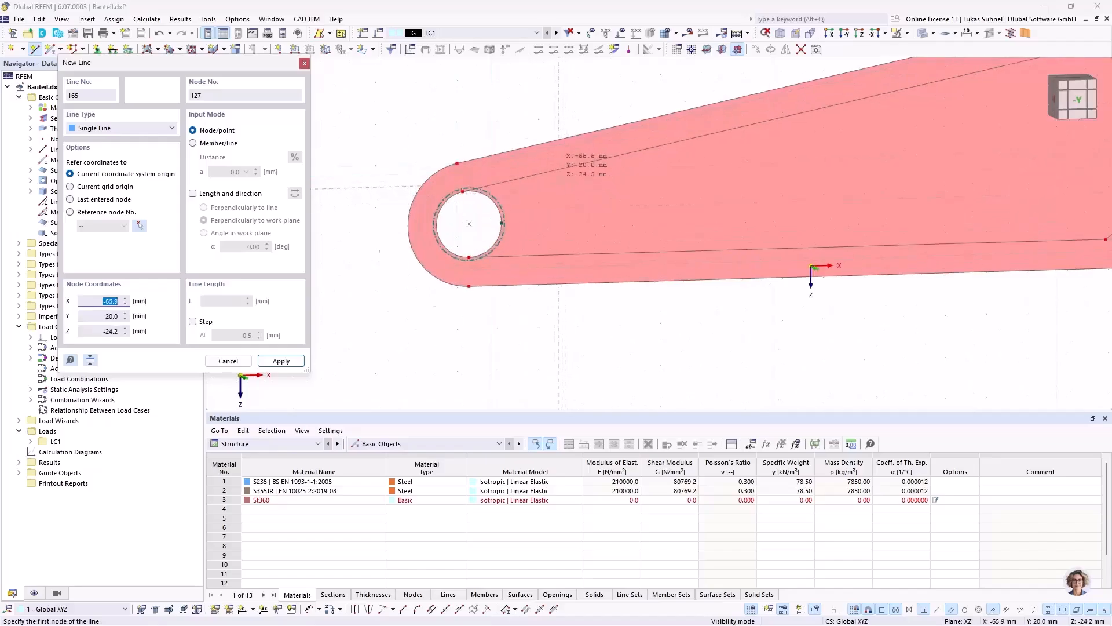
scroll(550, 185, up, 1)
click(601, 270)
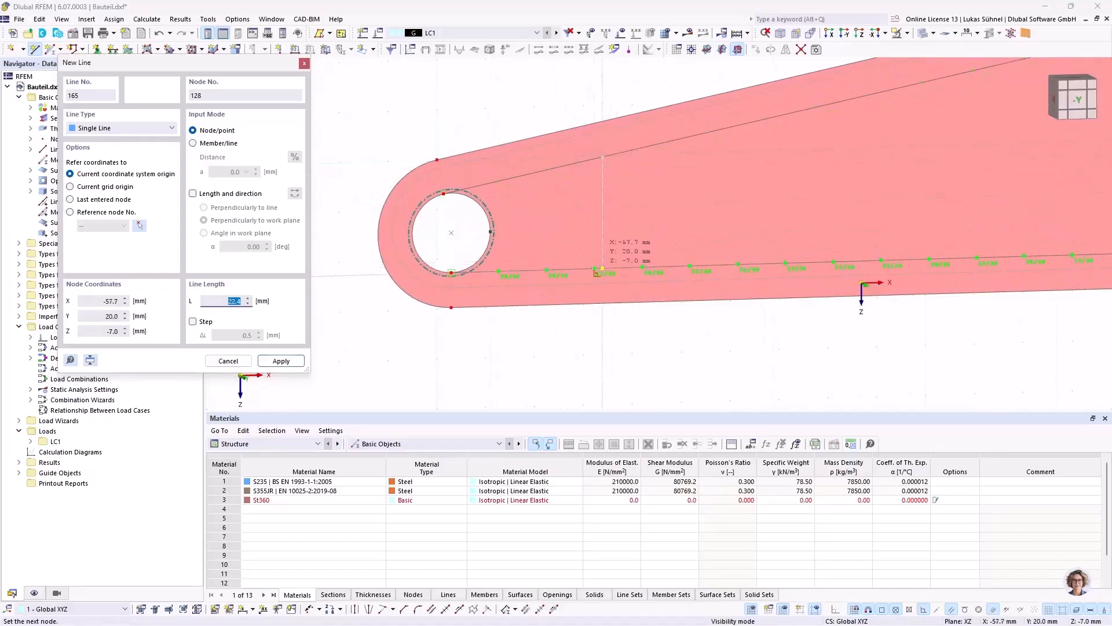
key(BackSpace)
click(592, 271)
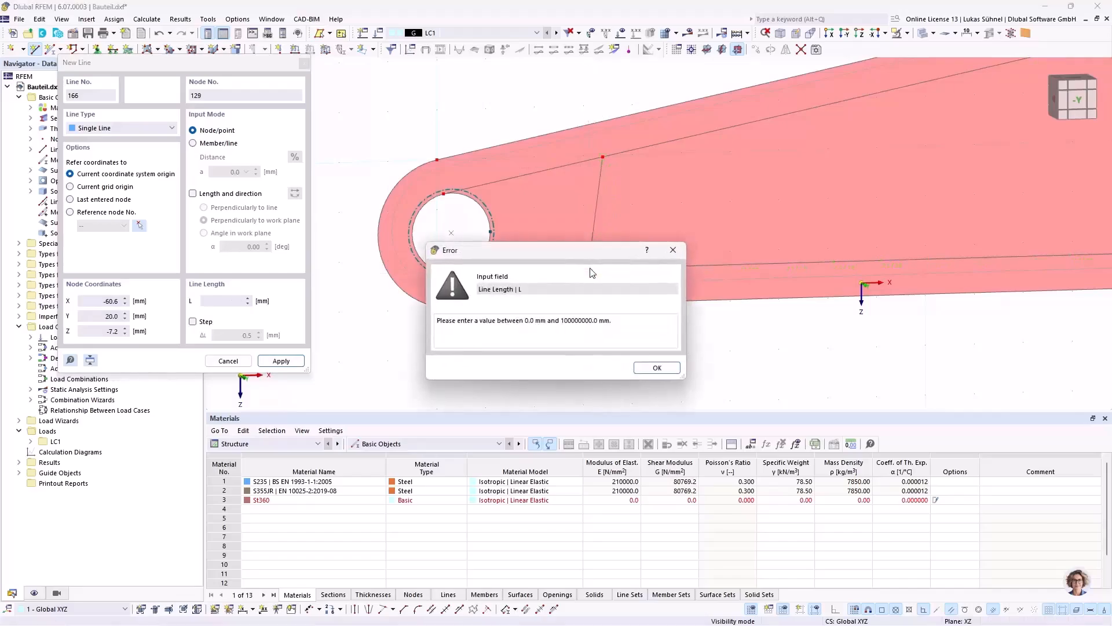
click(675, 372)
Step: Leave line input and move the short line's lower end node so the line runs vertically down to the lower offset line
scroll(605, 272, up, 3)
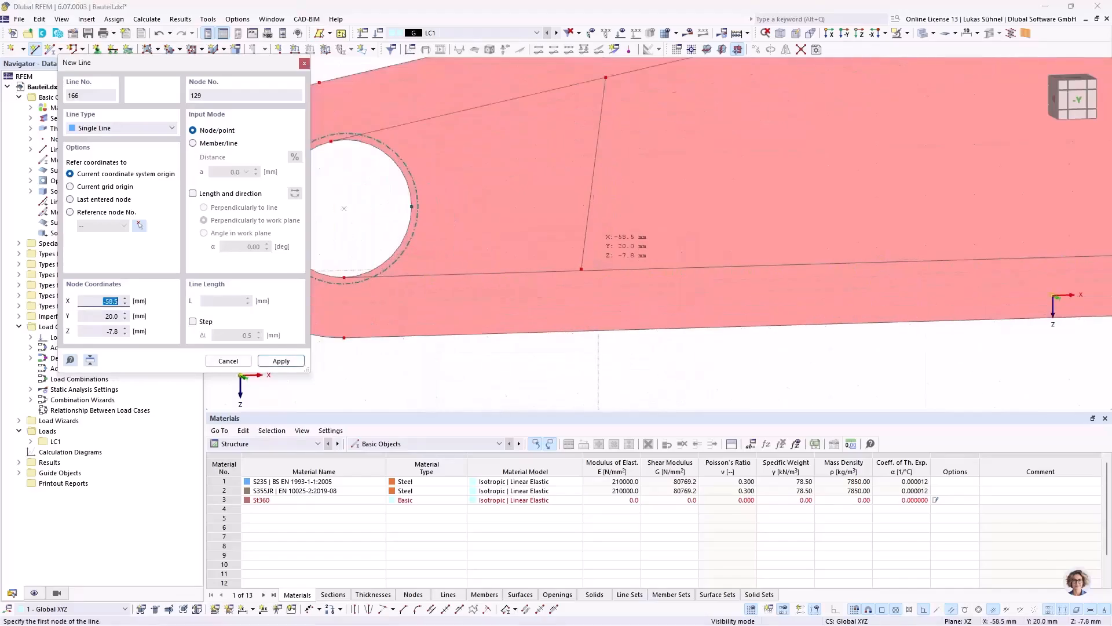
key(Escape)
key(Escape)
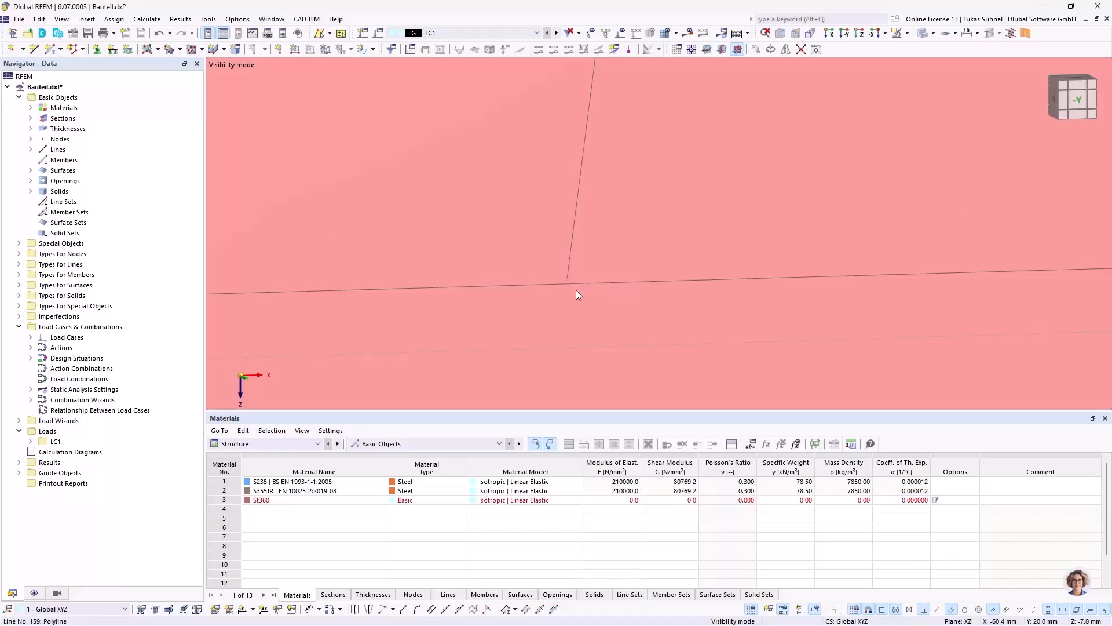
drag(575, 288, 628, 283)
scroll(426, 272, down, 6)
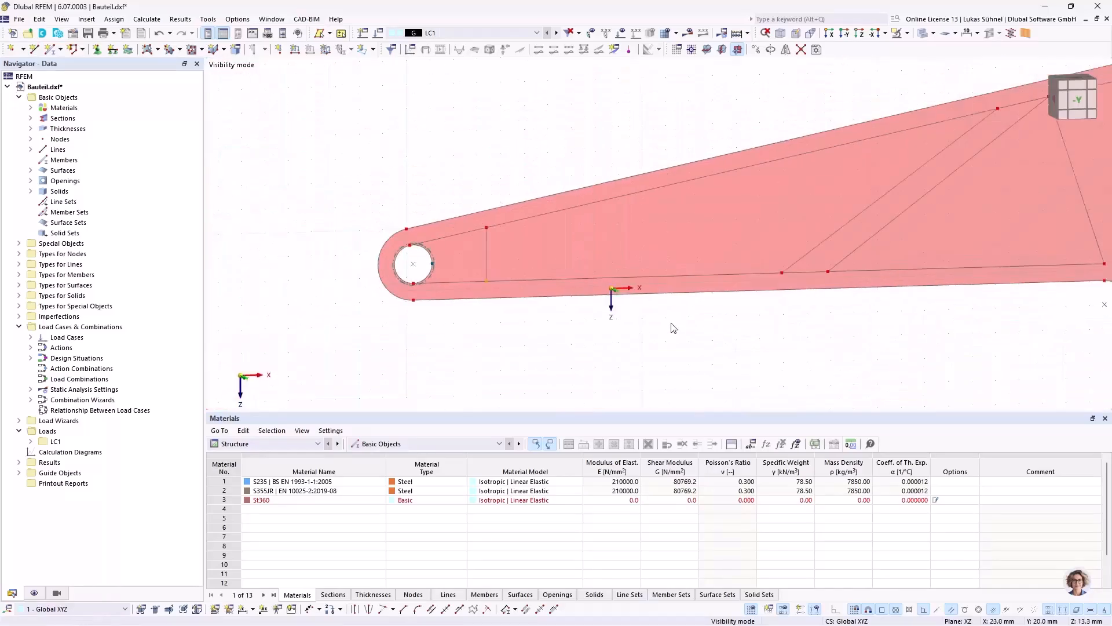
Step: Draw a line parallel to the existing steep rib line from the upper offset line down to X = 212.6, Z = -17.2 mm, about 65.4 mm long
middle_drag(637, 313, 484, 259)
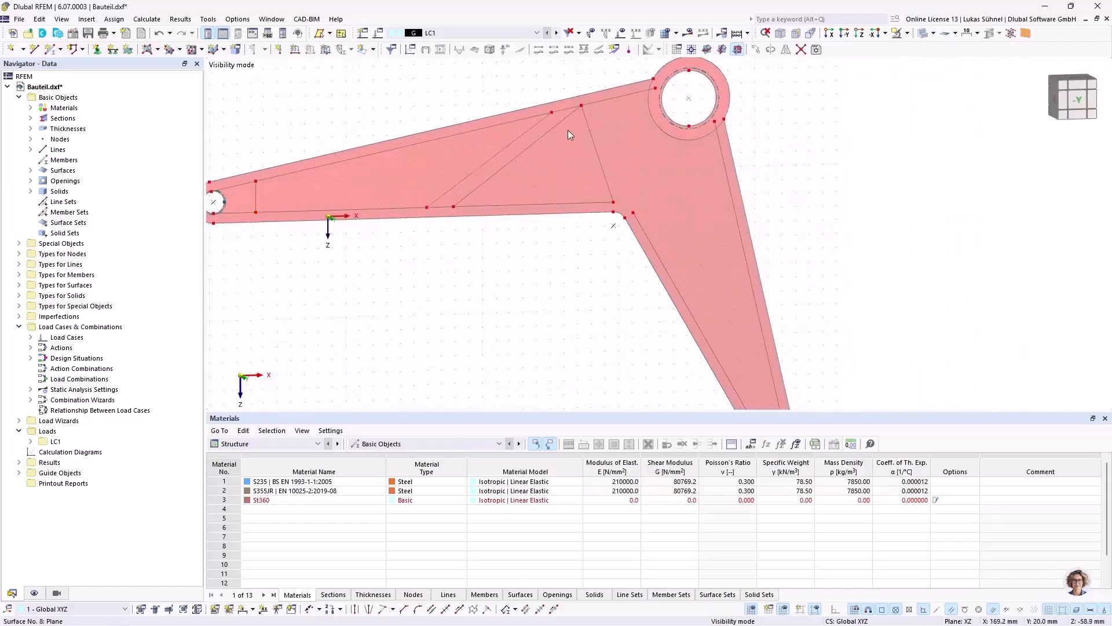
click(37, 52)
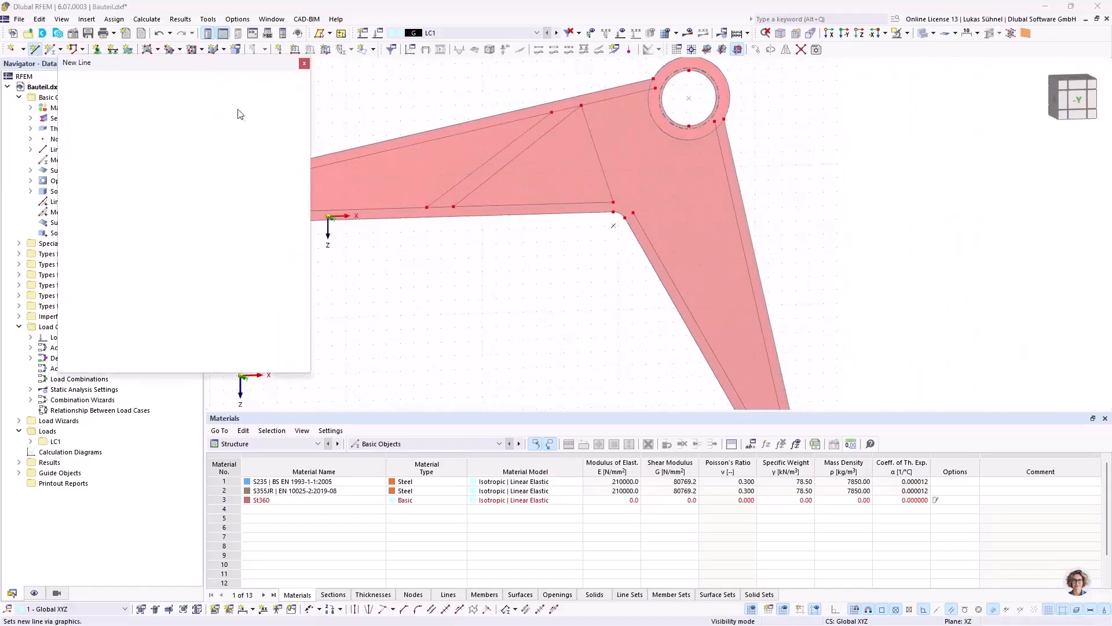
scroll(604, 127, up, 5)
middle_drag(594, 80, 546, 149)
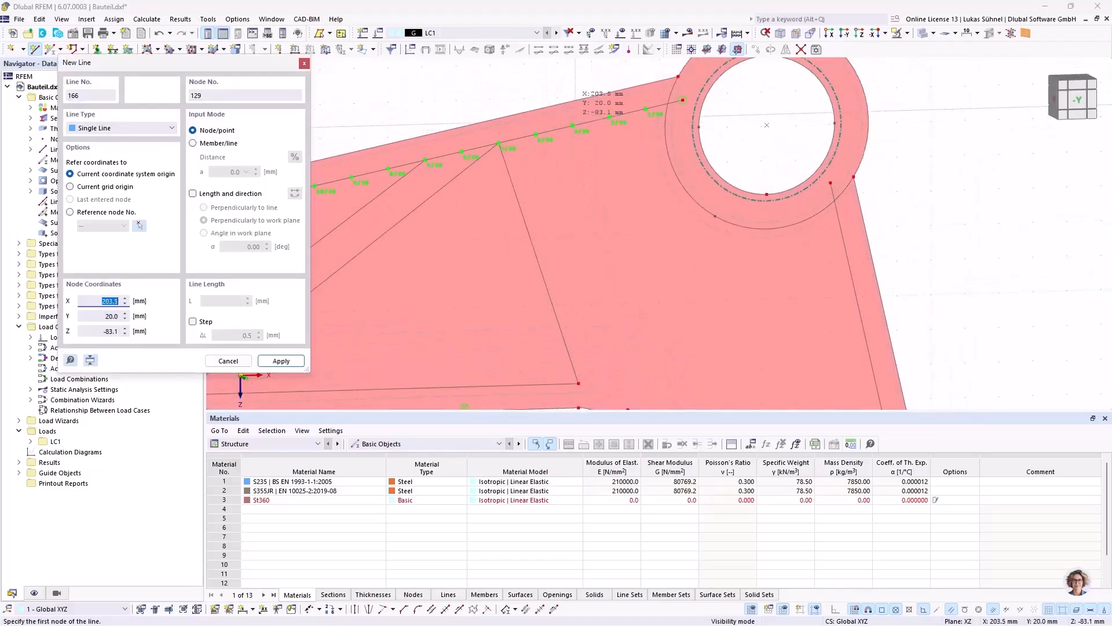
click(536, 135)
scroll(562, 176, down, 3)
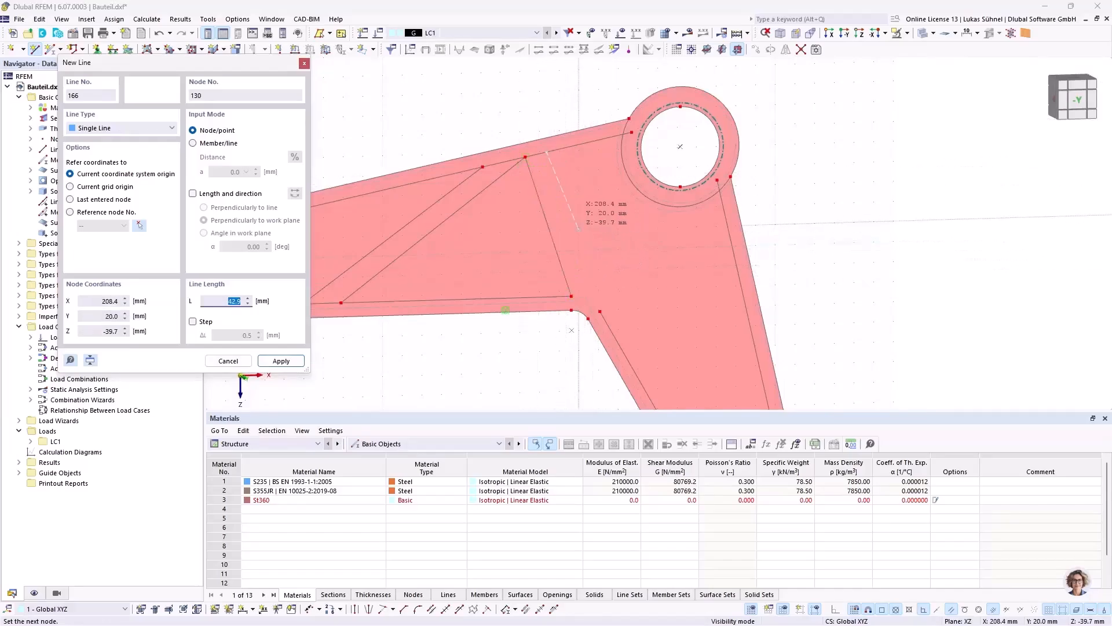
scroll(565, 231, up, 1)
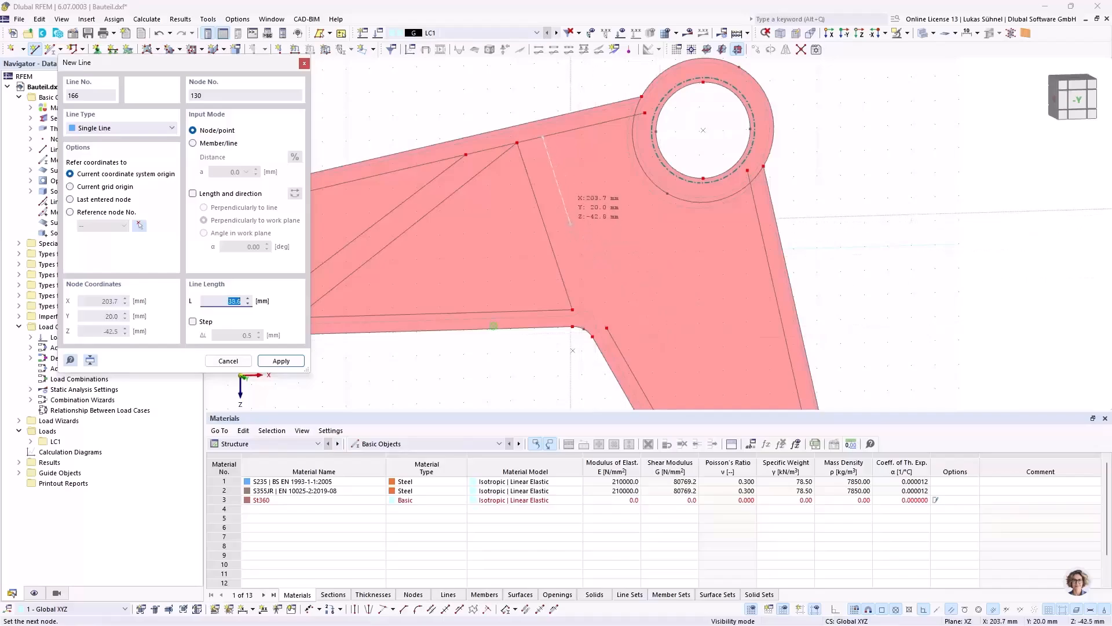
scroll(568, 214, up, 1)
scroll(563, 208, up, 4)
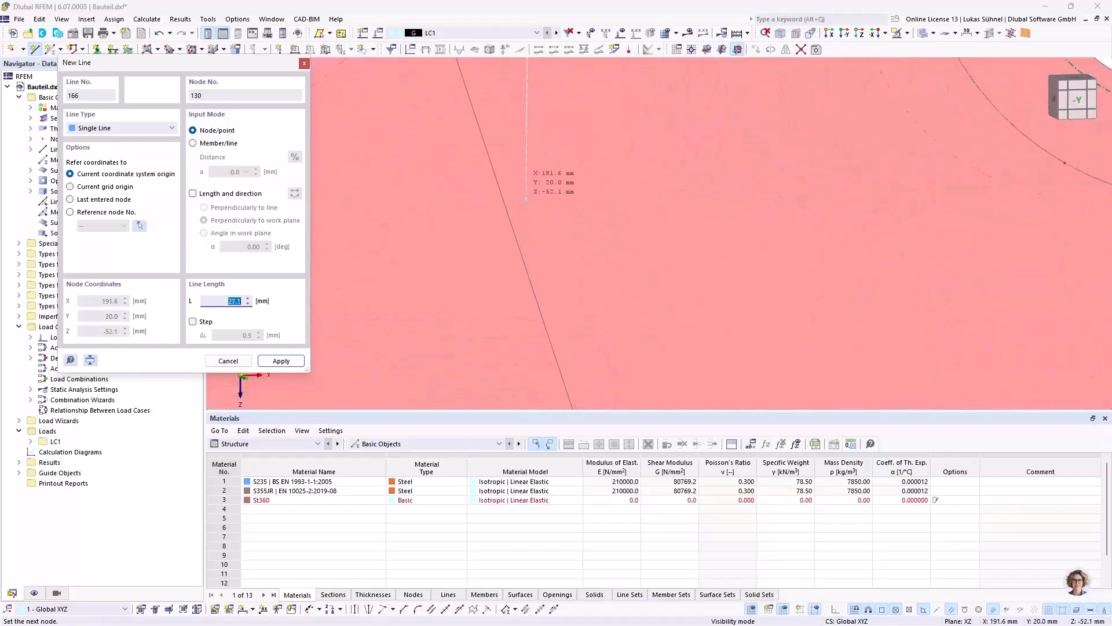
scroll(511, 217, up, 3)
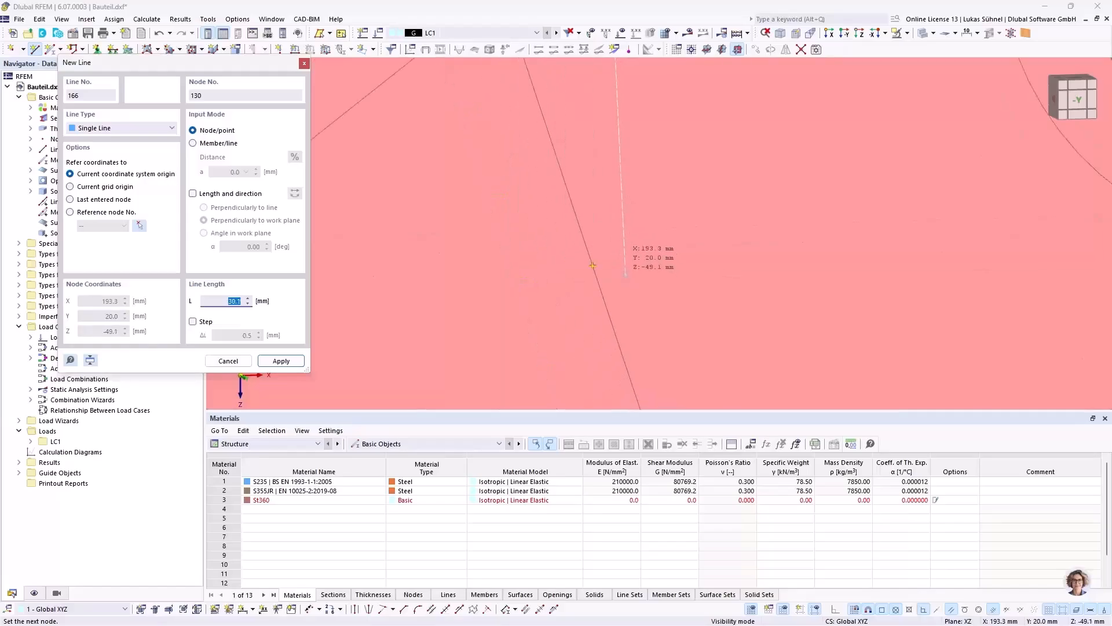
scroll(615, 263, down, 3)
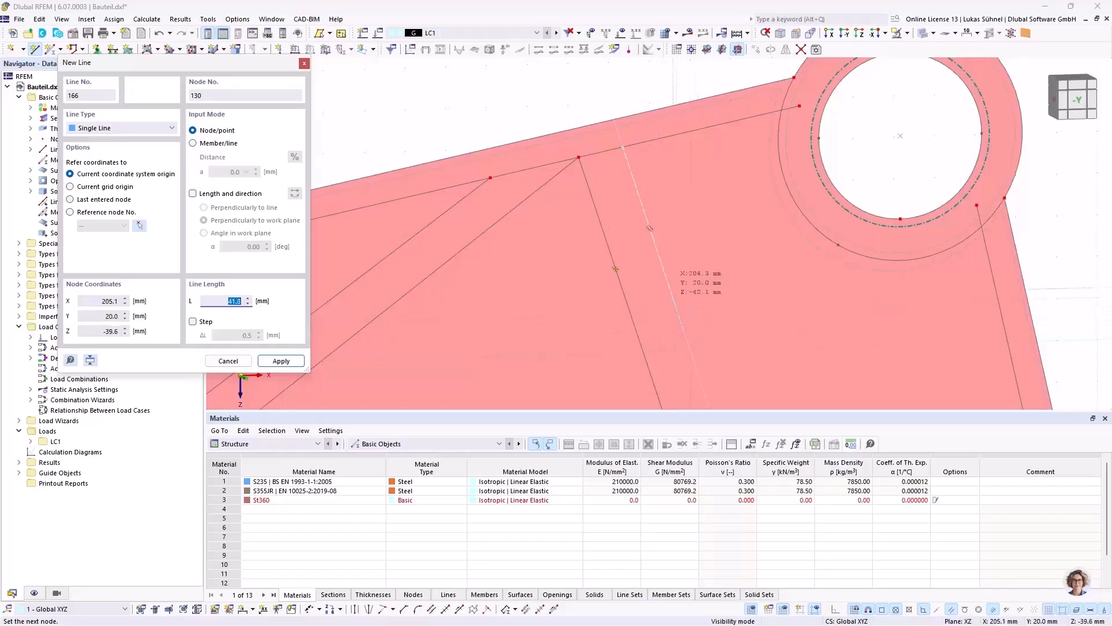
middle_drag(667, 282, 617, 214)
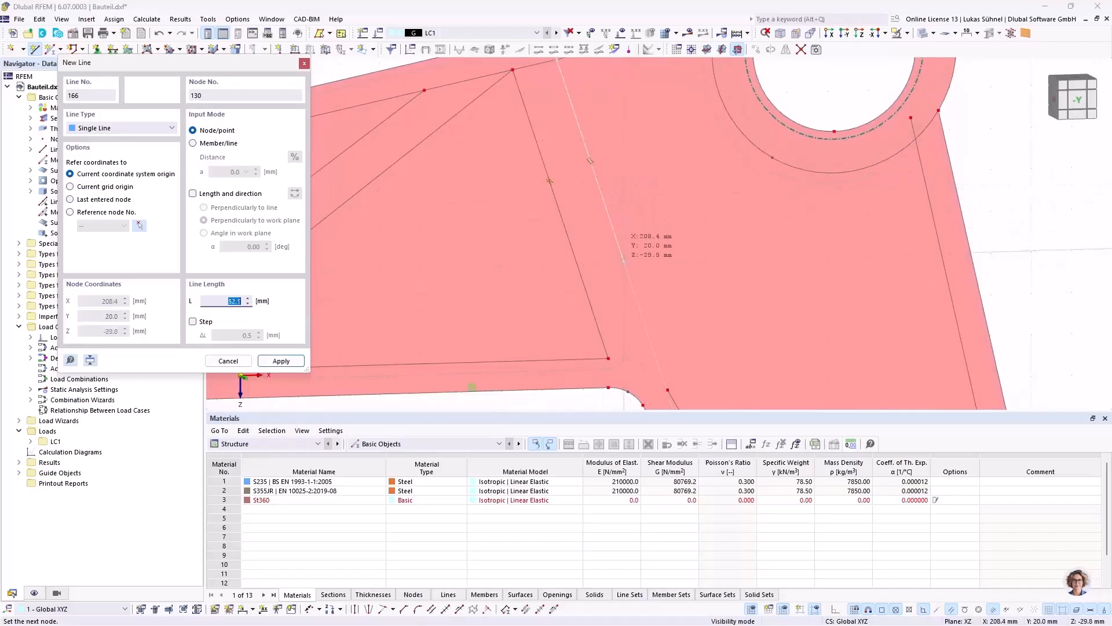
click(641, 316)
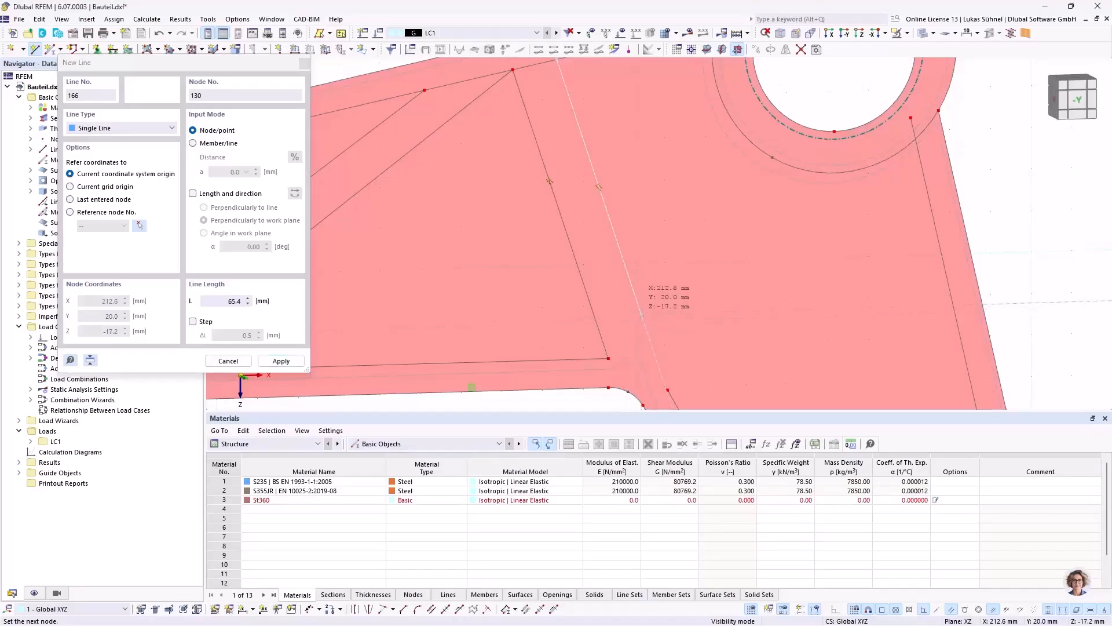
click(642, 317)
Step: Continue the chain to X = 233.6, Z = -51.2 mm and back up to the upper offset line beside the large hub, ending it there
middle_drag(717, 198, 708, 278)
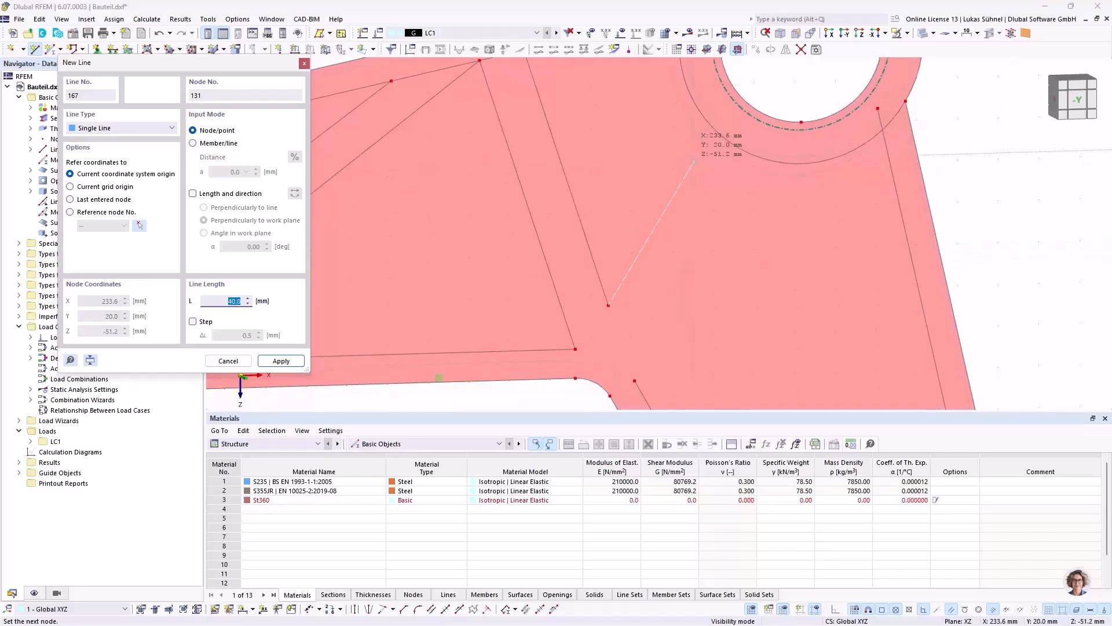
click(695, 156)
middle_drag(649, 128, 665, 246)
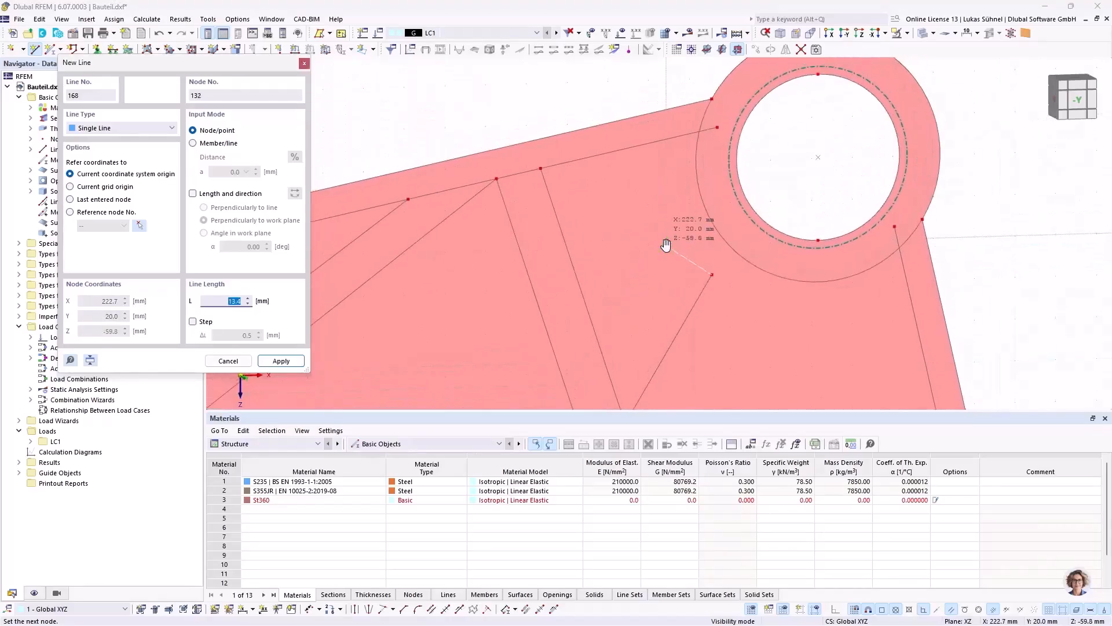
click(674, 138)
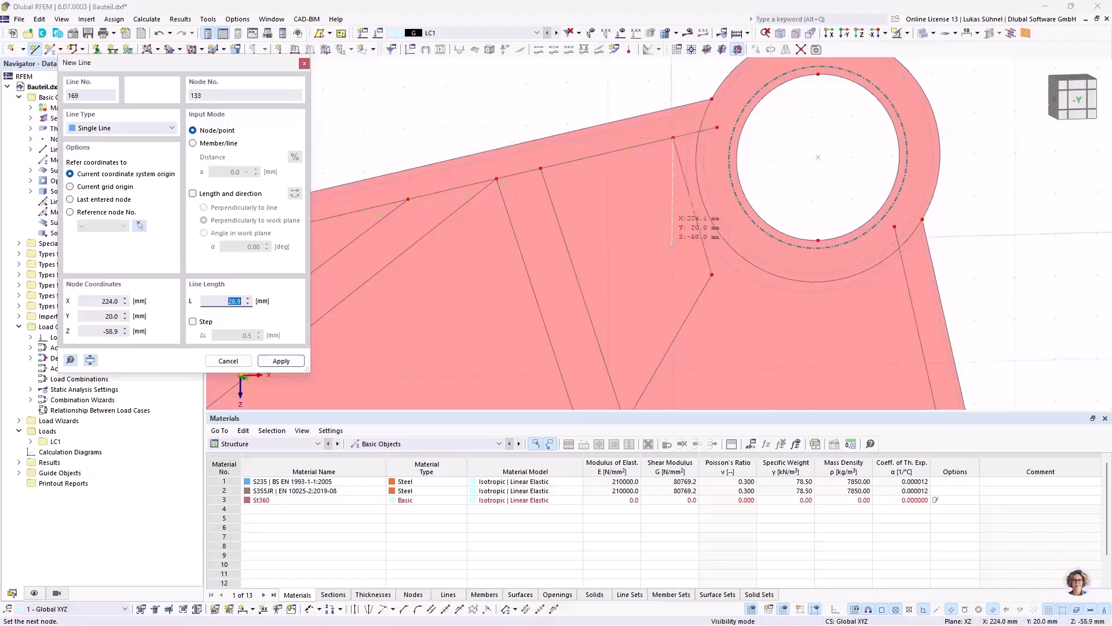
right_click(716, 359)
Step: Draw a line about 54.5 mm long from the short arm's inner offset corner, parallel to the rib line above, to X = 247.3, Z = -45.6 mm
scroll(674, 316, down, 3)
middle_drag(691, 323, 598, 221)
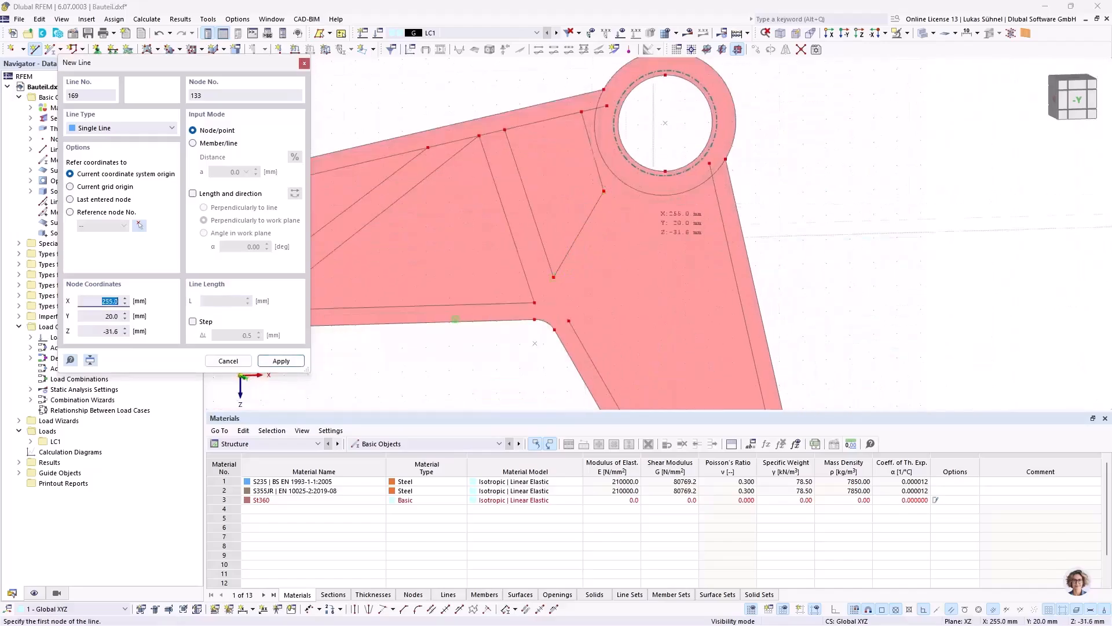
middle_drag(585, 321, 518, 246)
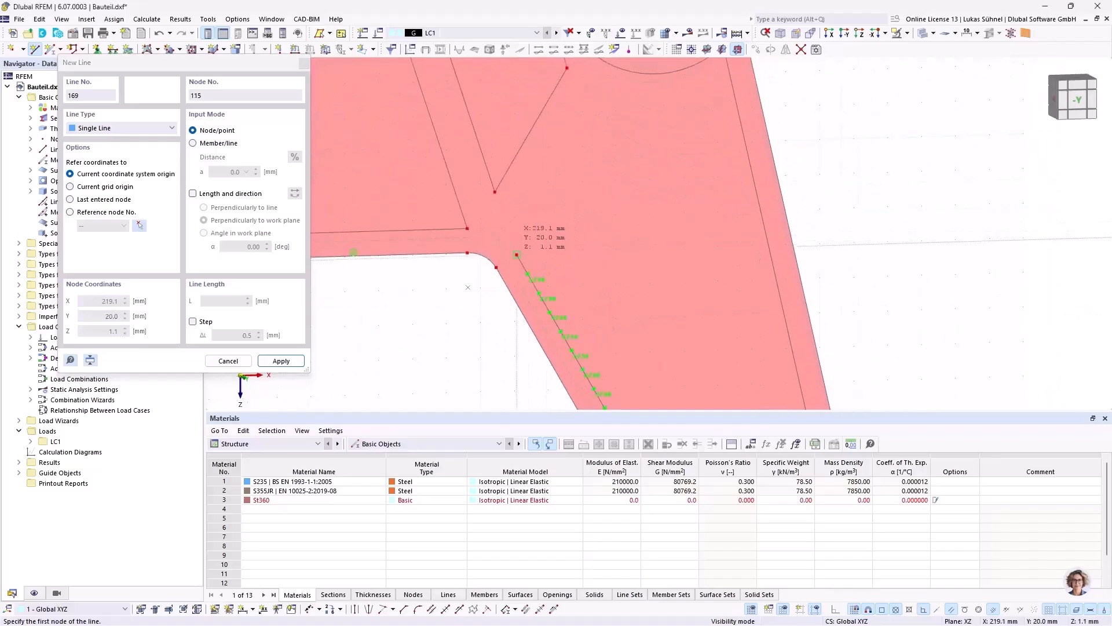
click(559, 243)
middle_drag(598, 163, 588, 242)
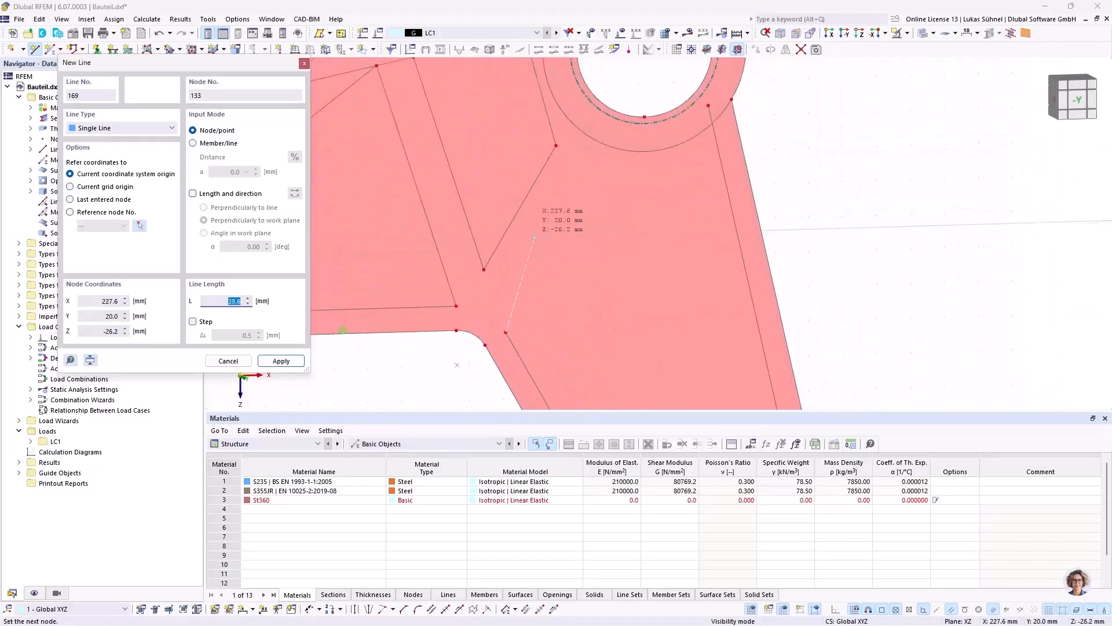
scroll(526, 234, up, 5)
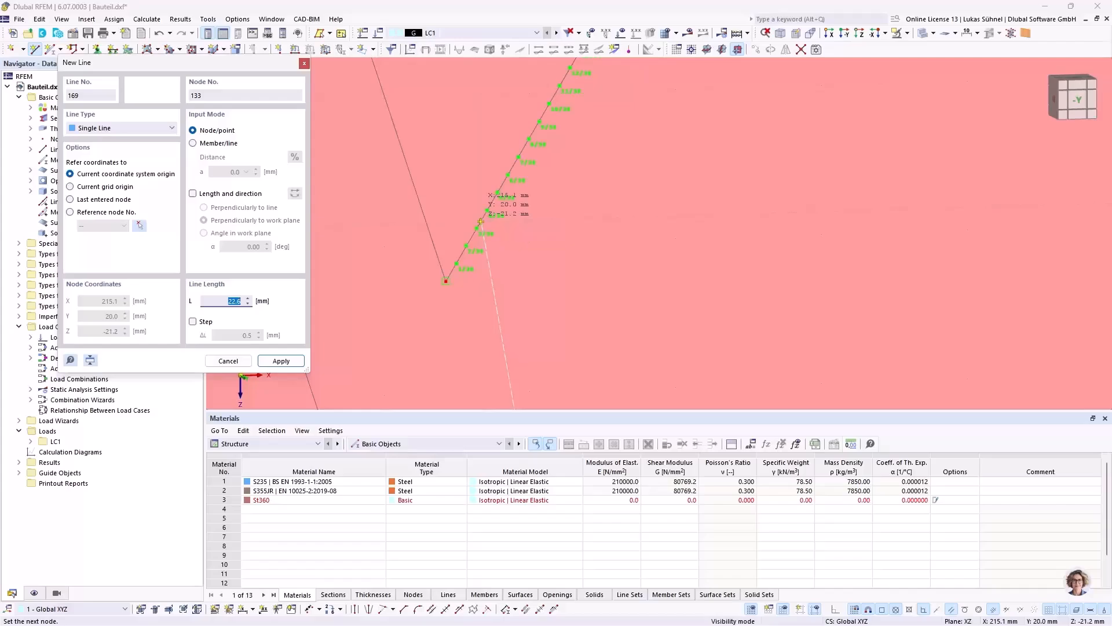
scroll(530, 271, down, 3)
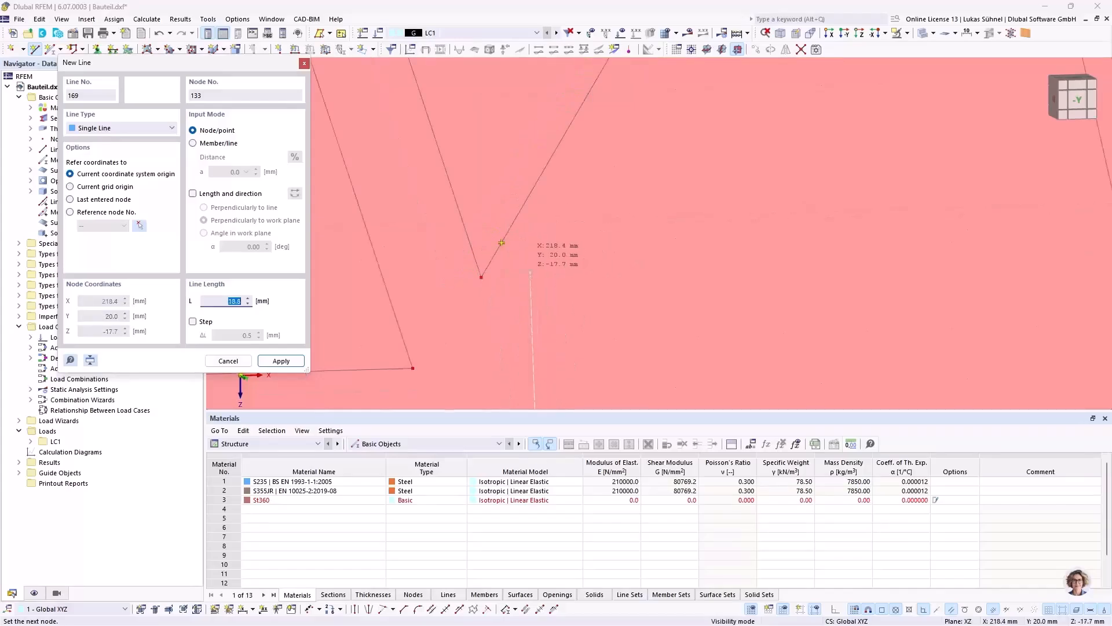
scroll(502, 242, down, 3)
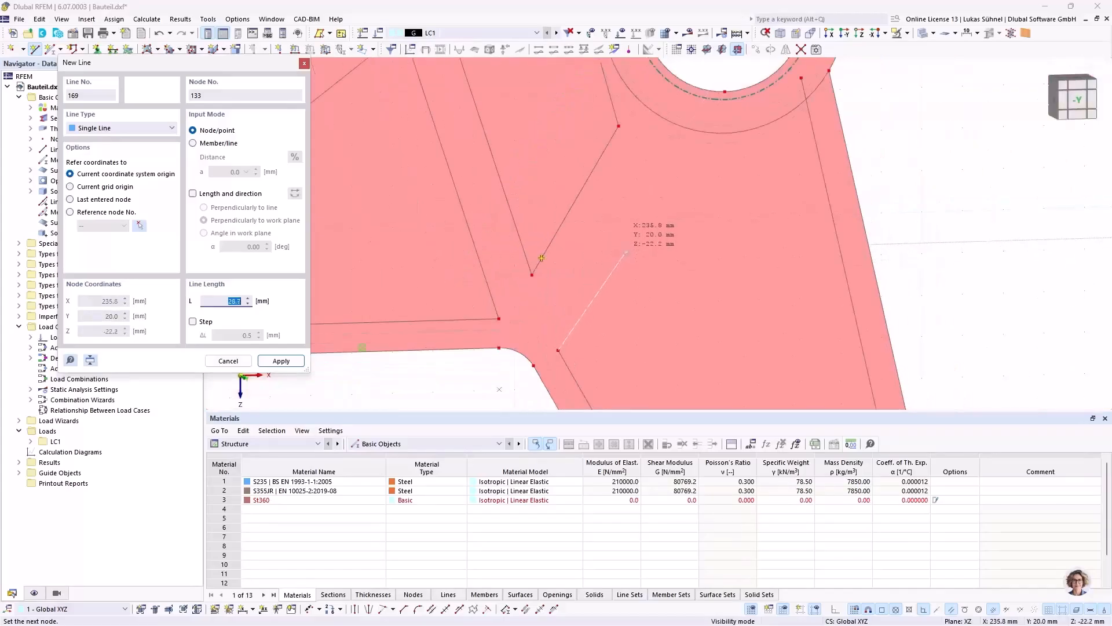
click(673, 153)
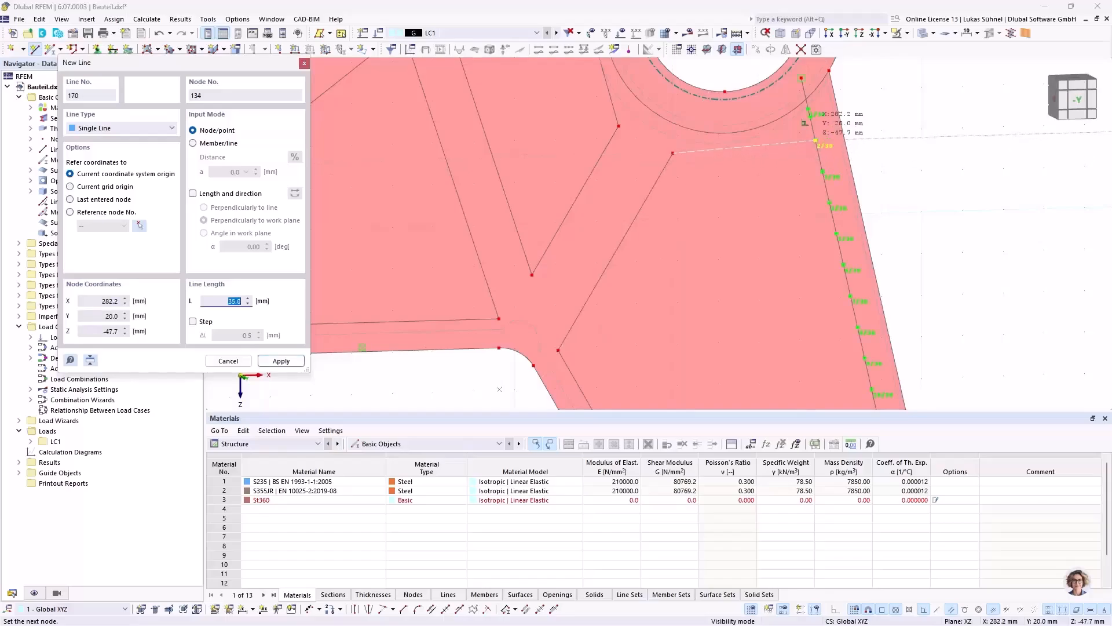
Step: Continue with a line about 35 mm long to the short arm's outer offset line at X = 282.2, Z = -47.7 mm and end the chain
click(815, 141)
click(816, 140)
key(Escape)
Step: Draw a diagonal about 93.8 mm long from the inner offset corner across the short arm to the outer offset line at X = 303.0, Z = 42.9 mm
scroll(714, 184, down, 5)
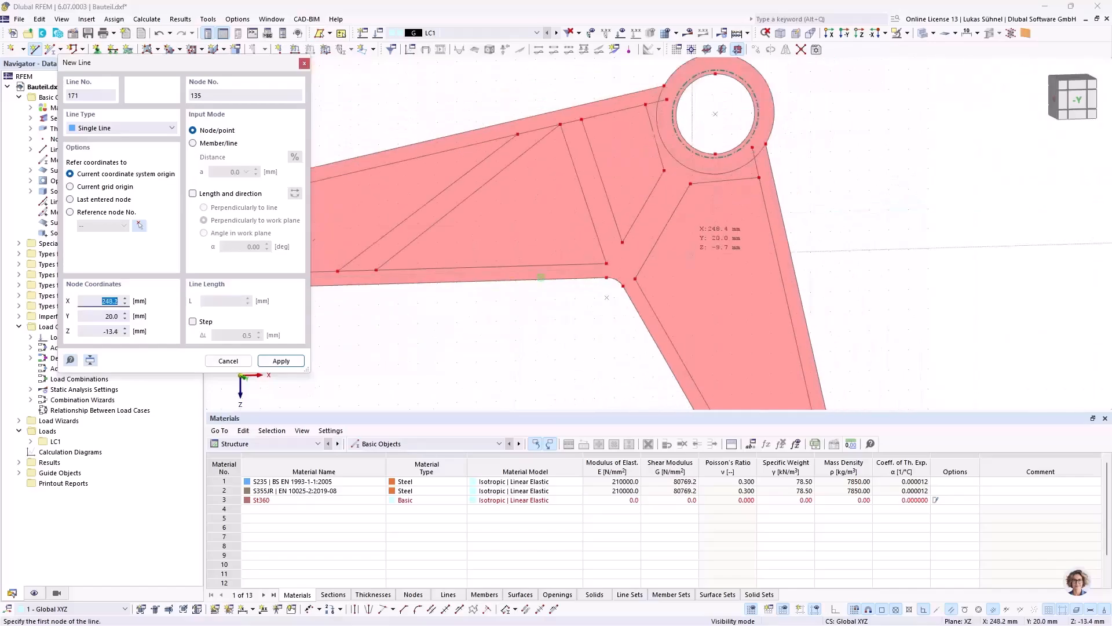
scroll(636, 280, up, 3)
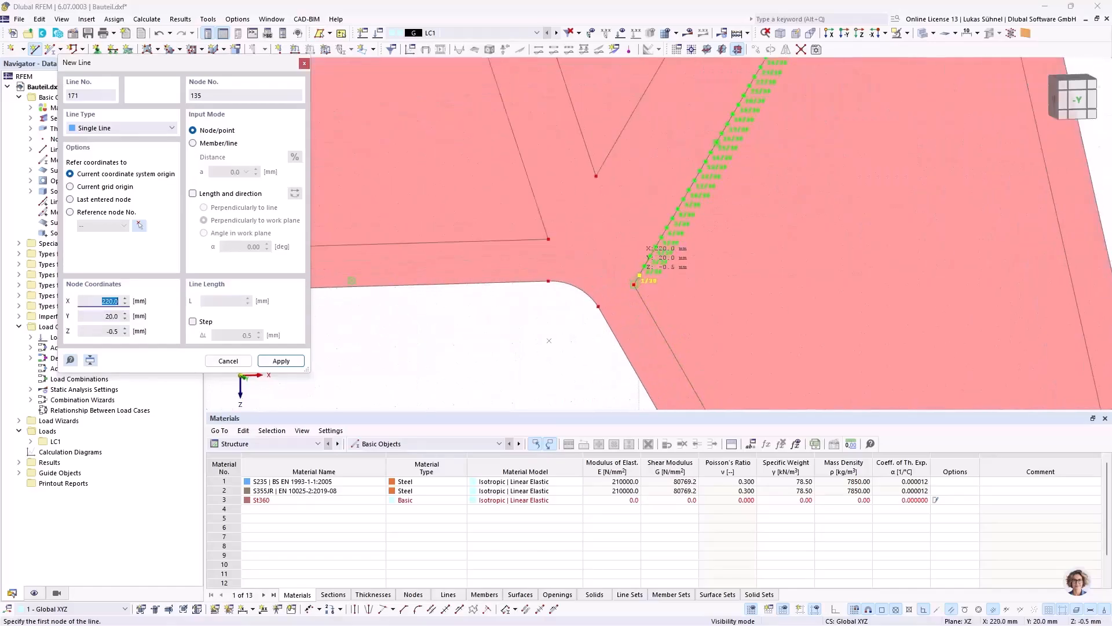
click(635, 284)
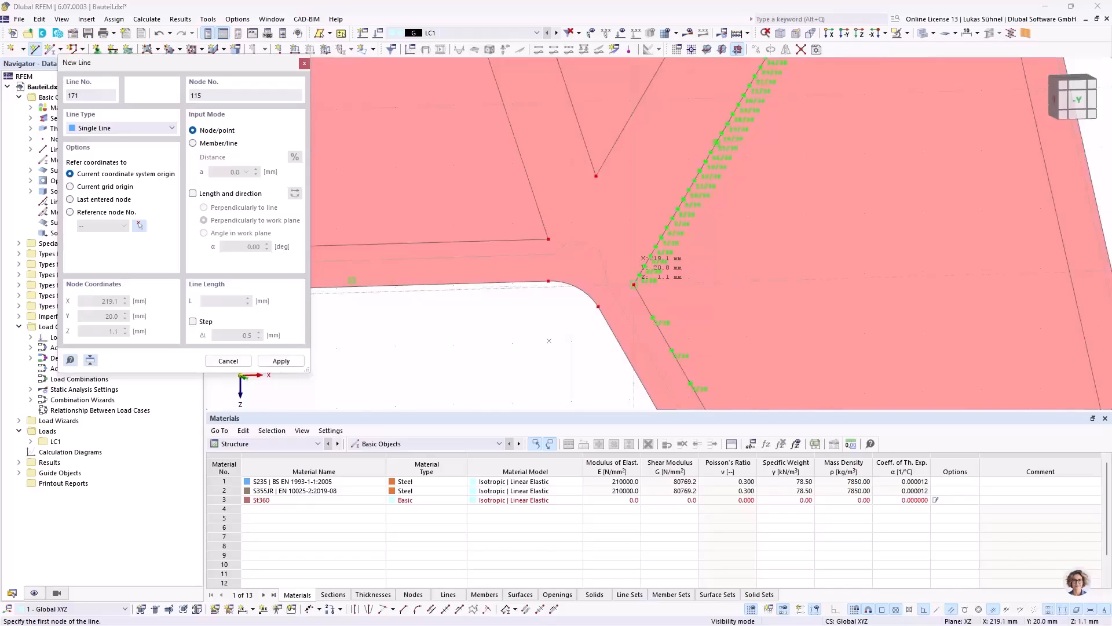
scroll(732, 279, down, 2)
scroll(886, 283, up, 4)
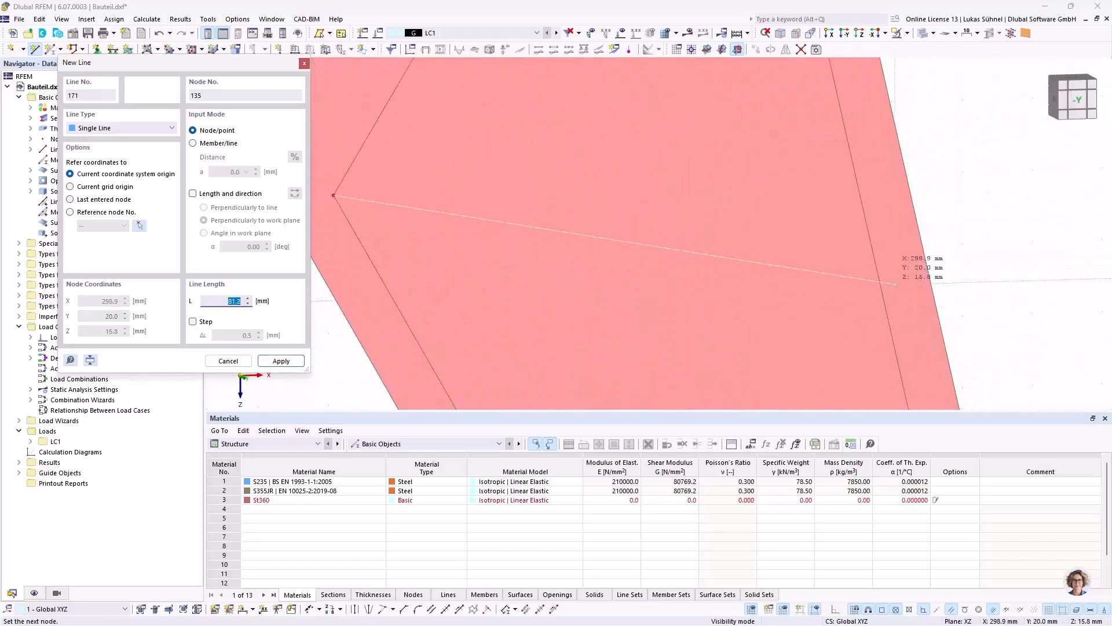
scroll(735, 179, down, 2)
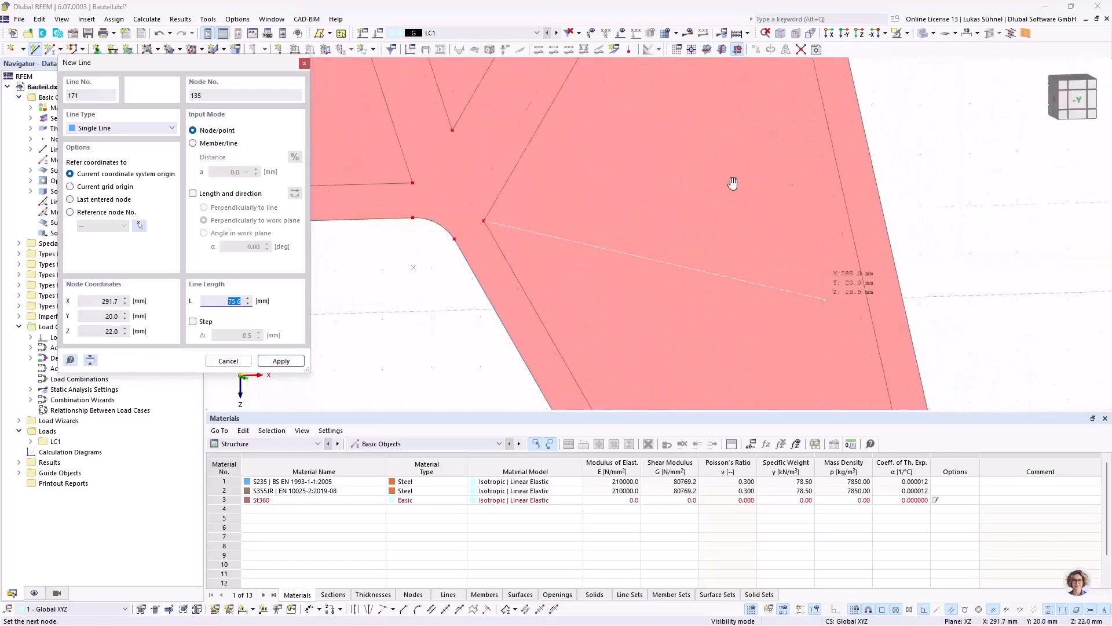
scroll(778, 279, up, 1)
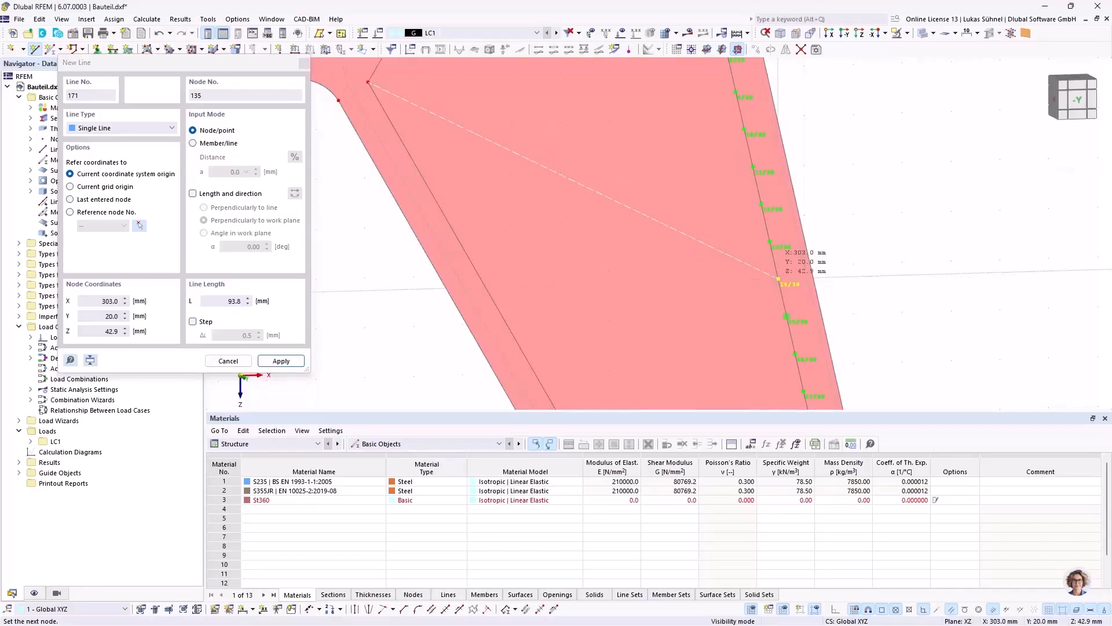
click(778, 278)
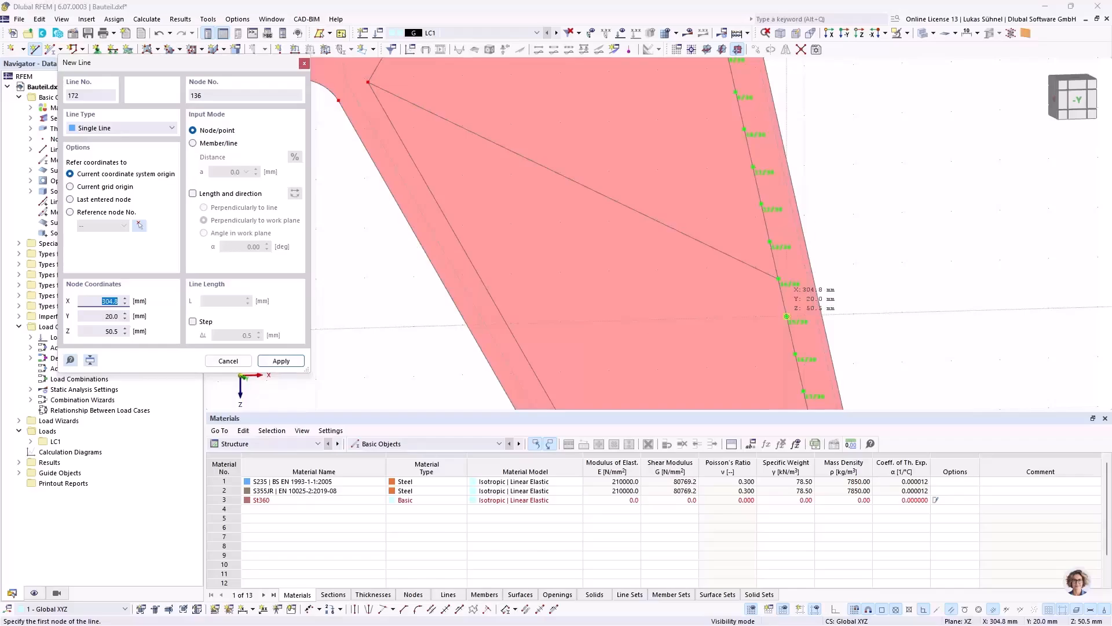
Step: Draw a second diagonal below it from the outer offset line at X = 304.8, Z = 50.5 mm to the inner offset line at about Z = 13.7 mm
click(787, 316)
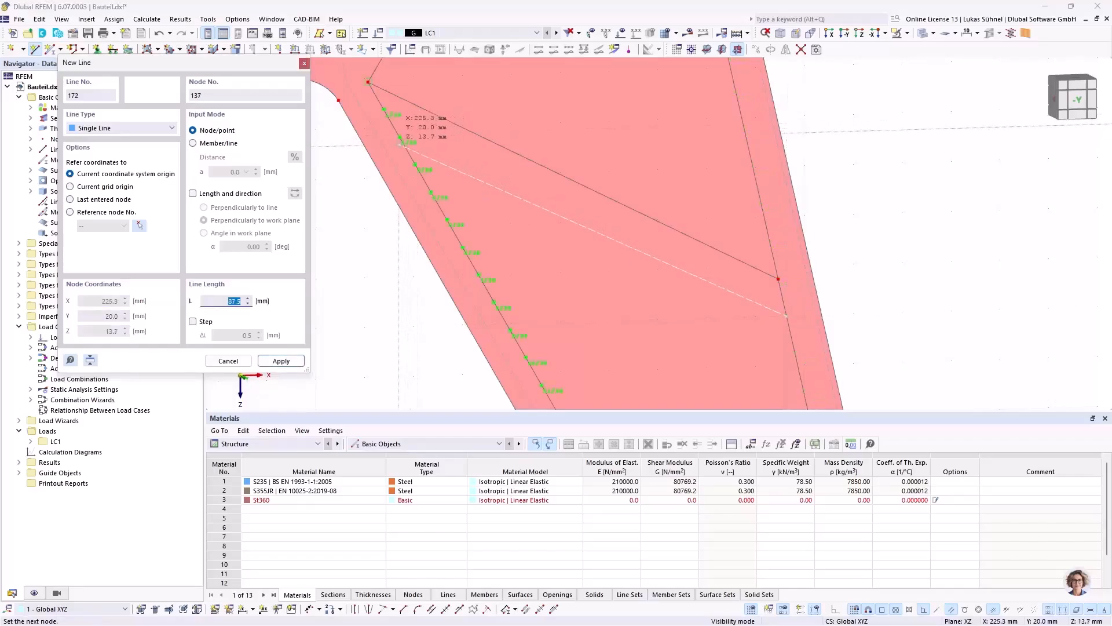
click(399, 137)
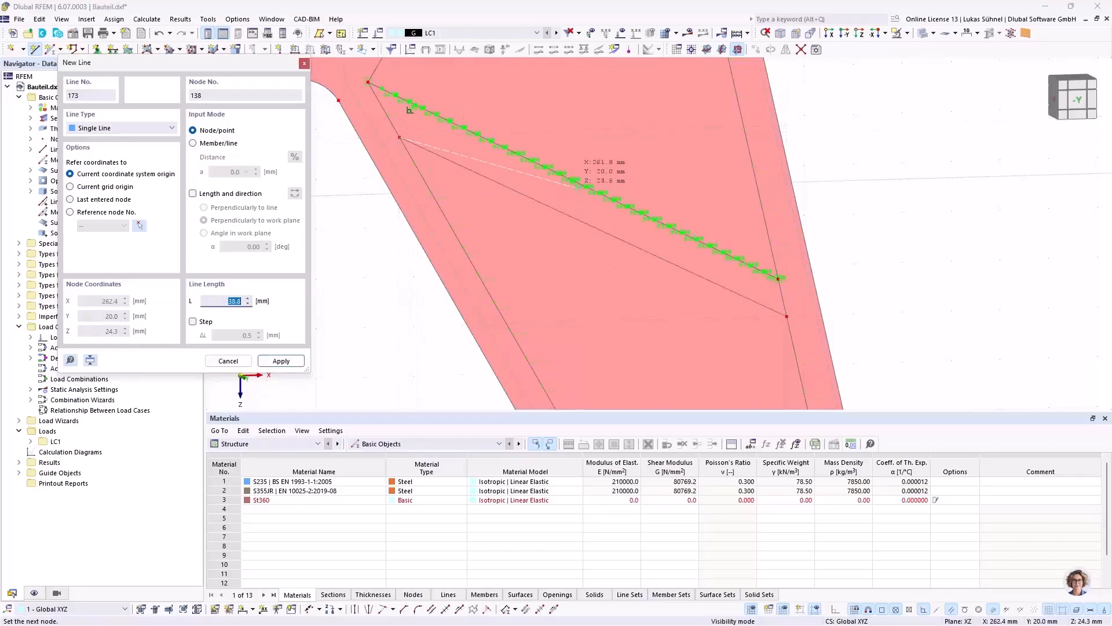
right_click(532, 154)
Step: Draw a short cross line above the short arm's end hole from X = 325.5, Z = 141.1 mm to the opposite offset line, then leave line input
scroll(539, 152, down, 6)
scroll(655, 348, up, 4)
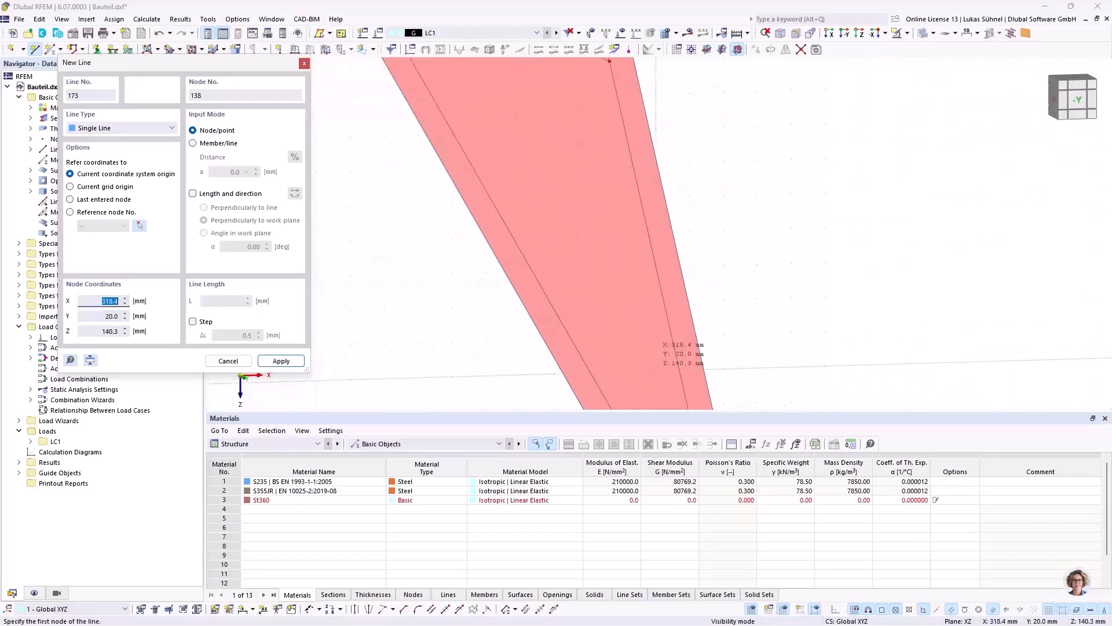
middle_drag(655, 341, 594, 213)
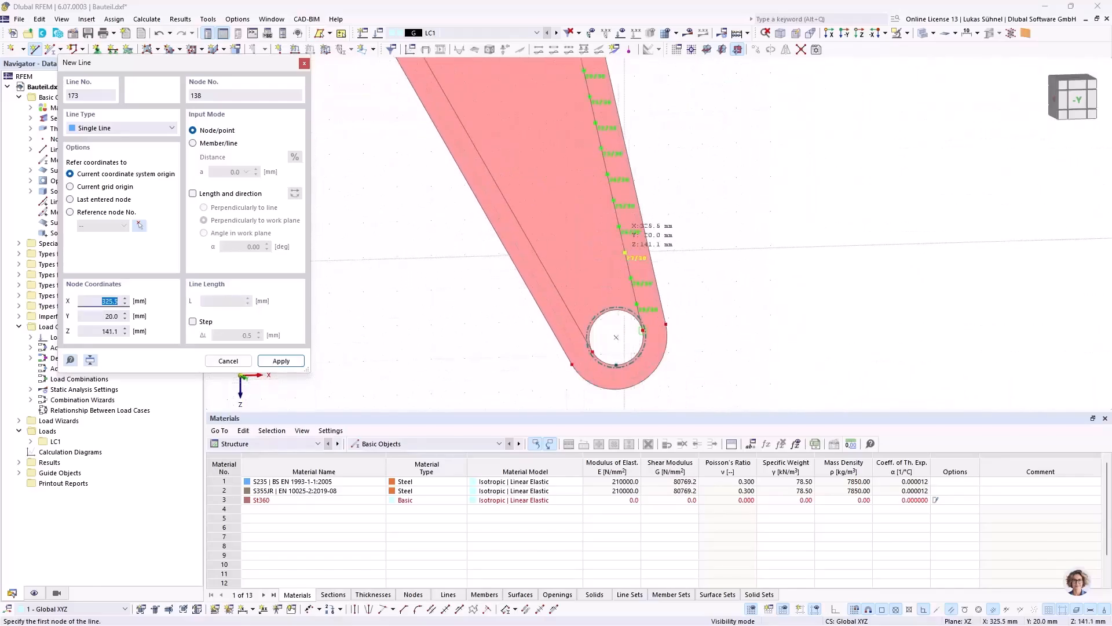
click(625, 253)
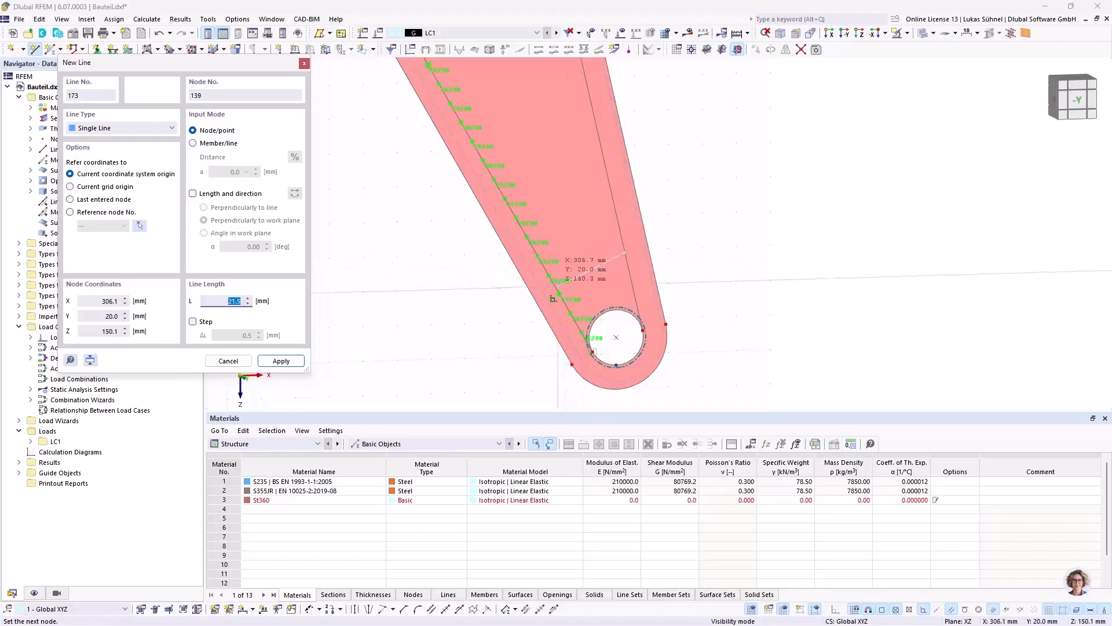
click(678, 264)
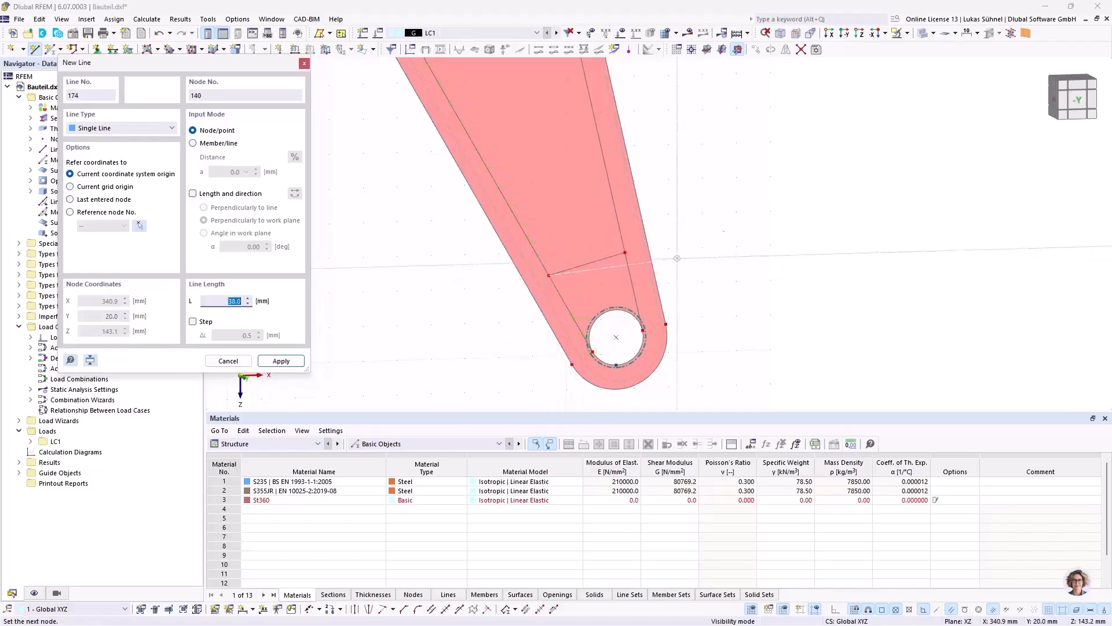
key(Escape)
scroll(724, 290, down, 4)
middle_drag(396, 231, 570, 329)
scroll(553, 328, down, 3)
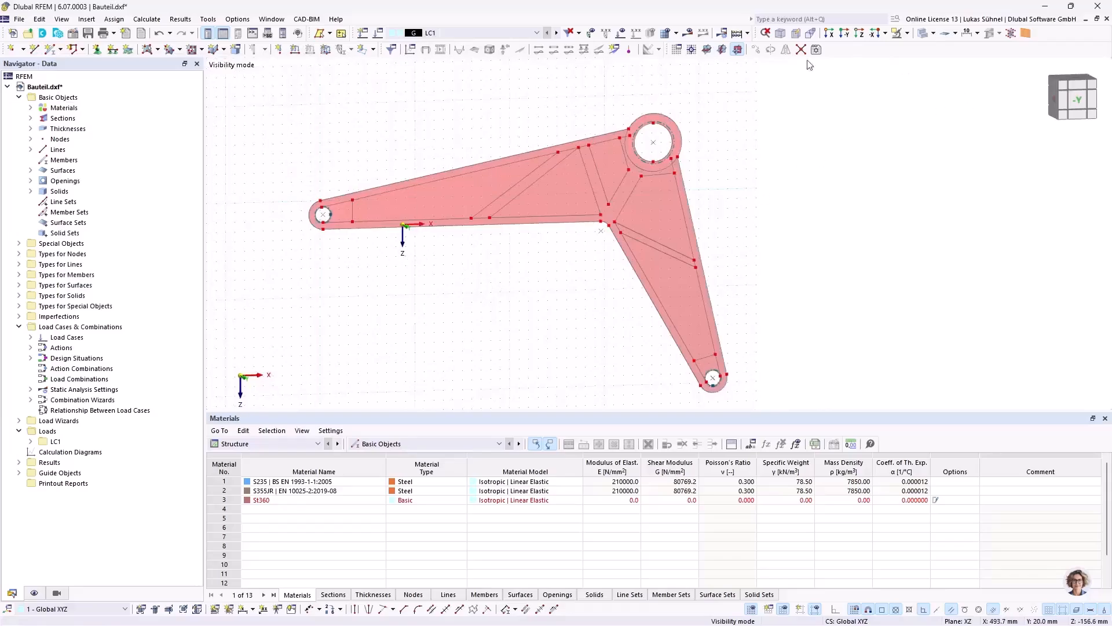
scroll(371, 200, up, 3)
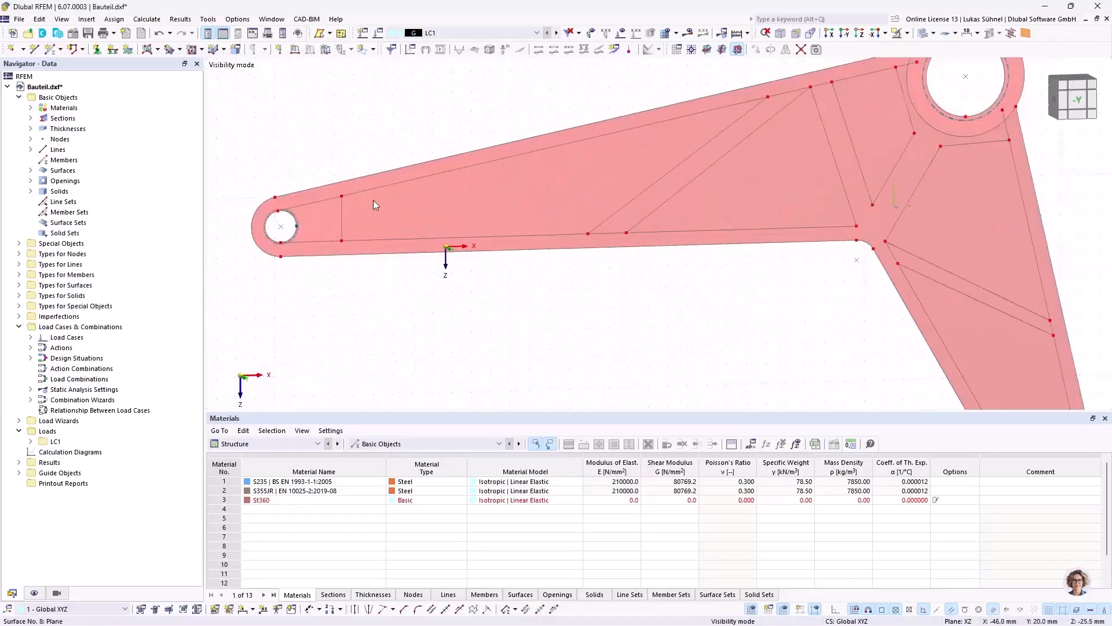
Step: Toggle the Auto Connect Lines/Members option for the model
right_click(365, 318)
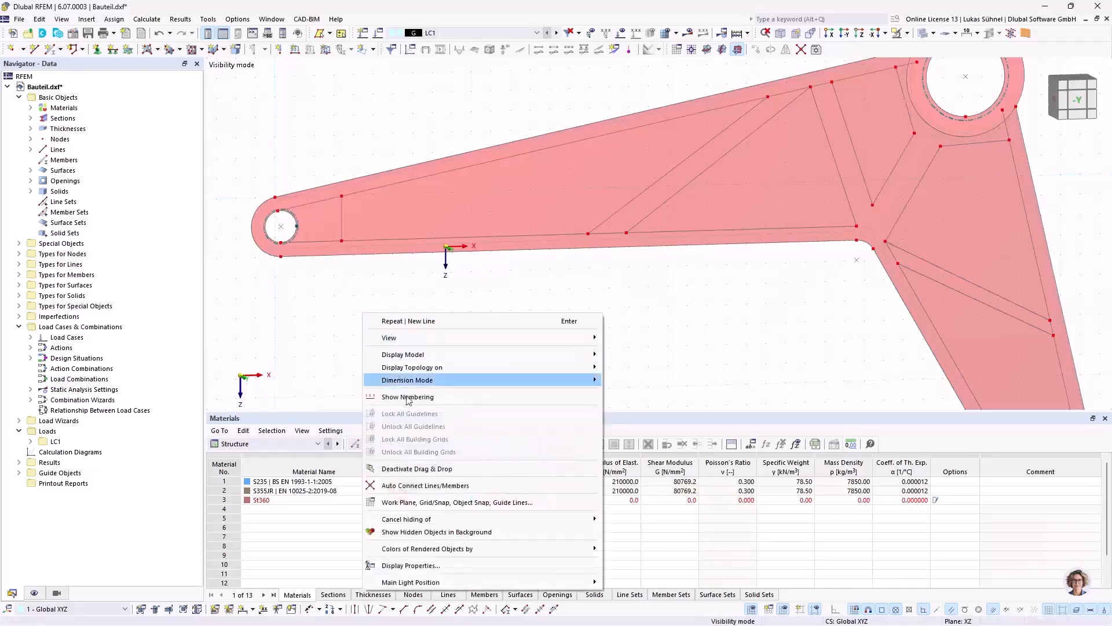
mouse_move(412, 545)
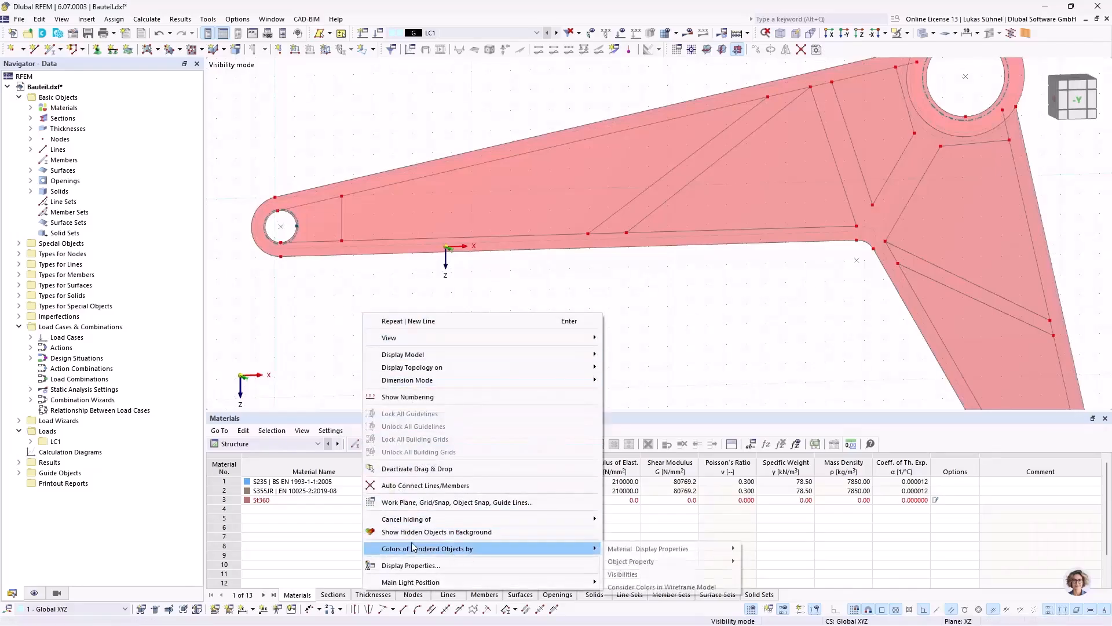
click(410, 487)
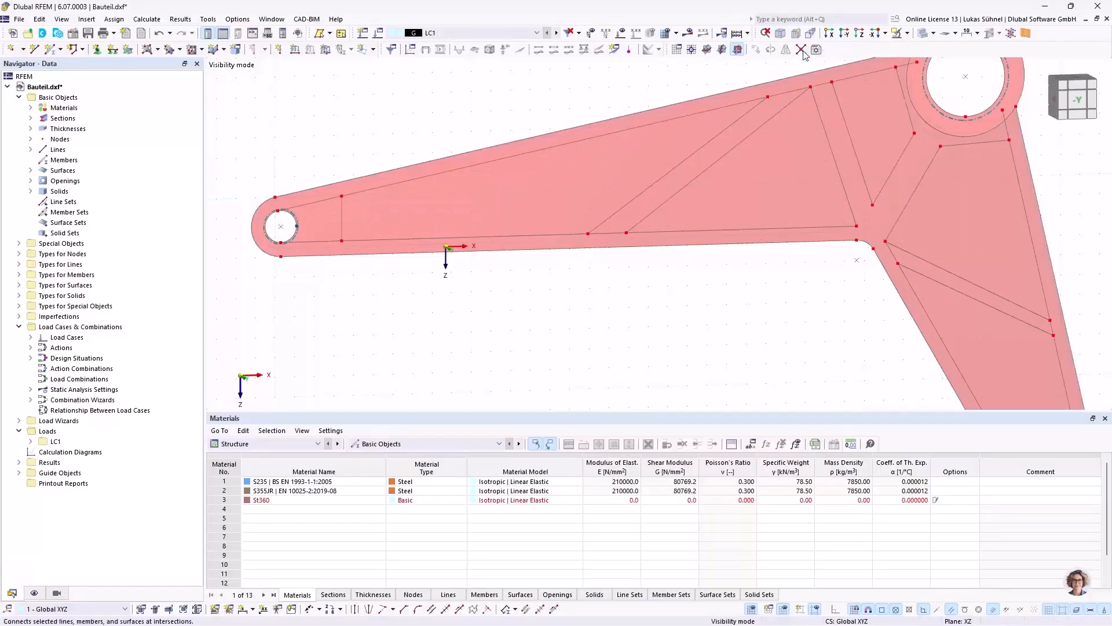
Step: Connect the offset and rib lines at their intersections across the long arm, the short arm and the hub area
scroll(366, 326, down, 1)
scroll(366, 327, down, 1)
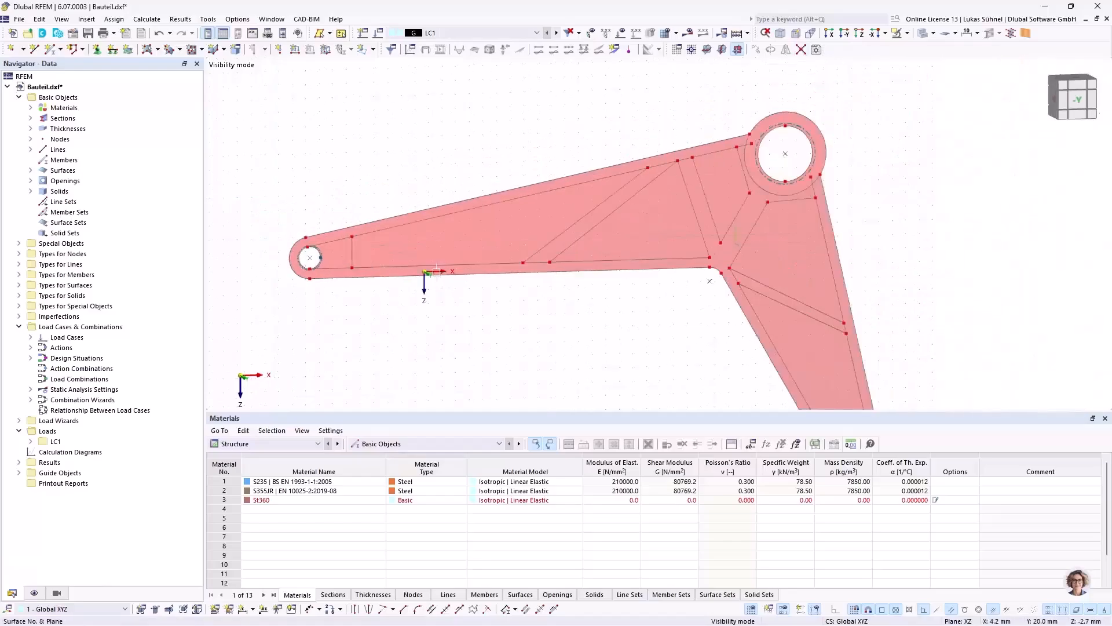
click(803, 50)
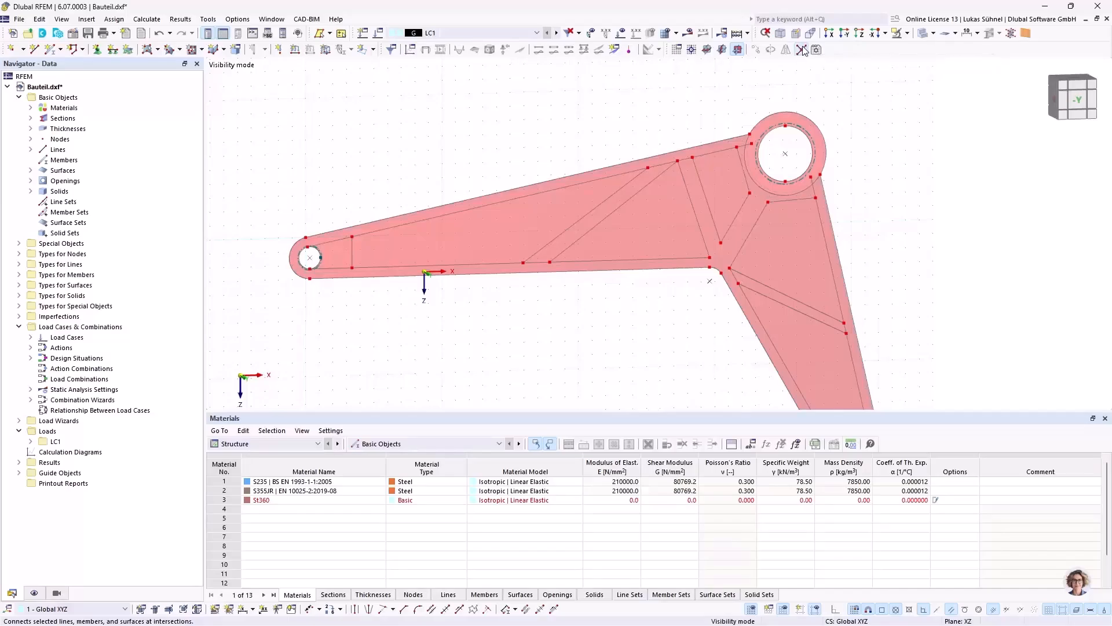
drag(347, 151, 720, 335)
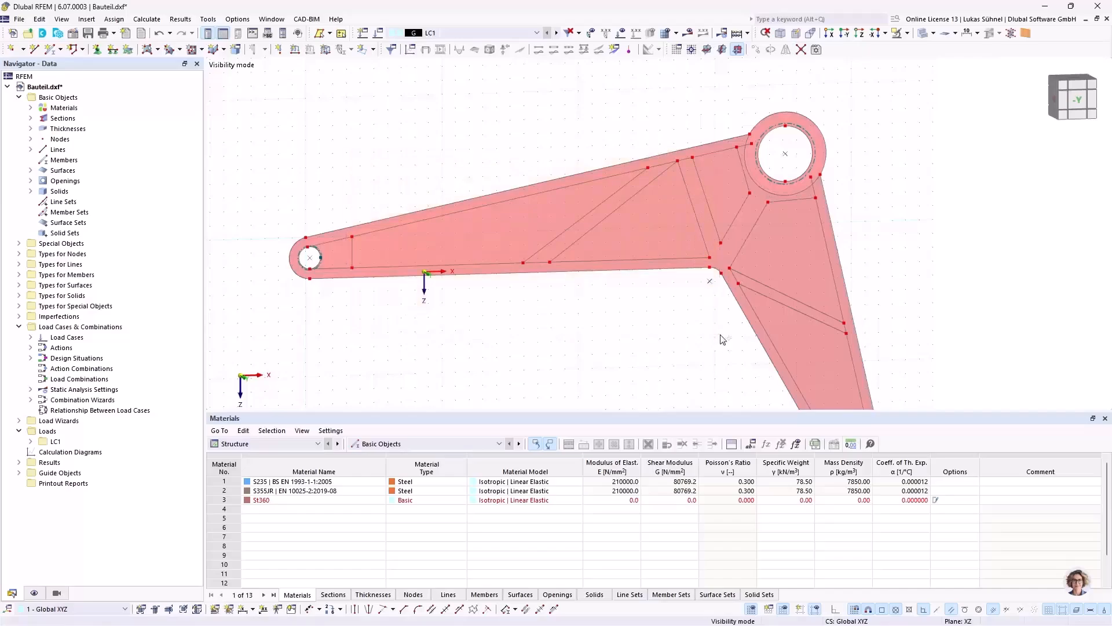
drag(672, 379, 949, 203)
drag(685, 74, 723, 136)
drag(988, 230, 914, 276)
scroll(695, 174, down, 8)
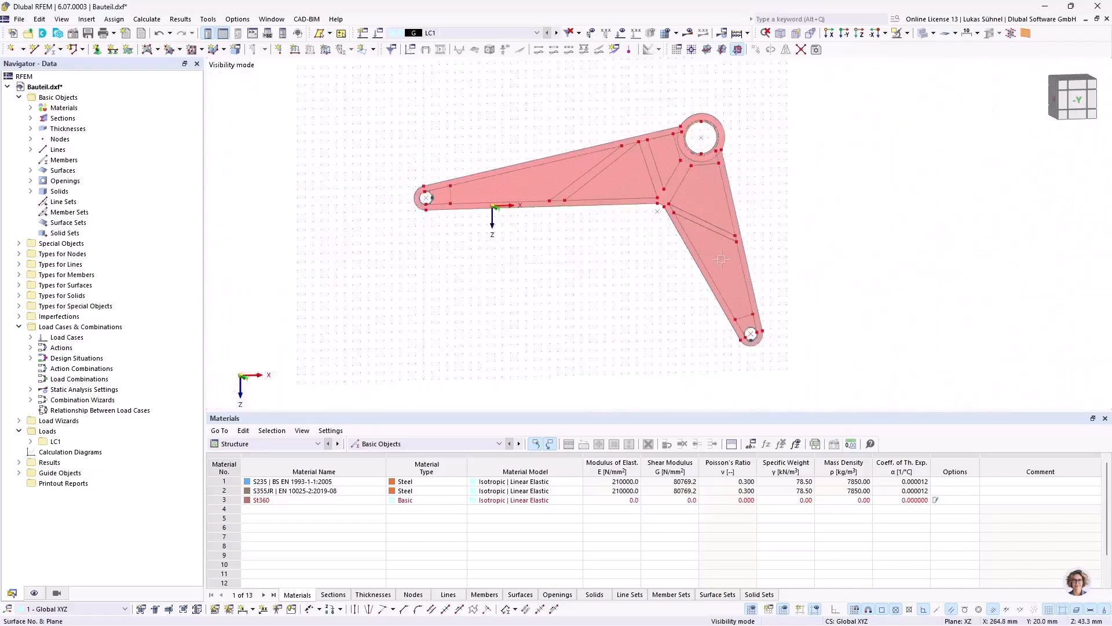
scroll(735, 332, up, 5)
drag(523, 244, 830, 317)
scroll(534, 241, down, 5)
drag(519, 241, 681, 191)
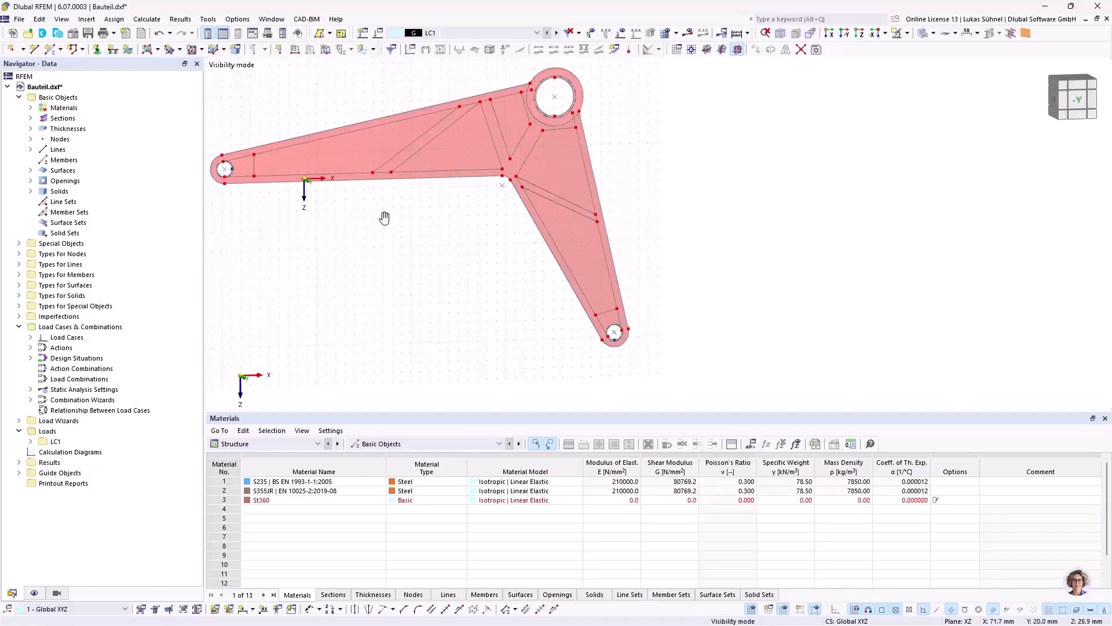
scroll(382, 211, up, 5)
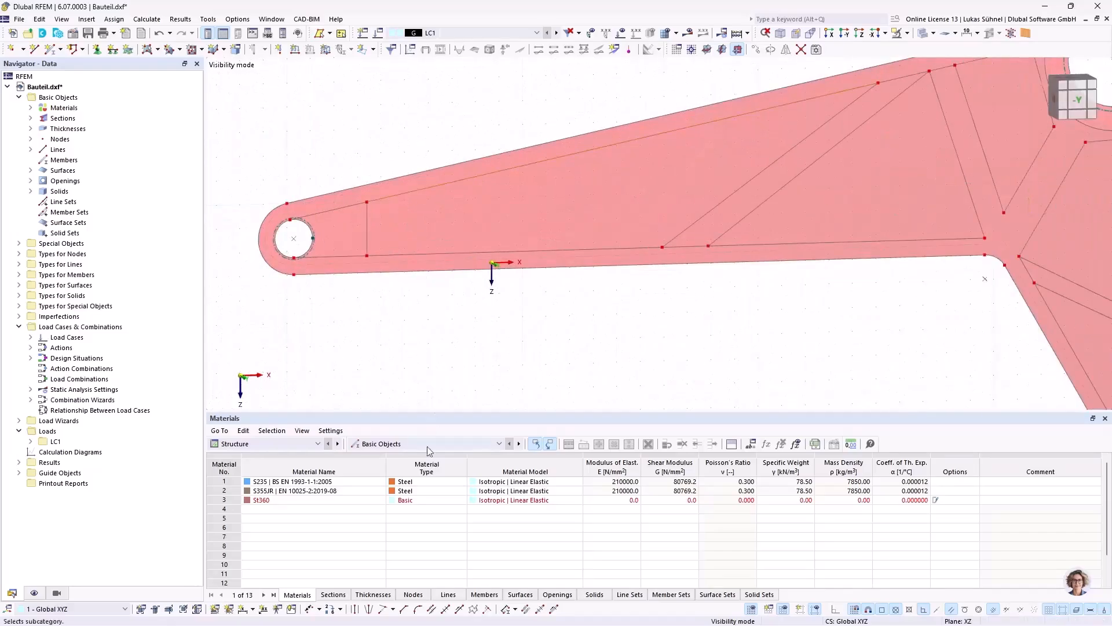
Step: Round the four corners of the pocket outline nearest the long arm's end hole with an 8 mm radius
click(418, 613)
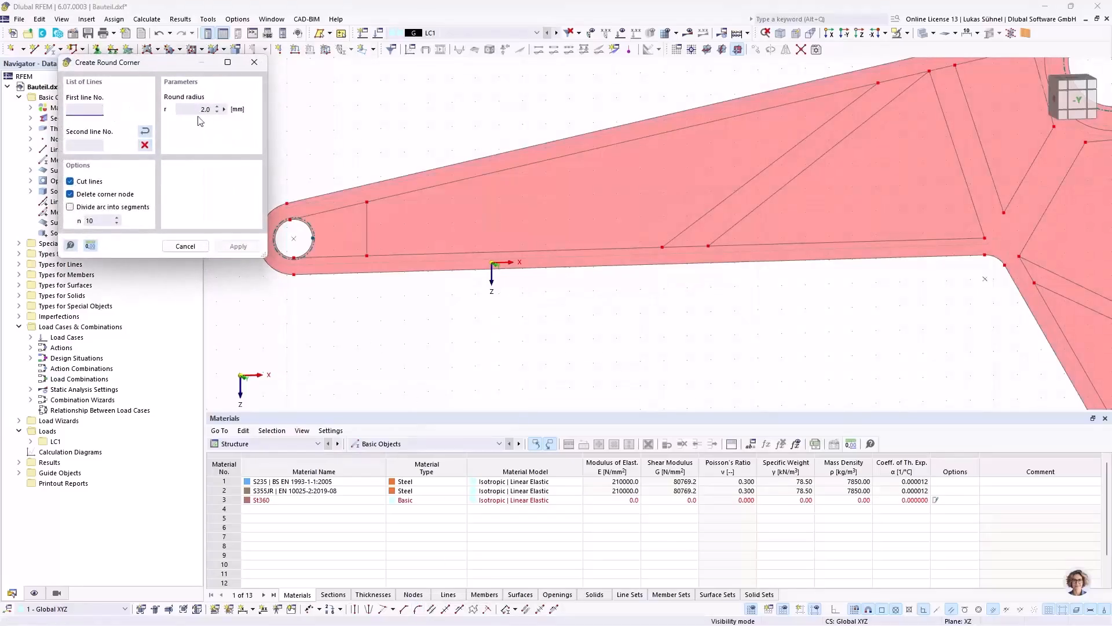
click(191, 108)
click(401, 254)
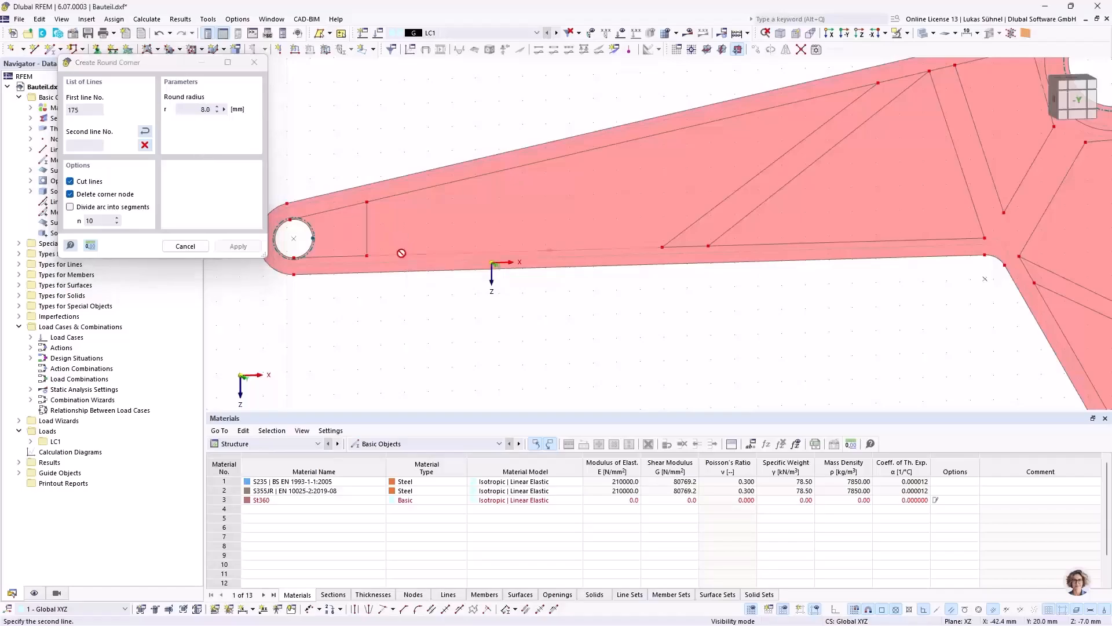
click(368, 239)
click(366, 220)
click(391, 199)
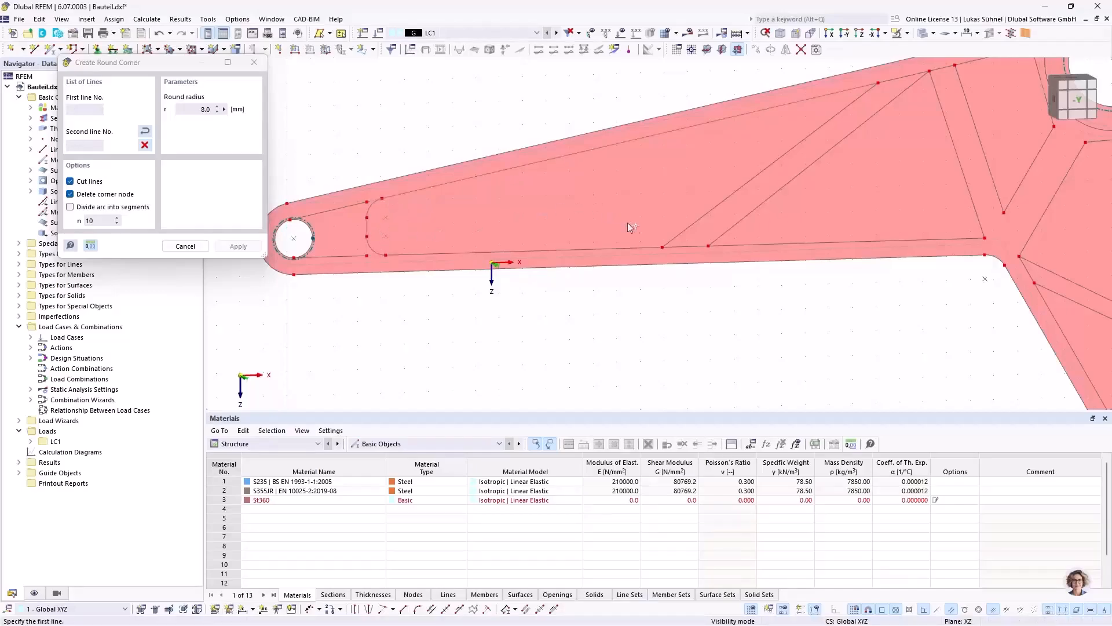
click(639, 247)
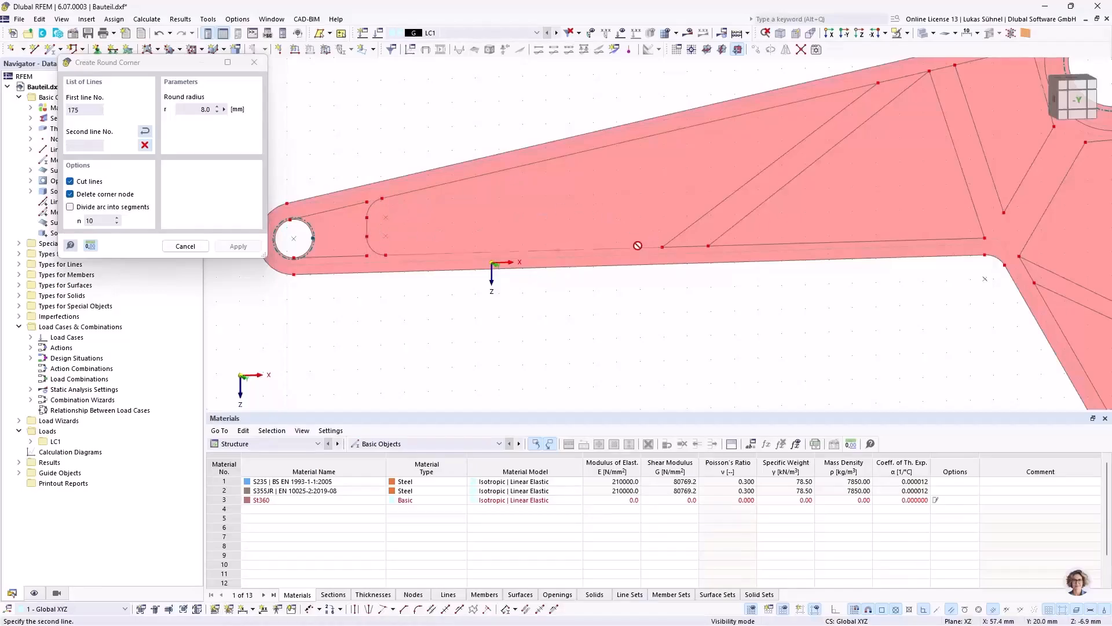
click(677, 238)
click(760, 176)
click(788, 109)
Step: Round the three corners of the triangular pocket outline at the wide end of the long arm with an 8 mm radius
click(759, 245)
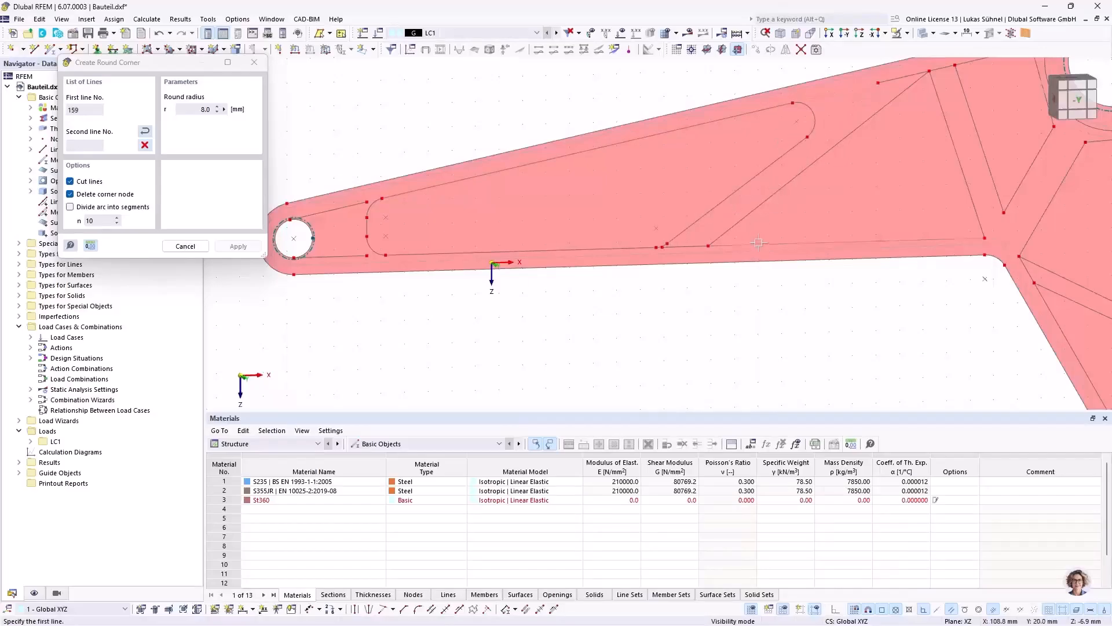
click(749, 215)
click(871, 117)
click(930, 105)
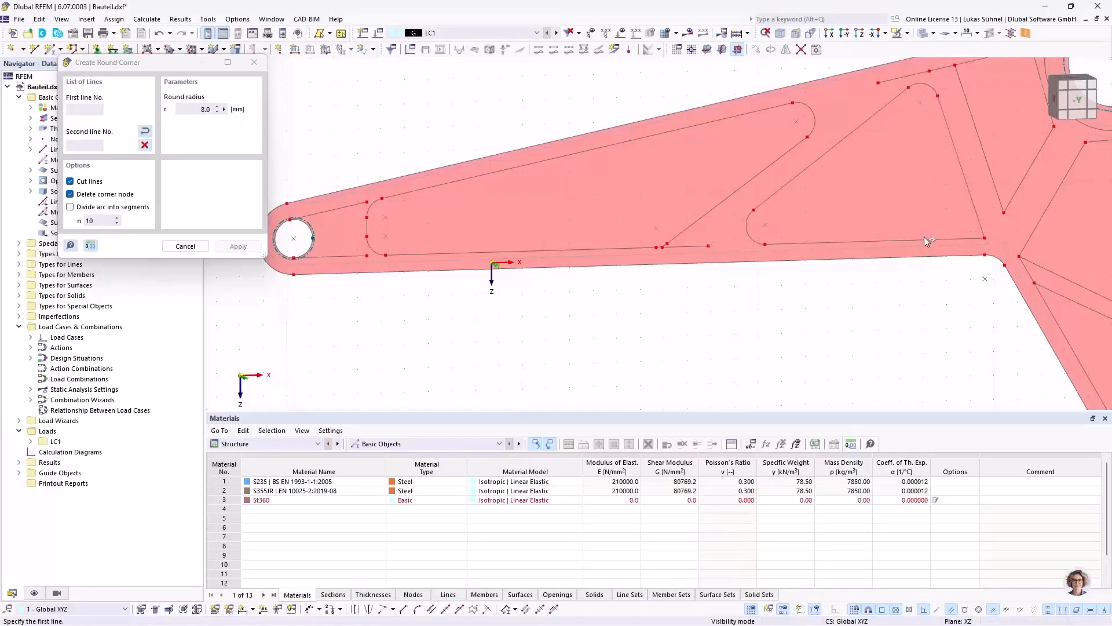
click(923, 239)
click(976, 203)
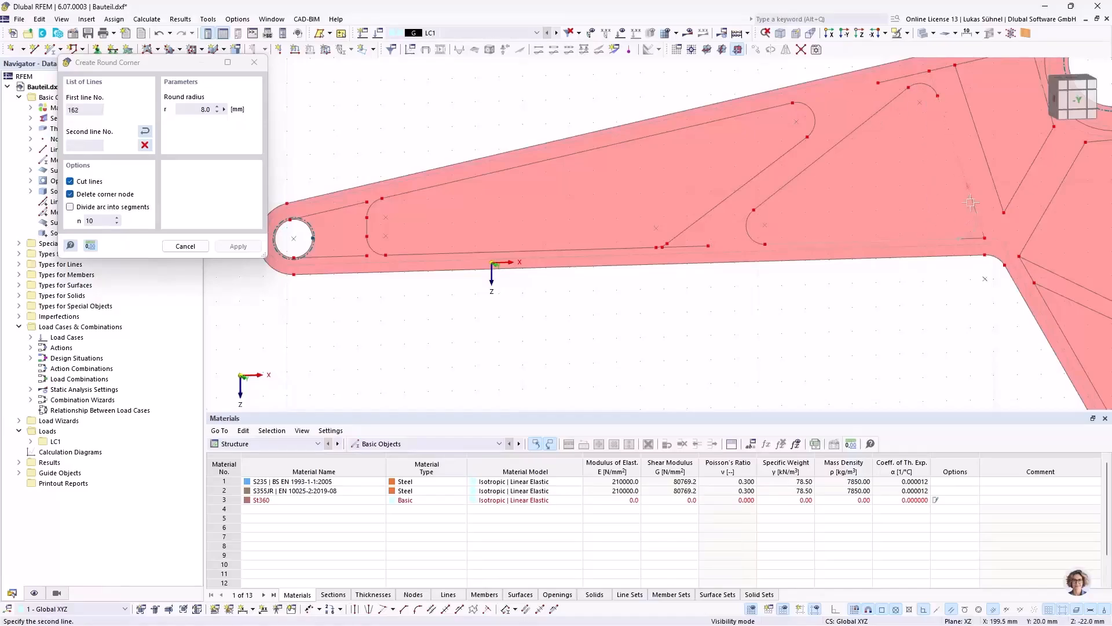
Step: Round the lower corner and the upper-left corner of the pocket outline left of the hub with an 8 mm radius
middle_drag(929, 299, 640, 325)
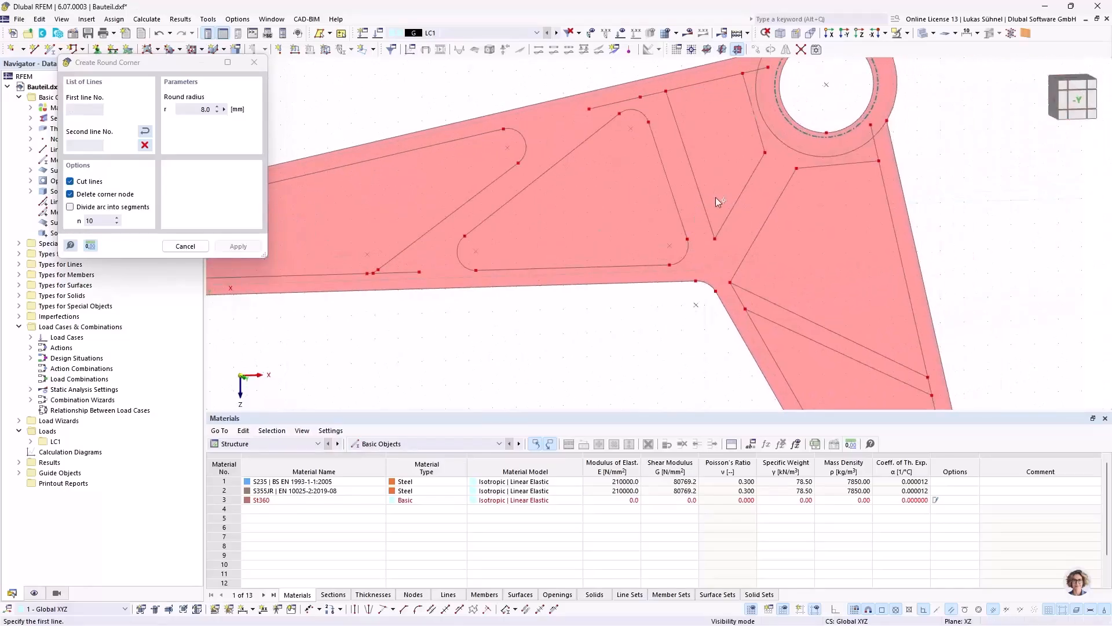
scroll(716, 197, up, 1)
click(696, 207)
click(732, 224)
middle_drag(729, 170, 726, 282)
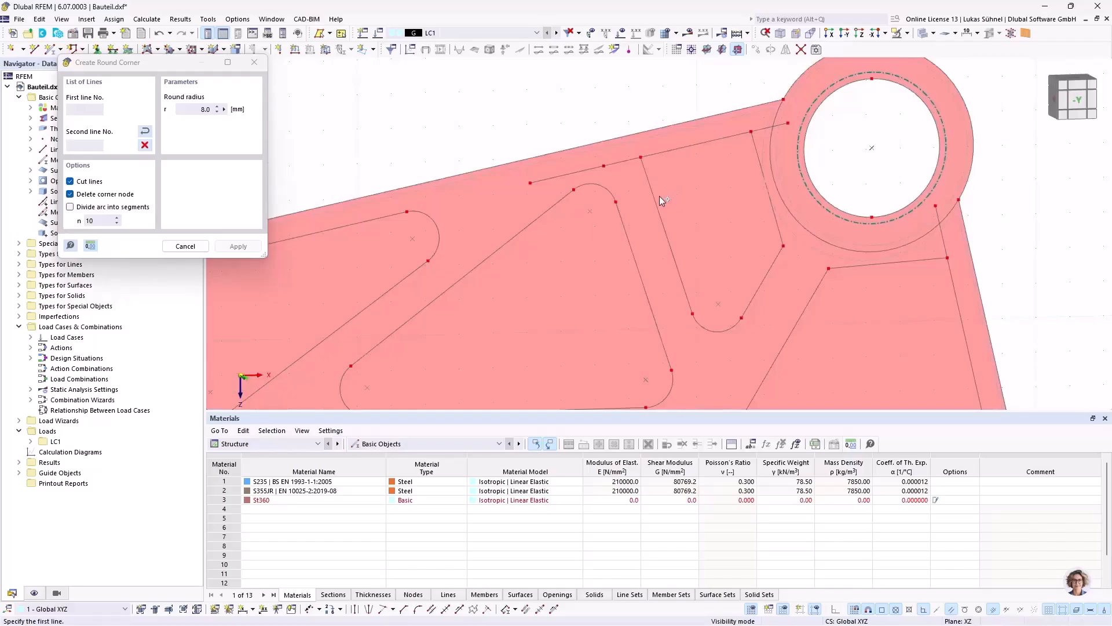
click(657, 200)
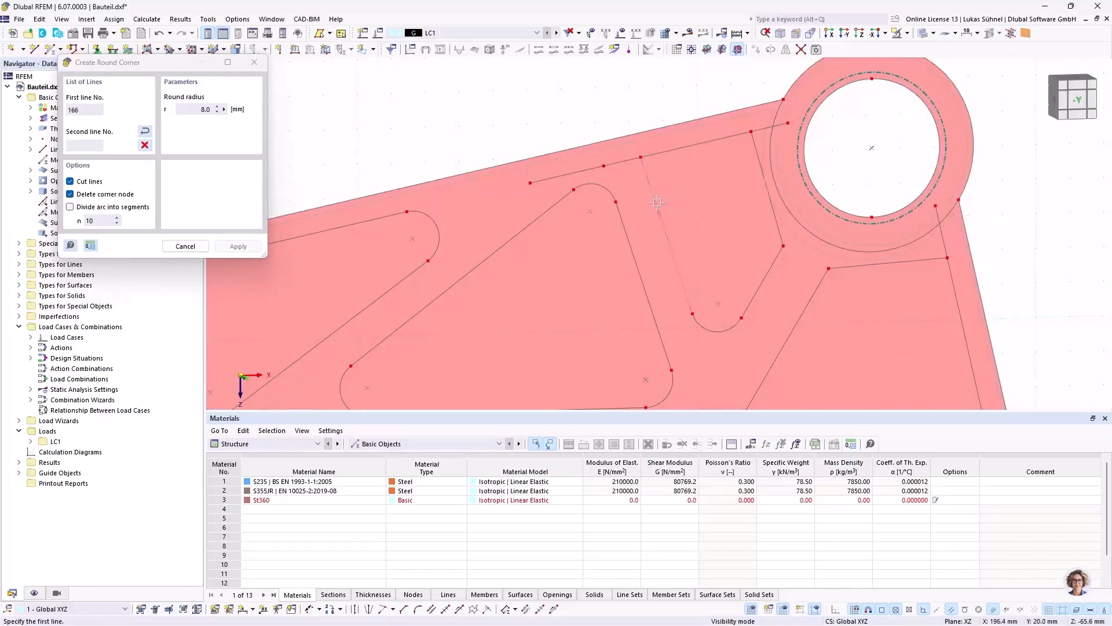
click(673, 152)
Step: Round the four corners of the pocket outline below the hub with an 8 mm radius
scroll(718, 203, down, 3)
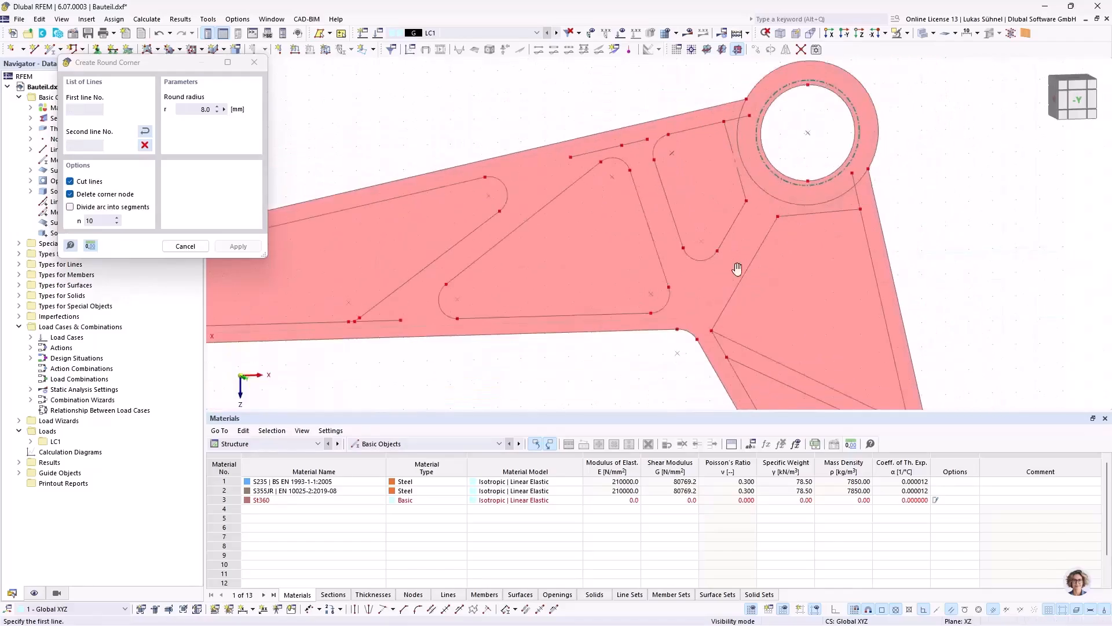
middle_drag(763, 331, 696, 230)
click(687, 245)
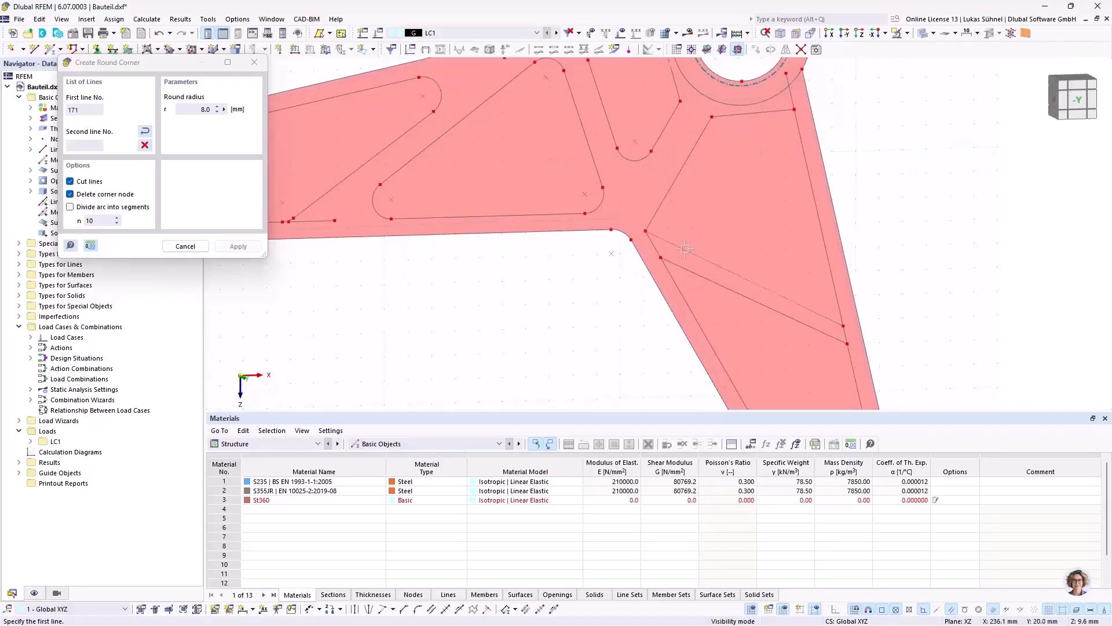
click(665, 197)
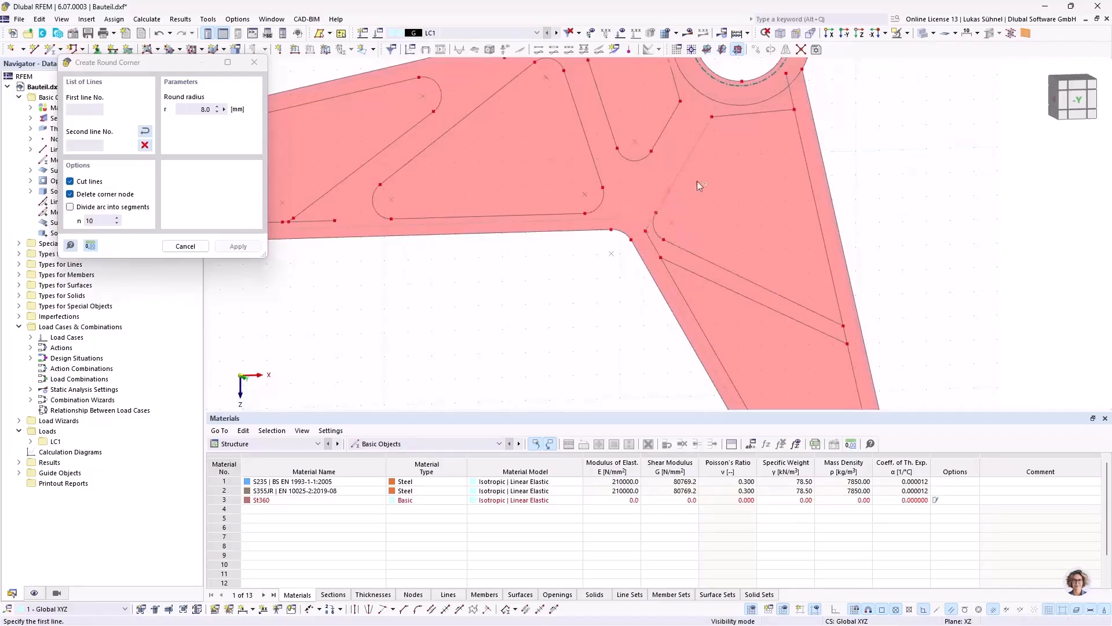
click(689, 149)
click(746, 112)
click(772, 116)
click(807, 162)
middle_drag(777, 166, 746, 122)
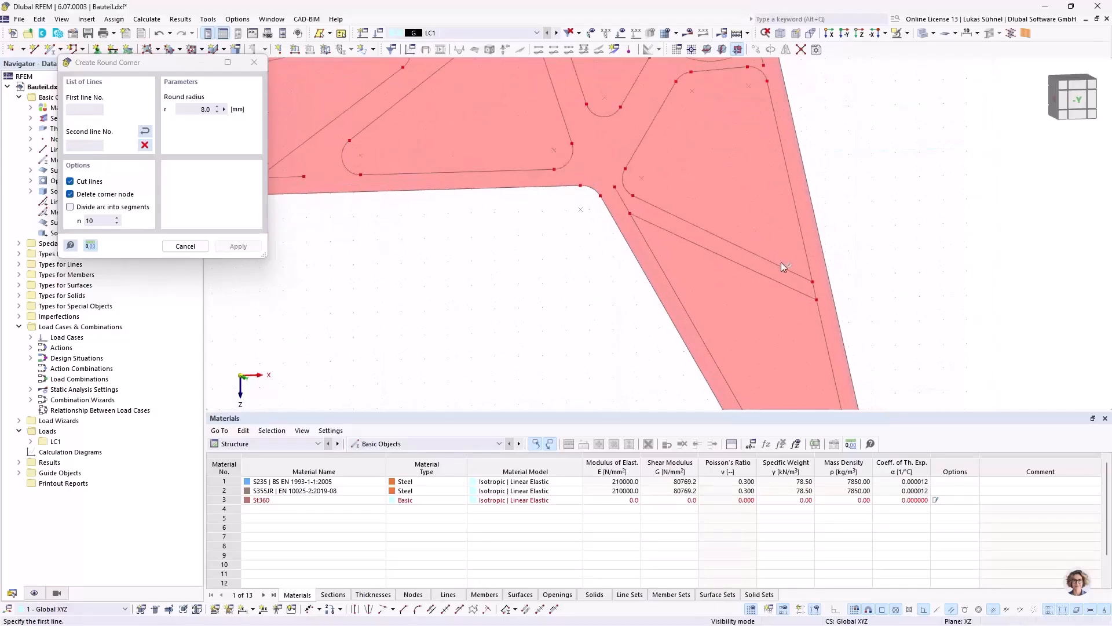
click(805, 259)
click(806, 259)
Step: Round the four corners of the short arm's lower pocket outline with an 8 mm radius, then leave corner rounding
middle_drag(786, 329, 743, 249)
click(642, 224)
click(731, 201)
click(778, 255)
middle_drag(703, 222, 606, 60)
scroll(702, 287, up, 3)
click(681, 283)
click(639, 260)
click(708, 275)
click(741, 249)
right_click(809, 209)
scroll(758, 263, down, 5)
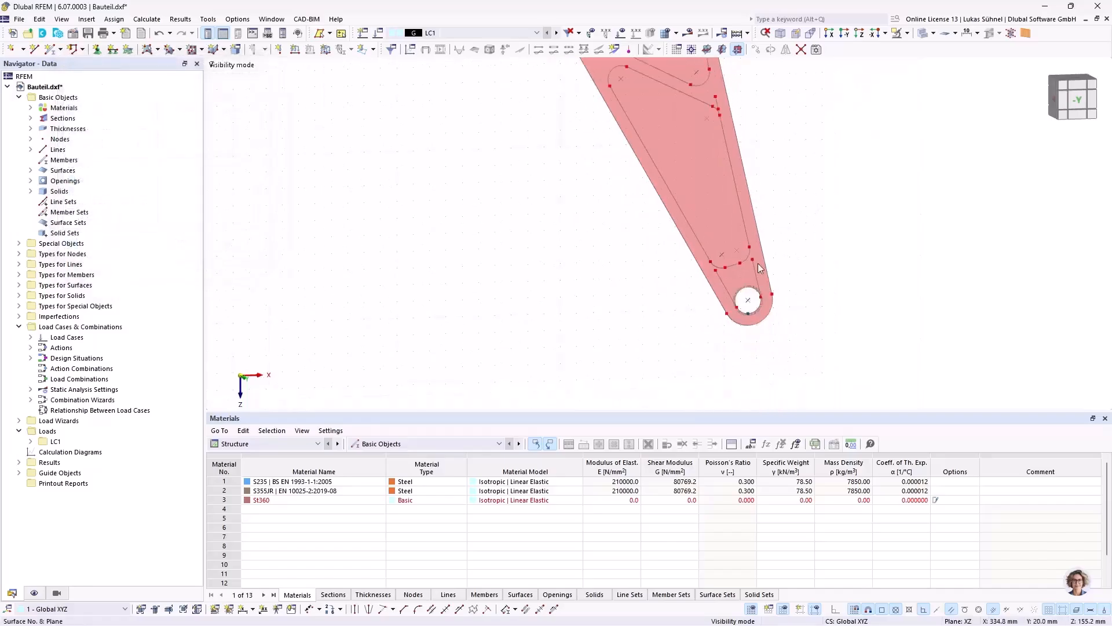
Step: Close the pocket left of the hub with an arc via edge nodes and radius joining X = 224.4, Z = -85.7 and X = 233.8, Z = -52.4 mm
middle_drag(631, 174, 666, 358)
scroll(634, 176, up, 5)
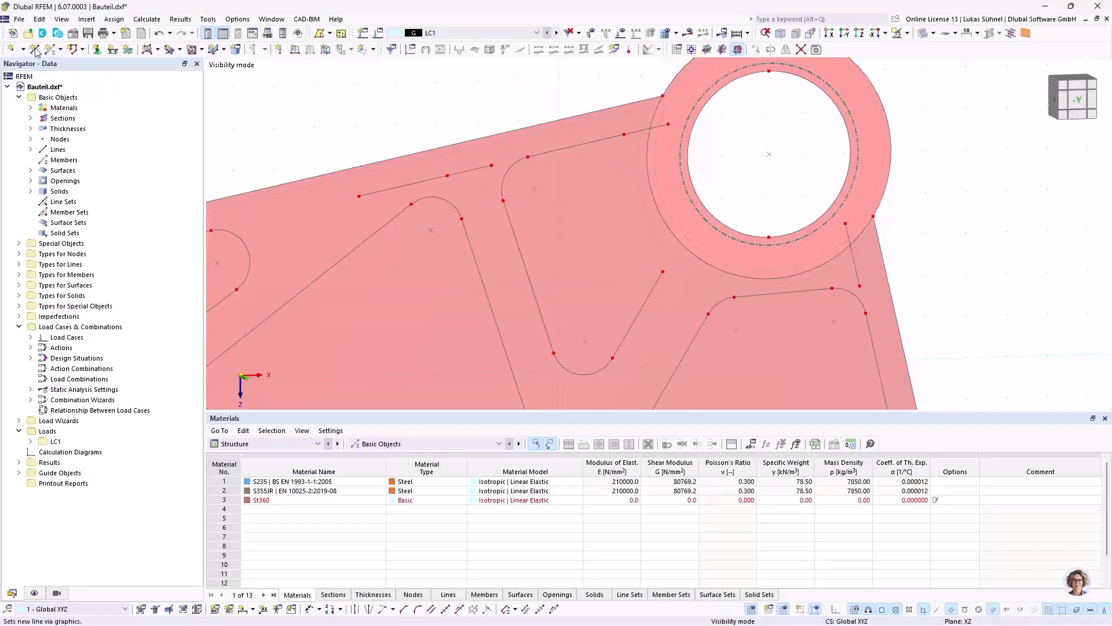
click(129, 128)
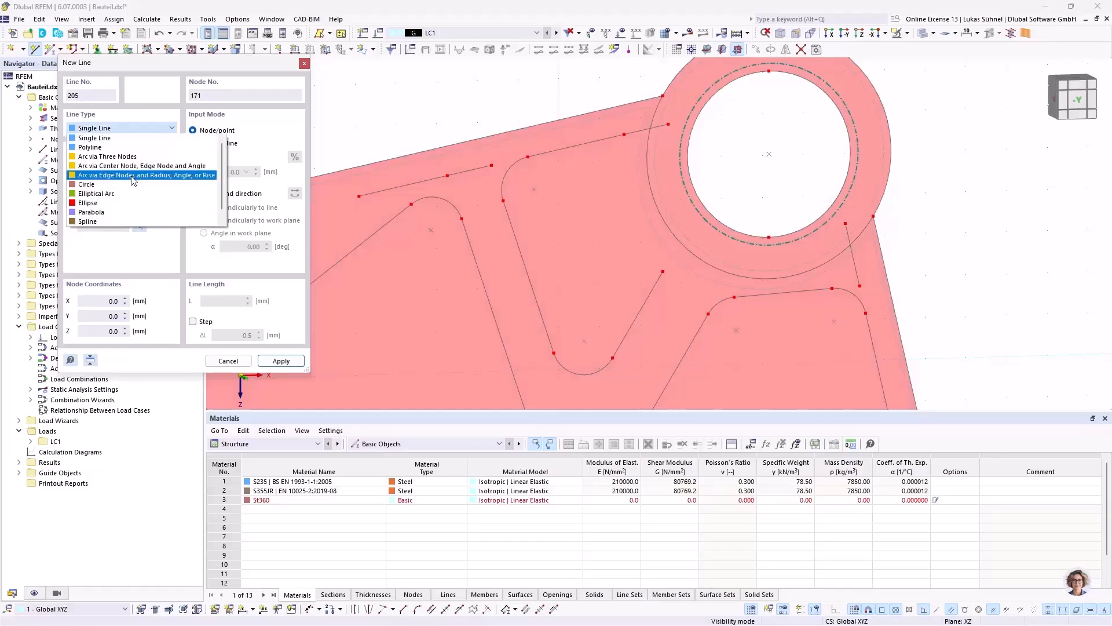
click(133, 176)
scroll(614, 138, up, 3)
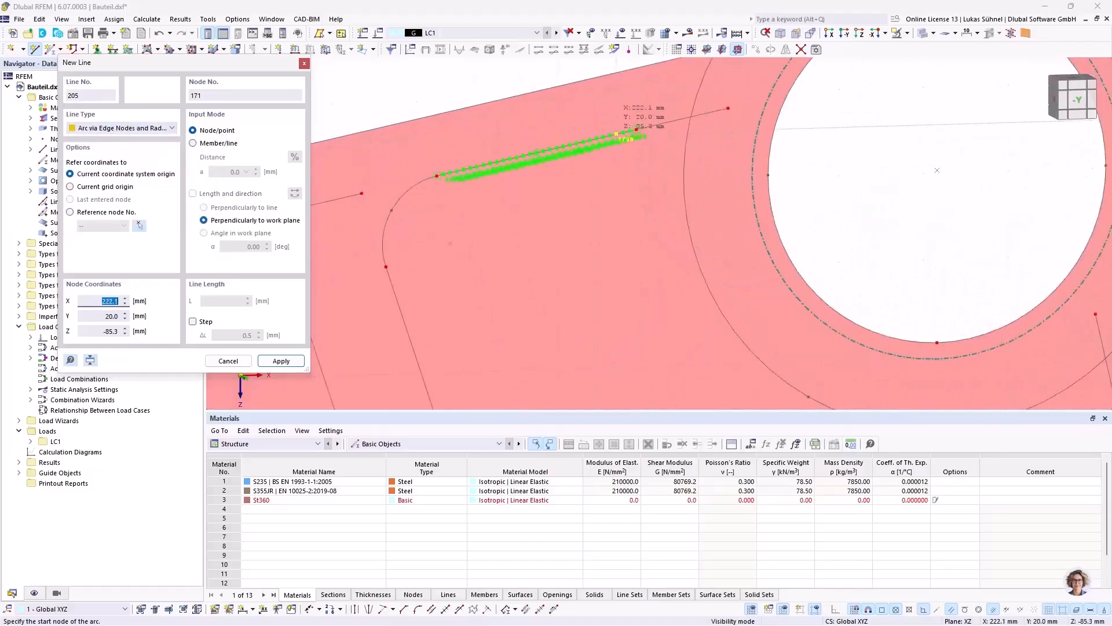
scroll(619, 134, up, 2)
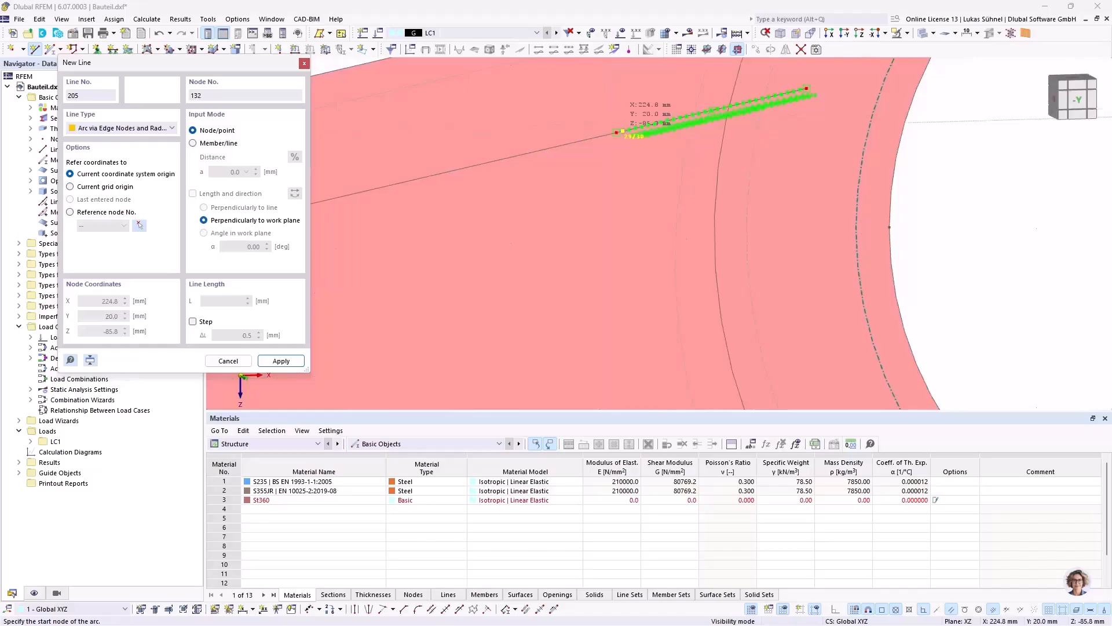
click(617, 133)
scroll(616, 133, down, 6)
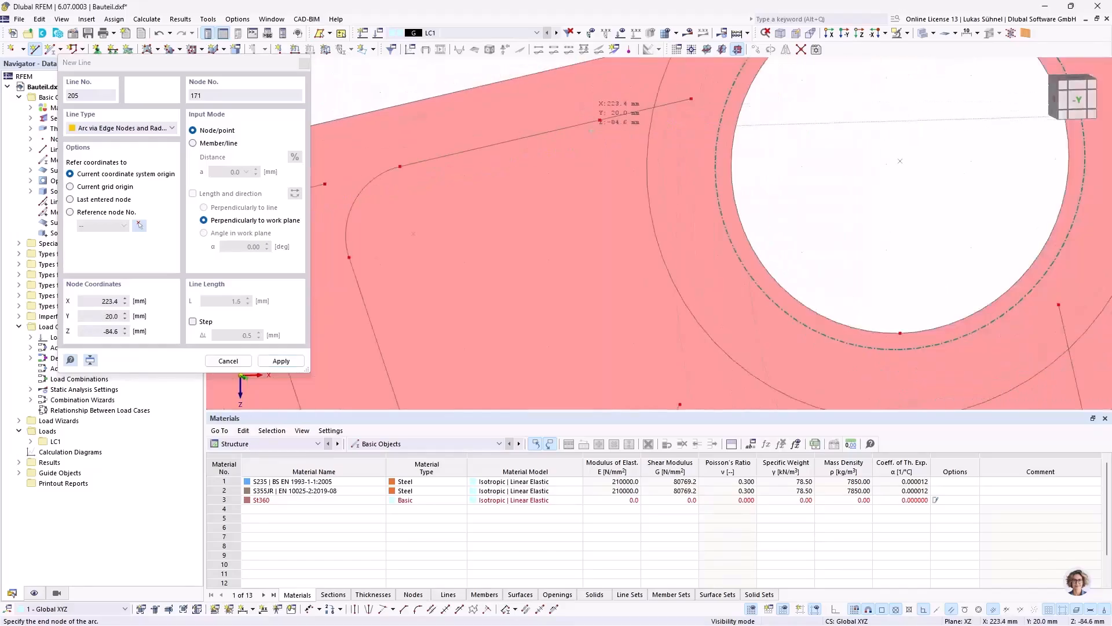
scroll(649, 289, up, 6)
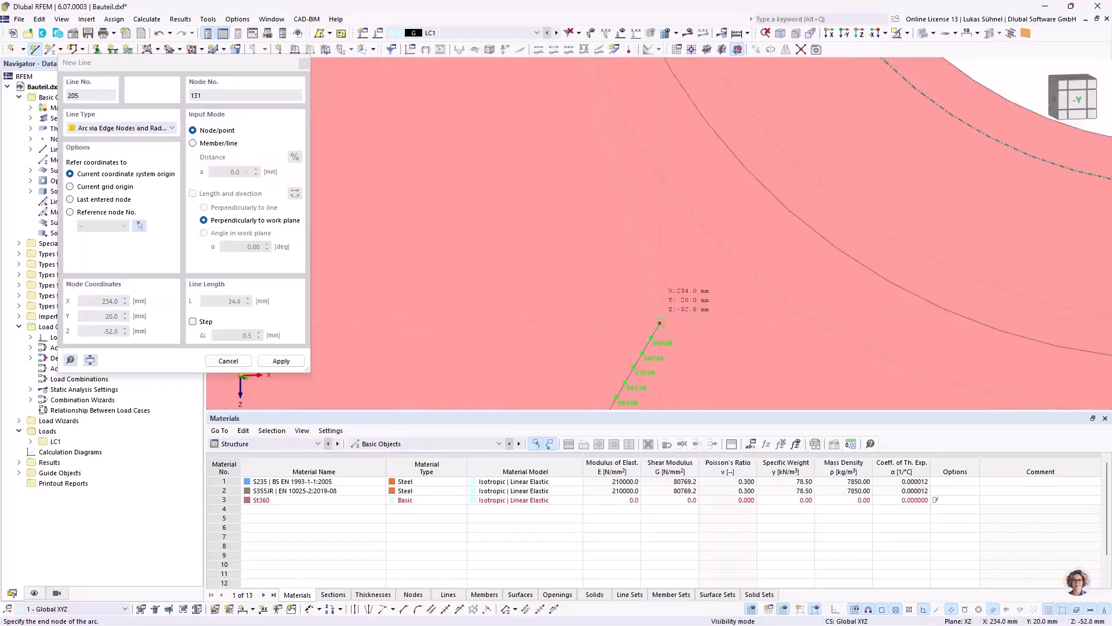
scroll(688, 323, up, 2)
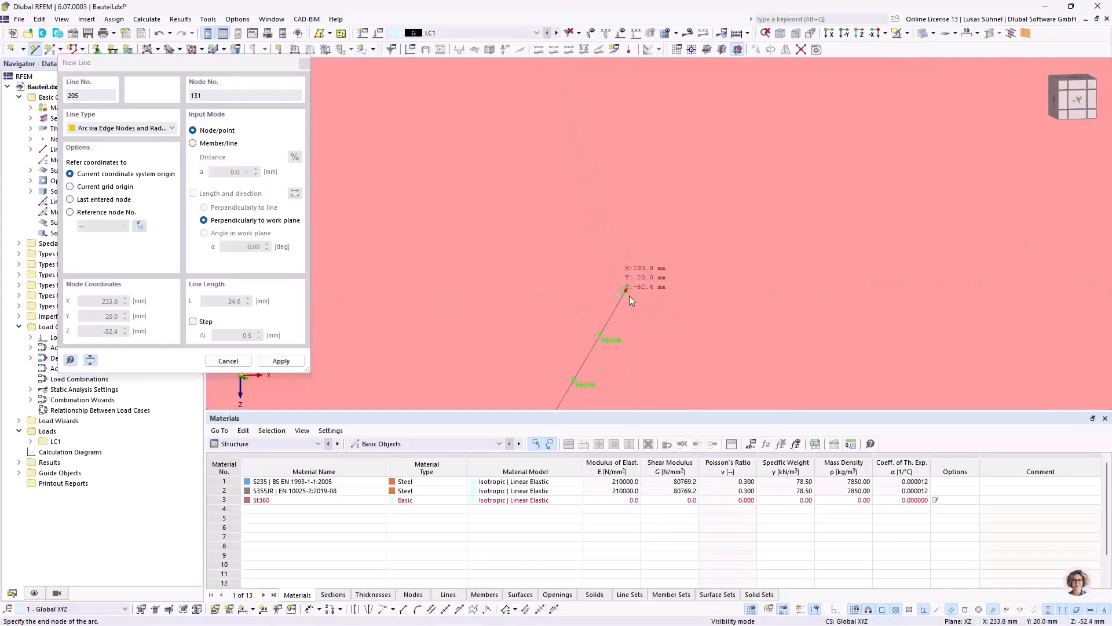
click(641, 333)
scroll(640, 332, down, 5)
middle_drag(581, 208, 590, 392)
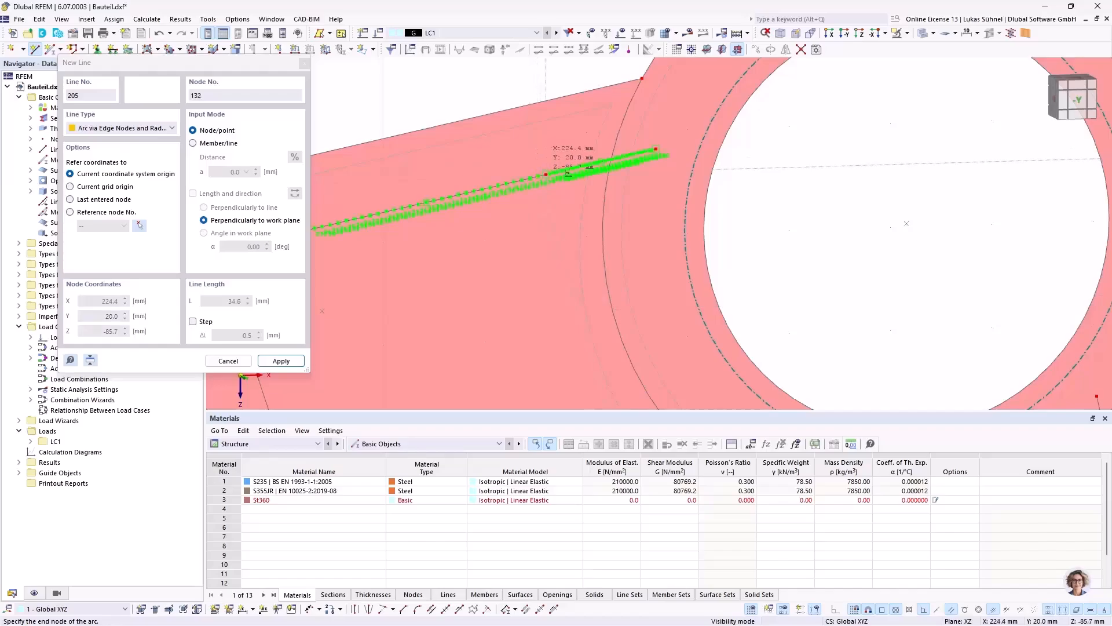
click(546, 179)
scroll(747, 226, down, 3)
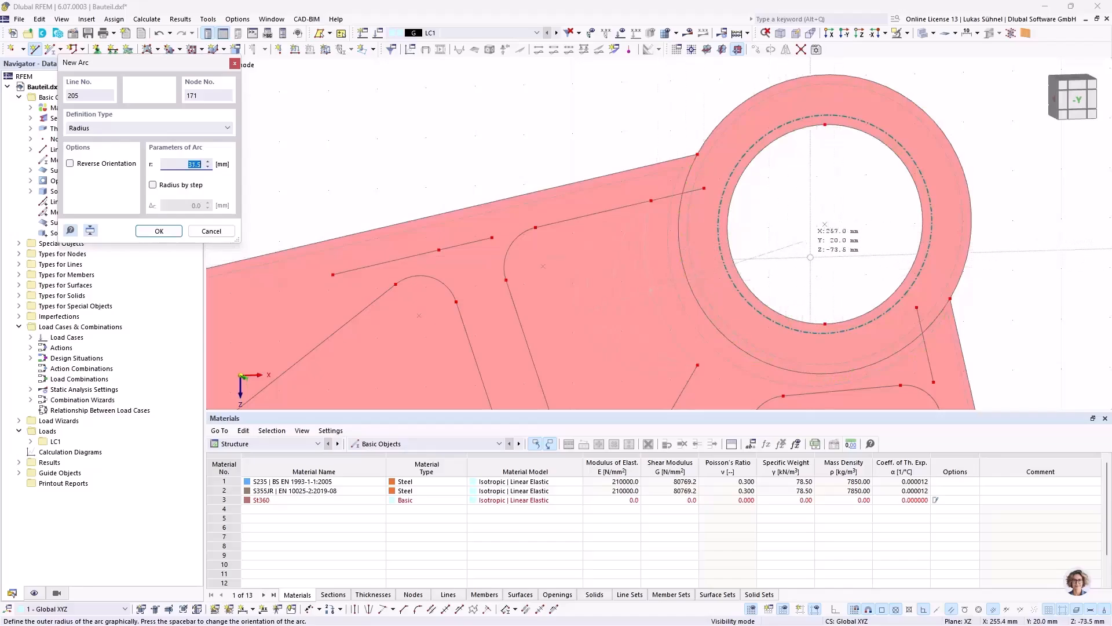
key(Escape)
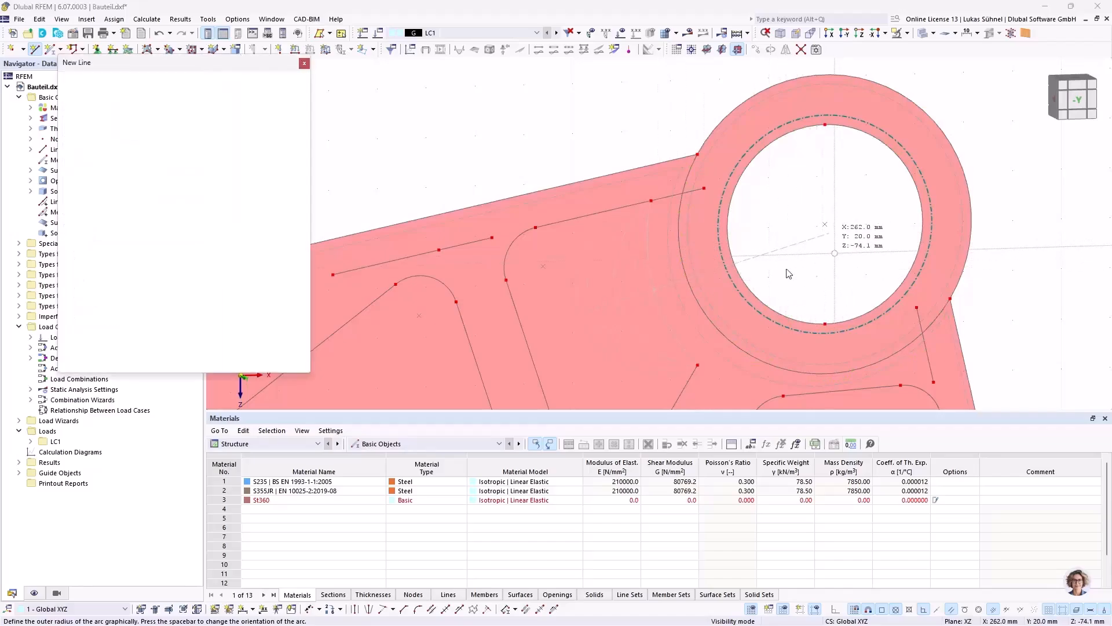
key(Escape)
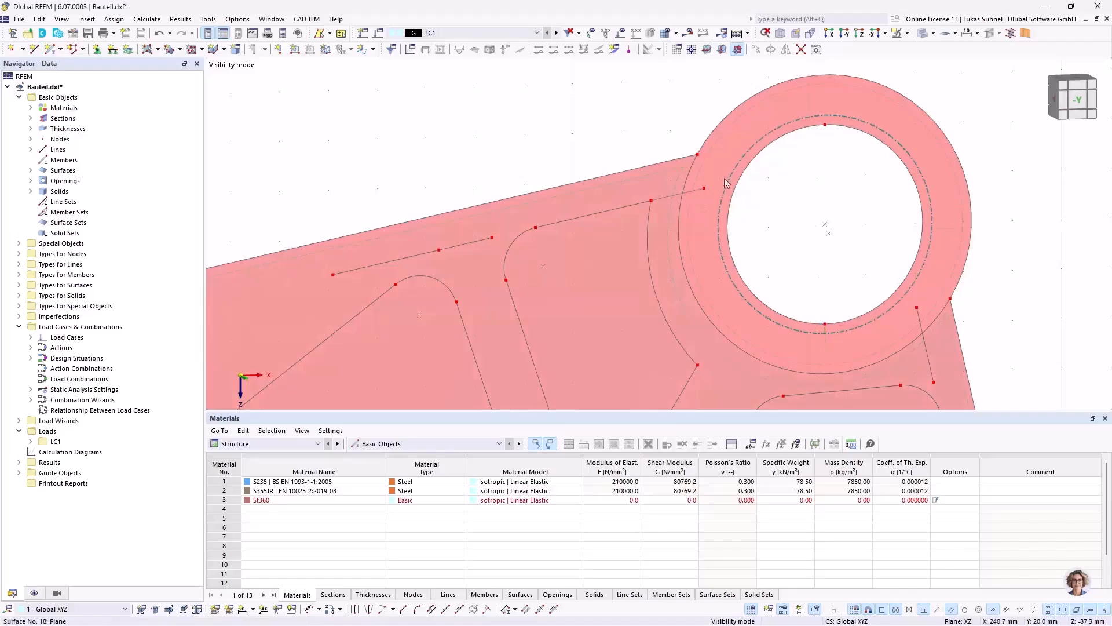
Step: Delete the leftover offset line pieces and stray nodes along the long arm's upper edge, from the hub to the first pocket
scroll(686, 153, down, 2)
scroll(687, 156, up, 2)
click(695, 162)
key(Delete)
click(441, 221)
key(Delete)
click(377, 235)
key(Delete)
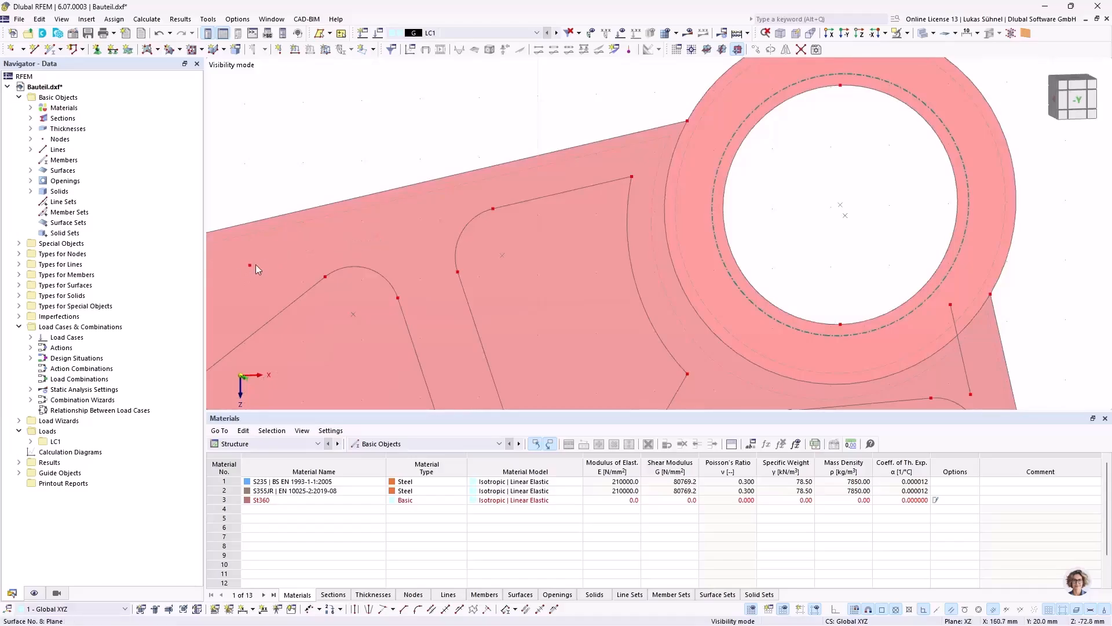
click(250, 265)
key(Delete)
Step: Delete the leftover line piece and its nodes between the two long-arm pockets along the lower edge
middle_drag(280, 255, 690, 158)
scroll(691, 158, down, 3)
middle_drag(437, 241, 612, 165)
scroll(654, 296, up, 4)
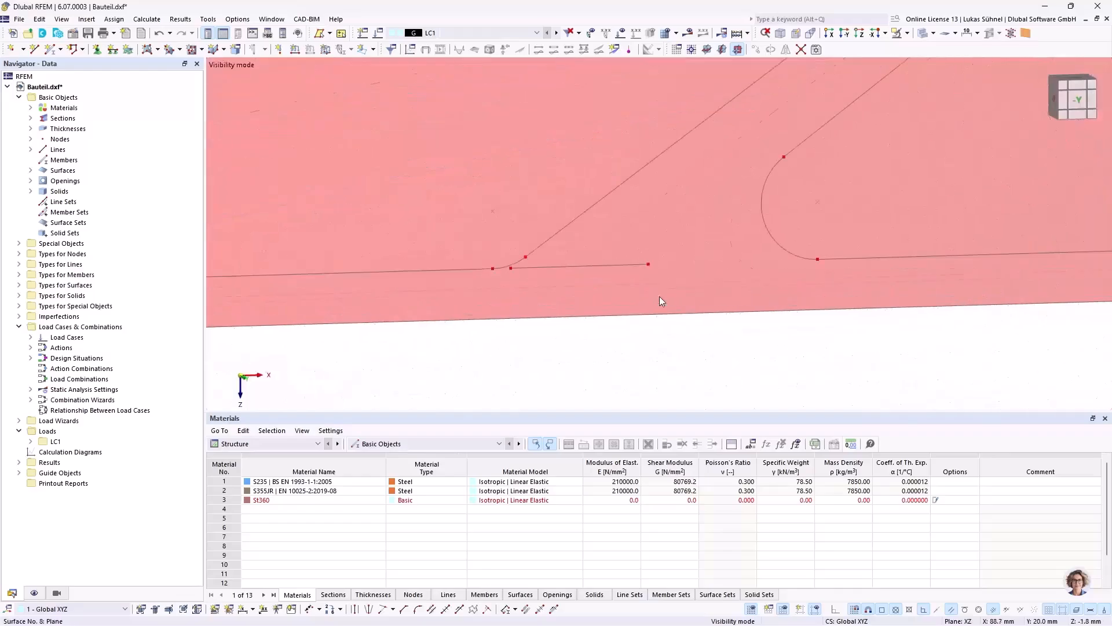
click(649, 265)
key(Delete)
scroll(513, 261, up, 4)
middle_drag(515, 252, 502, 207)
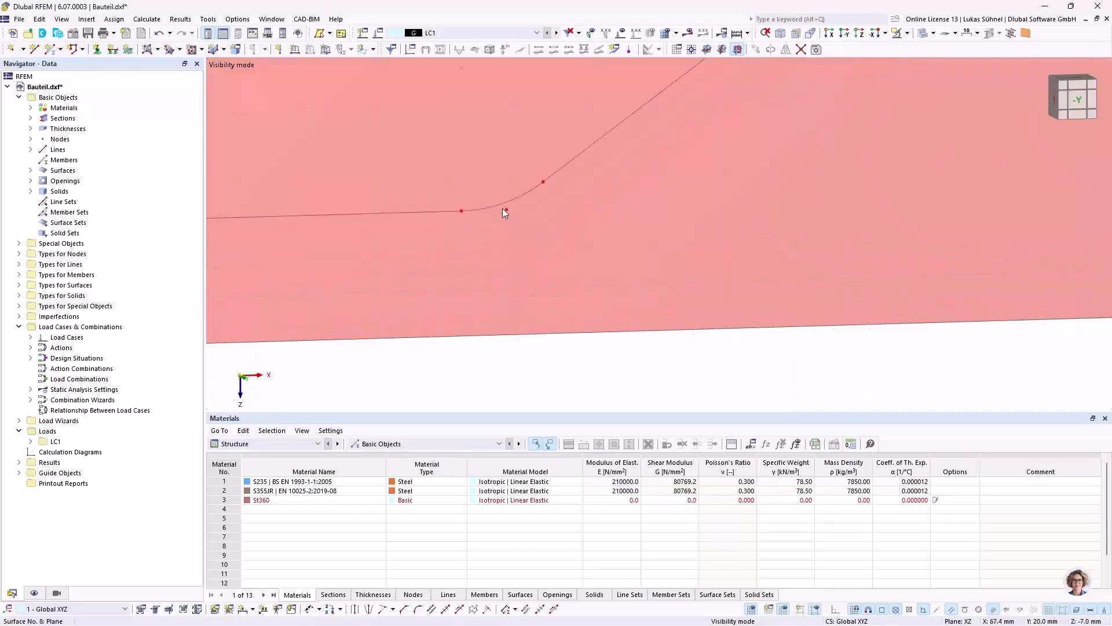
scroll(764, 261, down, 6)
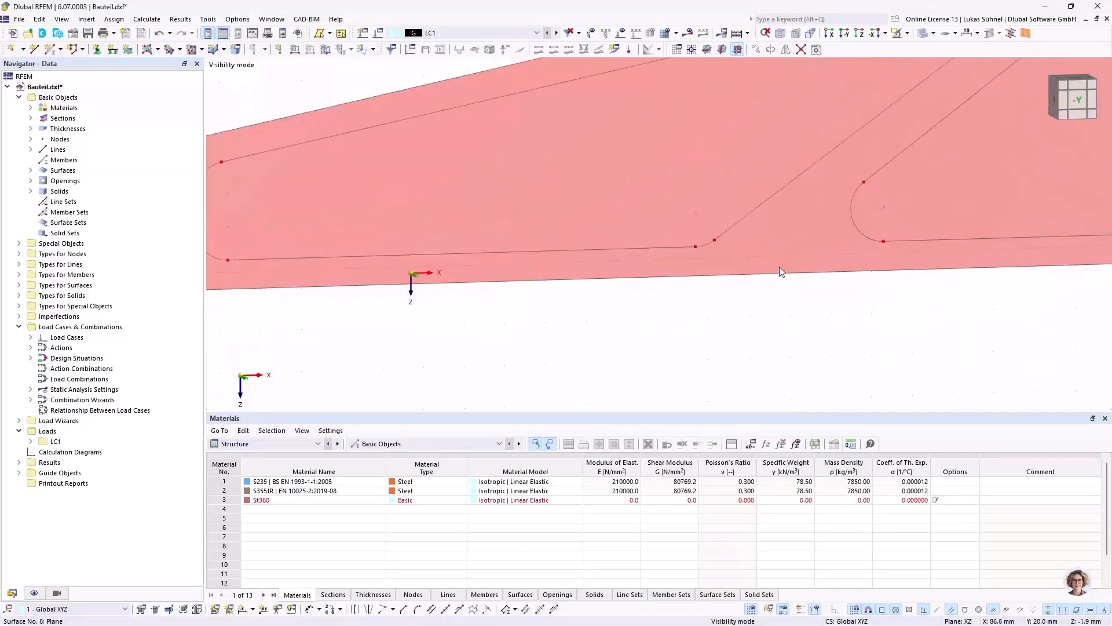
Step: Delete the end nodes of the two leftover lines between the long arm's end hole and the first pocket
scroll(779, 270, down, 3)
scroll(495, 254, up, 4)
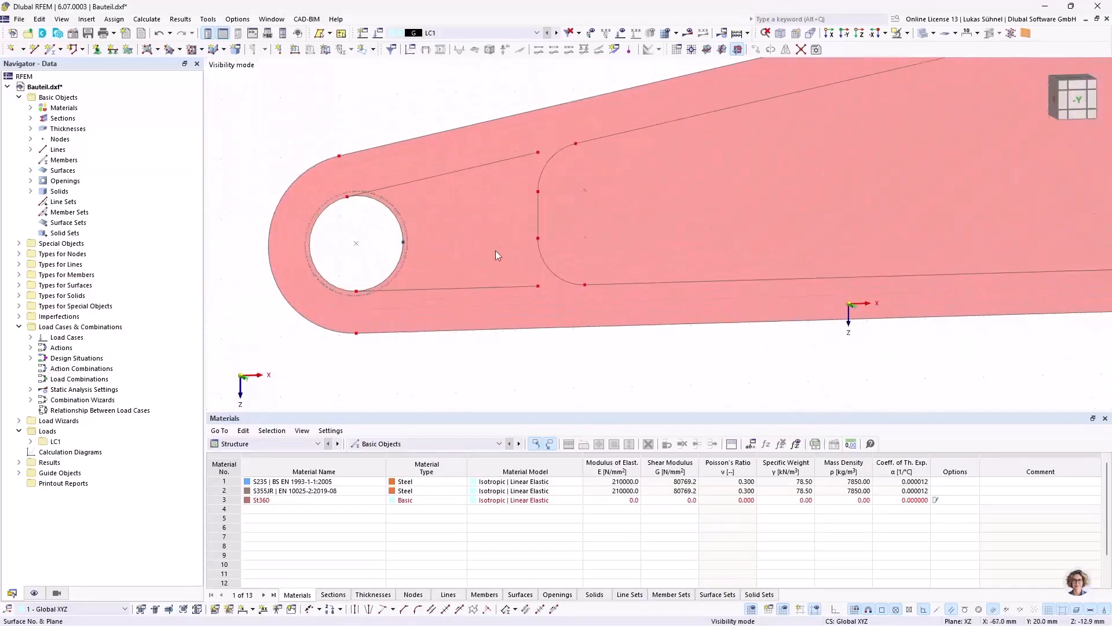
click(536, 286)
key(Delete)
click(534, 155)
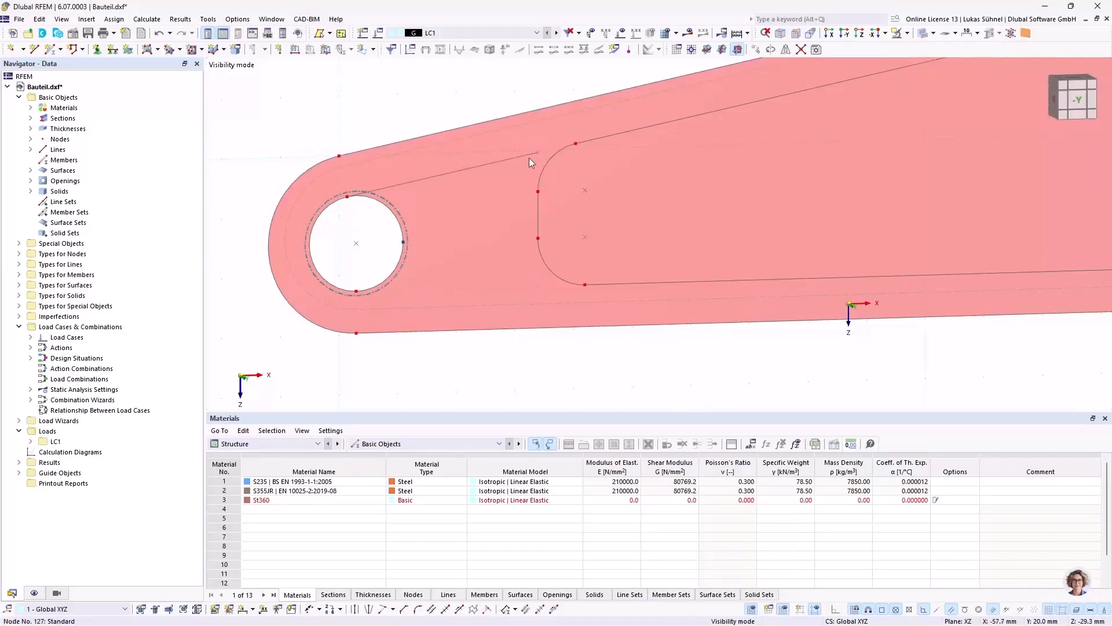
key(Delete)
Step: Delete the leftover offset line piece between the hub ring and the upper-right corner of the pocket below it
scroll(305, 161, down, 1)
scroll(306, 161, down, 3)
scroll(603, 124, up, 5)
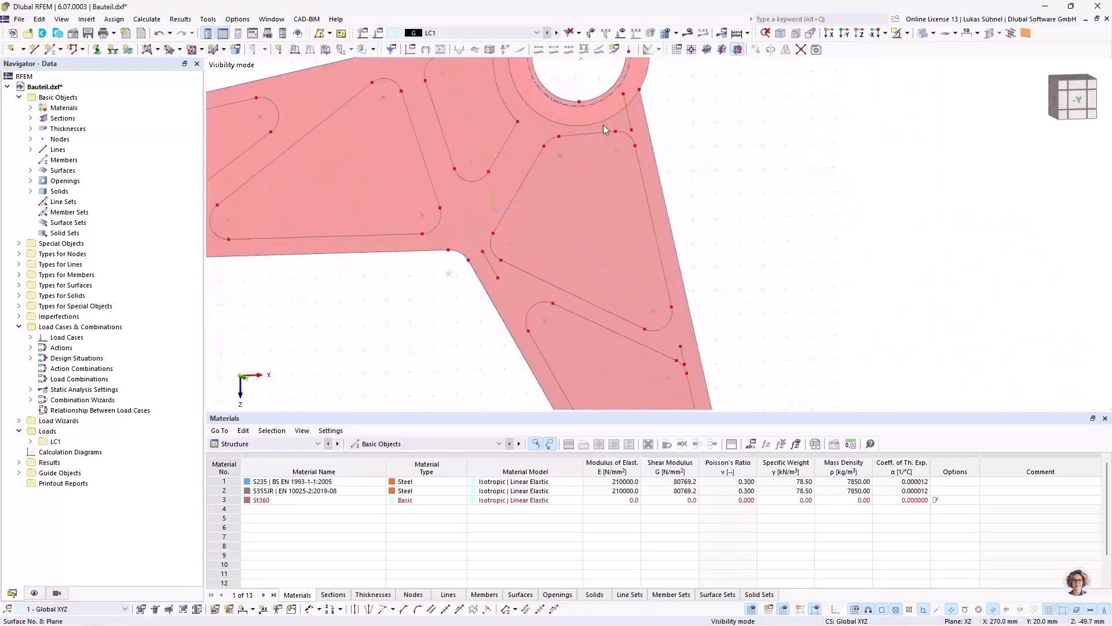
scroll(629, 95, up, 6)
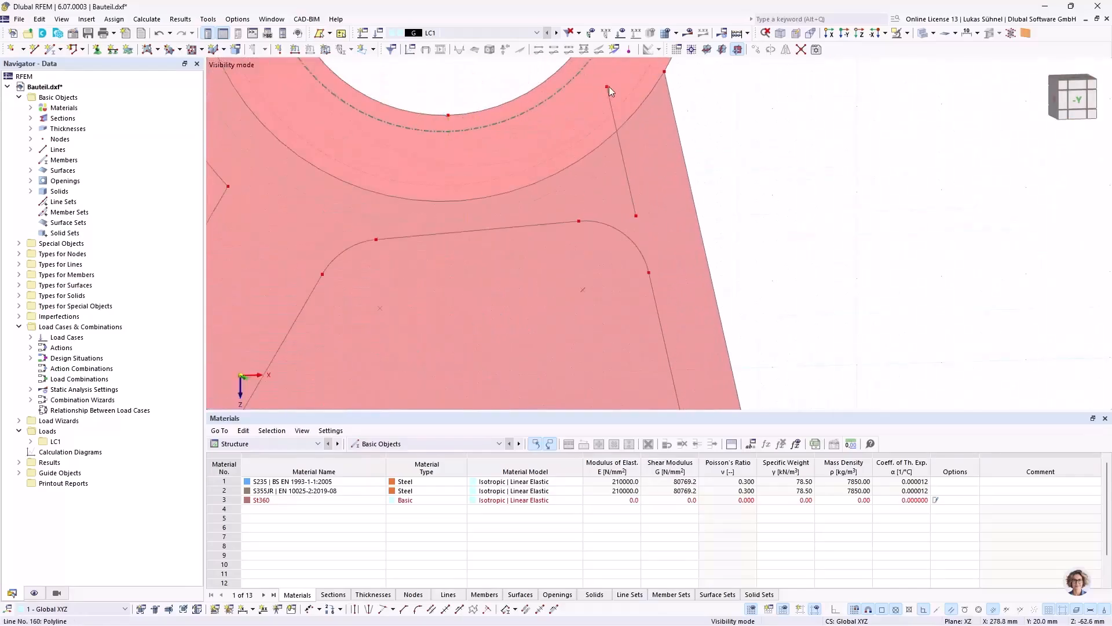
click(636, 215)
key(Delete)
Step: Delete the leftover line pieces and stray nodes beside the inner bend and between the two pockets along the short arm's outer edge
scroll(559, 113, down, 3)
scroll(476, 249, up, 6)
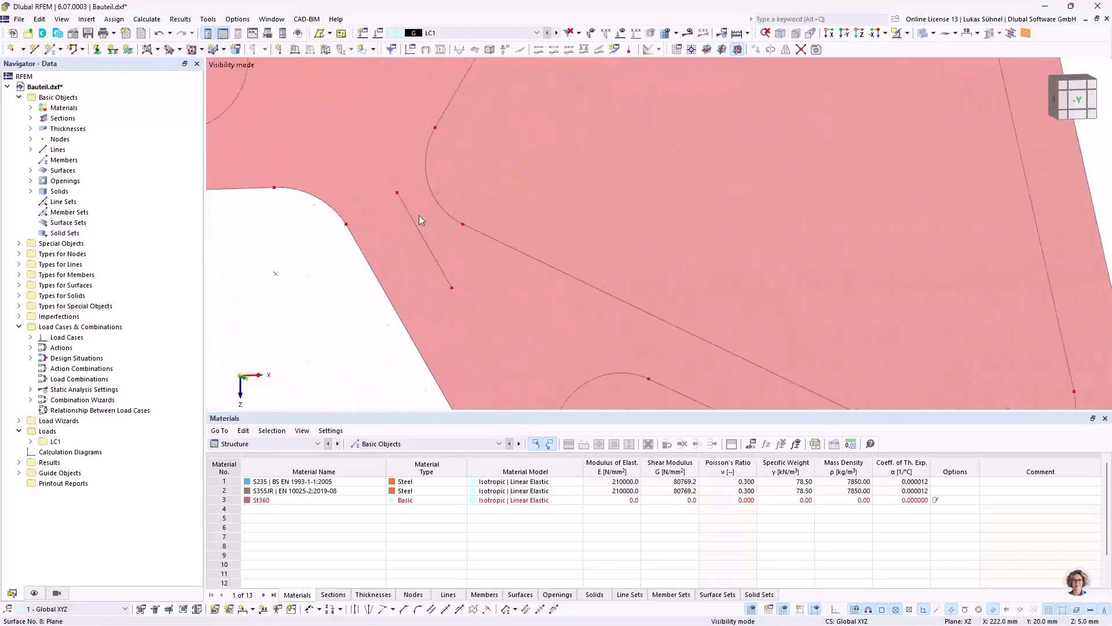
click(400, 190)
key(Delete)
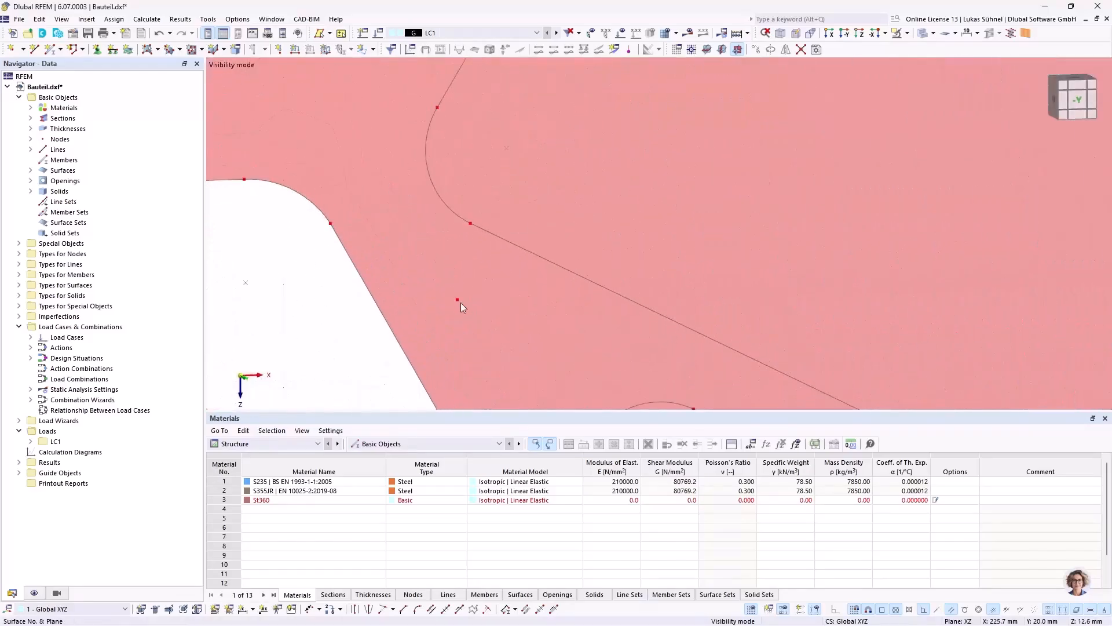
scroll(460, 298, down, 3)
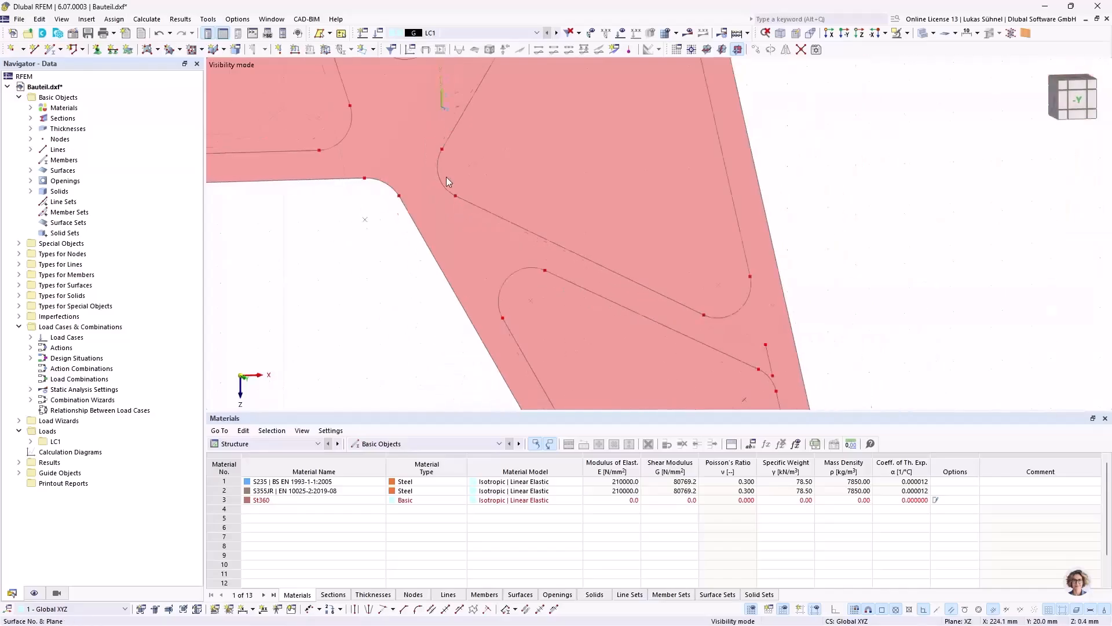
scroll(605, 270, up, 4)
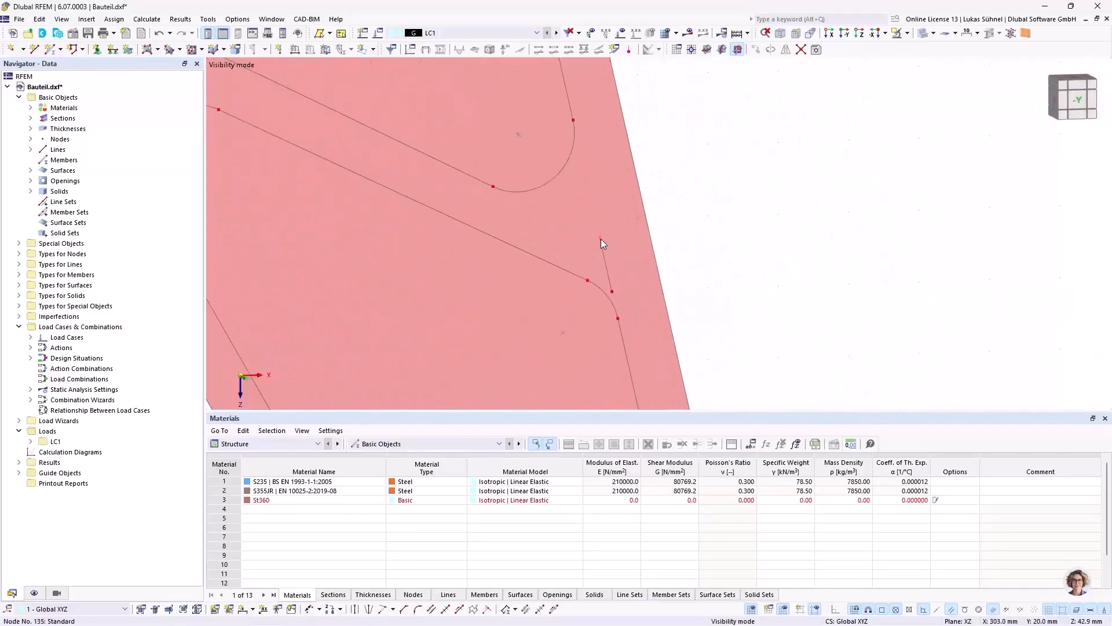
scroll(613, 290, down, 4)
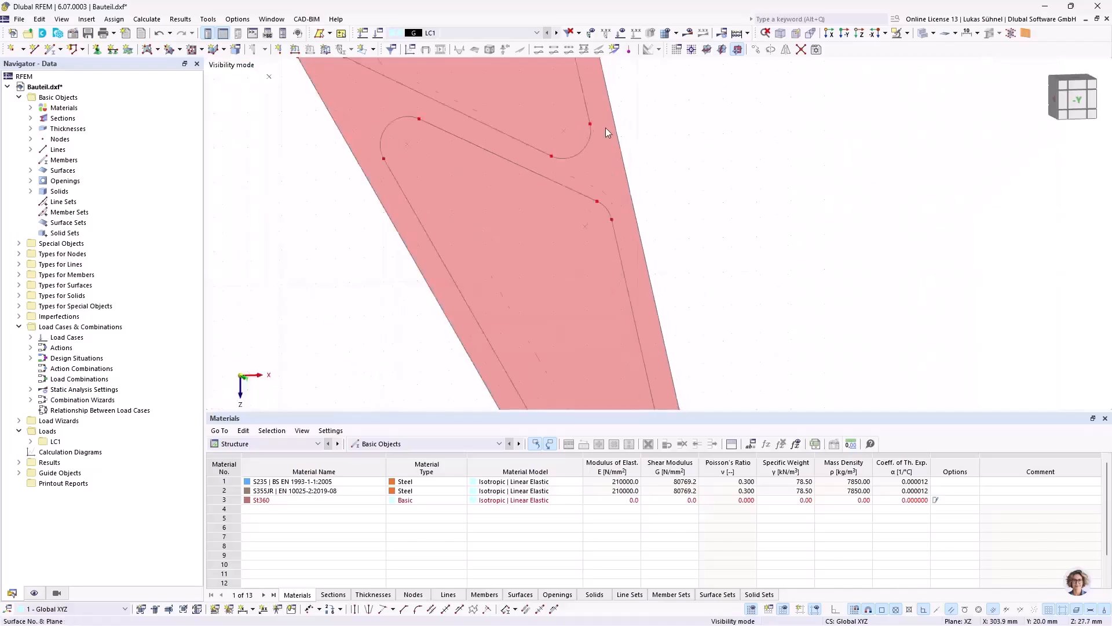
Step: Inspect the cleaned pocket outlines on both arms and cancel the visibility mode to display the whole model
scroll(606, 290, up, 3)
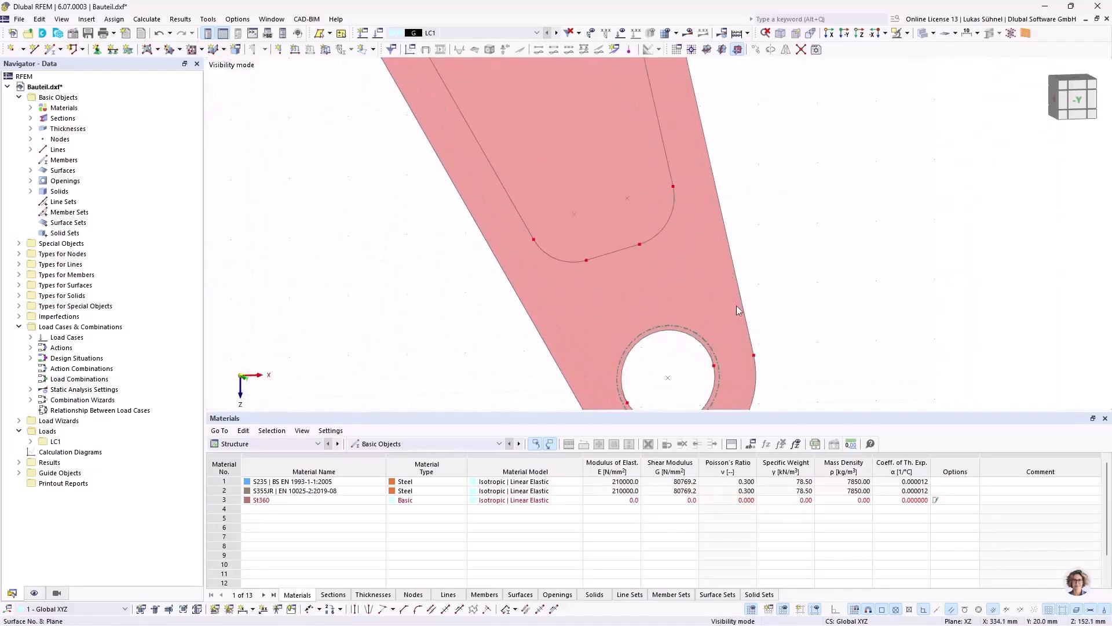
scroll(753, 320, down, 7)
mouse_move(530, 269)
middle_down()
mouse_move(482, 261)
mouse_move(513, 282)
middle_up()
scroll(506, 205, up, 5)
scroll(840, 177, down, 3)
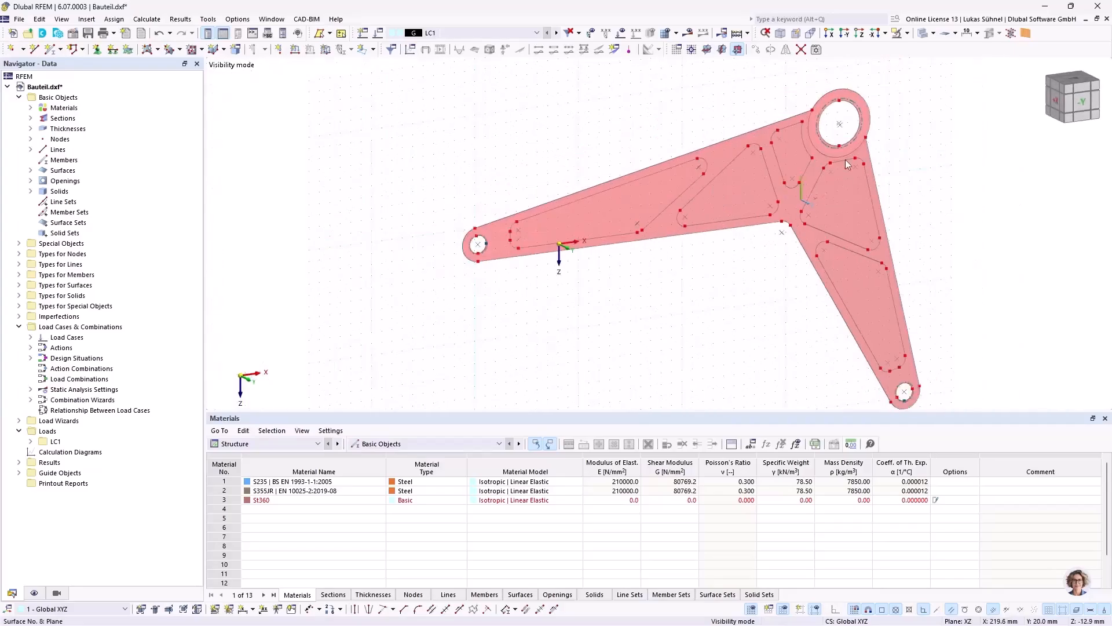
click(907, 33)
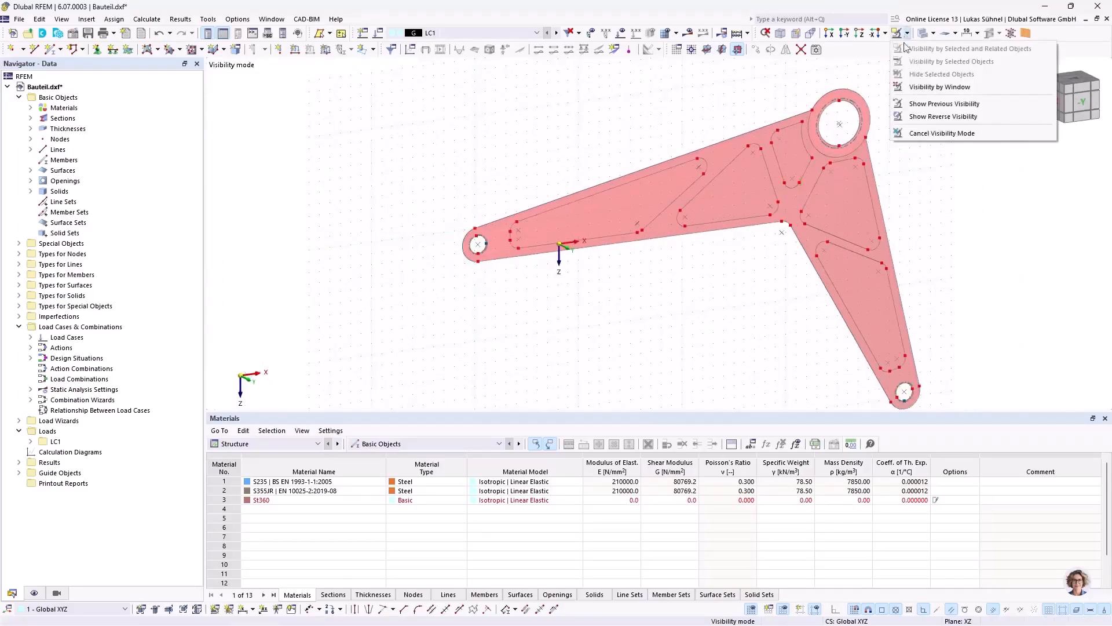
click(914, 134)
Step: Run the identical nodes model check with 0.5 mm tolerance, uniting the nodes/supports and deleting unused nodes
ctrl+middle_drag(931, 186, 462, 196)
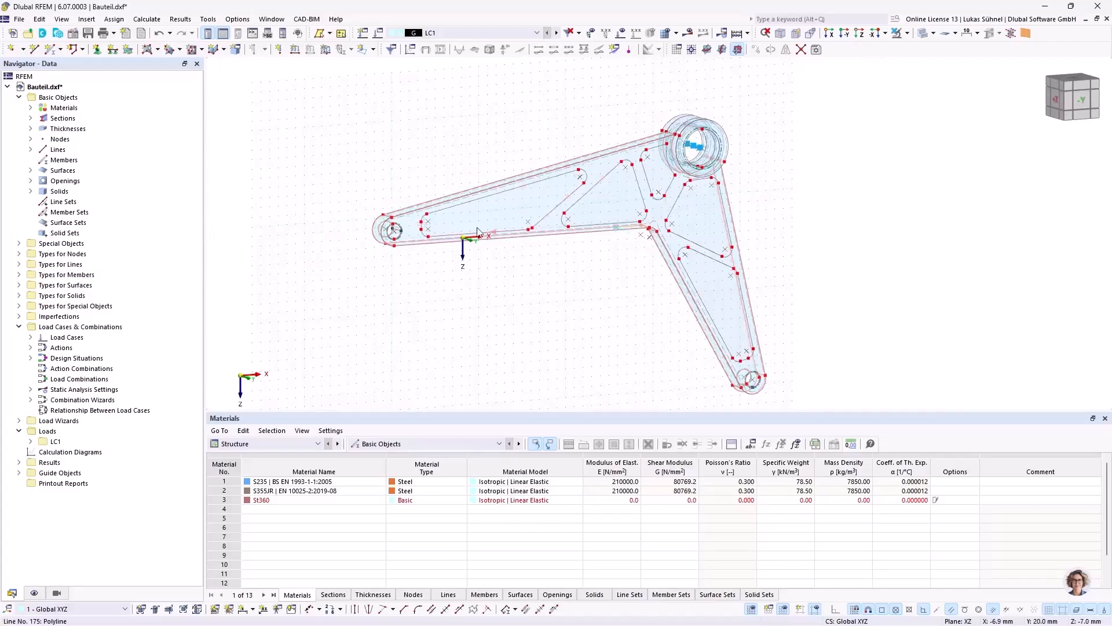
ctrl+middle_drag(565, 274, 436, 176)
scroll(504, 225, up, 5)
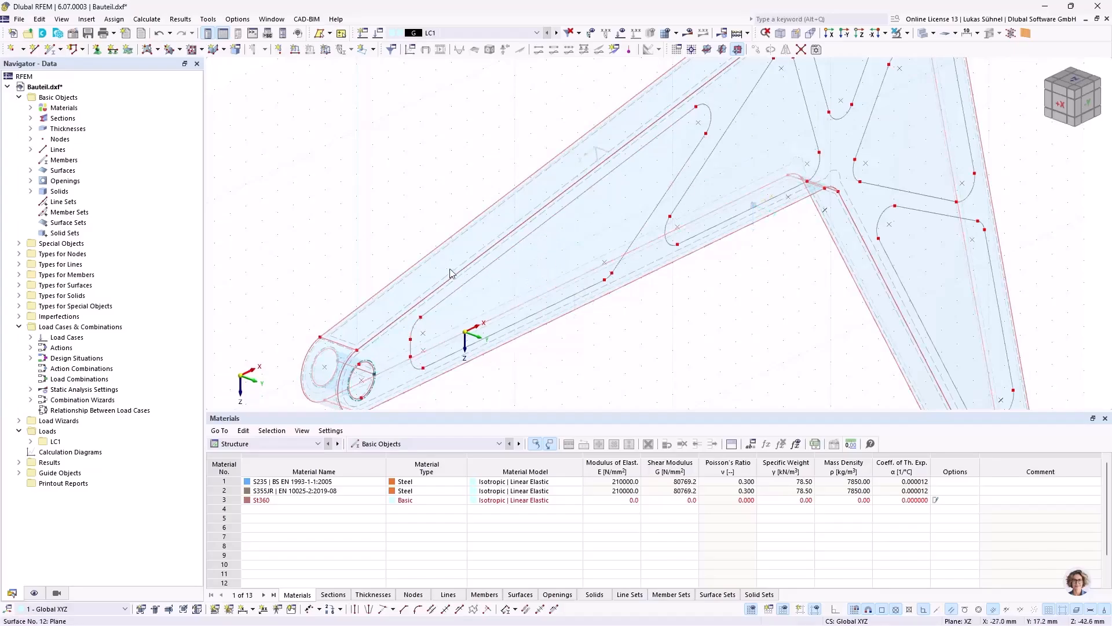
scroll(574, 284, down, 5)
middle_drag(574, 281, 552, 289)
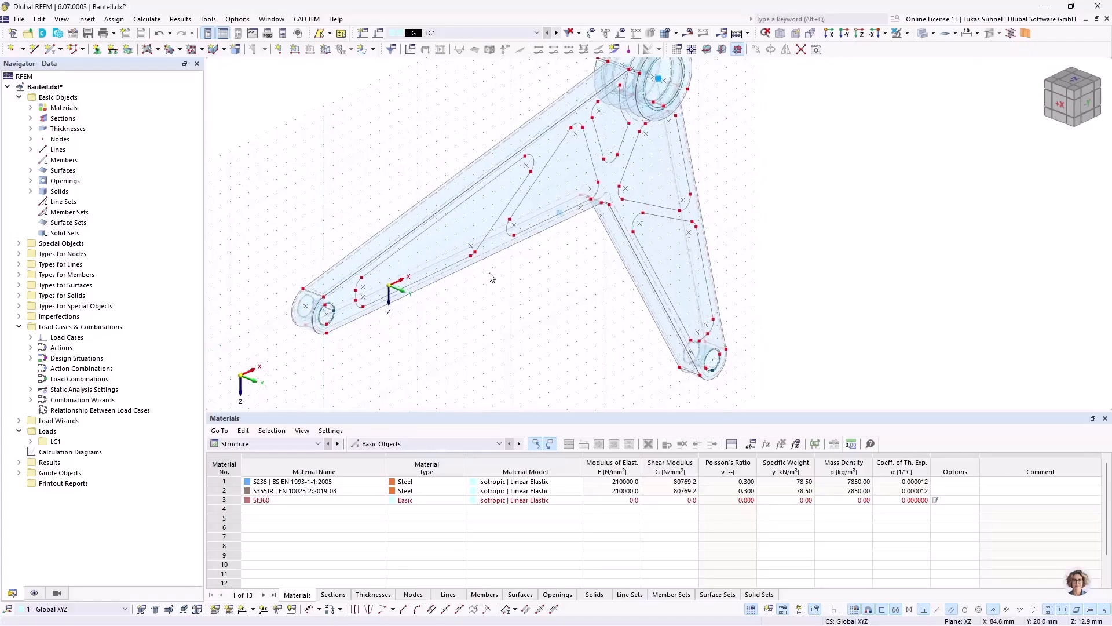
ctrl+middle_drag(541, 276, 498, 283)
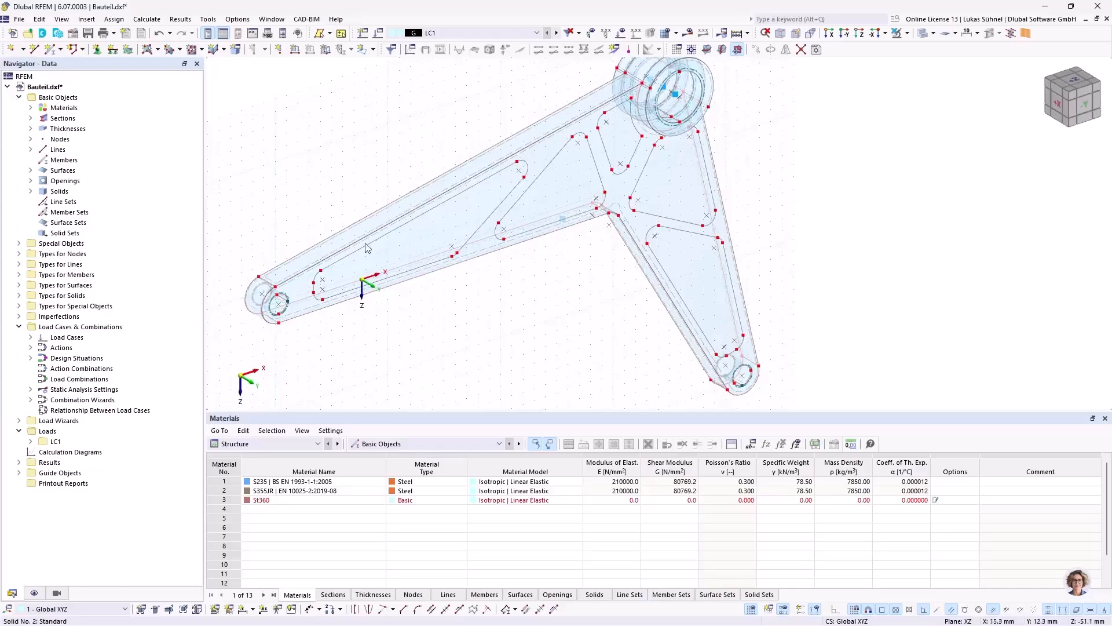
middle_drag(573, 272, 563, 285)
click(208, 19)
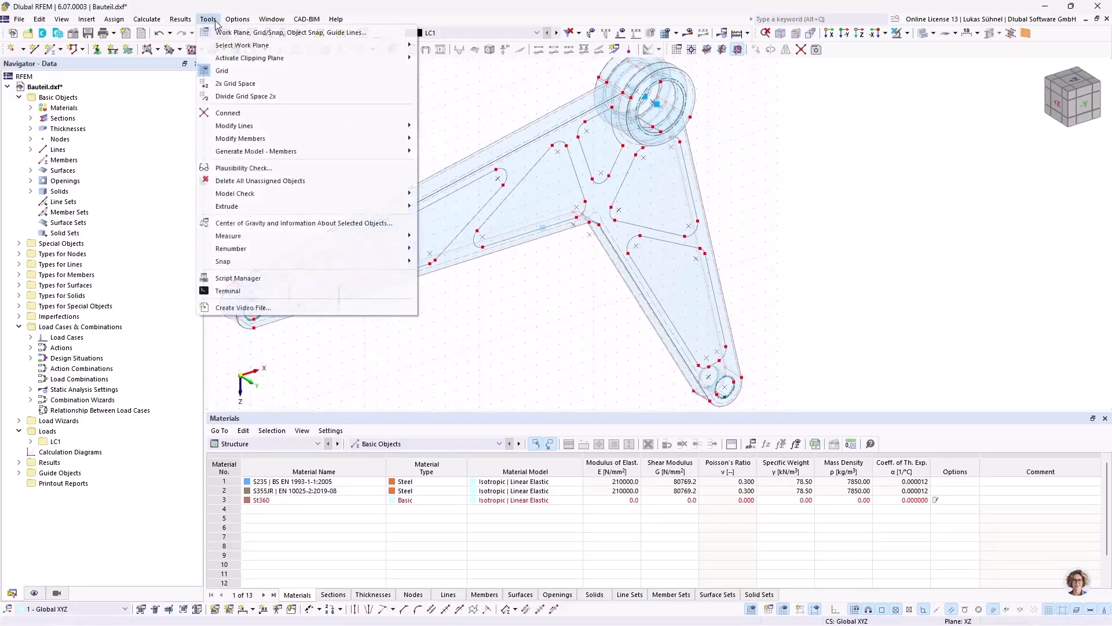
mouse_move(371, 194)
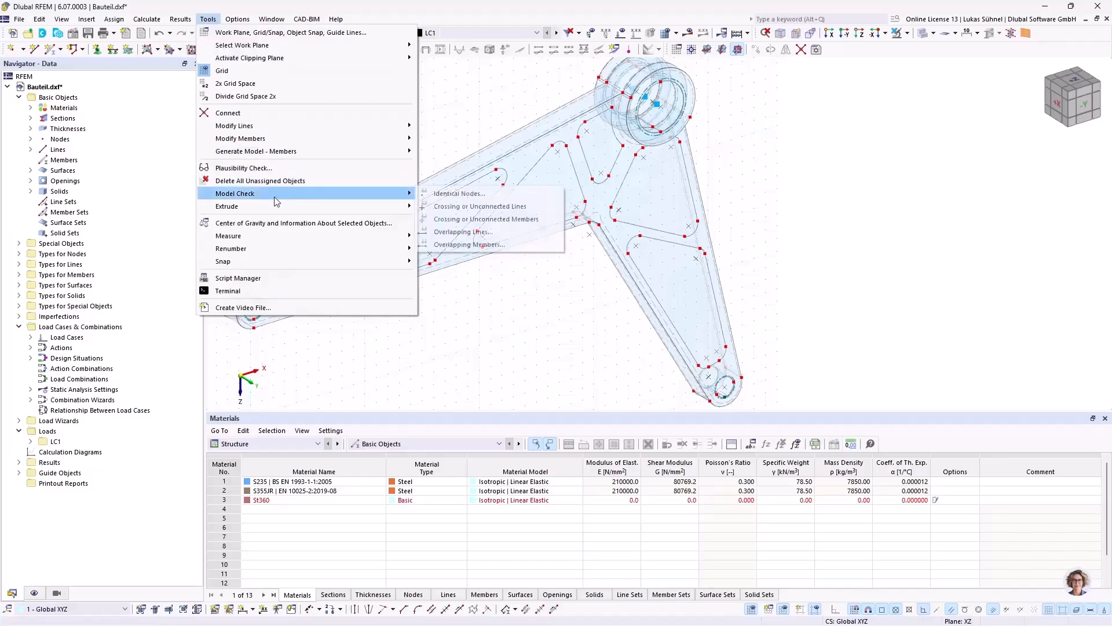
click(438, 194)
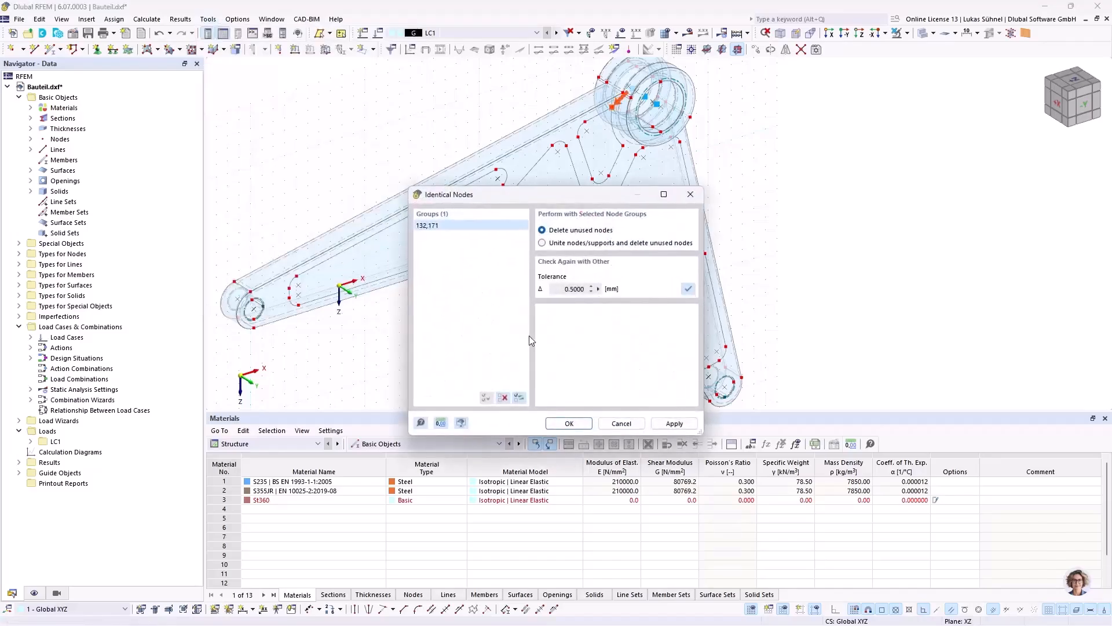
click(554, 244)
click(566, 424)
Step: Create plane surfaces without thickness inside all five closed pocket outlines by selecting their boundaries
middle_drag(799, 223, 745, 178)
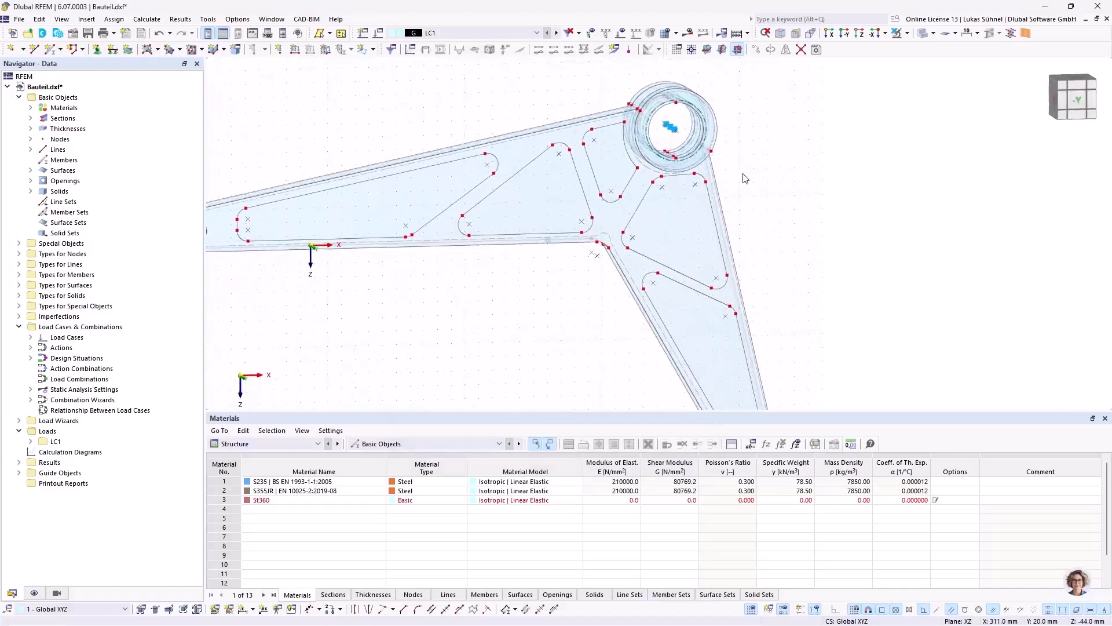
scroll(746, 174, down, 3)
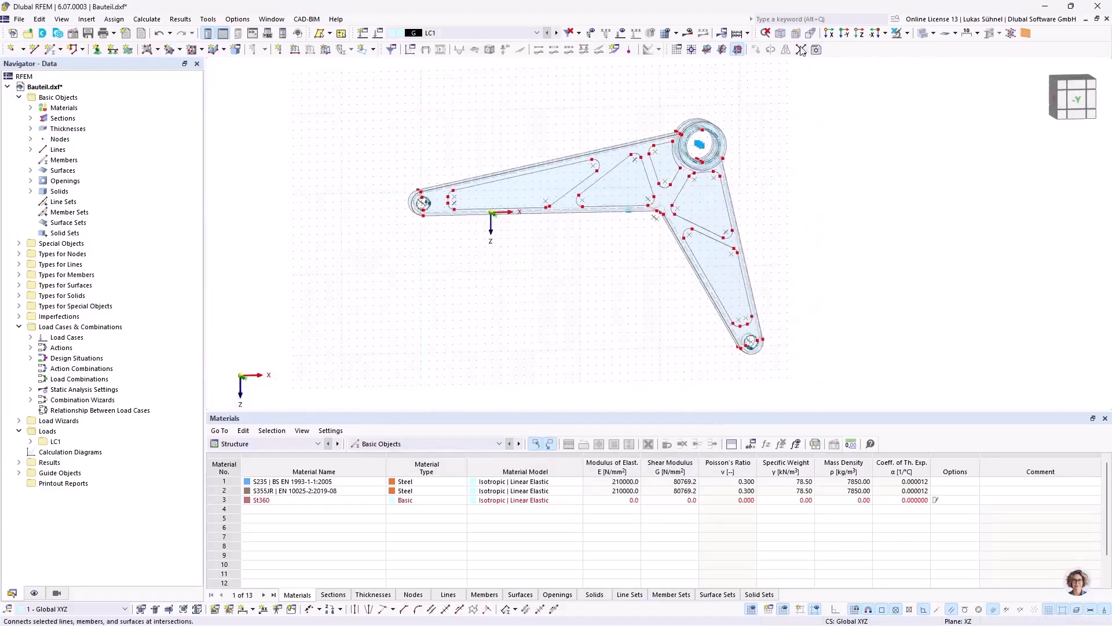
mouse_move(354, 121)
mouse_down()
mouse_move(470, 177)
mouse_move(844, 293)
mouse_move(901, 363)
mouse_move(776, 276)
mouse_move(452, 104)
mouse_up()
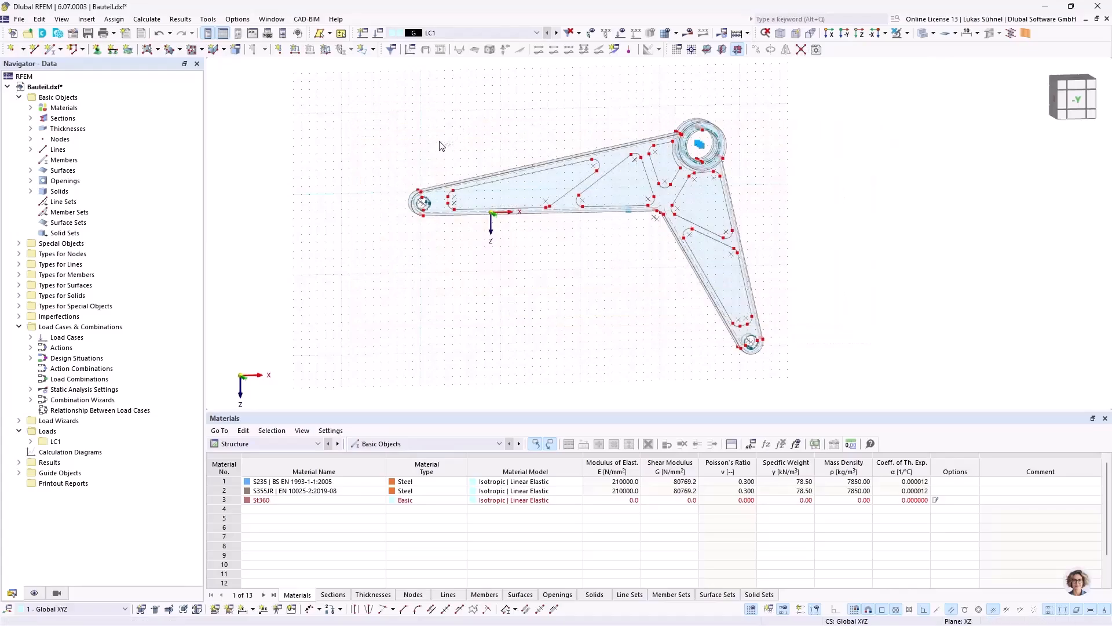
ctrl+middle_drag(370, 123, 385, 154)
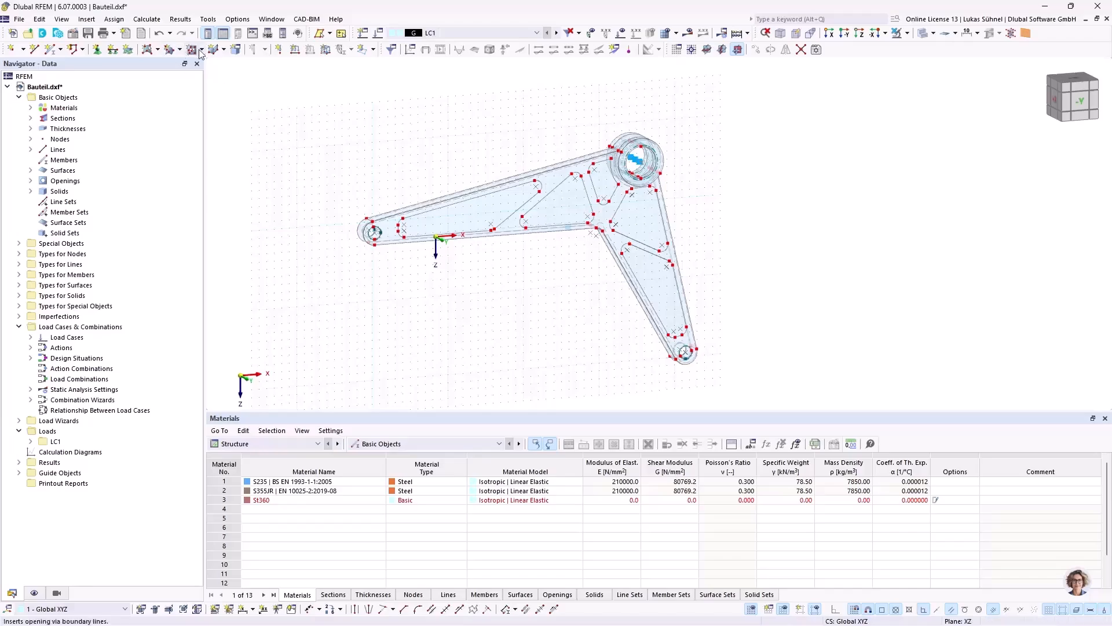
click(157, 51)
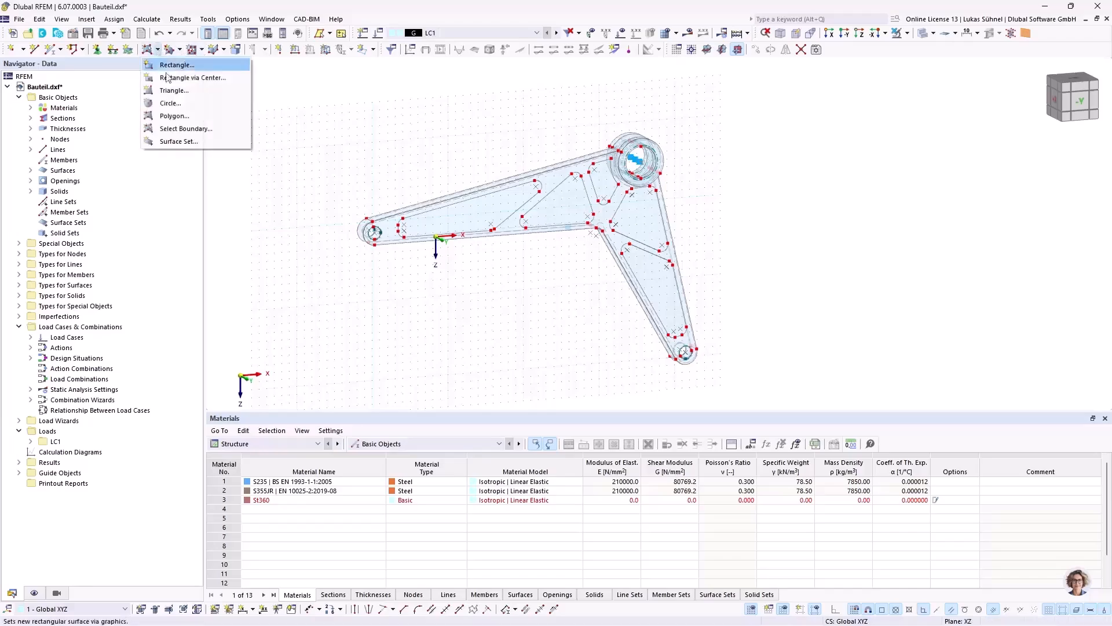
click(182, 139)
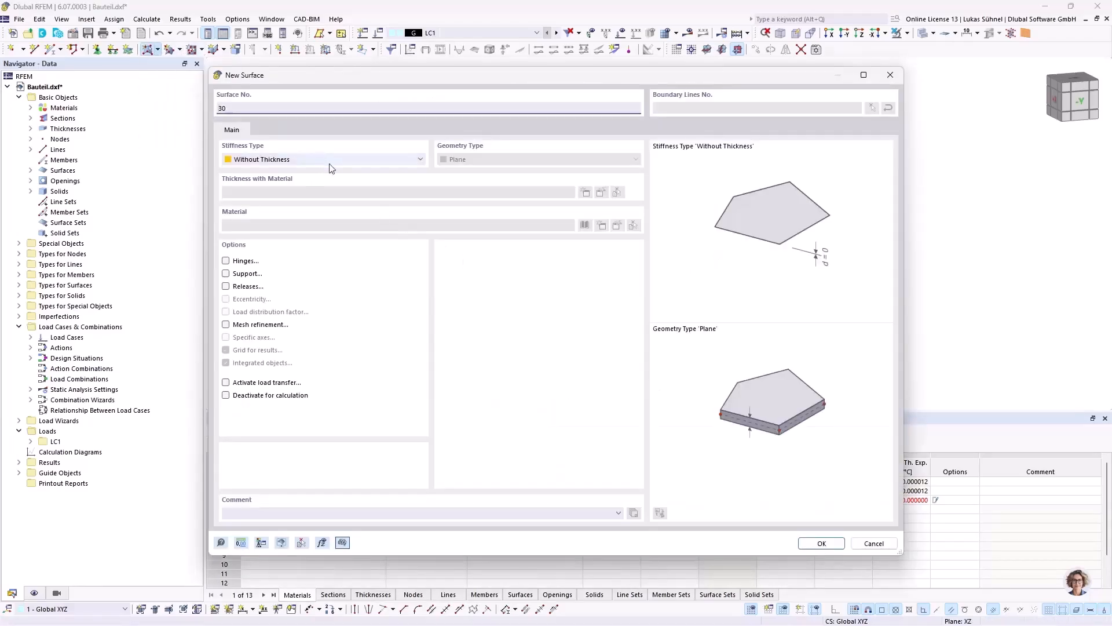
click(818, 544)
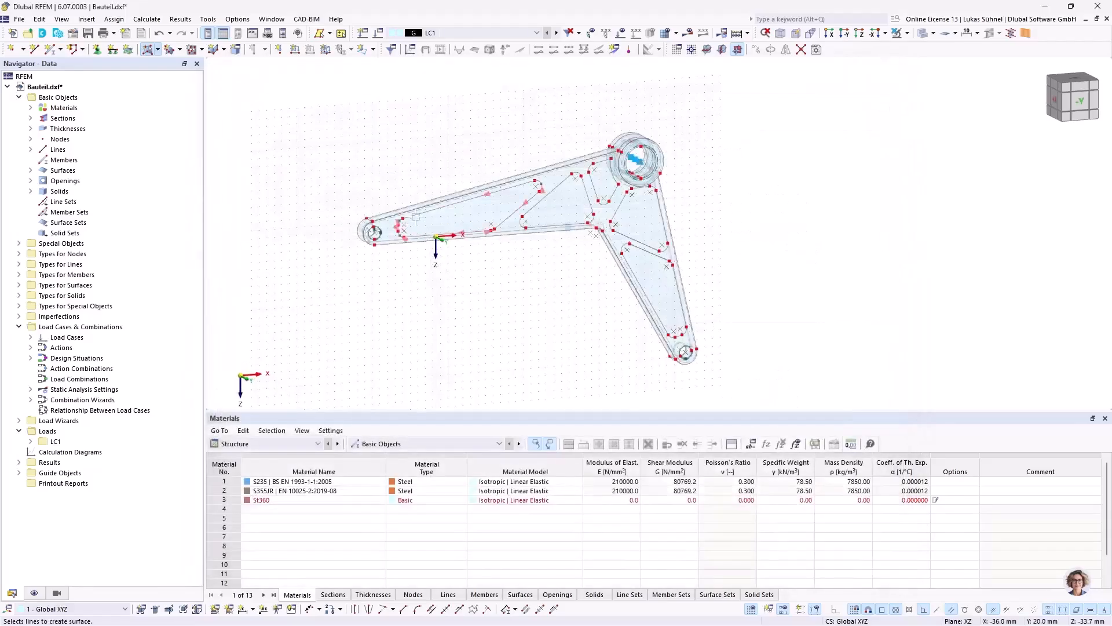
click(418, 220)
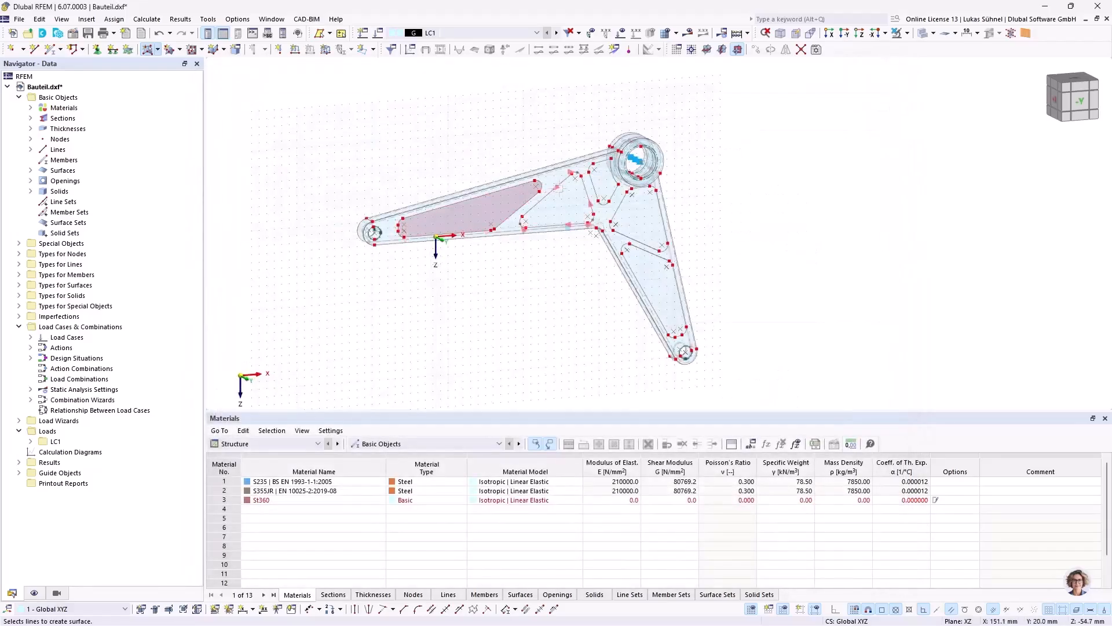
click(564, 198)
click(604, 185)
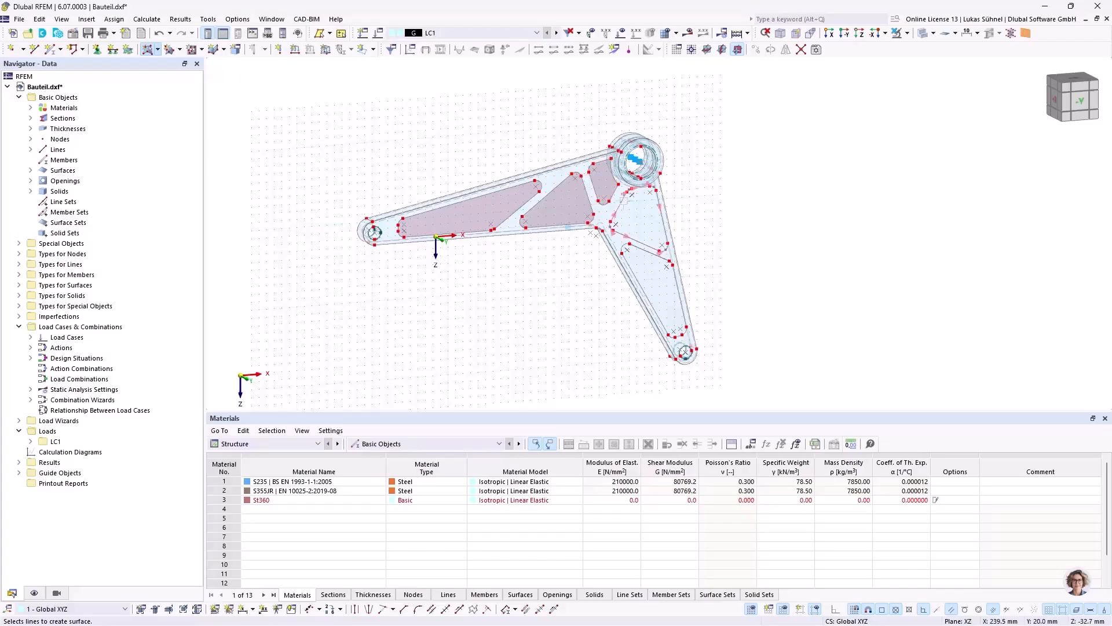
click(623, 199)
click(641, 246)
Step: Connect the lines and surfaces of the whole component at their intersections
ctrl+middle_drag(576, 274, 473, 280)
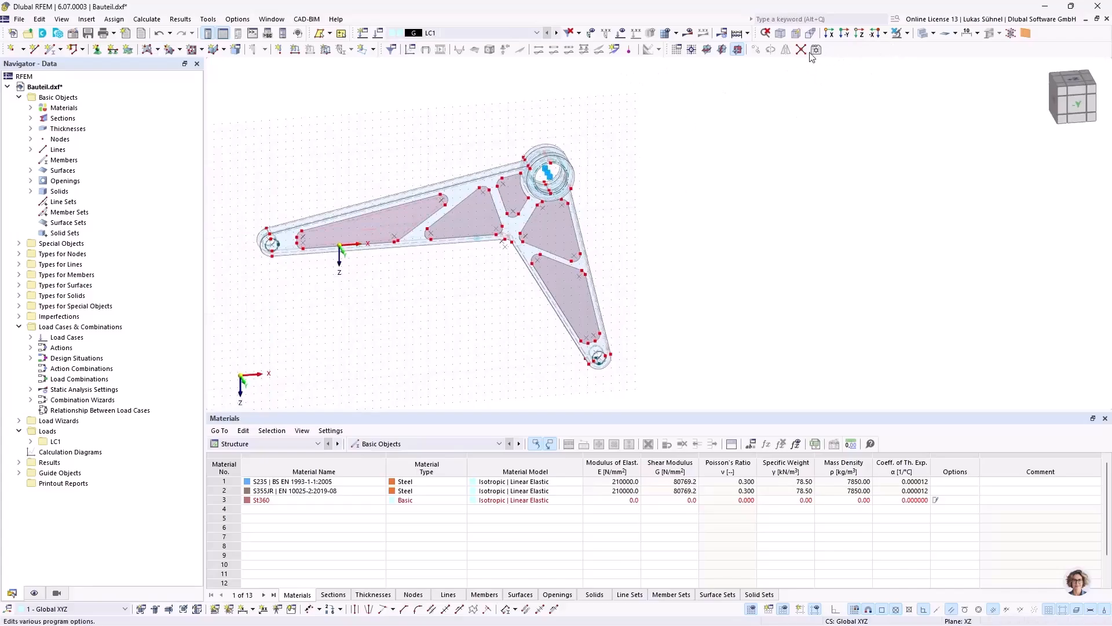
drag(215, 138, 761, 401)
middle_drag(385, 300, 486, 302)
right_click(485, 301)
click(505, 292)
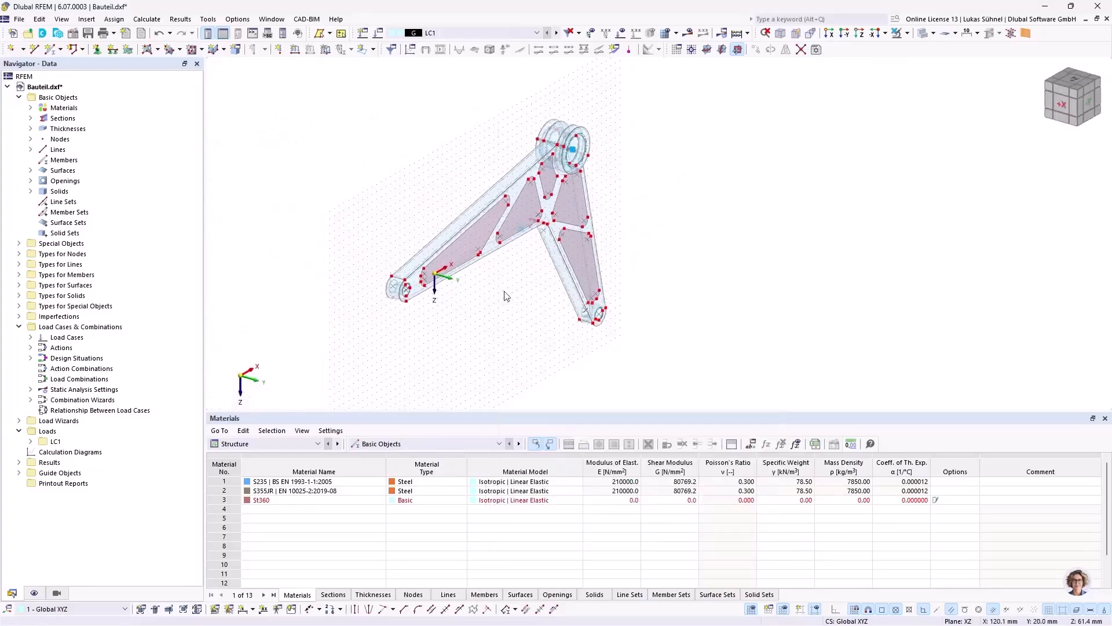
Step: Set up a one-step Move/Copy of the five pocket surfaces as a copy displaced by -7 mm in Y
scroll(477, 242, up, 3)
click(479, 228)
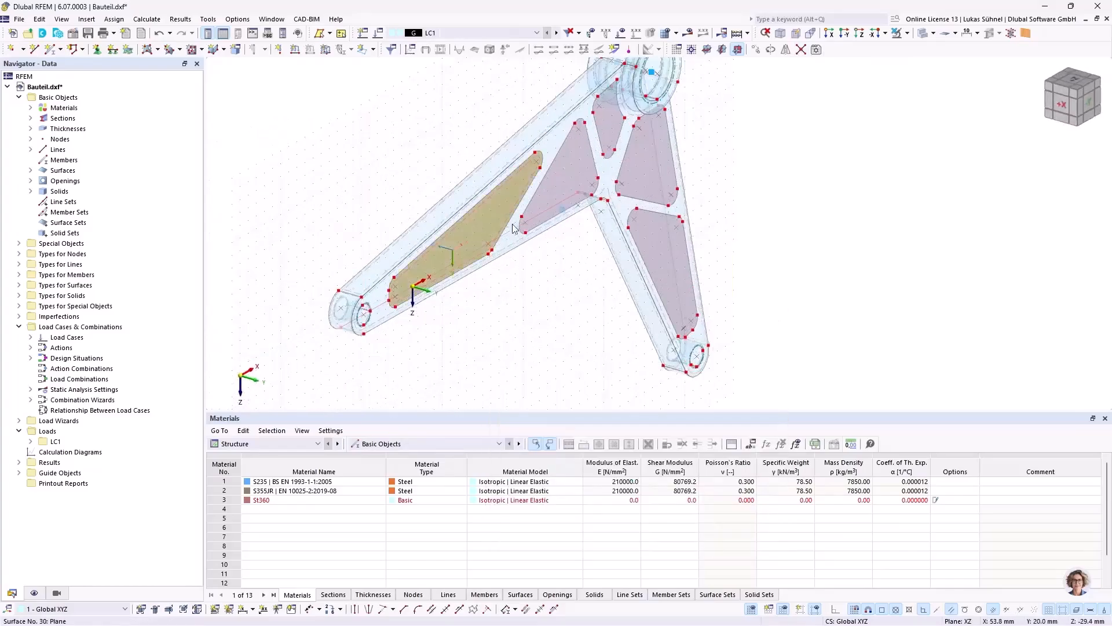
click(573, 186)
click(611, 121)
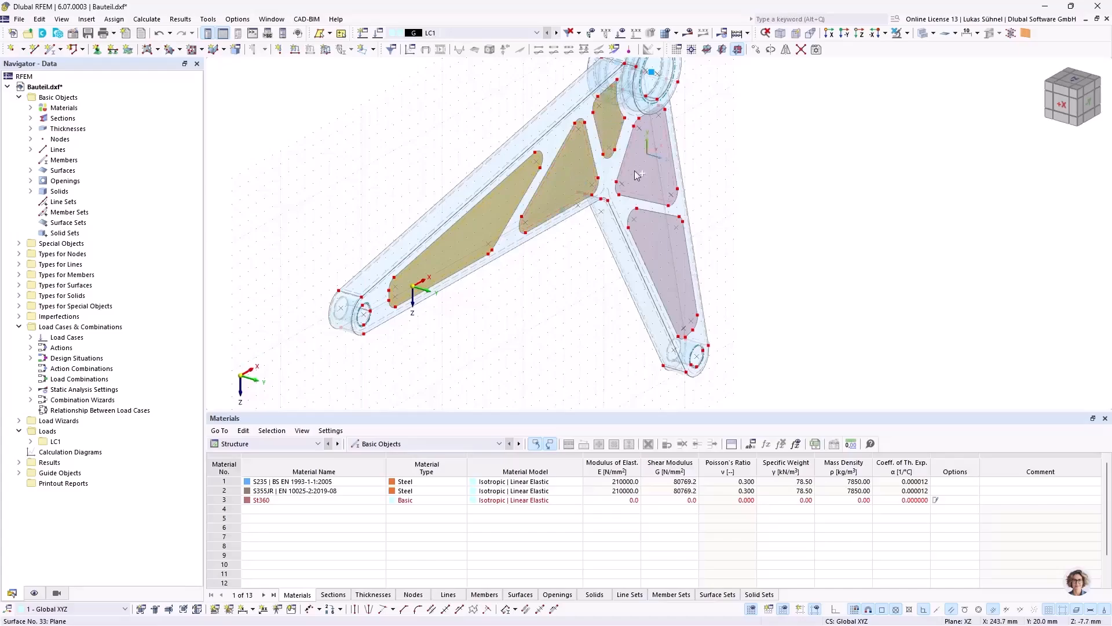
click(635, 172)
click(647, 242)
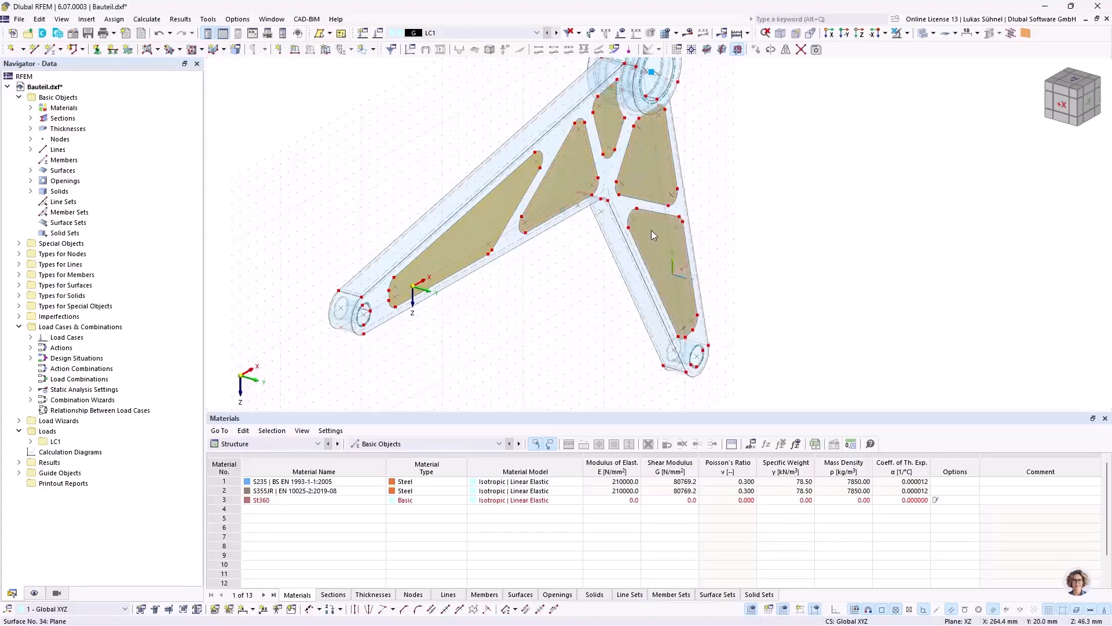
right_click(651, 230)
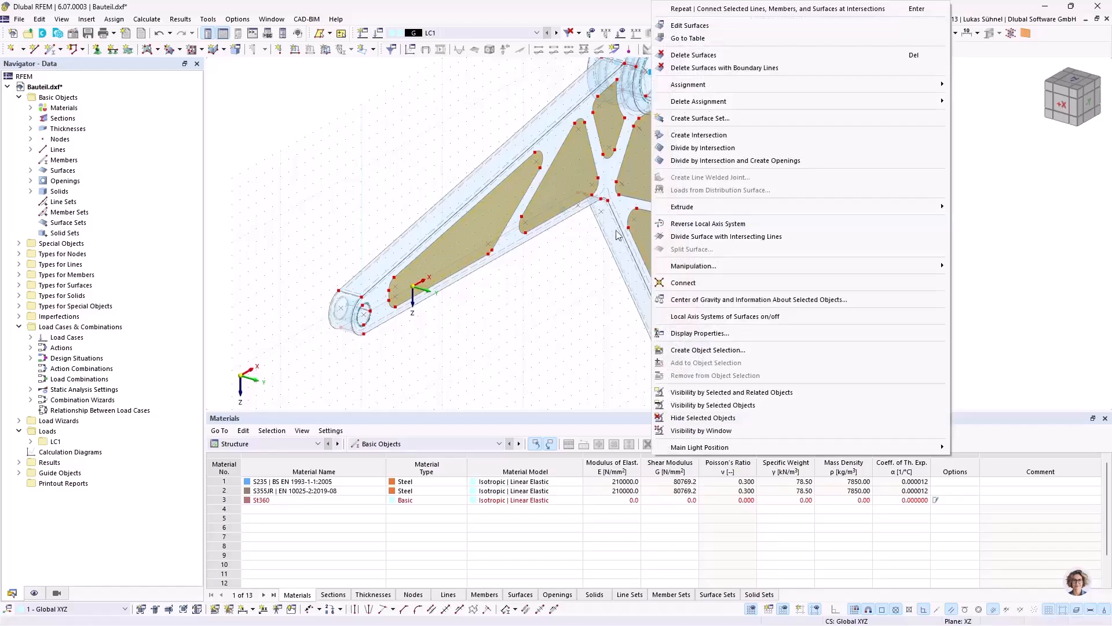
mouse_move(687, 270)
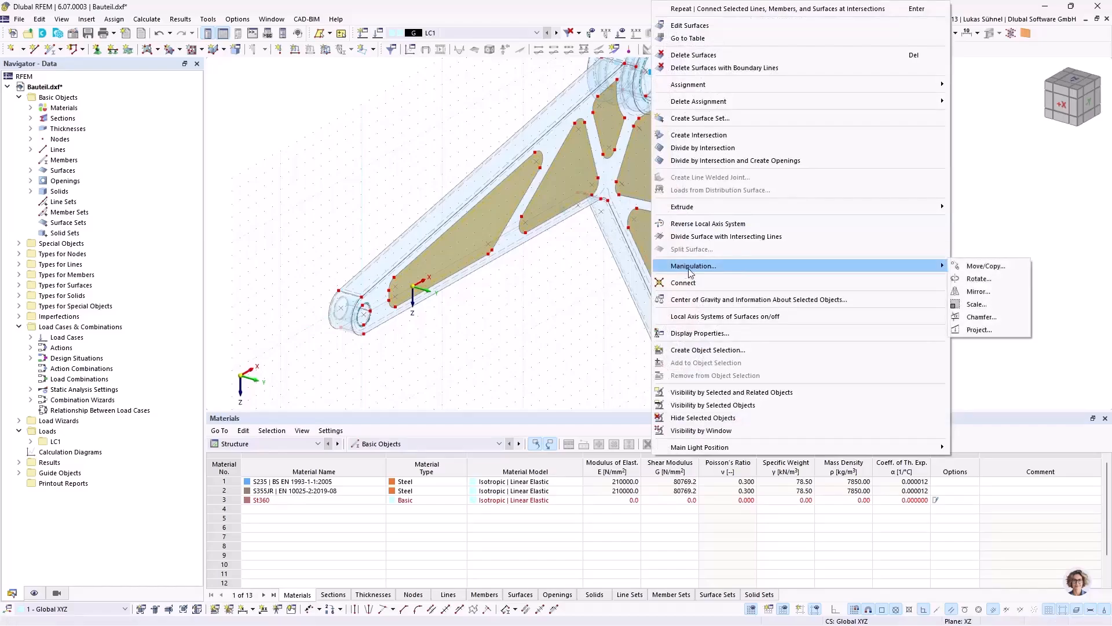
click(988, 266)
click(399, 217)
drag(596, 170, 871, 122)
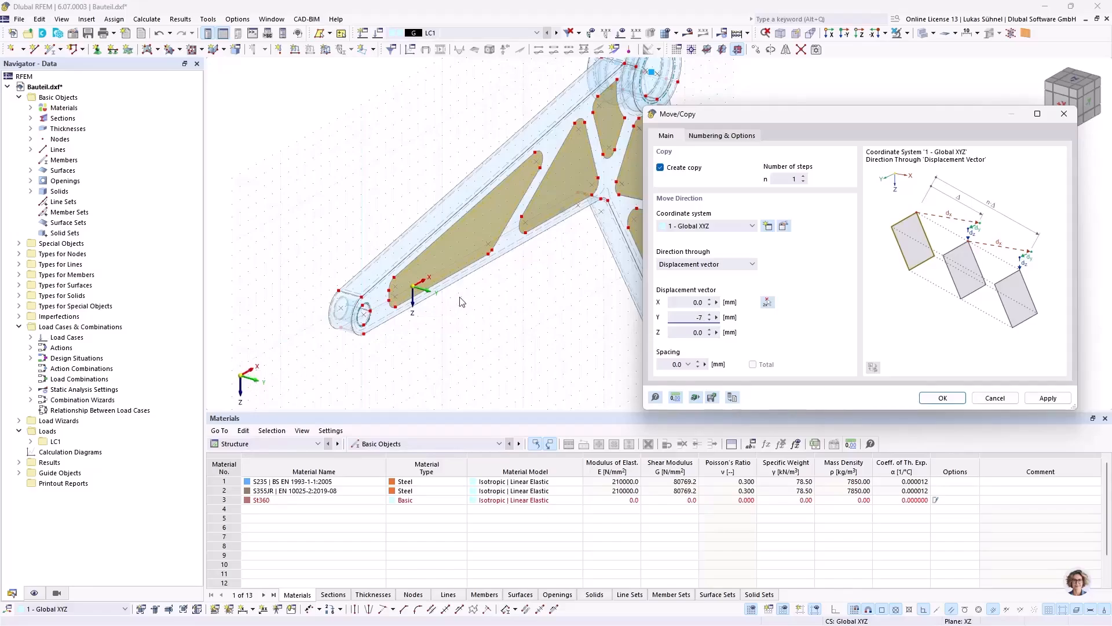
Step: Enable step links that link the surfaces with solids, using solid 2 as template, and create the copy
click(700, 136)
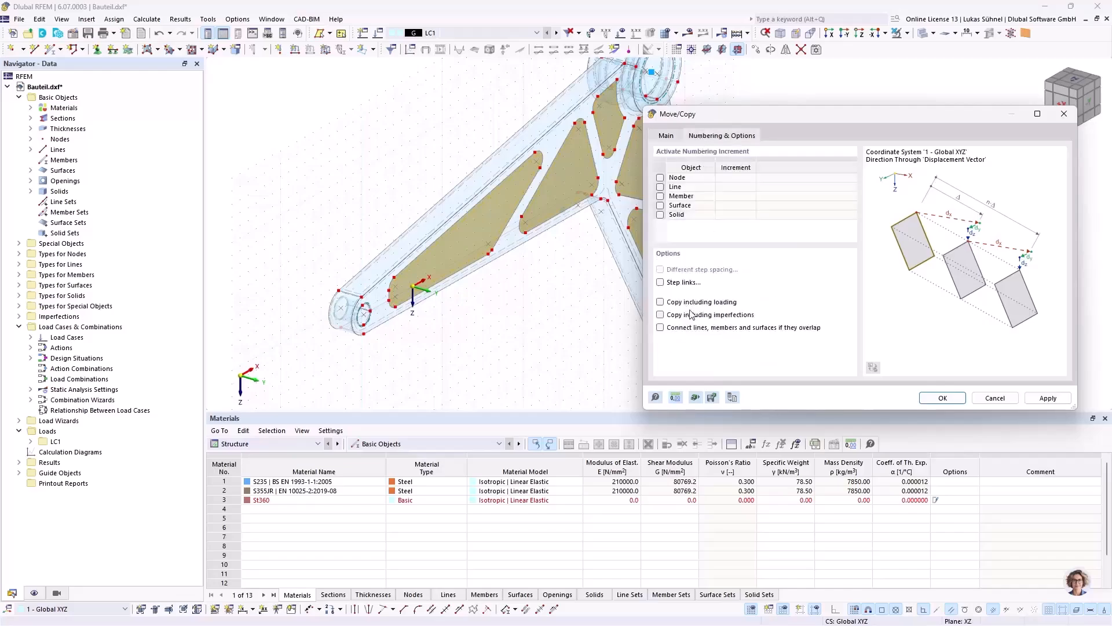
click(663, 282)
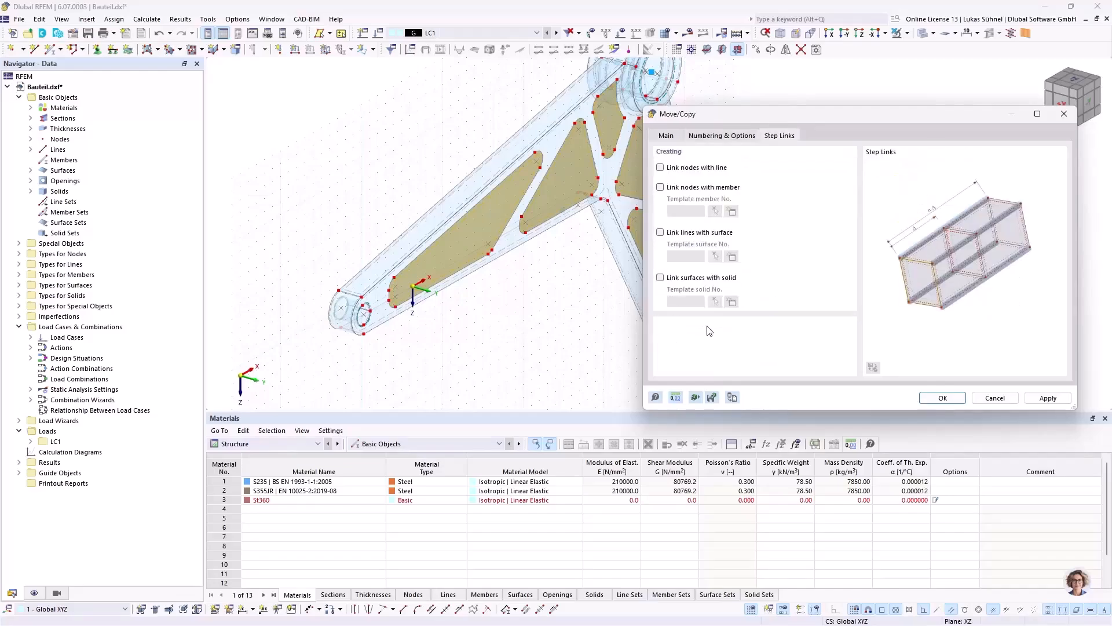
click(681, 280)
click(718, 304)
click(615, 183)
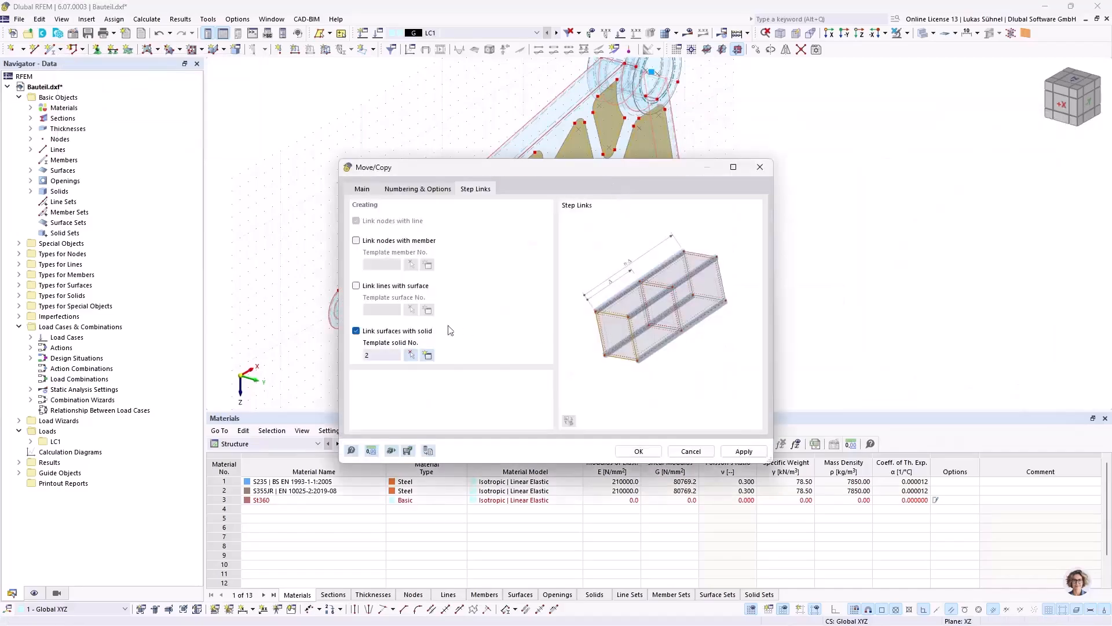
drag(467, 177, 722, 129)
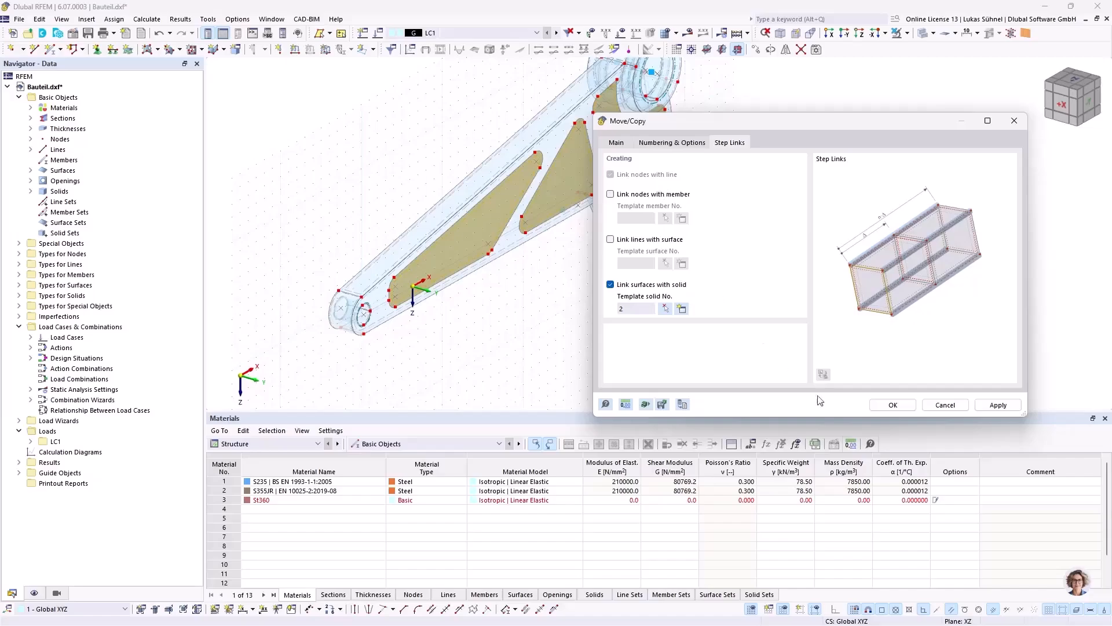
click(901, 405)
Step: Show the model as a wireframe and select the five pocket solids
ctrl+middle_drag(479, 315, 459, 293)
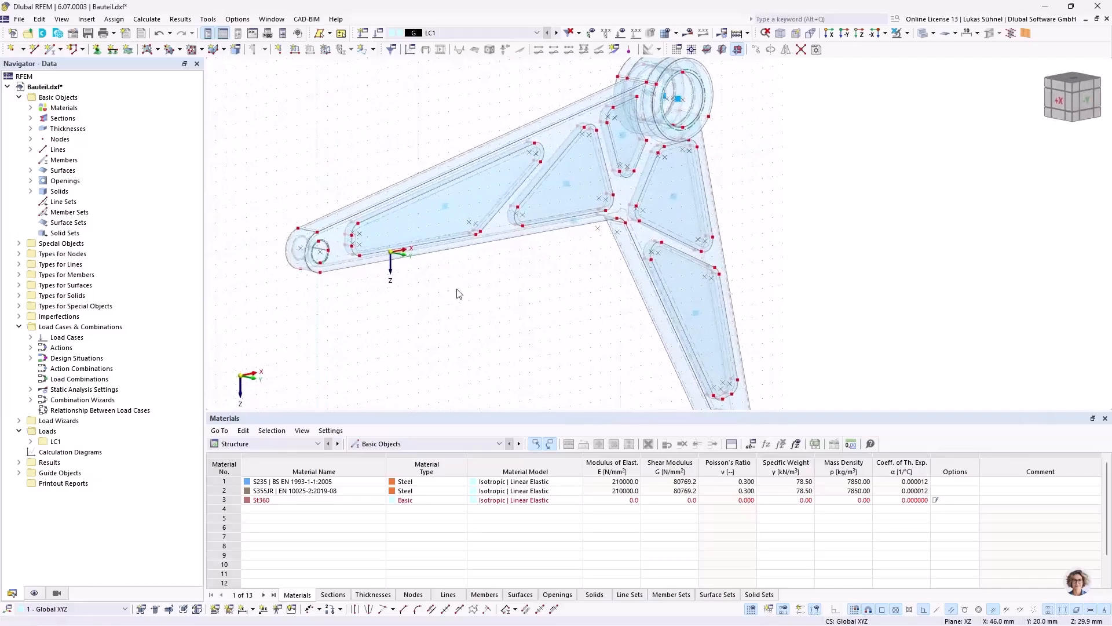
click(925, 34)
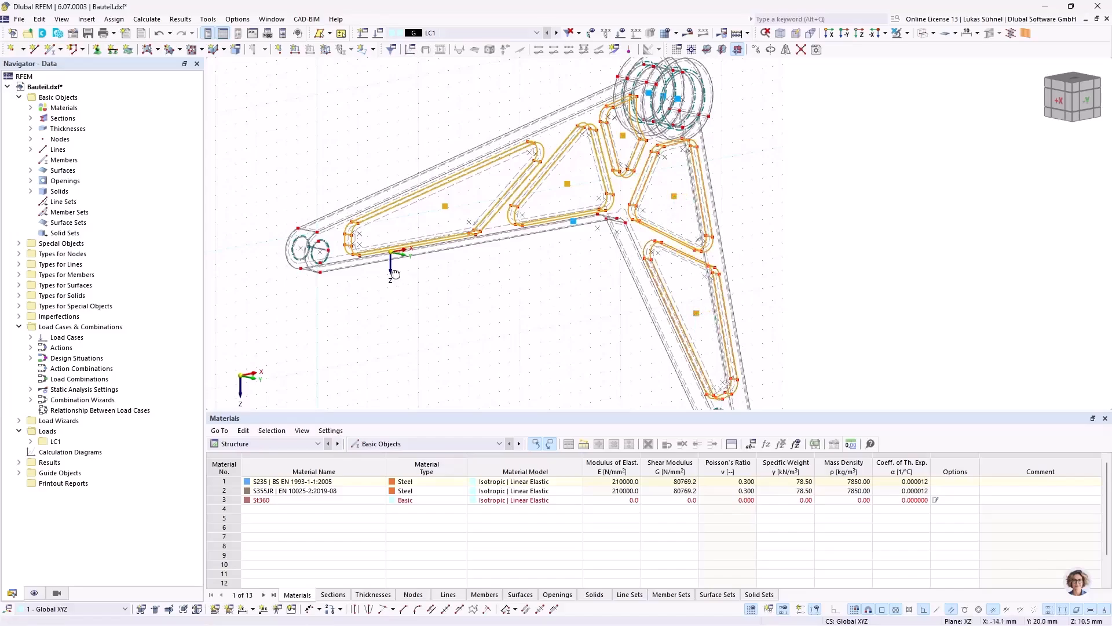
ctrl+middle_drag(699, 317, 479, 288)
scroll(479, 288, up, 3)
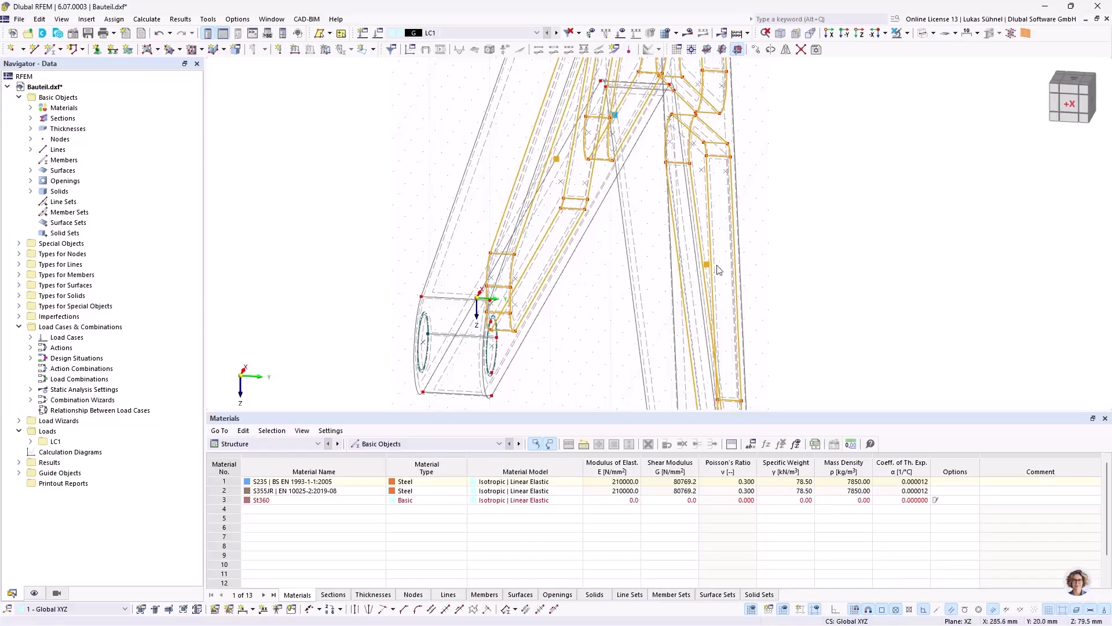
ctrl+middle_drag(769, 254, 644, 233)
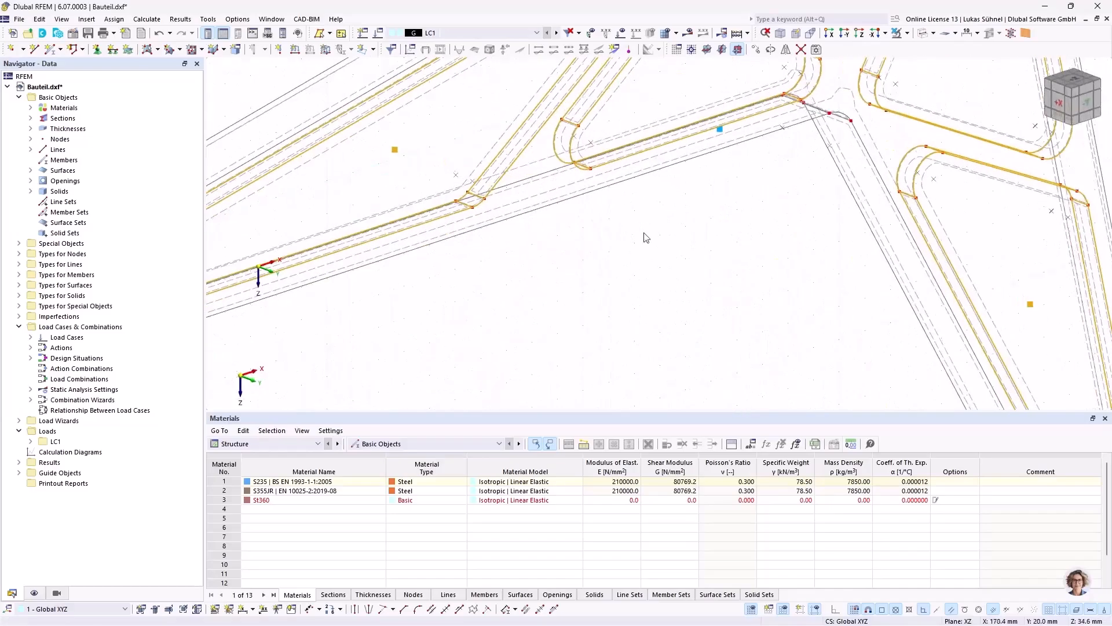
Step: Set up a Mirror of the five selected pocket solids as a copy about a plane parallel to XZ
right_click(395, 150)
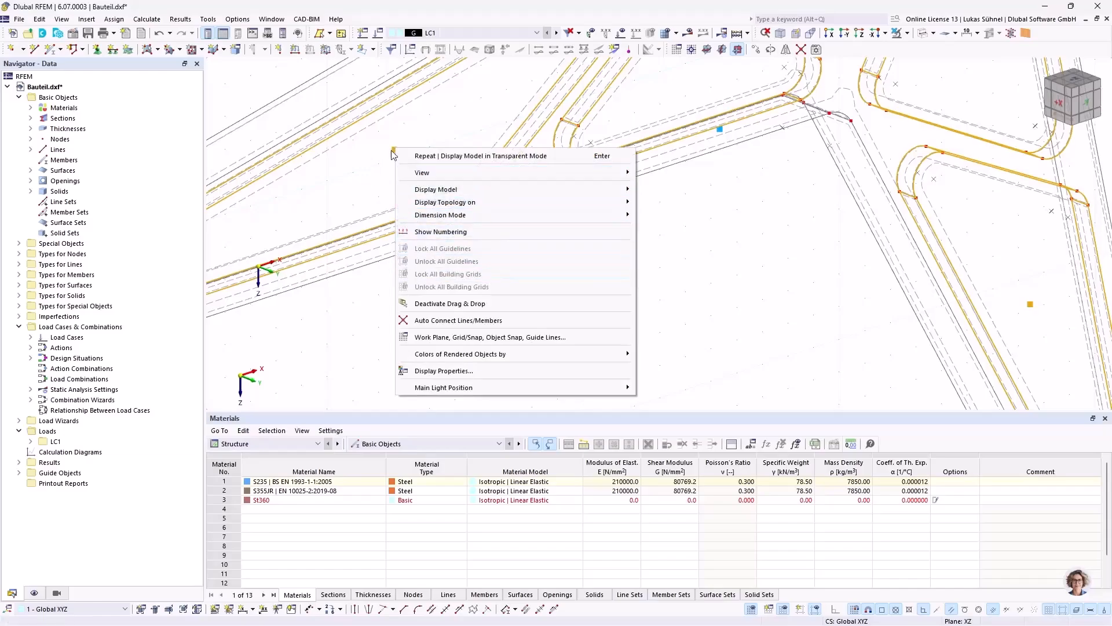
click(393, 150)
right_click(394, 151)
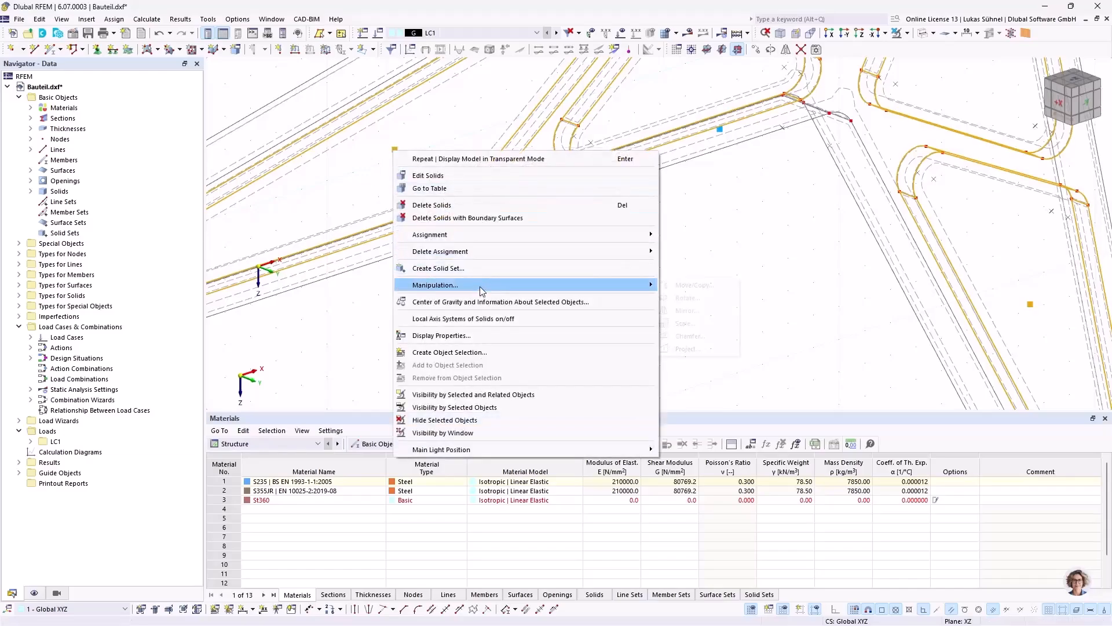
click(690, 314)
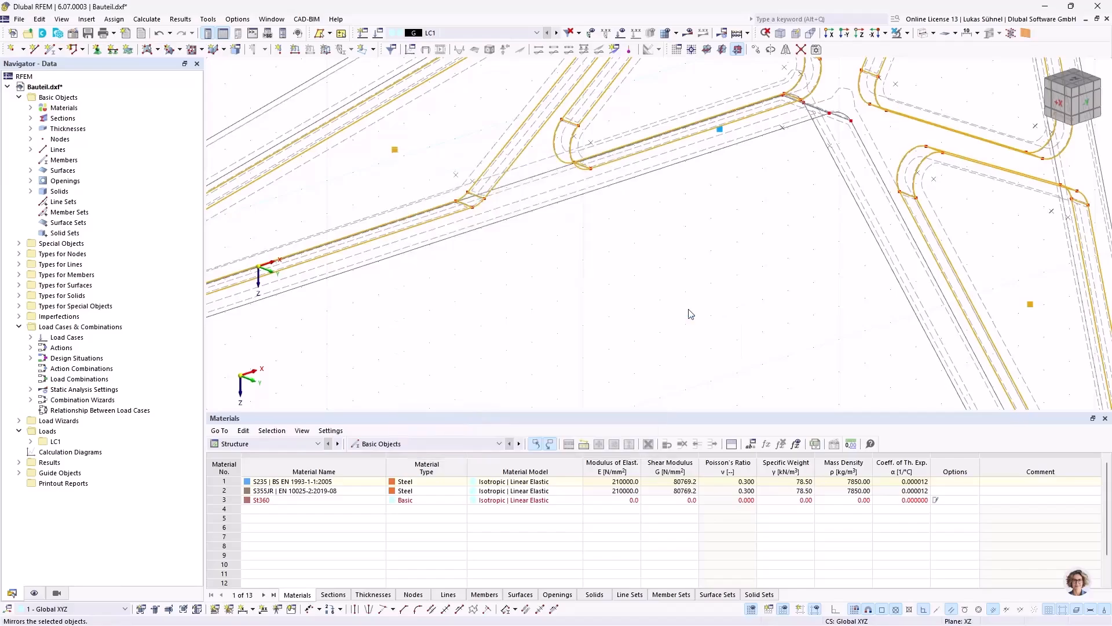
click(402, 216)
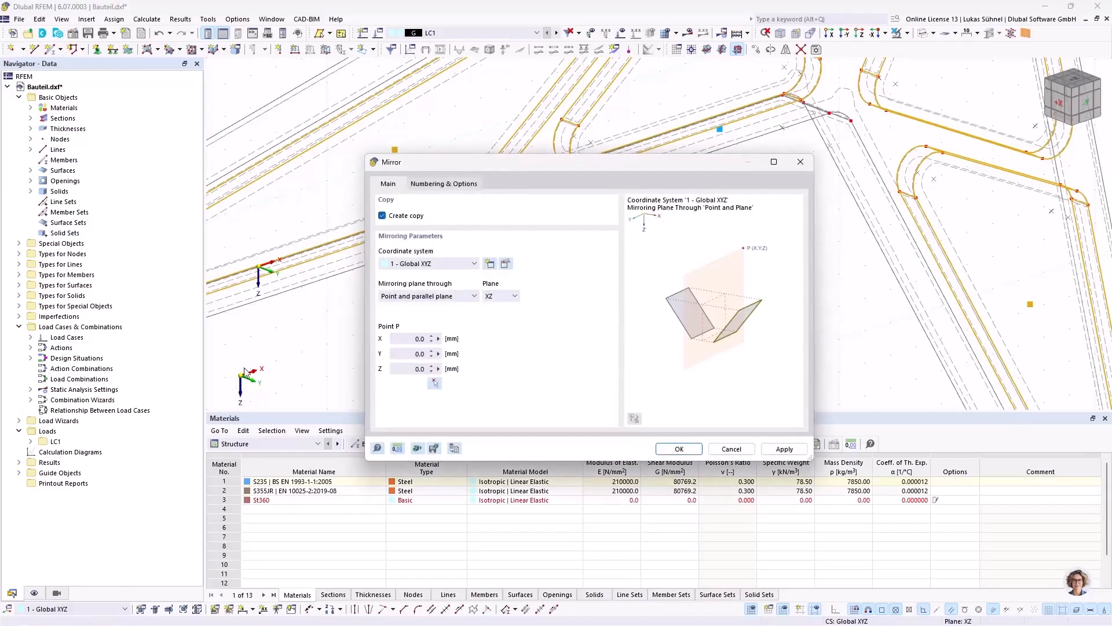
Step: Place the mirror plane through the midpoint of a thickness edge (Y = 10.0 mm) and create the mirrored pocket solids
click(434, 382)
scroll(441, 348, down, 3)
scroll(443, 278, up, 5)
scroll(444, 278, up, 8)
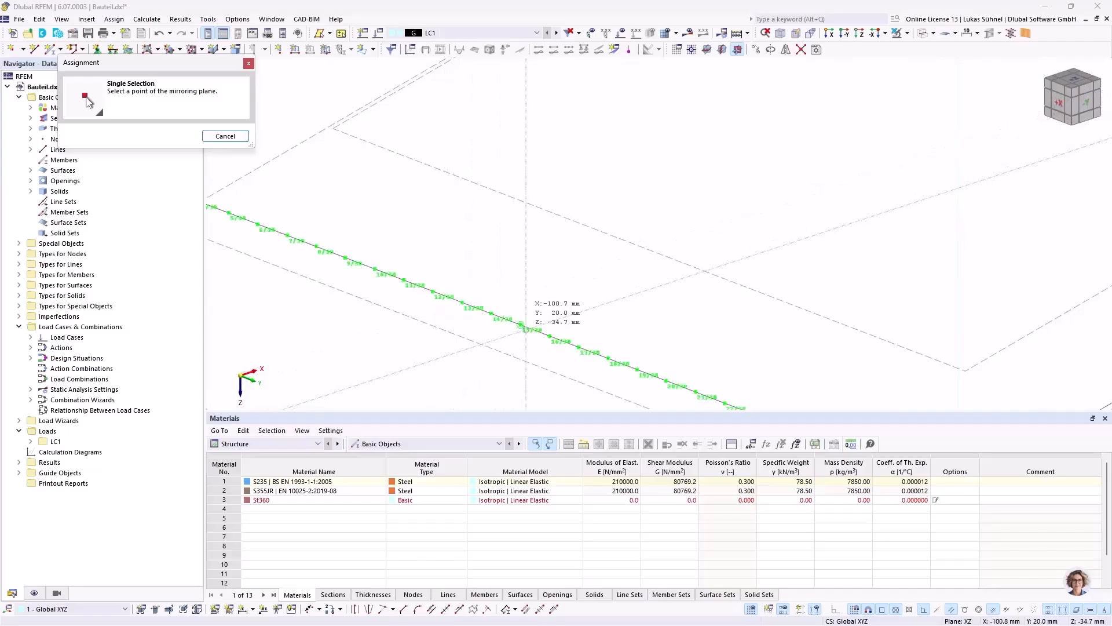
click(520, 324)
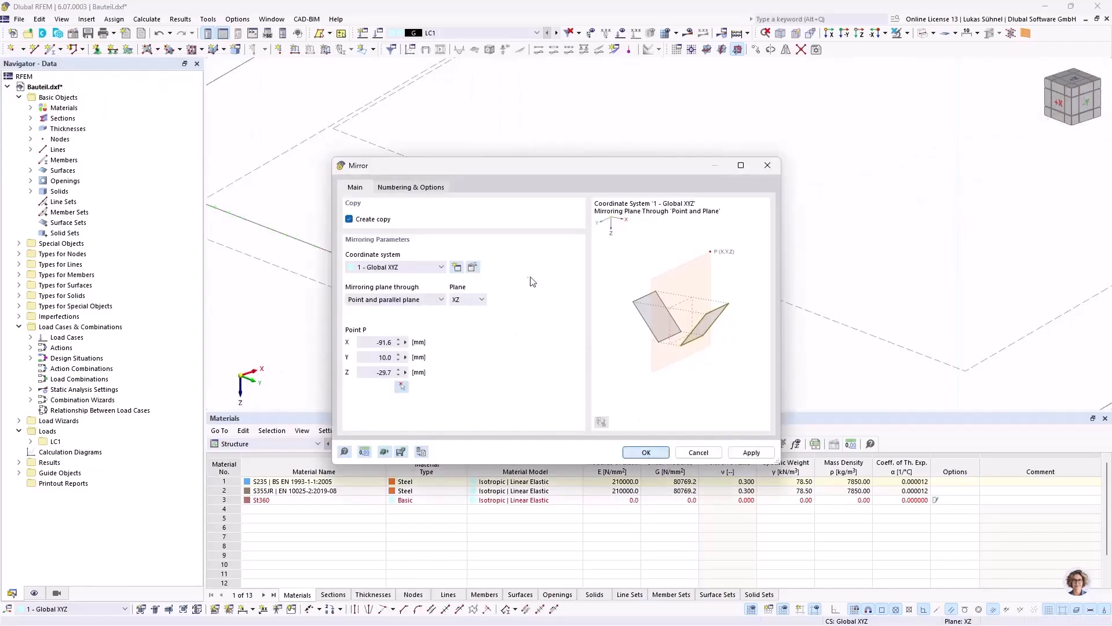
key(Return)
scroll(523, 284, down, 5)
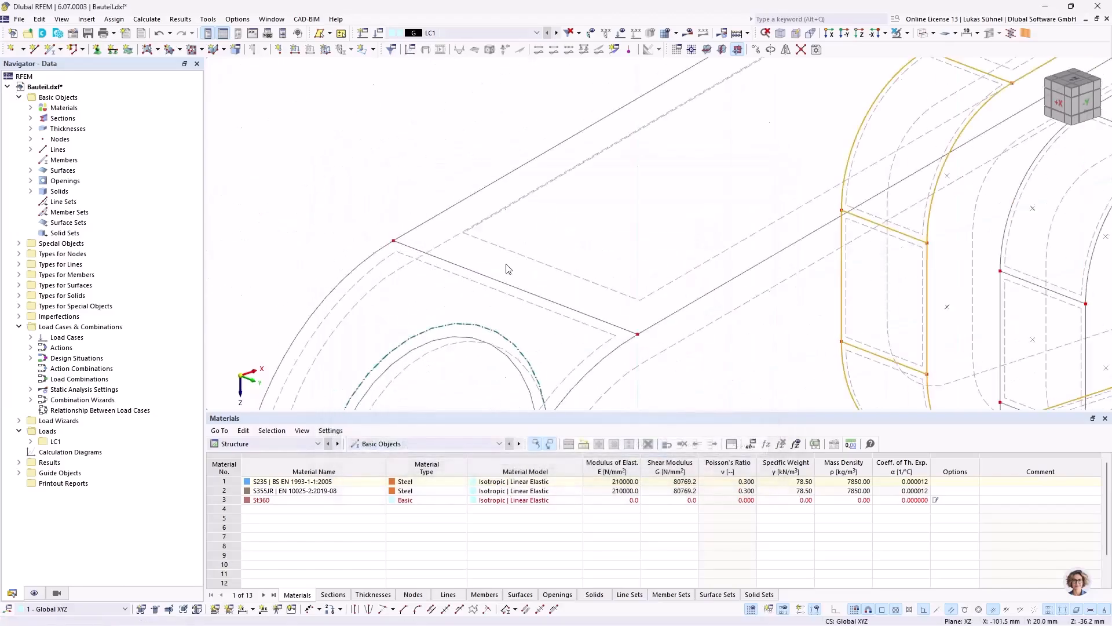
middle_drag(457, 228, 404, 213)
click(517, 281)
middle_drag(637, 275, 465, 283)
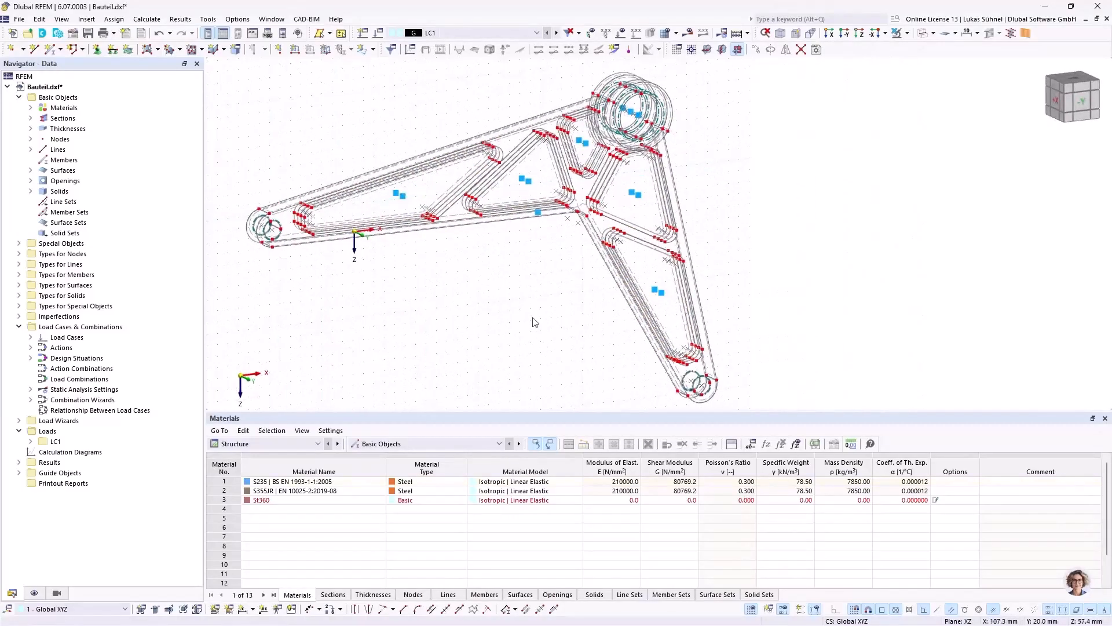
Step: Disable snapping to parts of lines in the Standard object snap
right_click(926, 610)
click(944, 601)
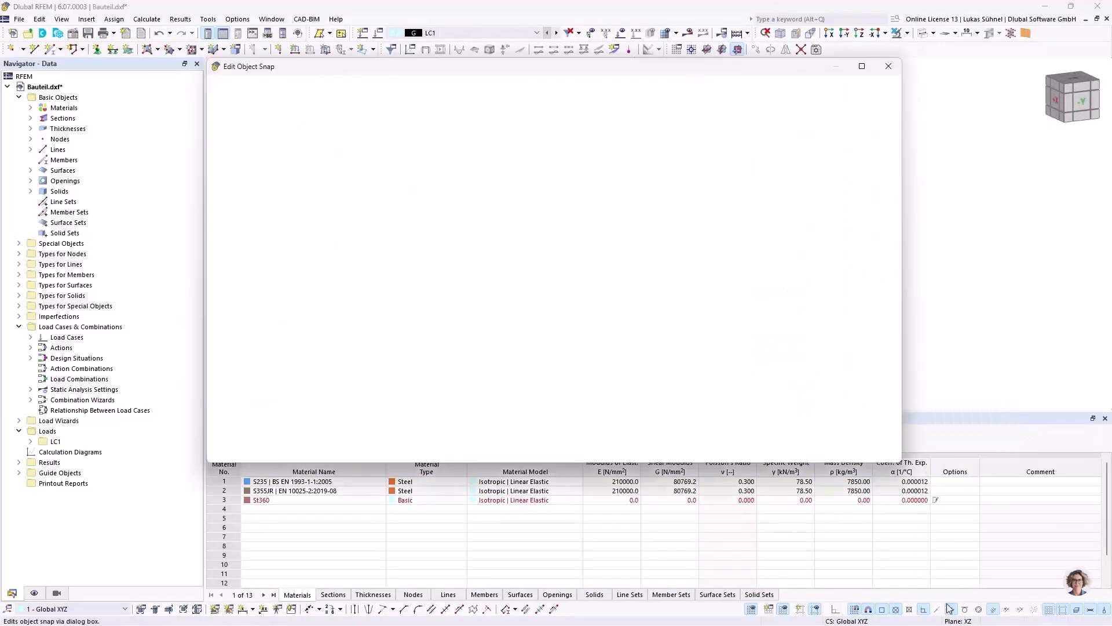
click(355, 262)
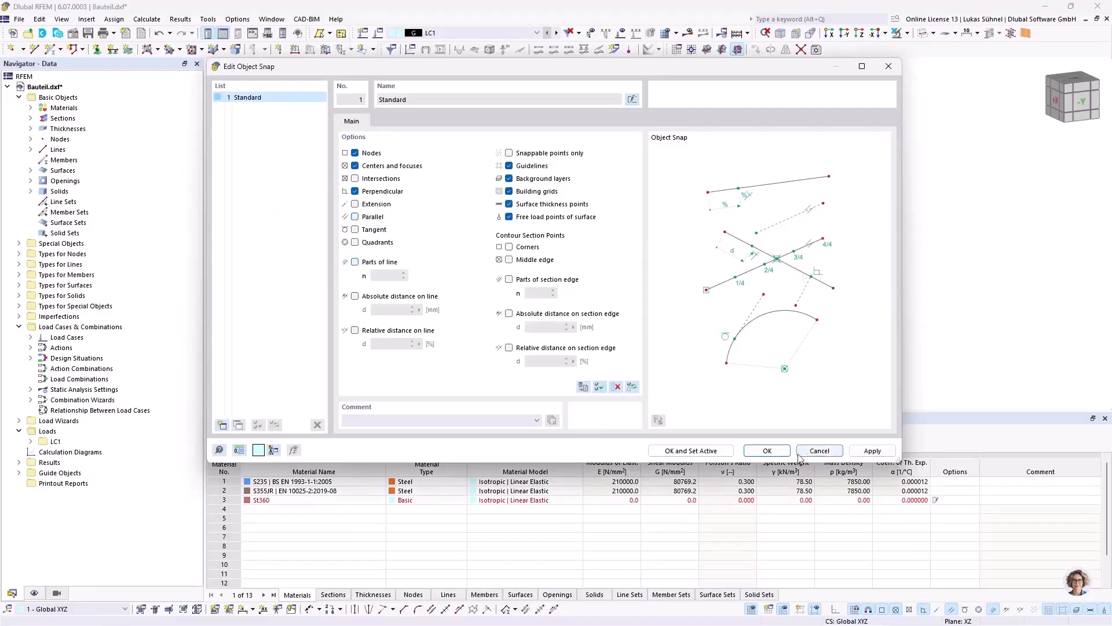
click(767, 451)
Step: Change the solid type of all ten pocket solids, numbers 5 to 14, to Hole
ctrl+middle_drag(471, 242, 529, 293)
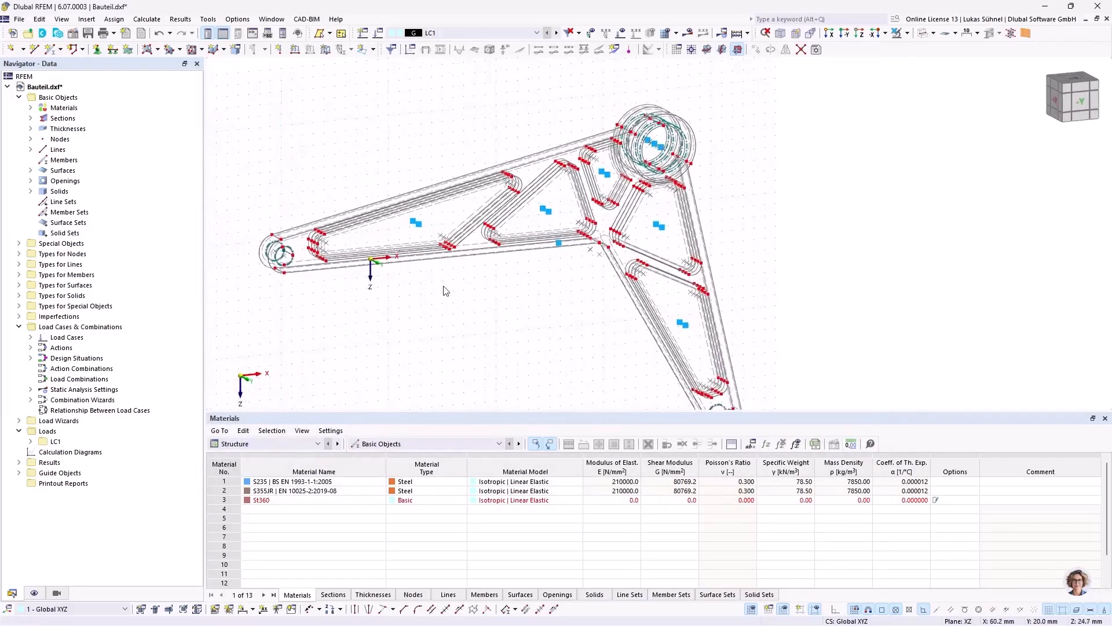
scroll(446, 291, up, 1)
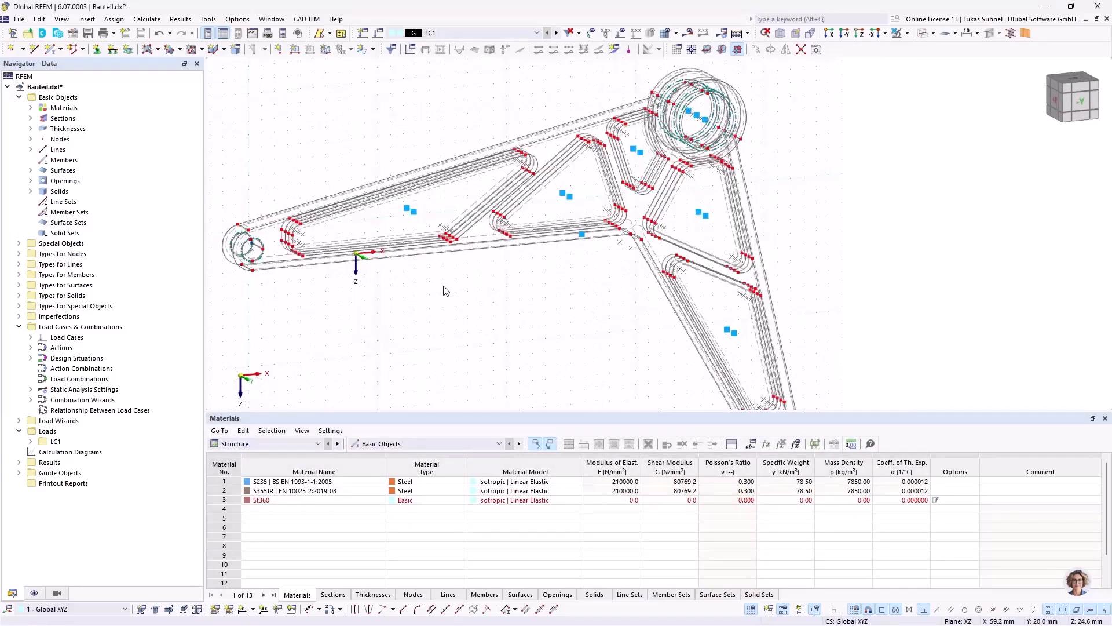
click(31, 192)
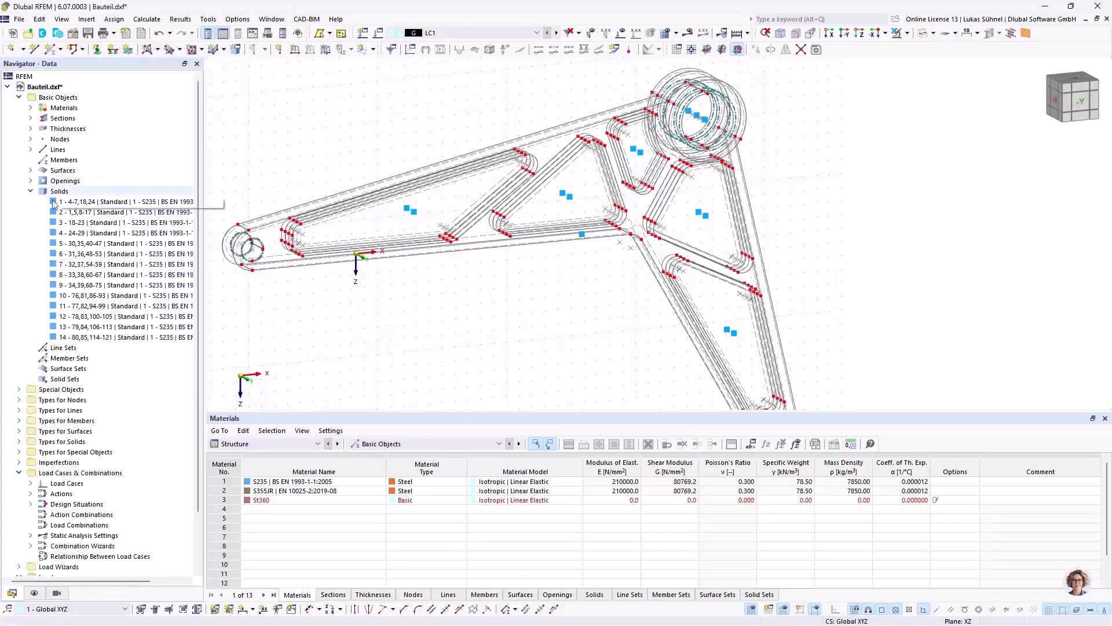
click(101, 243)
shift+click(90, 336)
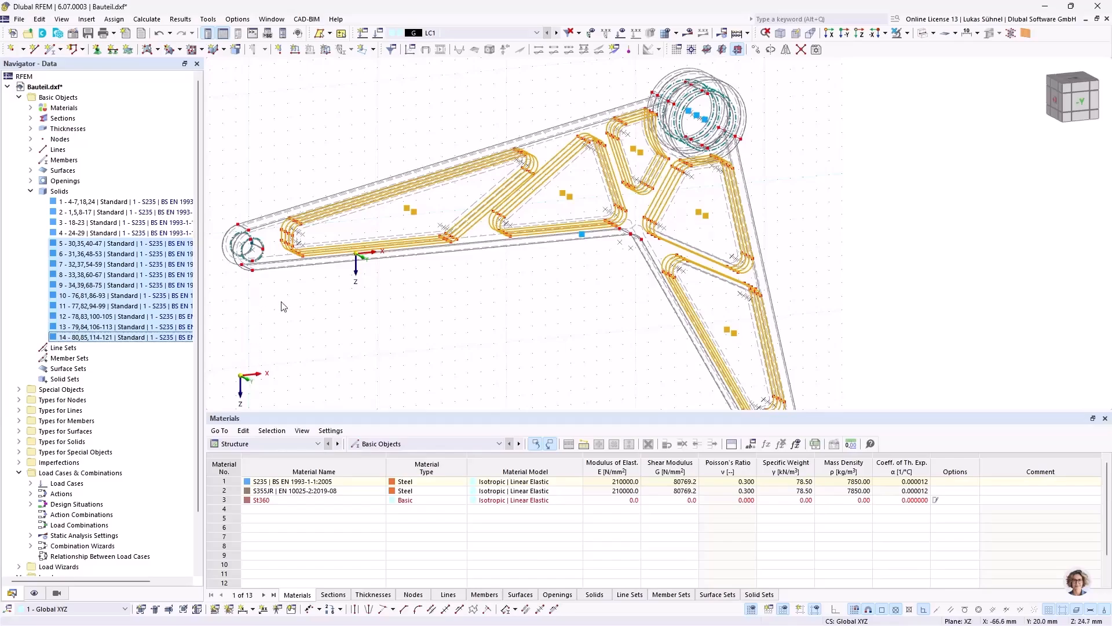
right_click(108, 256)
click(118, 264)
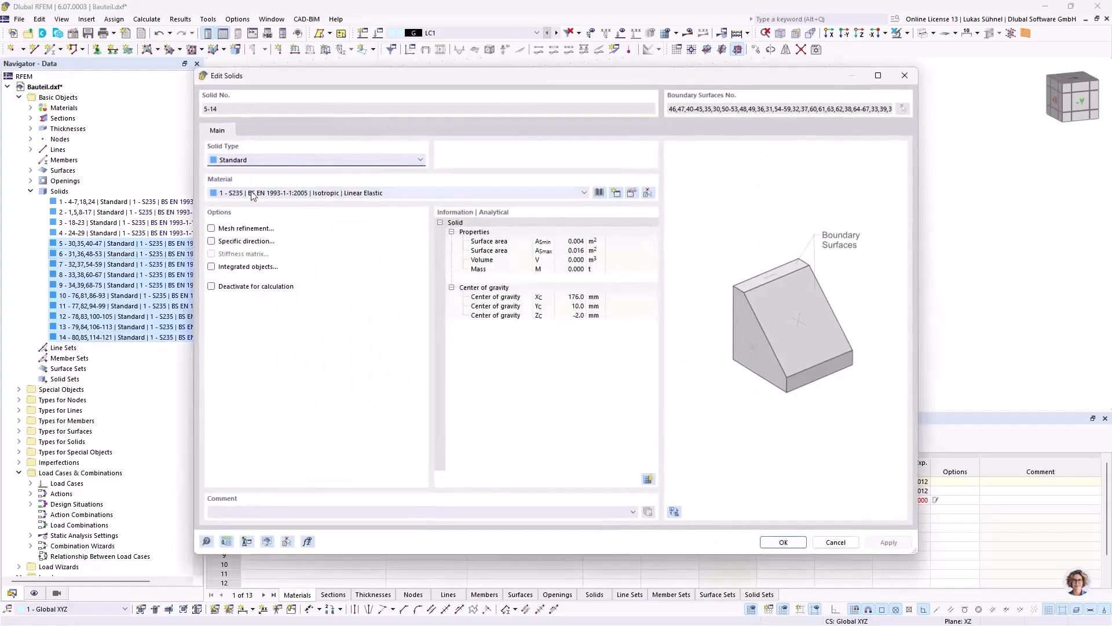
click(252, 158)
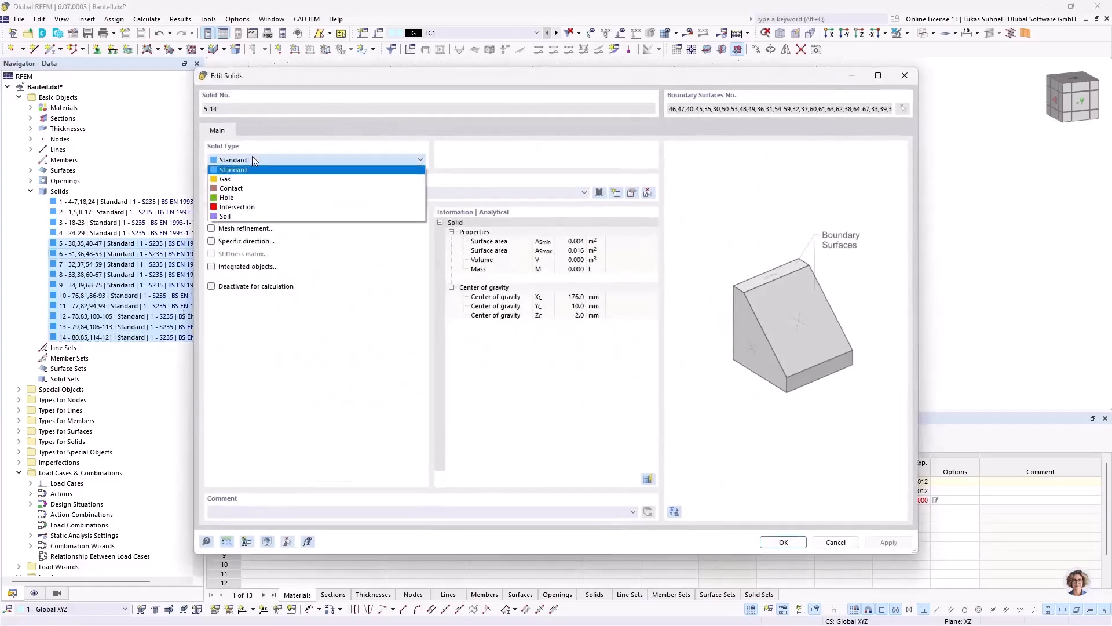
click(234, 199)
click(778, 540)
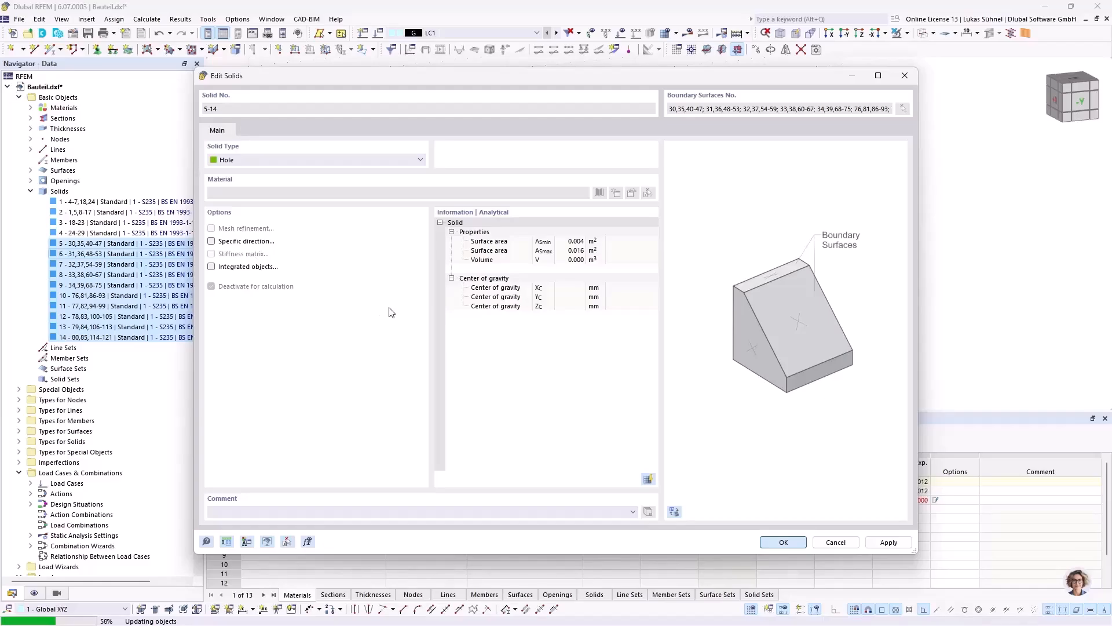
click(605, 375)
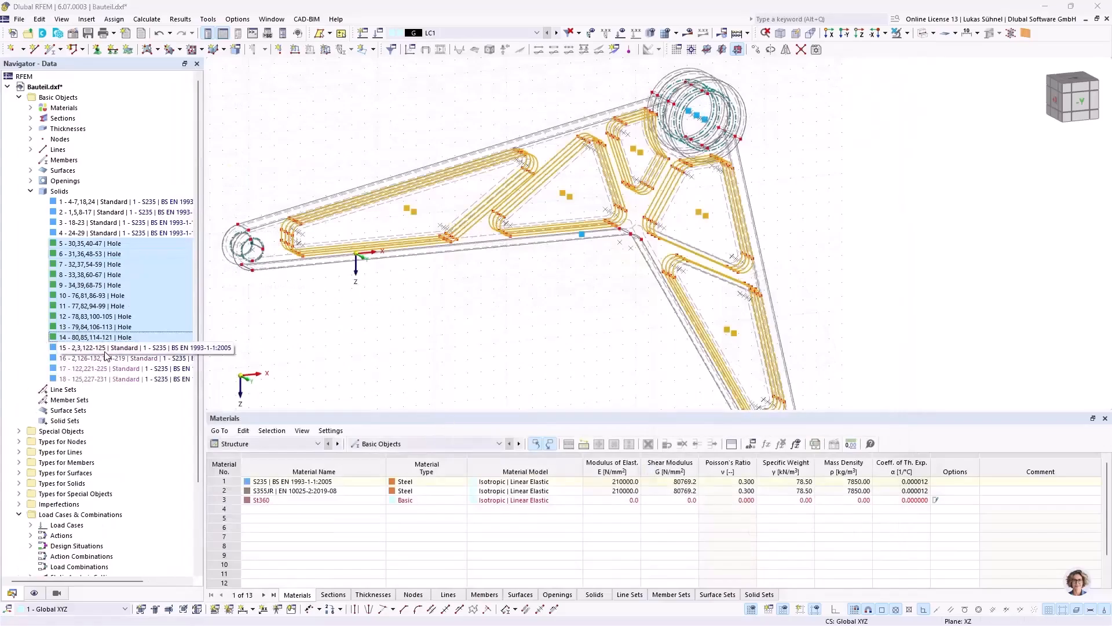
Step: Detach generated solid 16 from its parent objects so it becomes an independent solid
right_click(105, 352)
click(142, 436)
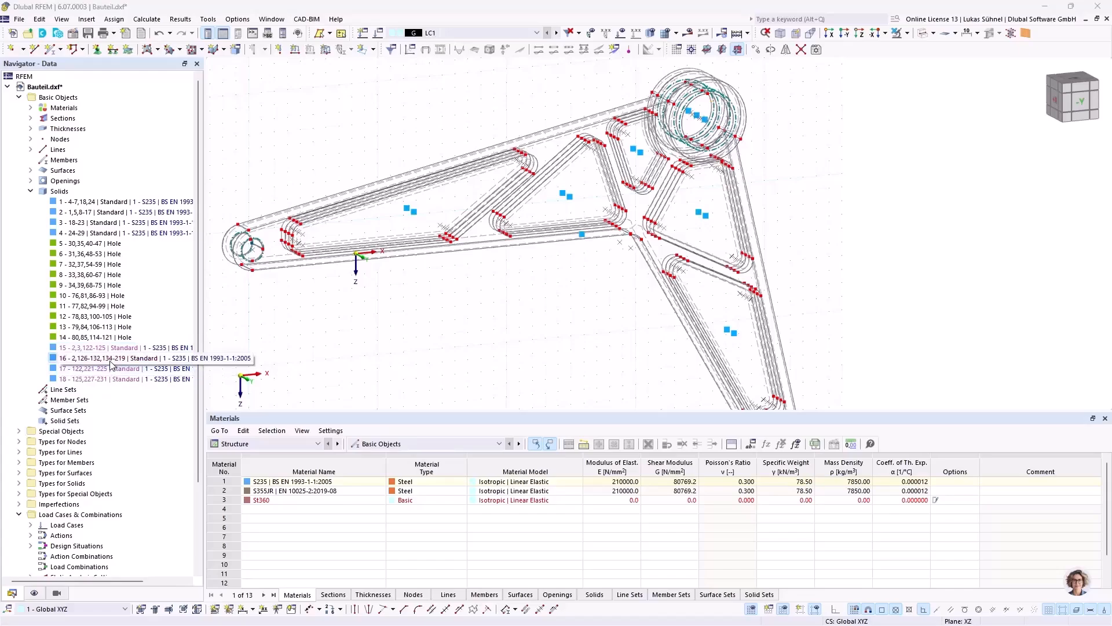
right_click(112, 364)
click(145, 442)
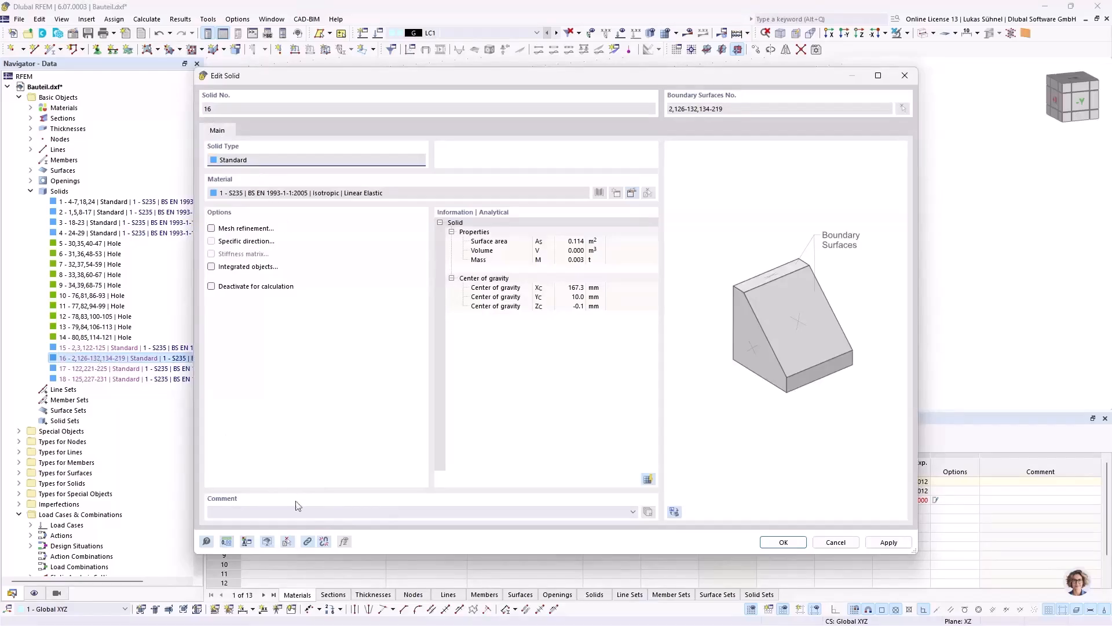
click(324, 540)
click(612, 369)
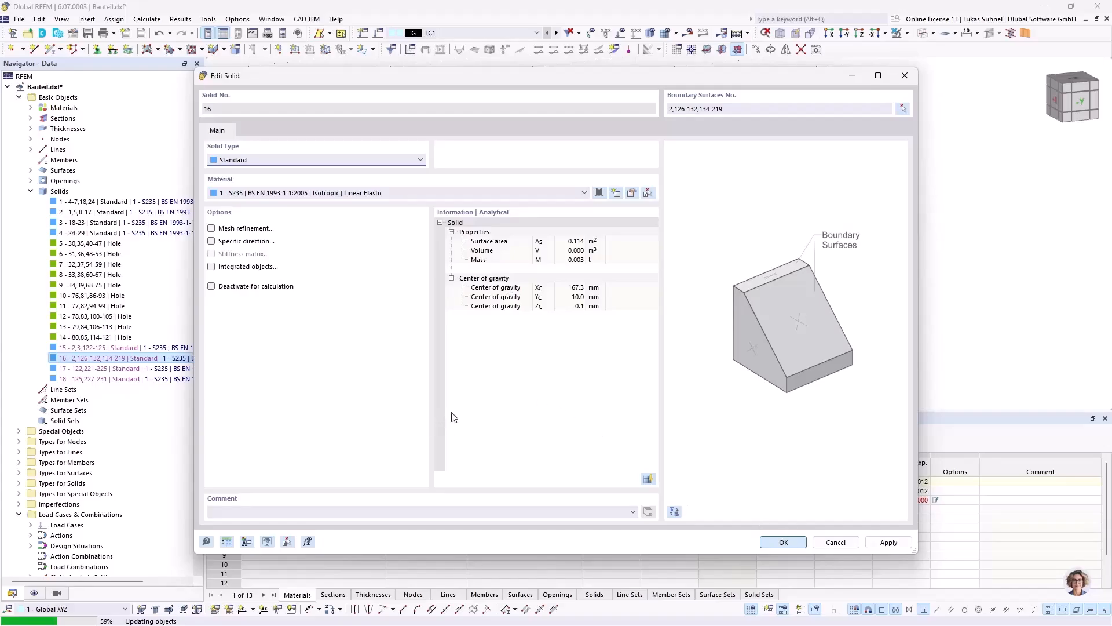
click(601, 377)
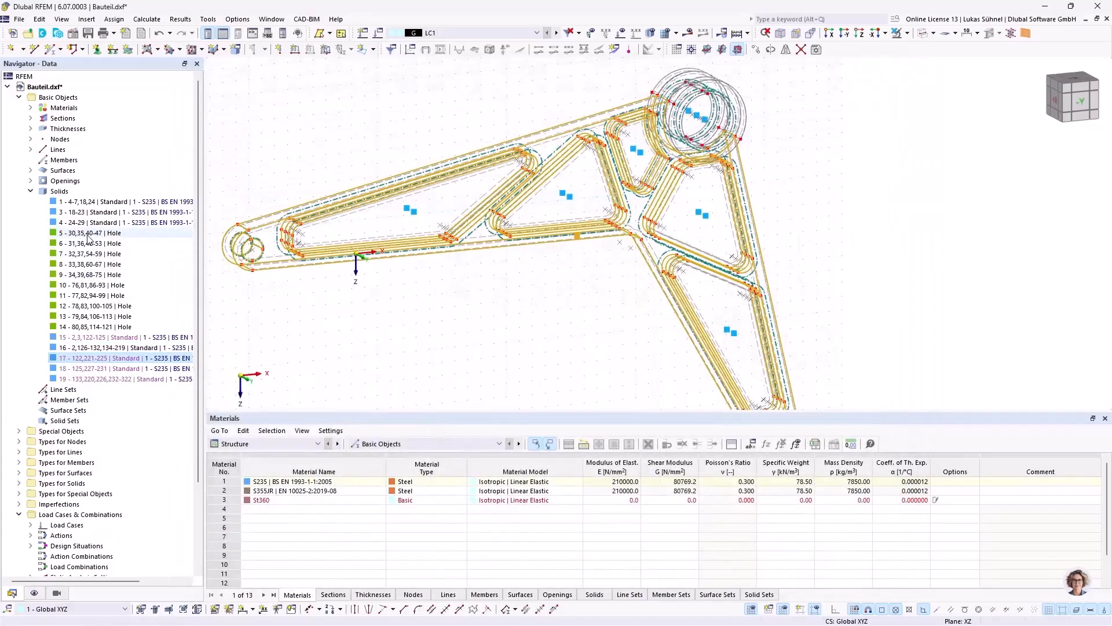
Step: Delete the ten hole solids, 5 to 14, together with their boundary surfaces
click(87, 234)
shift+click(78, 327)
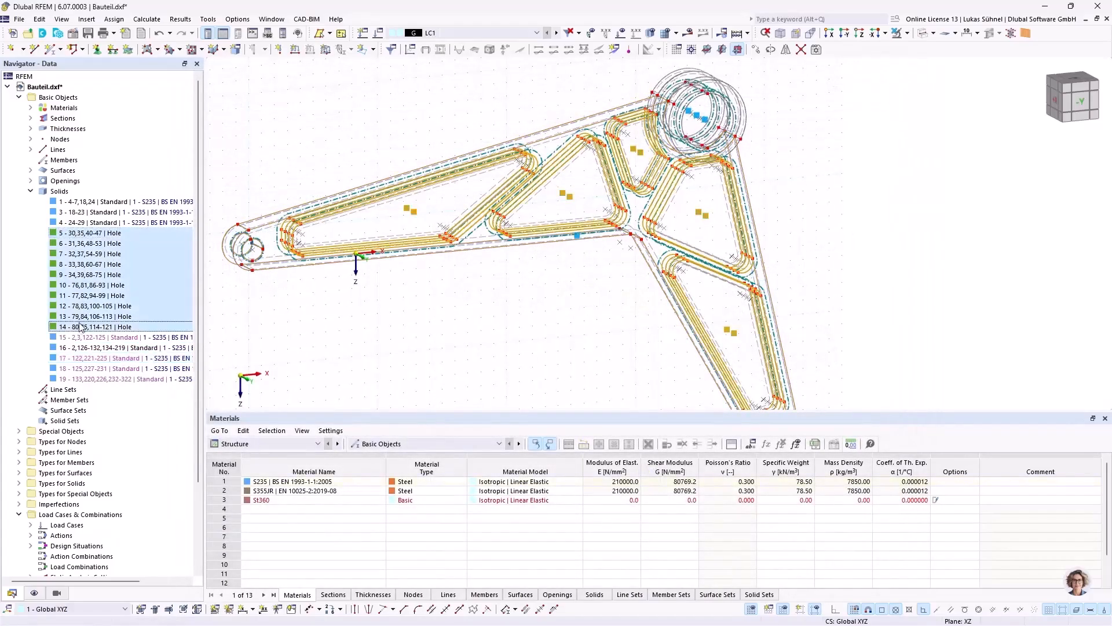
right_click(81, 262)
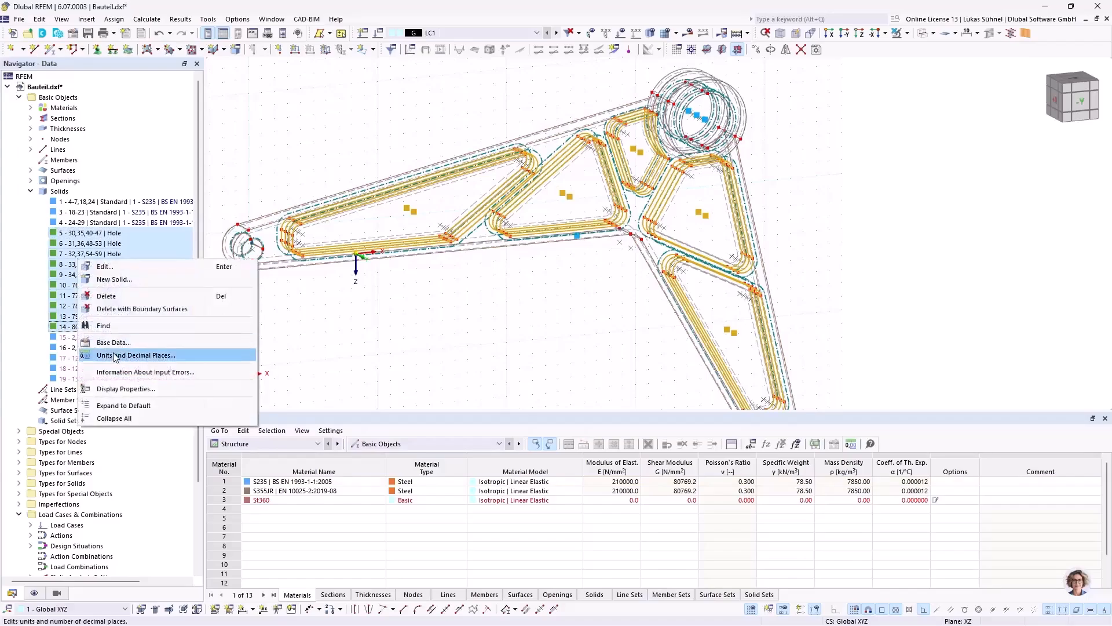
click(138, 310)
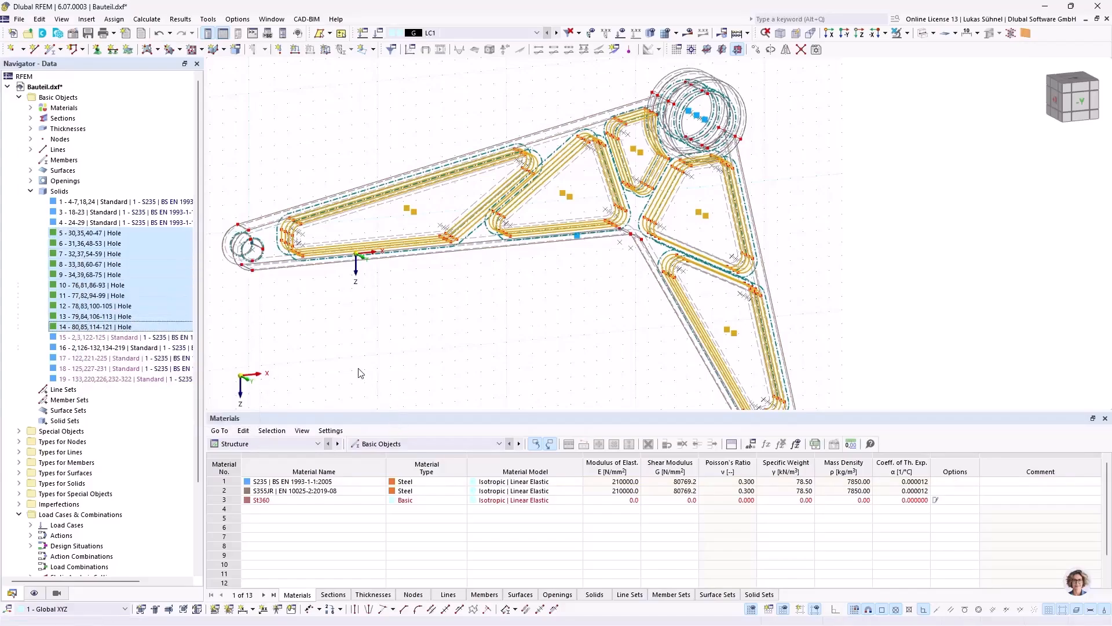
click(407, 303)
Step: Show the model as shaded solids and examine the pockets and the hub rings from several angles
ctrl+middle_drag(411, 298, 443, 309)
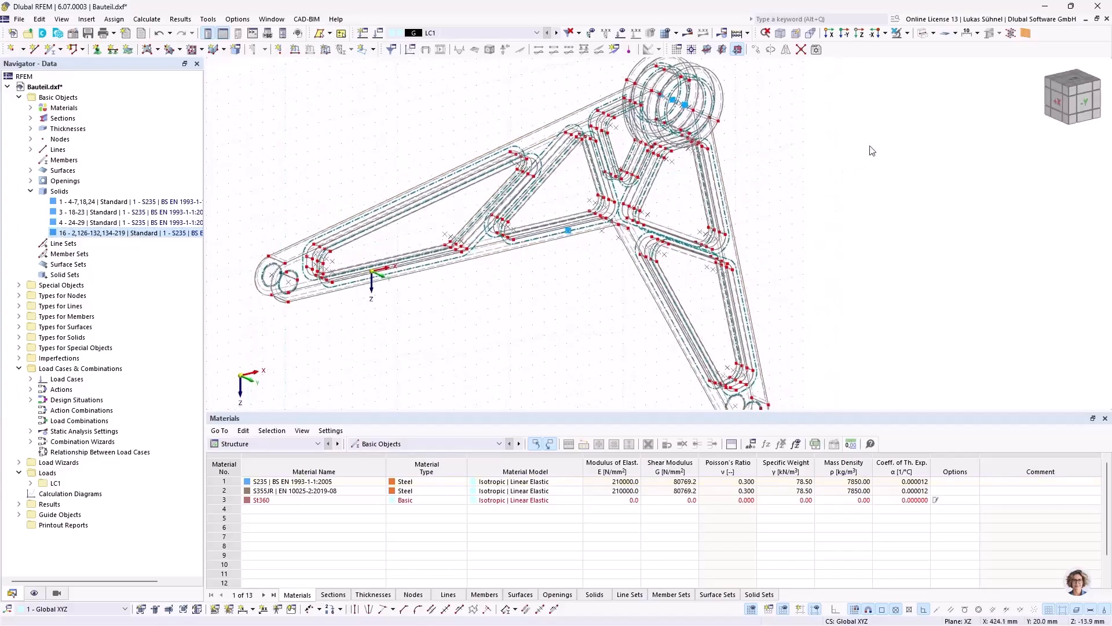
click(925, 33)
scroll(440, 349, up, 1)
ctrl+middle_drag(441, 348, 427, 333)
scroll(455, 238, down, 2)
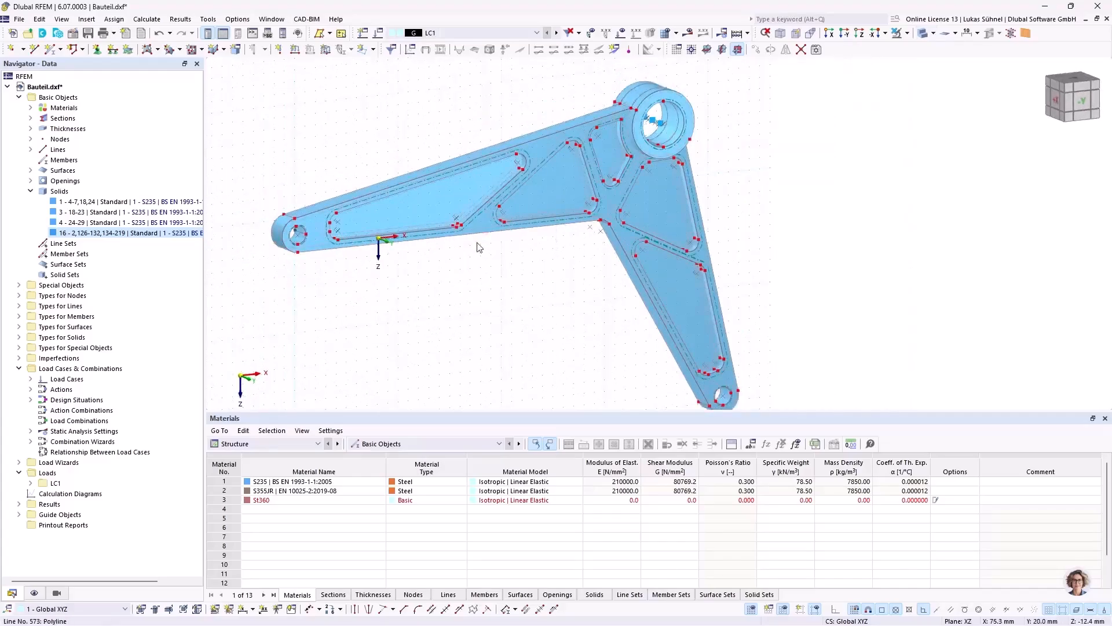
ctrl+middle_drag(470, 288, 496, 300)
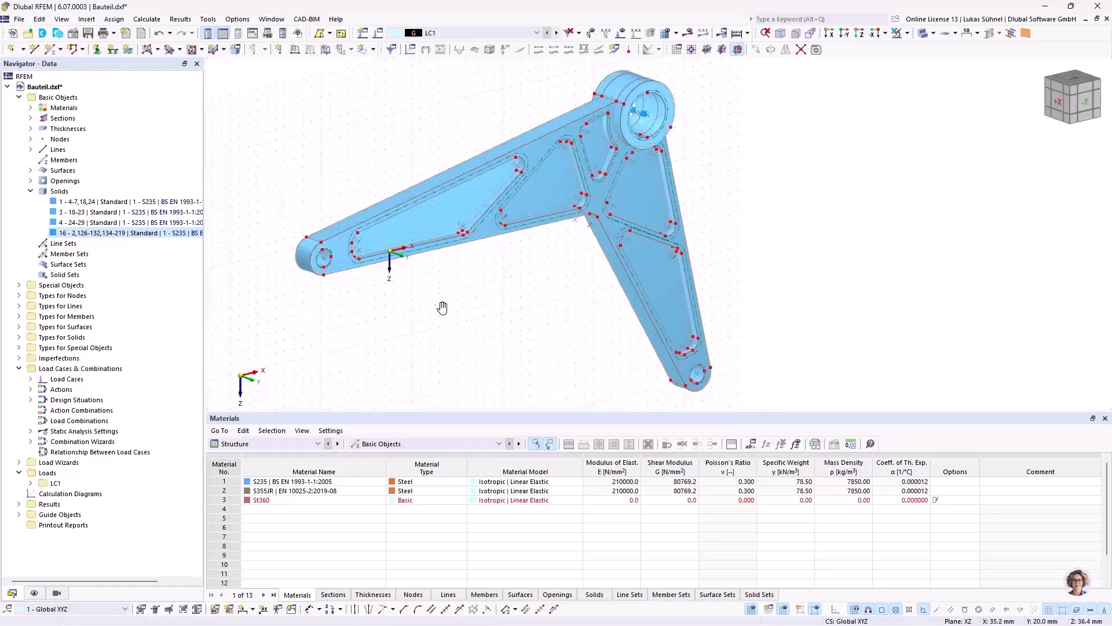
ctrl+middle_drag(509, 303, 579, 263)
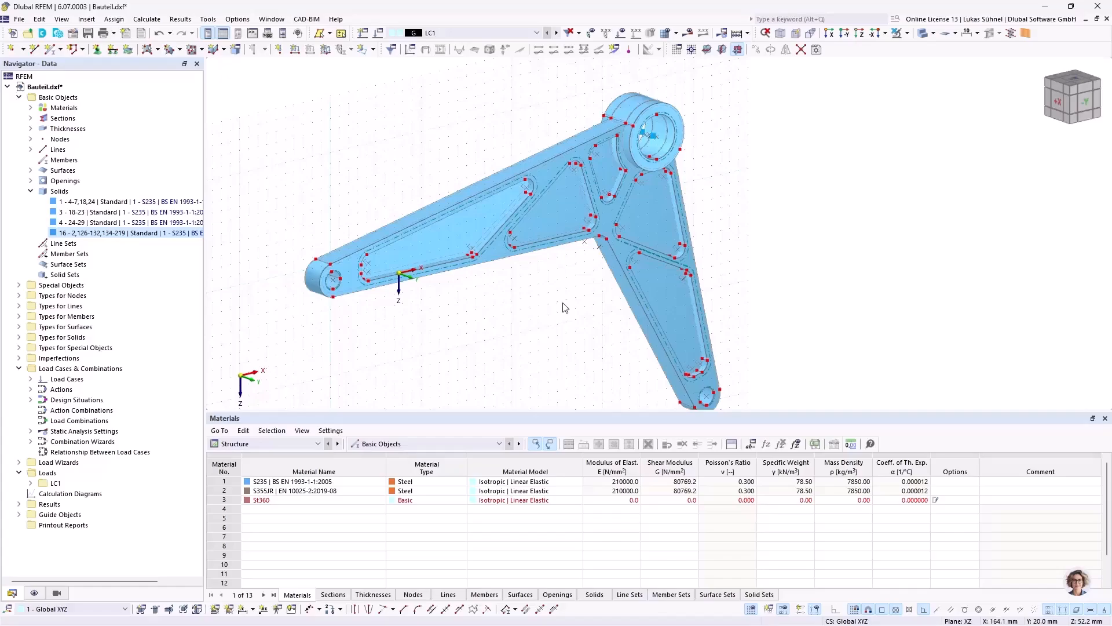
ctrl+middle_drag(434, 300, 452, 273)
ctrl+middle_drag(698, 212, 720, 216)
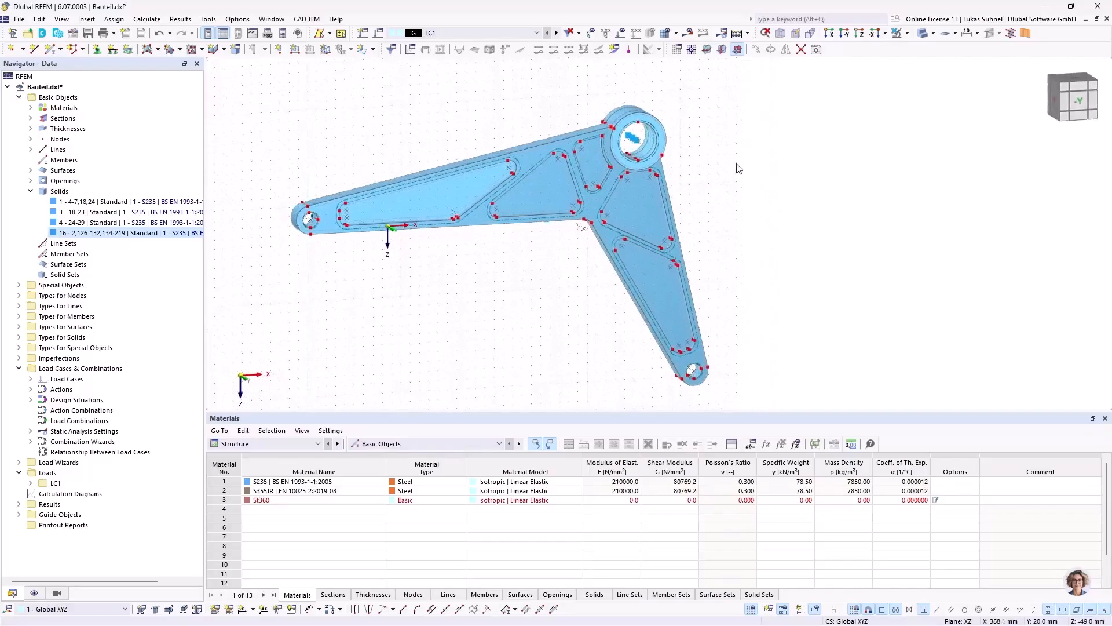
scroll(698, 144, up, 3)
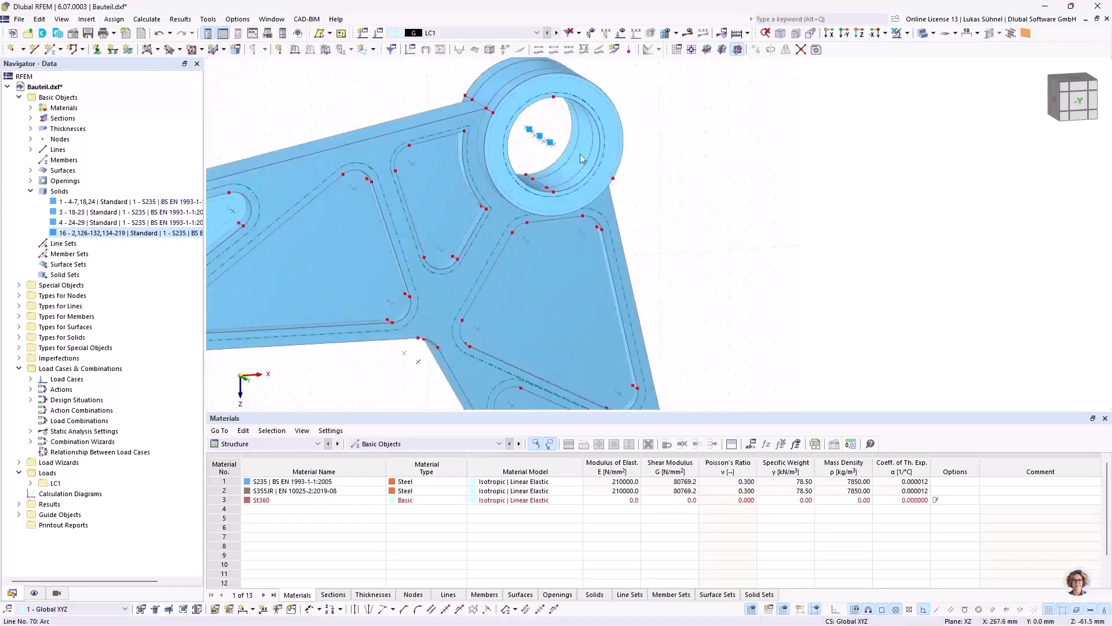
Step: Move the work plane origin to the lowest inner-edge node of the hub's front face at X 260, Y 30, Z -60 mm
scroll(666, 191, down, 1)
mouse_move(668, 190)
ctrl+middle_down()
mouse_move(688, 194)
mouse_move(647, 191)
ctrl+middle_up()
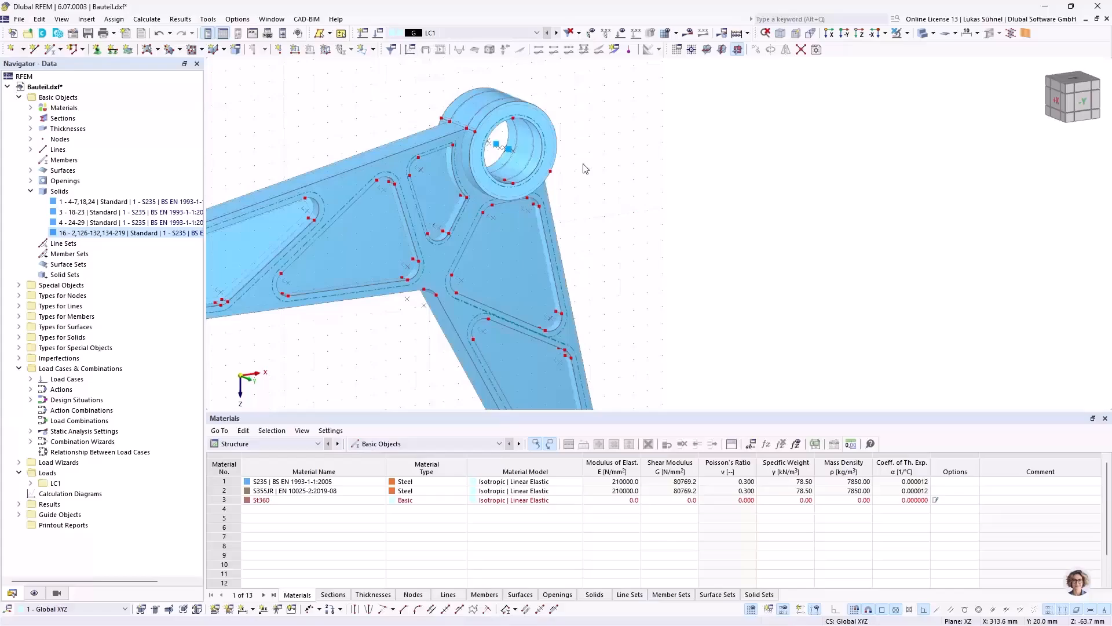
middle_drag(600, 156, 588, 209)
scroll(588, 209, up, 2)
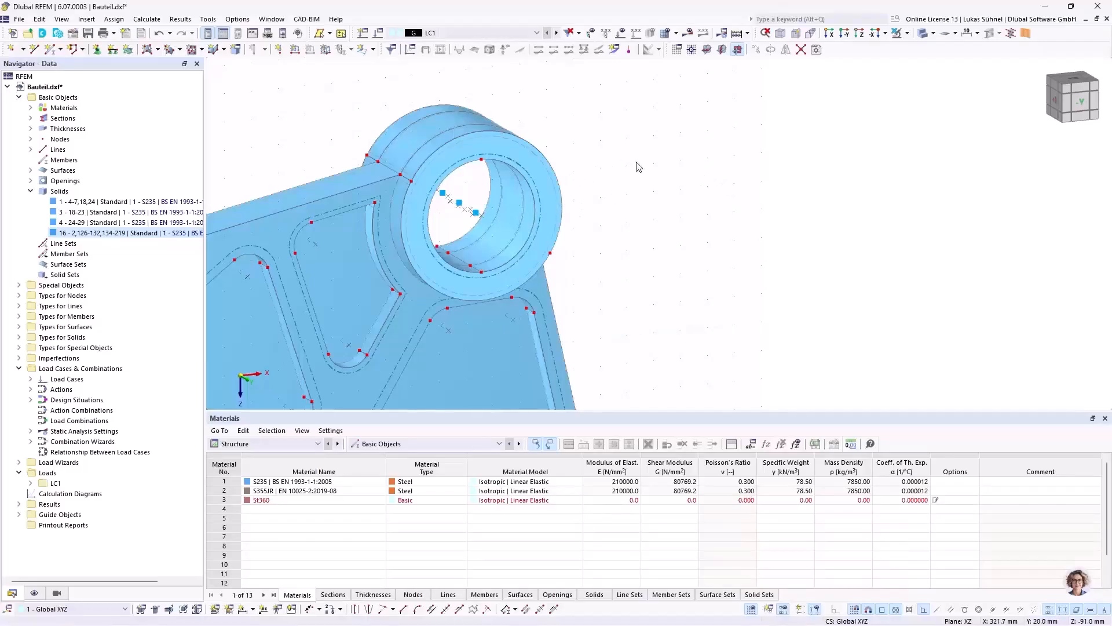
ctrl+middle_drag(634, 189, 613, 181)
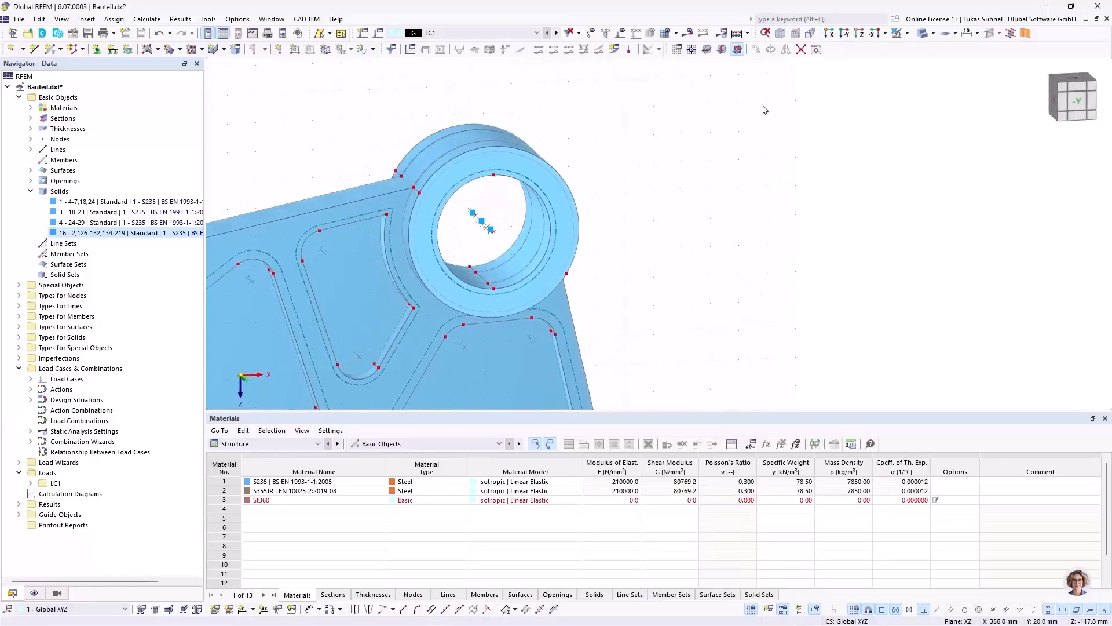
click(695, 52)
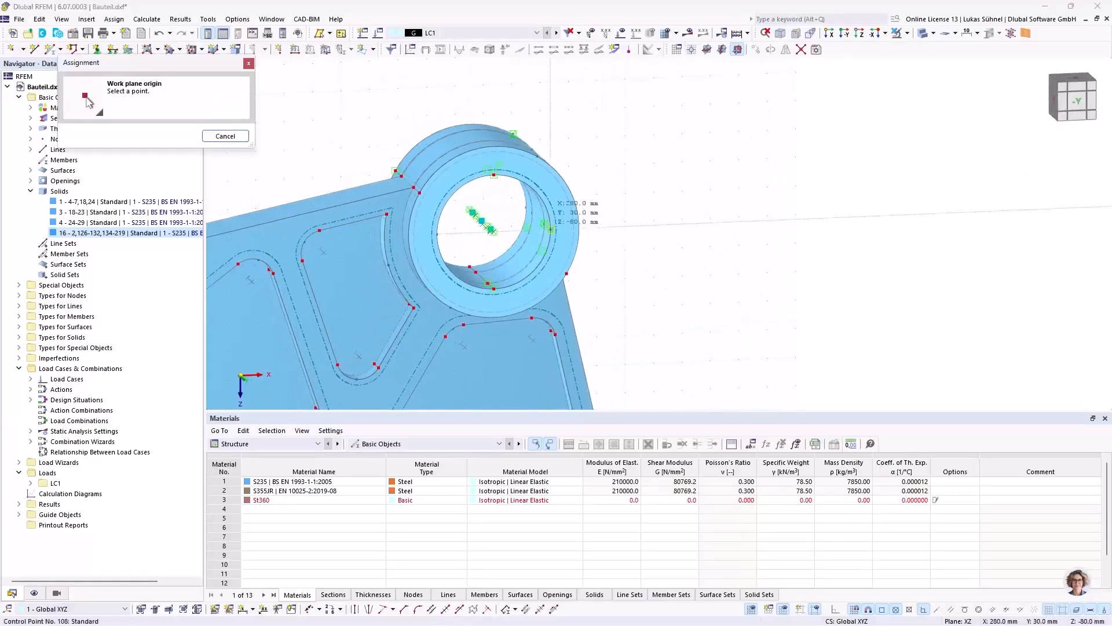
click(493, 288)
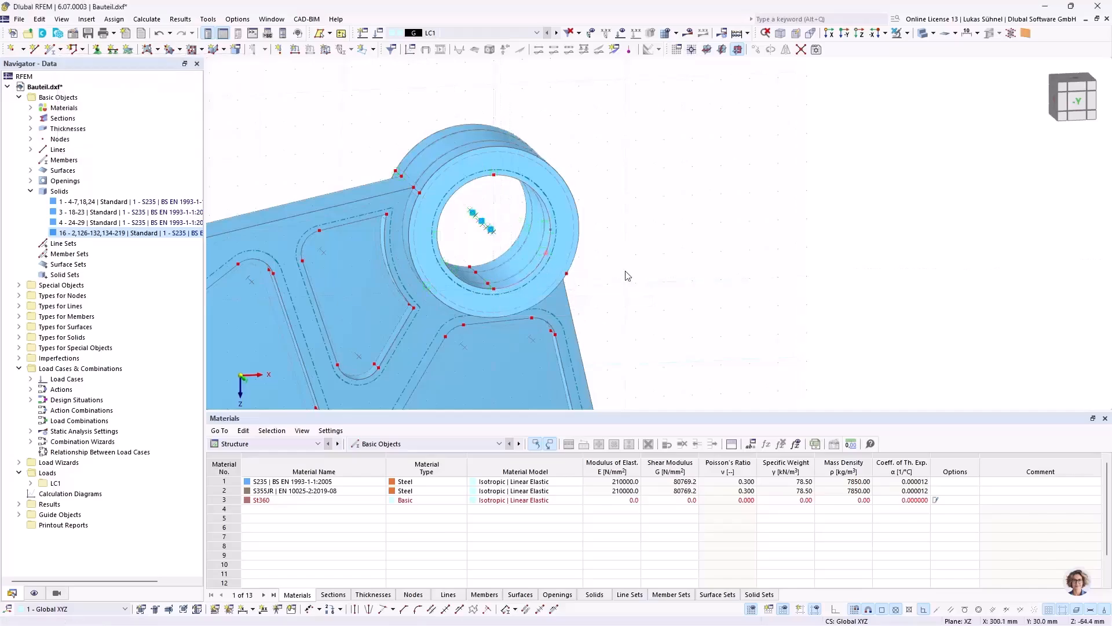
Step: Set a finer grid point spacing for the XZ work plane
middle_drag(626, 259, 620, 216)
scroll(620, 216, down, 2)
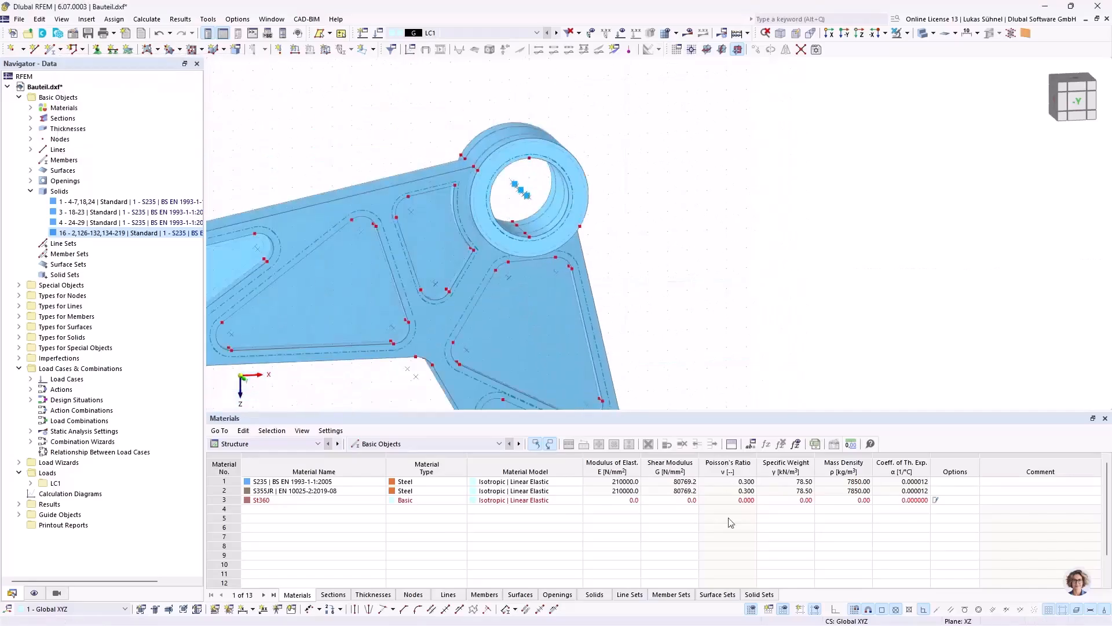
right_click(752, 610)
click(773, 605)
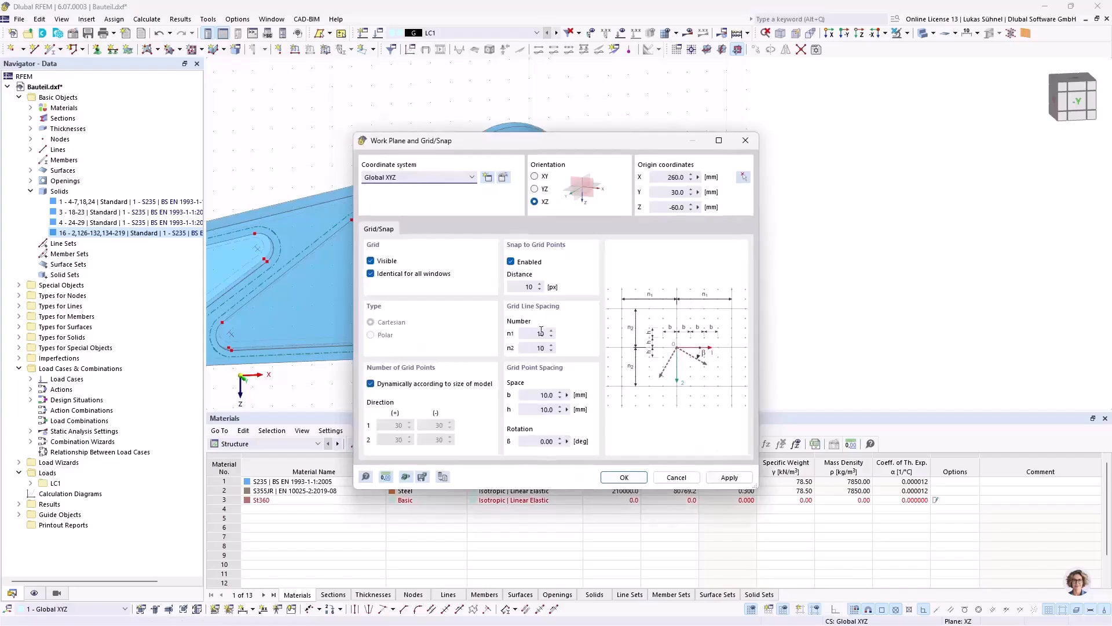
drag(539, 395, 579, 394)
key(Tab)
click(624, 477)
Step: Isolate the front end face of the upper hub ring so that only the selected objects are displayed
scroll(665, 218, up, 3)
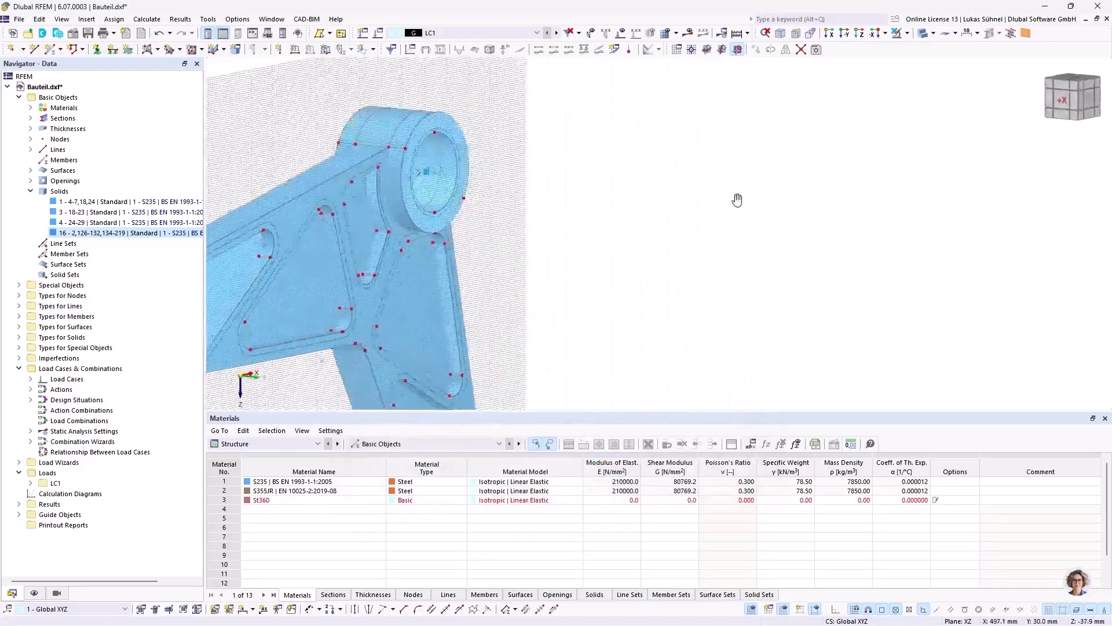
ctrl+middle_drag(454, 168, 571, 169)
ctrl+middle_drag(485, 132, 515, 134)
scroll(347, 116, up, 4)
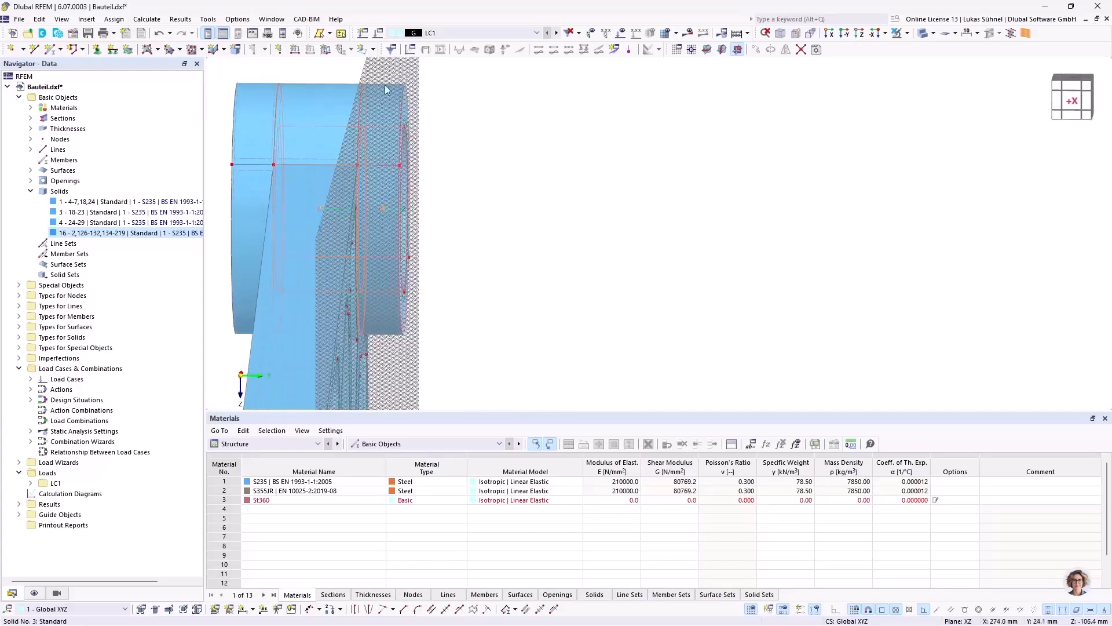
drag(390, 67, 493, 377)
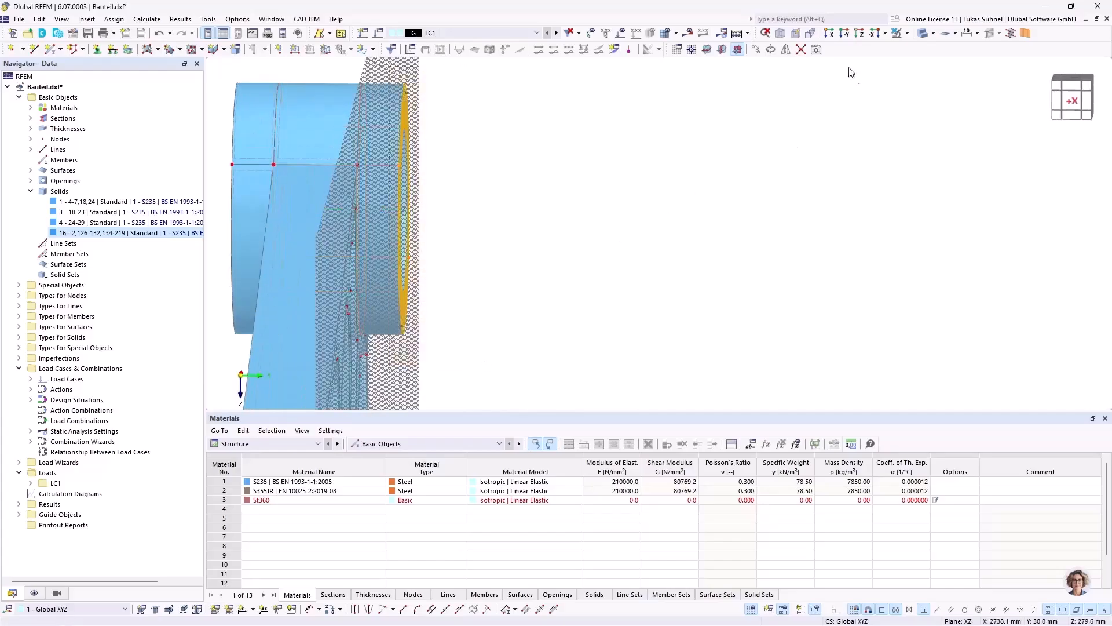
click(907, 33)
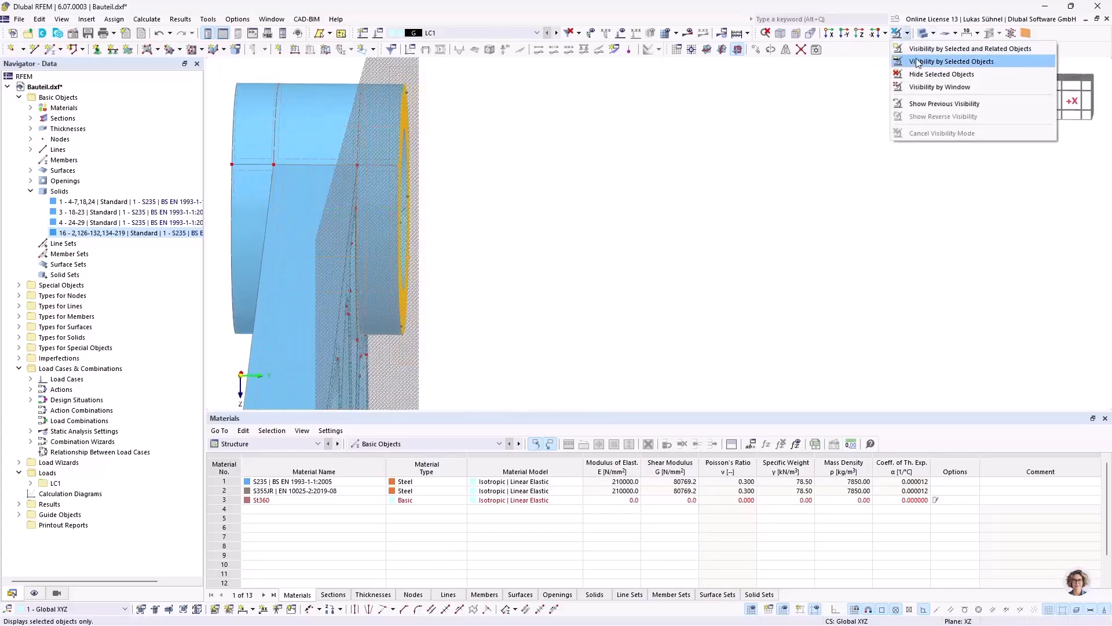
click(918, 62)
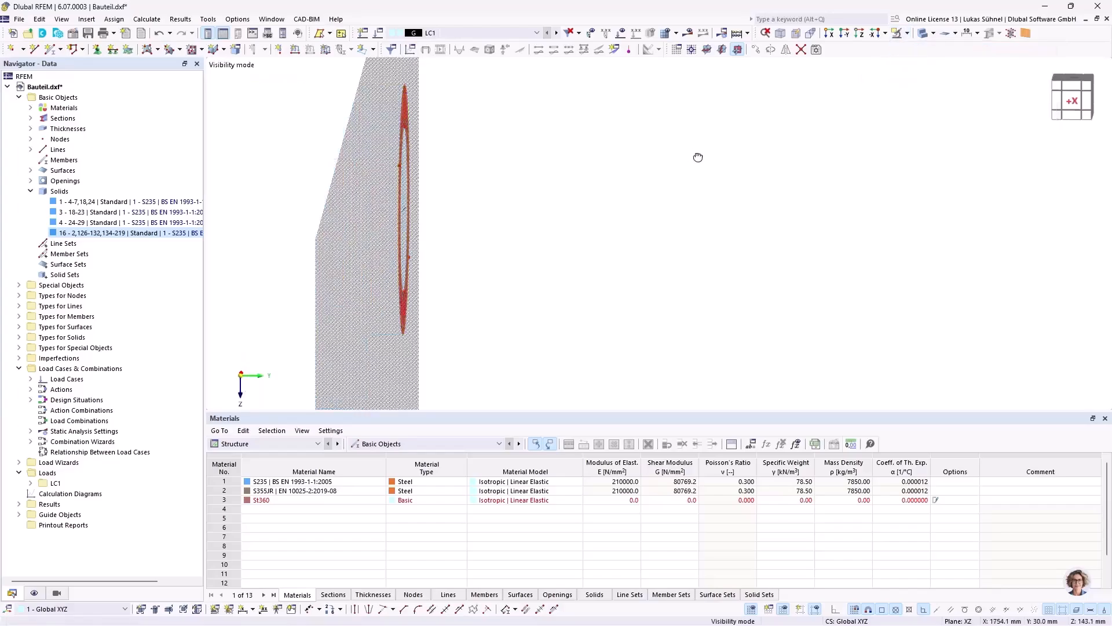
Step: Draw two 1 mm vertical lines into the bore, from Z -60 to -61 mm and from Z -100 to -99 mm at X 260 mm
scroll(412, 256, up, 4)
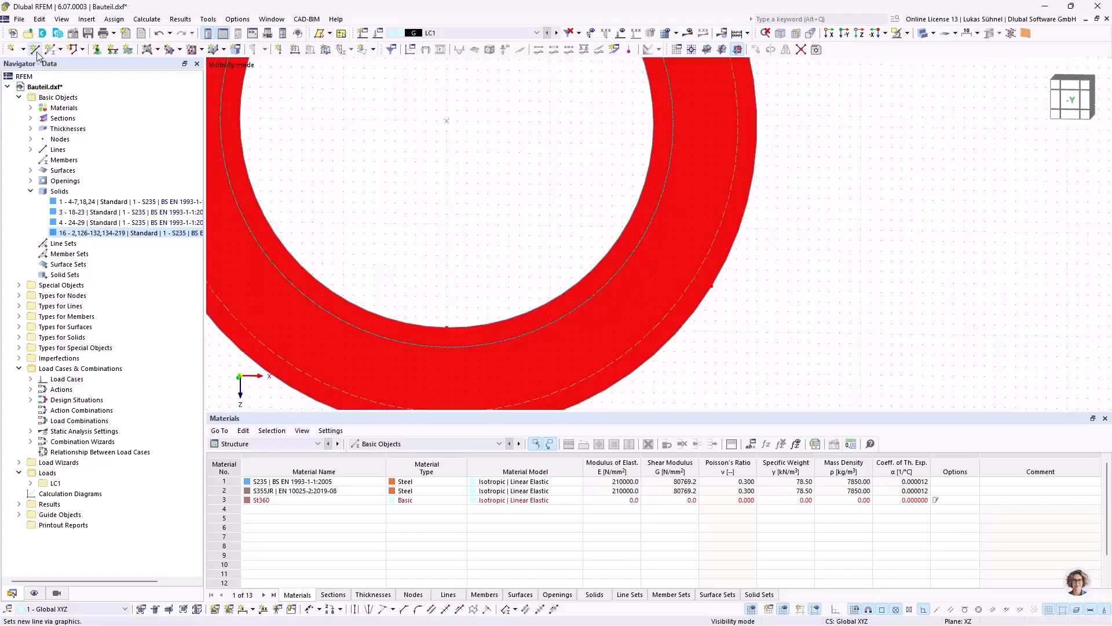
click(449, 326)
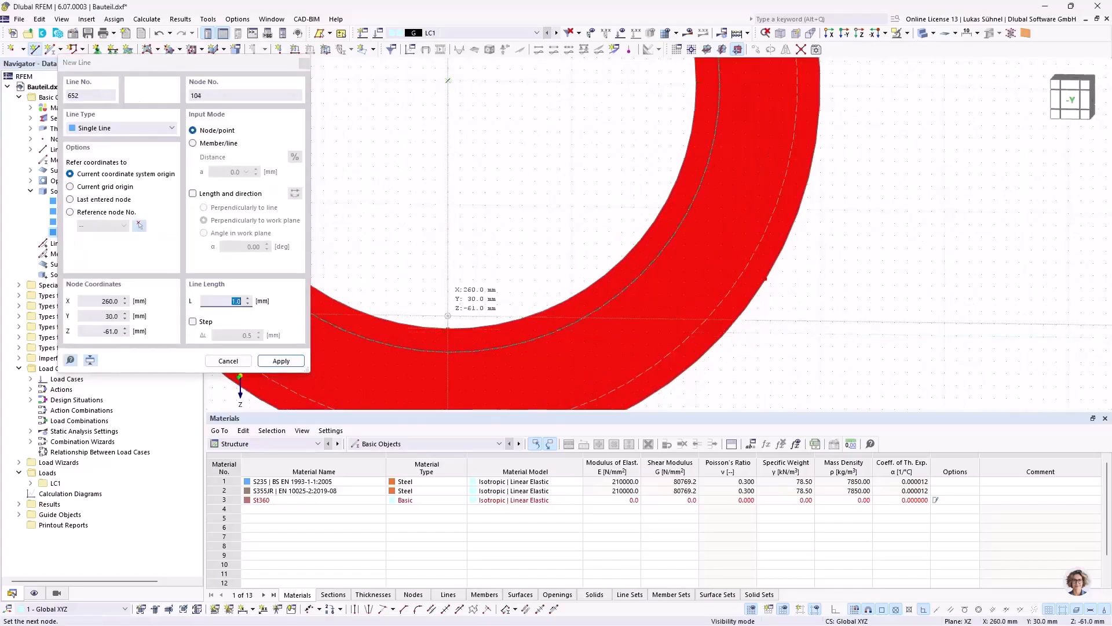
right_click(565, 321)
scroll(560, 278, down, 4)
scroll(509, 230, up, 4)
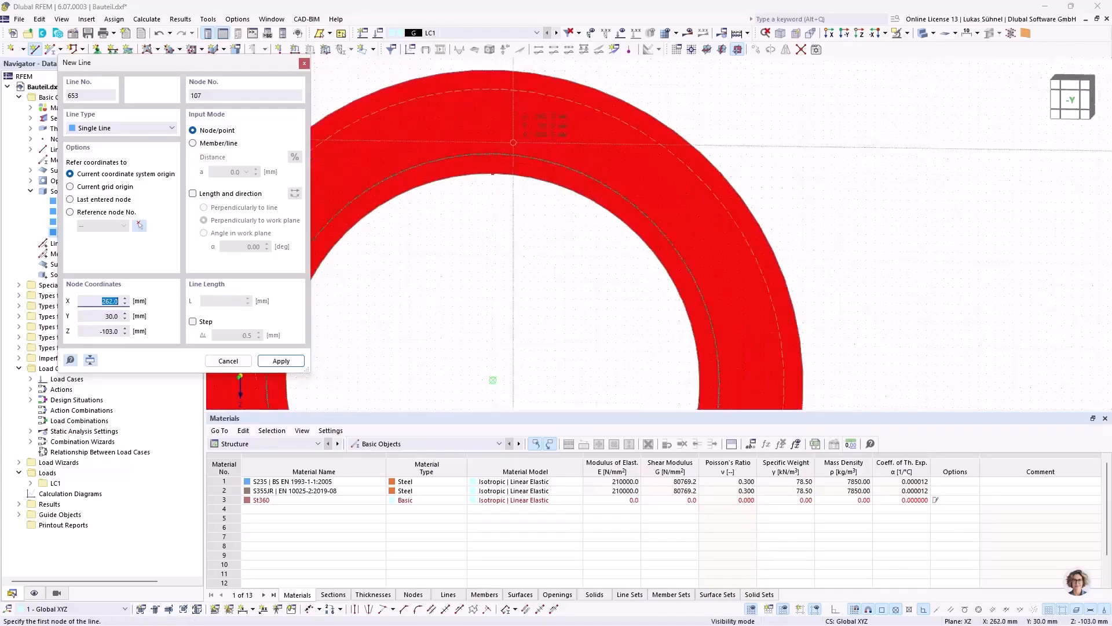
click(484, 186)
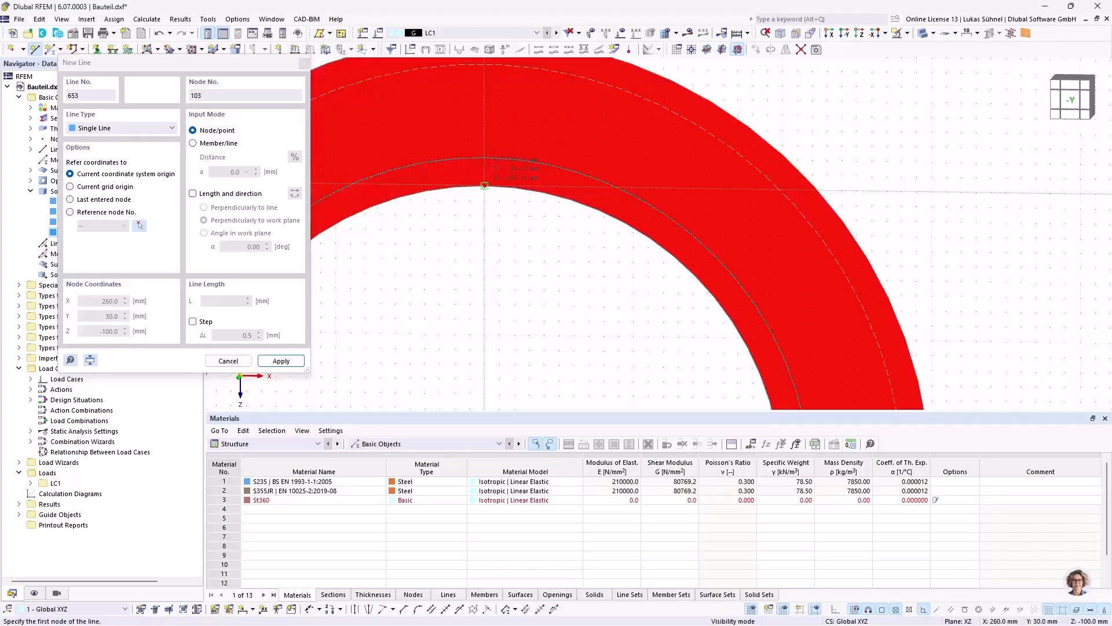
click(484, 200)
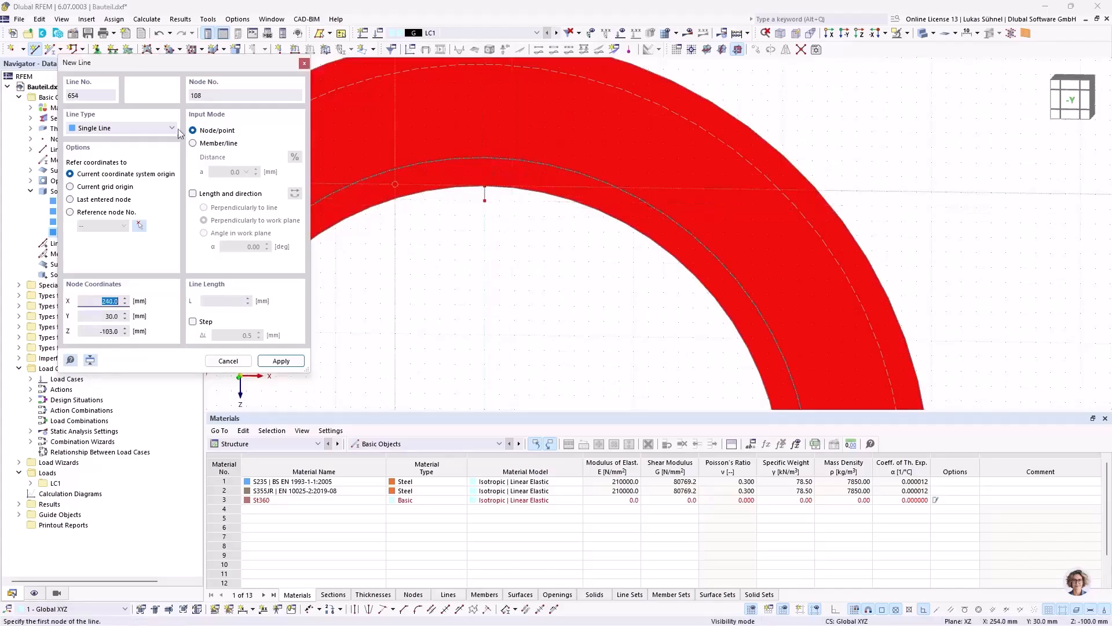
Step: Draw an arc via edge nodes with a 19 mm radius between the inner ends of the two short lines
click(121, 128)
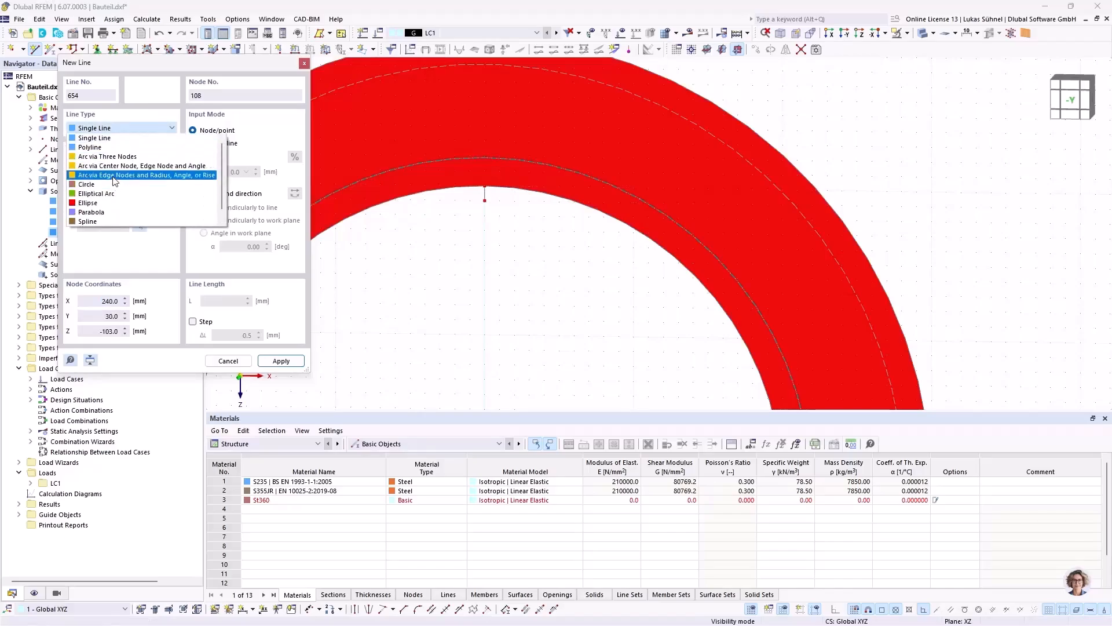
click(114, 175)
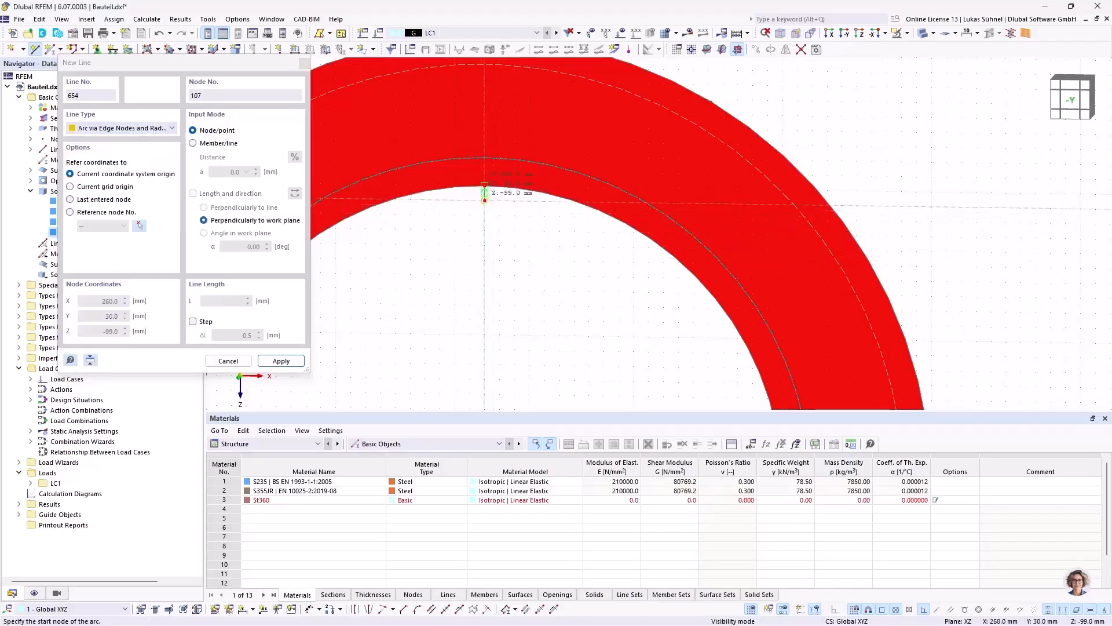
click(485, 158)
scroll(489, 145, down, 2)
scroll(493, 150, down, 2)
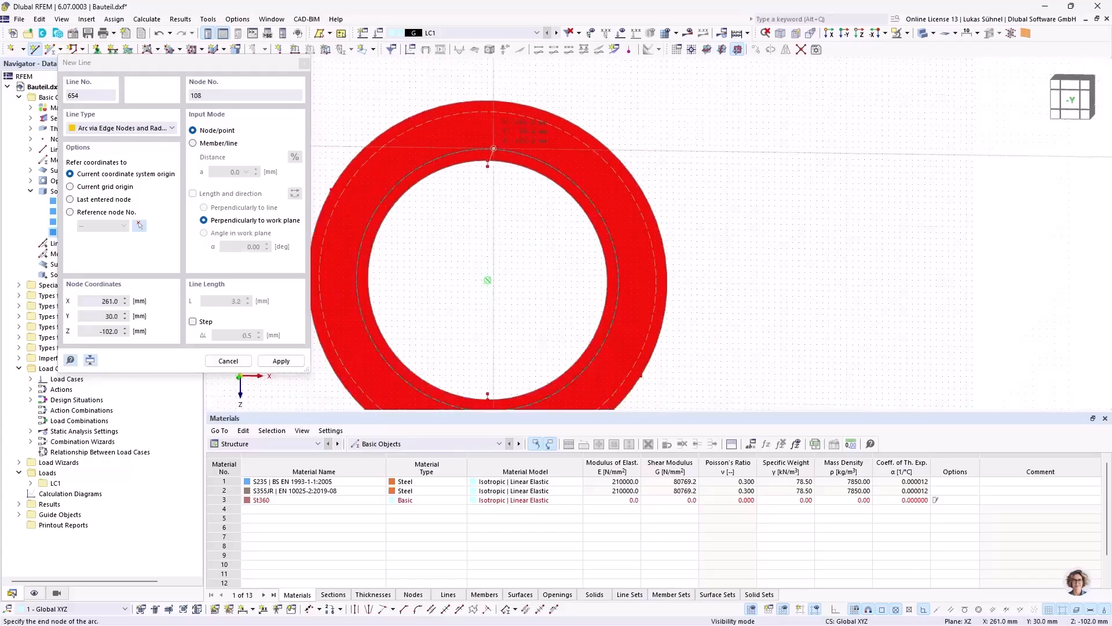
scroll(472, 200, up, 6)
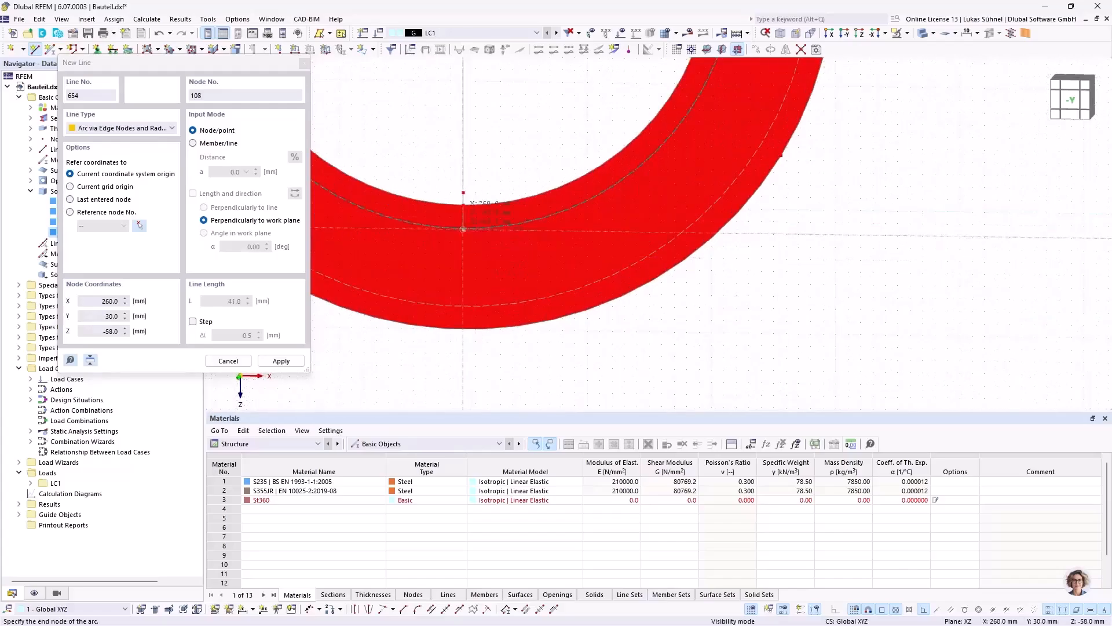
scroll(463, 229, up, 3)
click(482, 176)
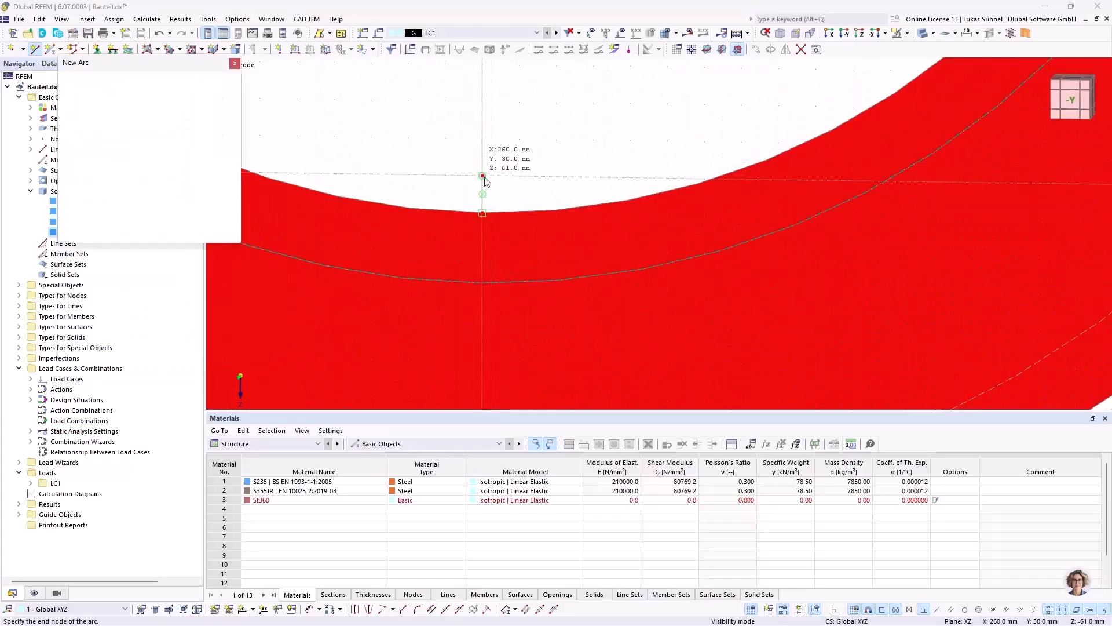
scroll(506, 319, down, 4)
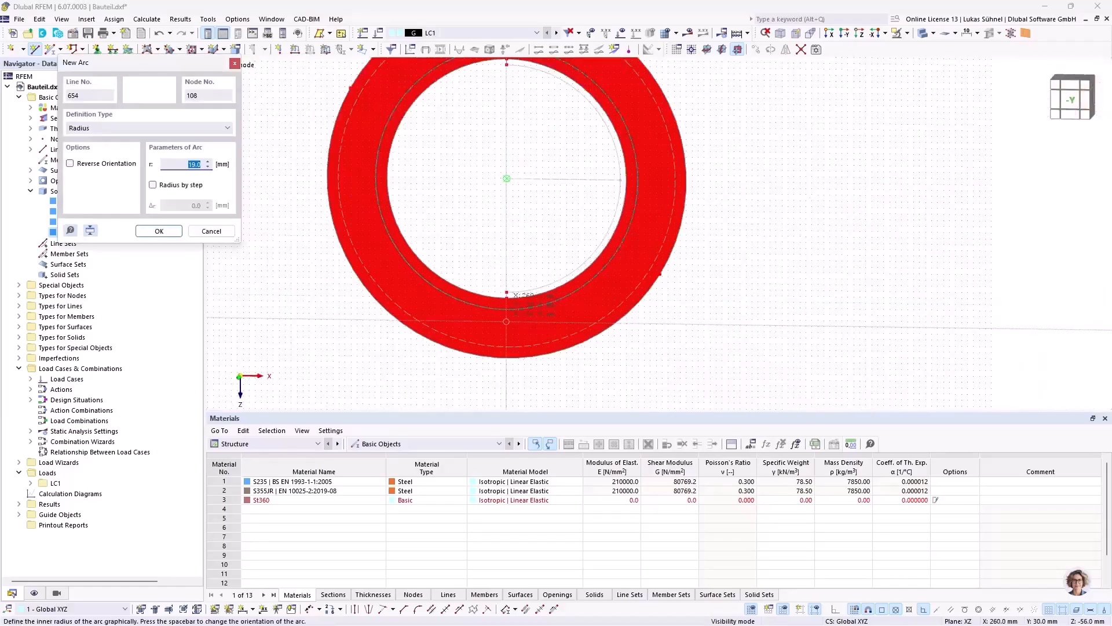
scroll(506, 179, up, 3)
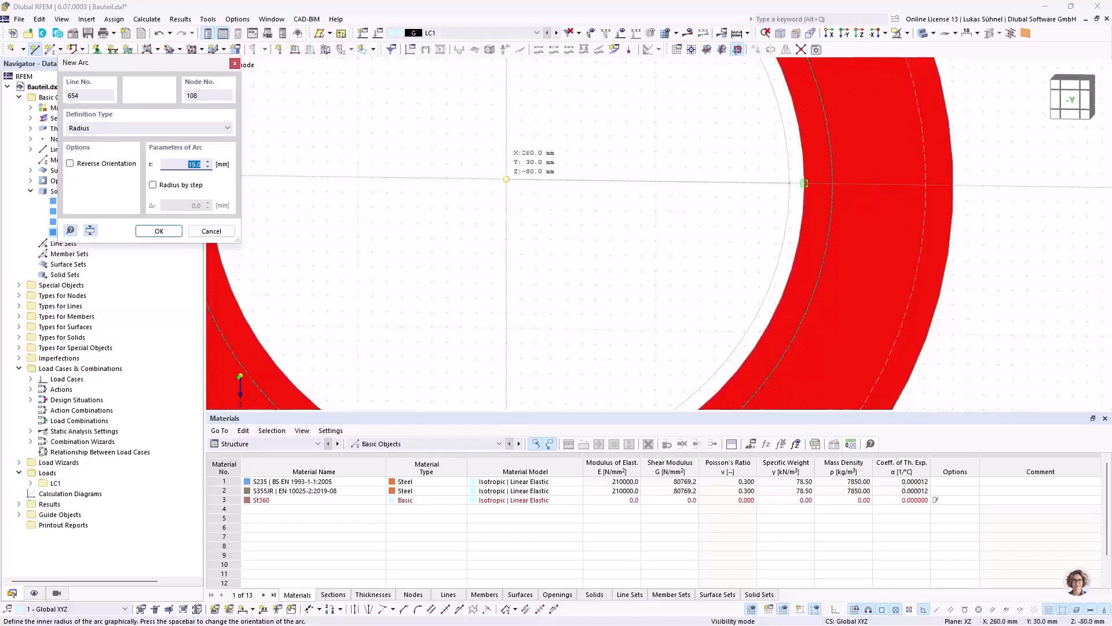
key(Return)
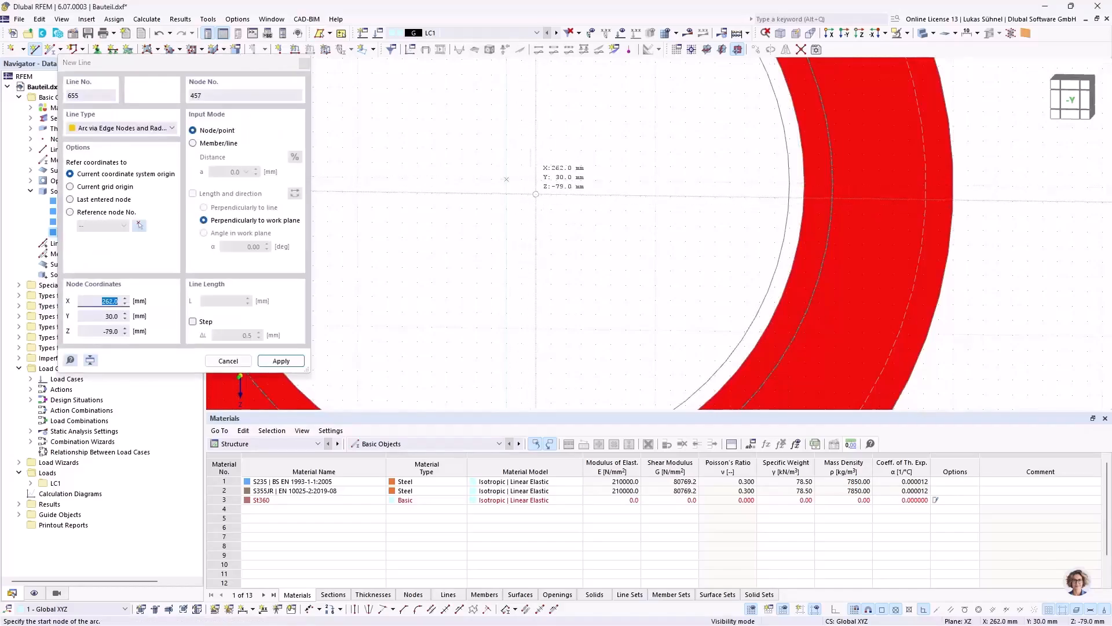
key(Escape)
Step: Try to create a plane surface without thickness bounded by the new arc, the two short lines and the bore edge
scroll(506, 193, down, 3)
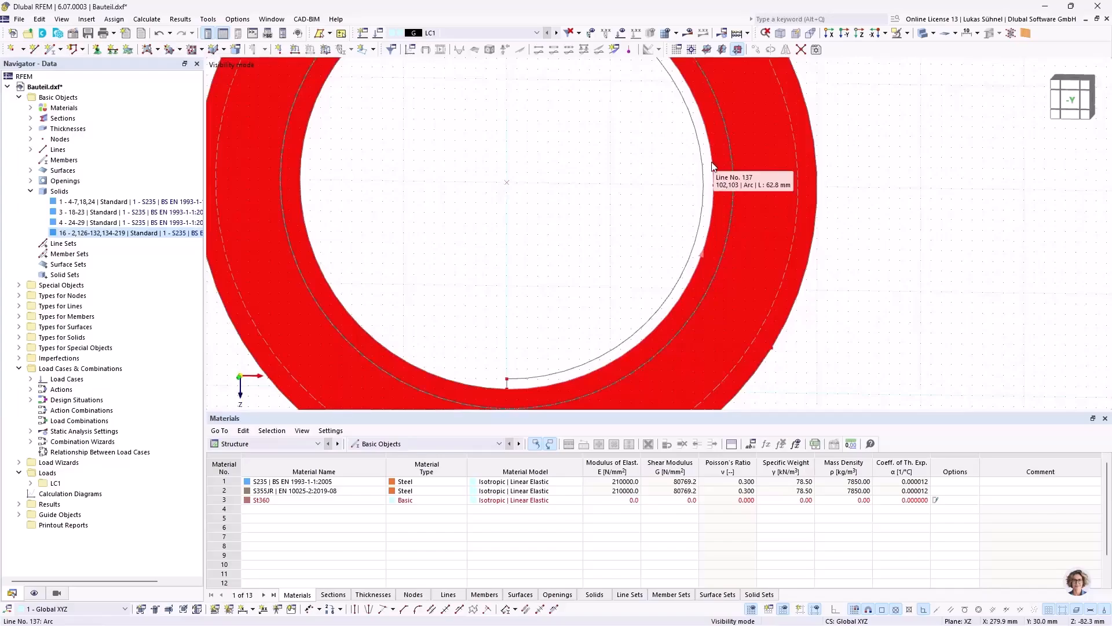
scroll(575, 218, down, 3)
ctrl+middle_drag(566, 201, 528, 283)
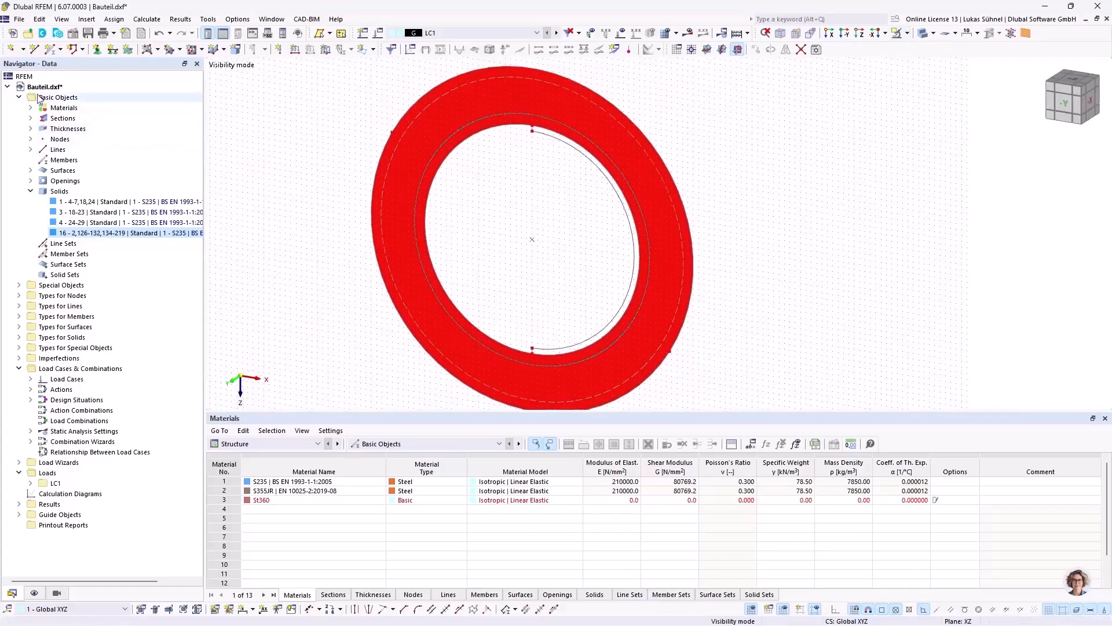
click(157, 50)
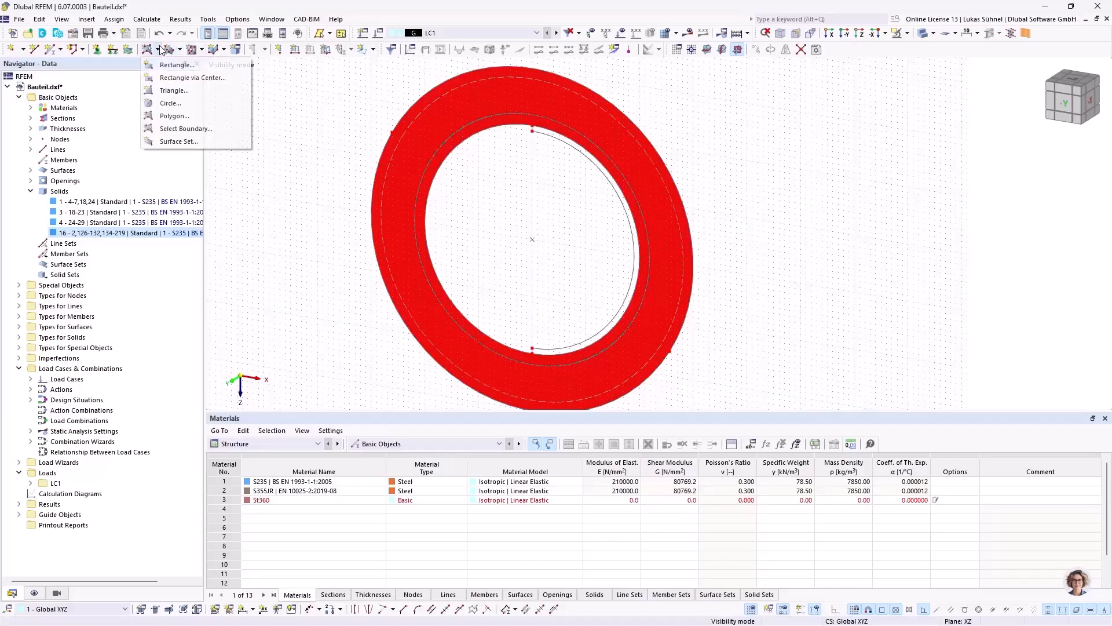
click(184, 128)
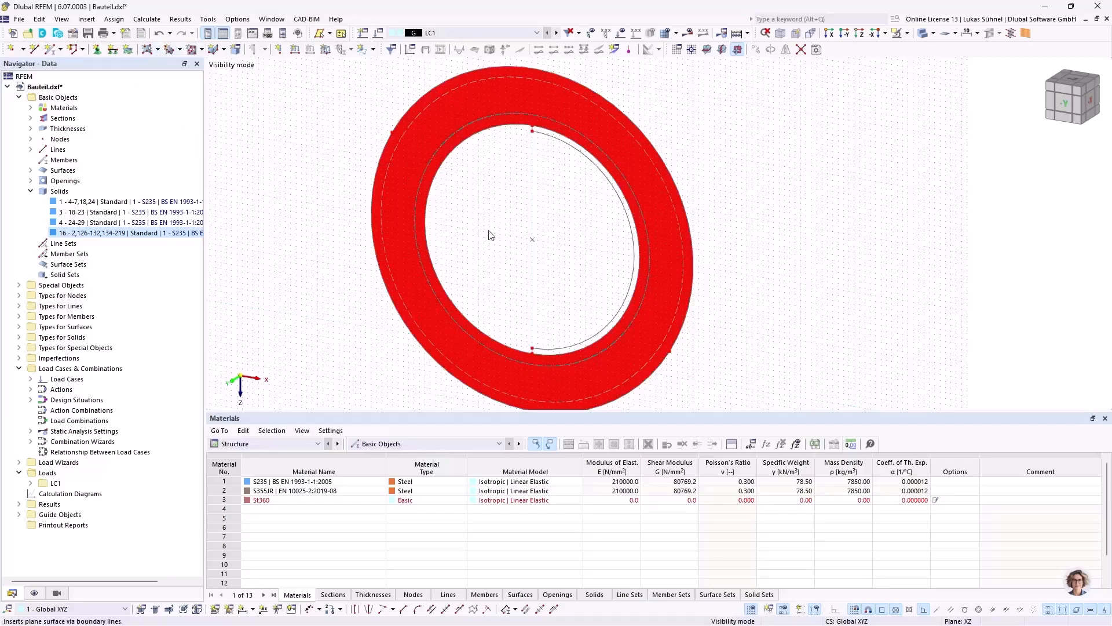
click(490, 234)
click(817, 543)
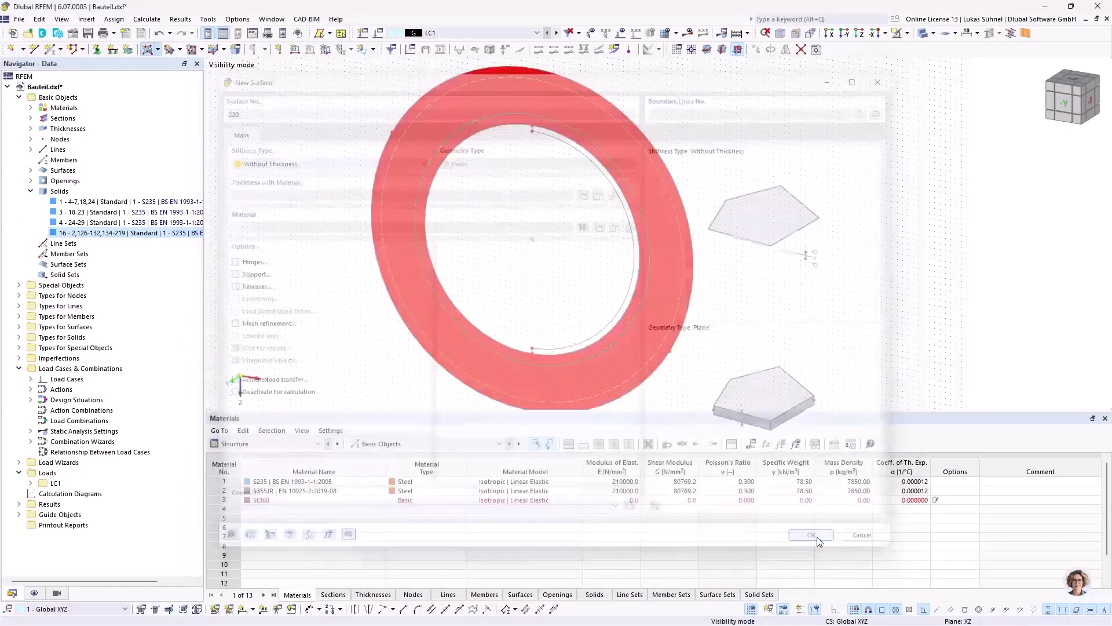
scroll(584, 336, up, 5)
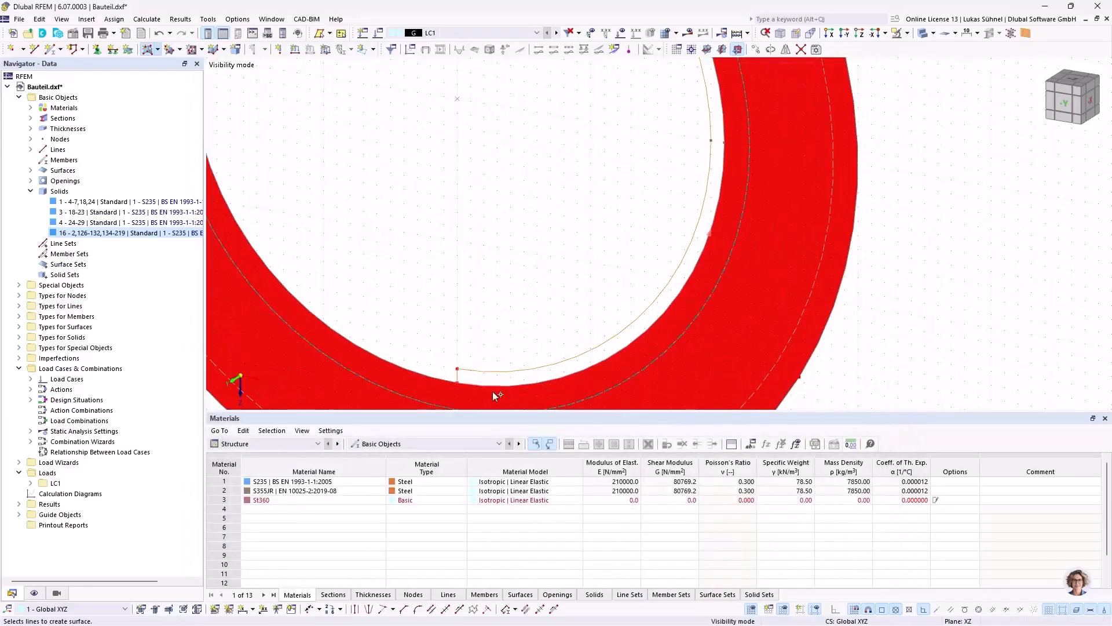
scroll(497, 389, down, 3)
scroll(470, 104, up, 1)
scroll(470, 105, up, 2)
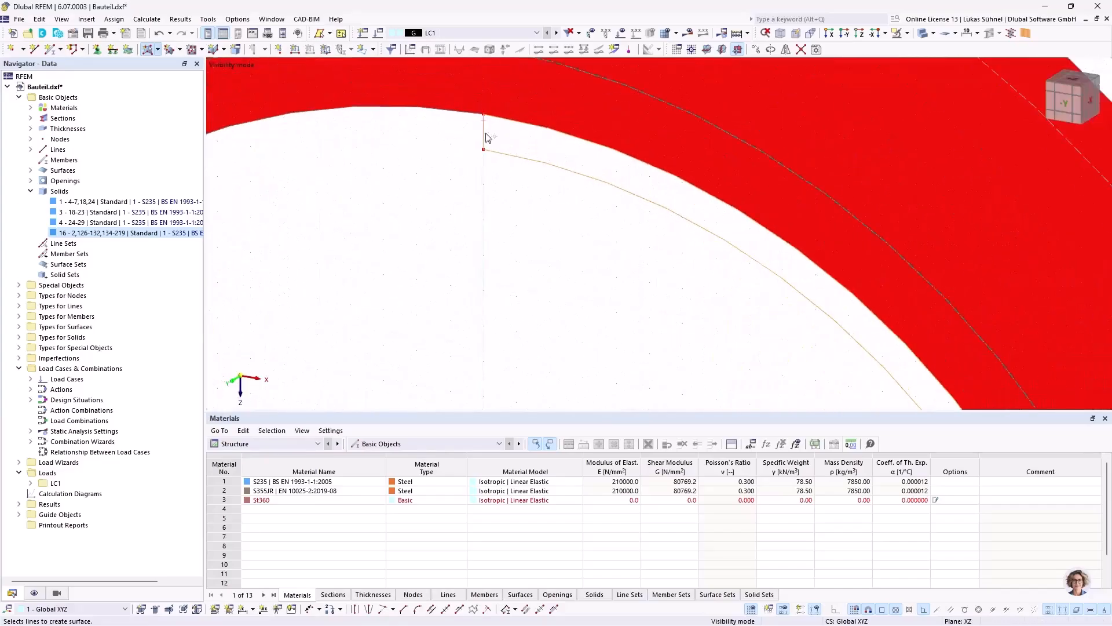
scroll(485, 142, down, 4)
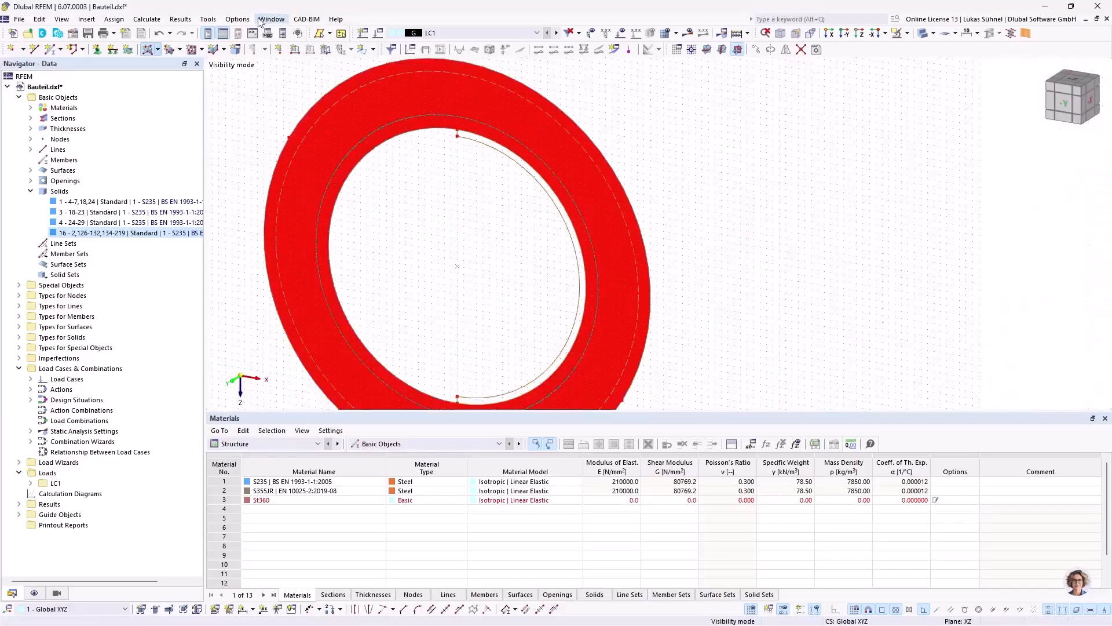
Step: Run the identical nodes model check with a 0.5 mm tolerance and delete the unused nodes in all found groups
click(208, 19)
mouse_move(278, 193)
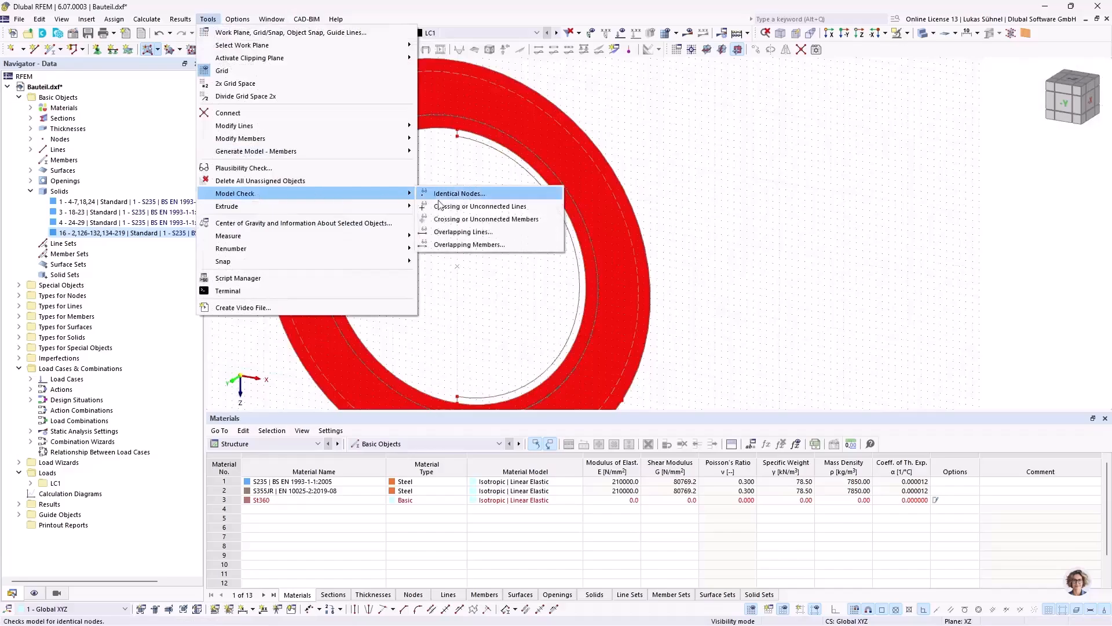
click(457, 192)
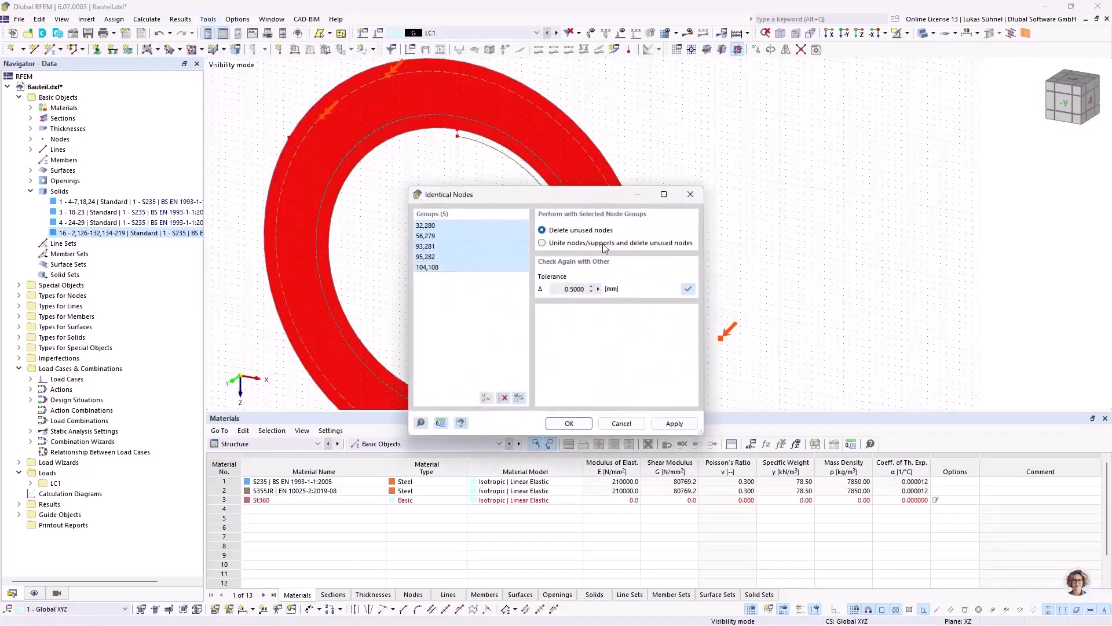
click(569, 425)
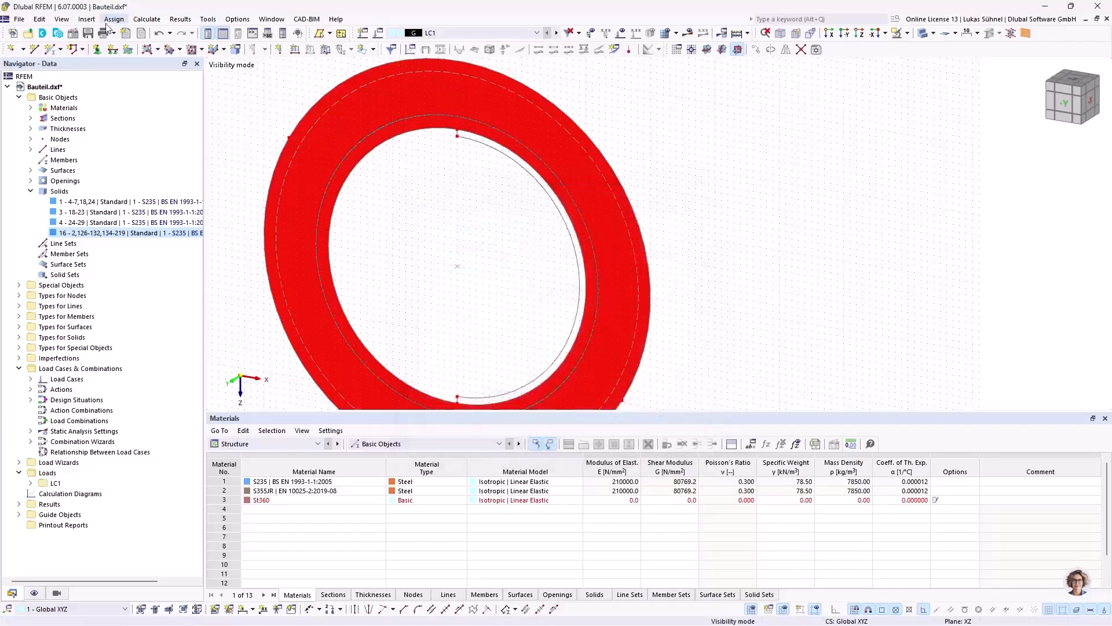
Step: Create a plane surface without thickness bounded by the 19 mm arc, the two short lines and the bore edge
click(149, 49)
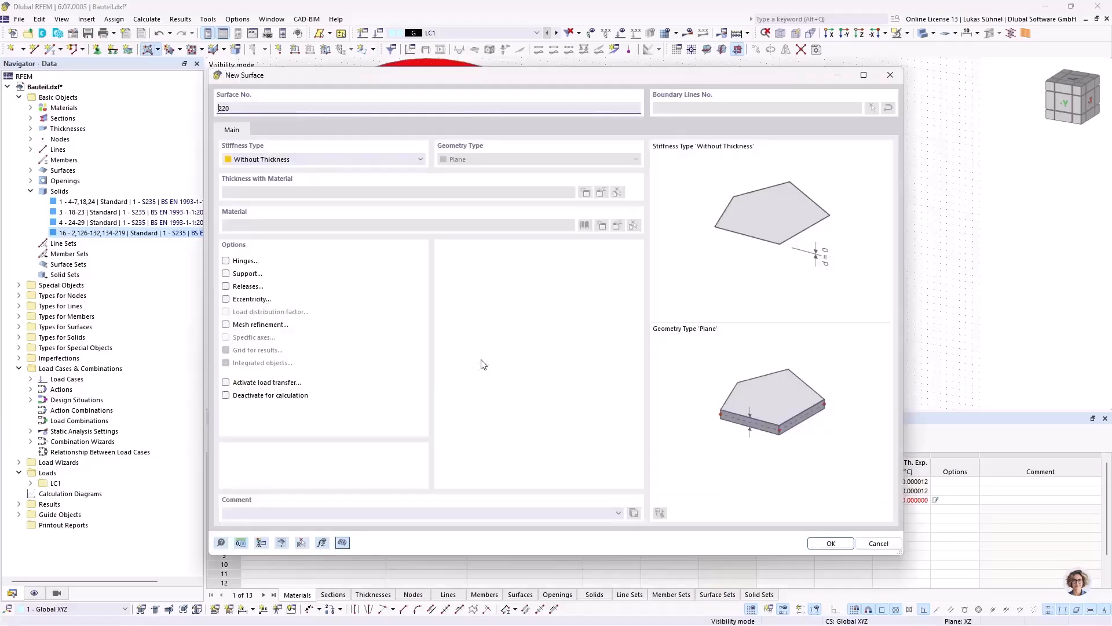
click(821, 543)
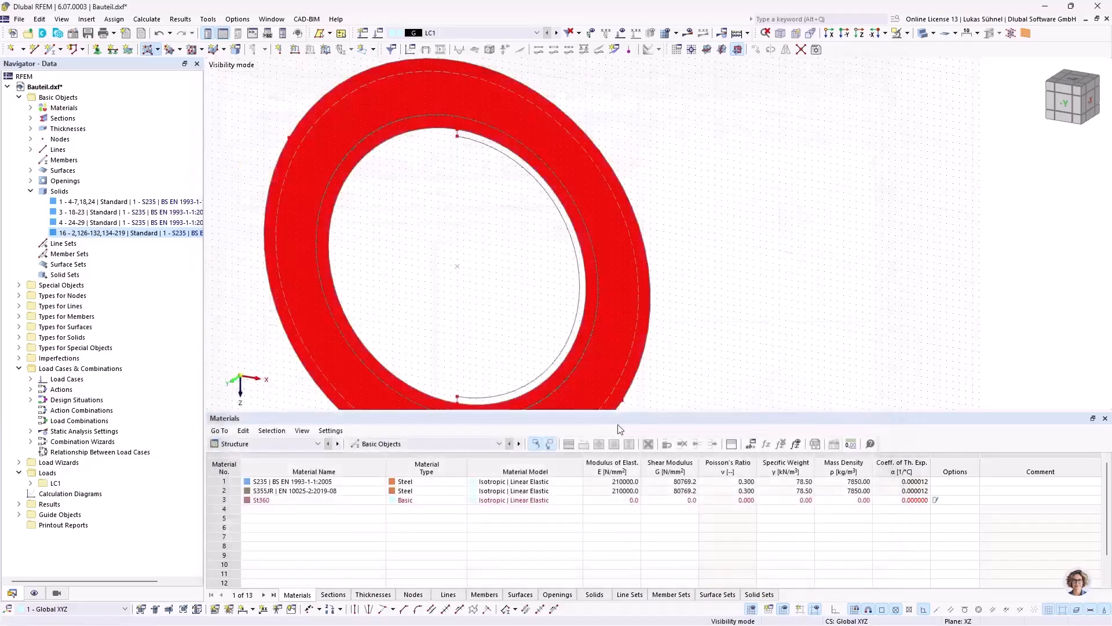
click(498, 401)
key(Escape)
Step: Cancel the visibility mode to display the whole model around the new half-ring surface
middle_drag(449, 242, 440, 216)
ctrl+middle_drag(439, 216, 513, 200)
click(907, 33)
click(904, 133)
ctrl+middle_drag(799, 141, 571, 293)
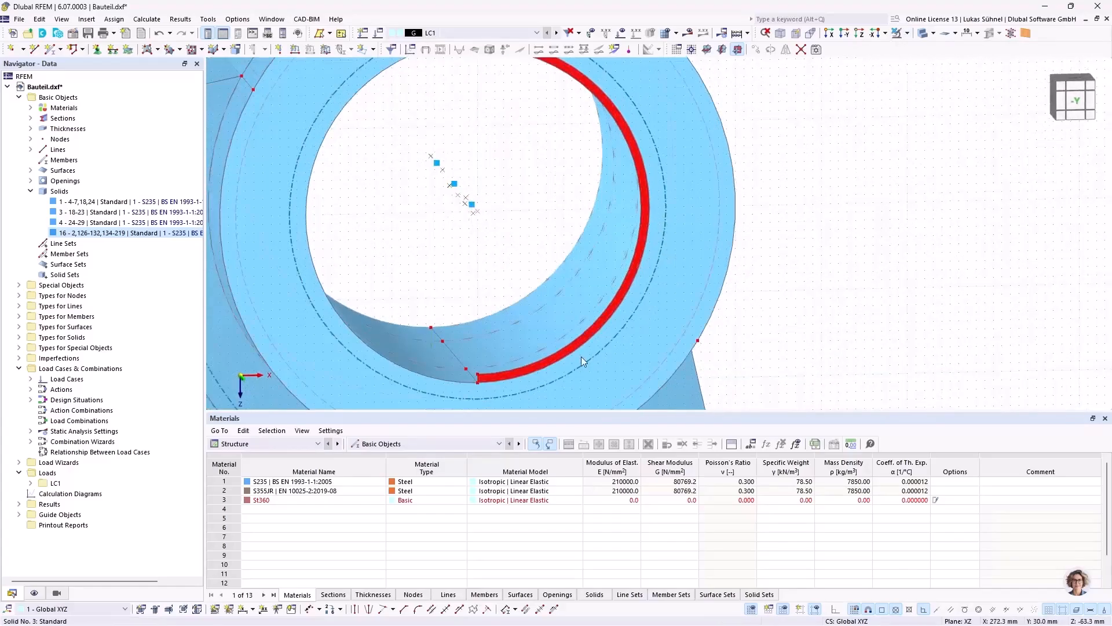
Step: Set up a copy of the half-ring surface with a displacement of -10 mm in Y, picked from bore edge nodes
scroll(482, 376, up, 2)
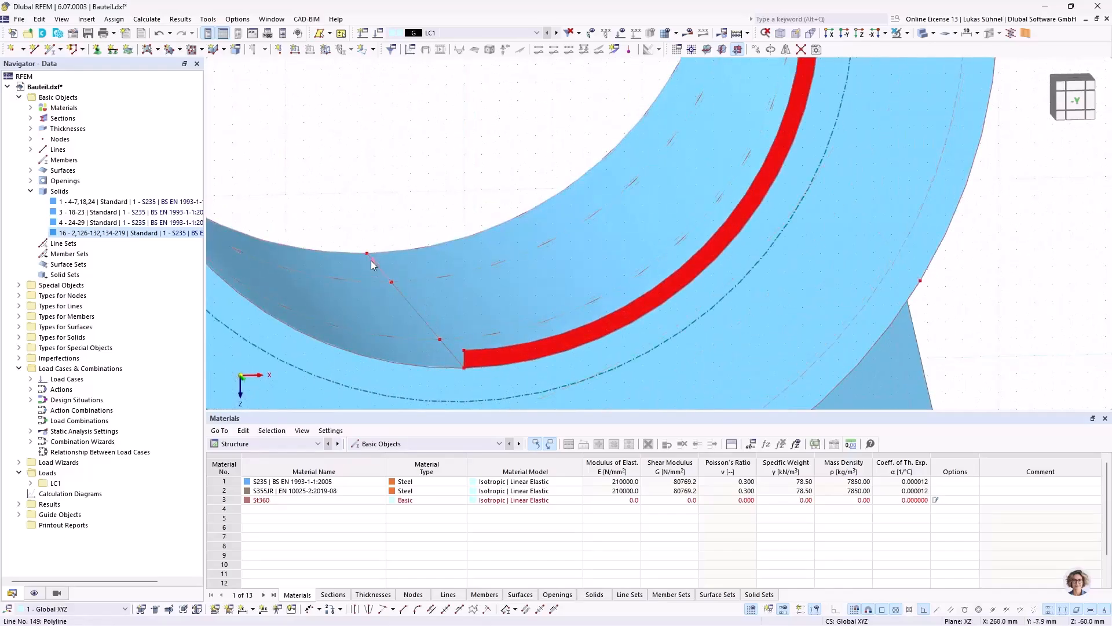
scroll(495, 351, up, 3)
right_click(495, 351)
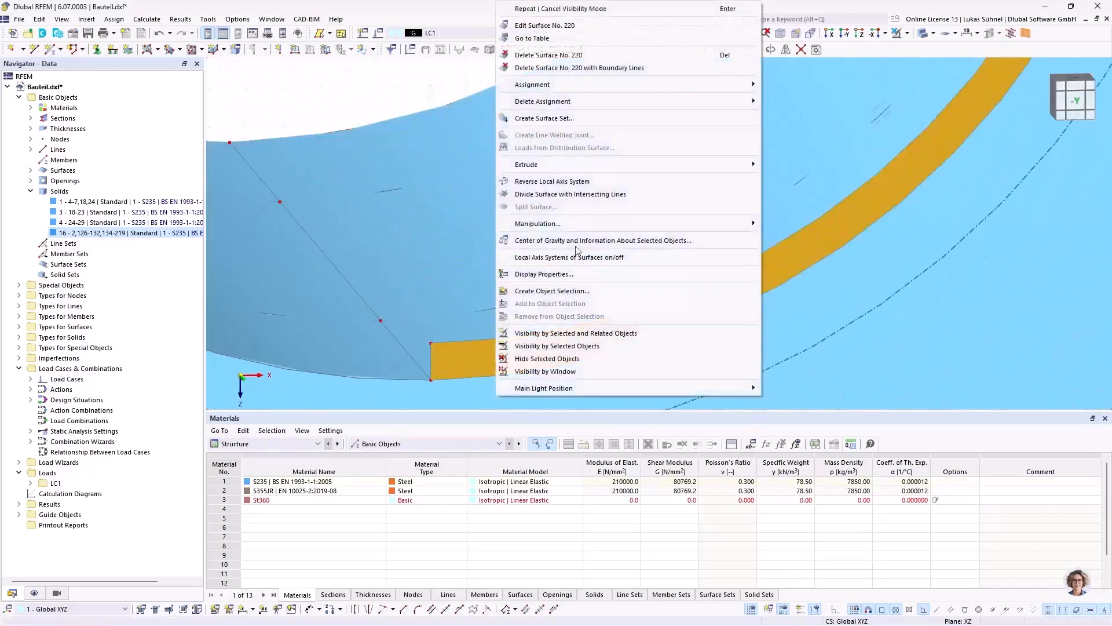
mouse_move(727, 226)
click(796, 224)
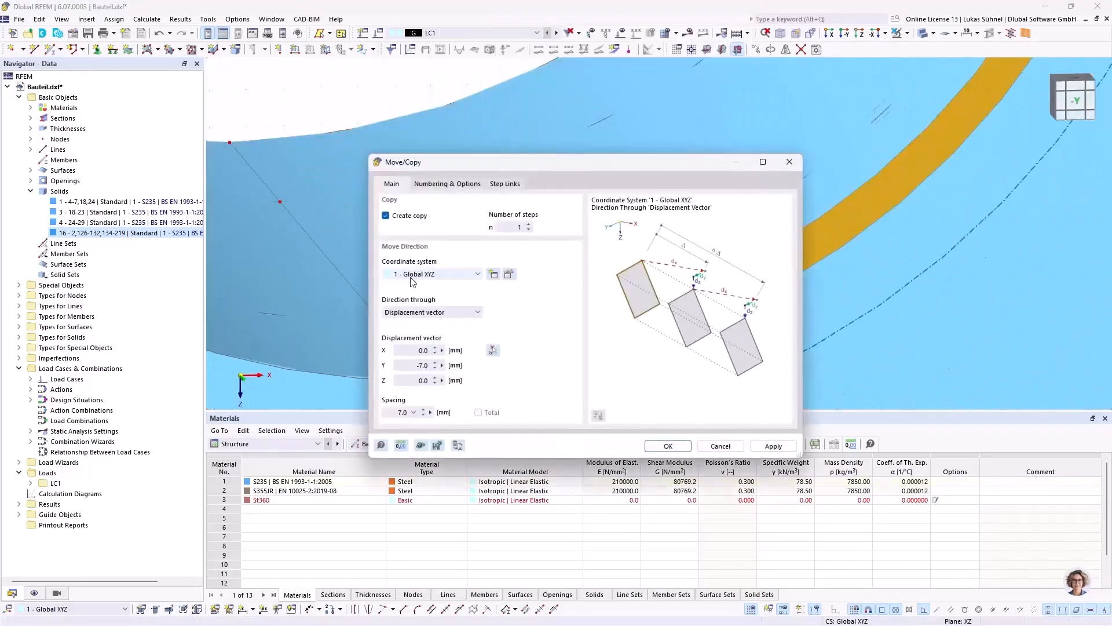
click(492, 350)
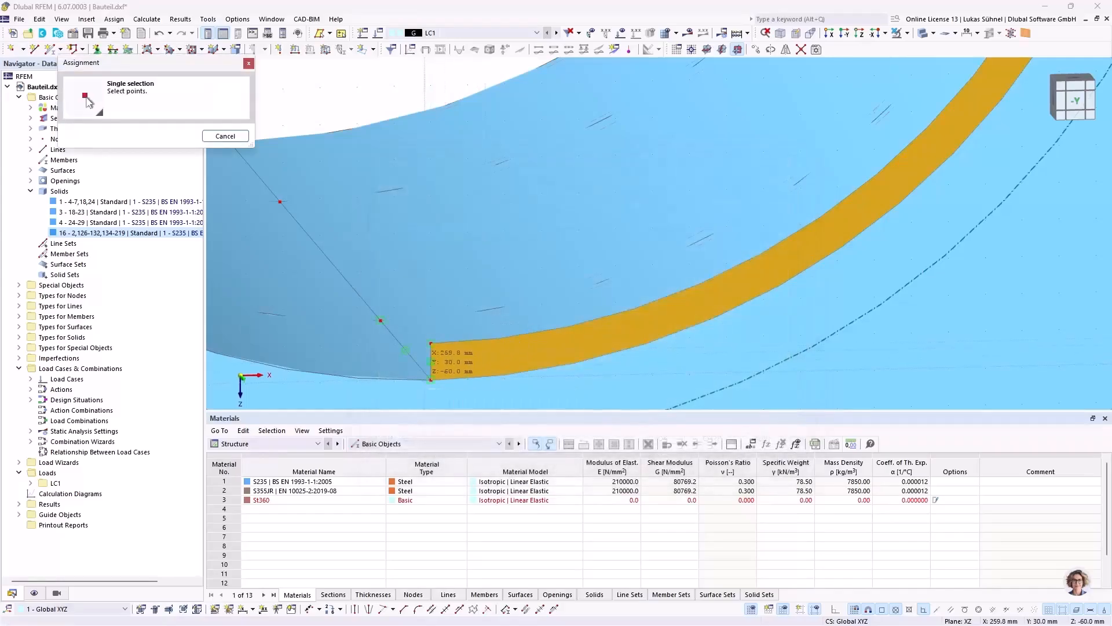
click(380, 320)
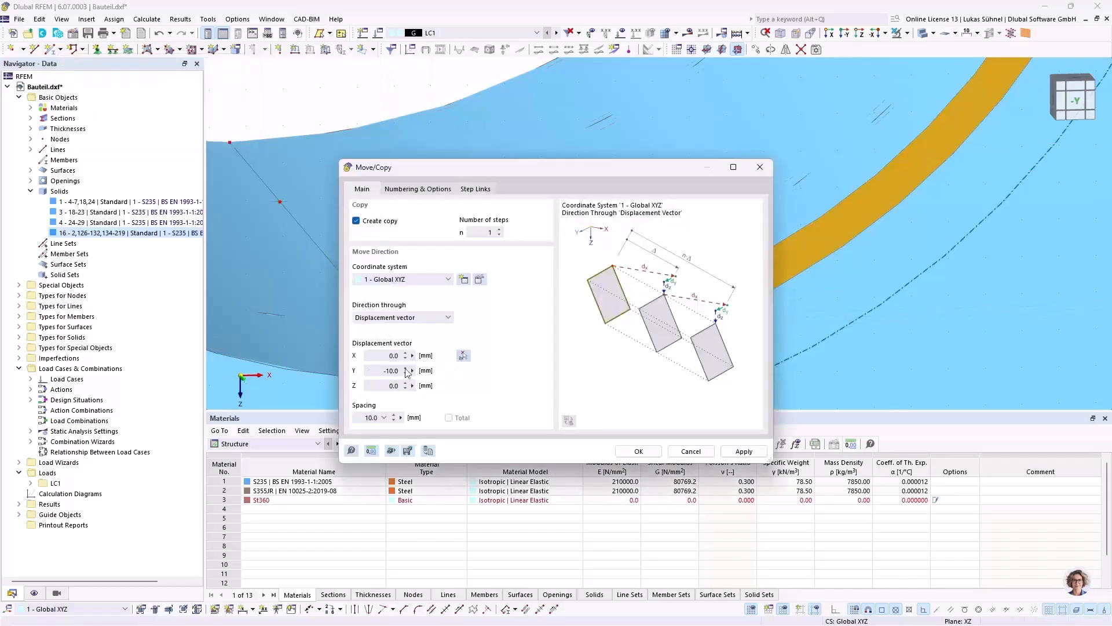
drag(461, 174, 647, 115)
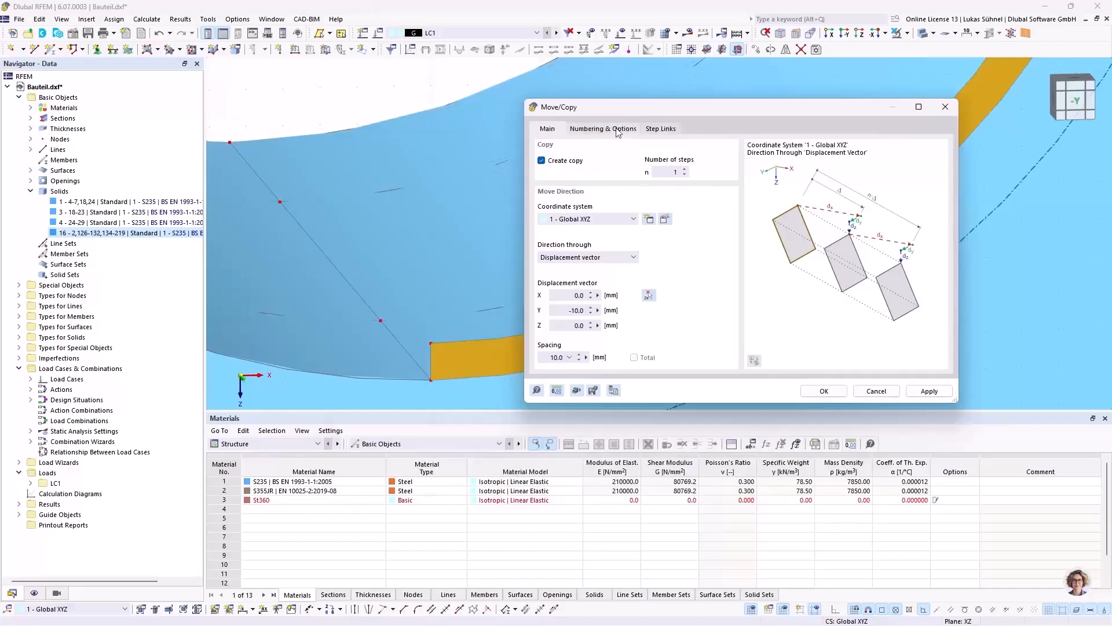
Step: Link the copied surfaces with a solid using solid 1 as template, and create the copy
click(618, 129)
click(672, 132)
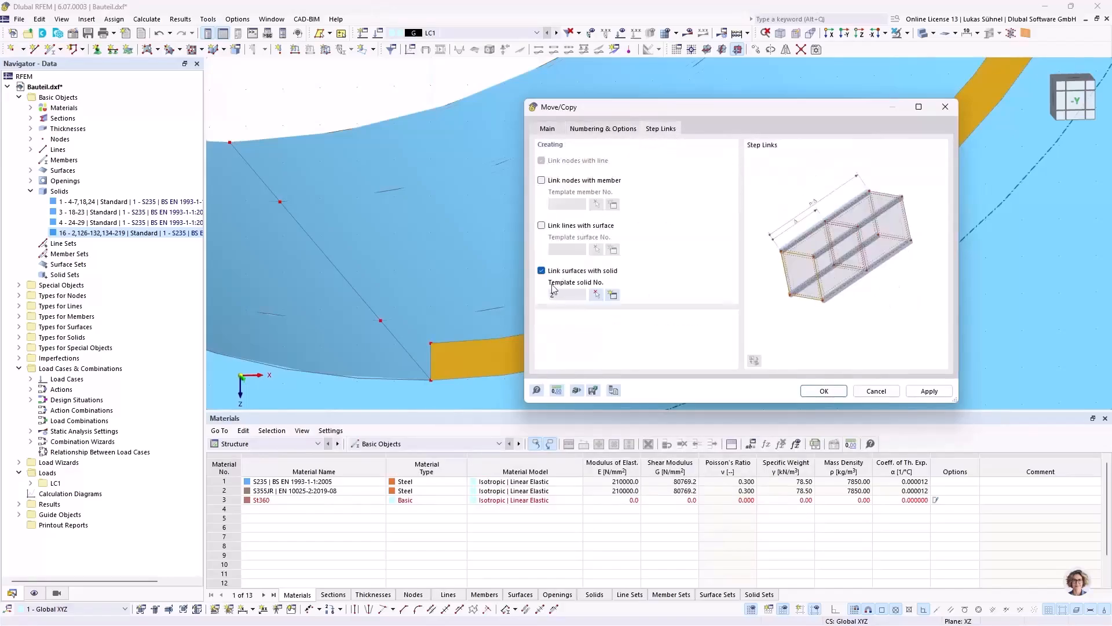
click(596, 294)
click(486, 297)
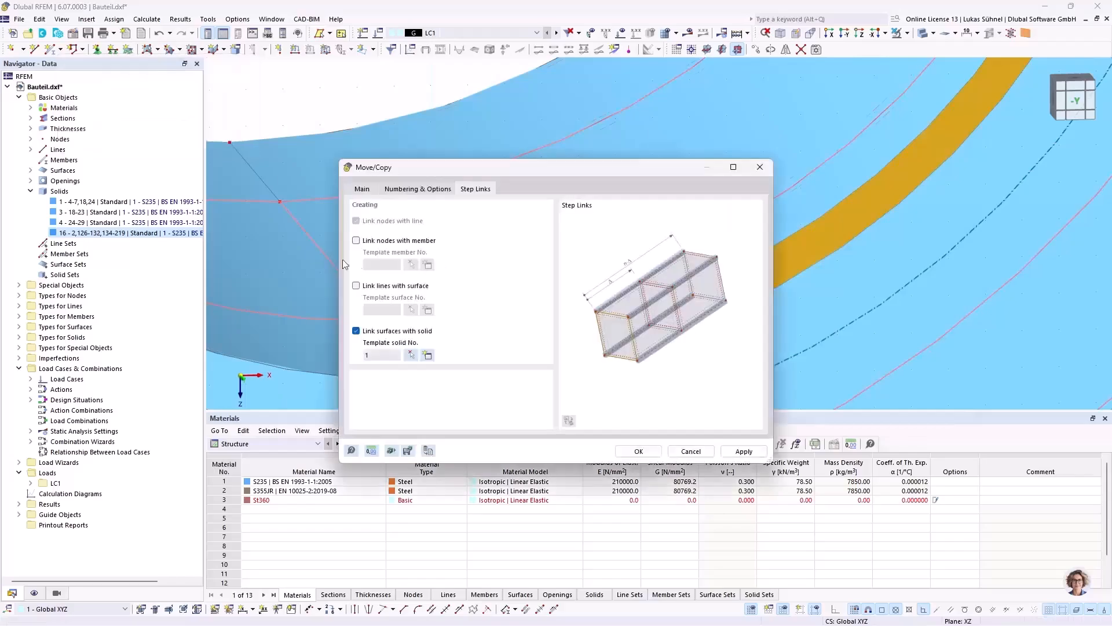
click(639, 451)
Step: Switch the model from solid to transparent display around the new half-ring solid
scroll(454, 266, down, 5)
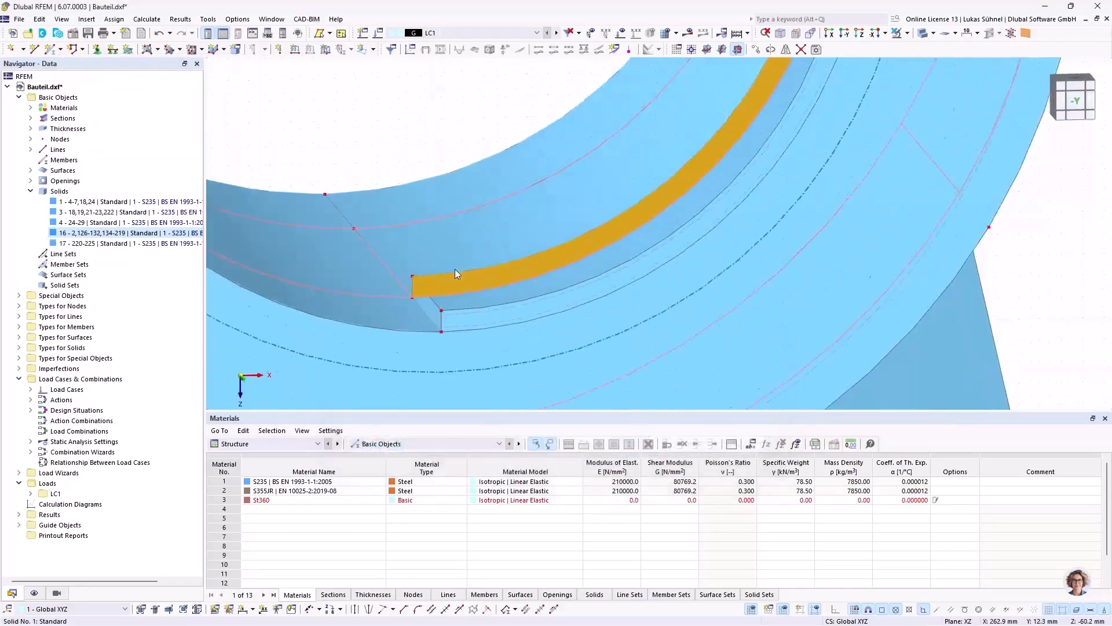
scroll(442, 272, up, 2)
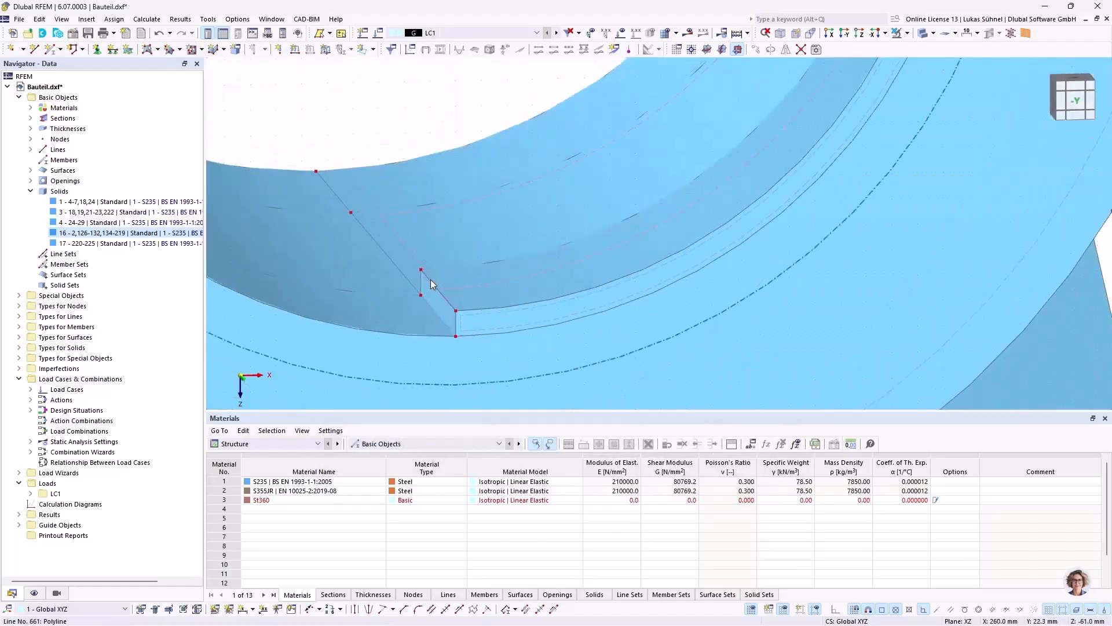
scroll(444, 283, up, 1)
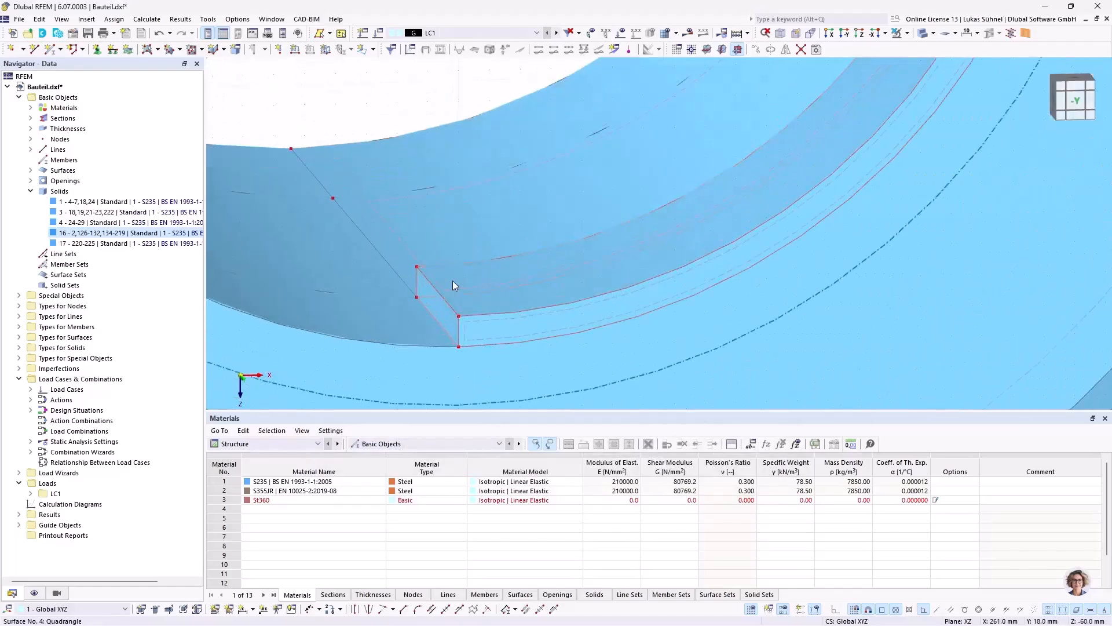
click(921, 33)
scroll(468, 289, up, 2)
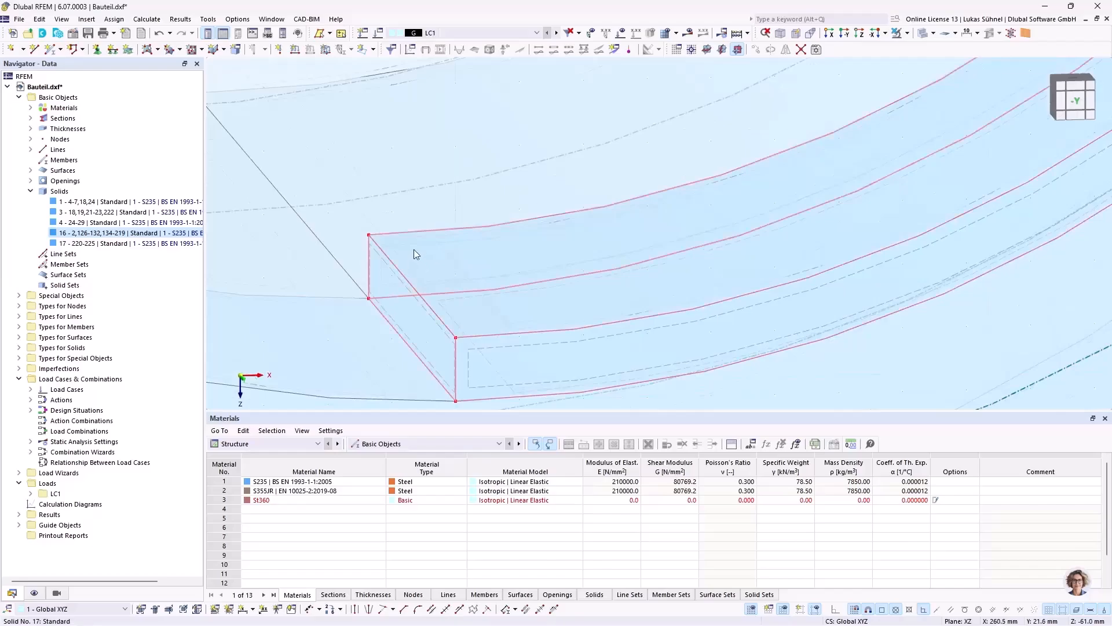
Step: Copy the rear face of the half-ring solid by -20 mm in Y, linked with a solid
click(419, 244)
right_click(419, 245)
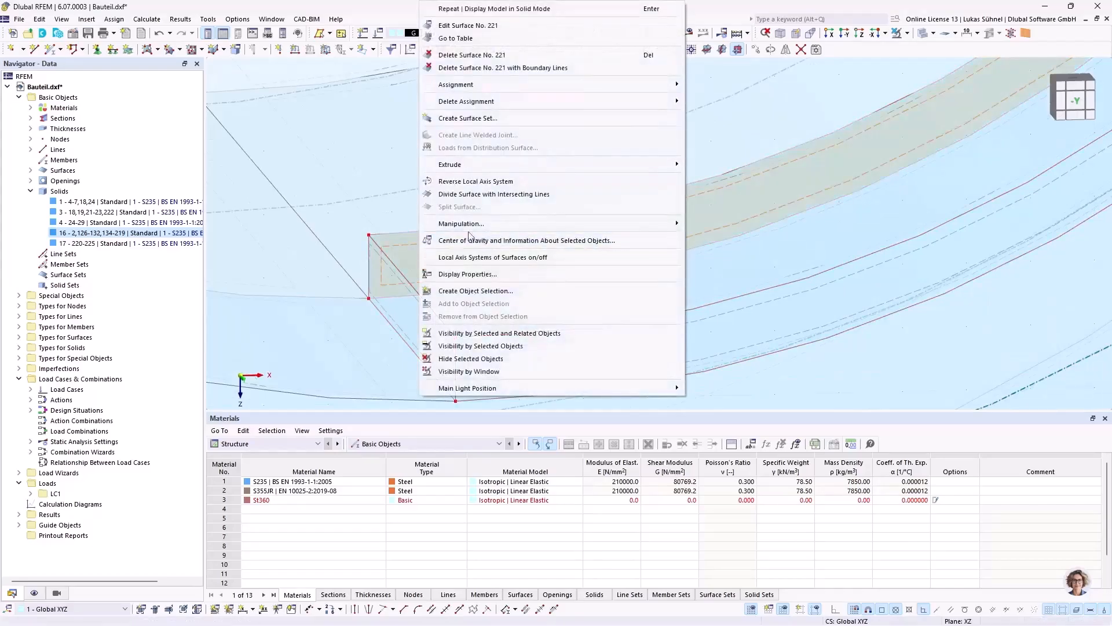
mouse_move(463, 224)
click(707, 226)
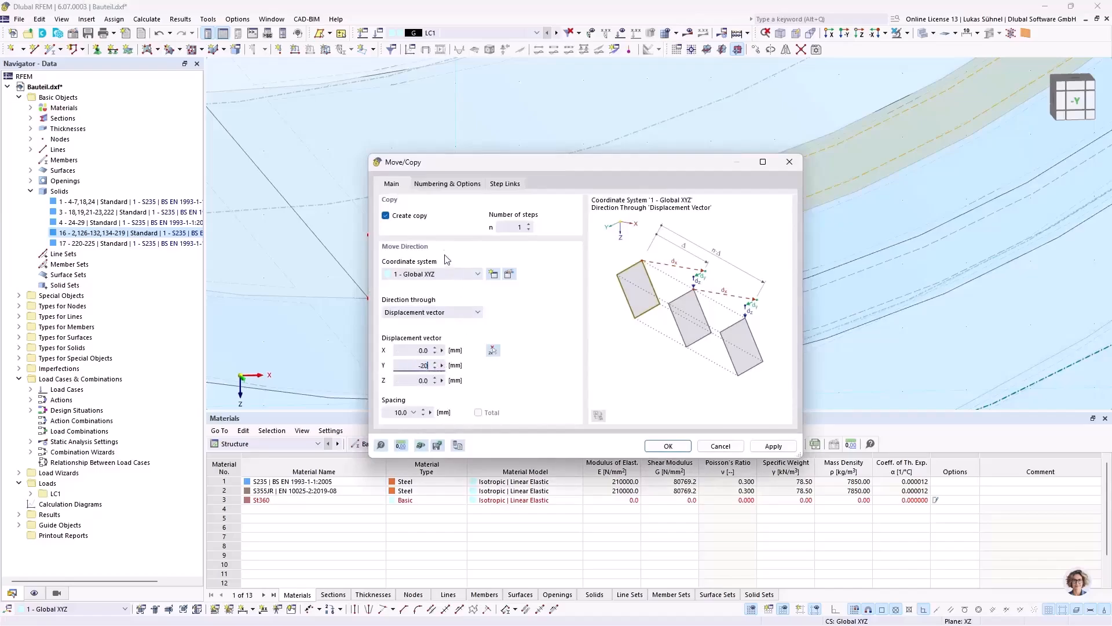
click(668, 446)
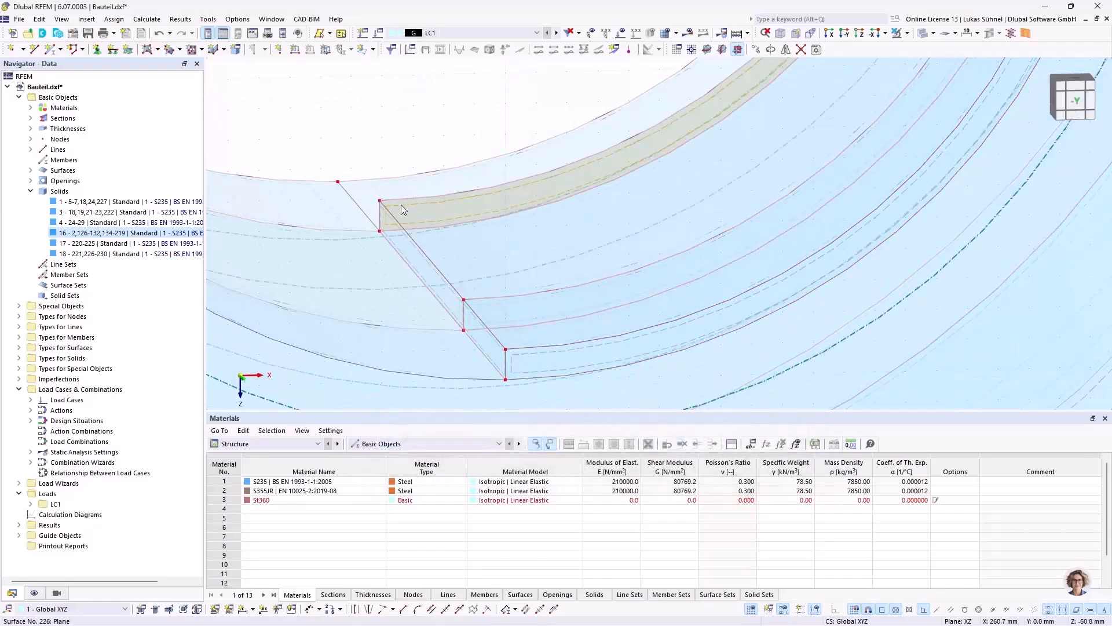
Step: Copy the rear face of the second half-ring solid along negative Y to the bore's far edge, linked with a solid
right_click(401, 204)
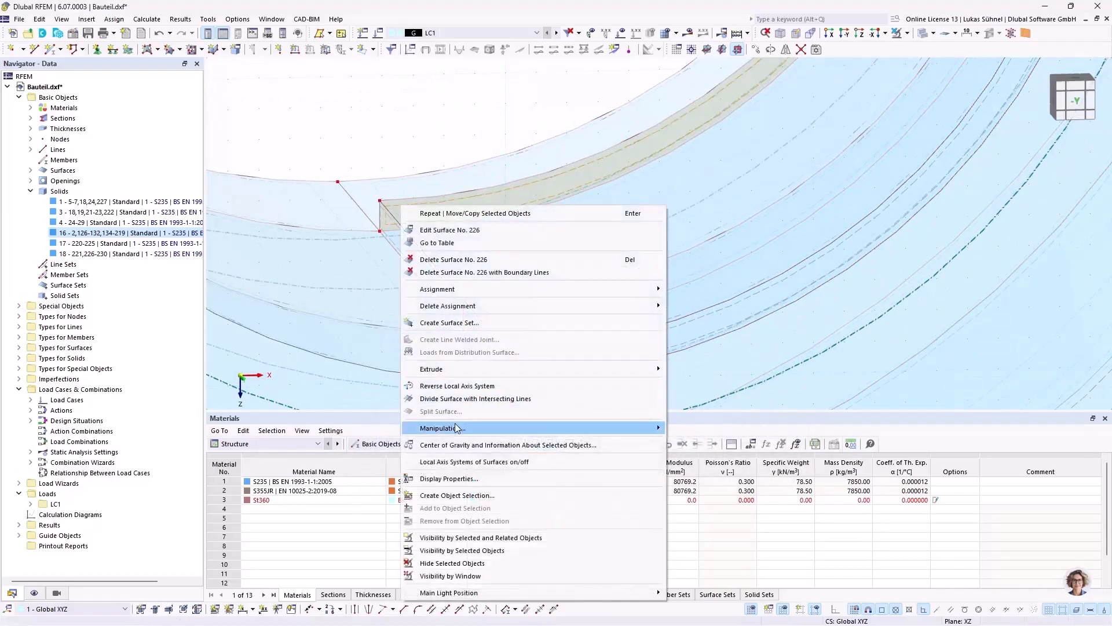
mouse_move(659, 425)
click(701, 428)
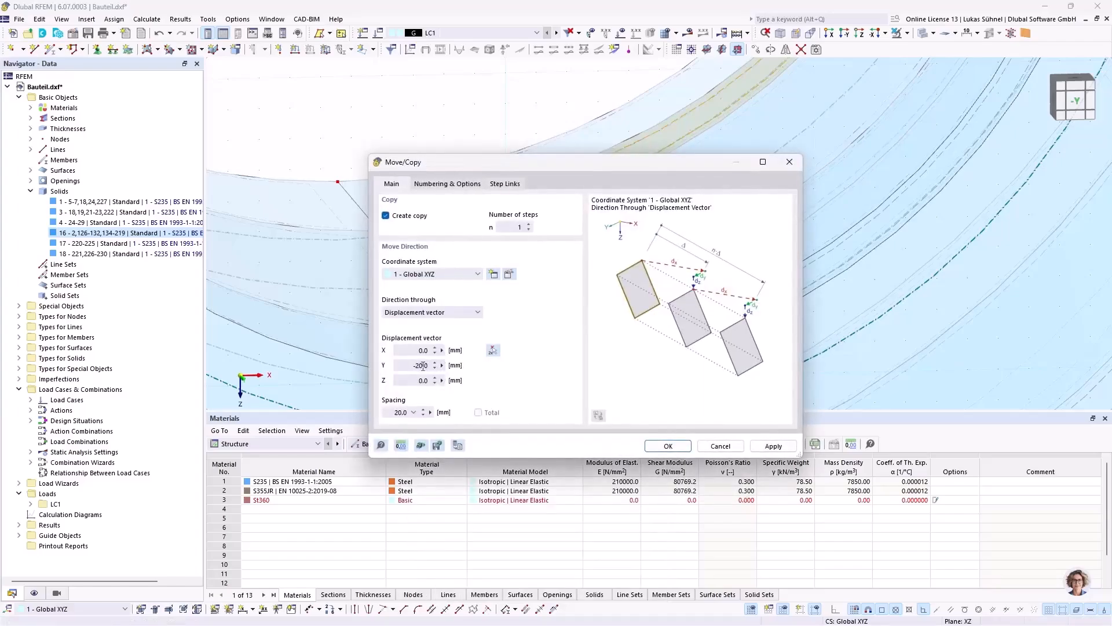
double_click(416, 365)
key(Return)
Step: Mirror a copy of the three half-ring solids about the YZ plane through the point X 260, Y 30, Z -61 mm
scroll(432, 260, down, 4)
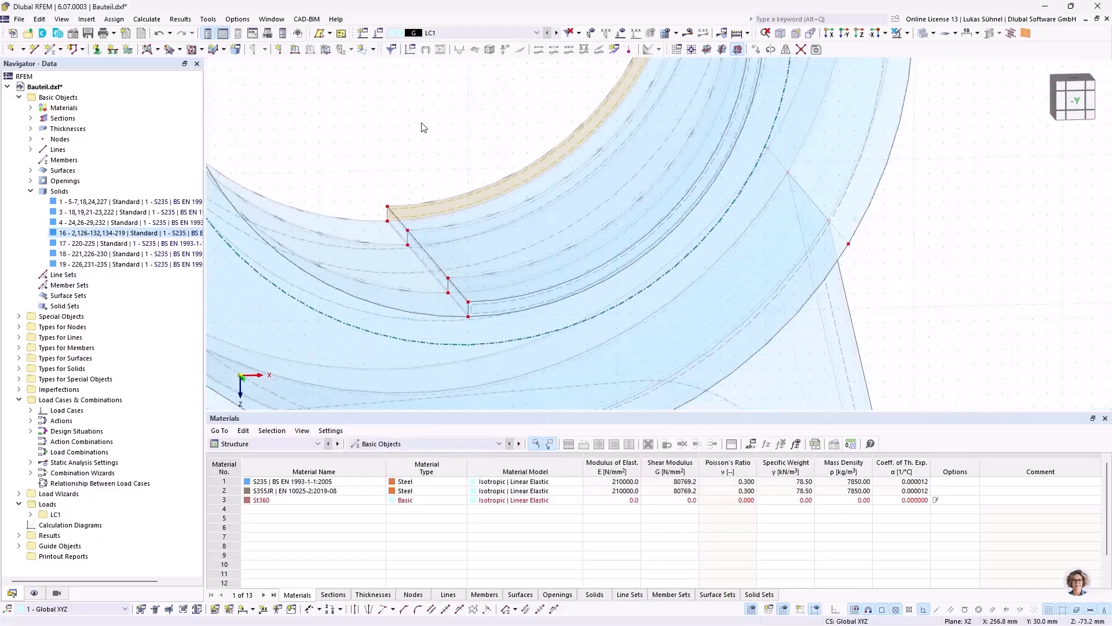
scroll(467, 127, down, 3)
ctrl+middle_drag(477, 124, 495, 169)
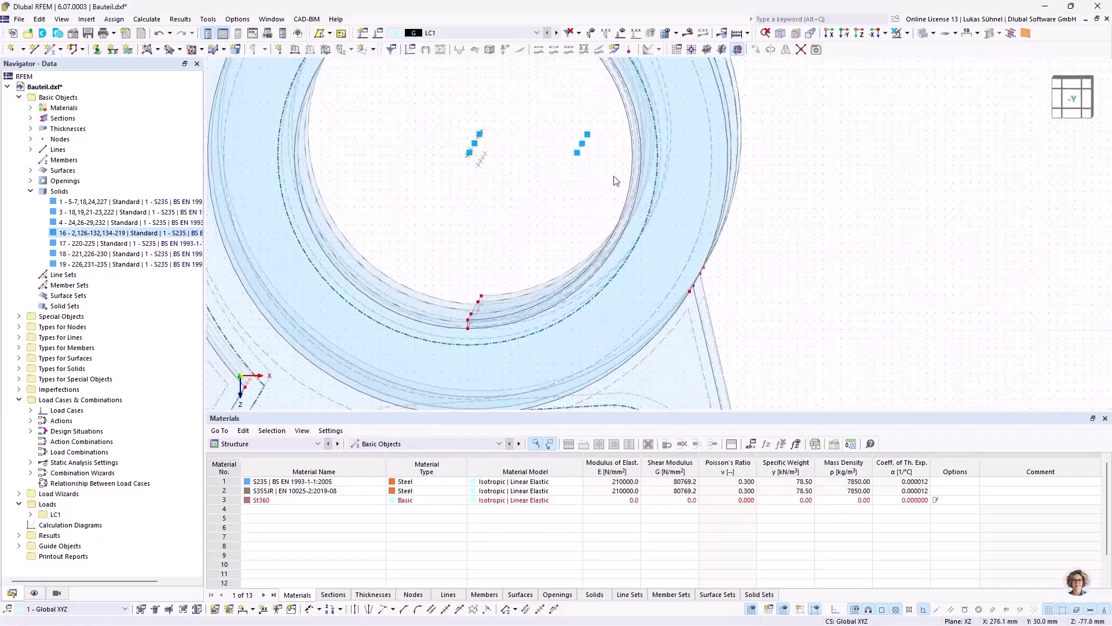
right_click(583, 141)
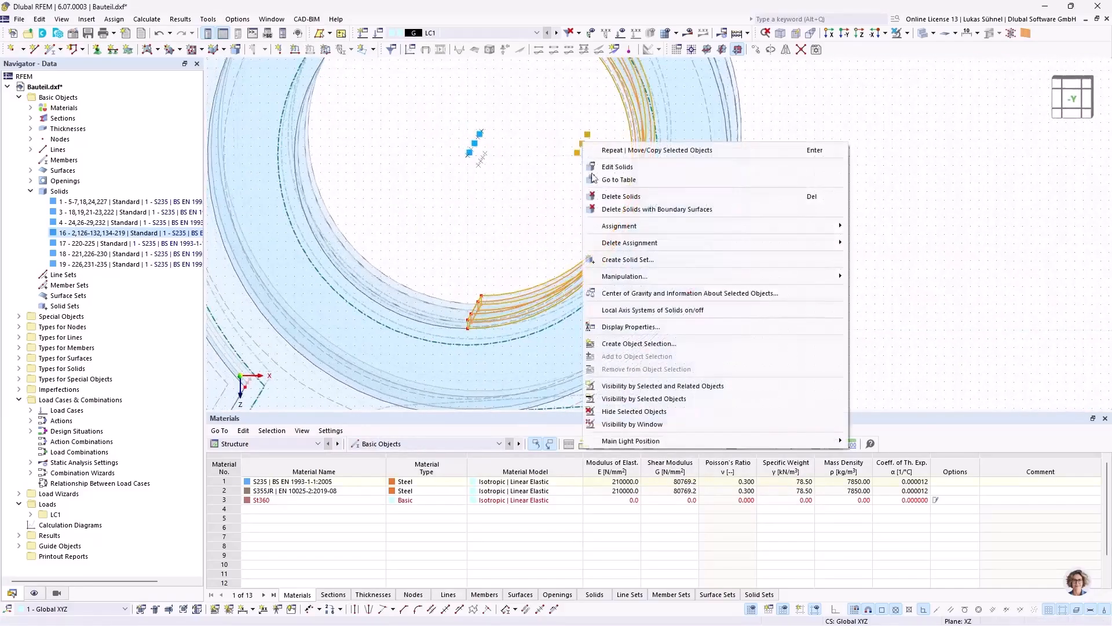
mouse_move(833, 280)
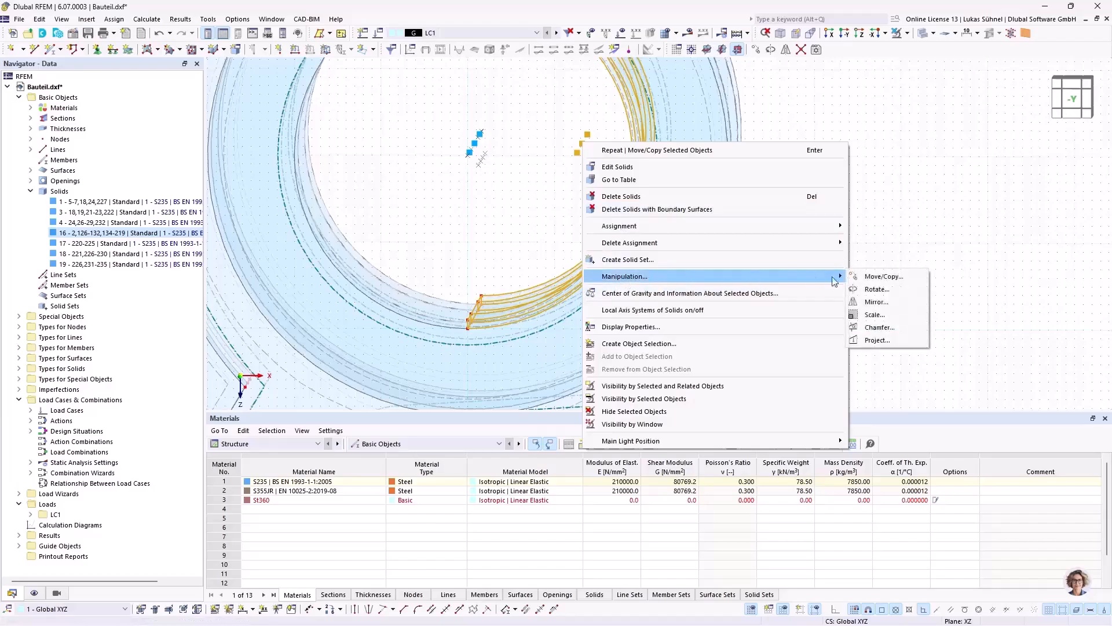
click(876, 302)
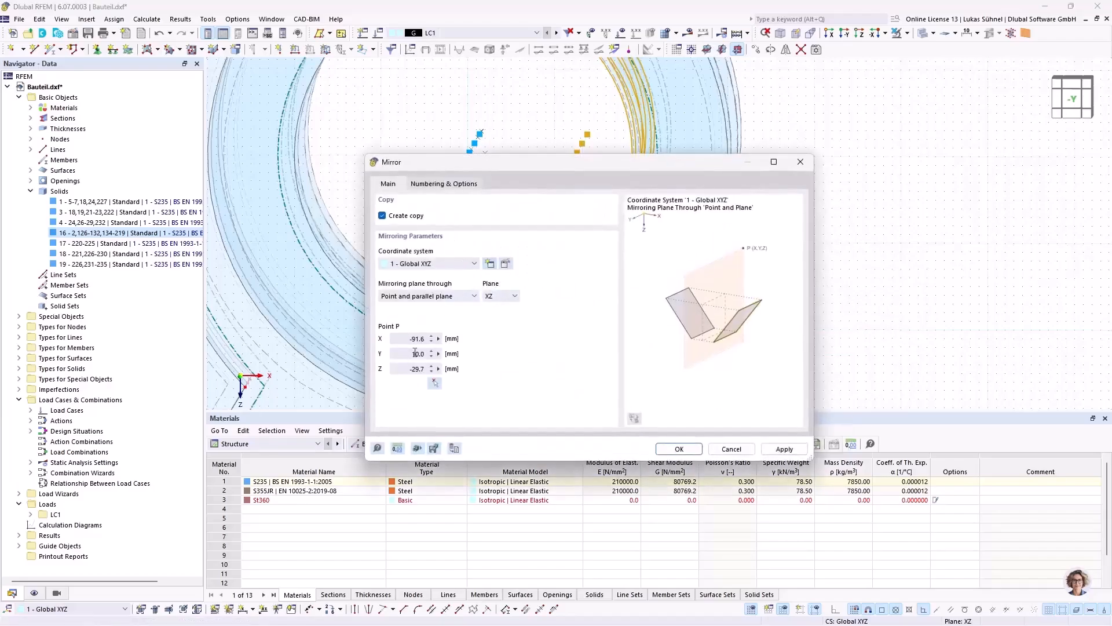
click(503, 295)
click(498, 317)
click(434, 383)
scroll(470, 316, up, 4)
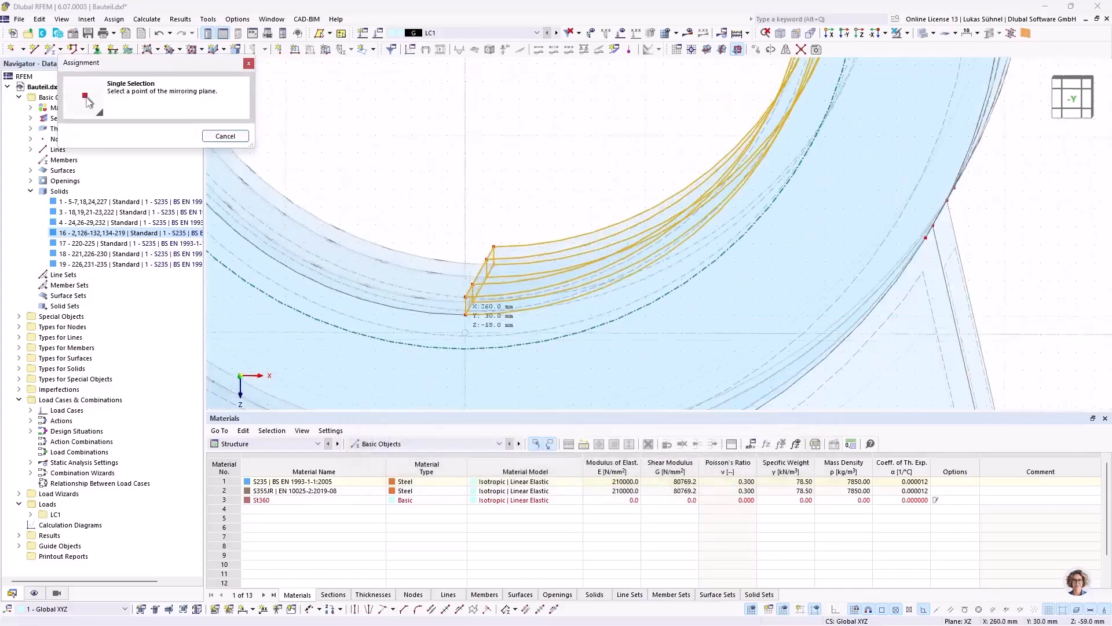
click(473, 296)
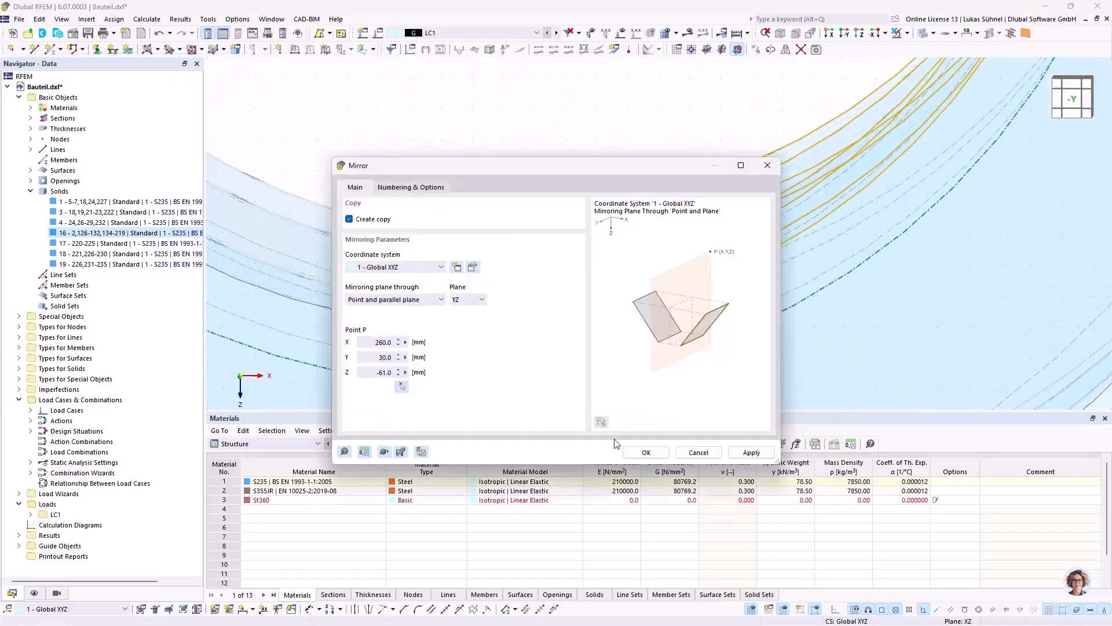
click(645, 452)
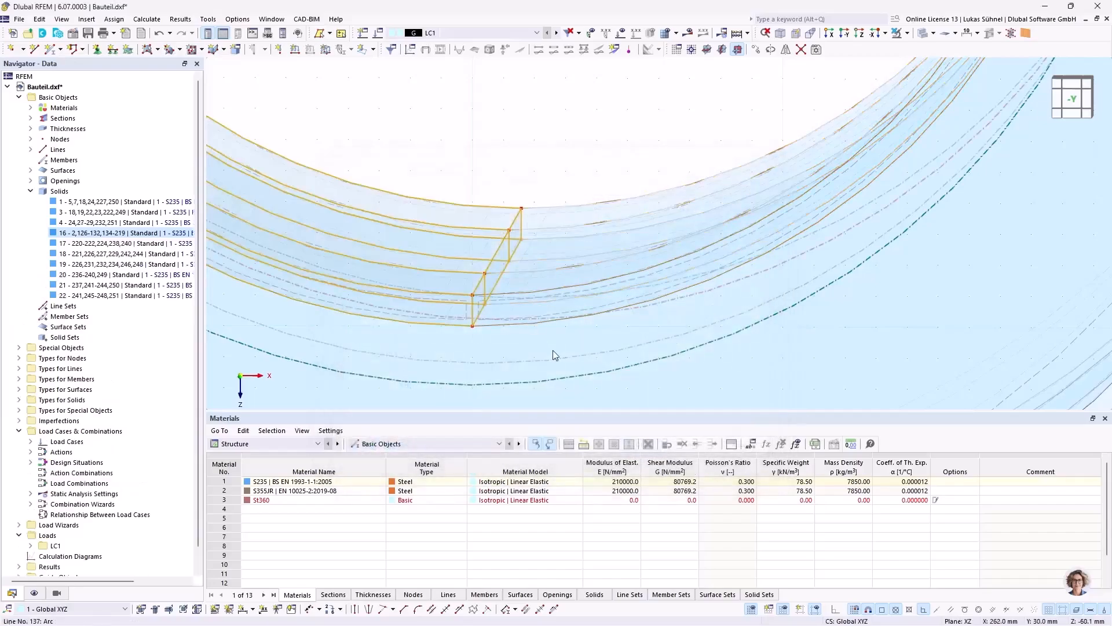
Step: Change the type of all six half-ring solids (17-22) lining the hub bore from Standard to Contact
scroll(551, 348, down, 5)
scroll(549, 348, down, 3)
click(534, 208)
scroll(518, 233, up, 4)
mouse_move(544, 225)
ctrl+middle_down()
mouse_move(525, 222)
mouse_move(544, 225)
mouse_move(536, 221)
ctrl+middle_up()
drag(520, 292, 460, 249)
double_click(688, 271)
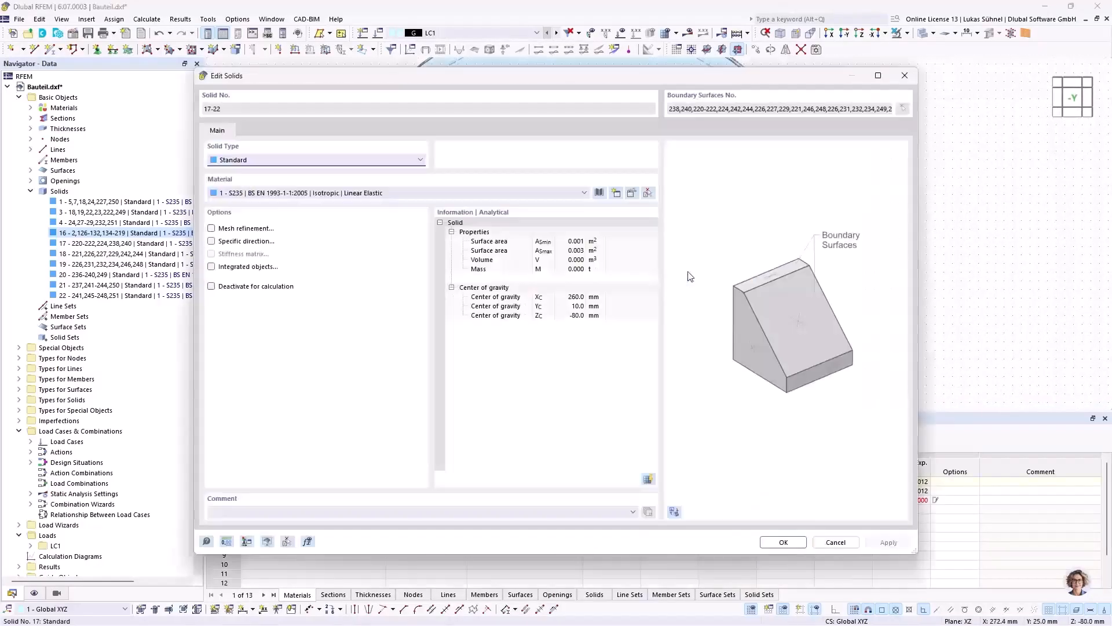
click(265, 164)
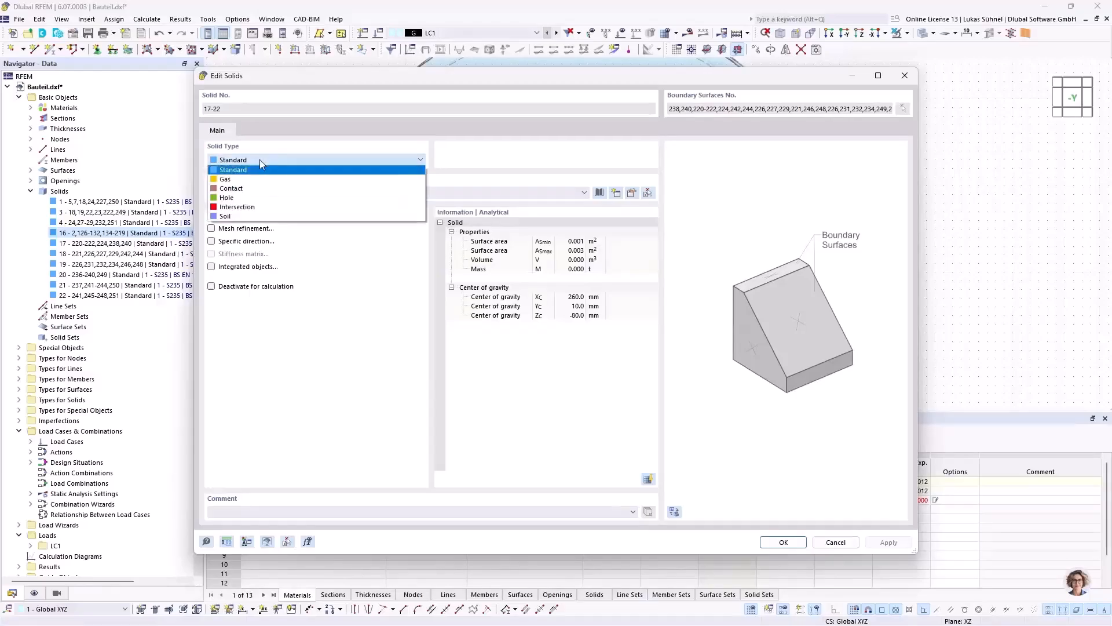
click(286, 197)
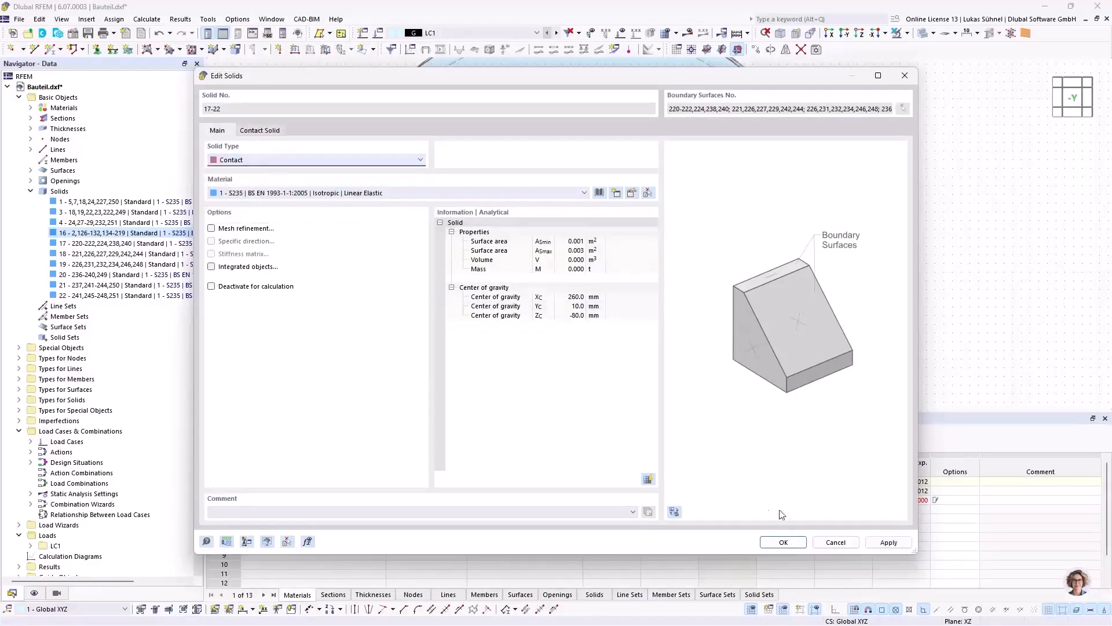
Step: Create and assign a contact definition to solids 17-22 with failure under tension, rigid friction and a friction coefficient of 0.01
click(261, 131)
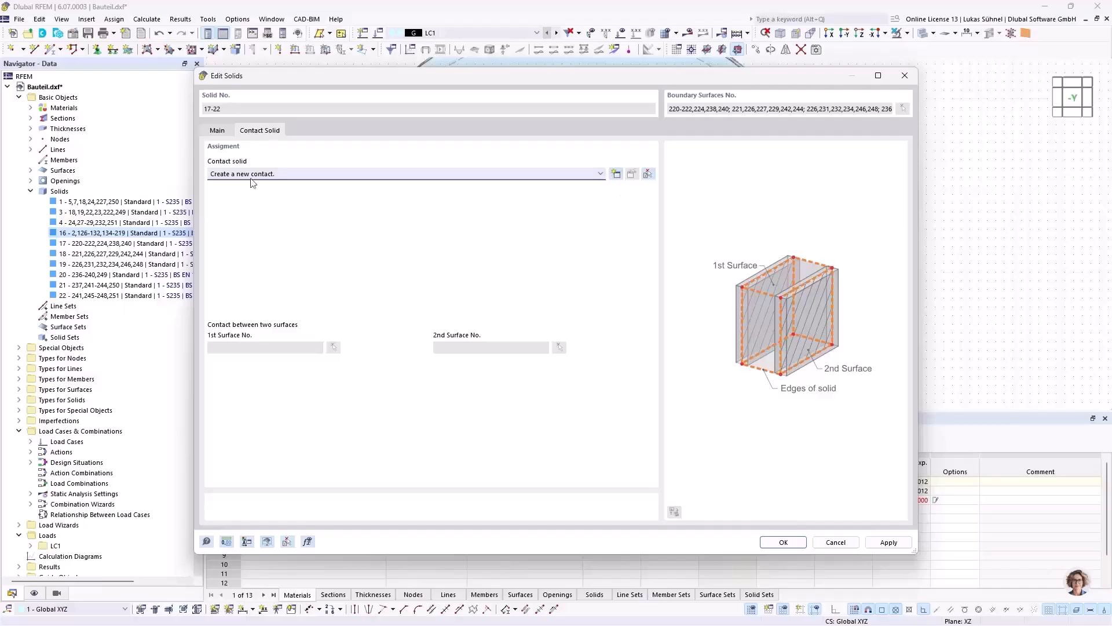
click(616, 174)
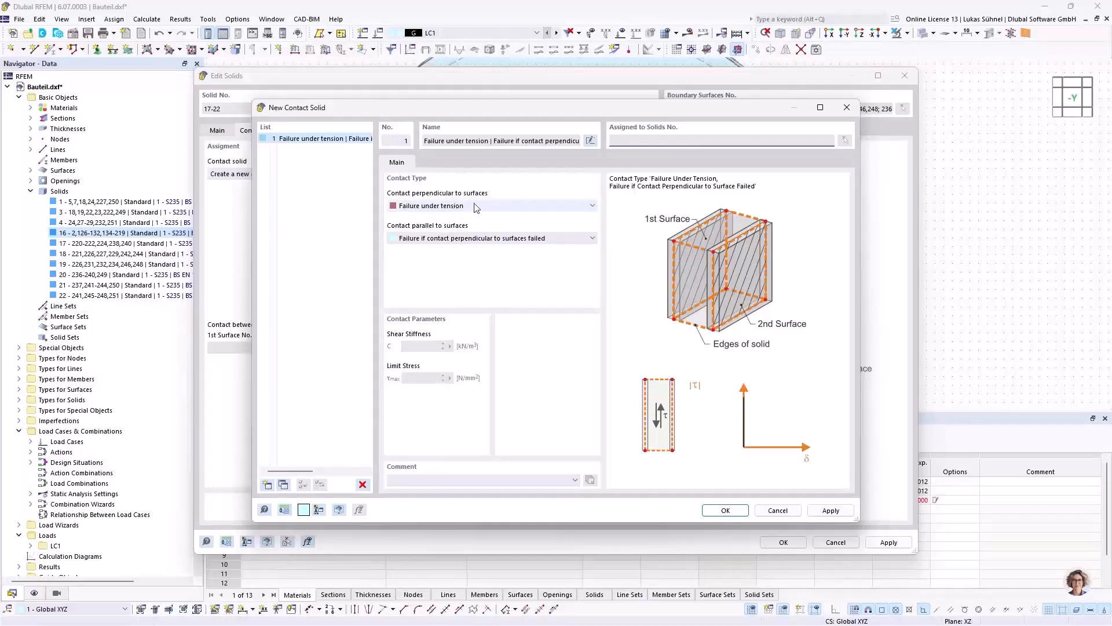
click(455, 238)
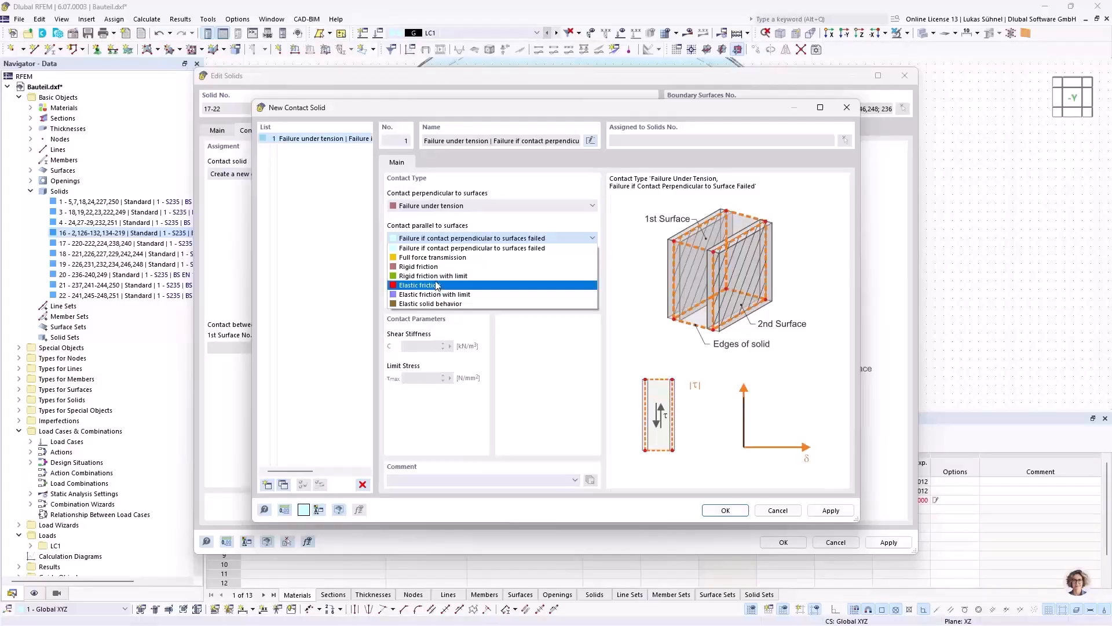
click(426, 266)
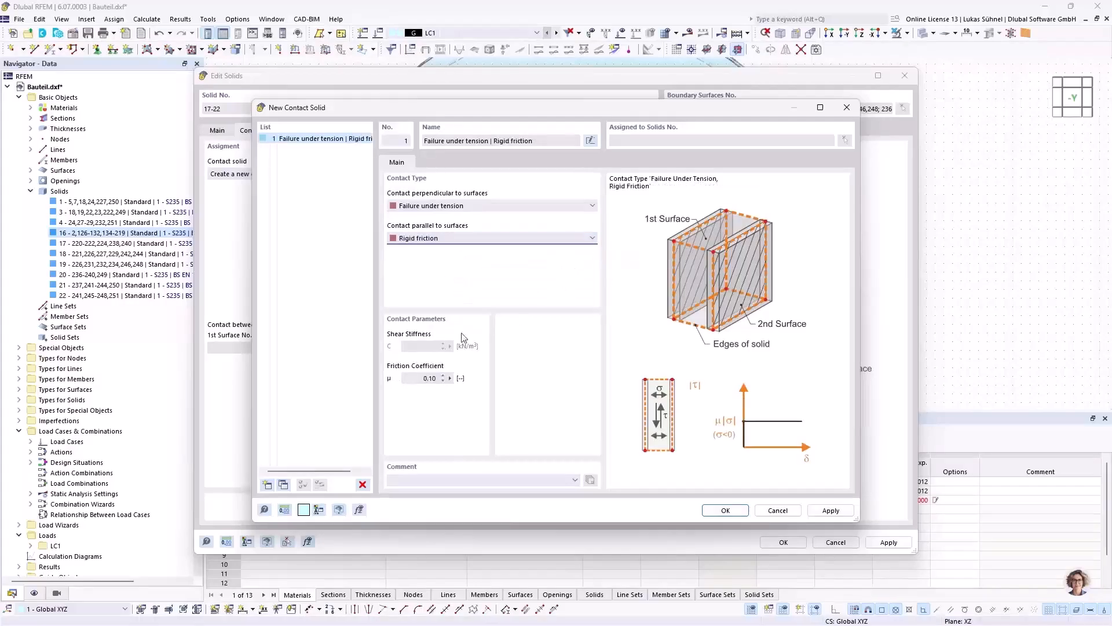
click(415, 376)
key(ctrl+a)
text(0,01)
click(724, 510)
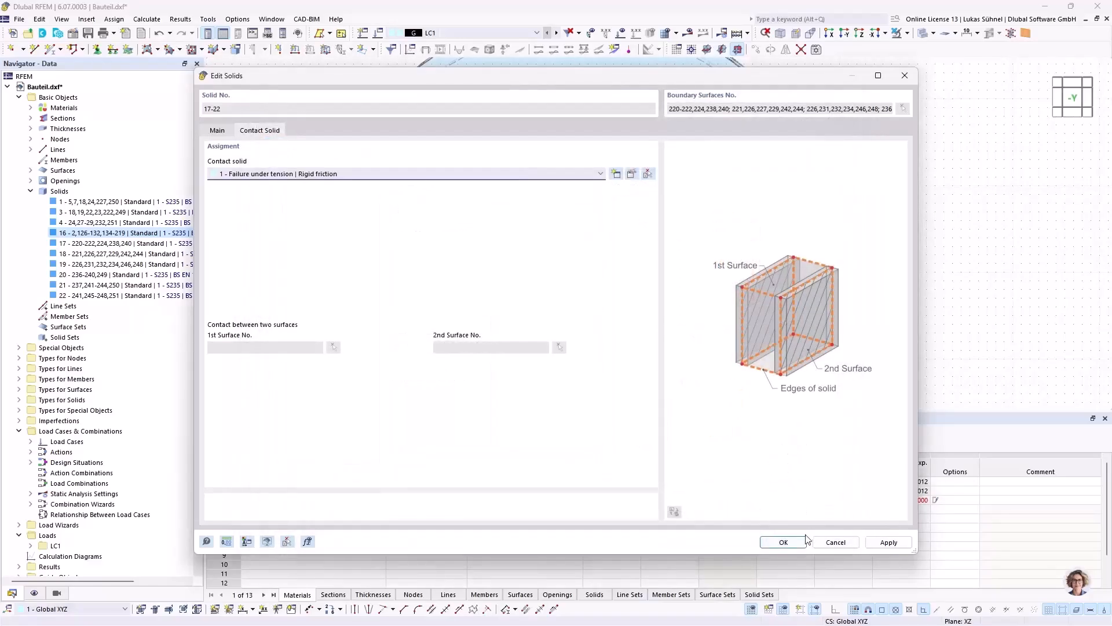
click(783, 541)
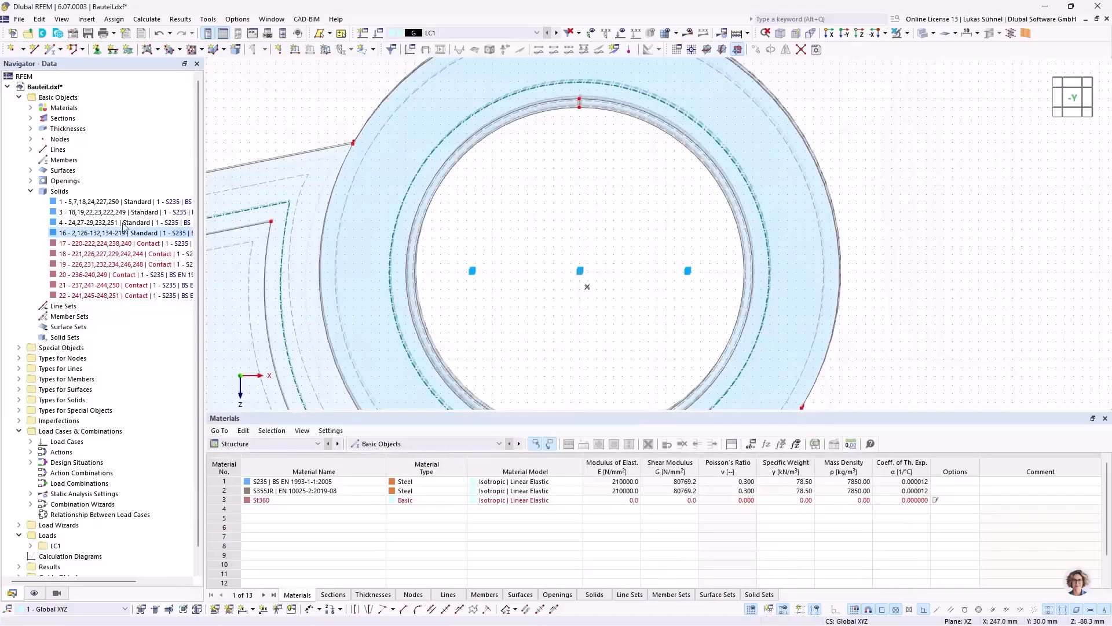
Step: Switch the model from transparent to wireframe display around the lower seam of the hub bore's contact solids
ctrl+middle_drag(604, 227, 876, 58)
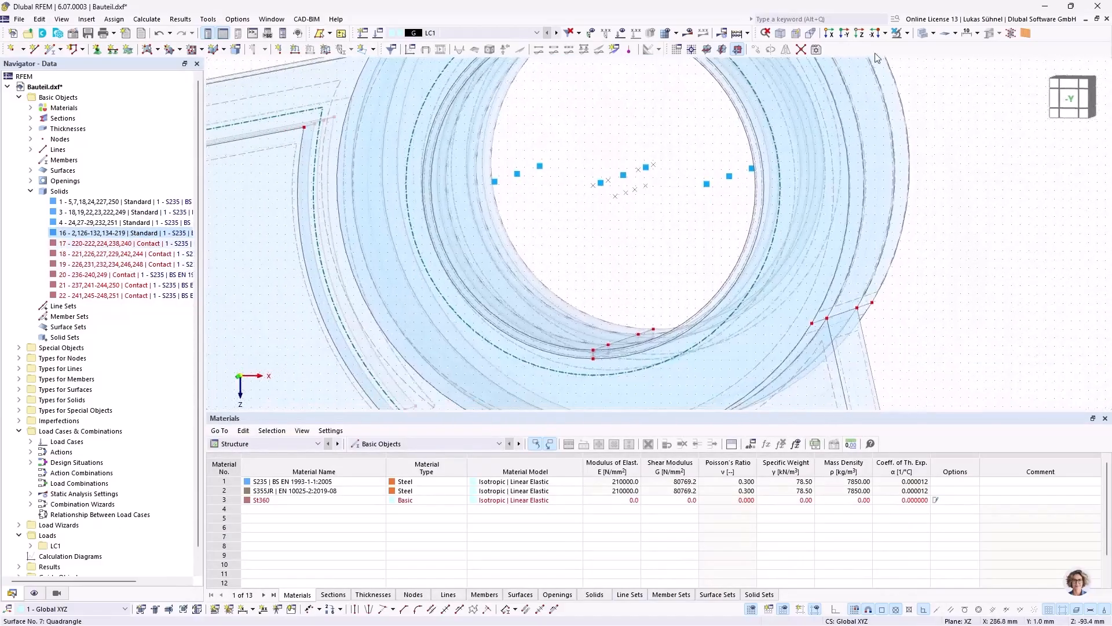
click(925, 32)
ctrl+middle_drag(548, 160, 583, 169)
scroll(634, 363, up, 2)
scroll(634, 367, up, 2)
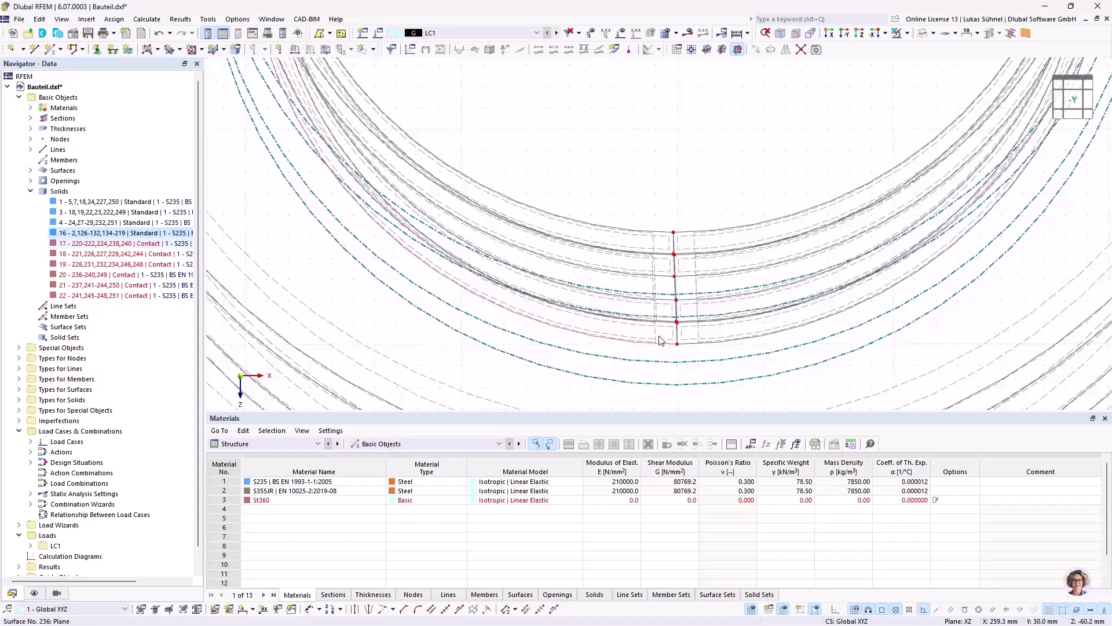
Step: Set inner curved surface 224 as the first contact surface of solid 17, opposite surface 222
double_click(101, 244)
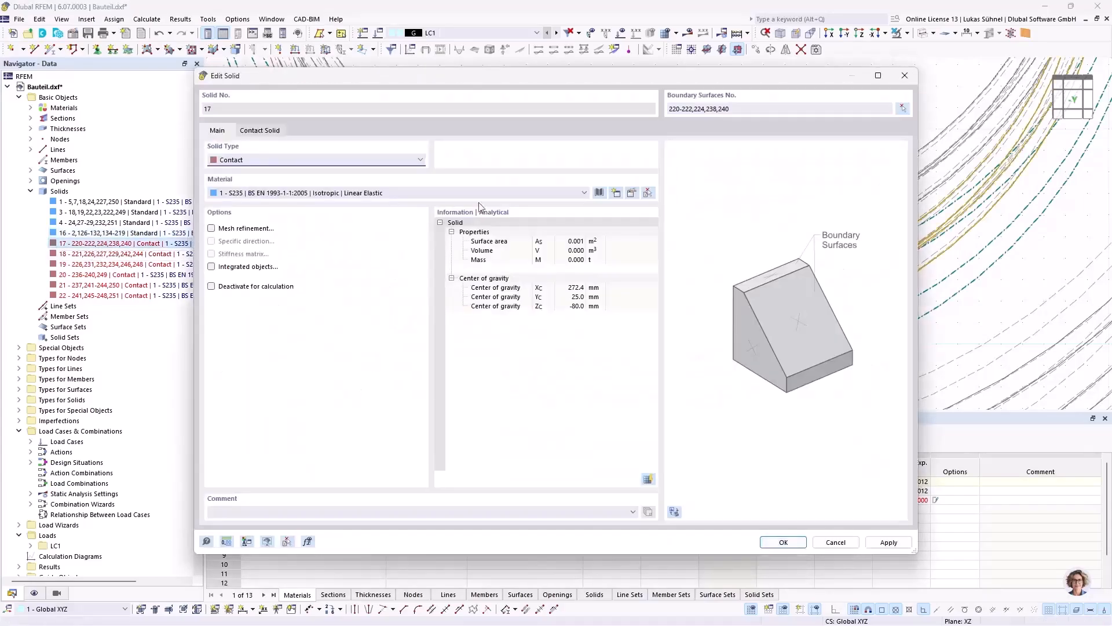
click(265, 131)
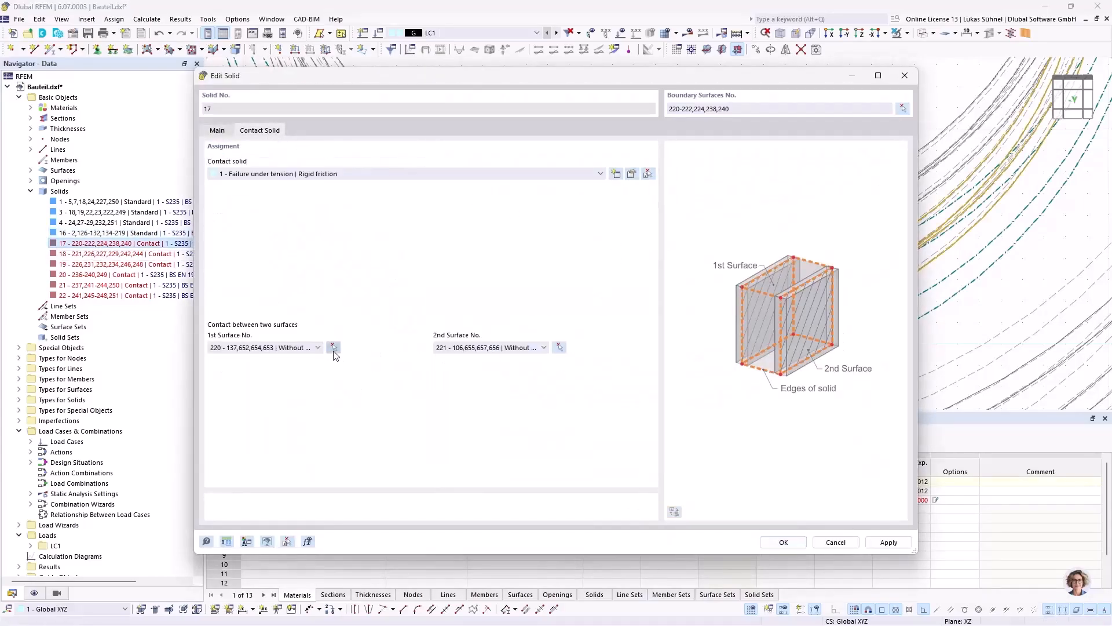
click(333, 347)
ctrl+middle_drag(781, 349, 788, 338)
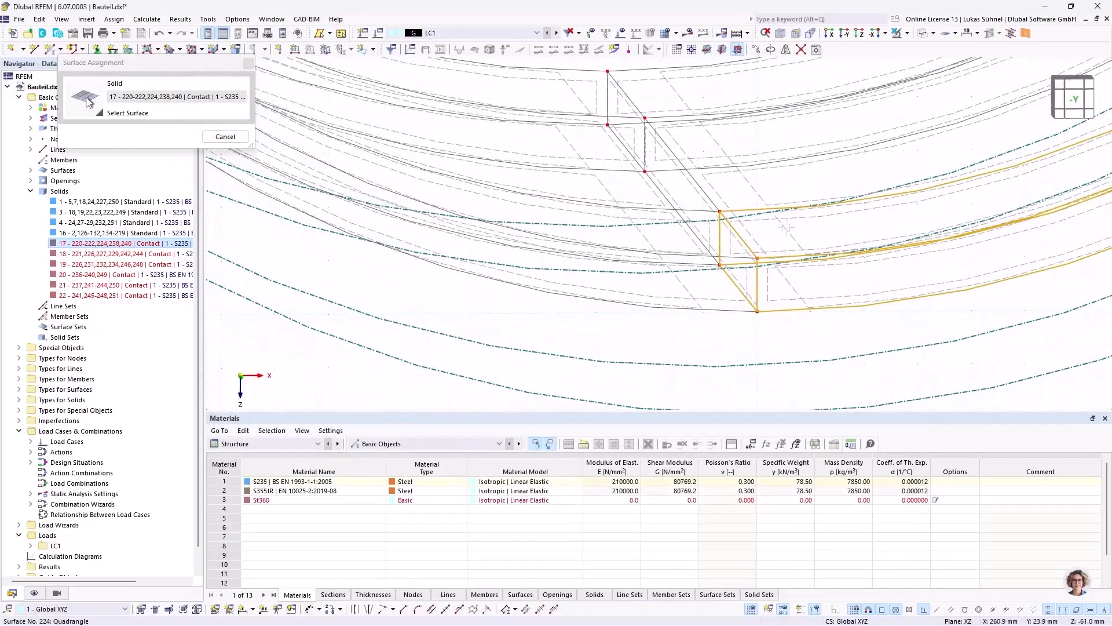
click(784, 229)
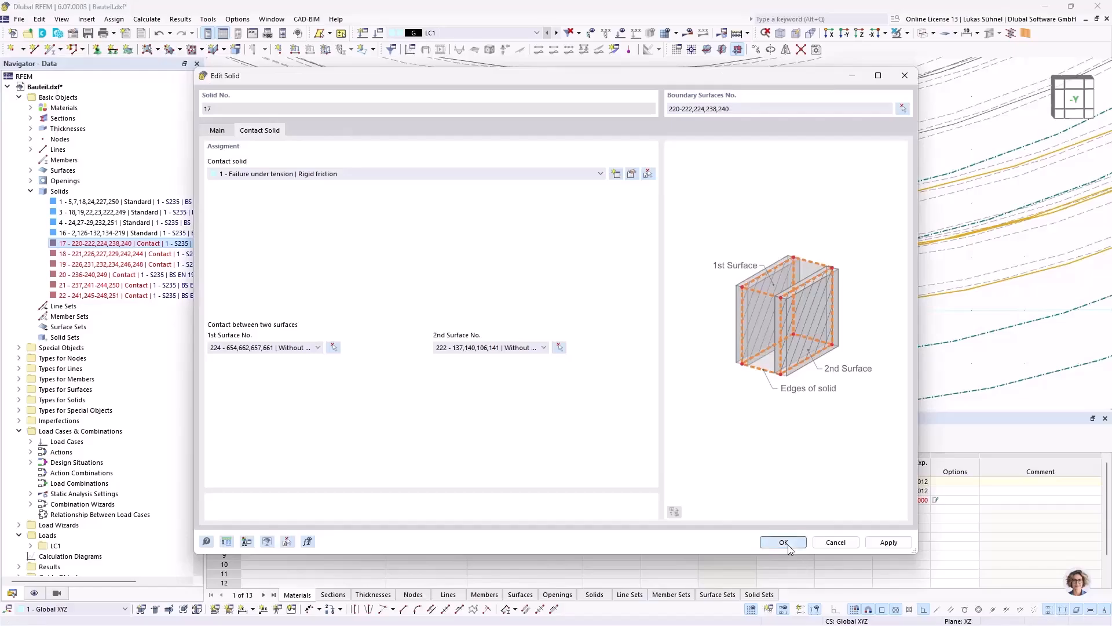
click(785, 543)
Step: Set inner curved surface 229 as the first contact surface of solid 18, opposite surface 227
double_click(145, 258)
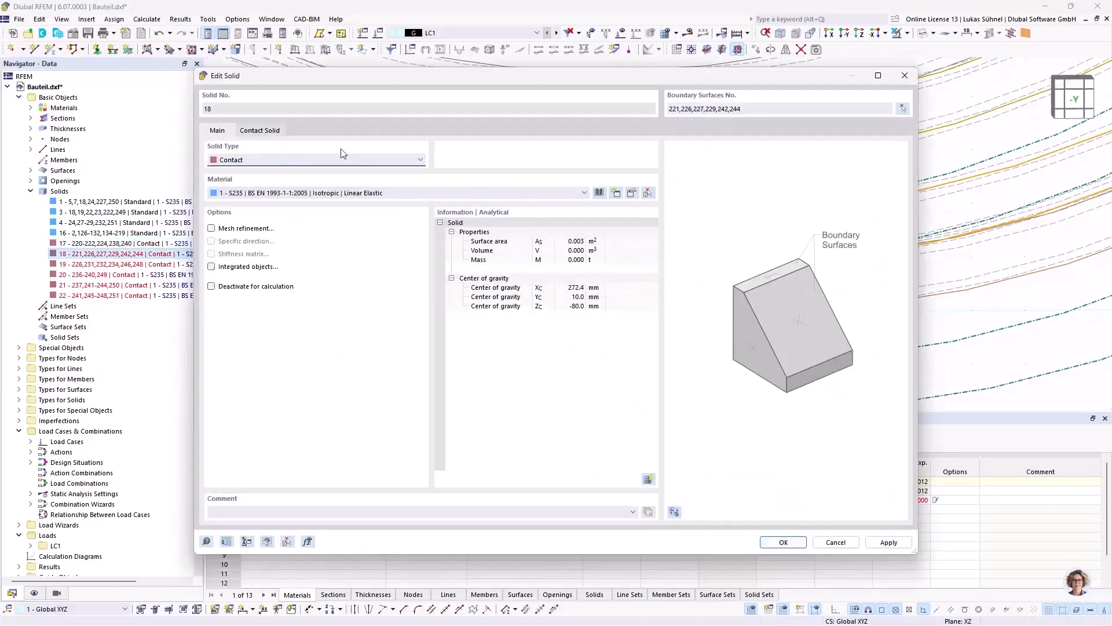
click(259, 131)
click(333, 347)
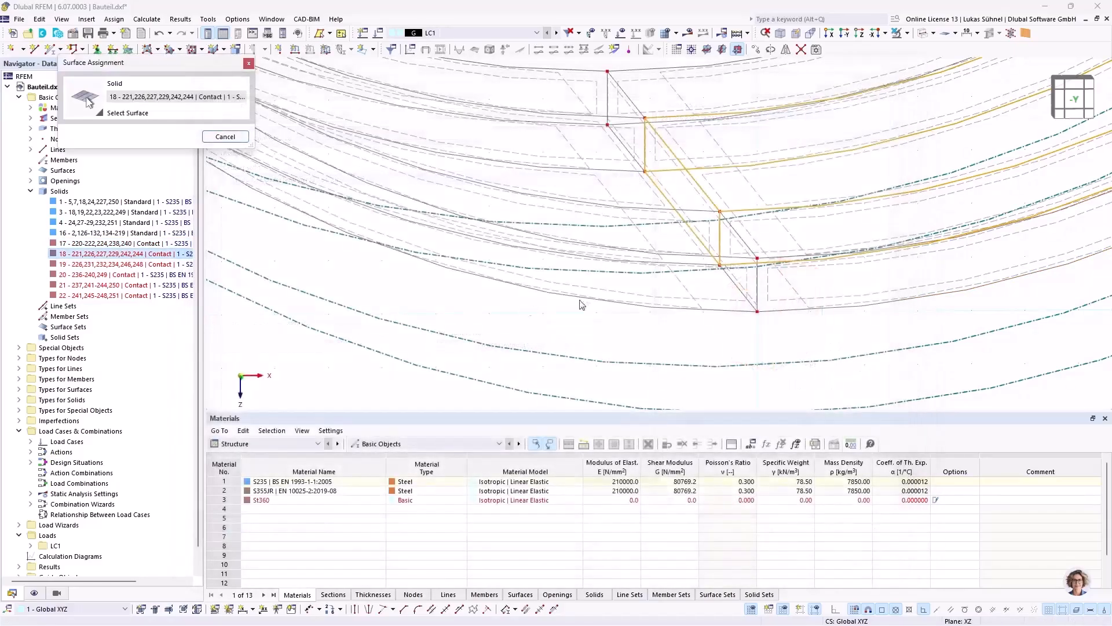
click(750, 183)
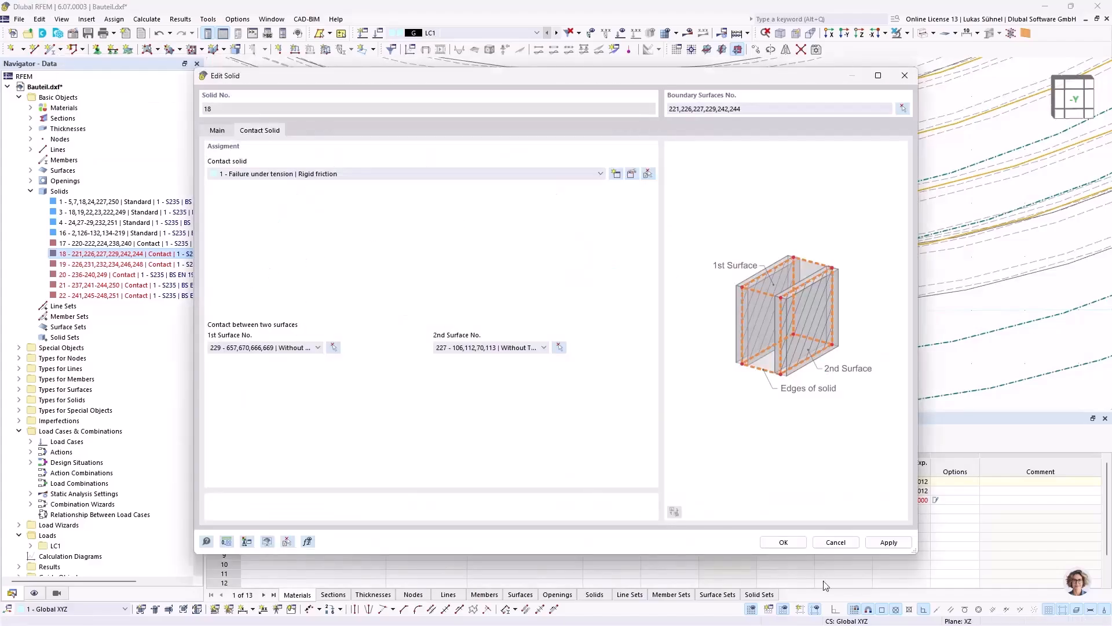
click(783, 542)
Step: Set the inner curved surface of solid 19 as its first contact surface
double_click(116, 263)
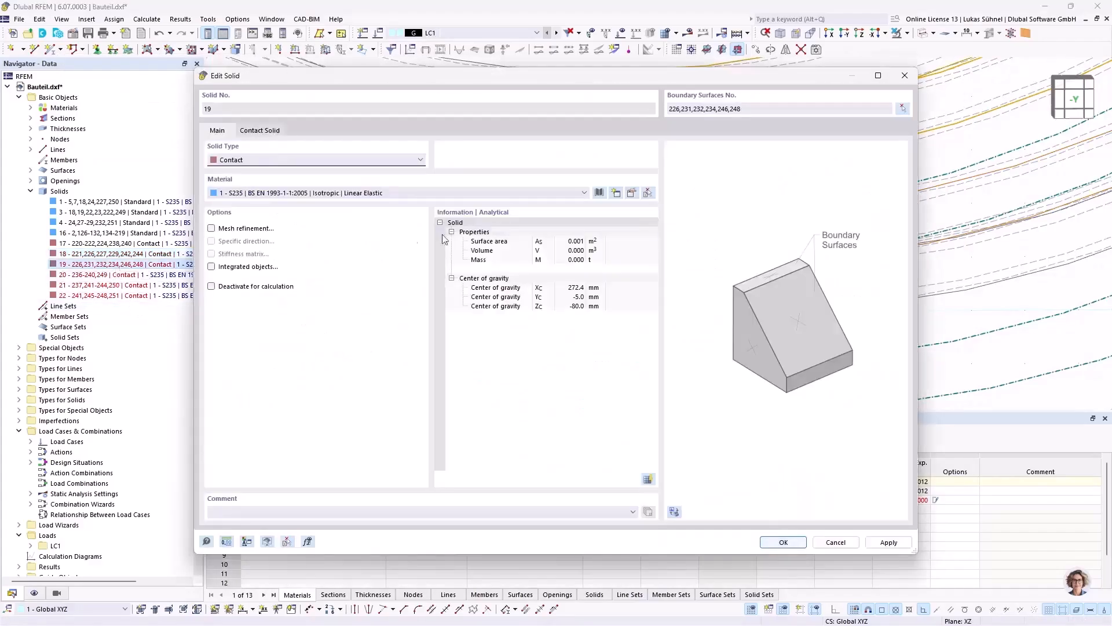
click(250, 131)
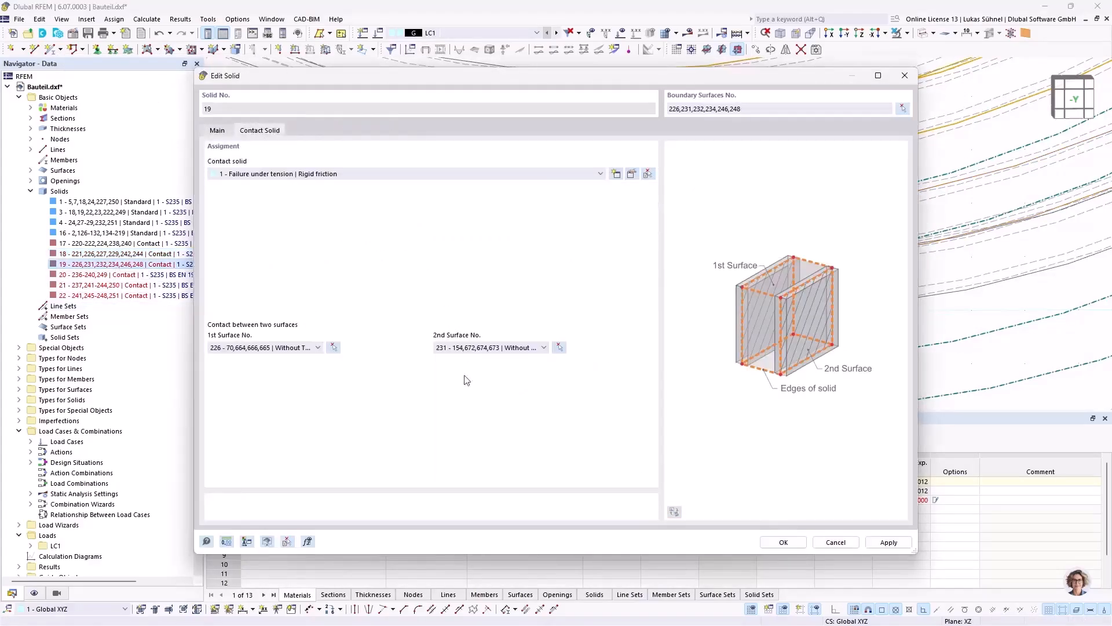
click(333, 348)
click(675, 103)
click(790, 547)
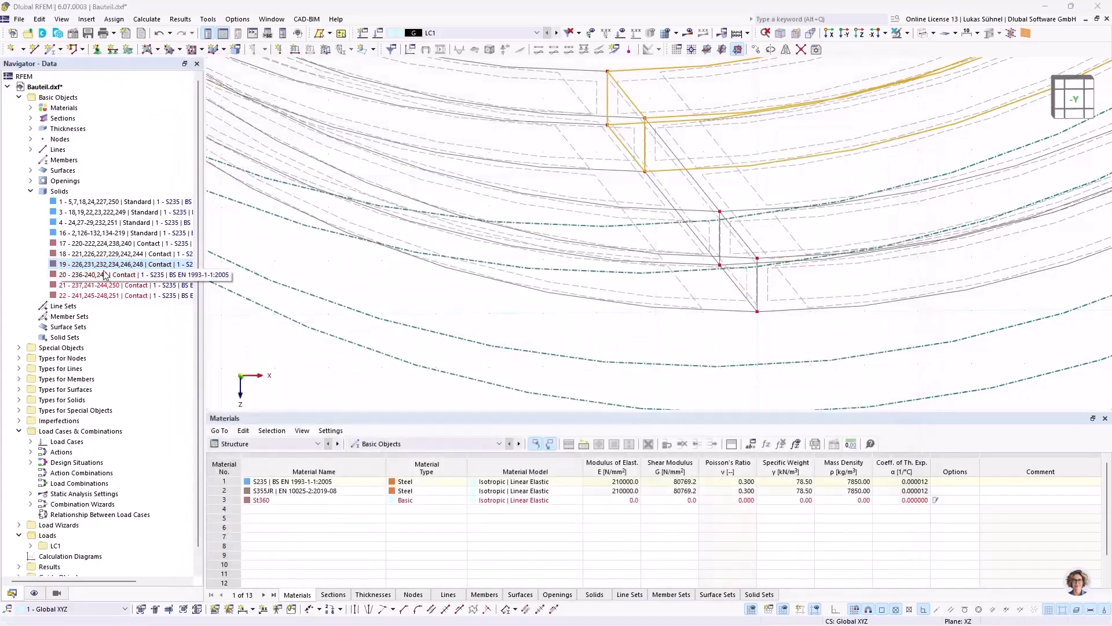
Step: Set inner curved surface 239 as the first contact surface of solid 20, opposite surface 249
double_click(116, 274)
click(265, 131)
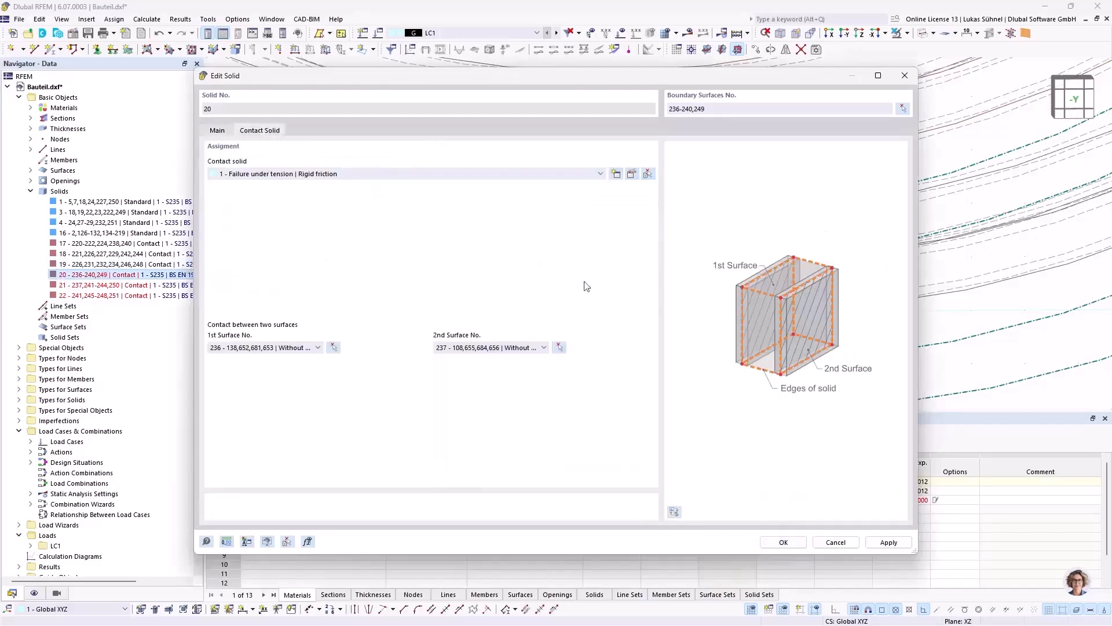
click(333, 347)
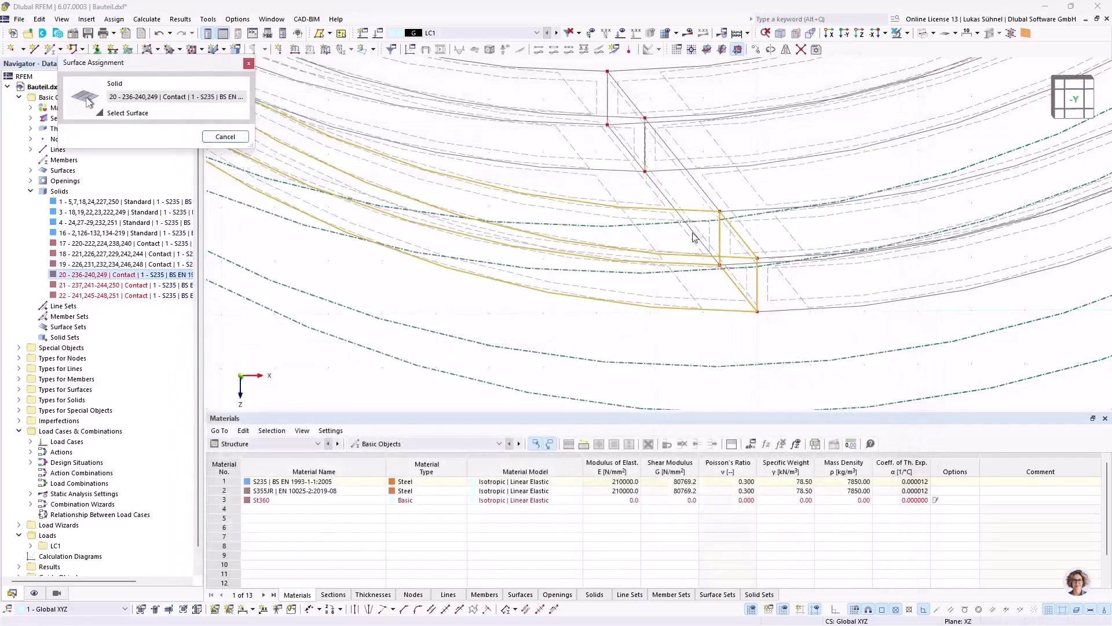
click(695, 238)
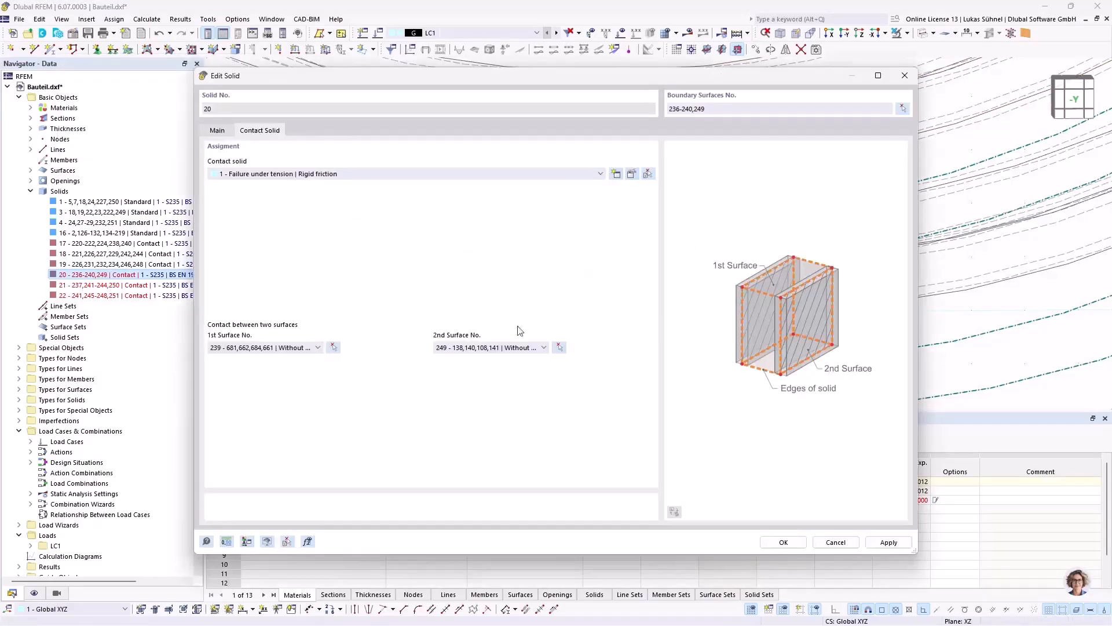
click(783, 541)
Step: Set inner curved surface 243 as the first contact surface of solid 21, opposite surface 250
double_click(139, 285)
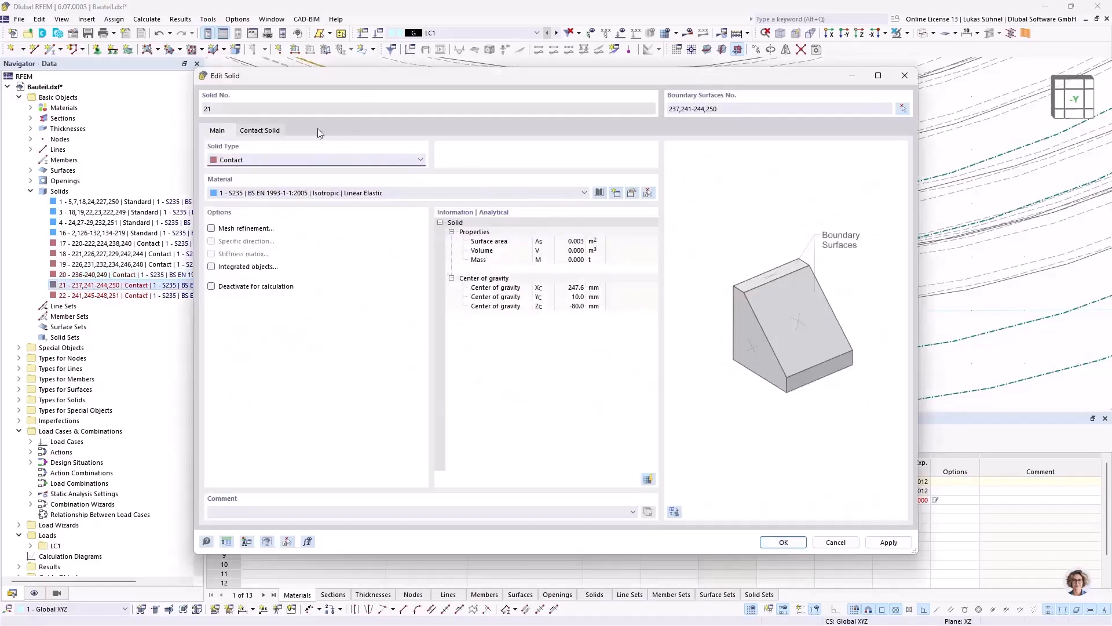
click(268, 132)
click(333, 347)
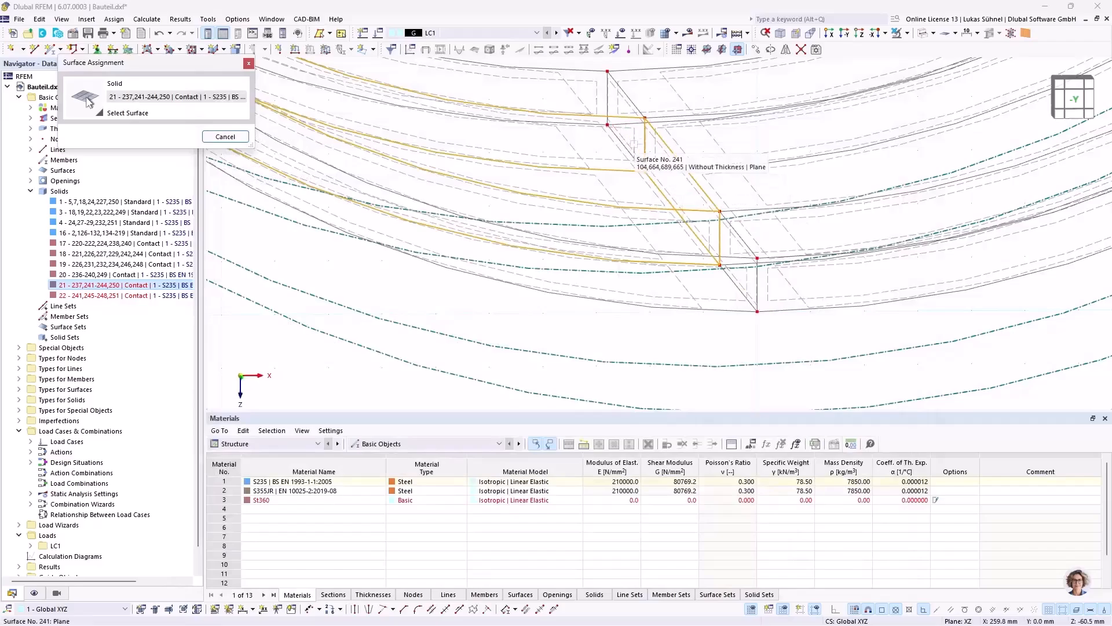
middle_drag(588, 234, 571, 239)
click(631, 280)
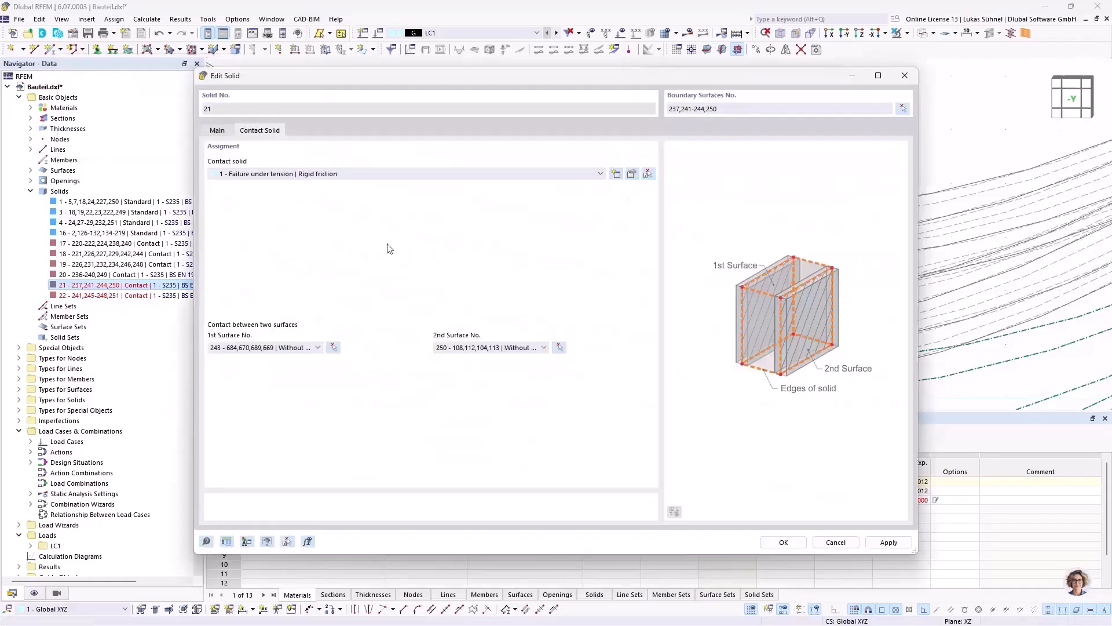
click(789, 545)
Step: Set inner curved surface 247 as the first contact surface of solid 22, opposite surface 251
double_click(113, 296)
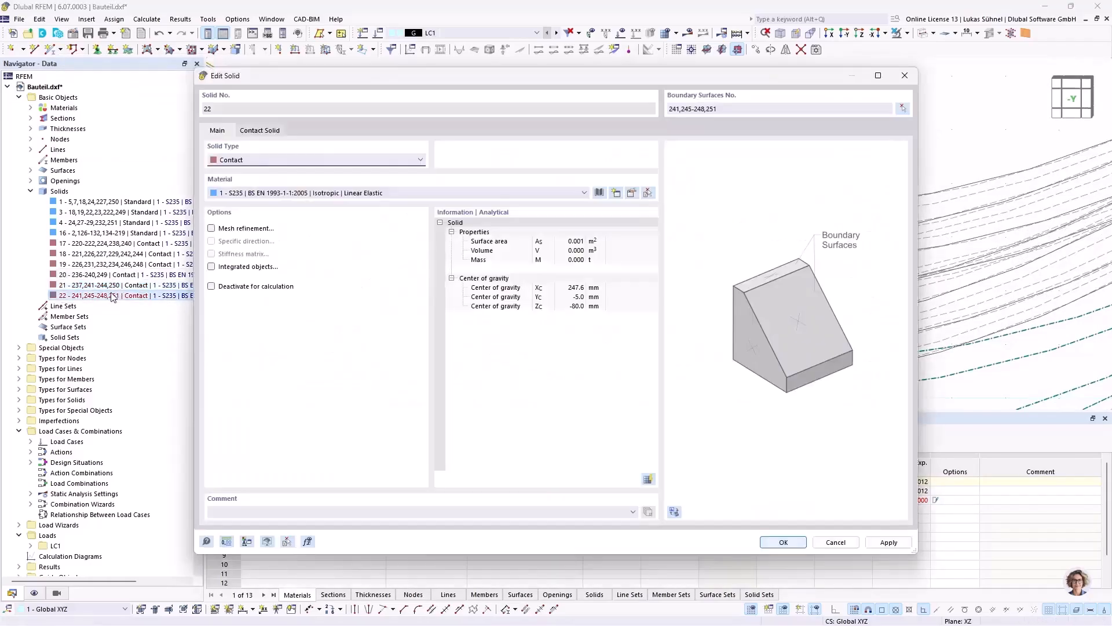
click(270, 133)
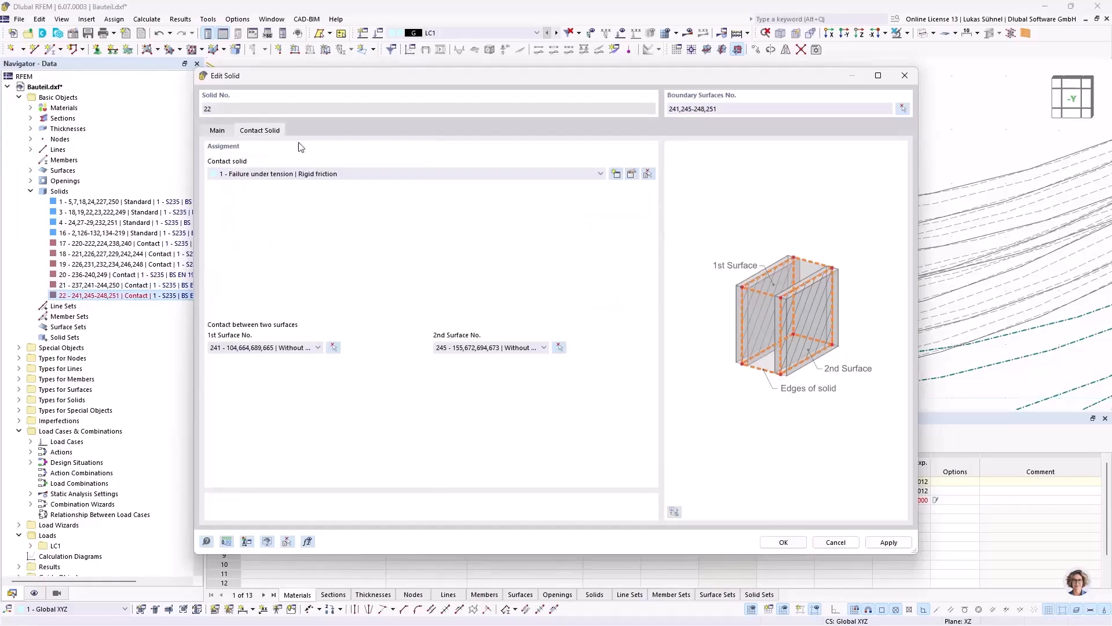
click(334, 347)
click(639, 242)
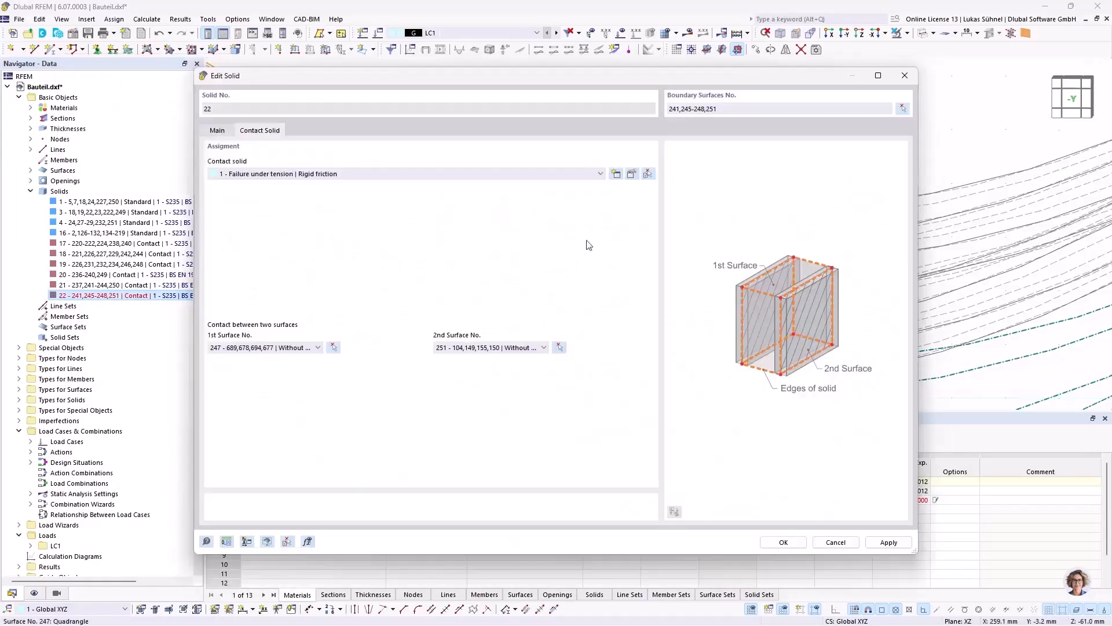
click(771, 543)
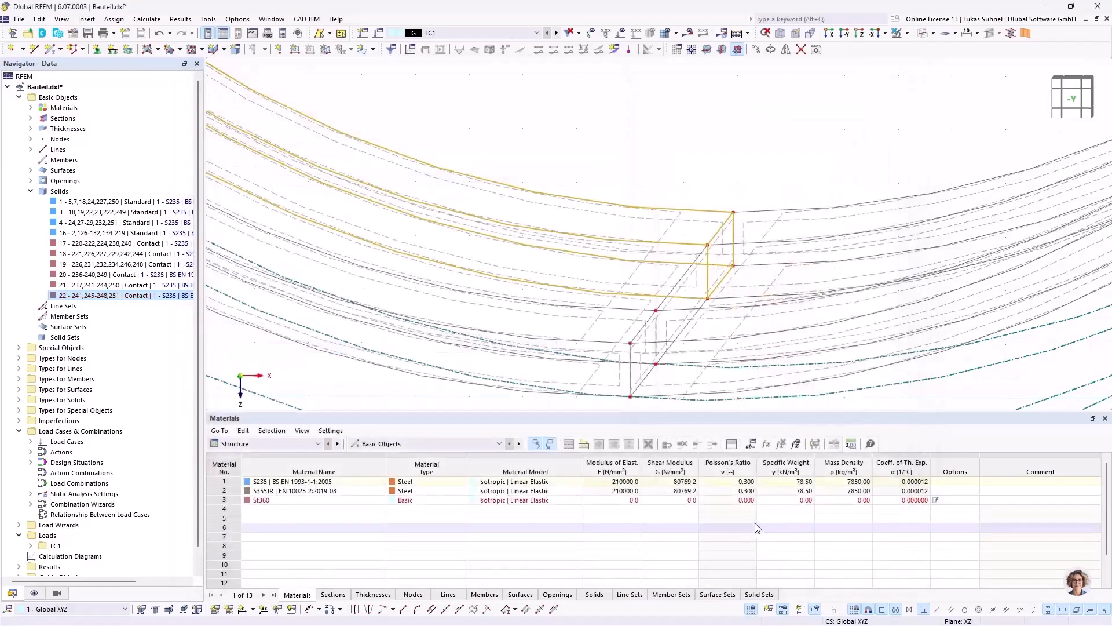
Step: Switch the model from wireframe back to solid display around the hub bore
scroll(639, 199, down, 4)
scroll(648, 184, down, 5)
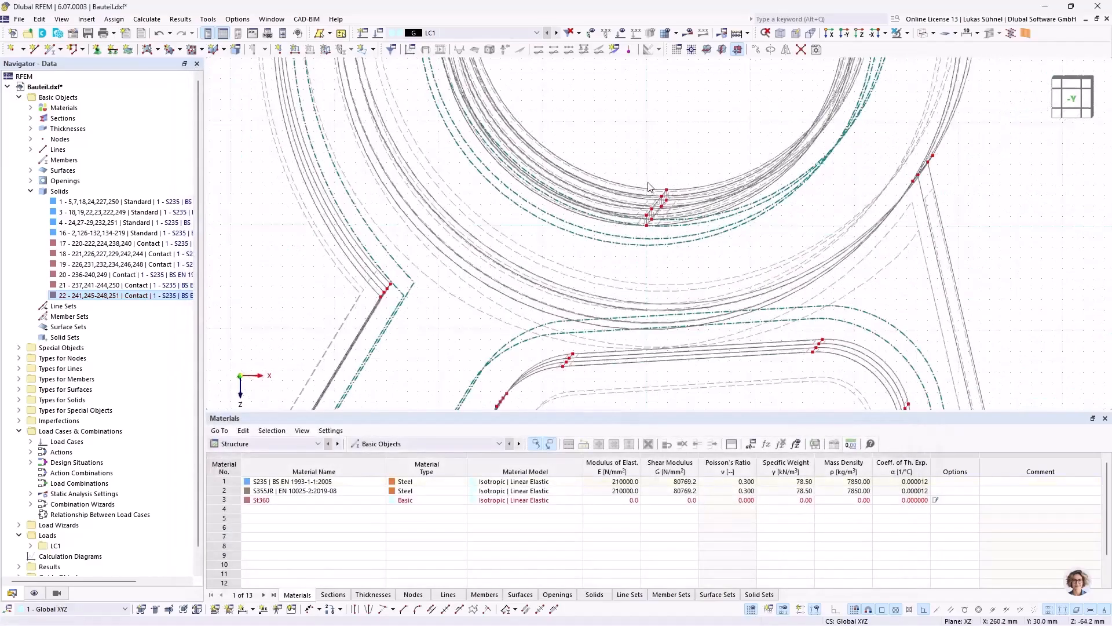
ctrl+middle_drag(571, 116, 563, 246)
click(922, 35)
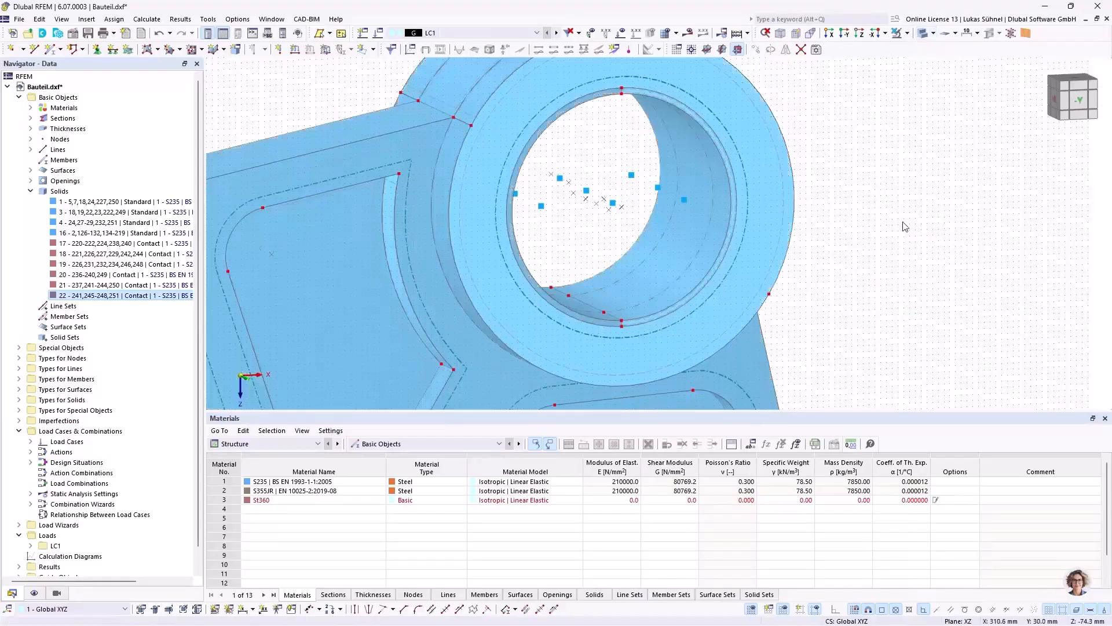
scroll(688, 210, up, 5)
scroll(529, 250, up, 3)
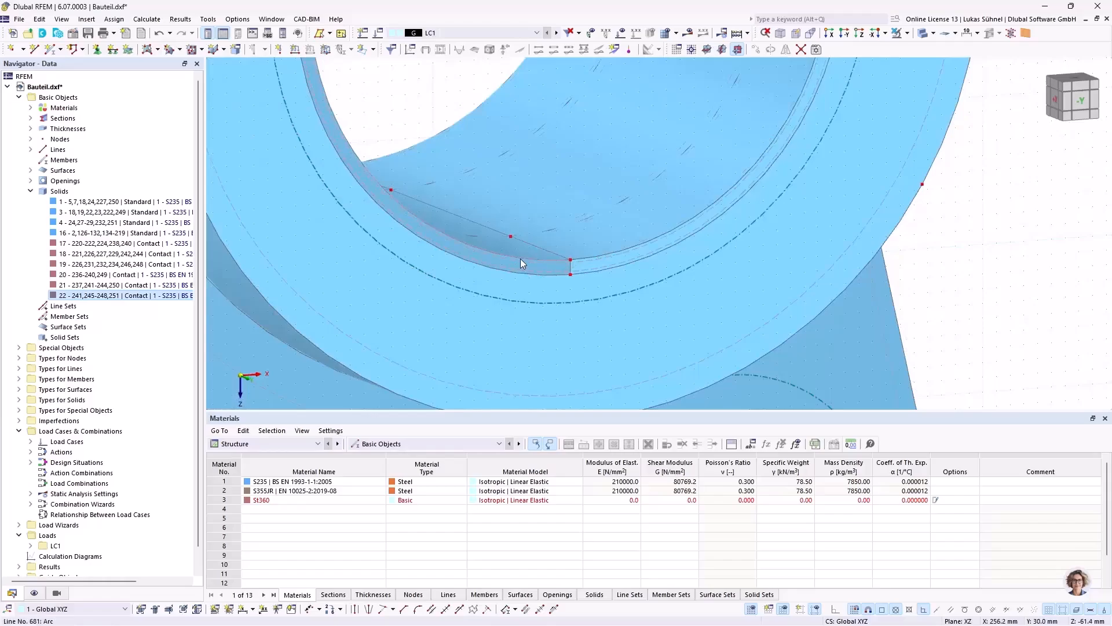
Step: Set up a copy of the inner bore edge lines with a displacement of 60 mm in Y
scroll(605, 278, down, 5)
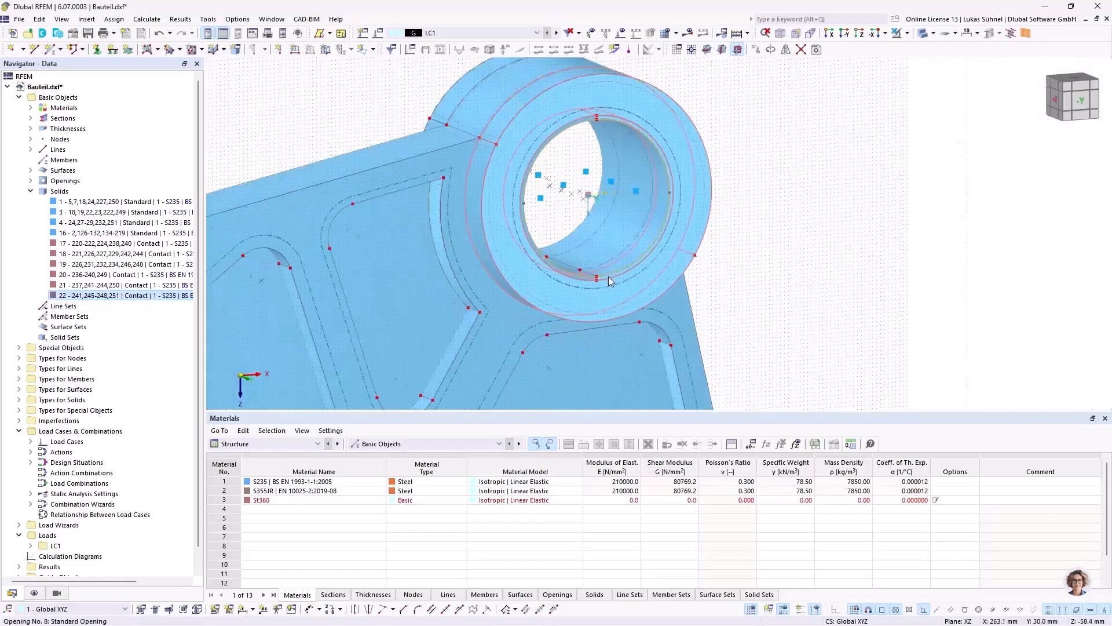
scroll(618, 134, up, 6)
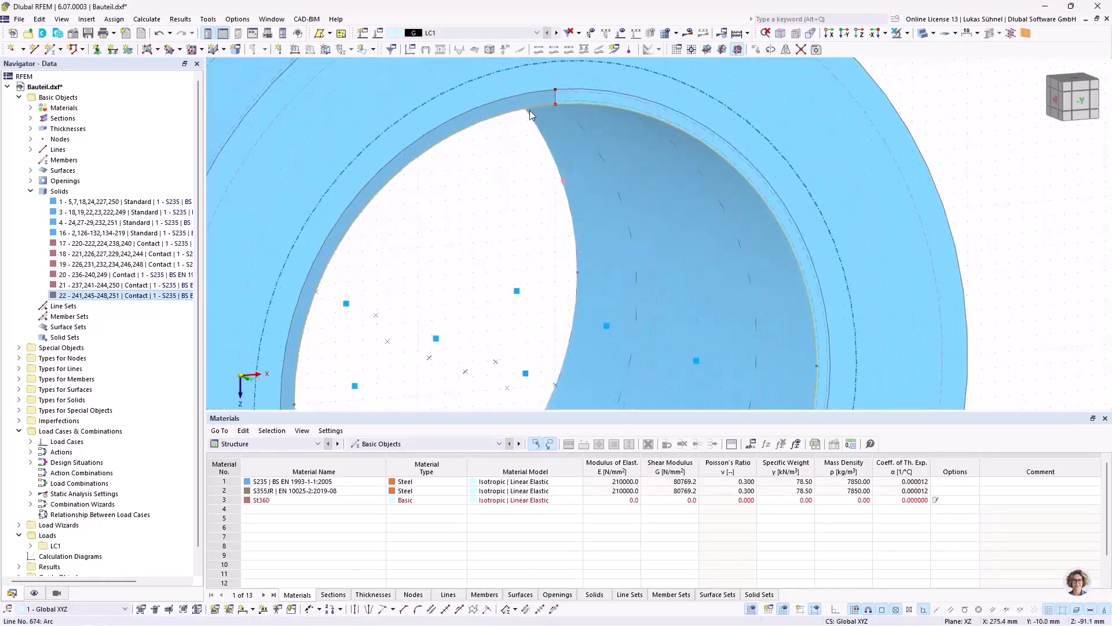
right_click(533, 106)
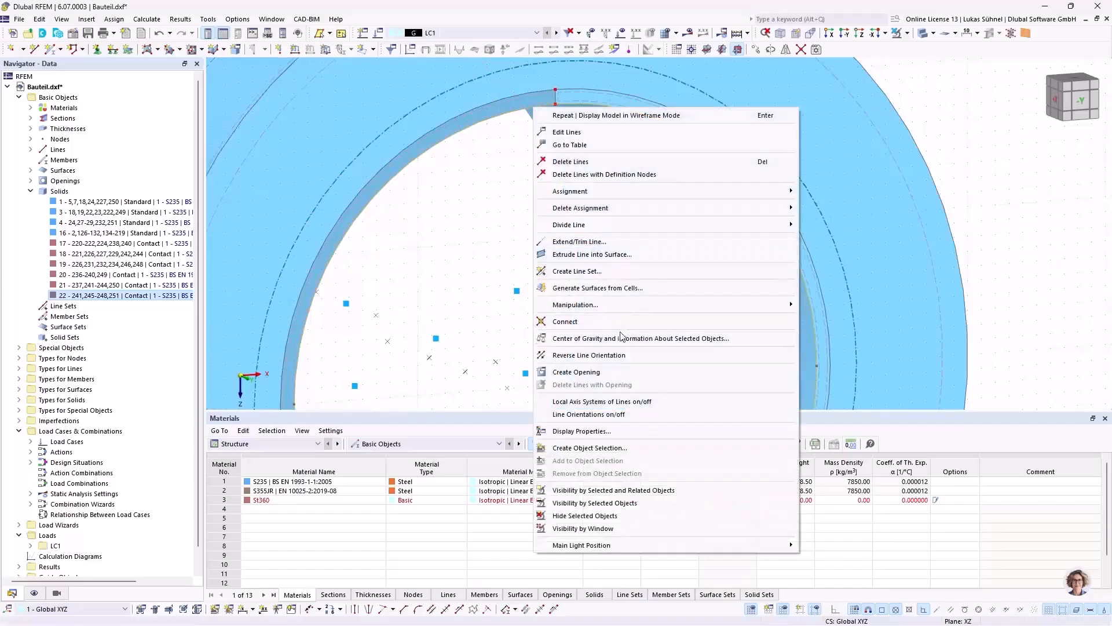
mouse_move(616, 305)
click(852, 302)
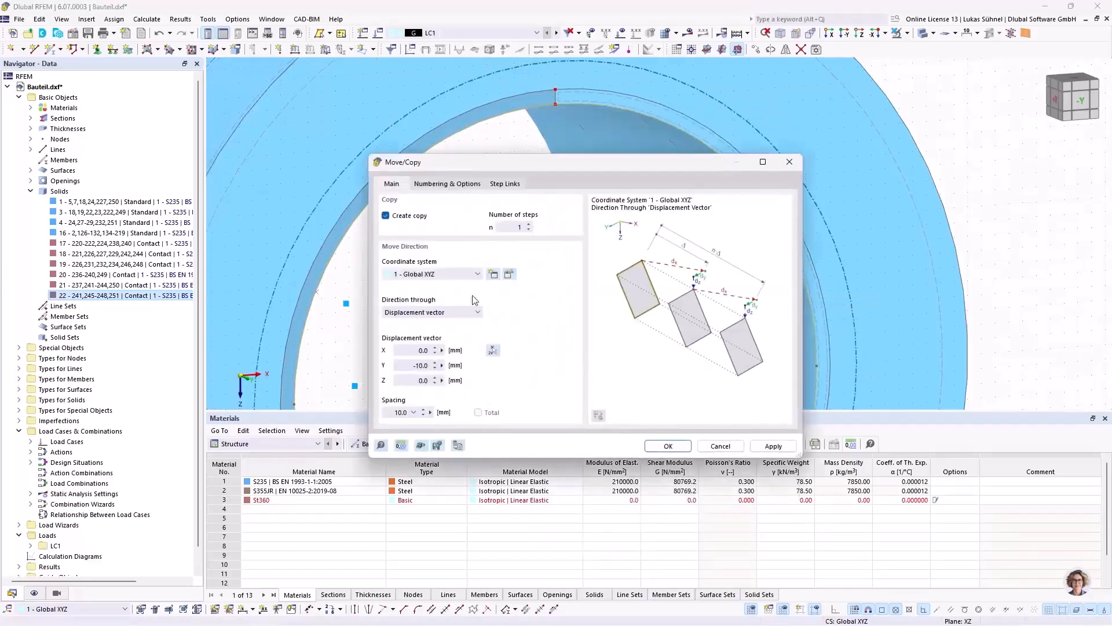
click(407, 366)
text(60)
Step: Link the copied nodes with lines and the lines with surfaces instead of solids, using plane surface 19 as template, and create the copy
click(498, 184)
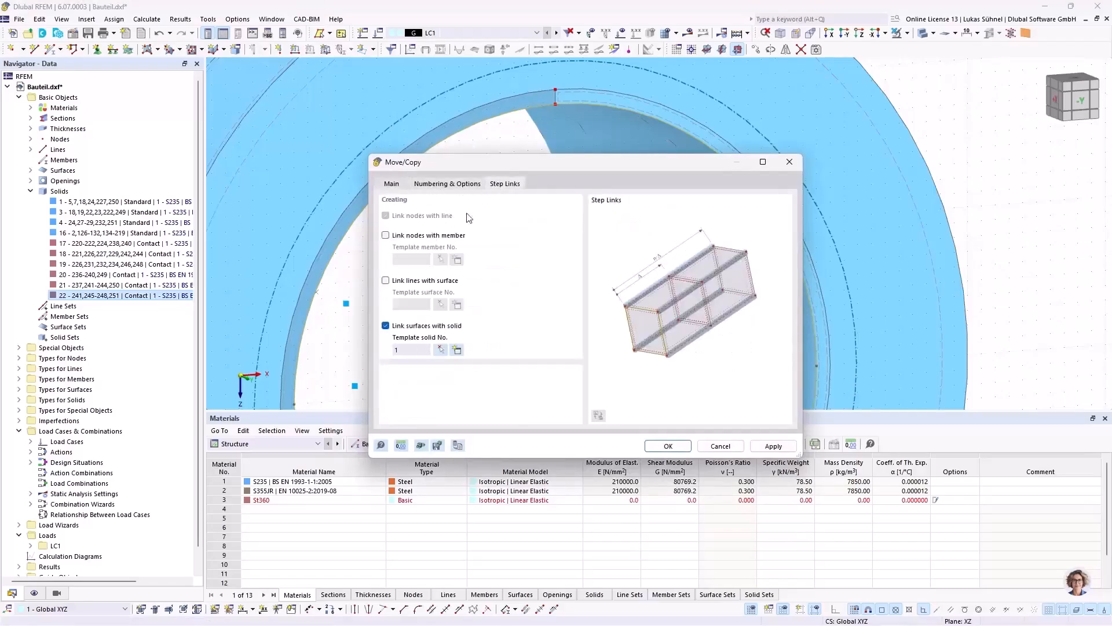
click(397, 326)
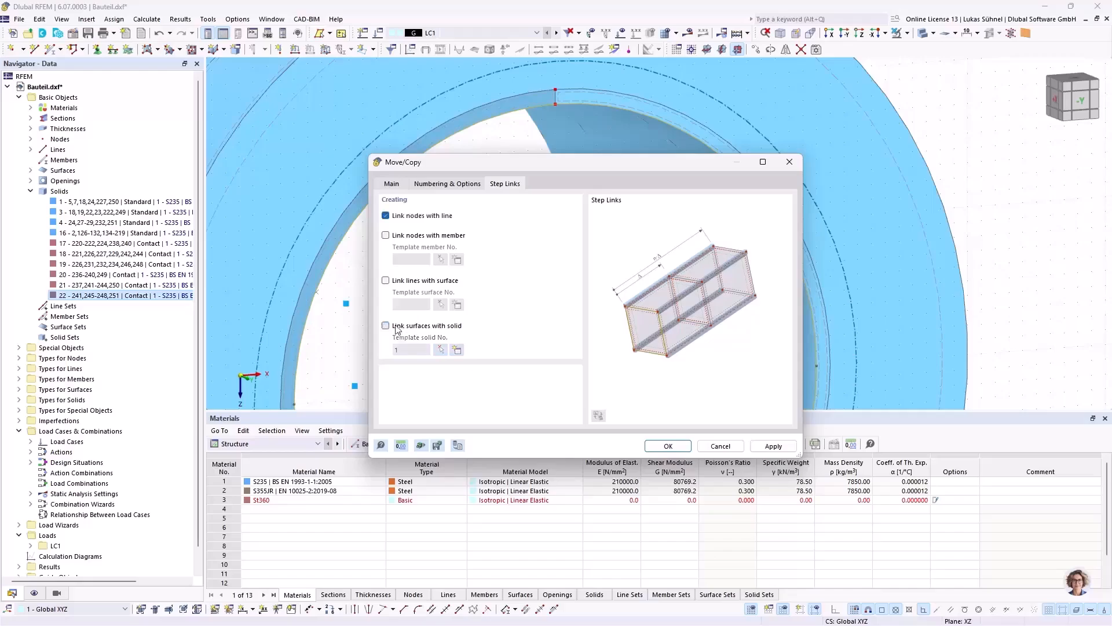
click(418, 216)
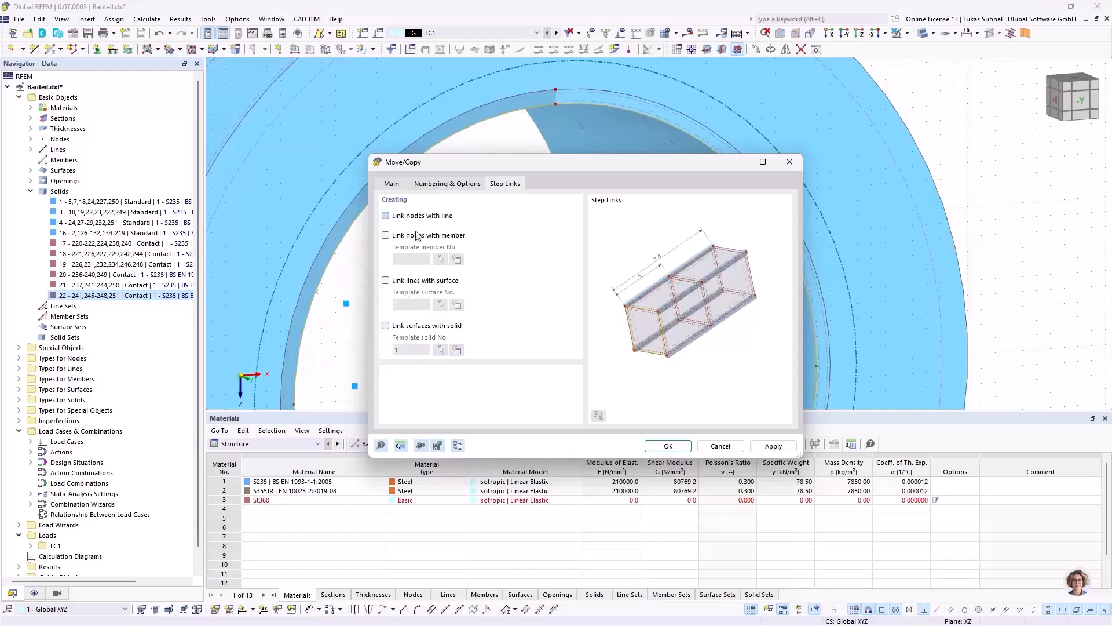
click(412, 281)
click(441, 304)
click(363, 159)
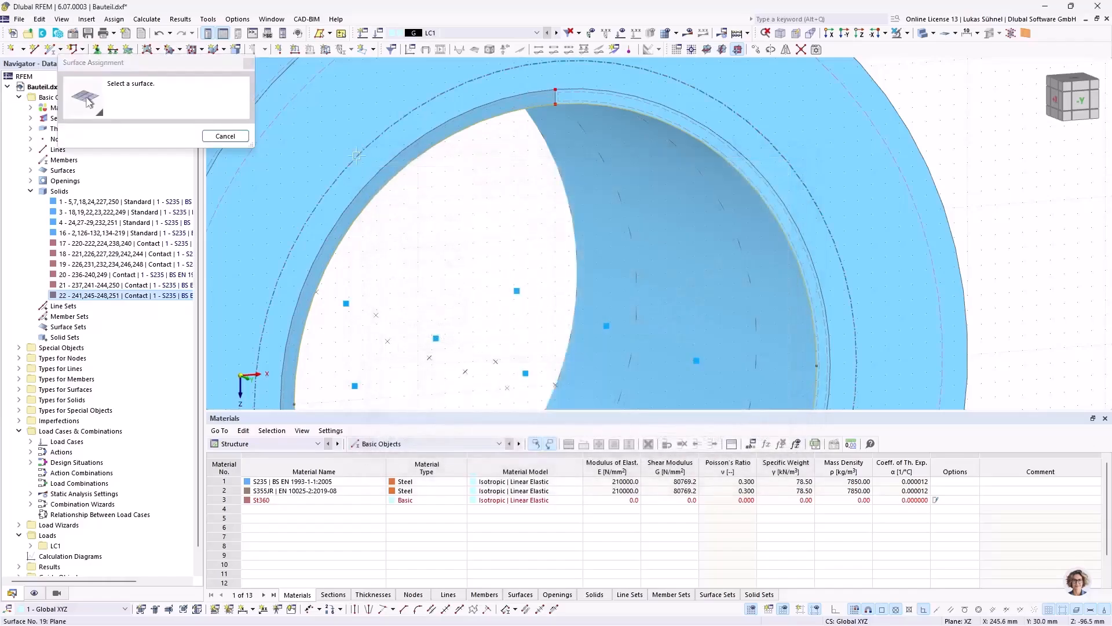
click(637, 451)
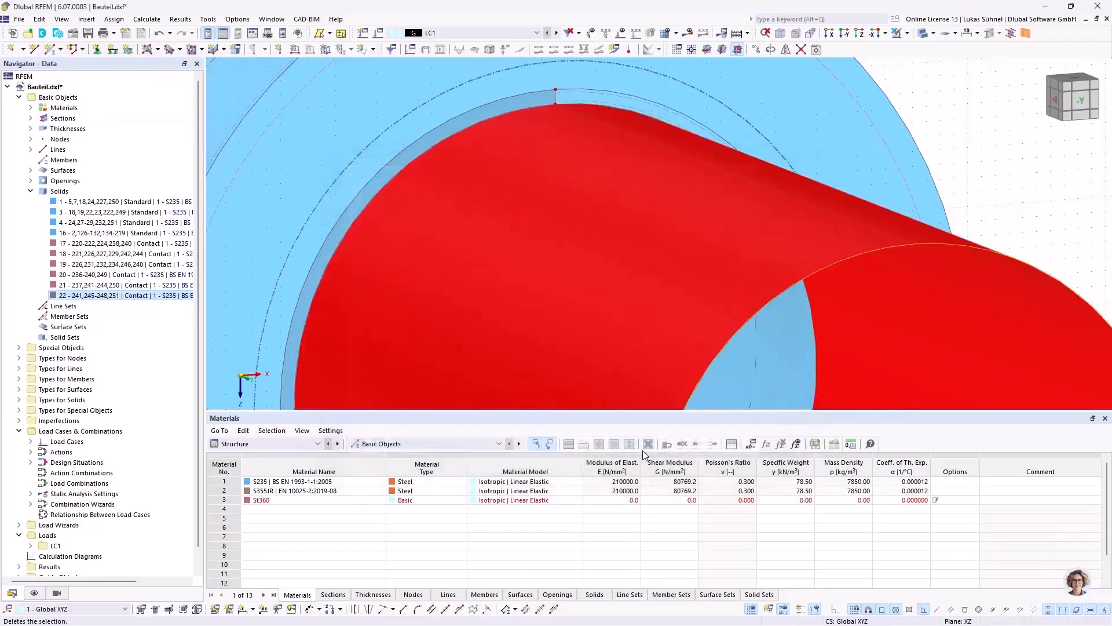
Step: Switch the model to transparent solid display around the cylinder extruded from the hub bore
scroll(495, 234, down, 4)
ctrl+middle_drag(394, 196, 465, 204)
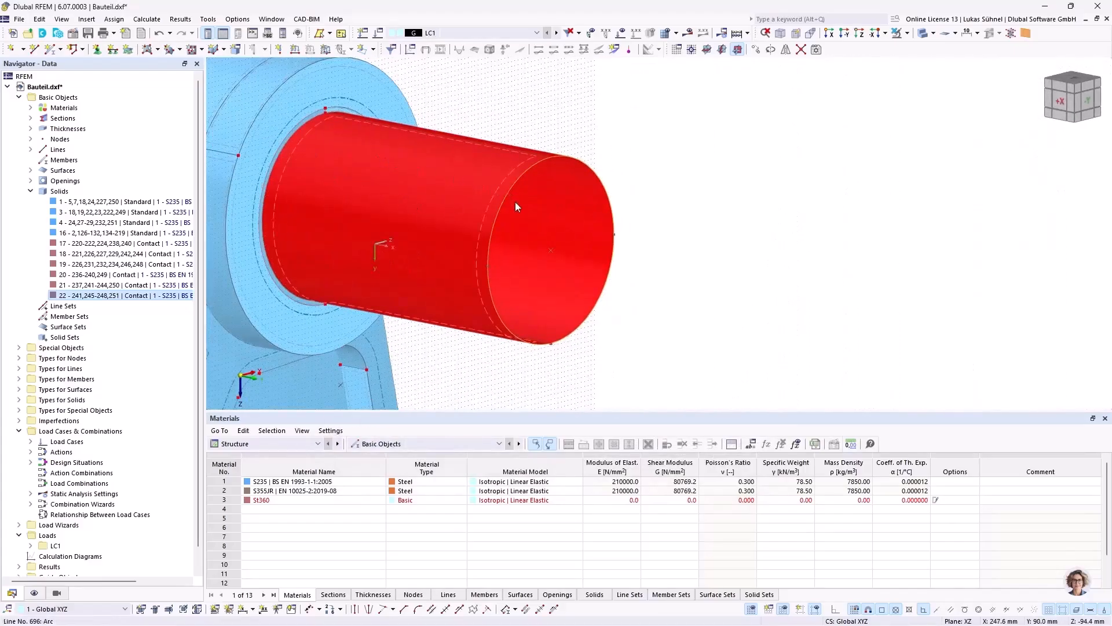
ctrl+middle_drag(477, 348, 561, 305)
click(158, 50)
click(253, 189)
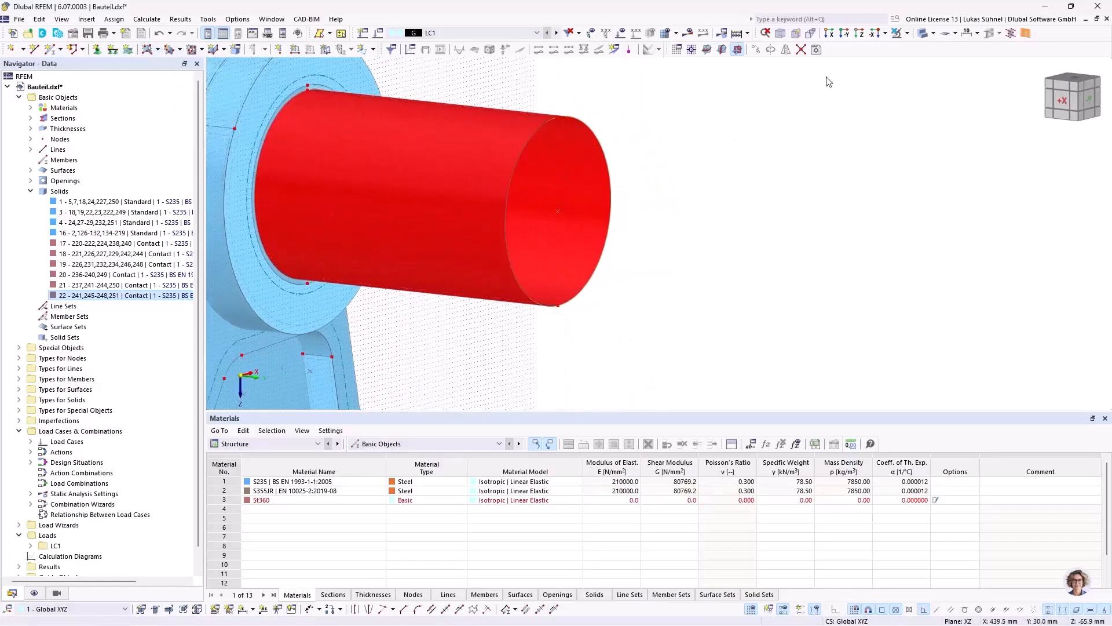
click(923, 35)
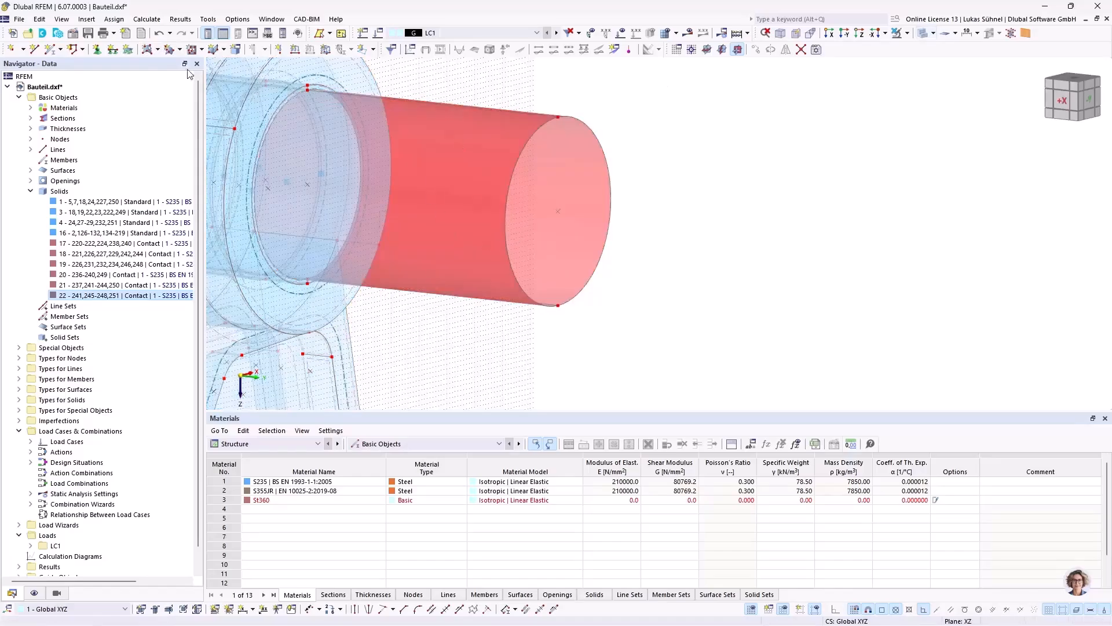
Step: Close the free end of the cylinder with a plane surface of stiffness type Rigid from its circular boundary lines
click(157, 49)
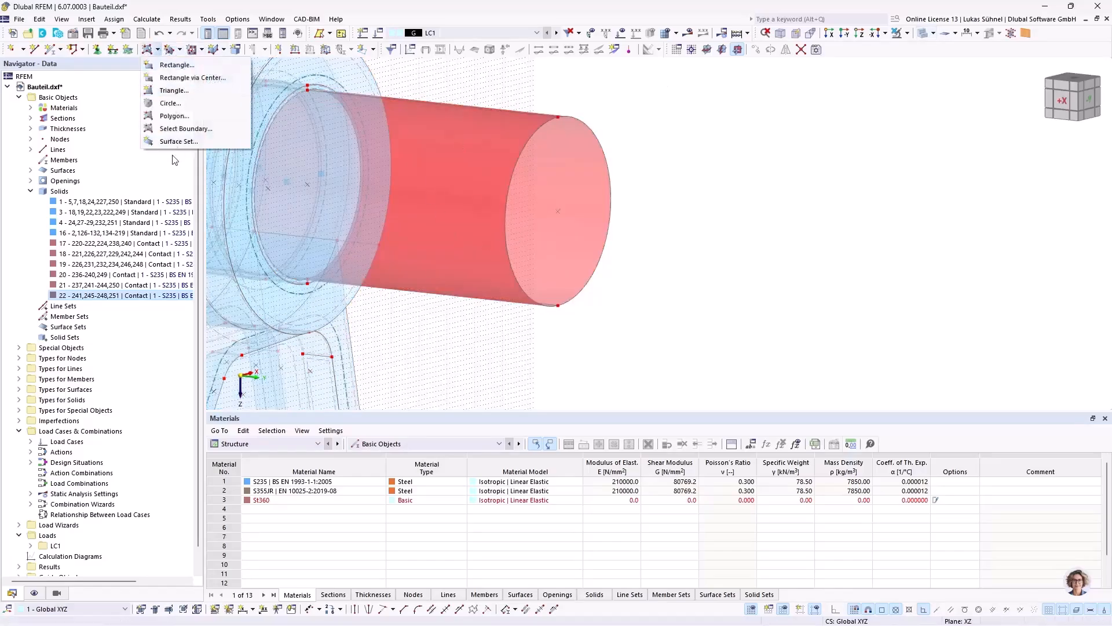
click(180, 129)
click(264, 159)
click(259, 188)
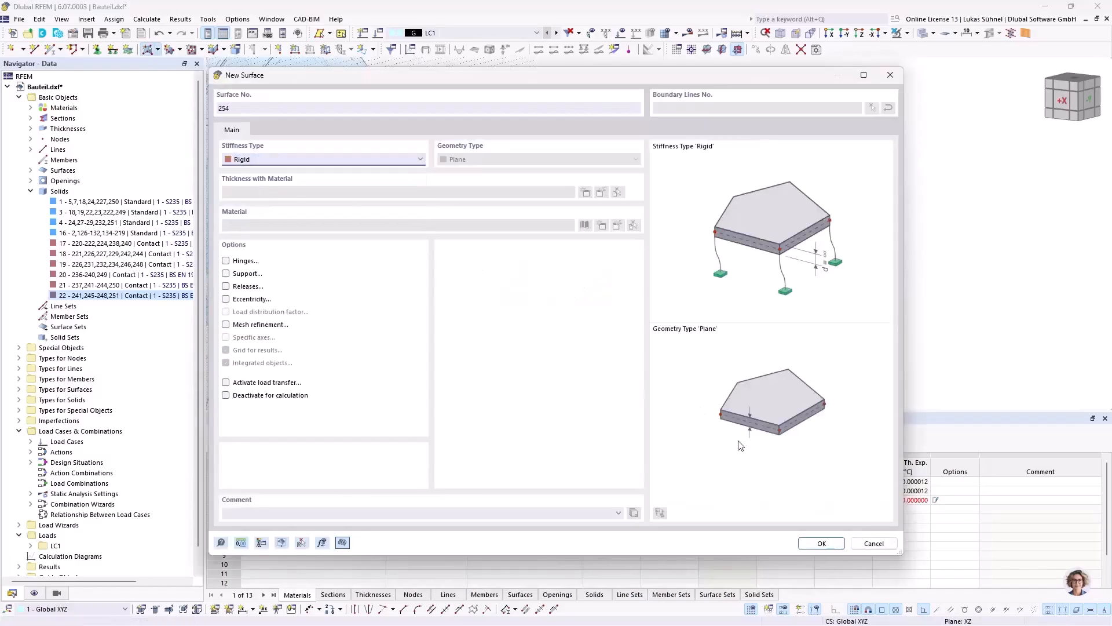
click(821, 543)
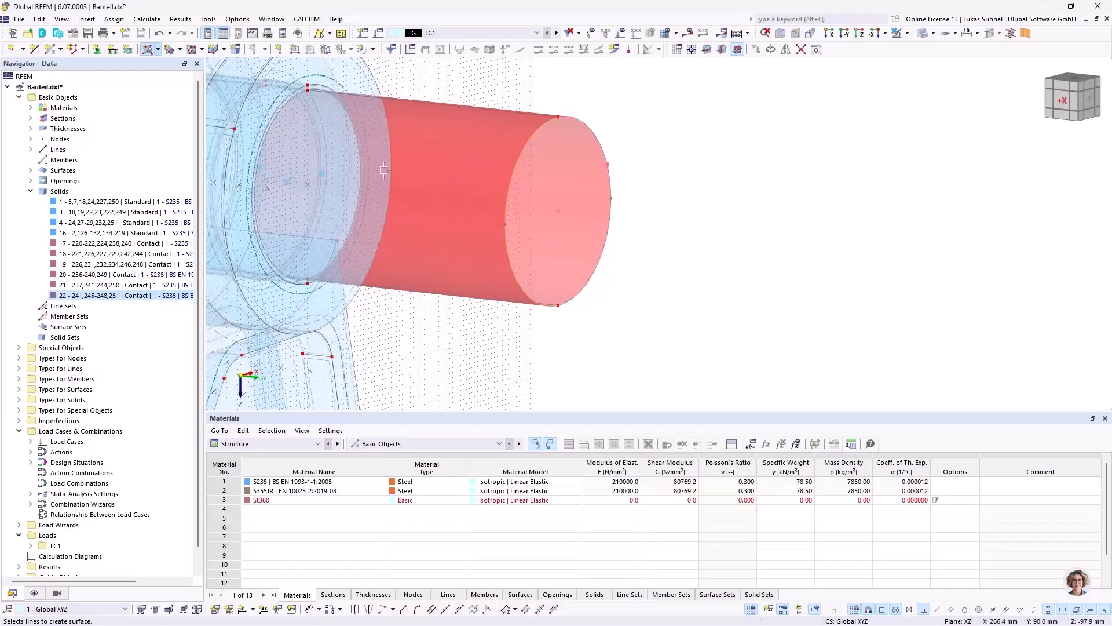
scroll(470, 200, down, 2)
key(Escape)
Step: Mirror the cylinder and its end surface as a copy about the XZ plane through the hub's mid-width point at Y 10 mm
ctrl+middle_drag(492, 283, 585, 278)
middle_drag(378, 258, 707, 284)
drag(775, 352, 584, 134)
right_click(584, 204)
mouse_move(747, 287)
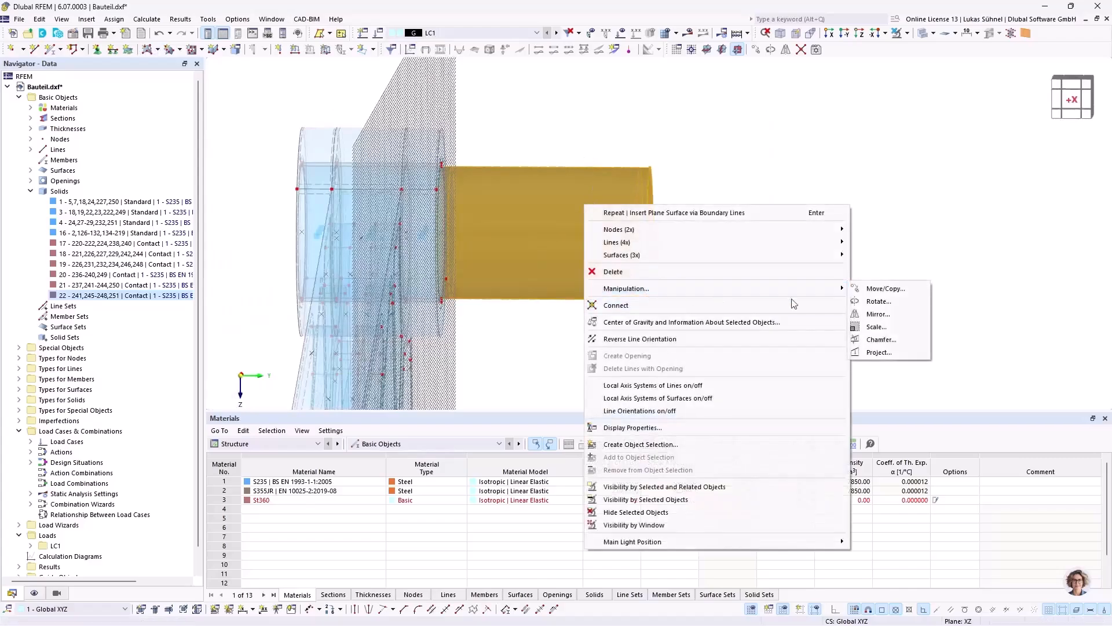
click(878, 313)
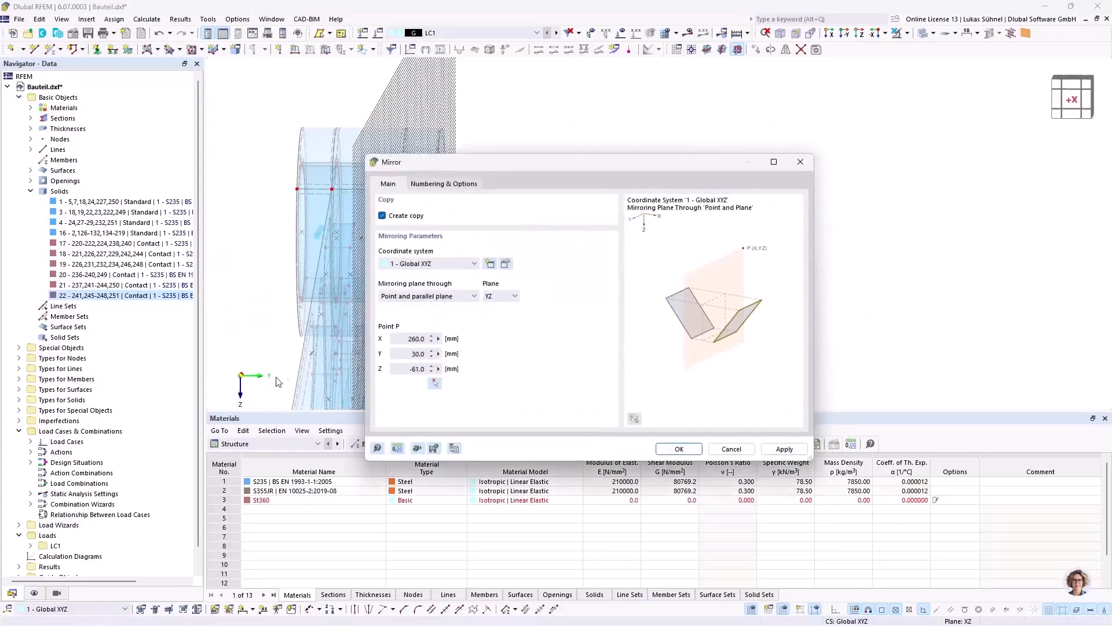
click(493, 296)
click(492, 323)
click(434, 383)
scroll(406, 239, up, 5)
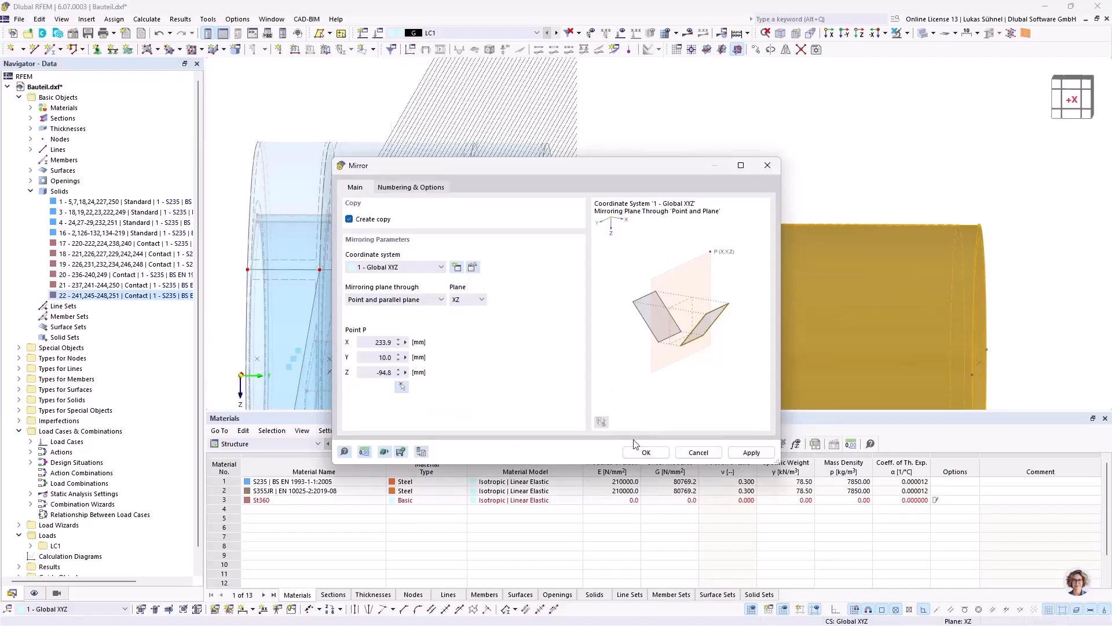
click(646, 453)
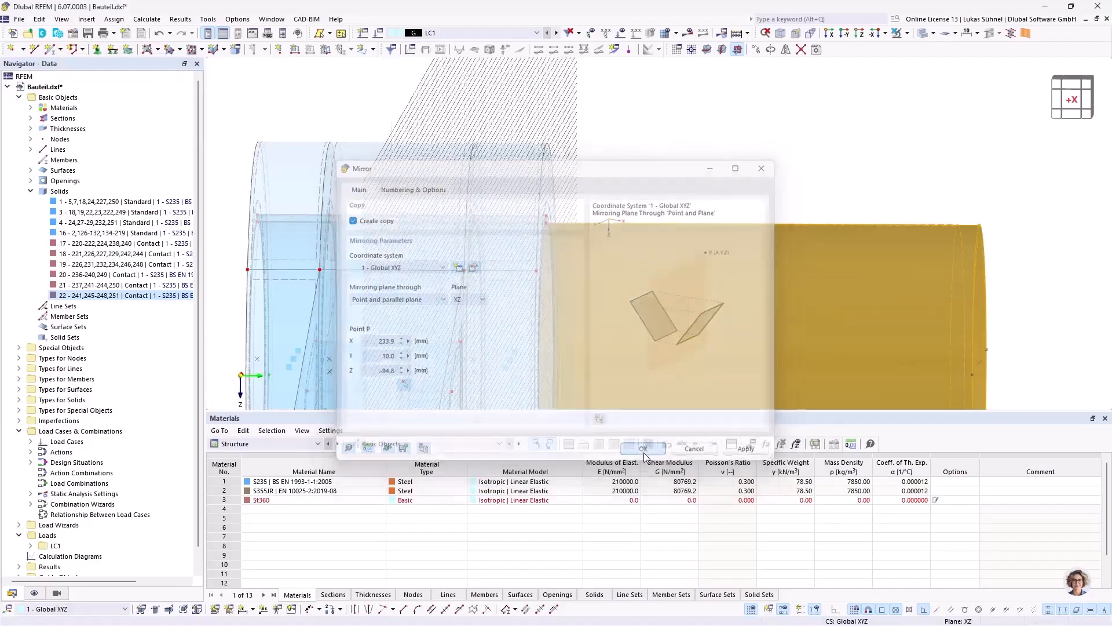
scroll(622, 167, down, 5)
click(746, 115)
Step: Start a new standard solid in S235 with graphical selection of its boundary surfaces and autocomplete turned off
ctrl+middle_drag(783, 177, 755, 183)
middle_drag(837, 151, 647, 157)
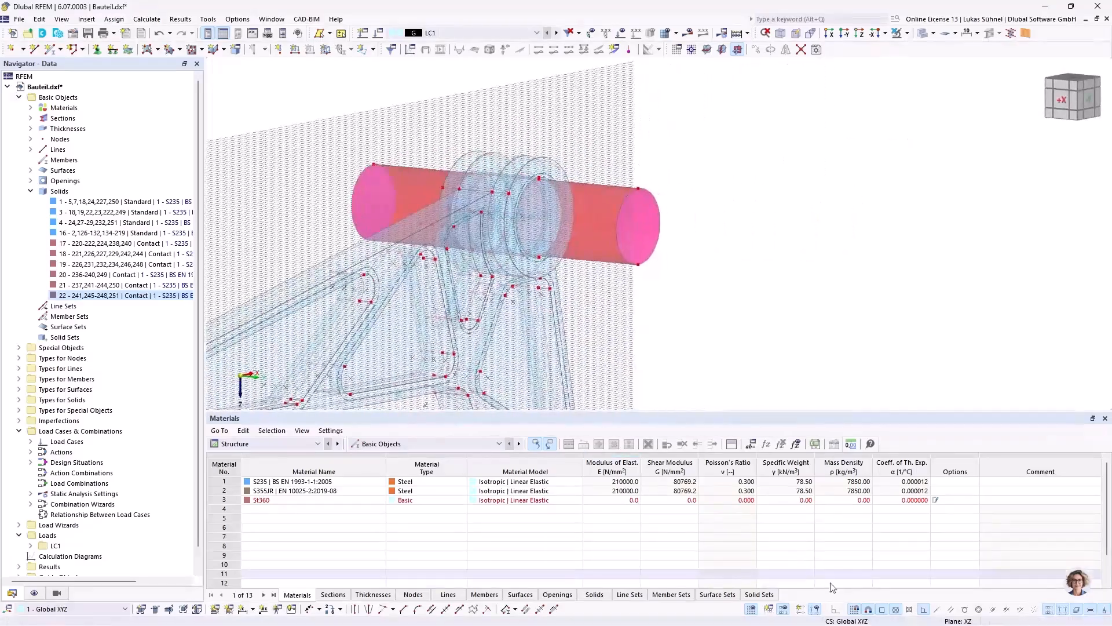
ctrl+middle_drag(648, 272, 661, 253)
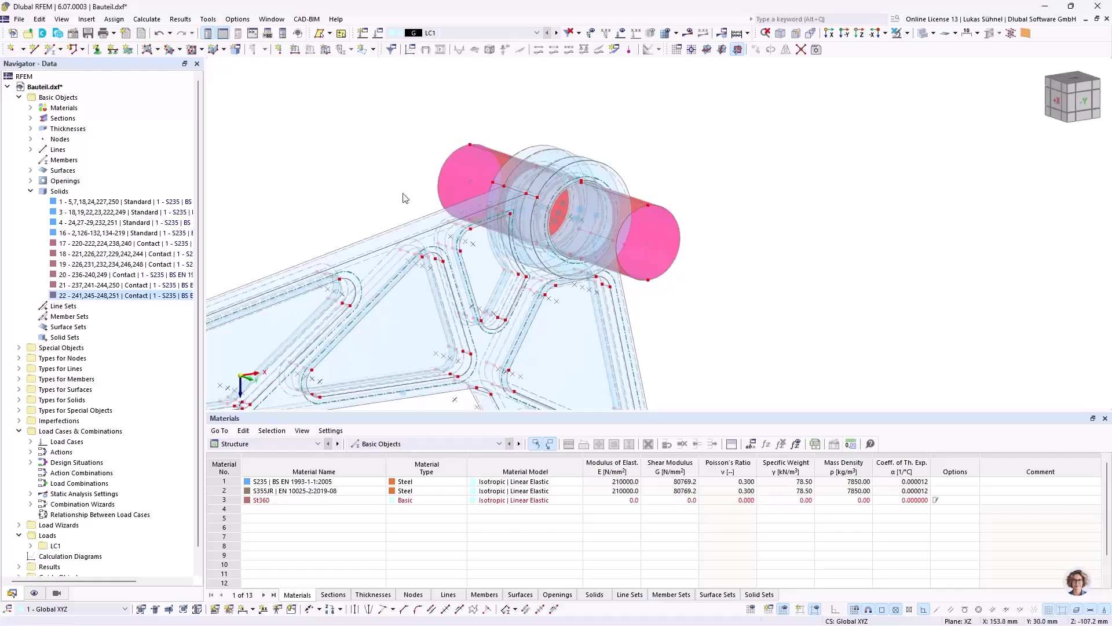
right_click(58, 192)
click(81, 205)
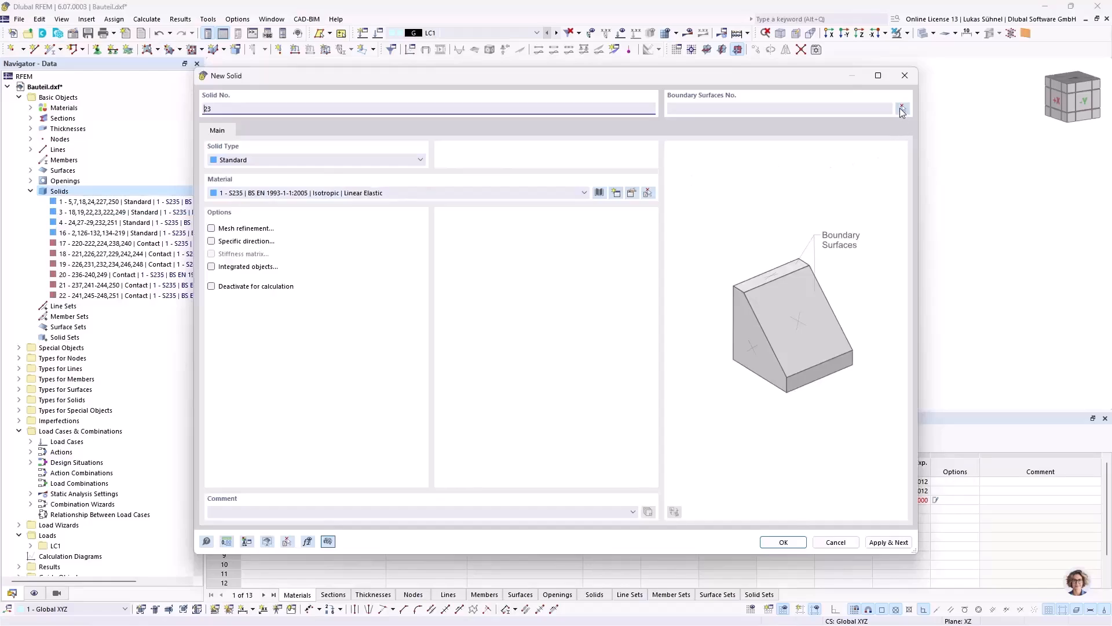
click(903, 108)
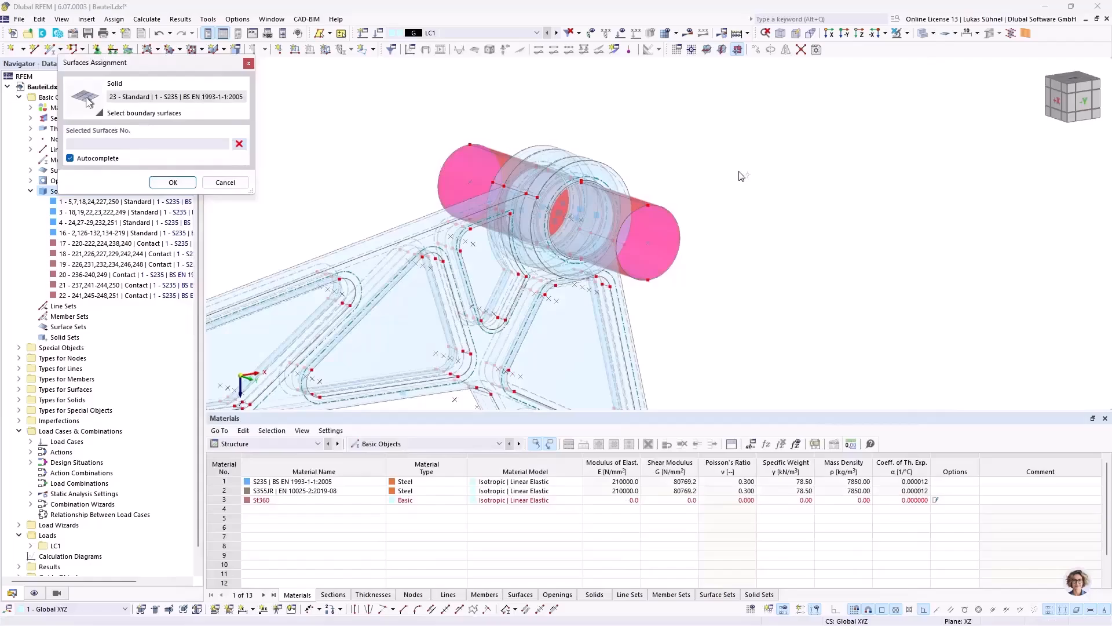
scroll(695, 254, up, 1)
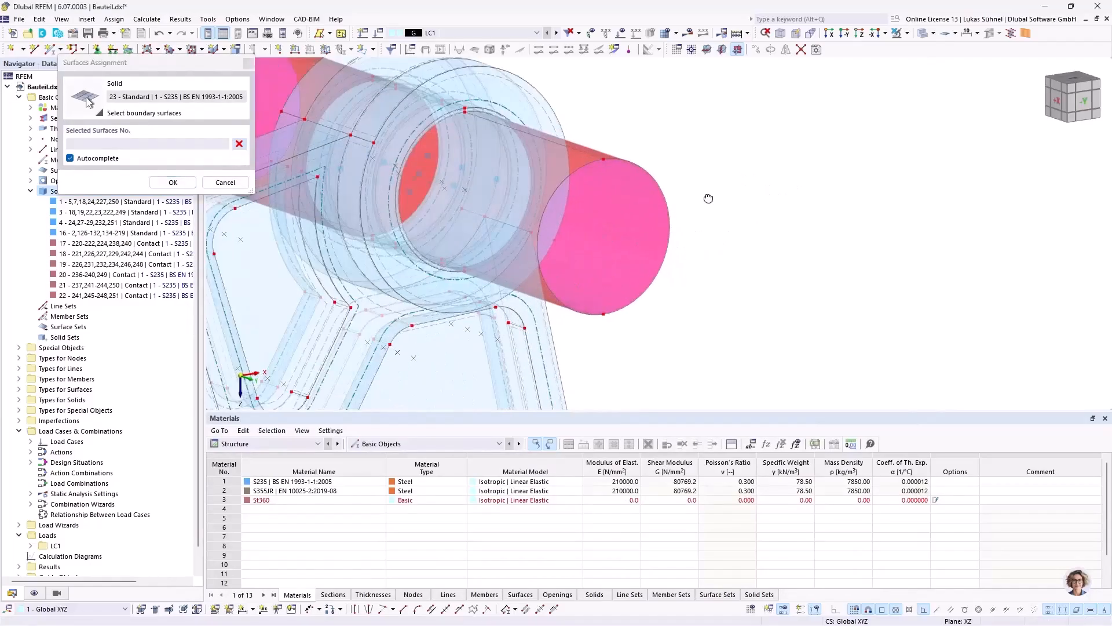
scroll(580, 174, up, 3)
middle_drag(594, 184, 673, 241)
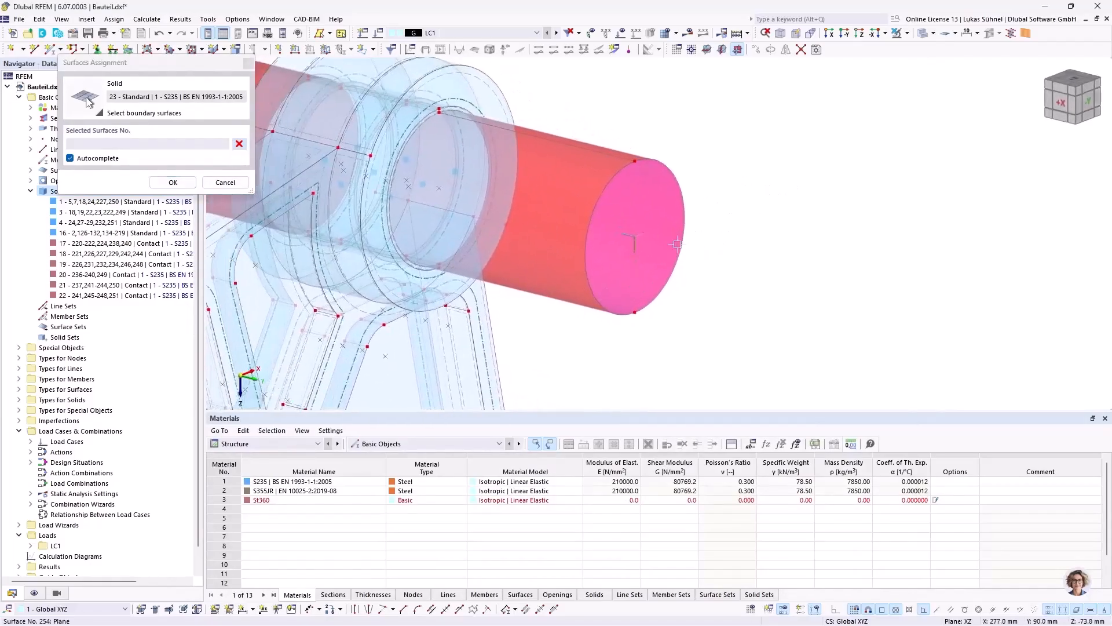
click(70, 159)
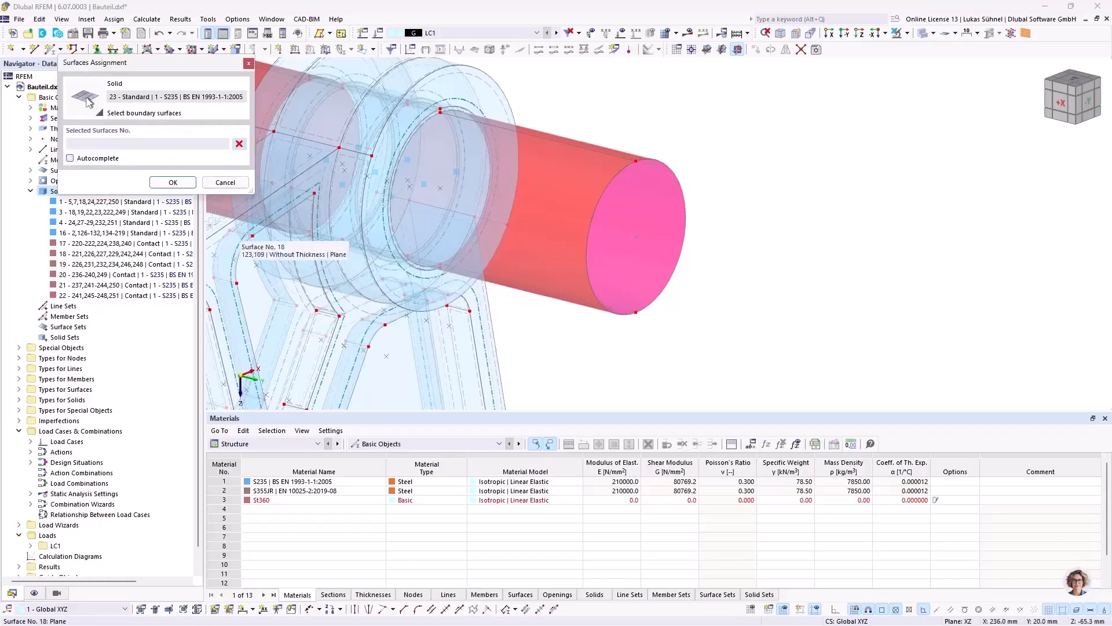
Step: Add surfaces 252-257 of both protruding cylinder ends to the boundary of solid 23
scroll(607, 295, down, 2)
ctrl+middle_drag(586, 355, 676, 306)
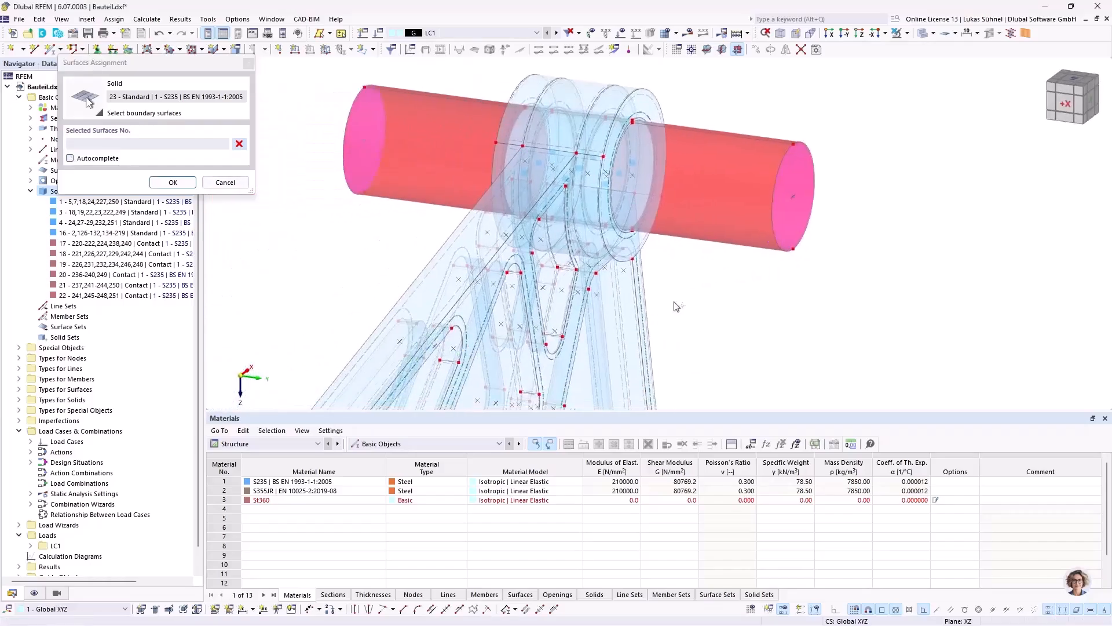
drag(878, 278, 763, 120)
drag(400, 231, 302, 82)
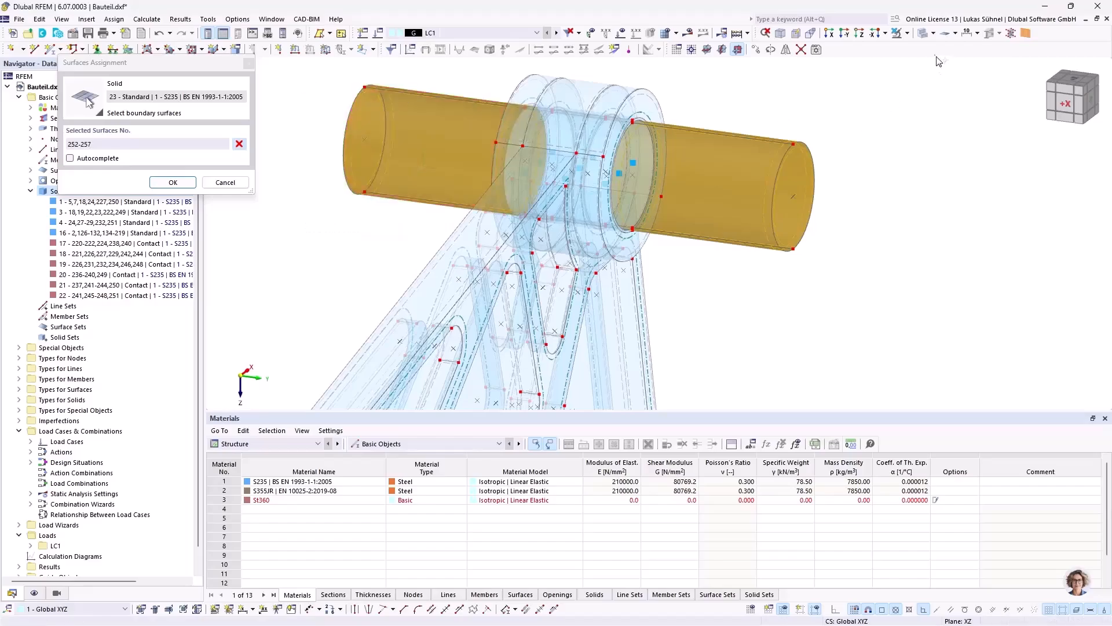
Step: Switch to wireframe display and add inner bore surfaces 239, 243 and 247 to the boundary of solid 23
click(921, 36)
ctrl+middle_drag(835, 182, 678, 191)
ctrl+middle_drag(818, 270, 793, 270)
scroll(833, 346, up, 10)
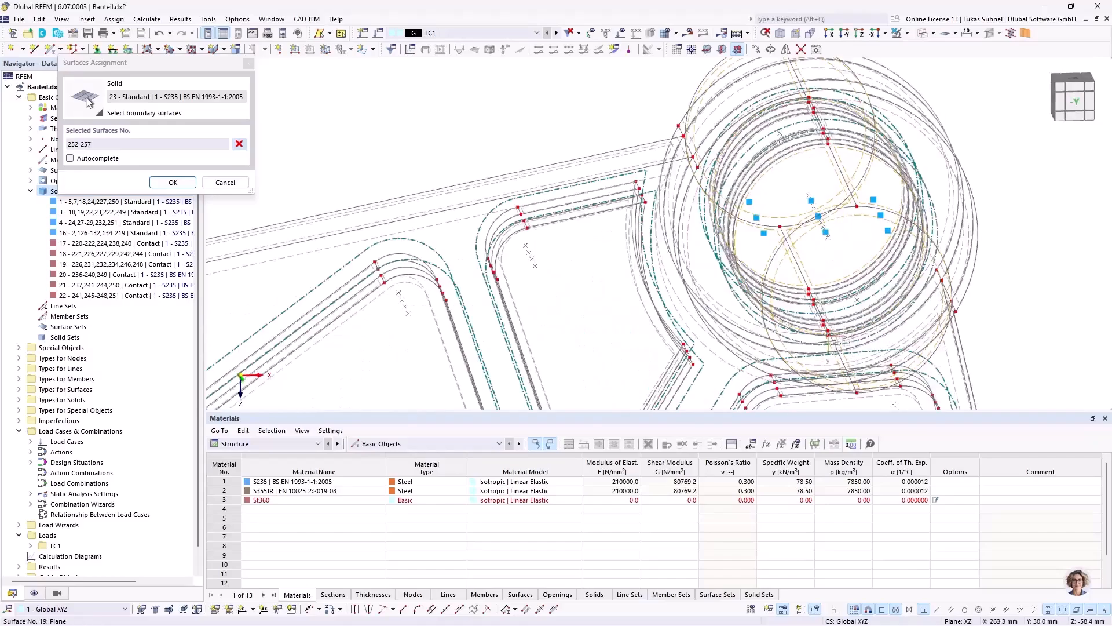
scroll(820, 298, up, 2)
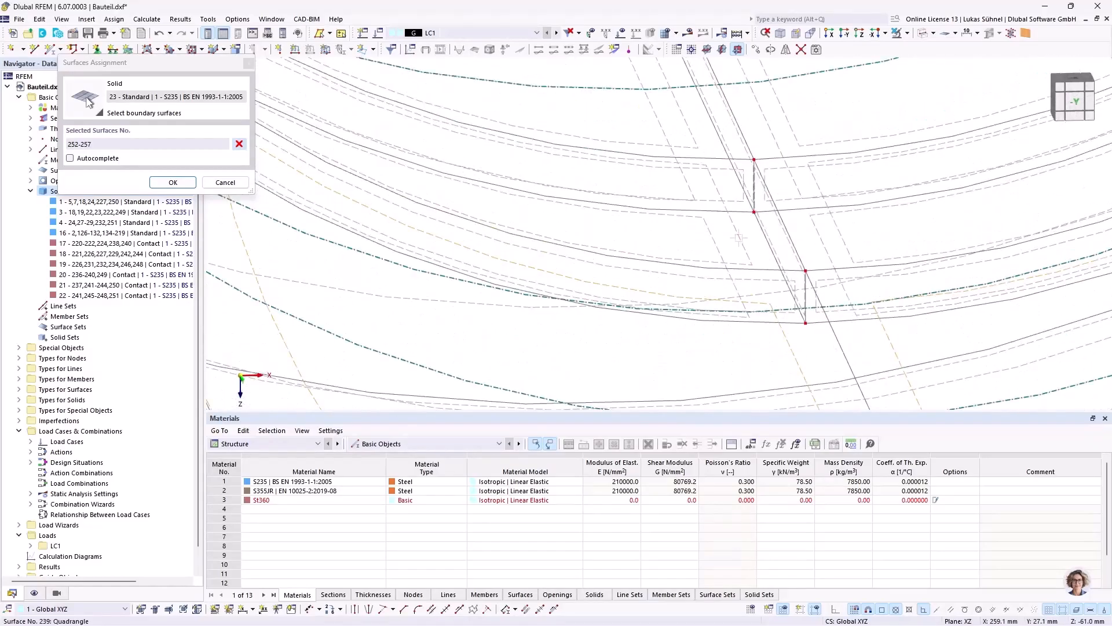
click(690, 126)
middle_drag(625, 91, 662, 250)
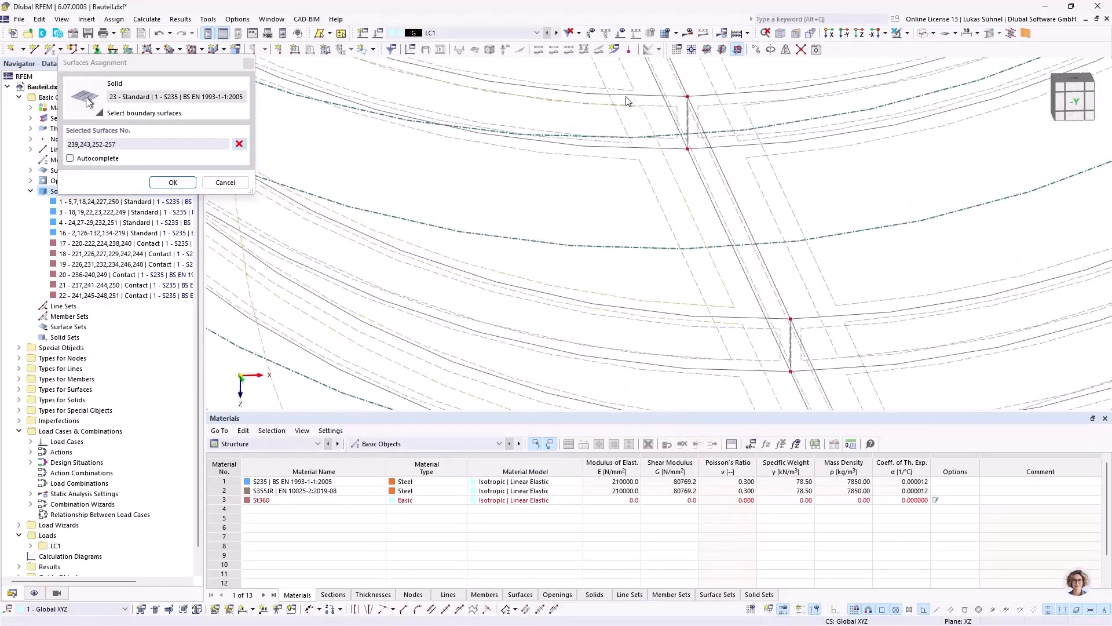
click(660, 85)
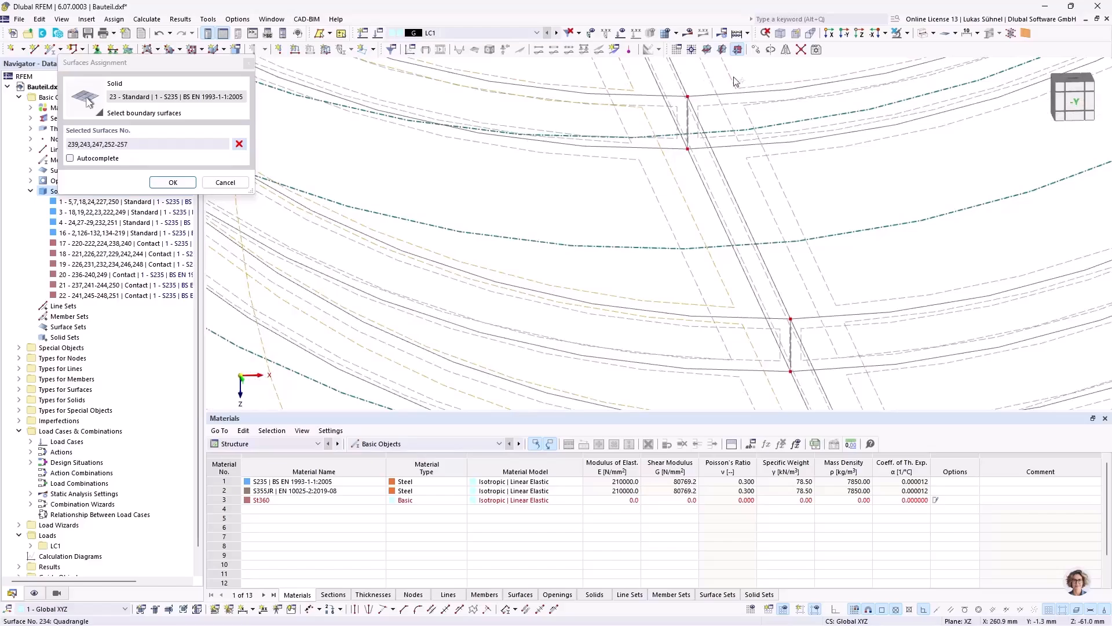
Step: Add inner bore surfaces 224 and 229 to the boundary selection and try to create solid 23
click(781, 182)
click(822, 335)
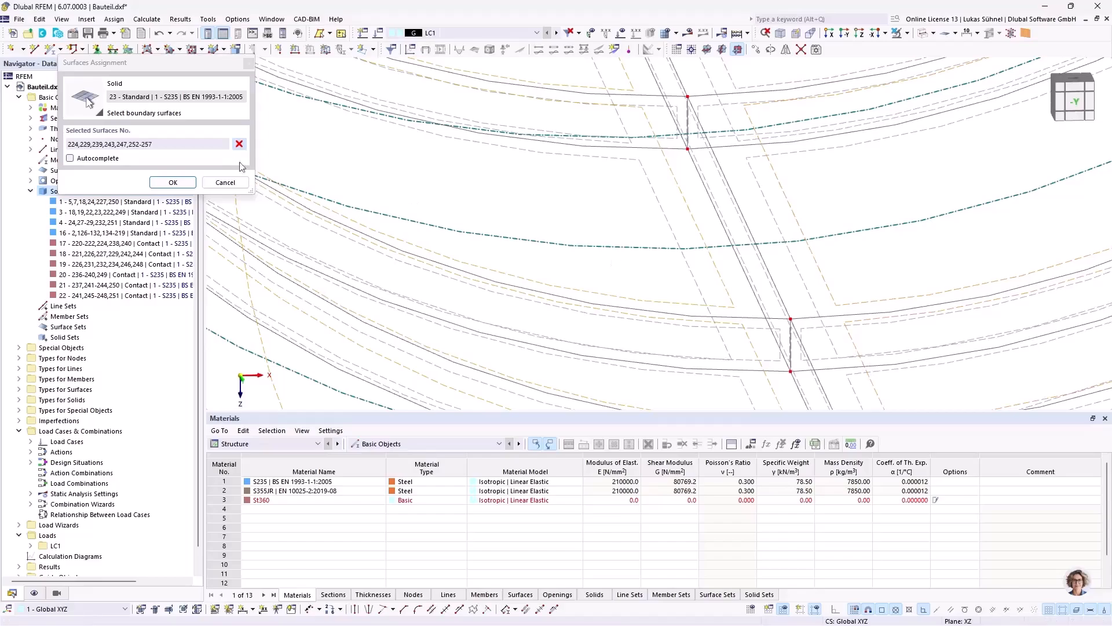
click(173, 182)
click(795, 543)
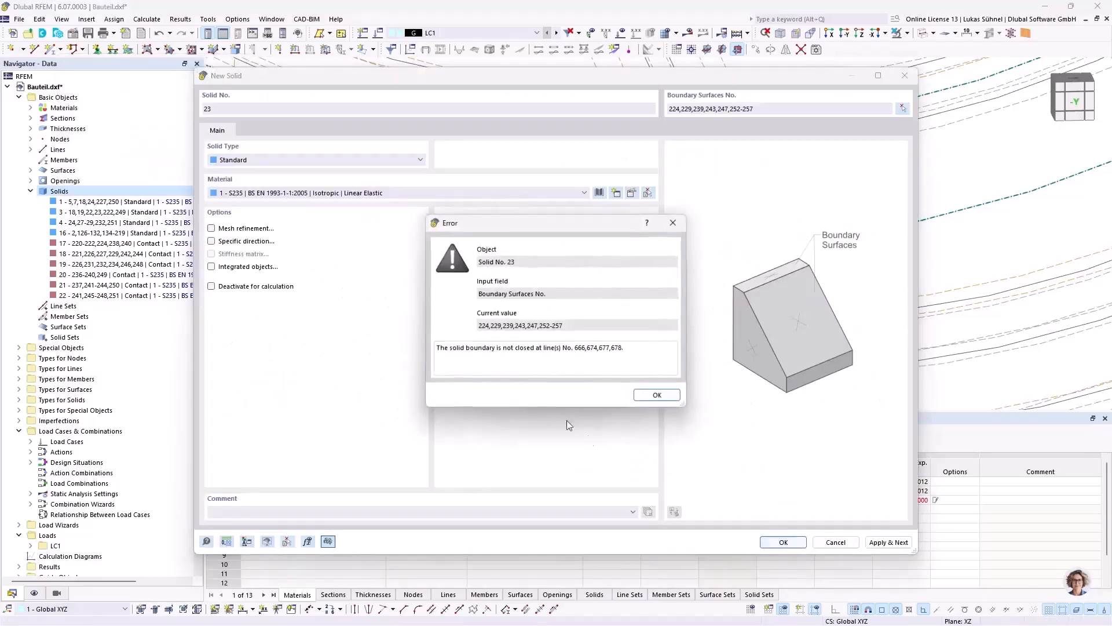
click(652, 397)
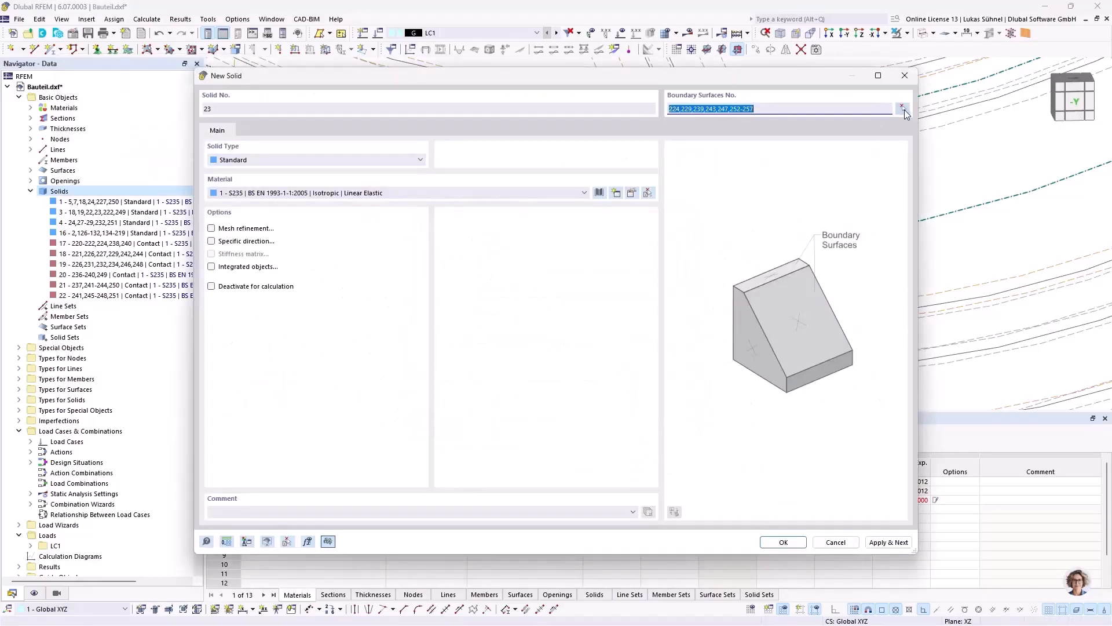
Step: Add inner bore surface 234 to the boundary selection and create solid 23
click(903, 109)
scroll(529, 268, up, 5)
ctrl+middle_drag(619, 256, 627, 229)
scroll(571, 310, up, 6)
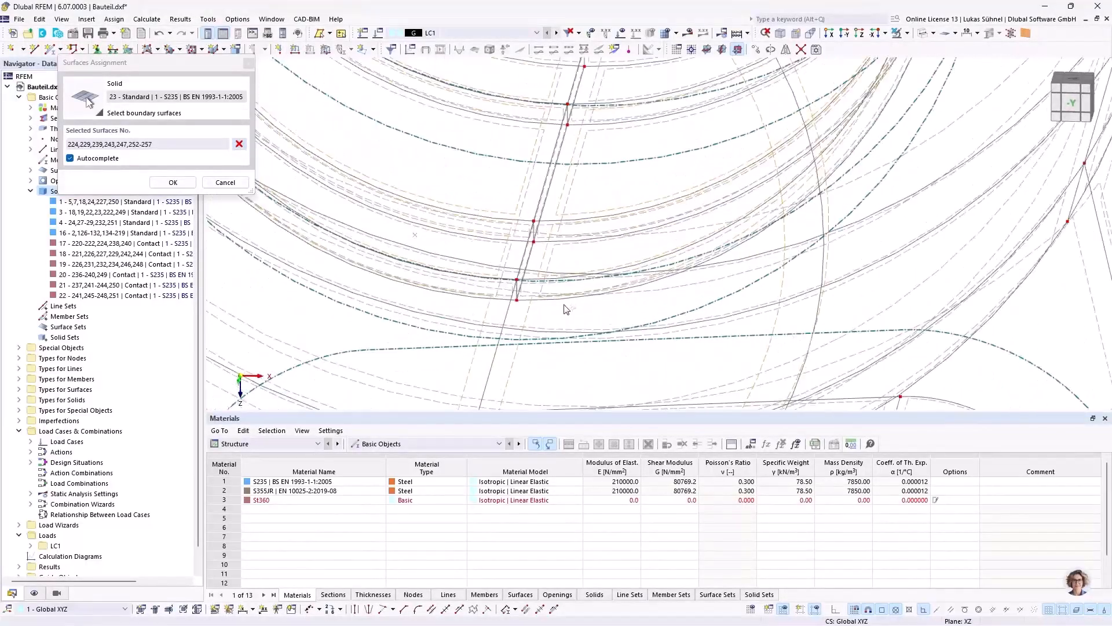
ctrl+middle_drag(581, 190, 573, 320)
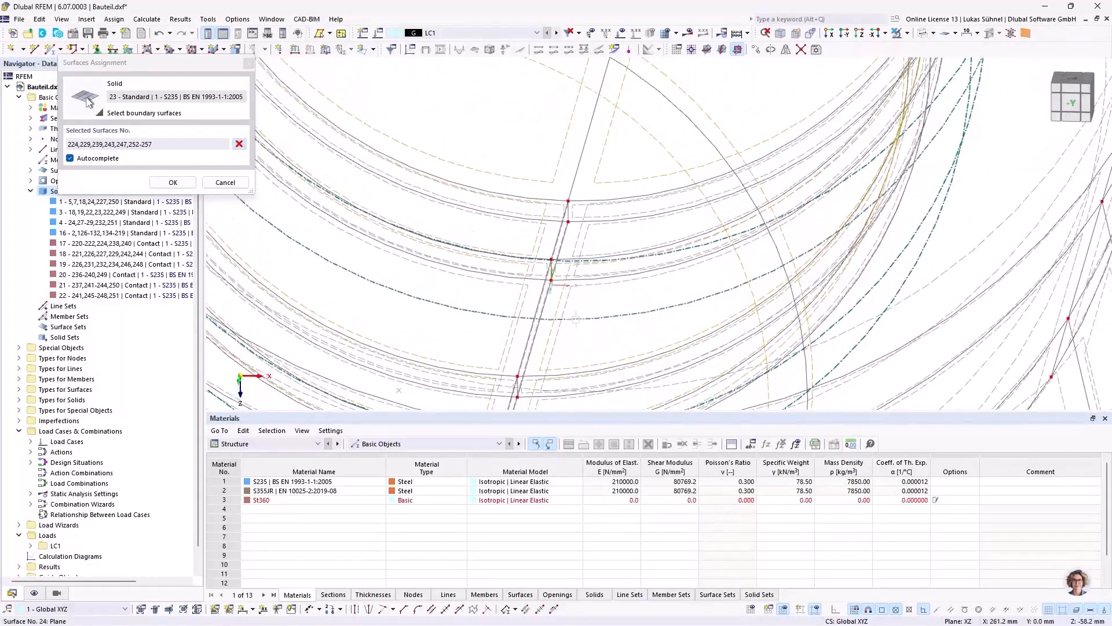
scroll(582, 312, down, 4)
scroll(592, 261, up, 7)
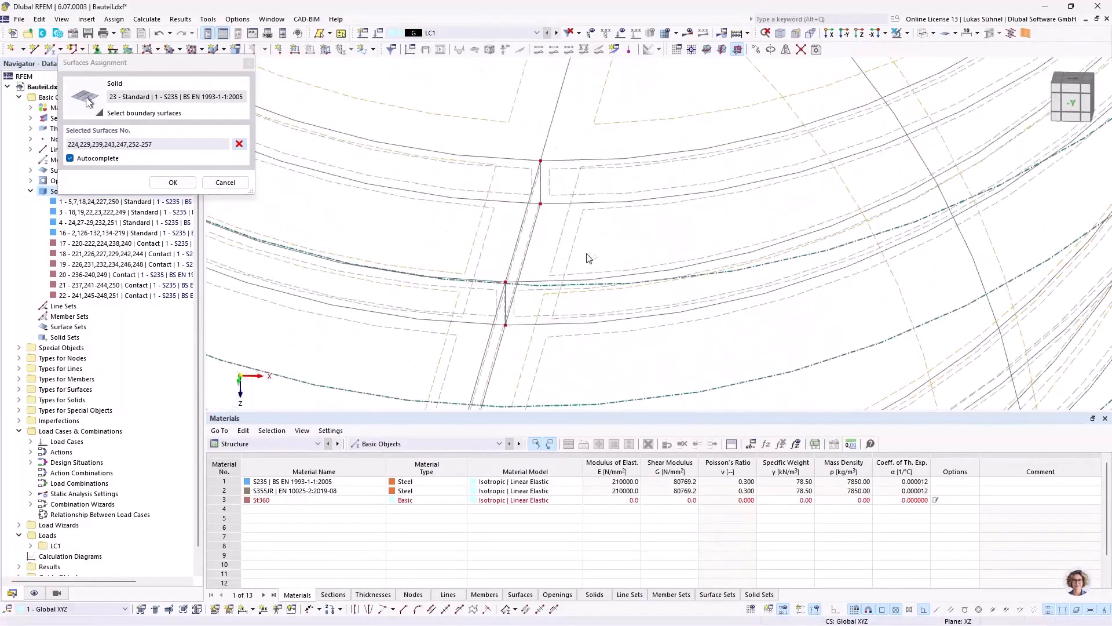
click(556, 254)
click(173, 181)
click(775, 541)
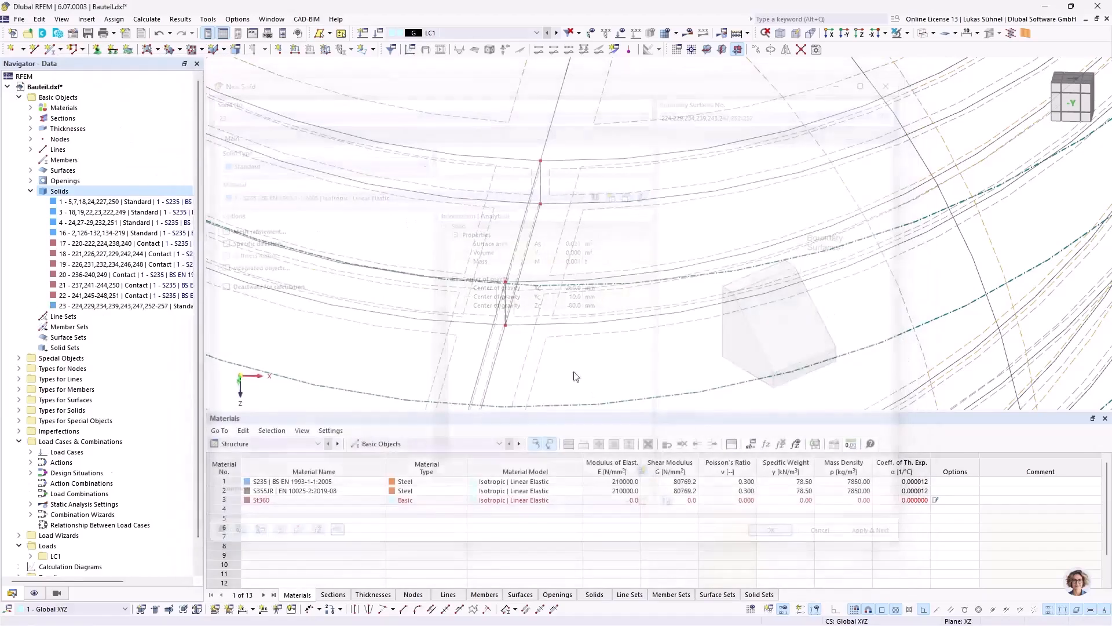
scroll(849, 87, down, 4)
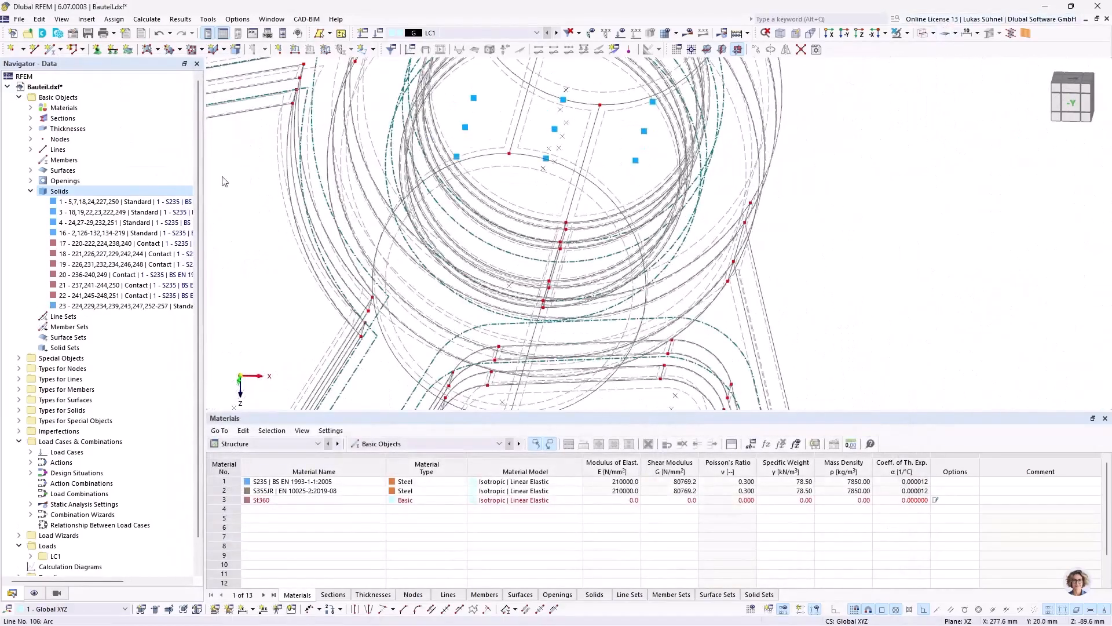
Step: Select solid 23 in solid display and examine the pin running through the hub
click(116, 306)
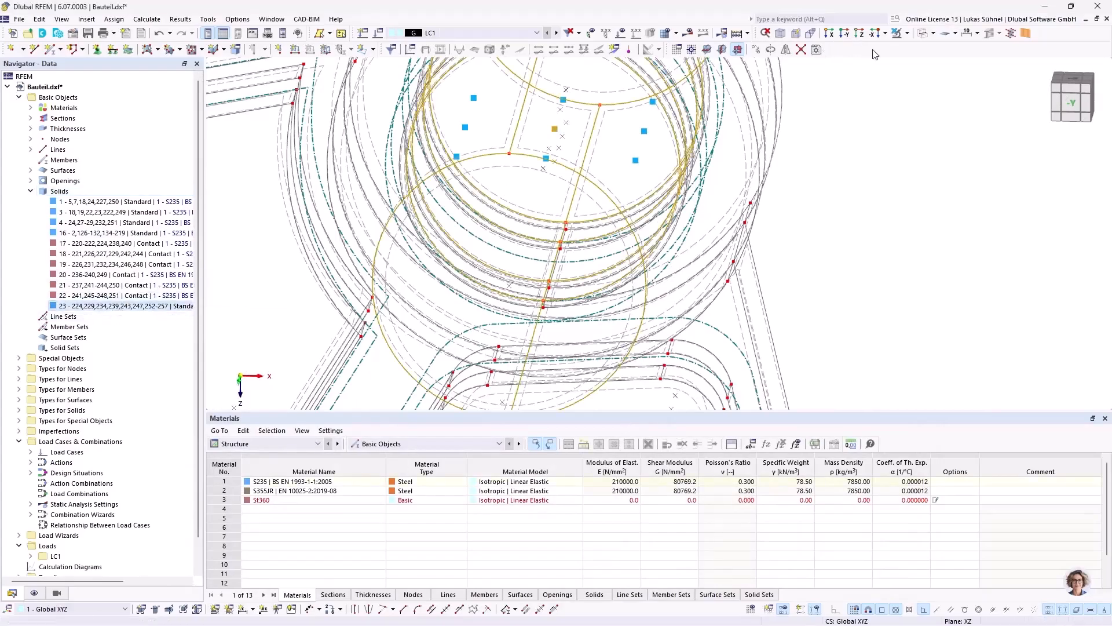
click(921, 33)
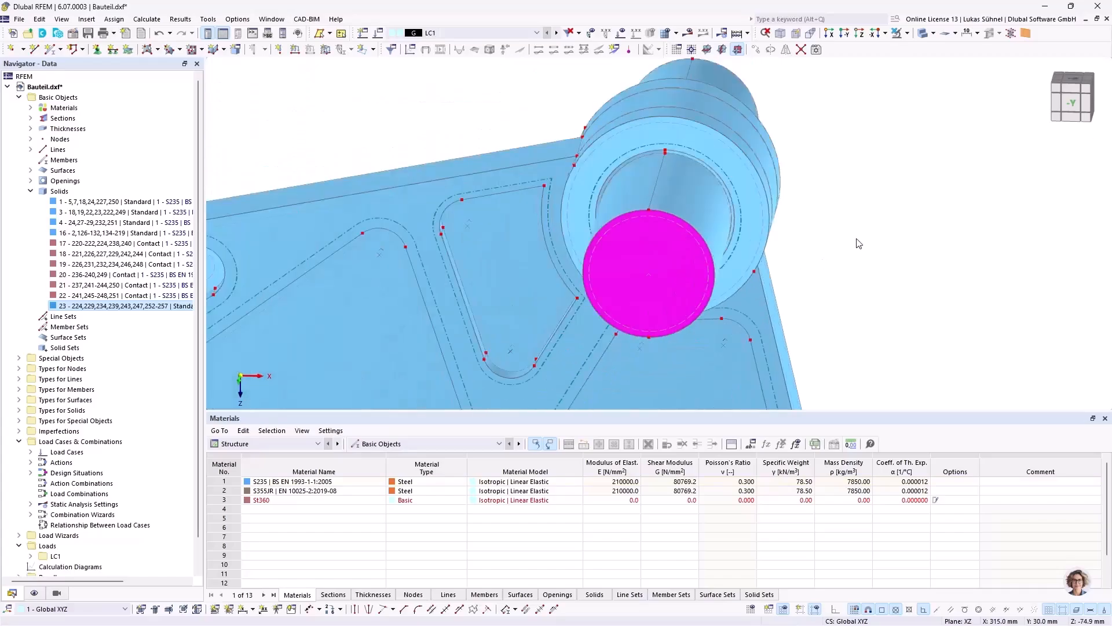
ctrl+middle_drag(362, 231, 520, 234)
scroll(603, 249, down, 6)
middle_drag(622, 319, 586, 286)
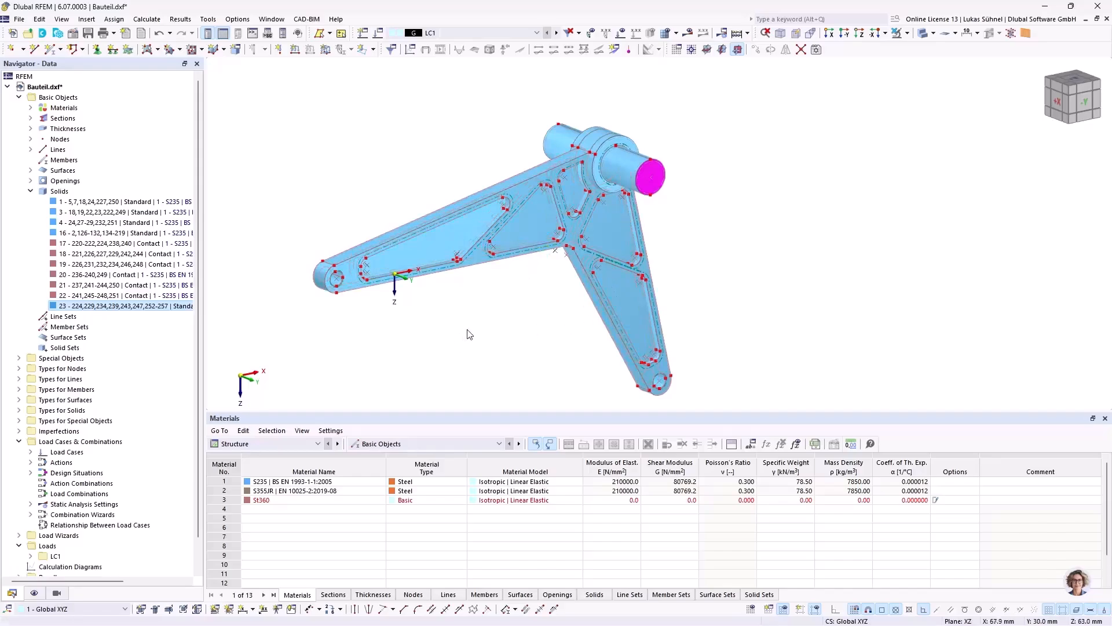
ctrl+middle_drag(531, 327, 514, 329)
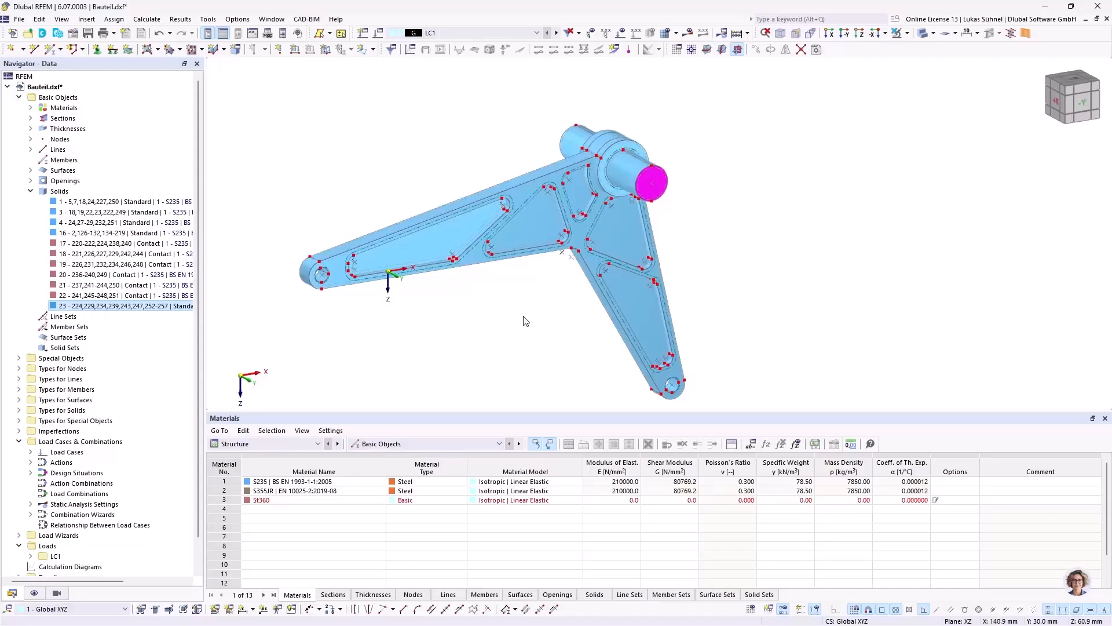
ctrl+middle_drag(478, 318, 447, 302)
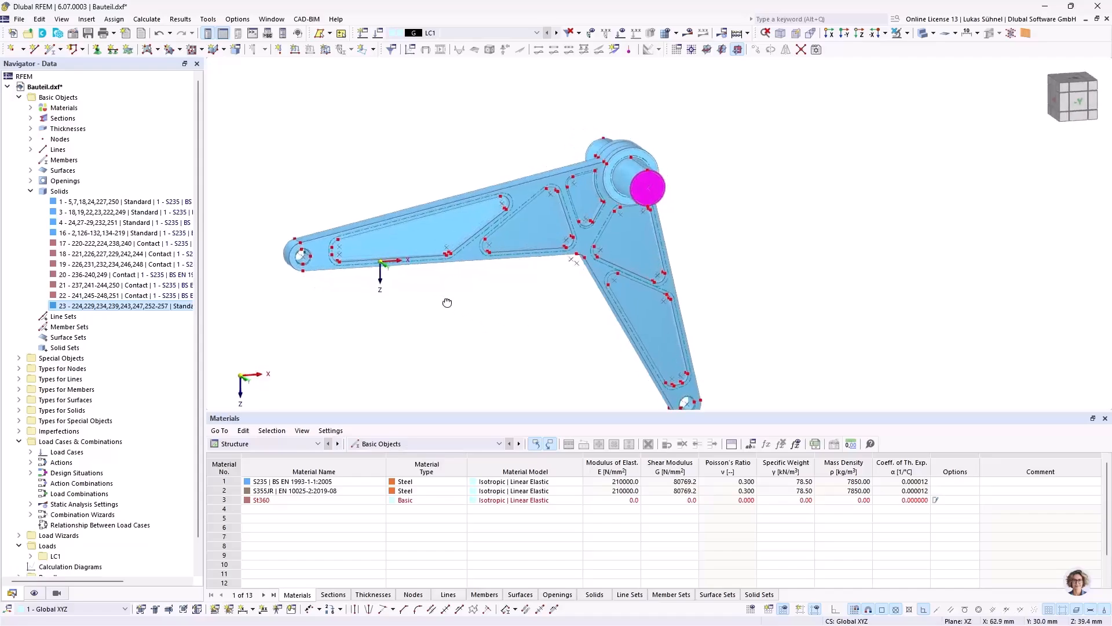
Step: Start assigning surface support 1, switch to transparent display and pick inner surface 144 of the hole at the long arm's end
scroll(317, 249, up, 8)
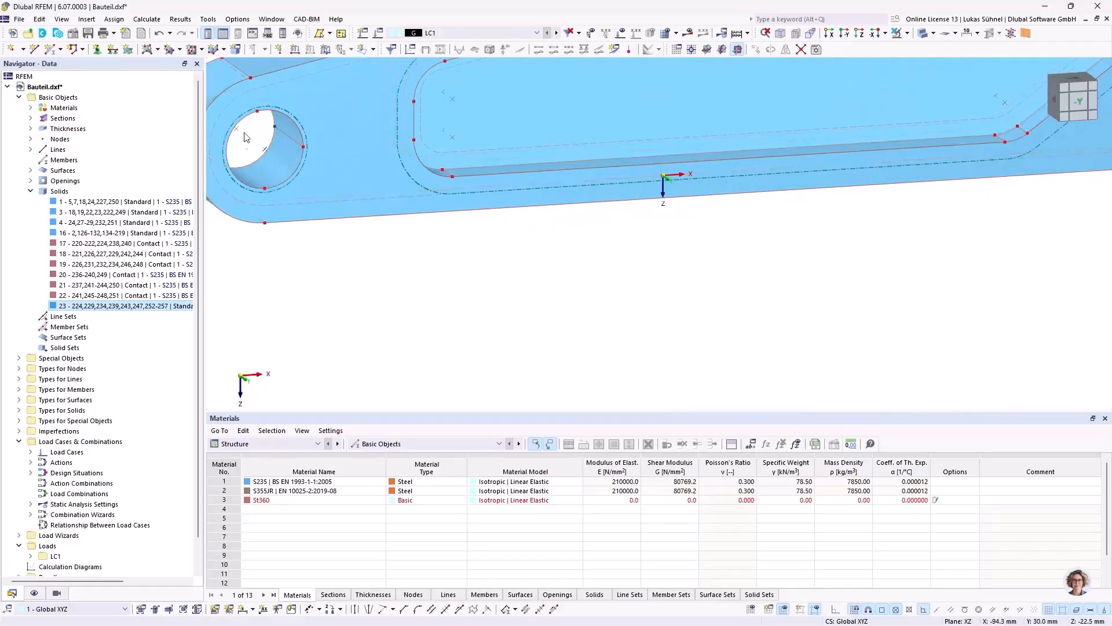
scroll(271, 118, down, 2)
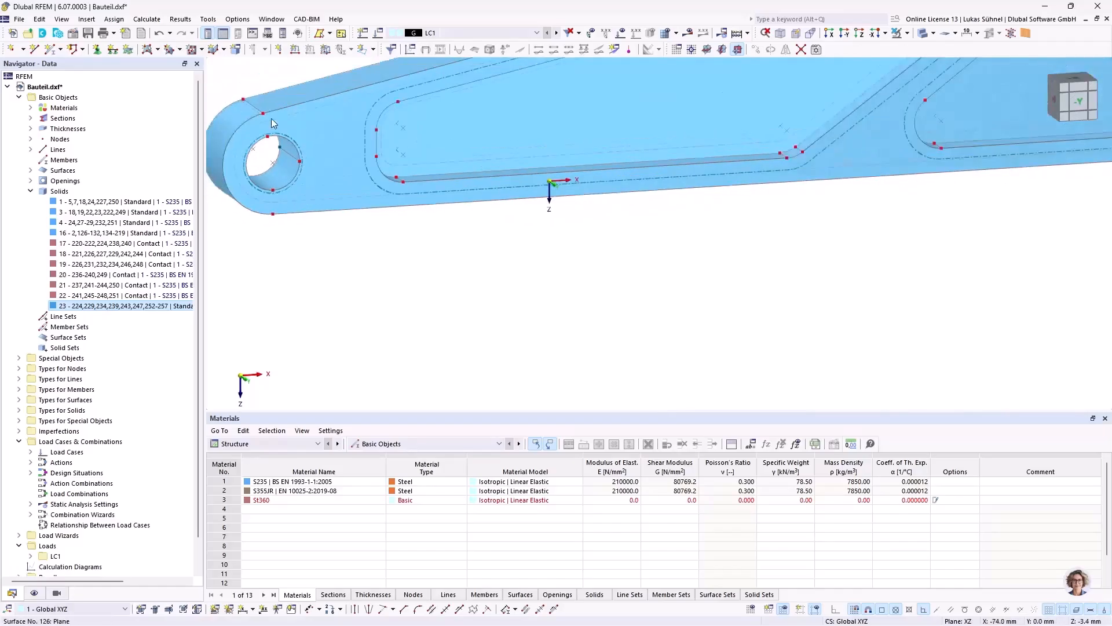
click(128, 50)
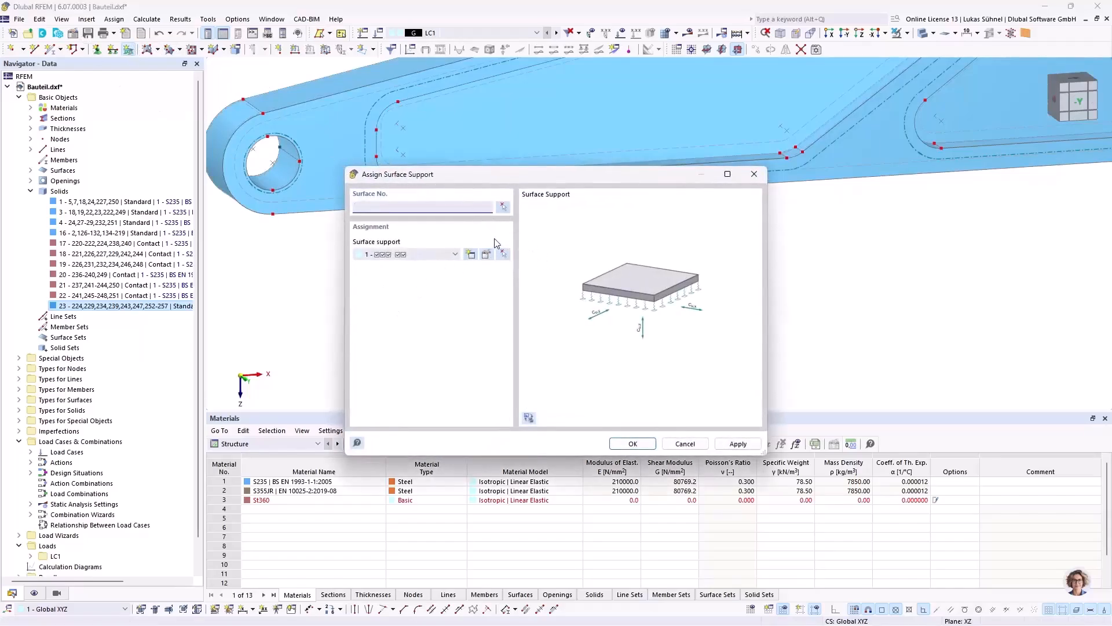
click(503, 208)
scroll(279, 152, up, 3)
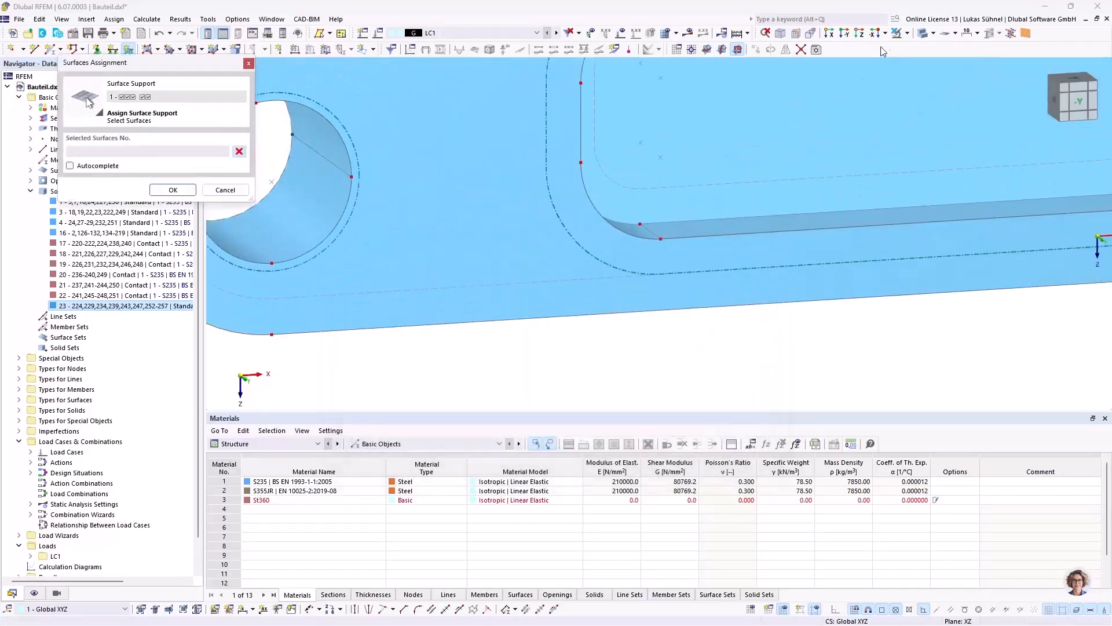
click(924, 34)
scroll(328, 179, up, 2)
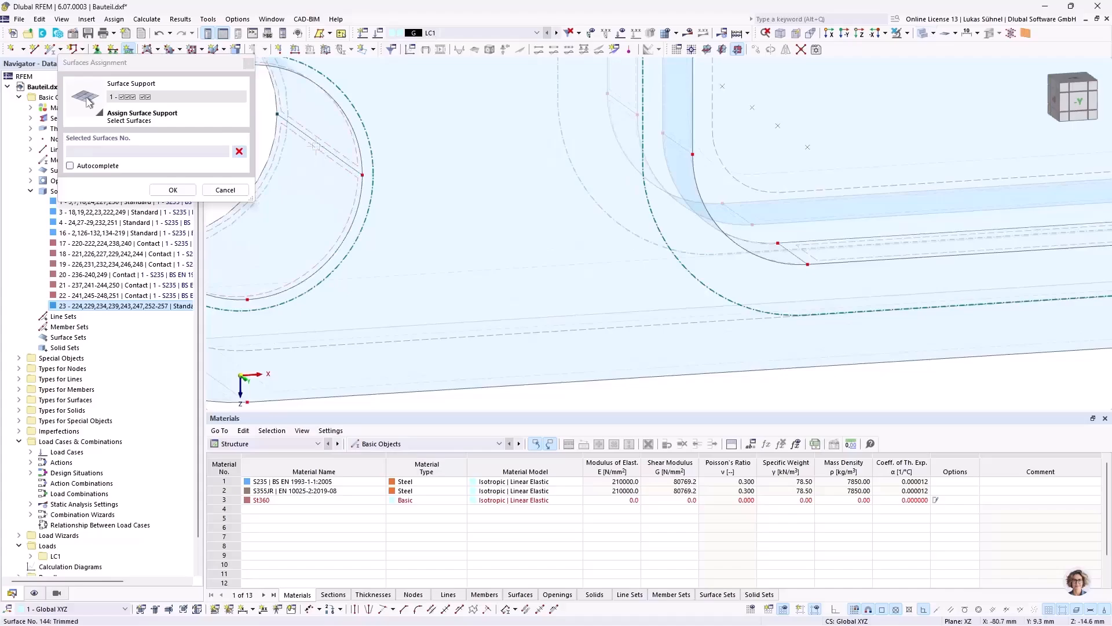
click(322, 203)
Step: Add inner surface 135 of the lower arm's end hole and assign surface support 1 to both holes
scroll(307, 184, down, 3)
scroll(309, 152, down, 3)
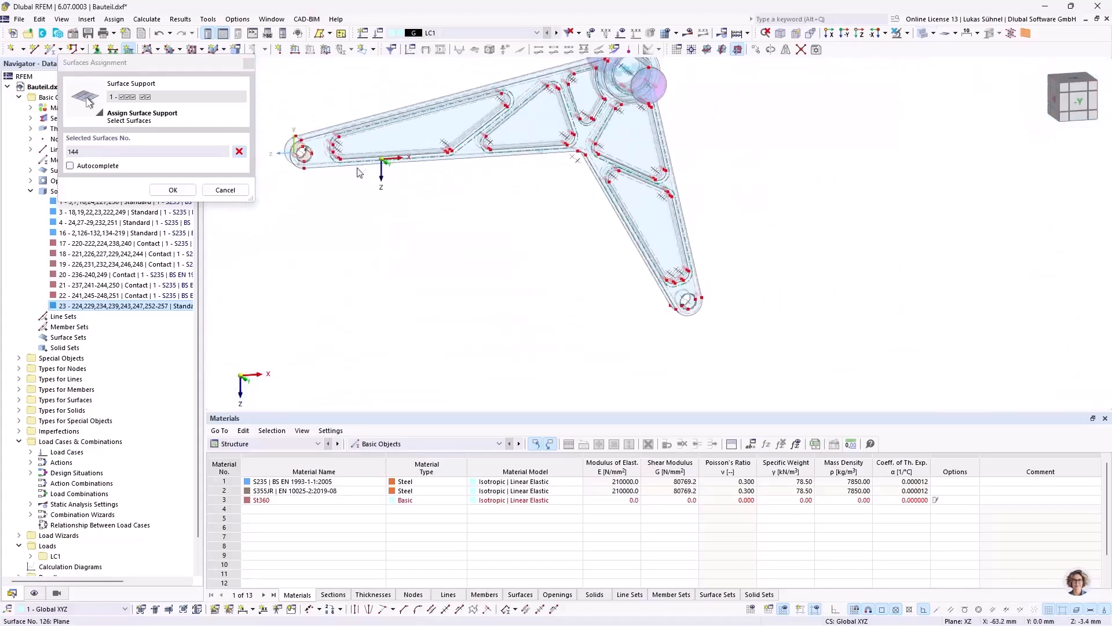
scroll(687, 328, up, 4)
scroll(687, 328, up, 5)
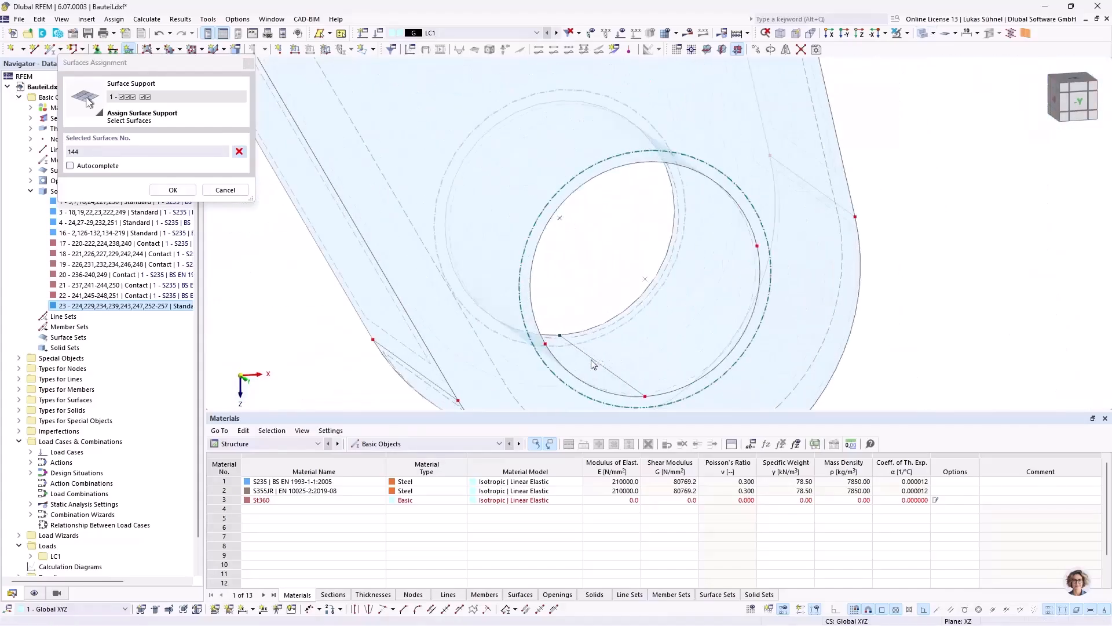
click(605, 336)
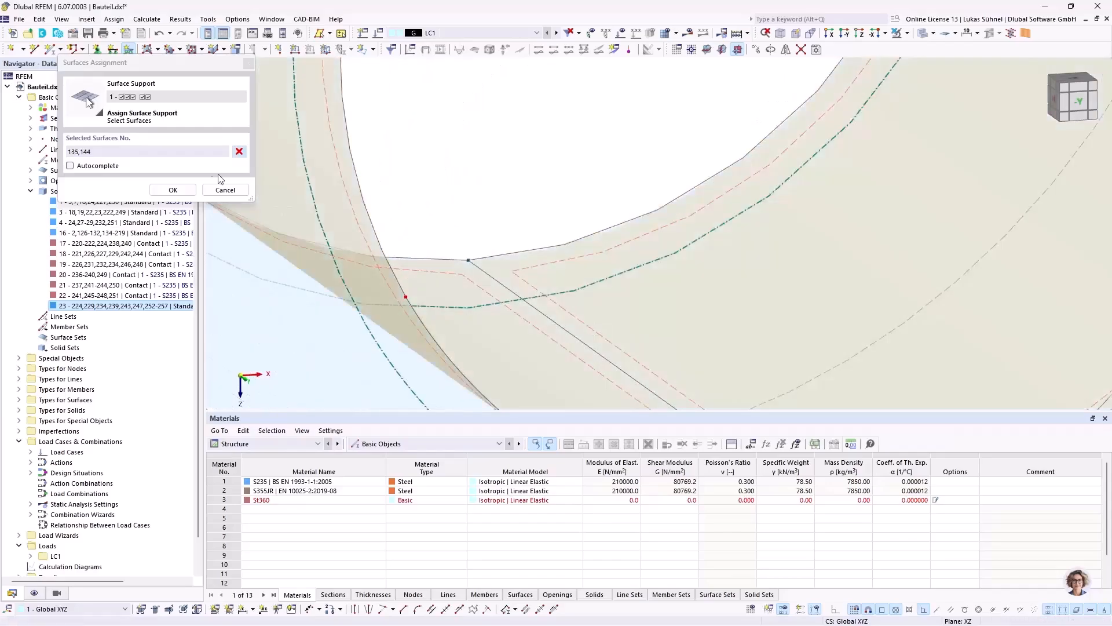
click(172, 189)
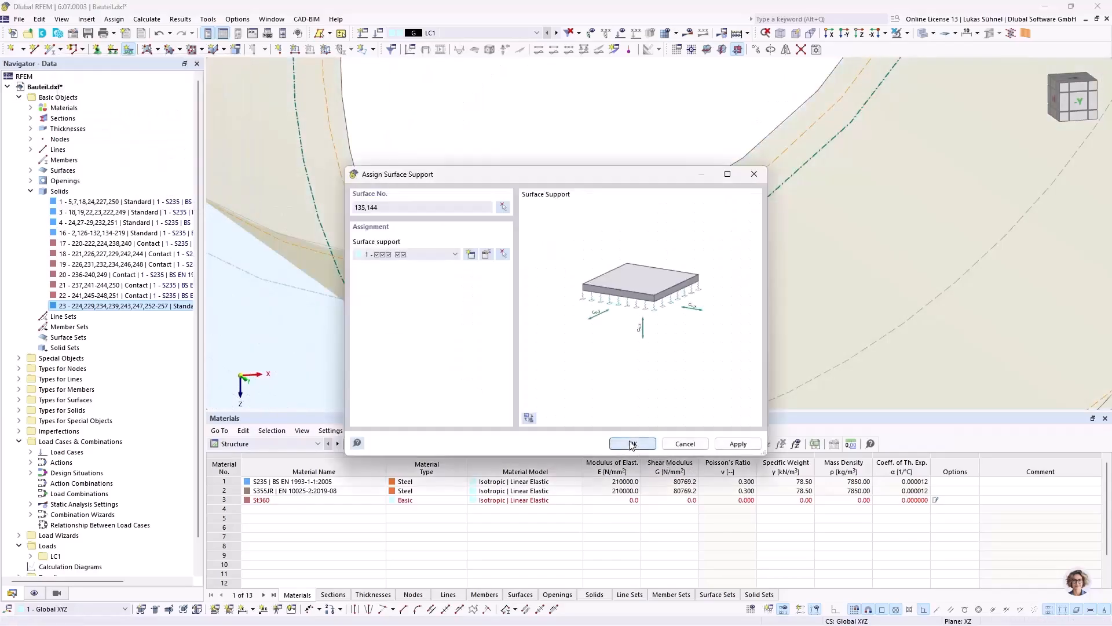
click(633, 444)
Step: Reduce the display spacing and size of the surface support symbols
scroll(587, 227, down, 10)
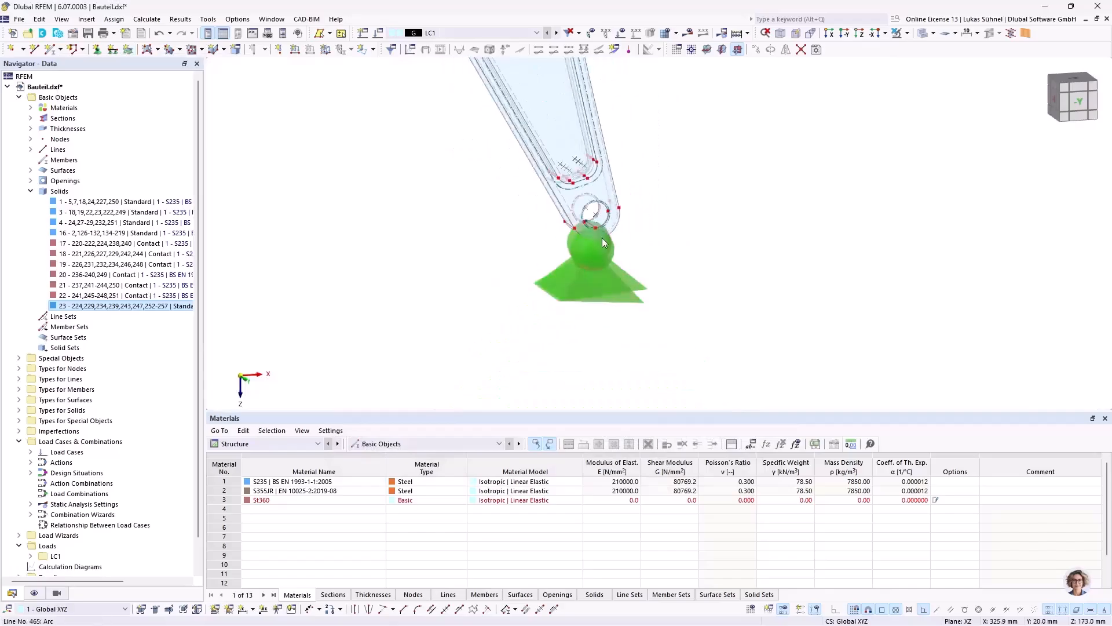
scroll(603, 242, down, 5)
right_click(592, 242)
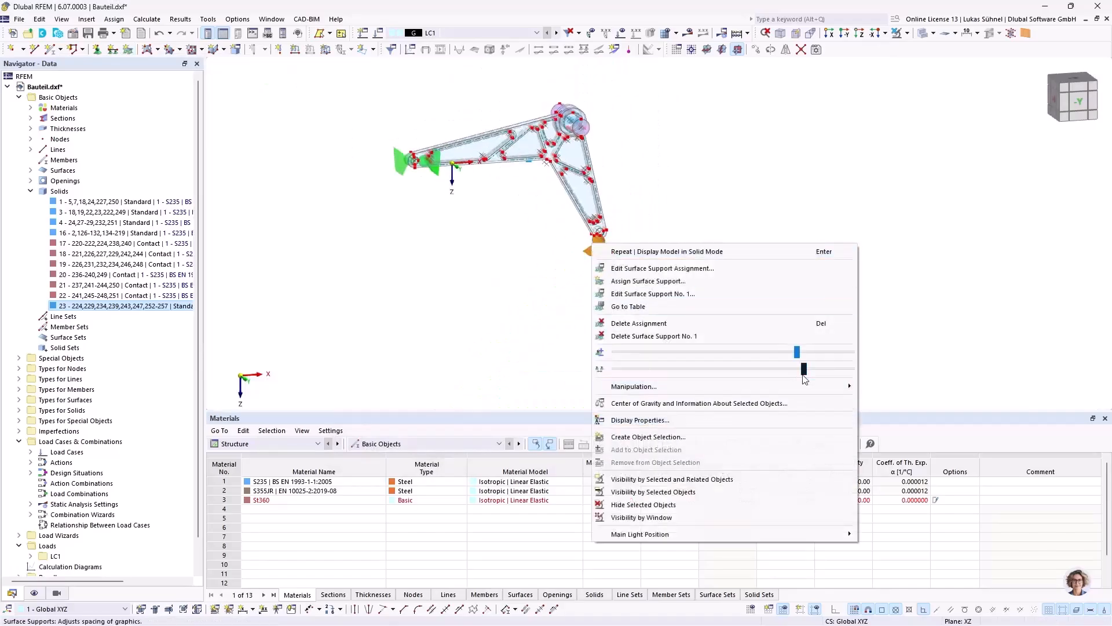
drag(779, 373, 643, 369)
drag(799, 351, 621, 352)
click(429, 287)
scroll(418, 147, up, 2)
scroll(421, 150, up, 3)
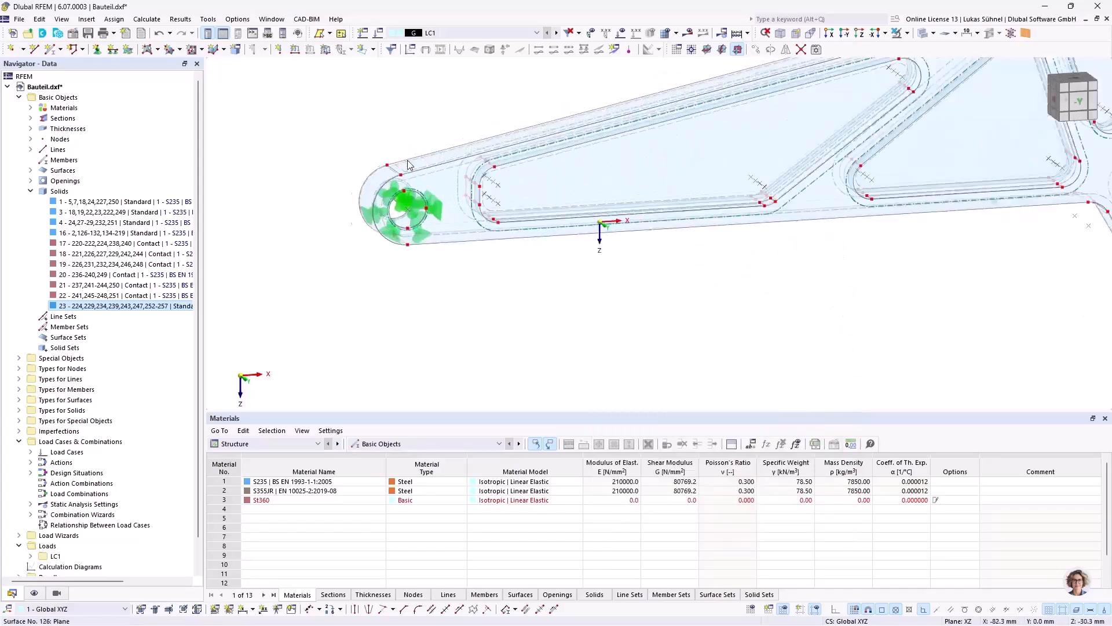
scroll(401, 253, down, 5)
ctrl+middle_drag(402, 253, 440, 235)
scroll(490, 94, up, 3)
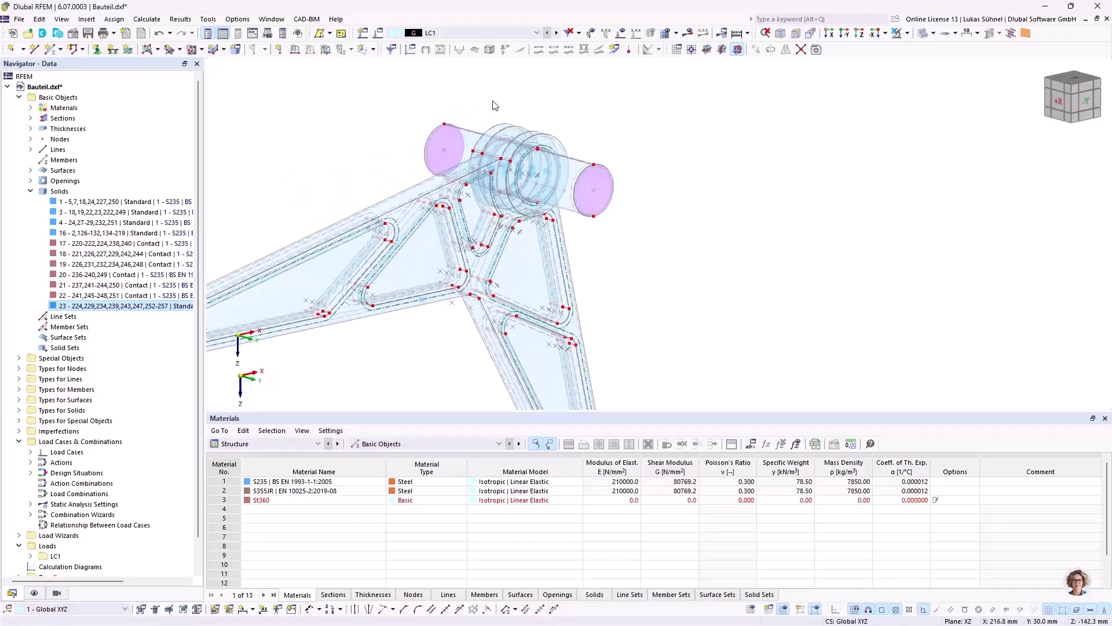
click(374, 50)
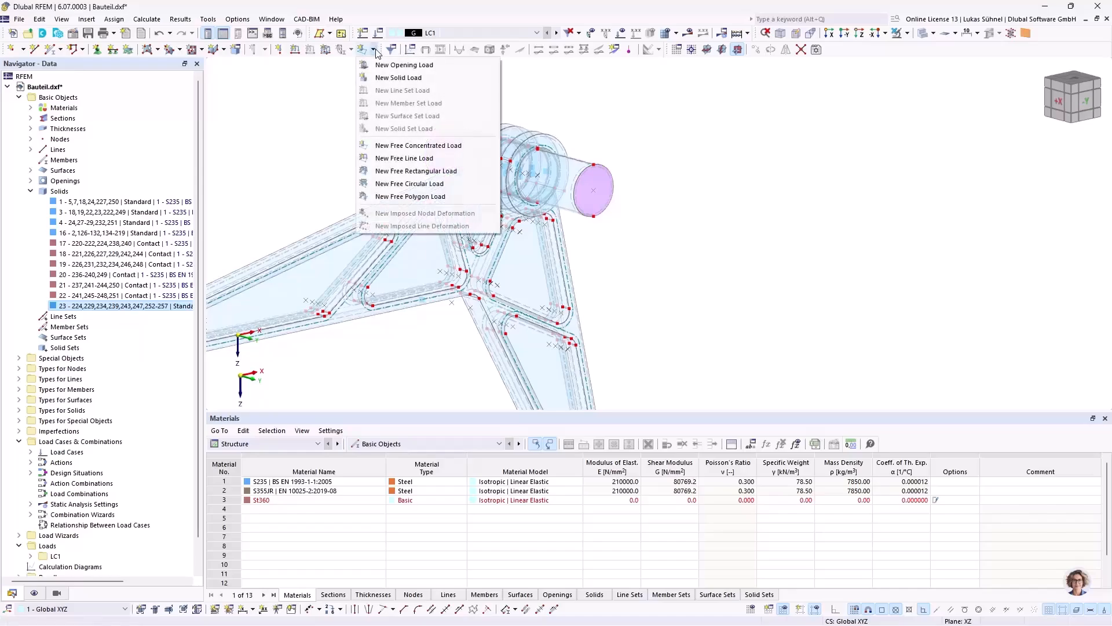
click(392, 78)
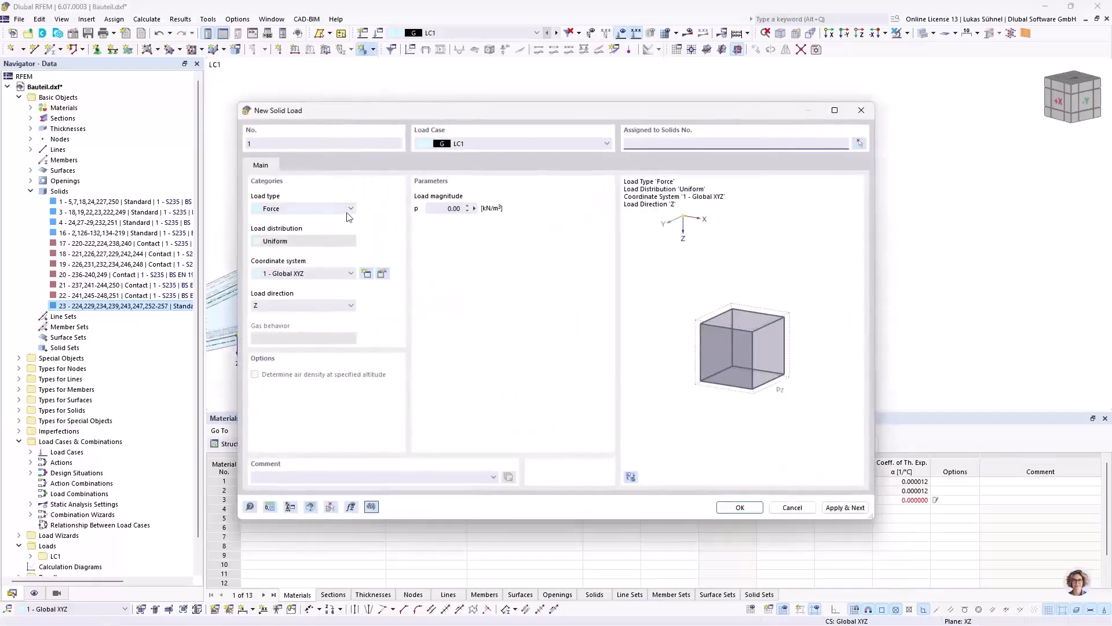
click(300, 209)
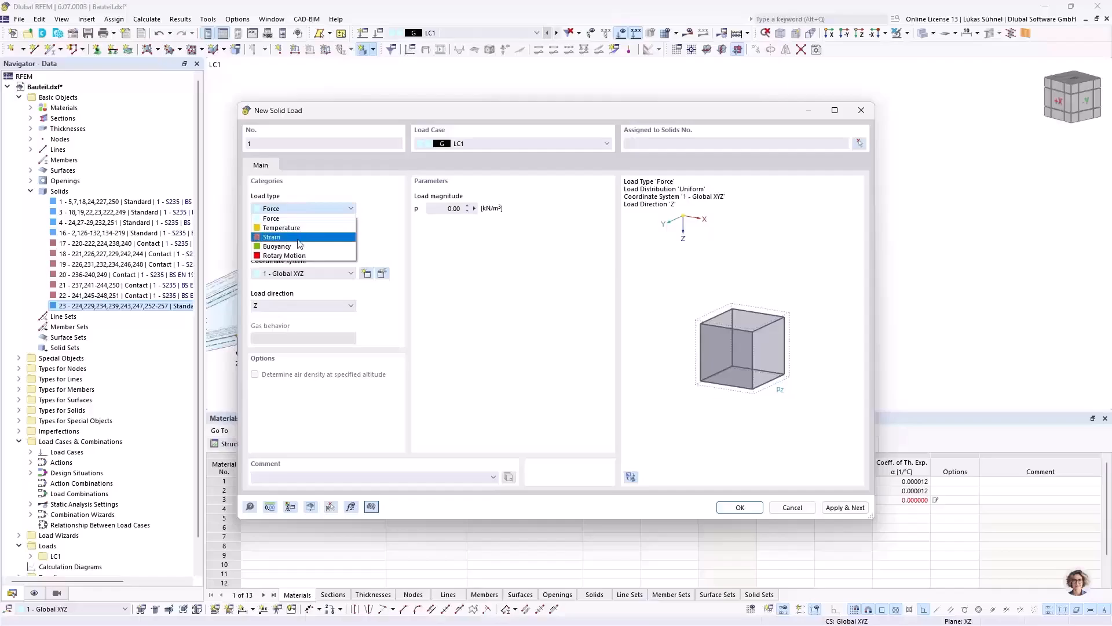
click(453, 264)
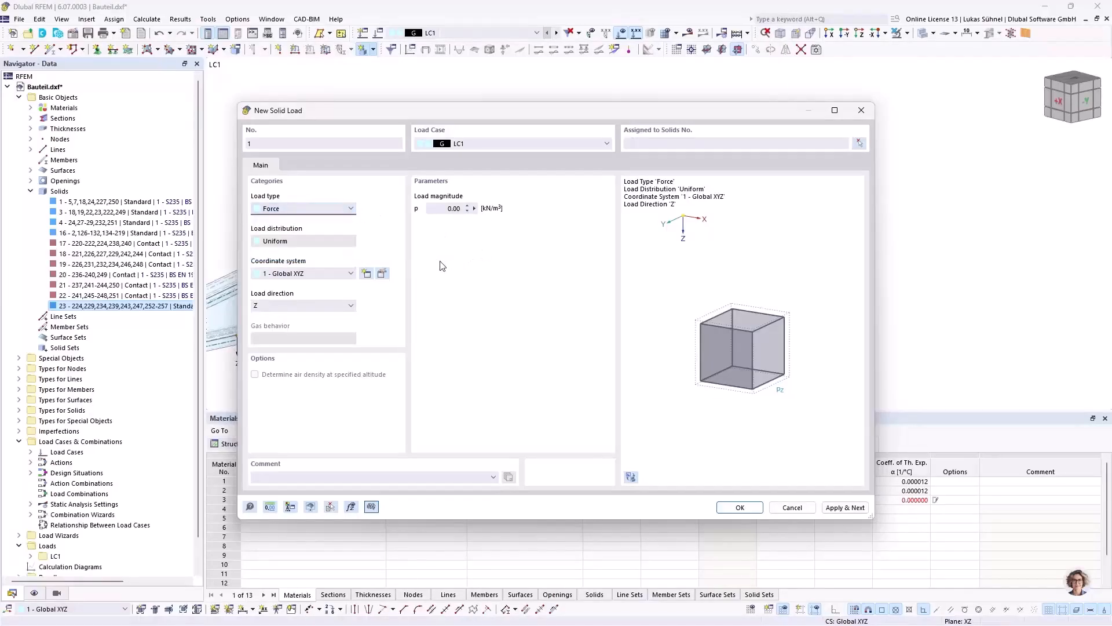
click(455, 208)
click(799, 509)
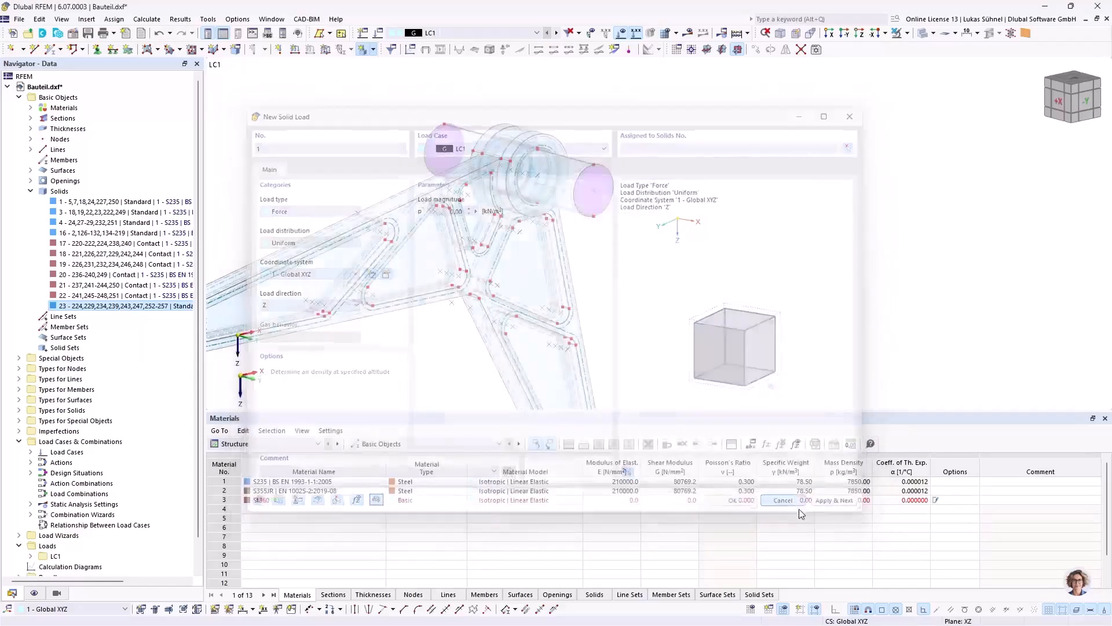
Step: Examine the pin's protruding ends and the hub from several angles
middle_drag(604, 258, 570, 275)
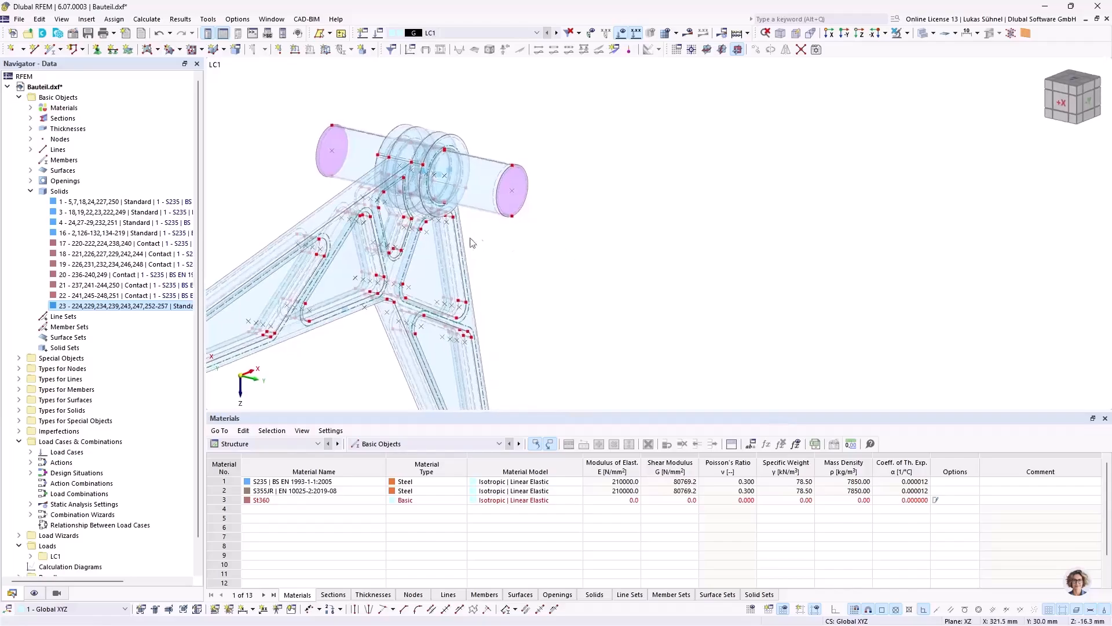
scroll(333, 166, up, 2)
scroll(597, 281, down, 3)
ctrl+middle_drag(645, 294, 546, 253)
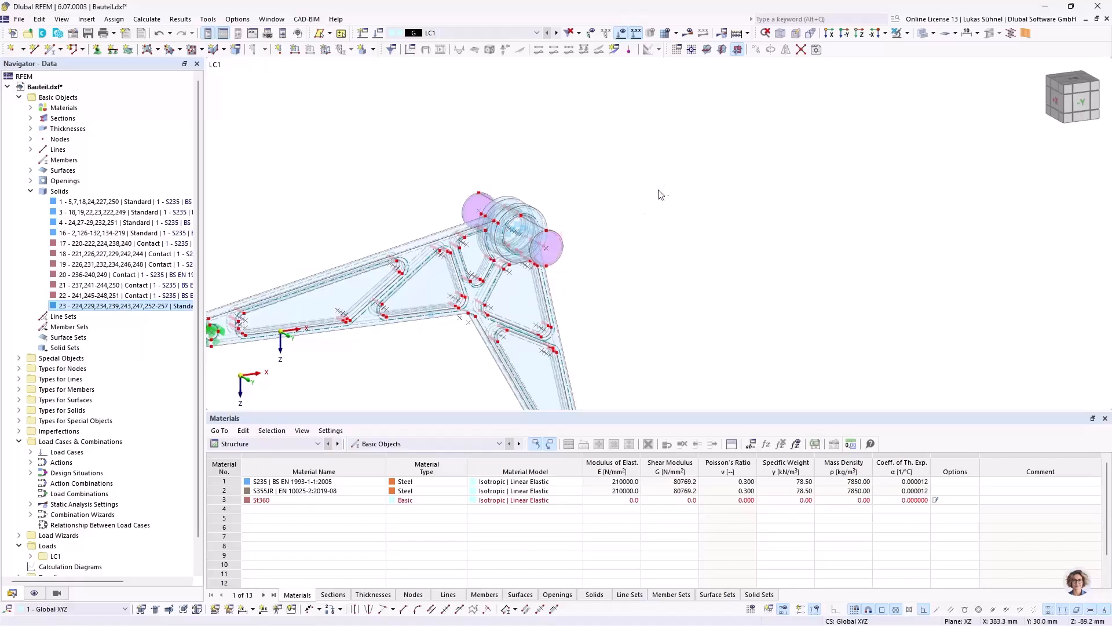
ctrl+middle_drag(359, 208, 473, 223)
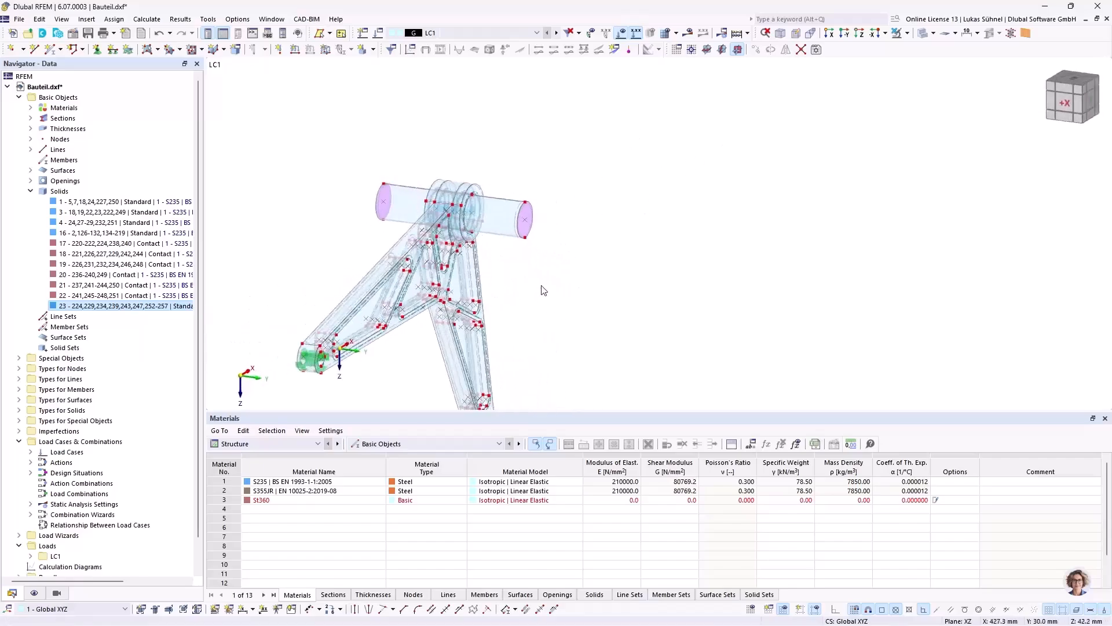
scroll(544, 284, down, 1)
scroll(426, 205, up, 3)
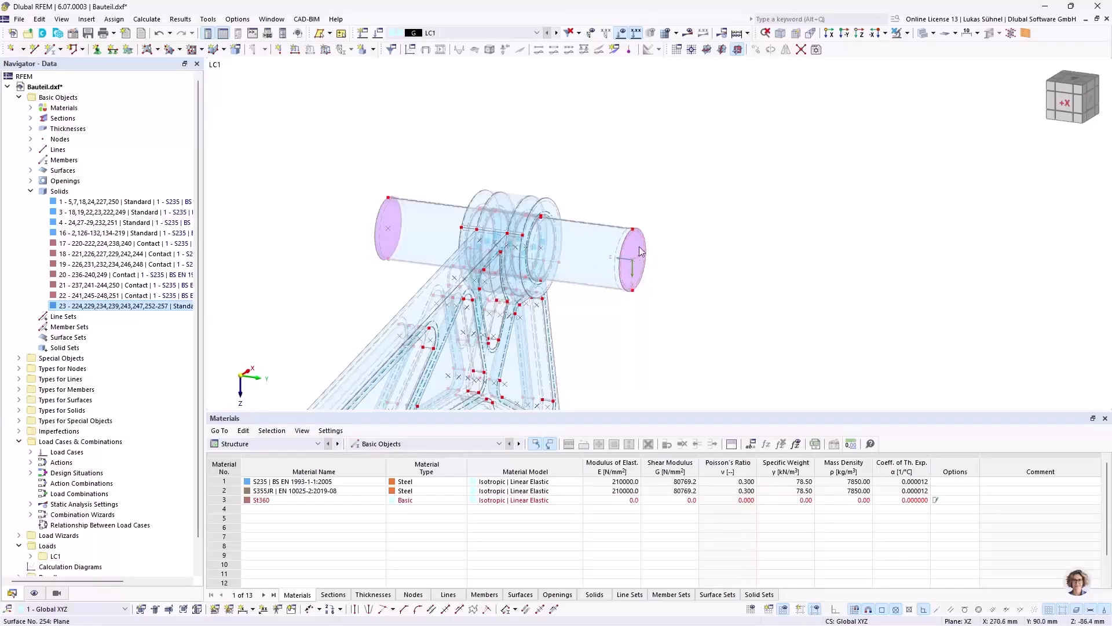
Step: Place a node at the centre of each of the pin's two circular end faces
click(639, 252)
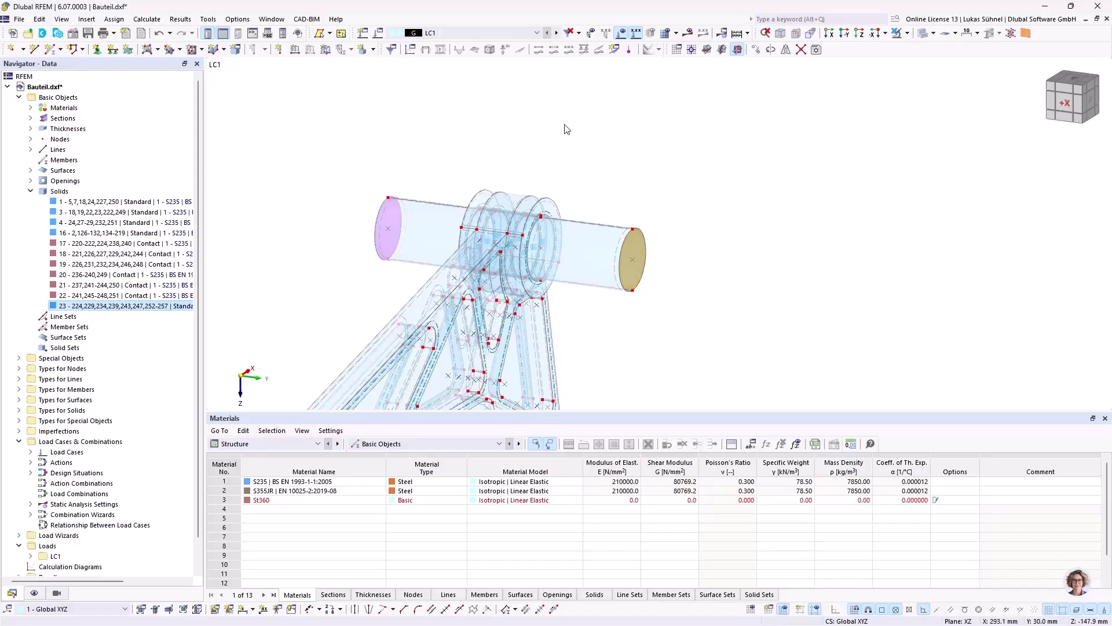
ctrl+middle_drag(699, 197, 690, 234)
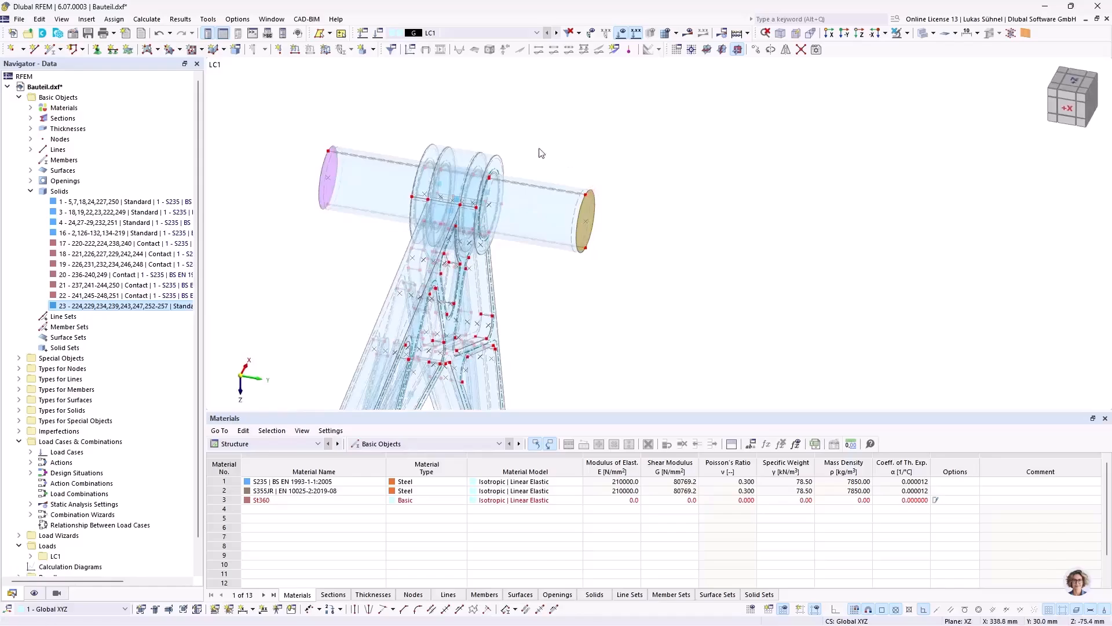
scroll(554, 182, up, 3)
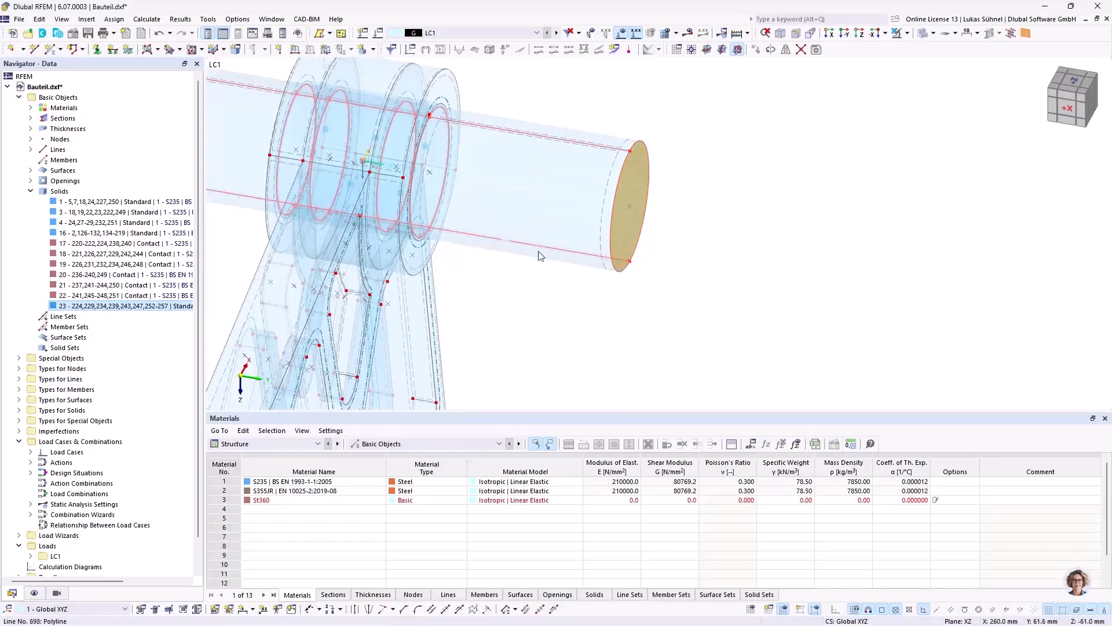
click(684, 116)
middle_drag(650, 162, 669, 275)
scroll(566, 263, down, 3)
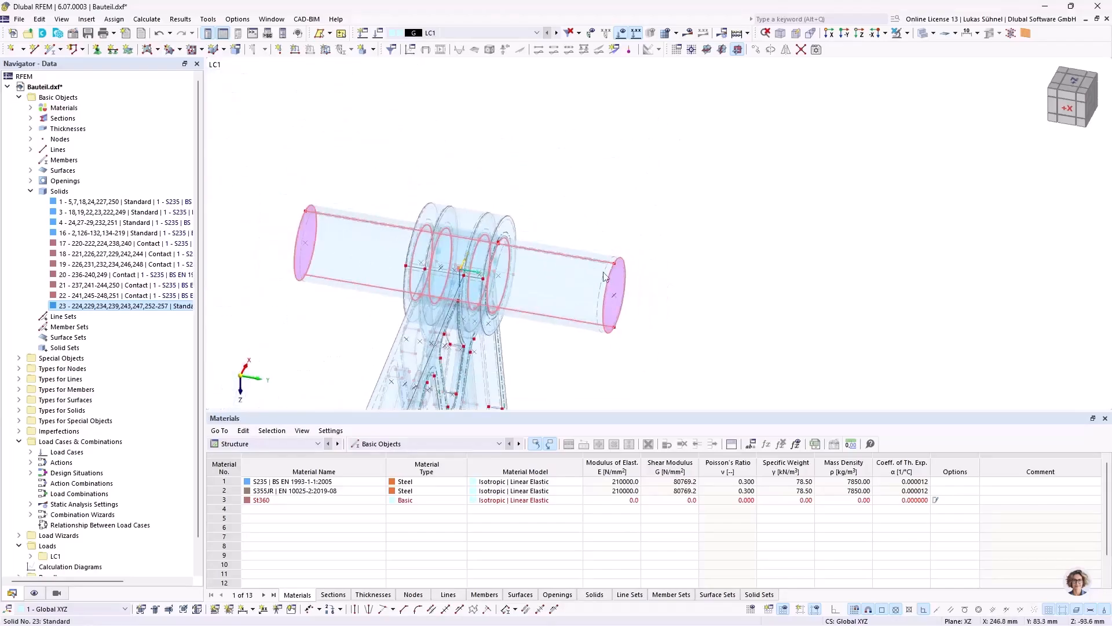
ctrl+middle_drag(621, 206, 566, 156)
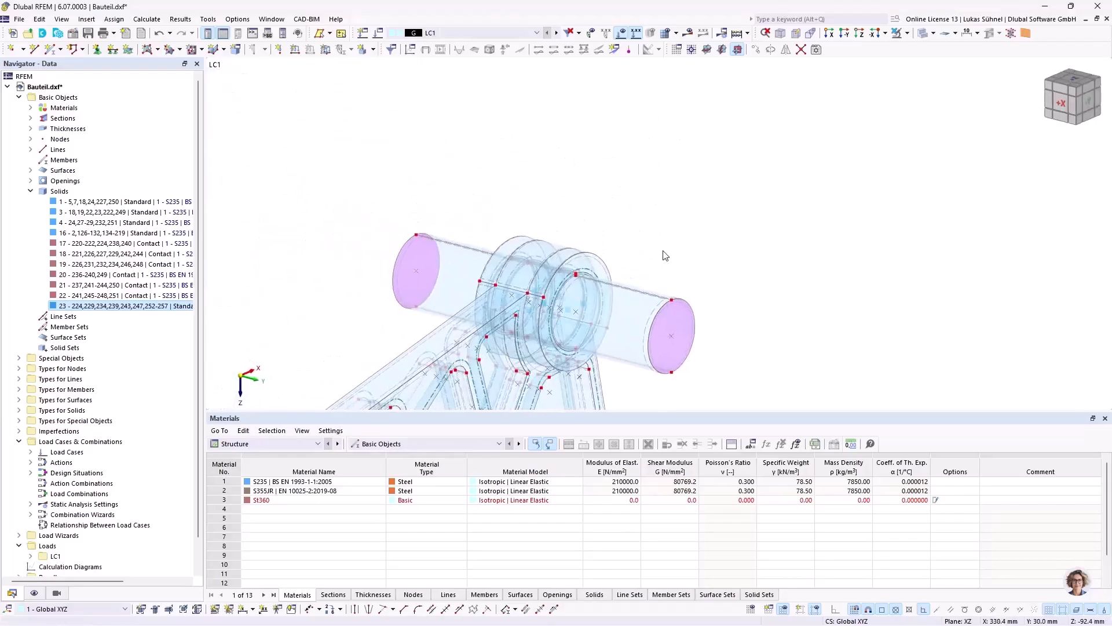
middle_drag(686, 232, 659, 222)
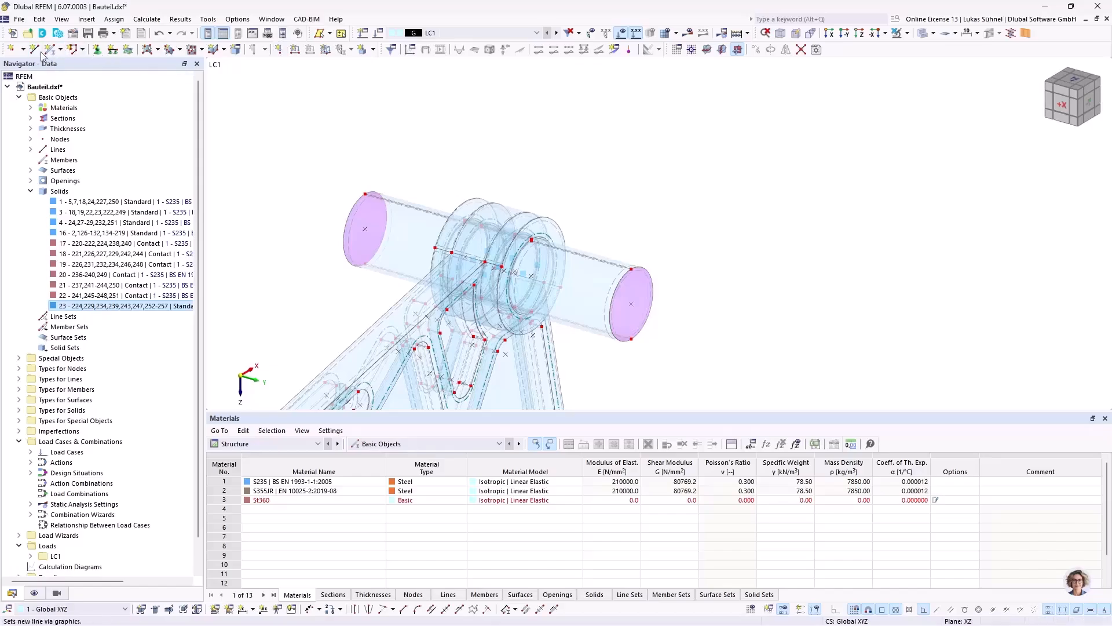
click(11, 50)
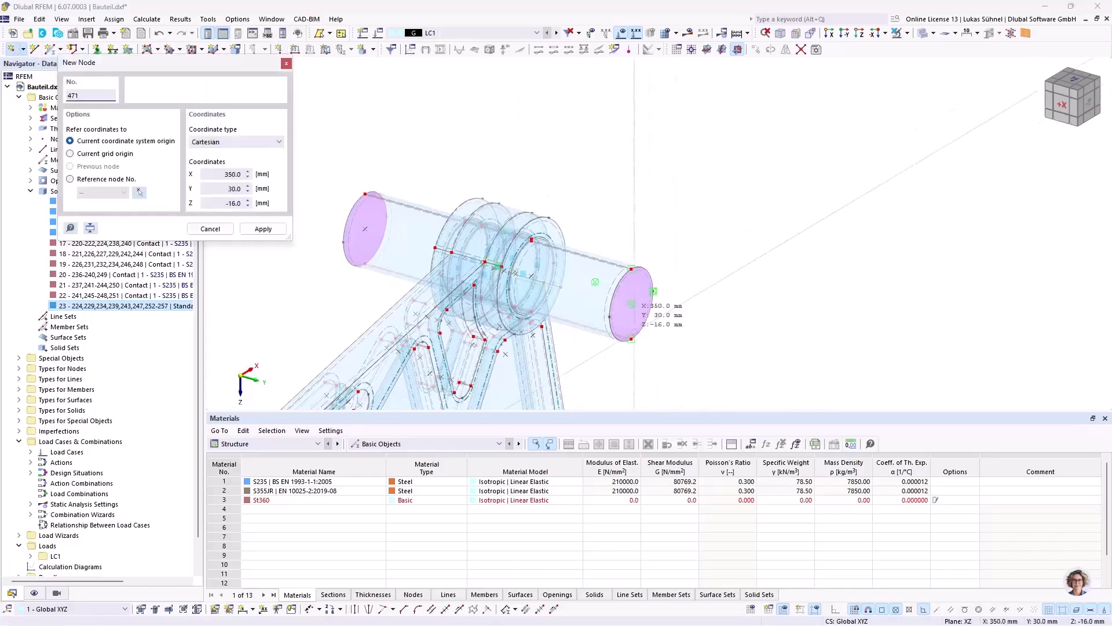
click(632, 303)
click(364, 228)
key(Escape)
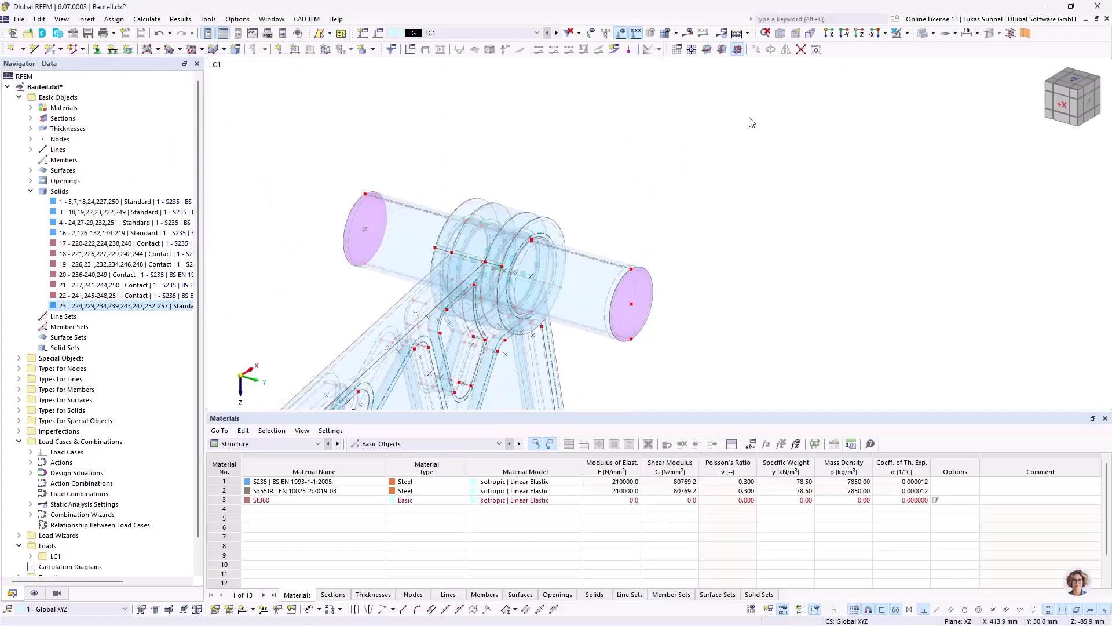
Step: Set the work plane origin to the centre node of the pin's near end face and show the grid
click(691, 51)
click(633, 302)
scroll(678, 300, down, 4)
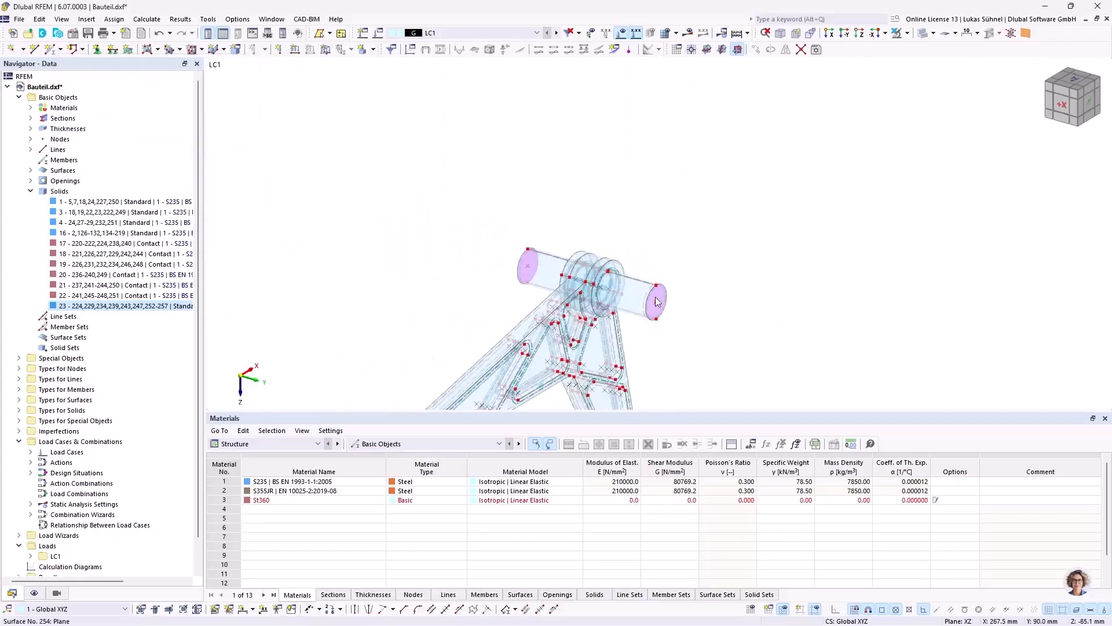
click(751, 609)
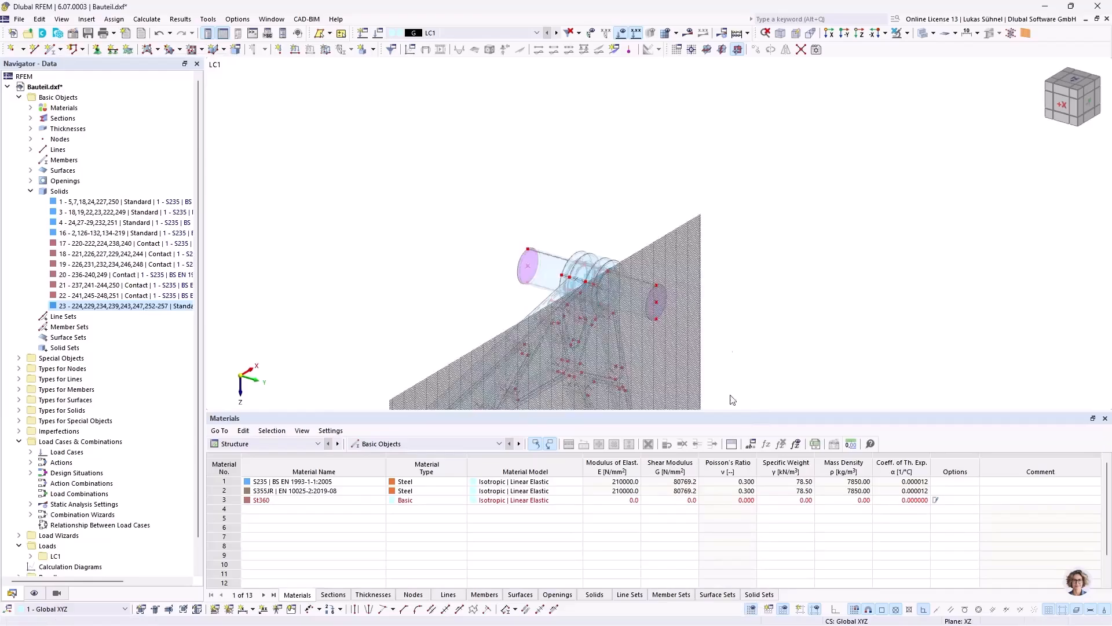
middle_drag(721, 248, 638, 178)
Step: Set the work plane's grid point spacing to 10 mm in both directions
click(844, 33)
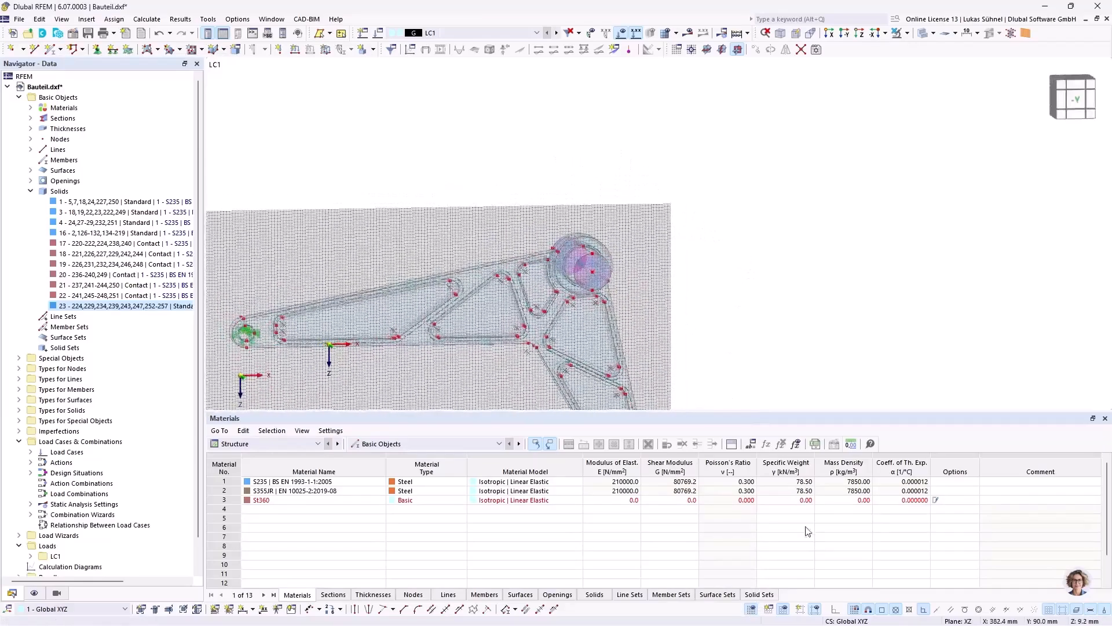
click(770, 607)
click(555, 395)
click(631, 478)
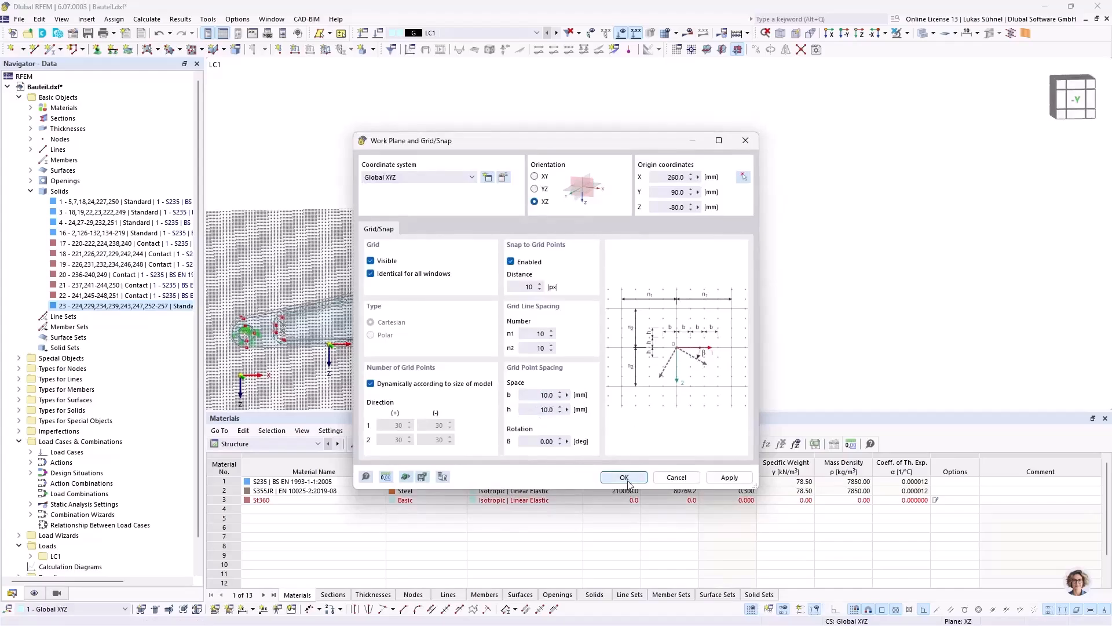
Step: Place a node on the grid diagonally up from the pin's near end face, at X 360 mm and Y 90 mm
middle_drag(688, 371, 696, 269)
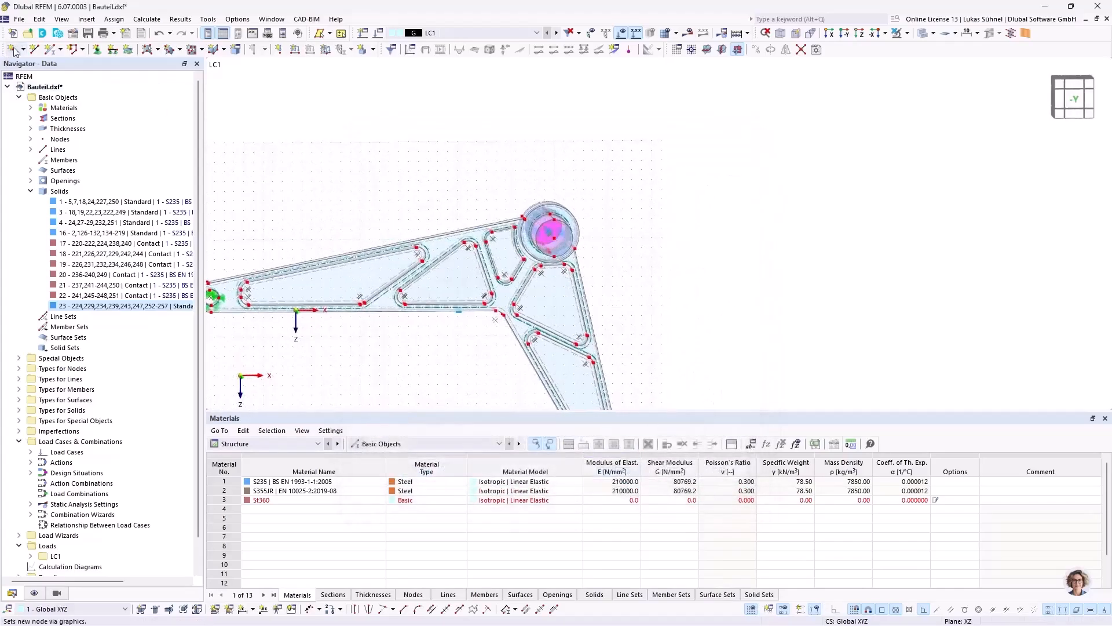
click(19, 51)
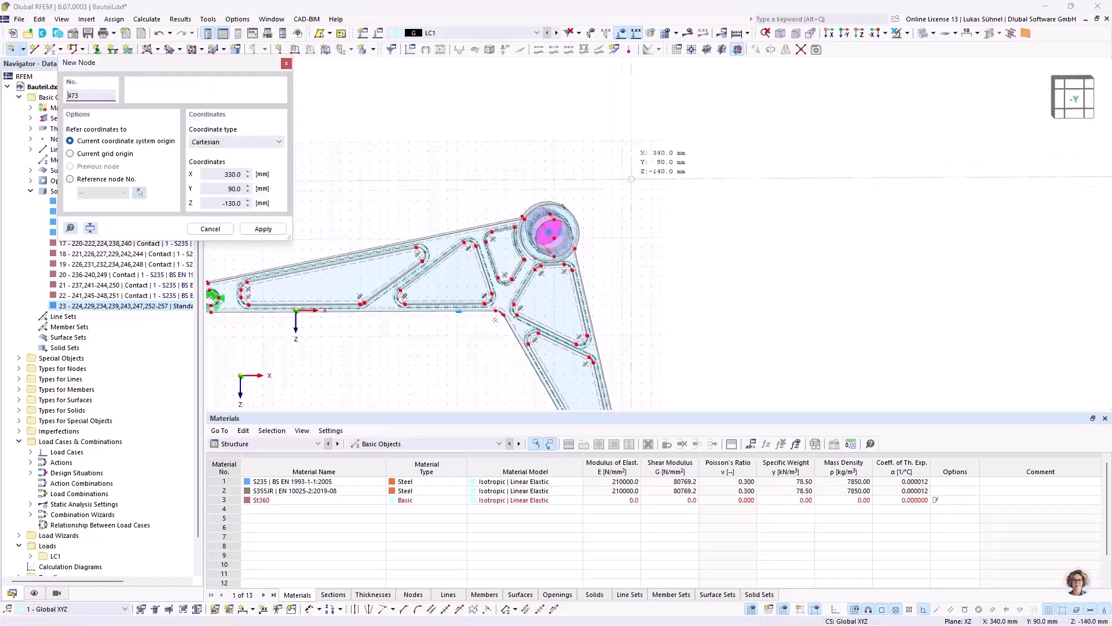
click(651, 140)
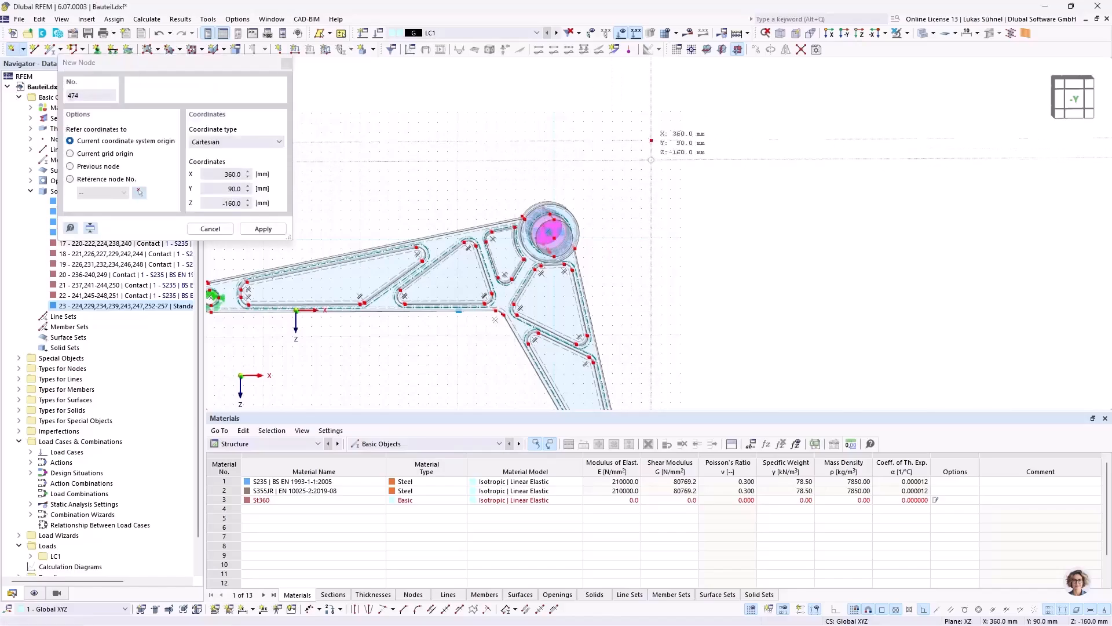
key(Escape)
ctrl+middle_drag(383, 171, 504, 195)
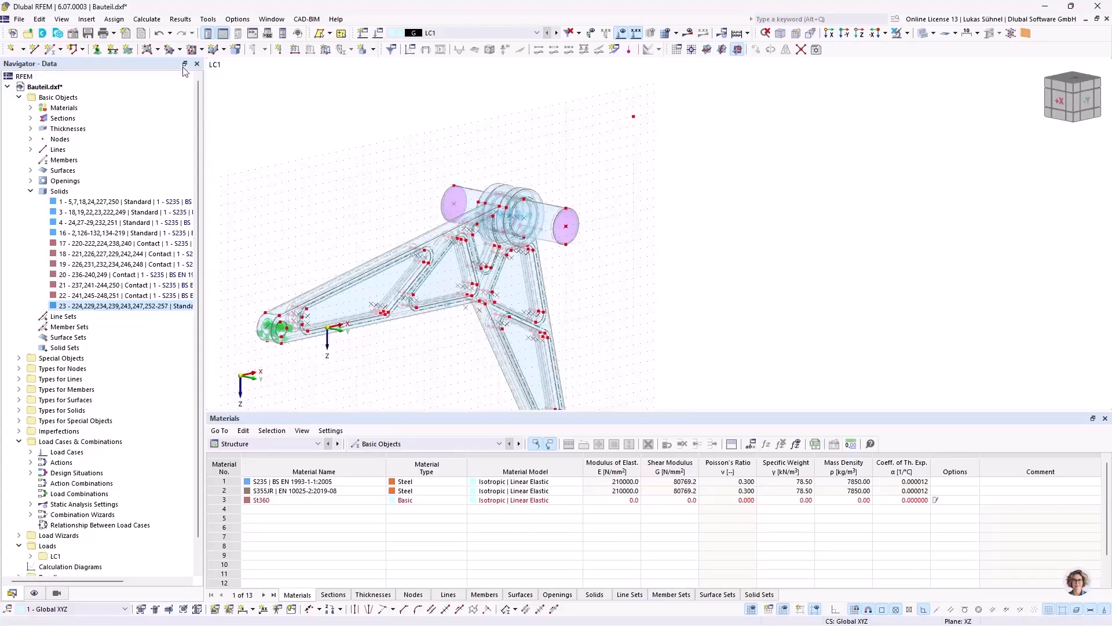
Step: Start a new nodal load in LC1 and review its coordinate system, load type and load direction options
click(279, 50)
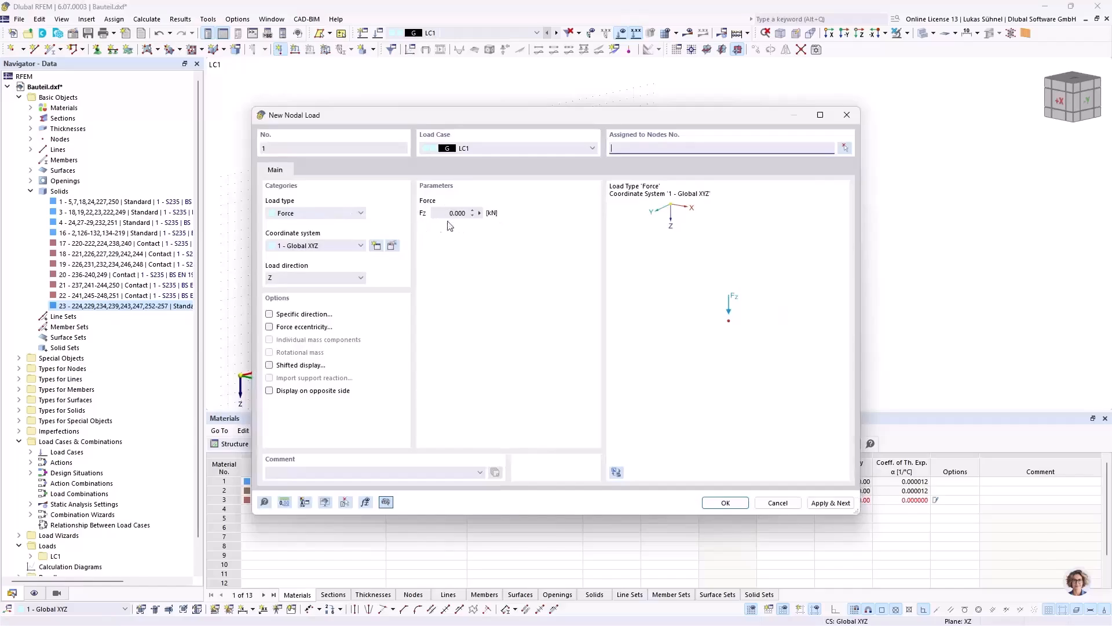
click(328, 247)
click(326, 246)
click(346, 216)
click(465, 213)
click(350, 280)
click(346, 279)
Step: Try the Components load type for the nodal load and return to Force
click(345, 215)
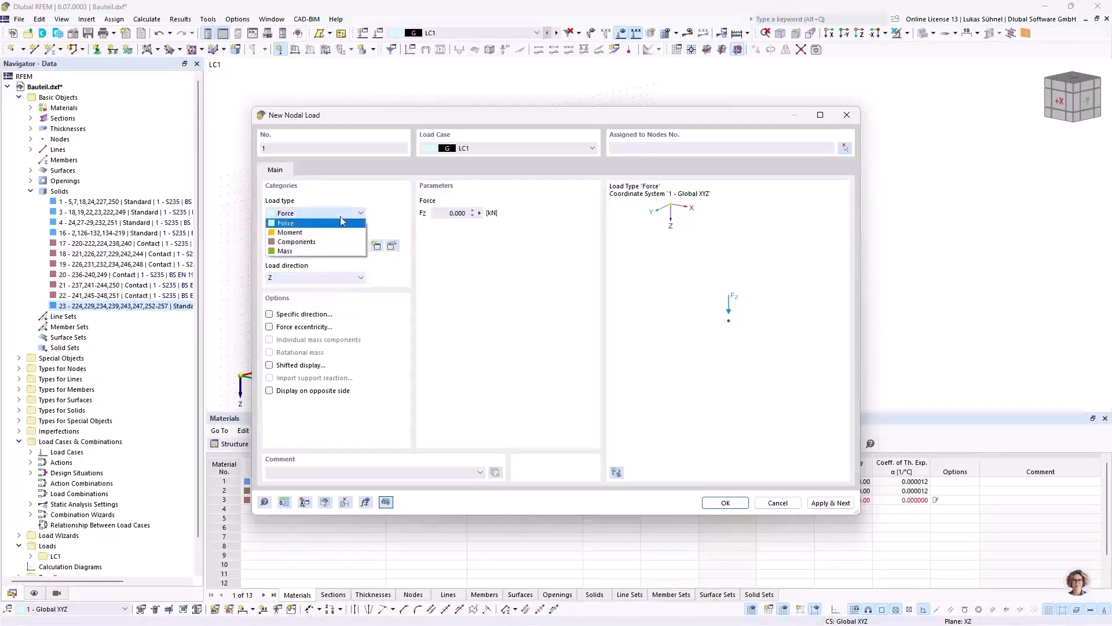
click(298, 242)
click(458, 216)
key(Tab)
key(Tab)
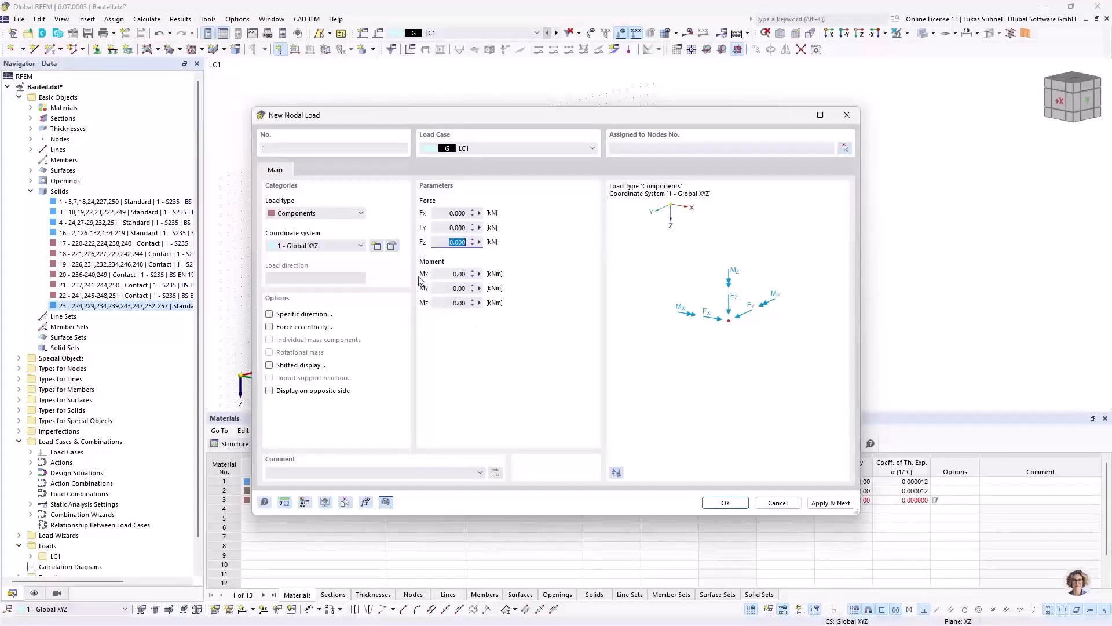
click(316, 212)
click(313, 222)
click(315, 213)
click(316, 229)
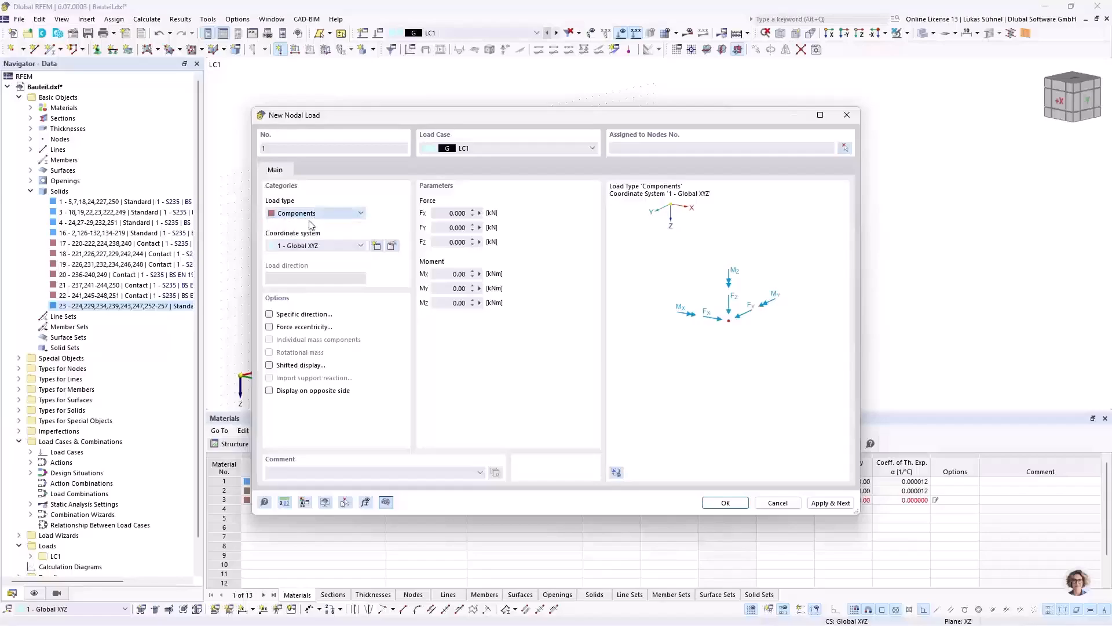
Step: Set the nodal force to 10 kN and give it a specific direction directed to node 473 beyond the pin
drag(442, 213, 556, 216)
text(10)
click(279, 314)
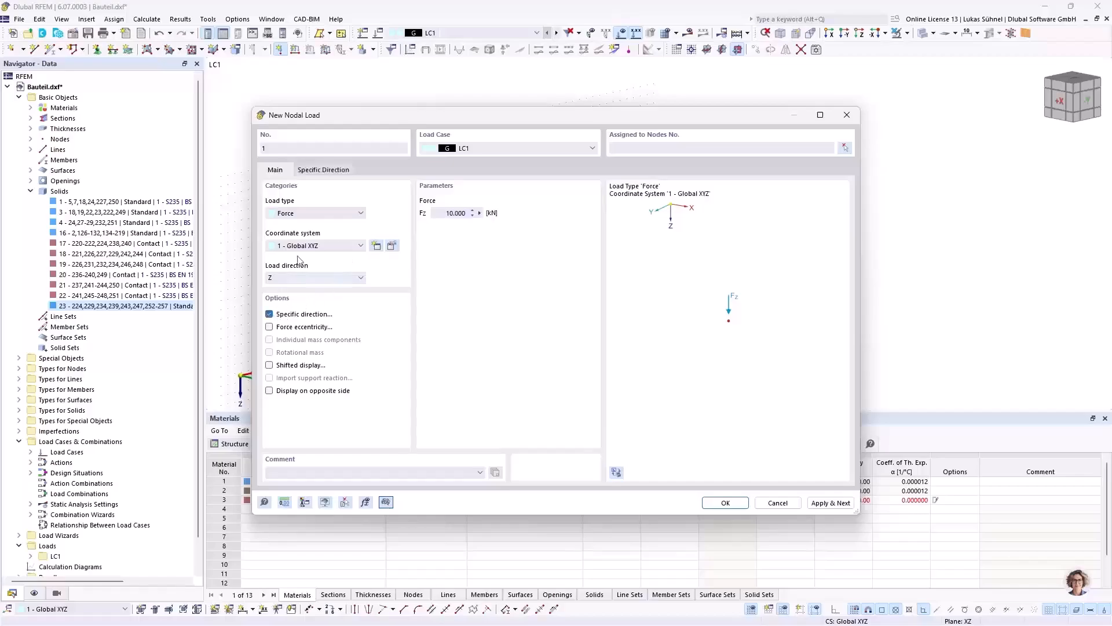
click(324, 170)
click(371, 200)
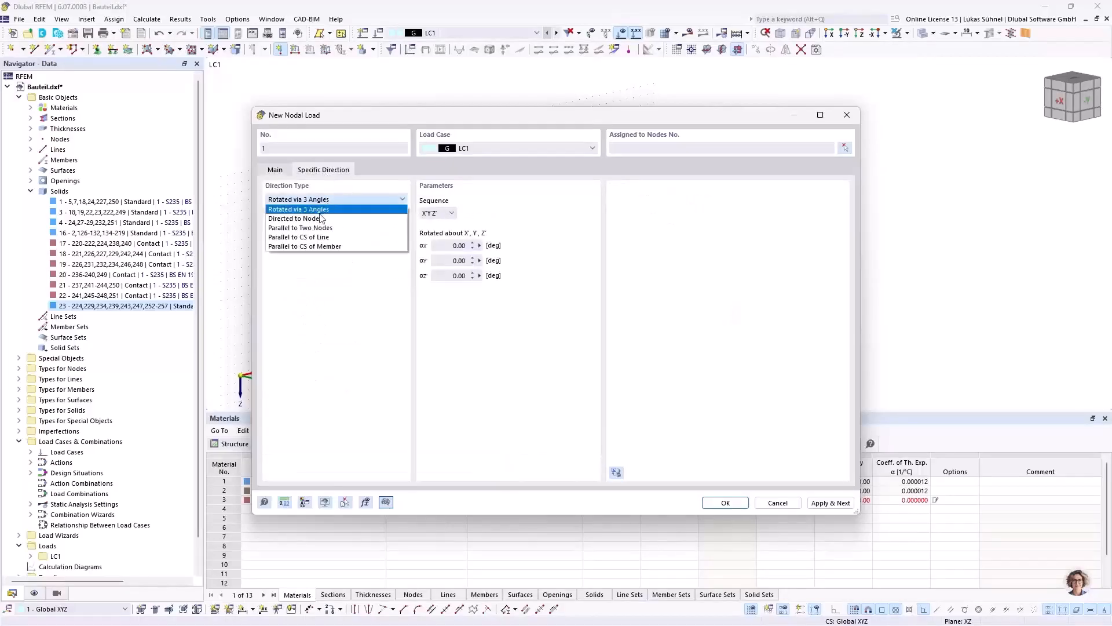
click(316, 218)
click(467, 213)
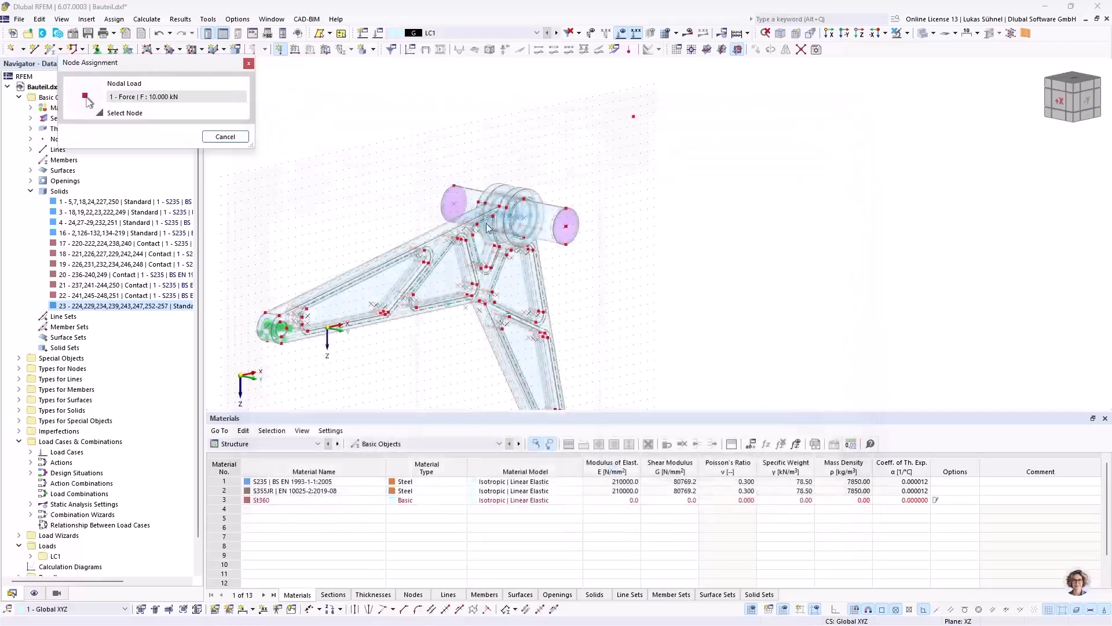
click(633, 118)
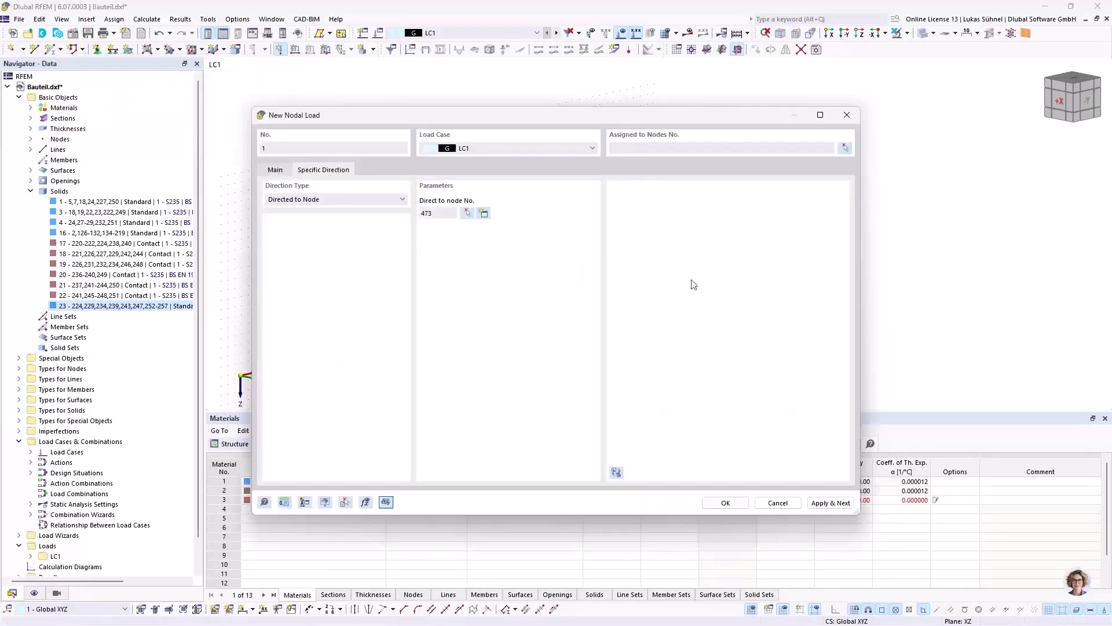
Step: Assign the nodal load to the centre node of the pin's near end face
click(730, 507)
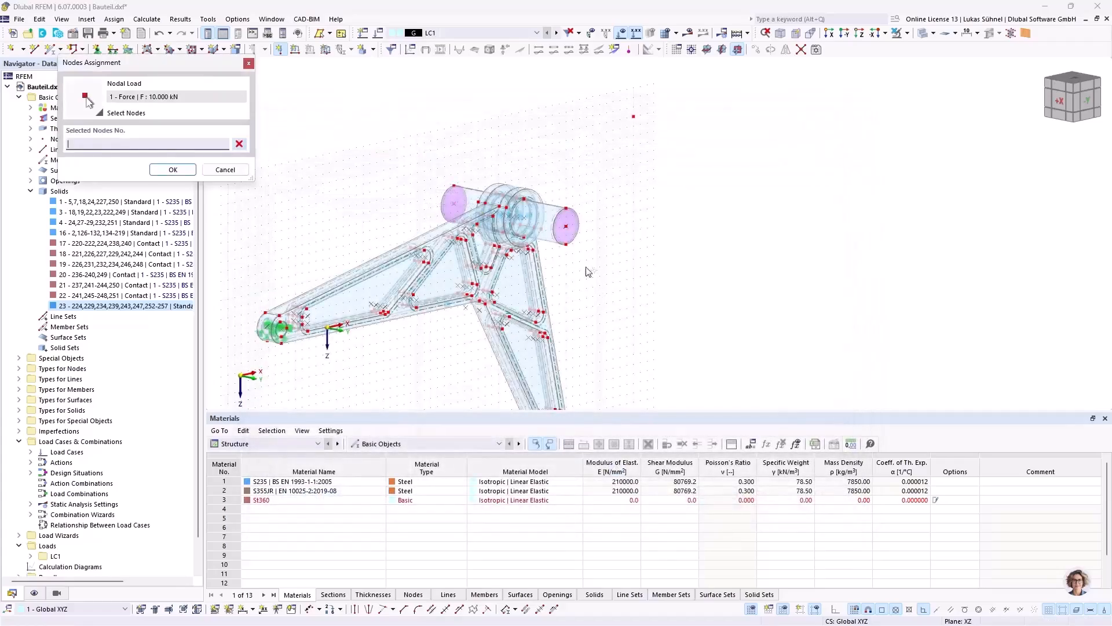
click(566, 229)
click(184, 170)
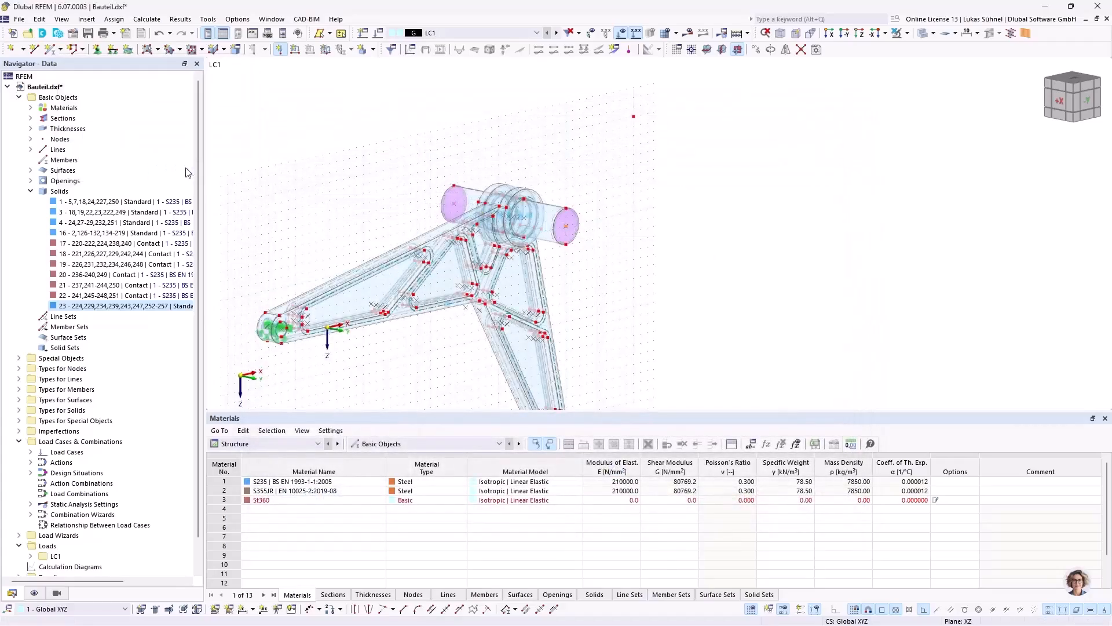
ctrl+middle_drag(602, 182, 563, 261)
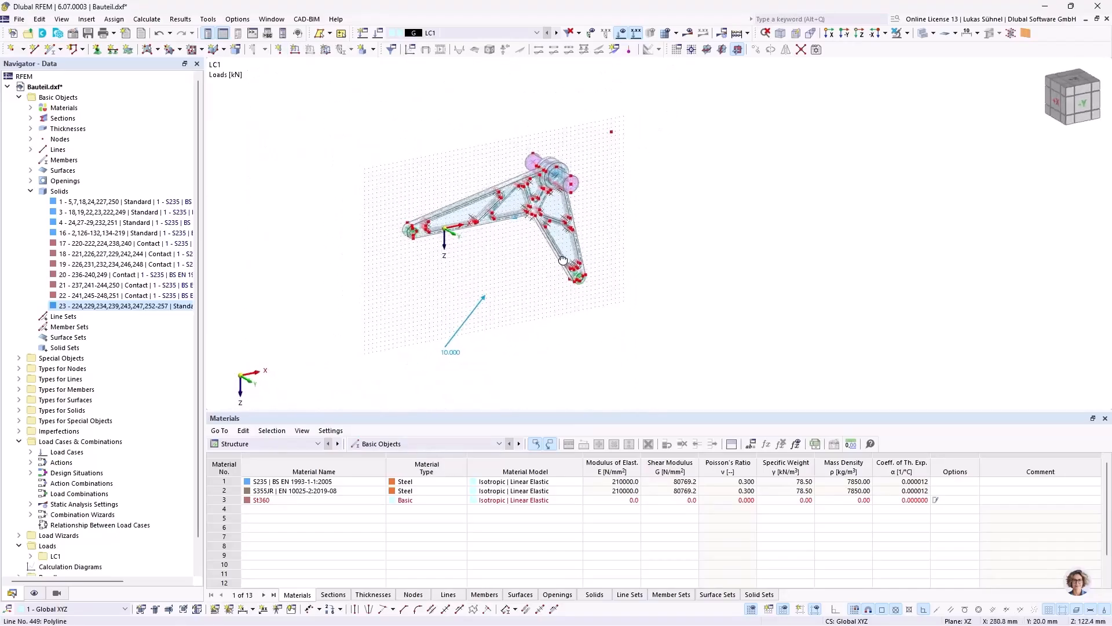
Step: Copy the nodal load together with its direction node across to the centre of the pin's far end face
scroll(542, 188, up, 2)
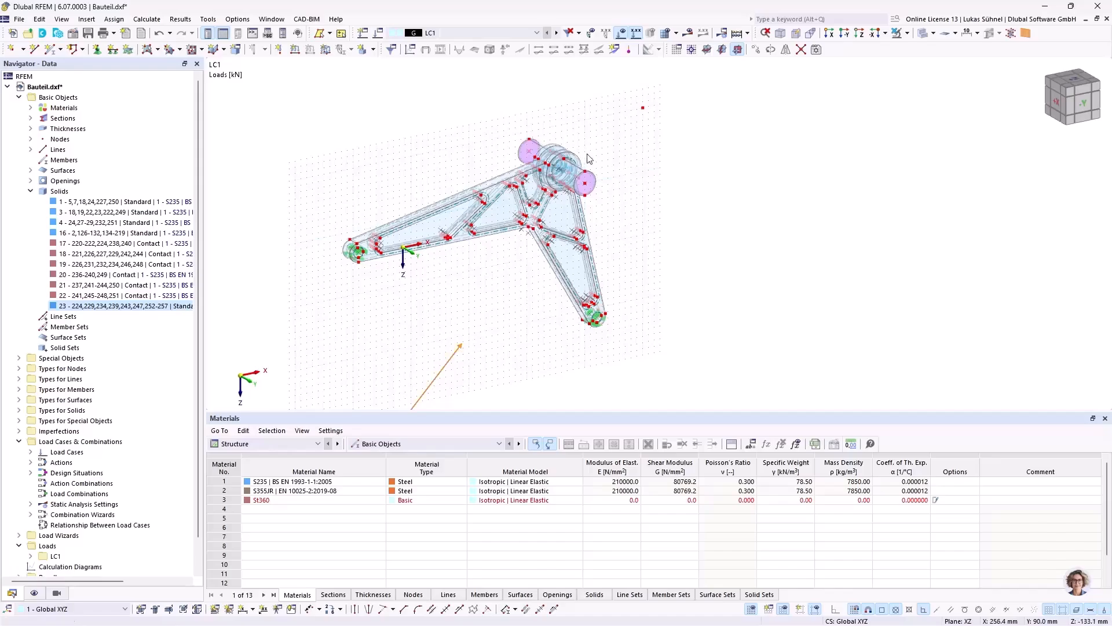
scroll(591, 210, up, 2)
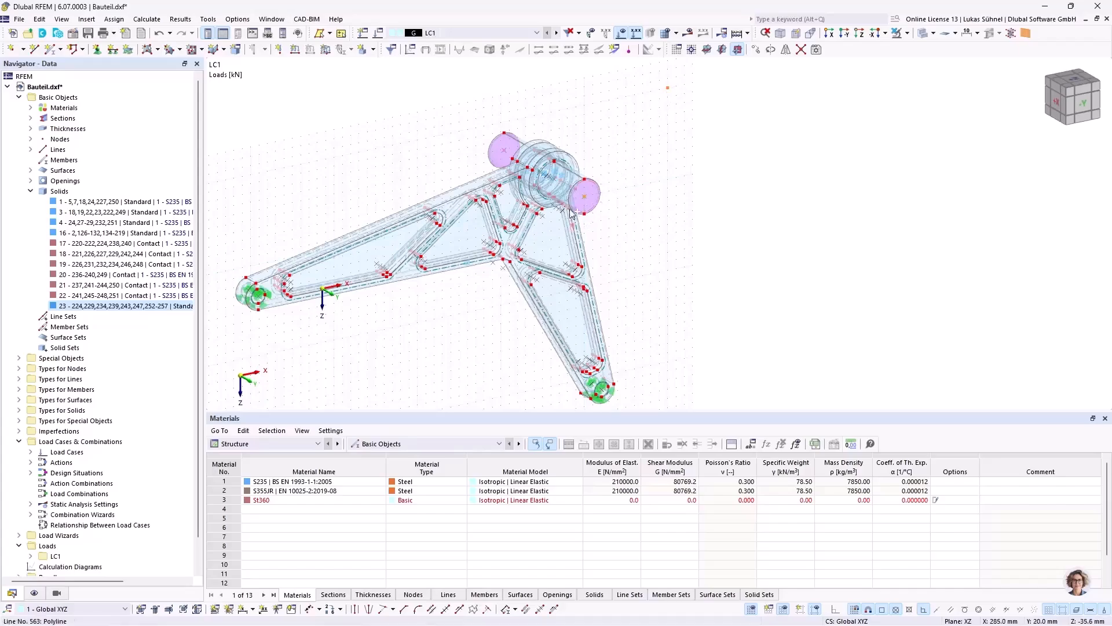
ctrl+drag(568, 174, 505, 153)
scroll(616, 196, down, 5)
ctrl+middle_drag(542, 286, 550, 259)
click(558, 277)
ctrl+middle_drag(699, 191, 635, 247)
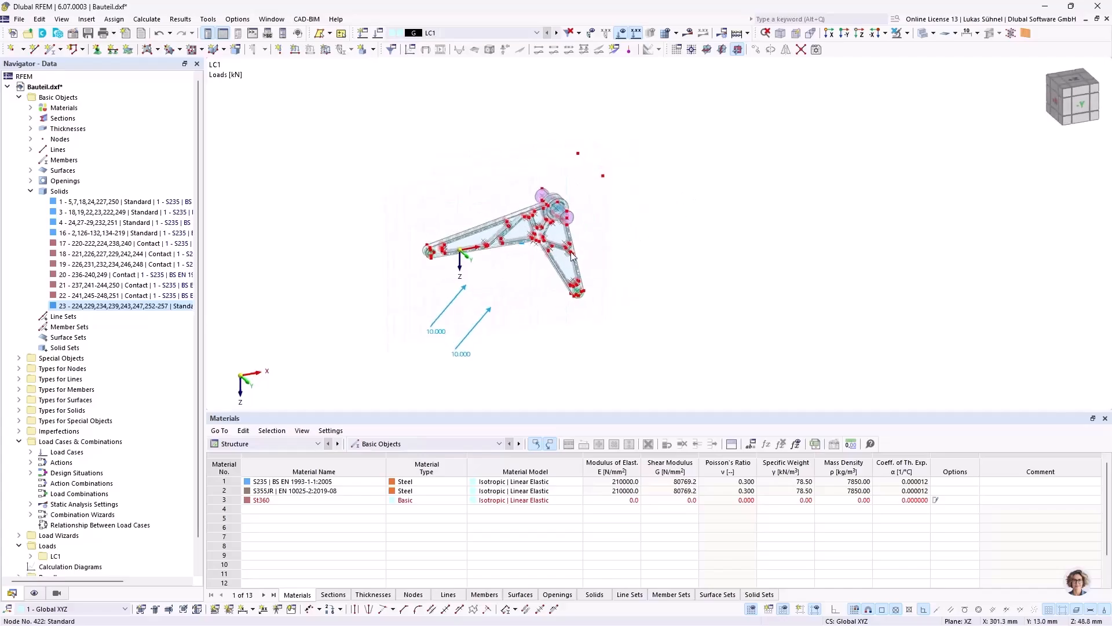
Step: Check the model for identical nodes and close the check without changing anything
middle_drag(654, 203, 610, 190)
ctrl+middle_drag(610, 191, 642, 200)
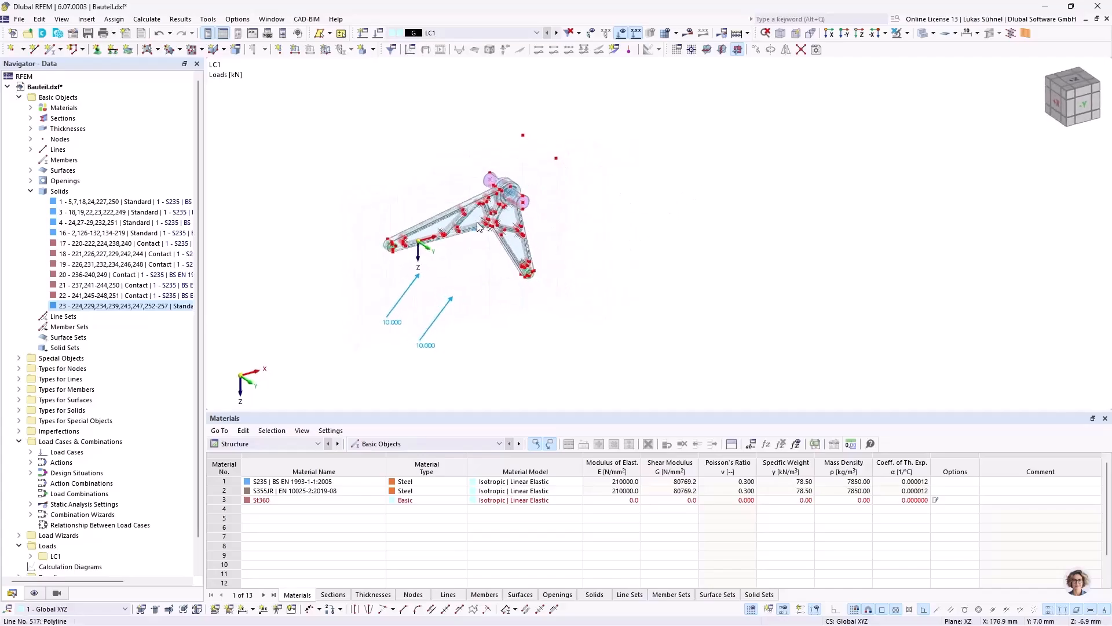
scroll(485, 259, up, 5)
middle_drag(557, 314, 514, 273)
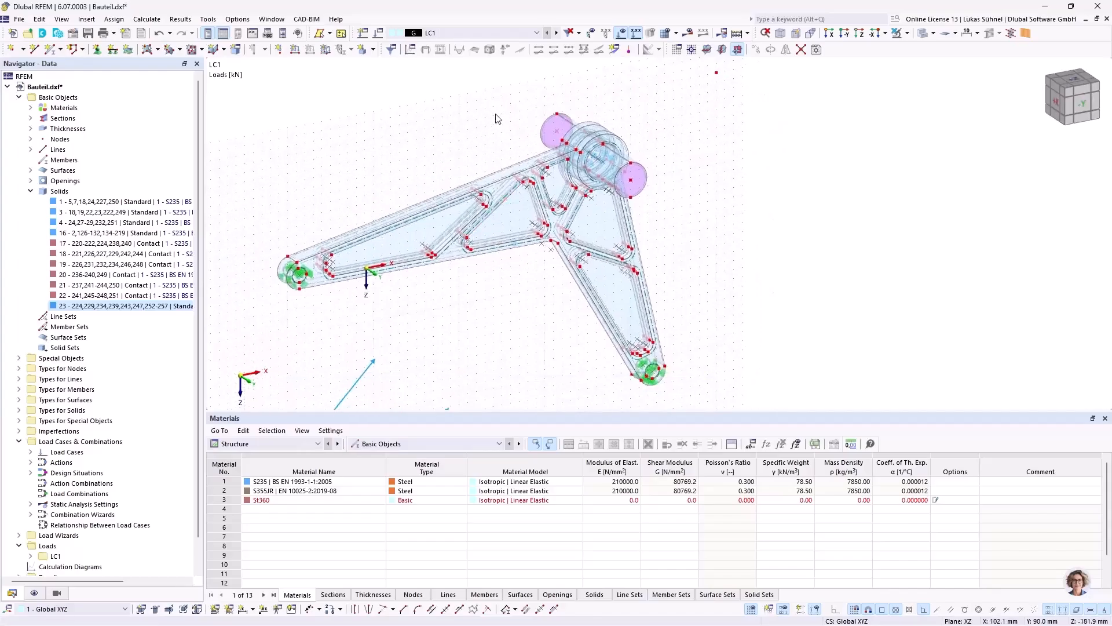
ctrl+middle_drag(395, 146, 496, 172)
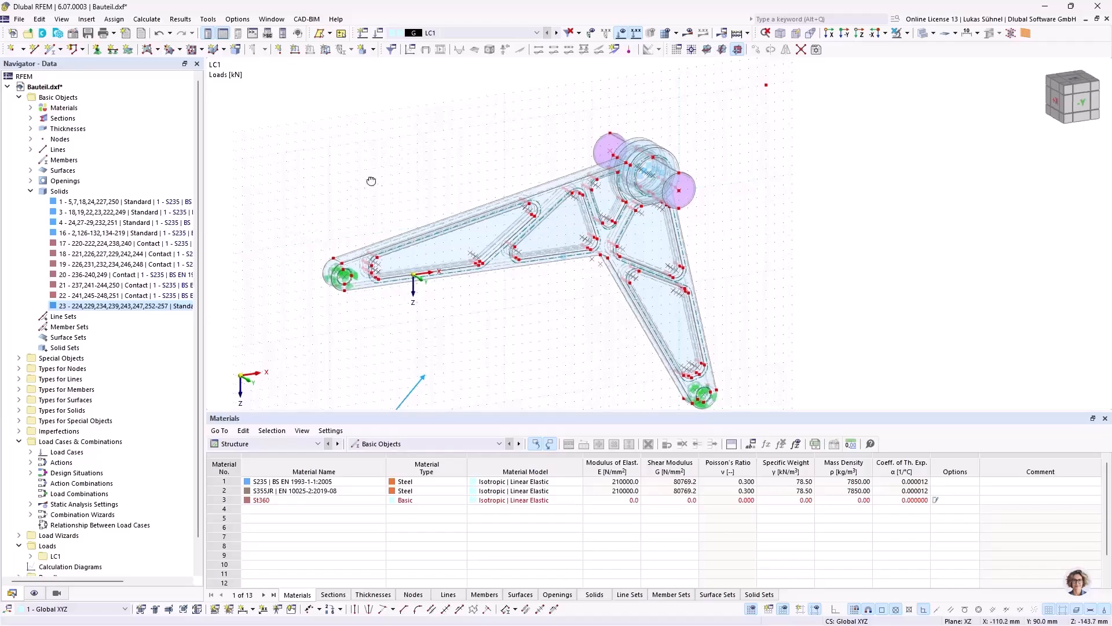
ctrl+middle_drag(367, 179, 404, 191)
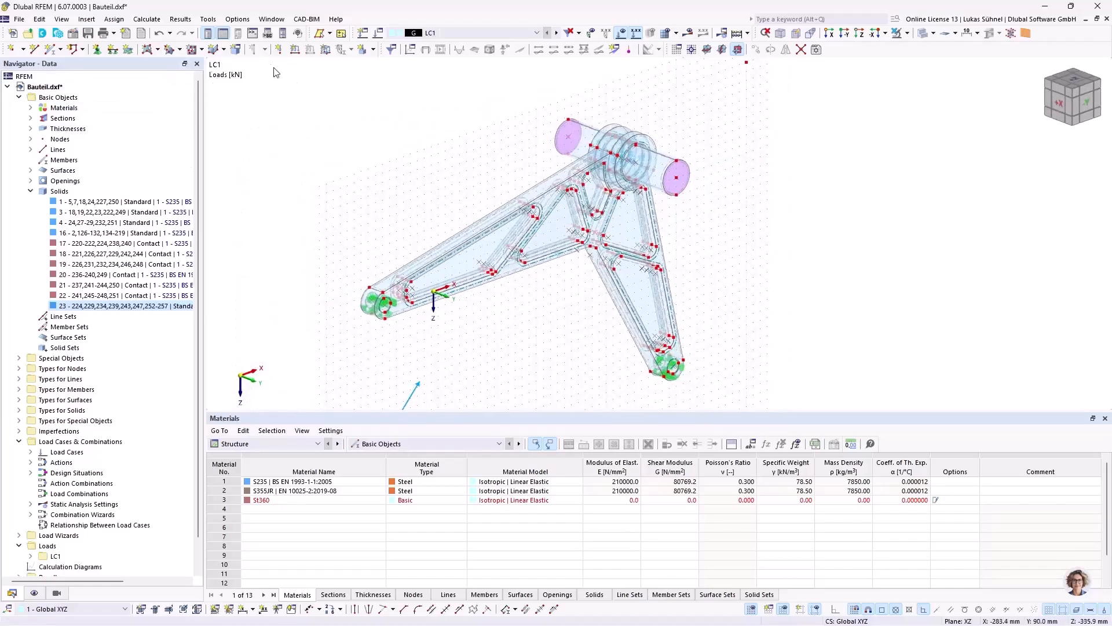
click(208, 19)
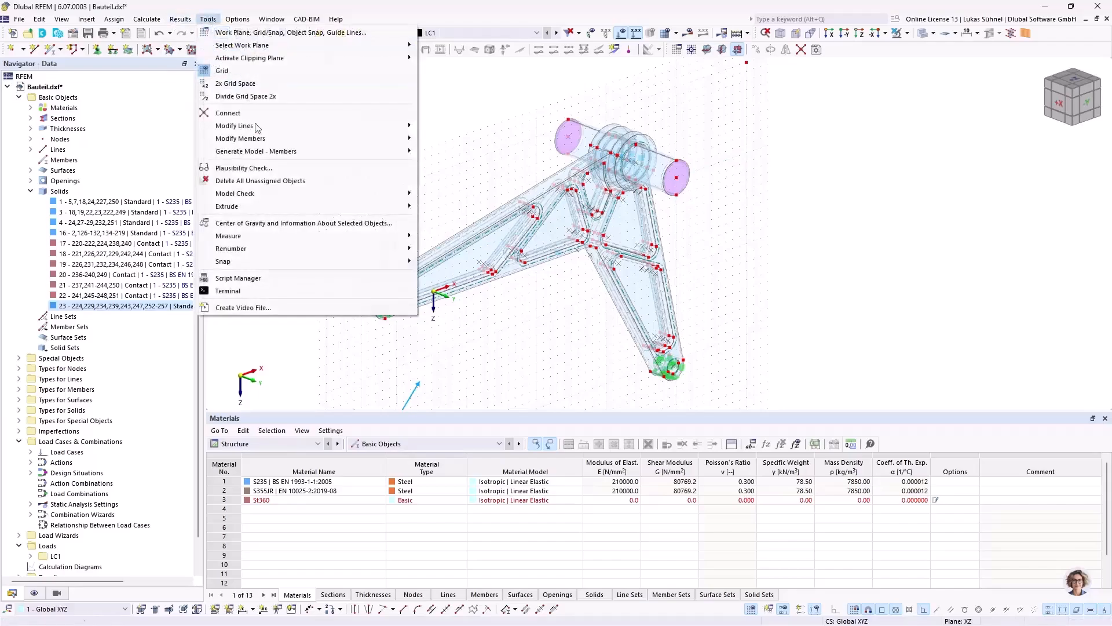
mouse_move(258, 197)
click(467, 195)
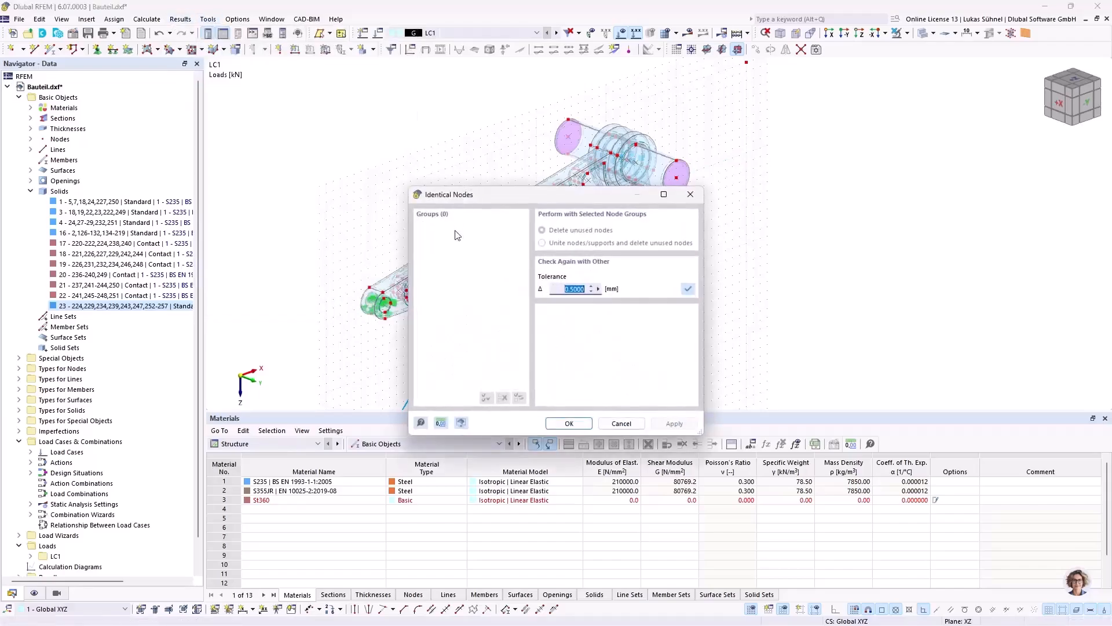
click(622, 423)
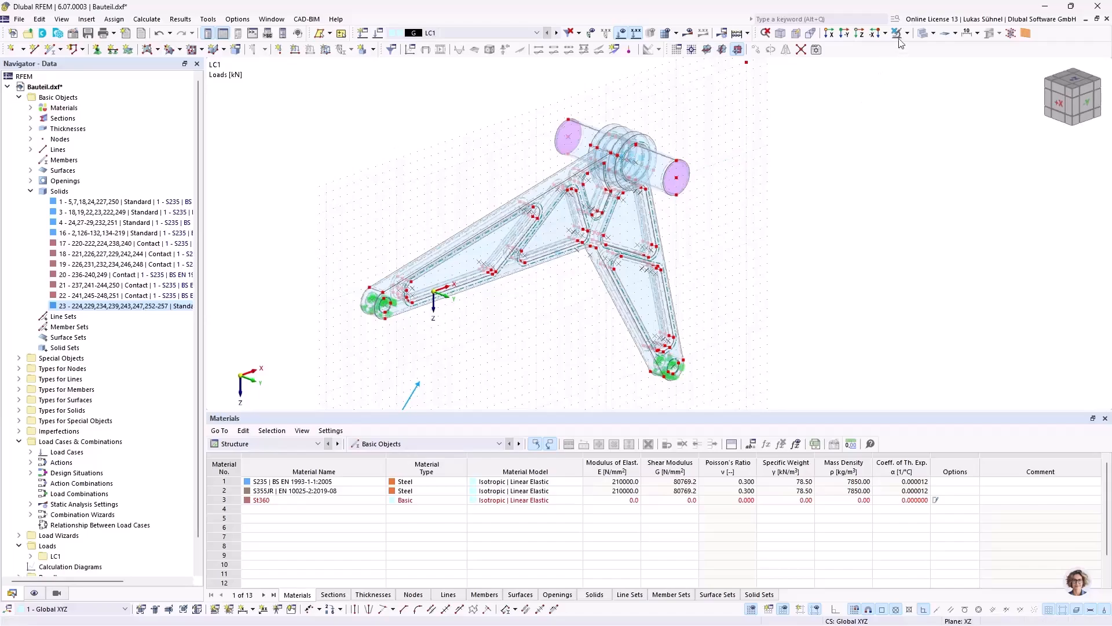
Step: Set the mesh's target finite element length to 10 mm and the maximum node-to-line integration distance to 0.1 mm
drag(252, 93, 823, 387)
click(147, 19)
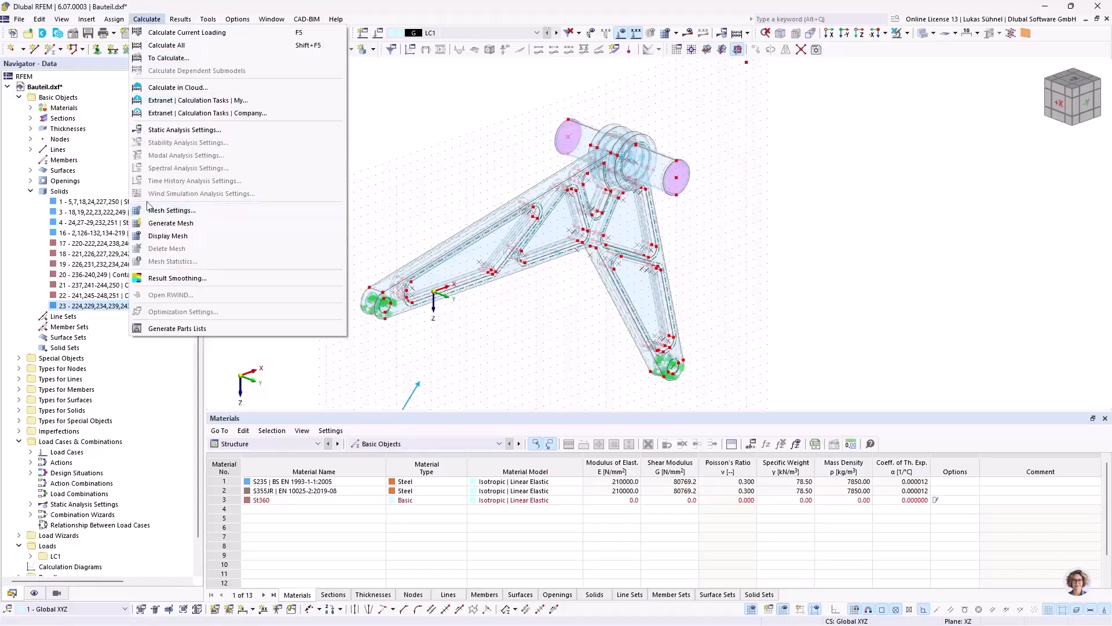
click(158, 211)
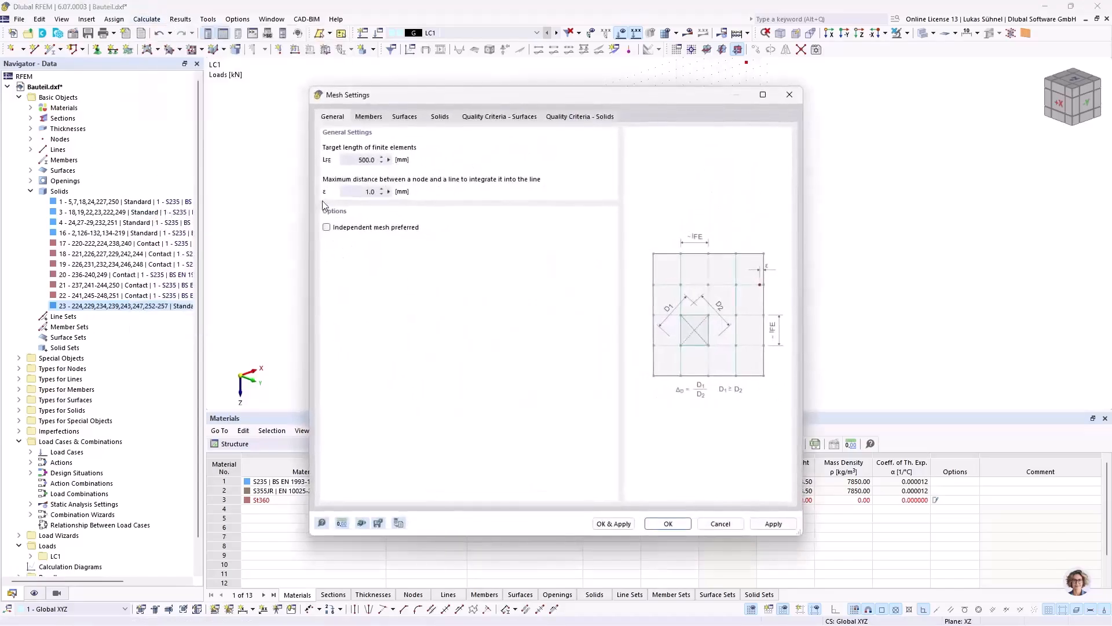
drag(346, 160, 438, 160)
drag(443, 97, 687, 71)
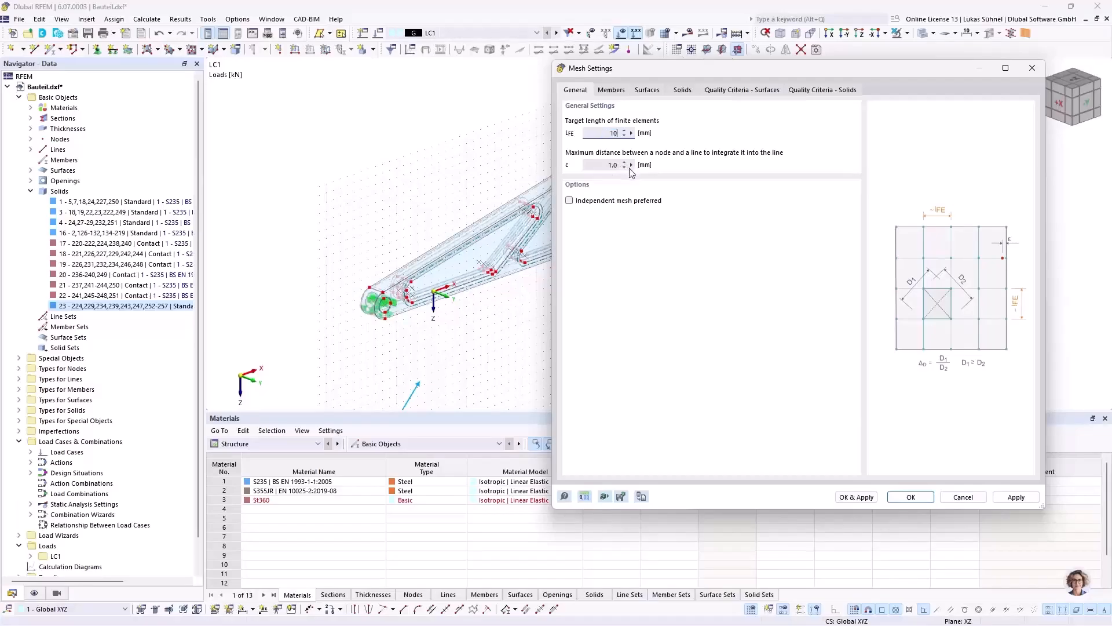
key(Tab)
click(910, 497)
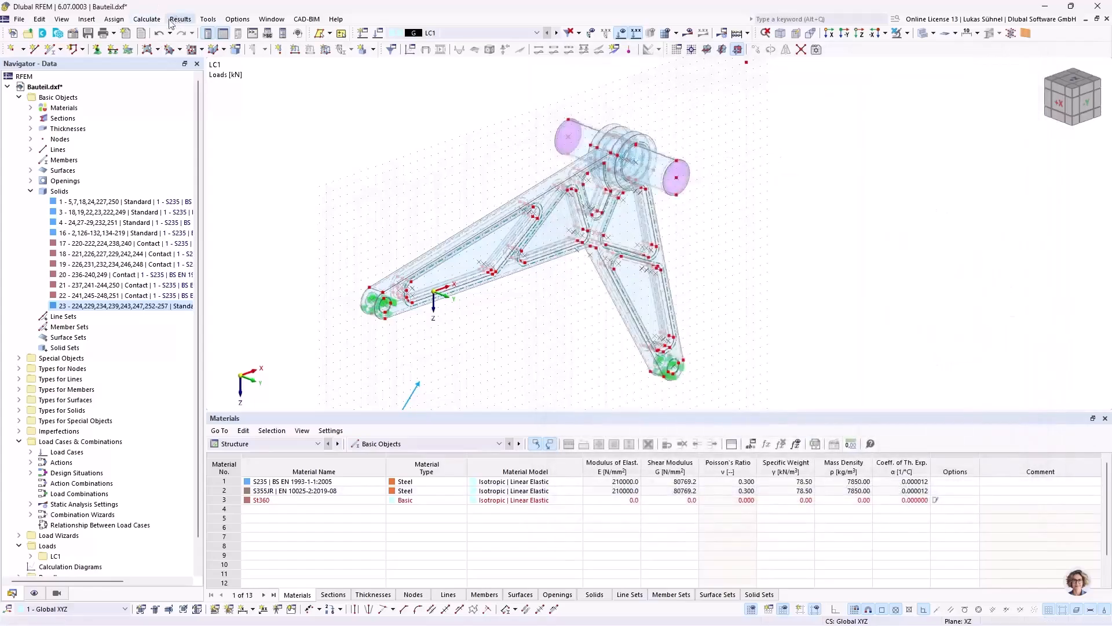
Step: Generate the finite element mesh and display the bracket with opaque shaded faces
click(147, 19)
click(174, 223)
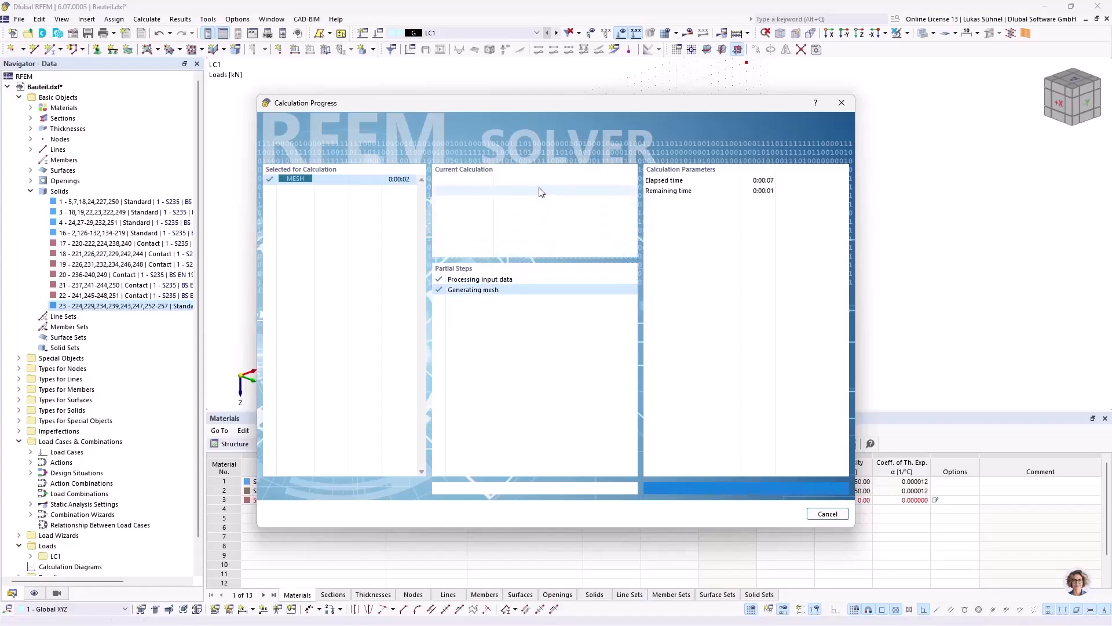
ctrl+middle_drag(790, 189, 730, 215)
ctrl+middle_drag(384, 337, 389, 276)
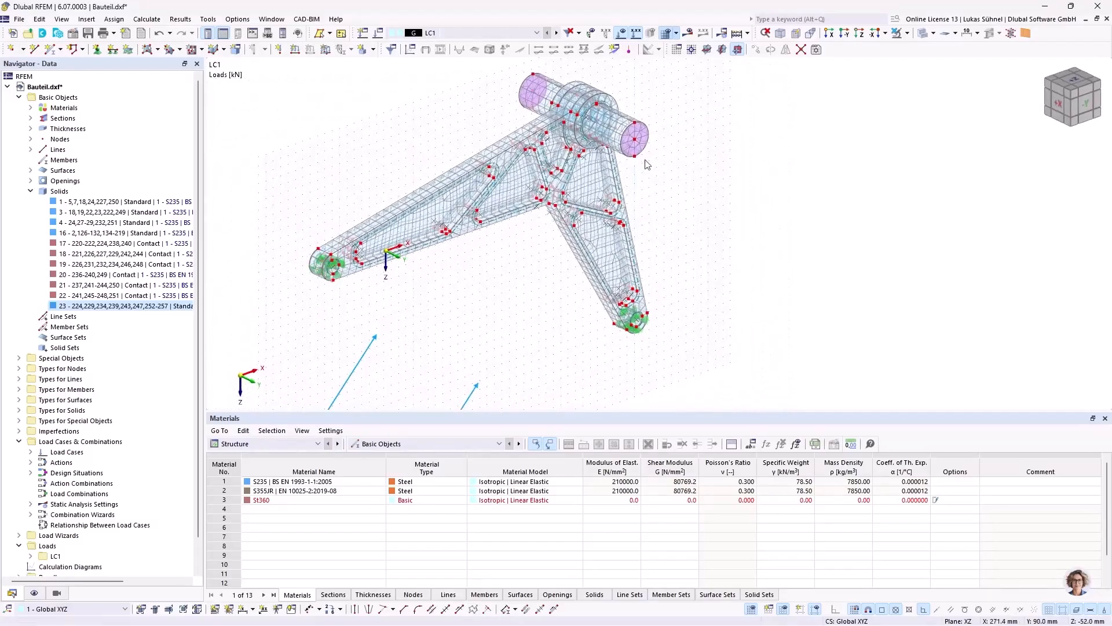
click(922, 35)
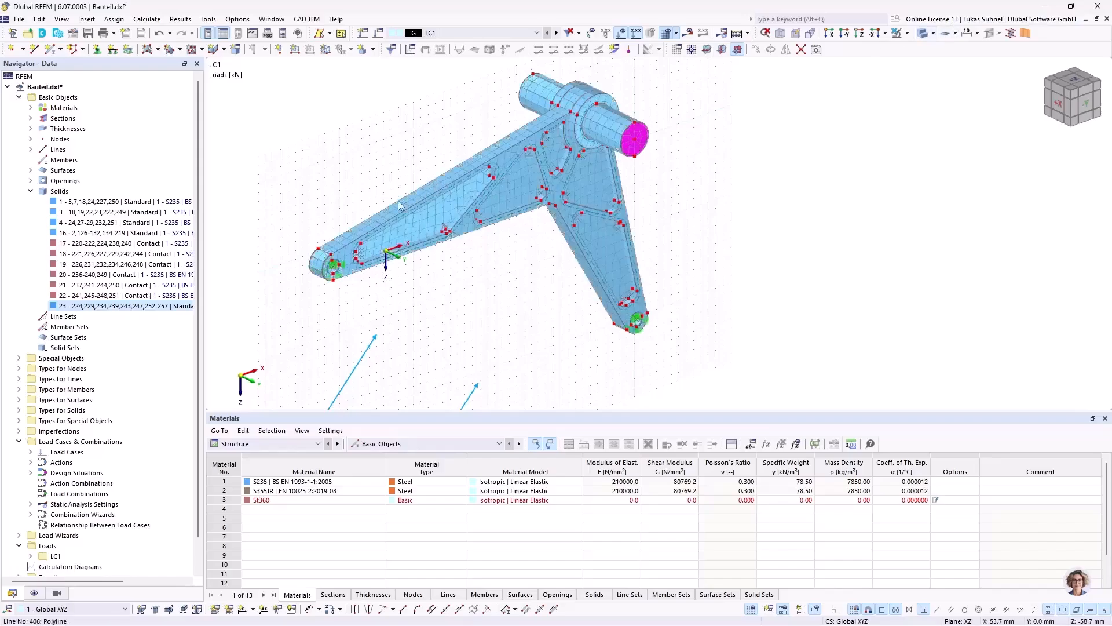
Step: Examine the generated mesh around the supported arm end, the pockets, the hub and the pin
scroll(339, 250, up, 3)
scroll(327, 278, up, 2)
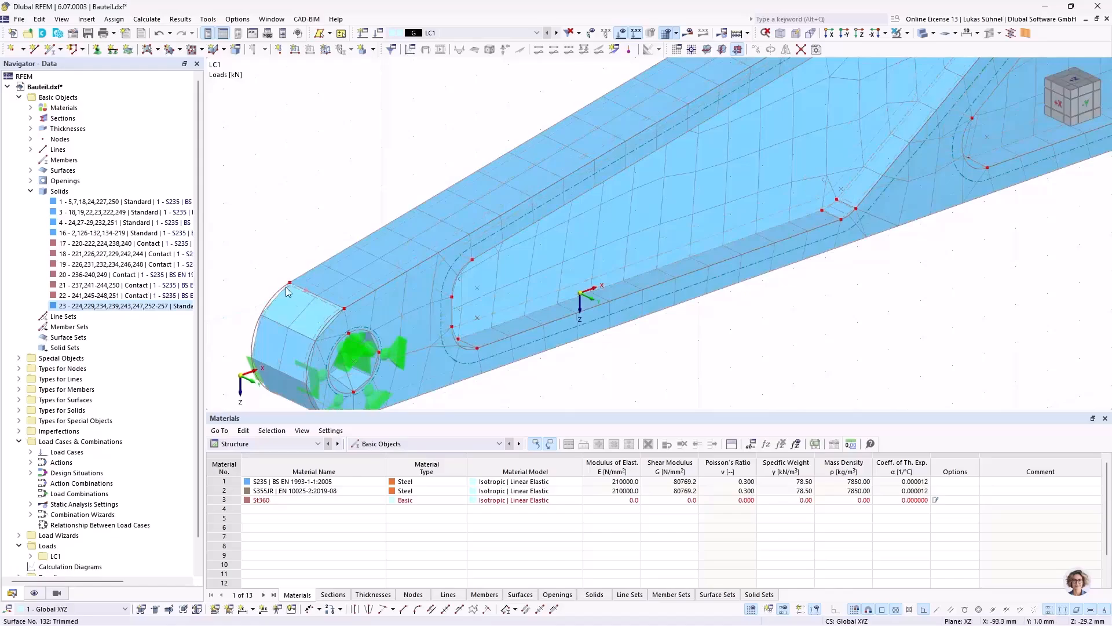
scroll(329, 307, down, 2)
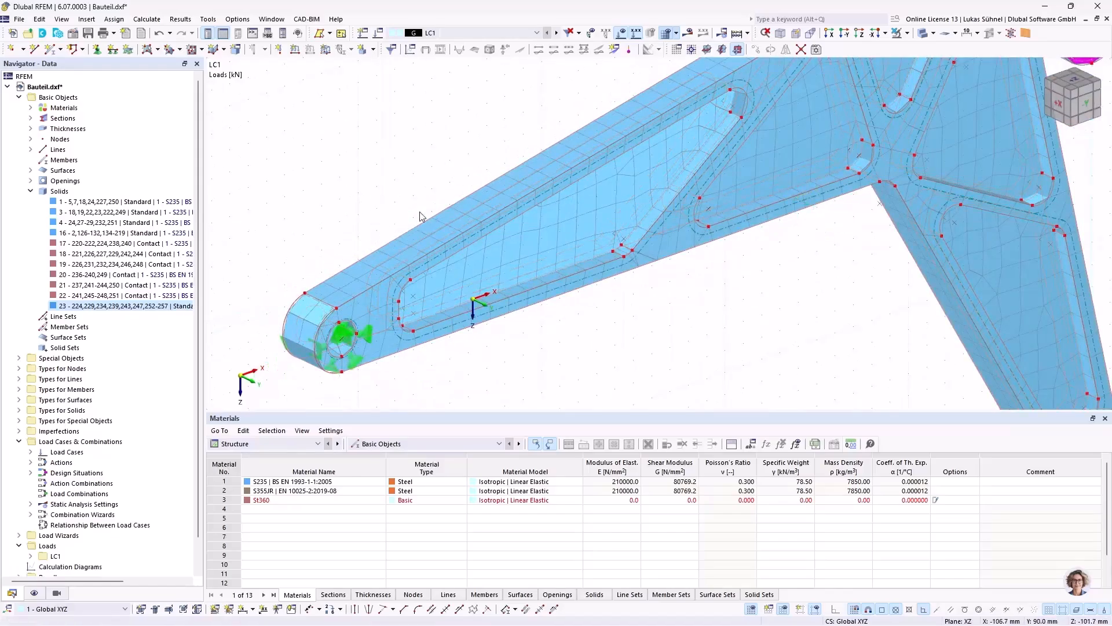
scroll(382, 199, down, 3)
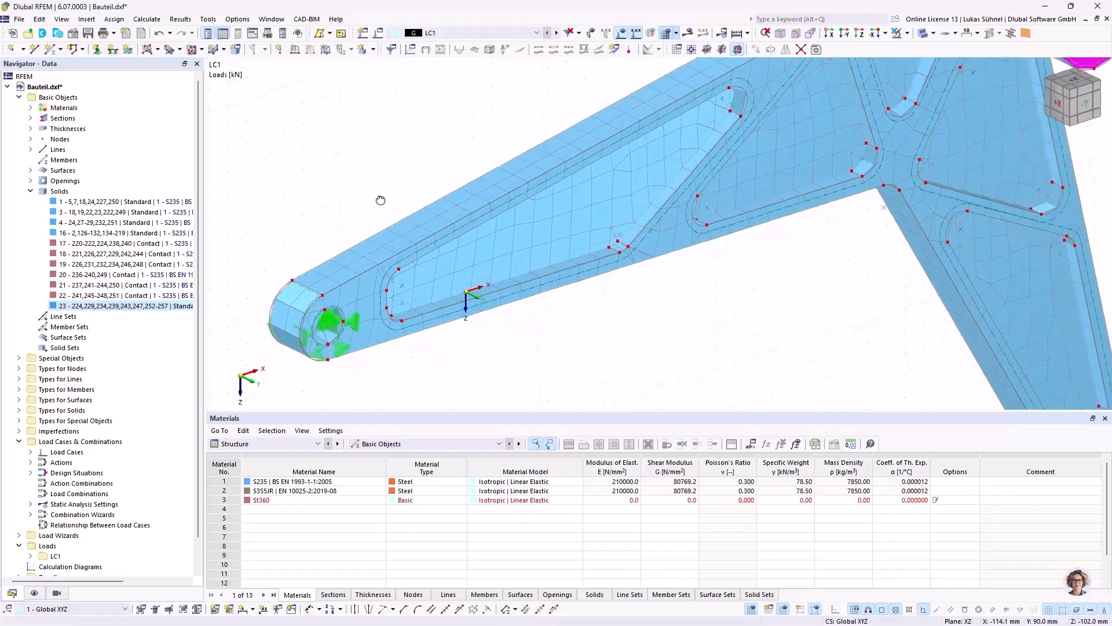
mouse_move(582, 323)
middle_down()
mouse_move(576, 340)
mouse_move(591, 335)
middle_up()
scroll(593, 335, down, 2)
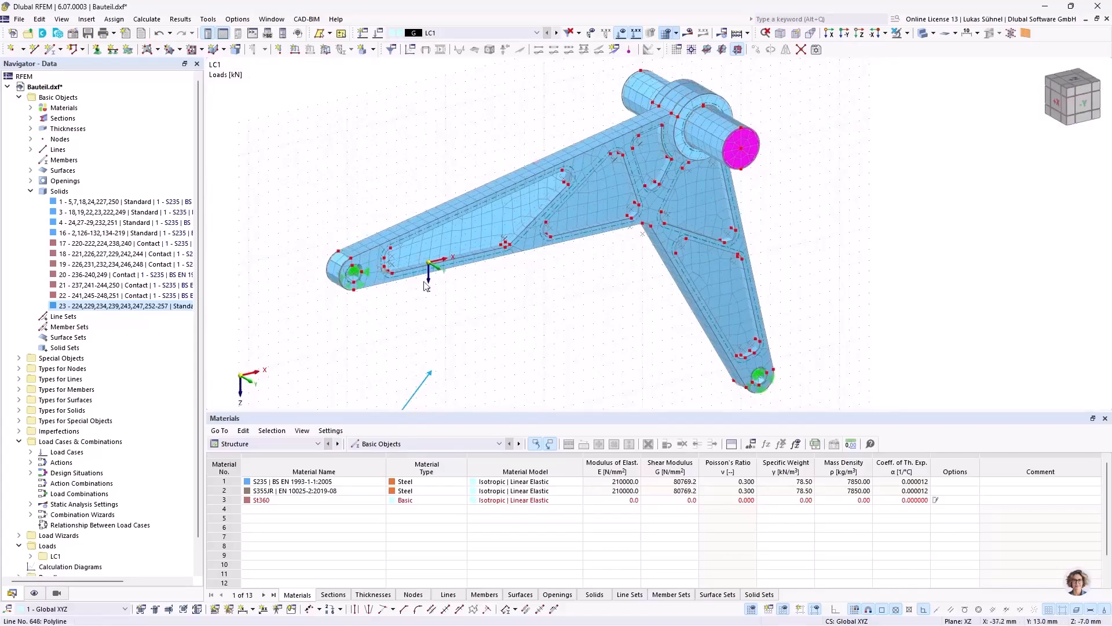
mouse_move(520, 313)
ctrl+middle_down()
mouse_move(461, 290)
mouse_move(504, 312)
ctrl+middle_up()
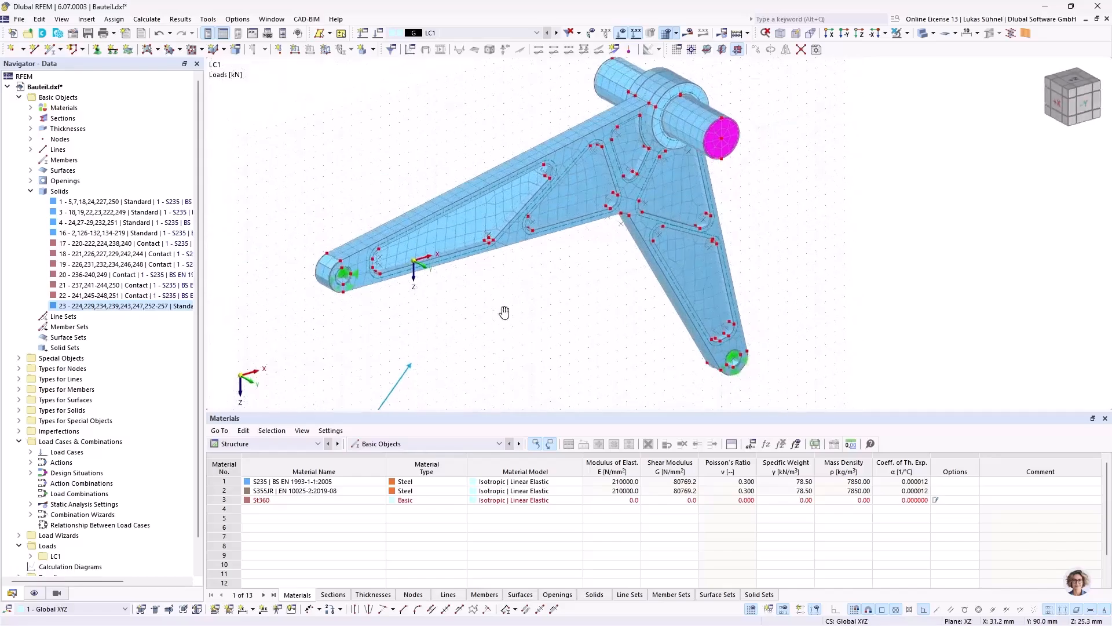
scroll(689, 75, up, 5)
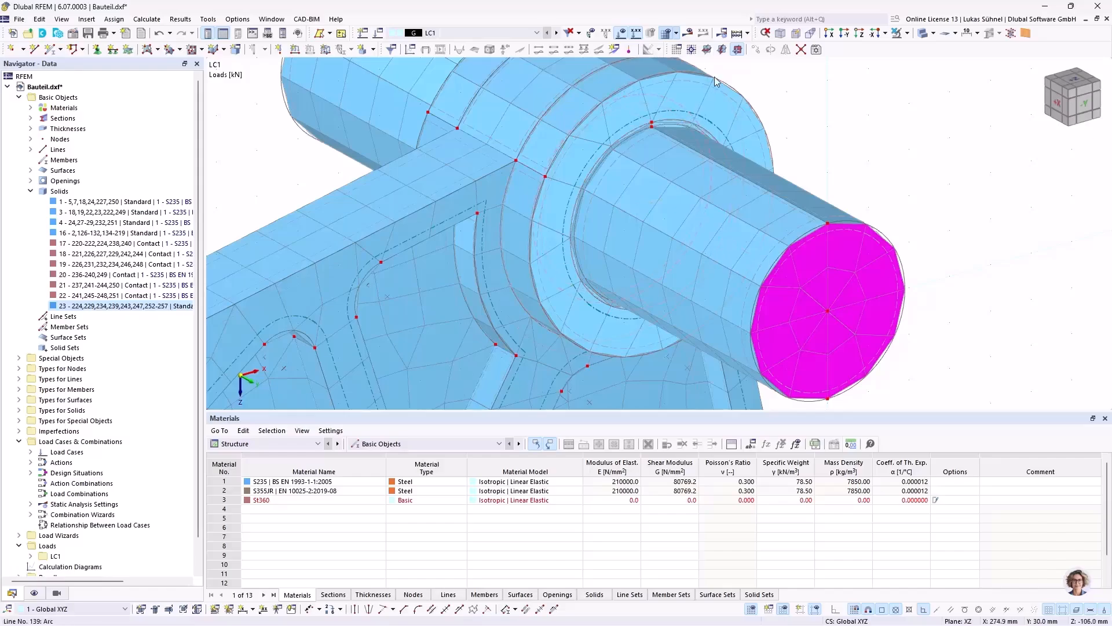
scroll(696, 113, down, 5)
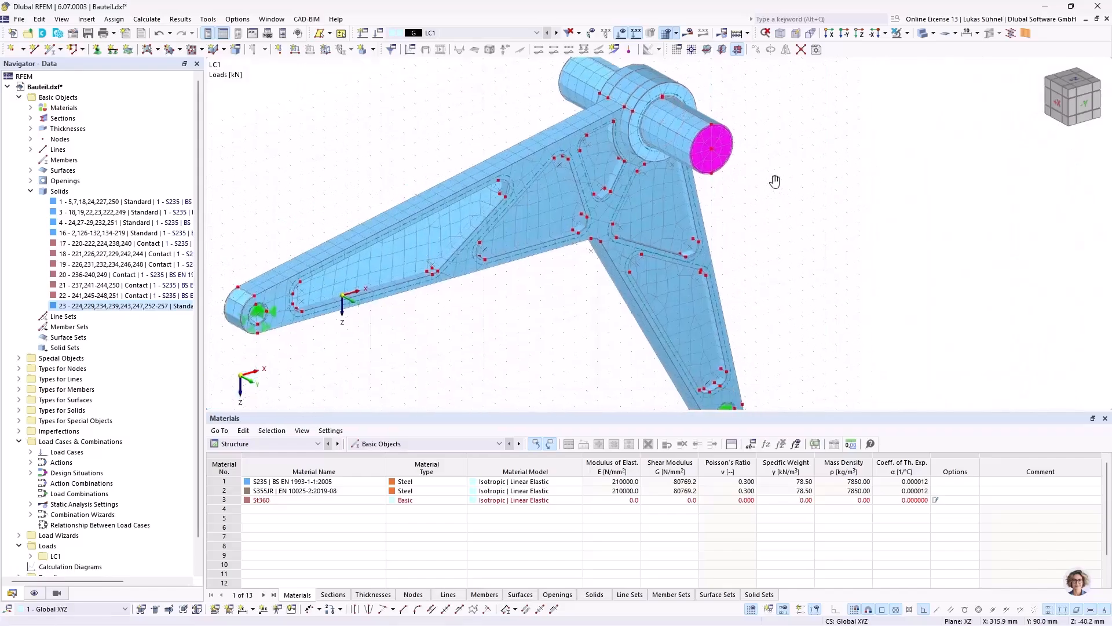
scroll(762, 172, down, 3)
scroll(616, 248, down, 3)
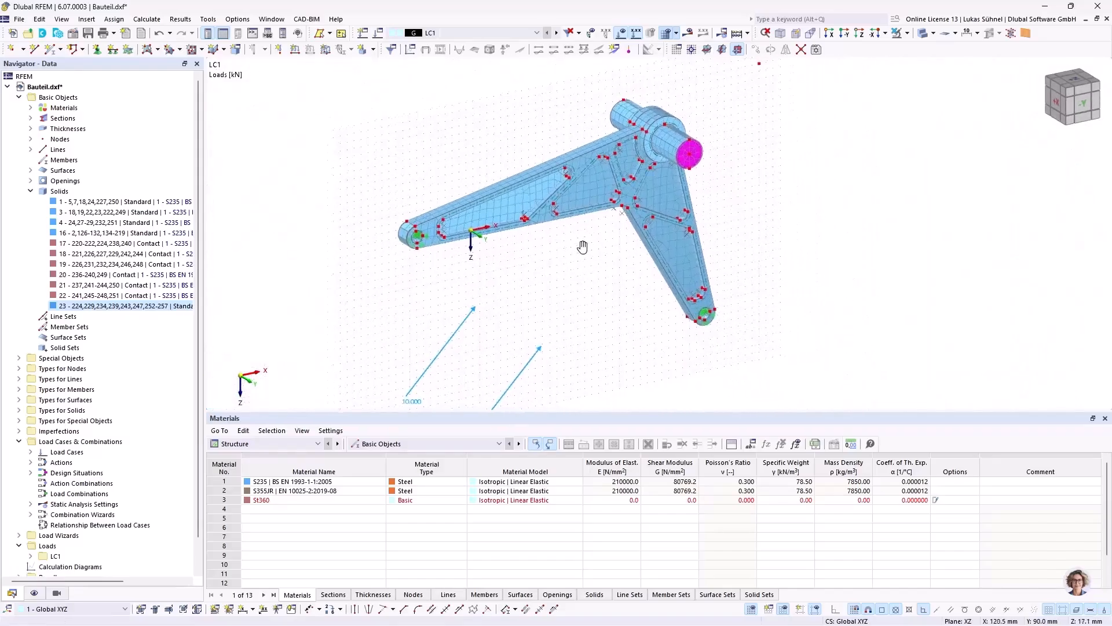
Step: Turn on the mesh quality display, expand its options and exclude surfaces from it
click(35, 592)
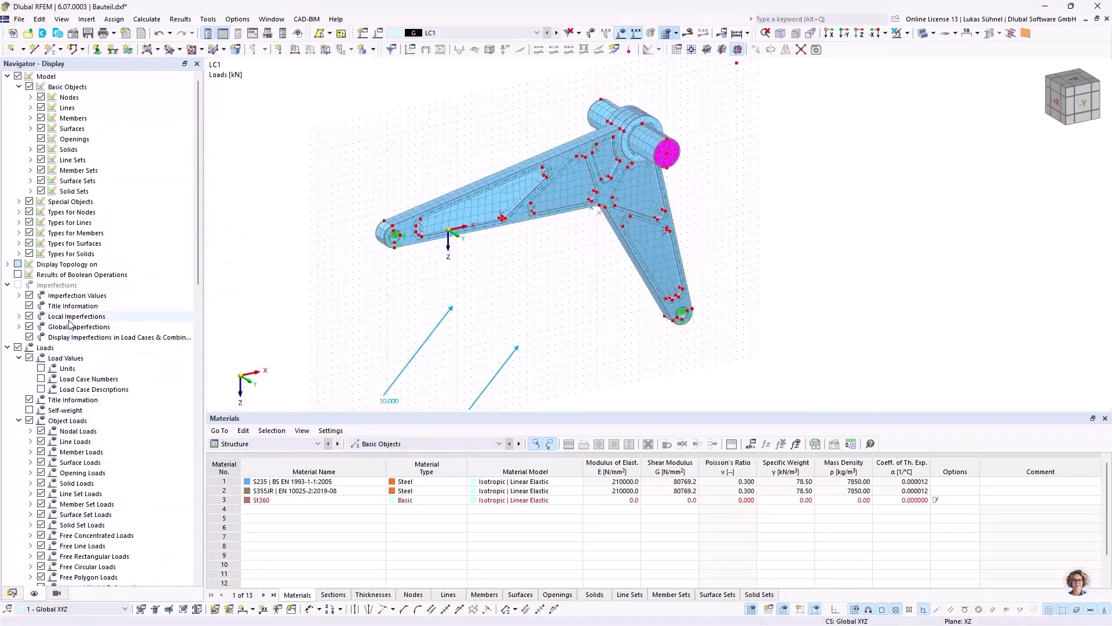
scroll(75, 322, down, 12)
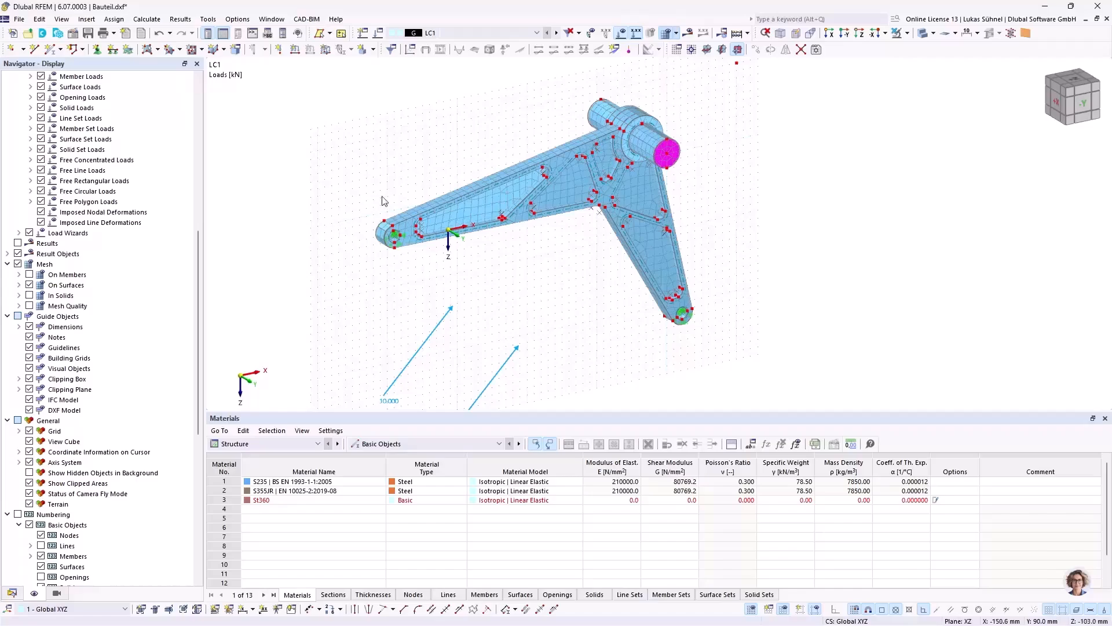
click(29, 307)
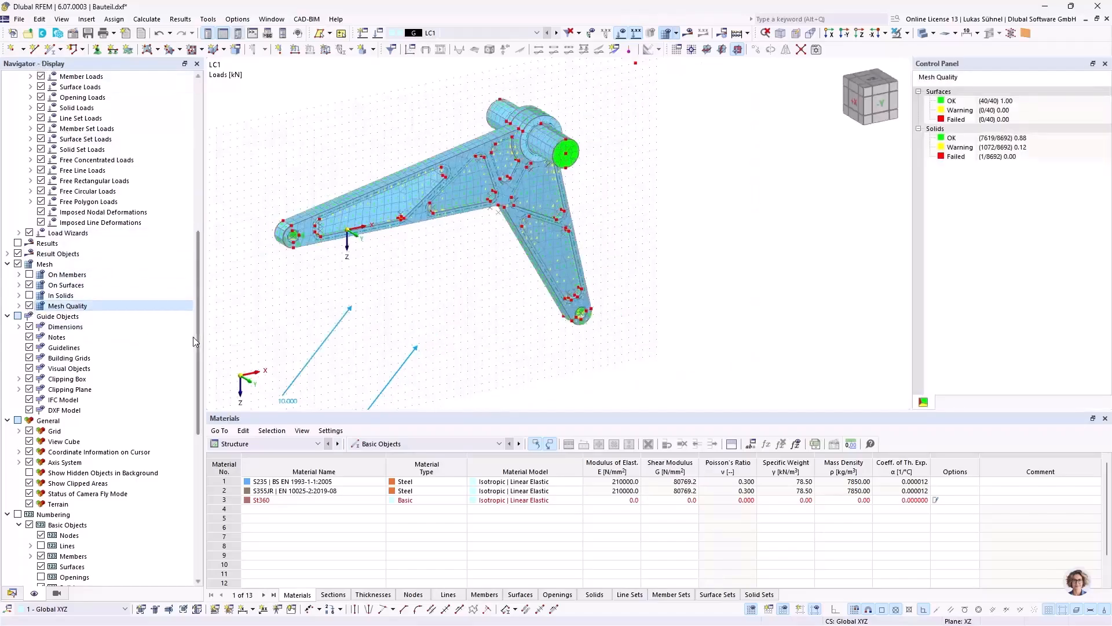
click(18, 306)
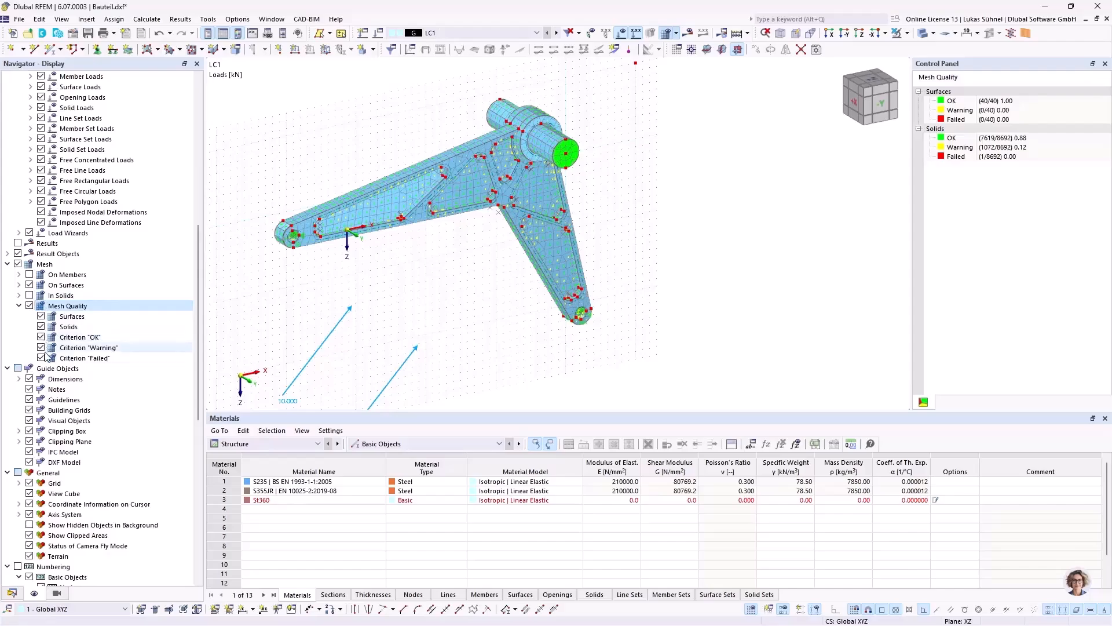
click(40, 316)
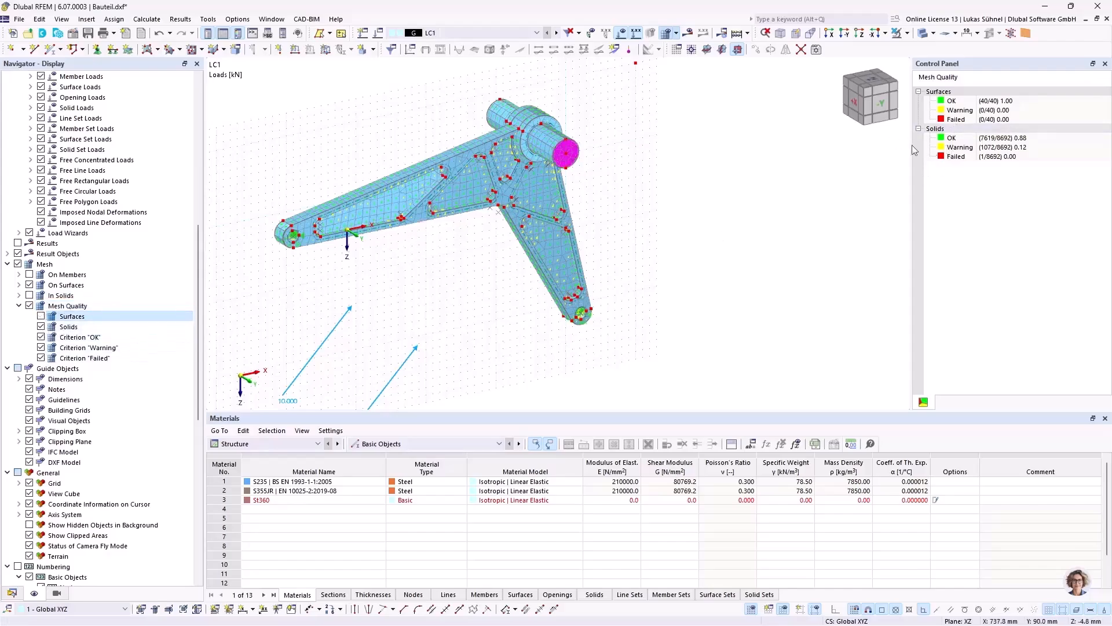
Step: Collapse the surface group in the mesh quality legend and review the OK, Warning and Failed entries for solids
scroll(477, 128, up, 3)
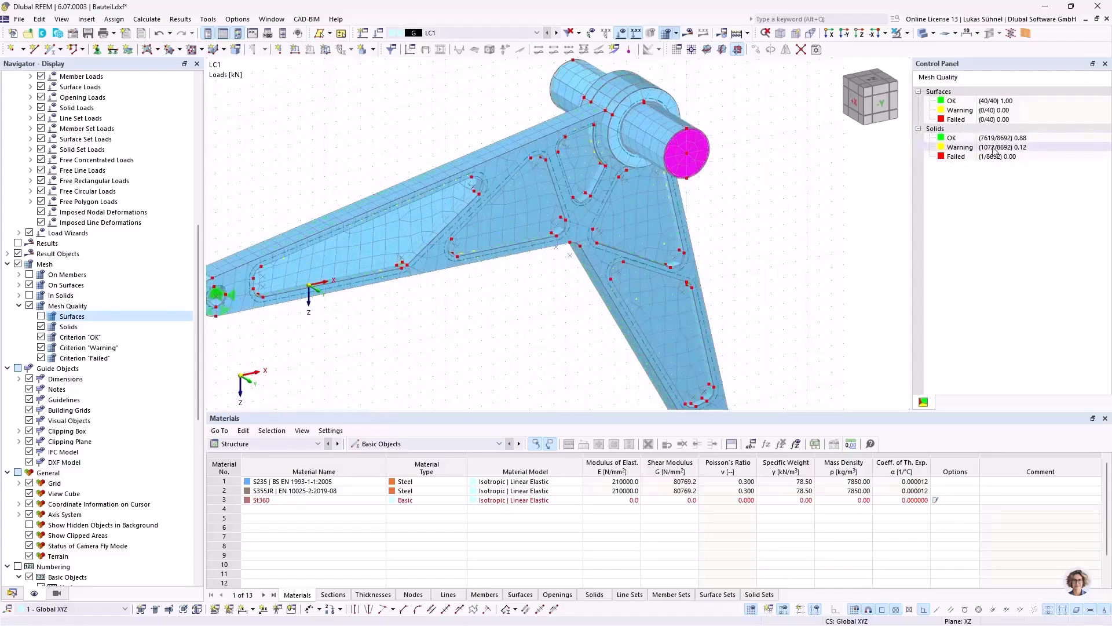
click(919, 92)
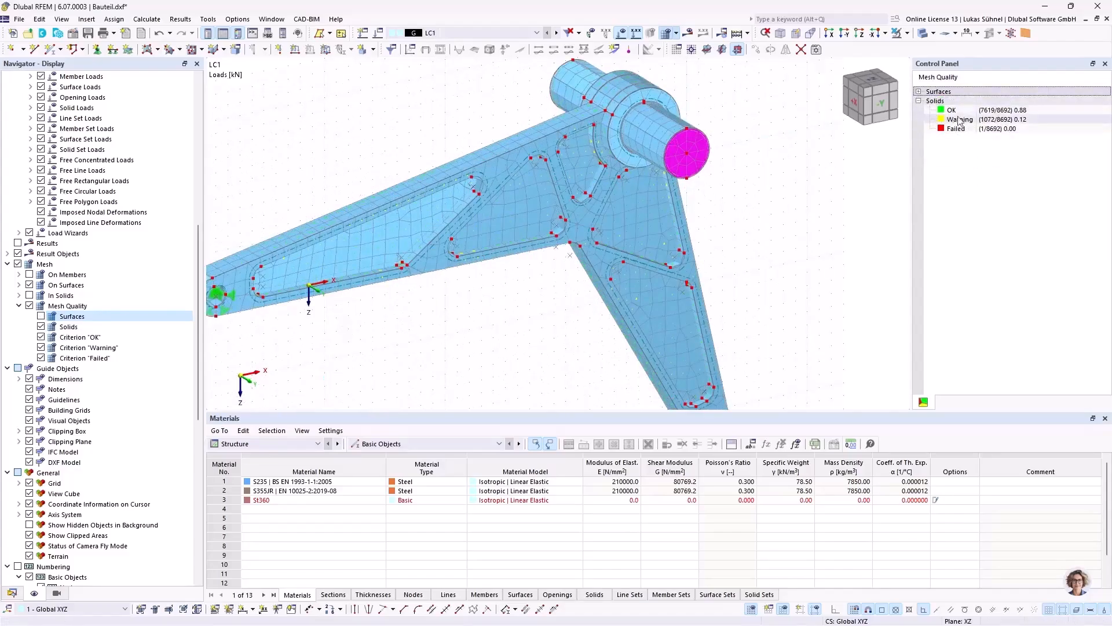
click(1011, 111)
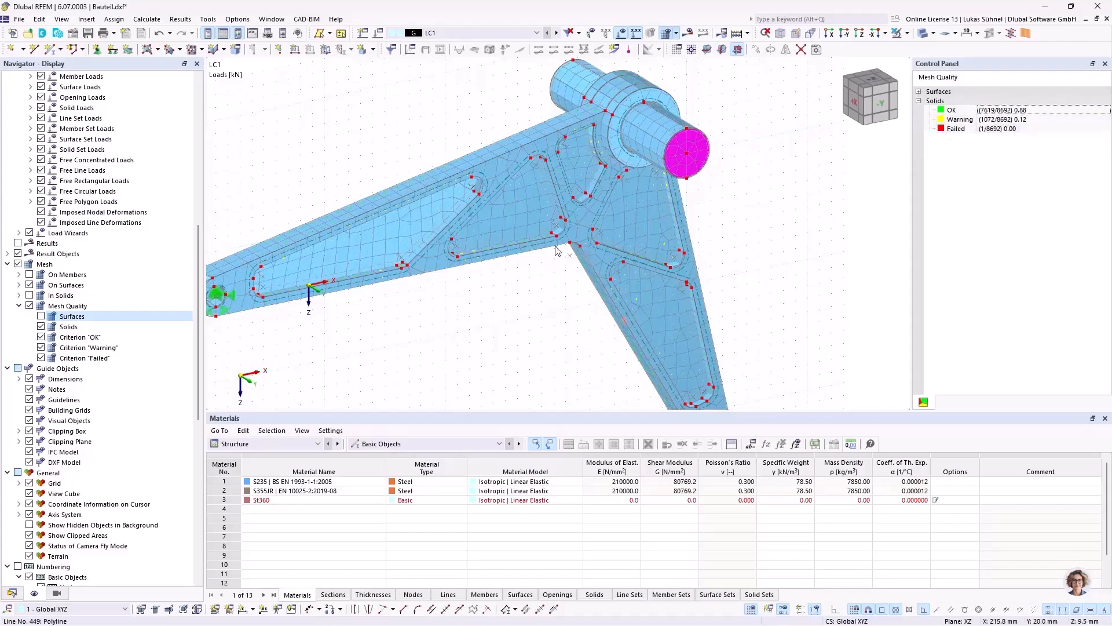
scroll(536, 284, down, 3)
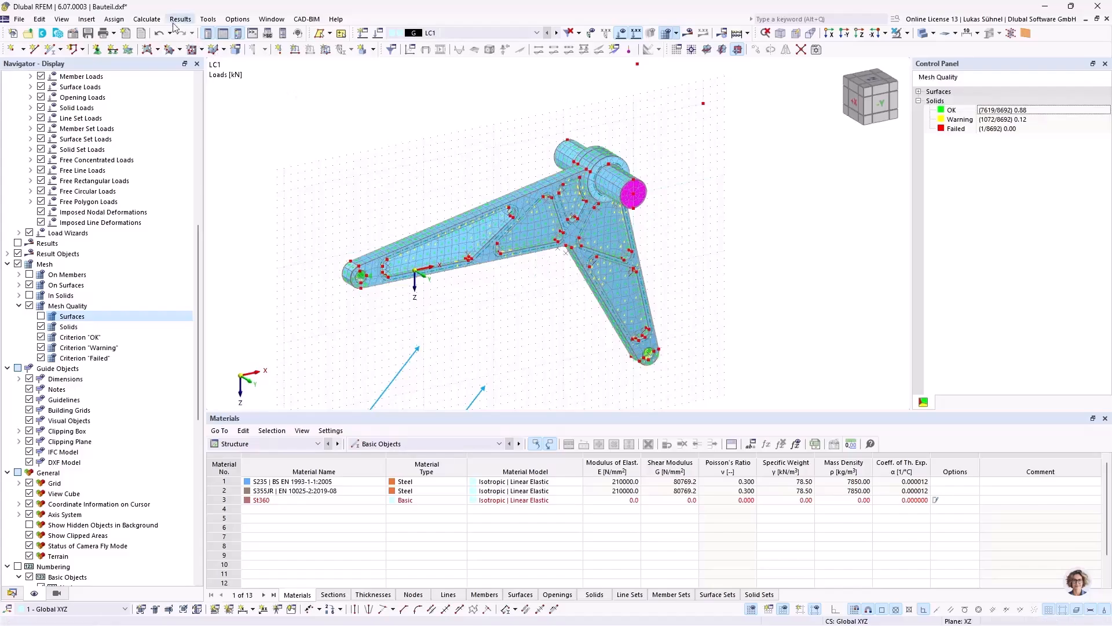
Step: Review the quality criteria for solids in the mesh settings
click(147, 19)
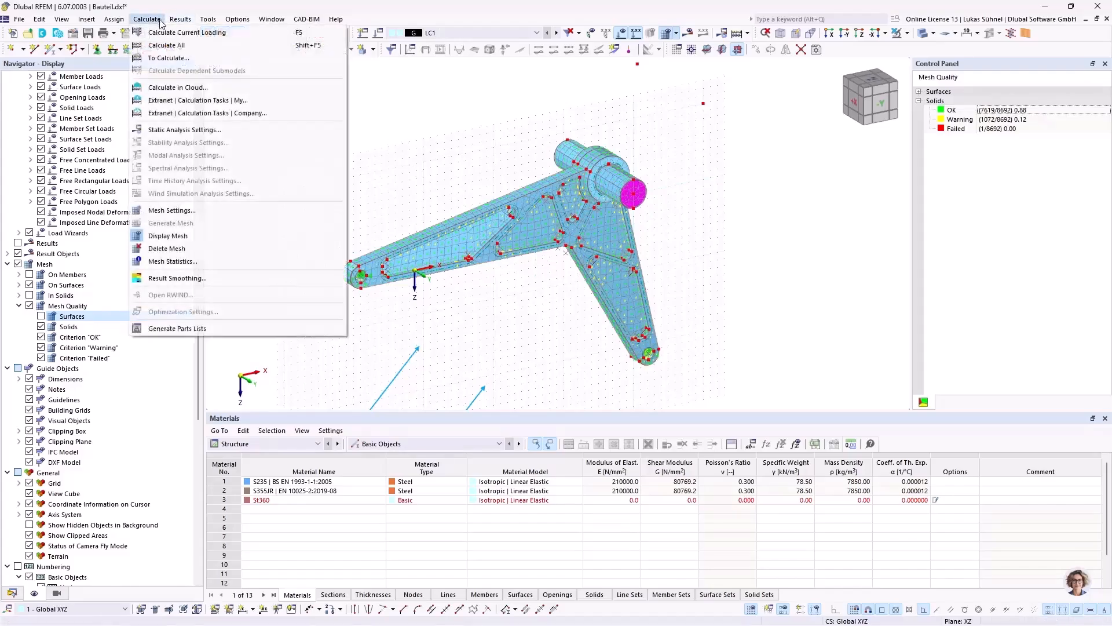
click(202, 212)
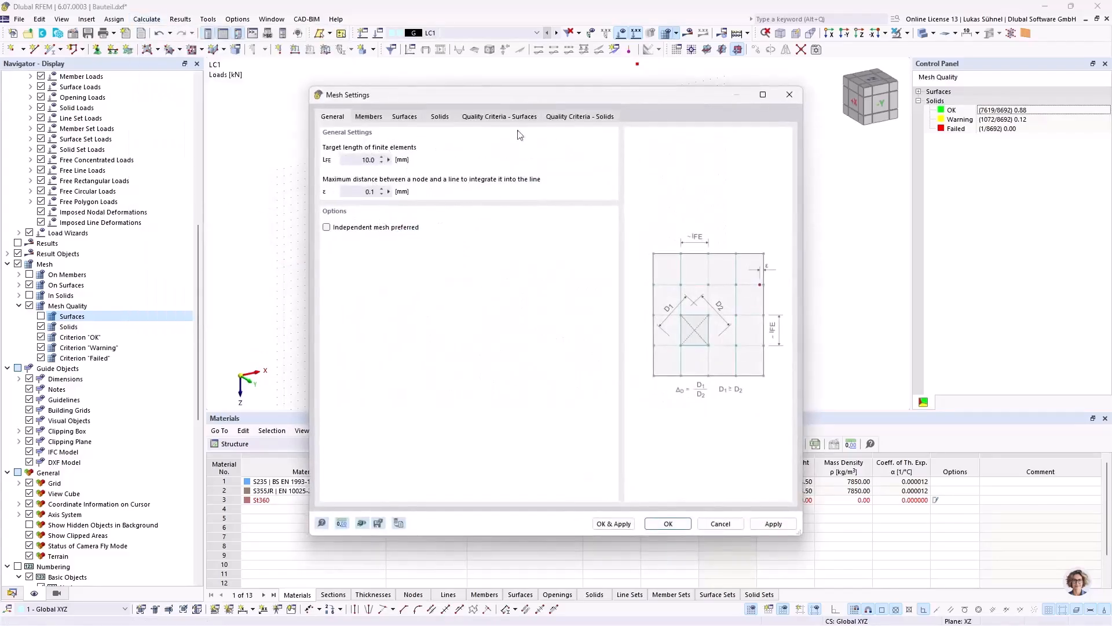
click(560, 118)
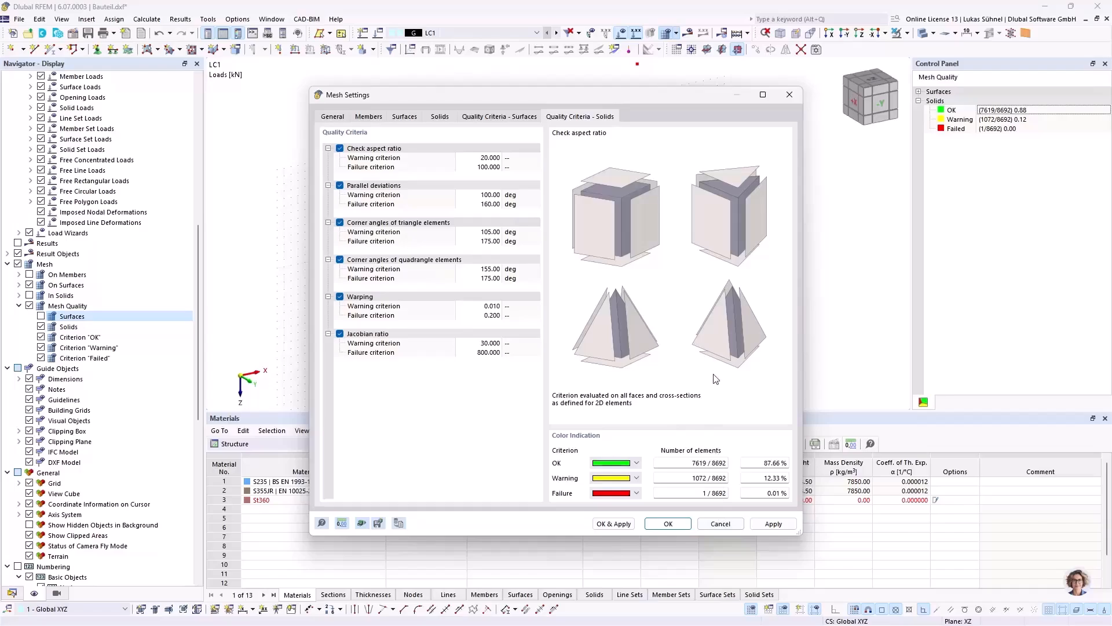
Step: Set the target length of finite elements to 4 mm in the mesh settings and regenerate the mesh
click(722, 527)
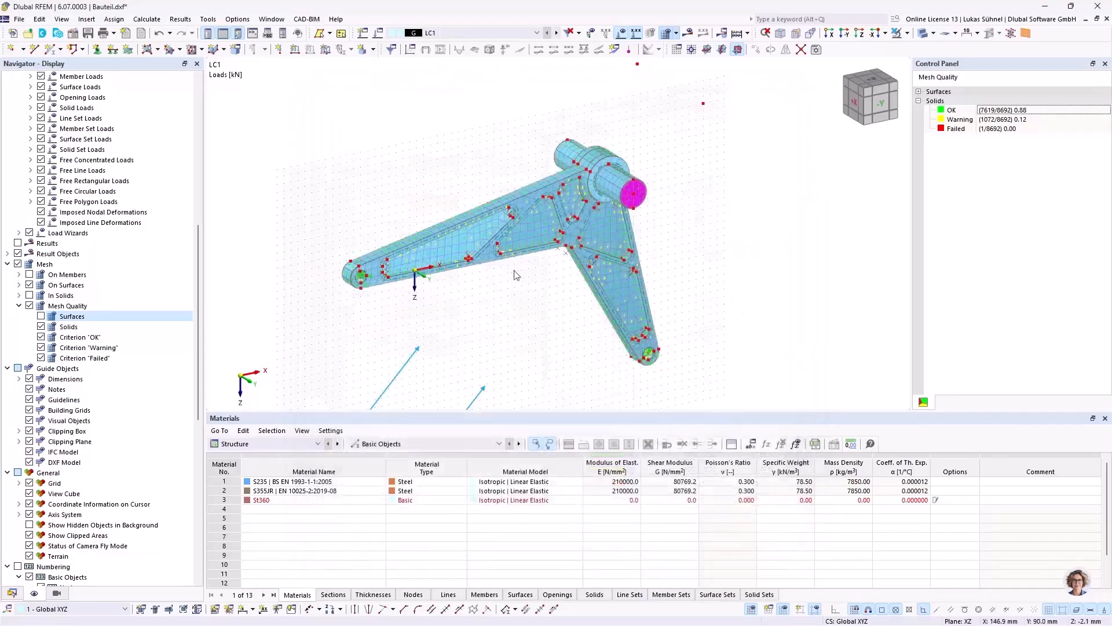
scroll(510, 284, up, 1)
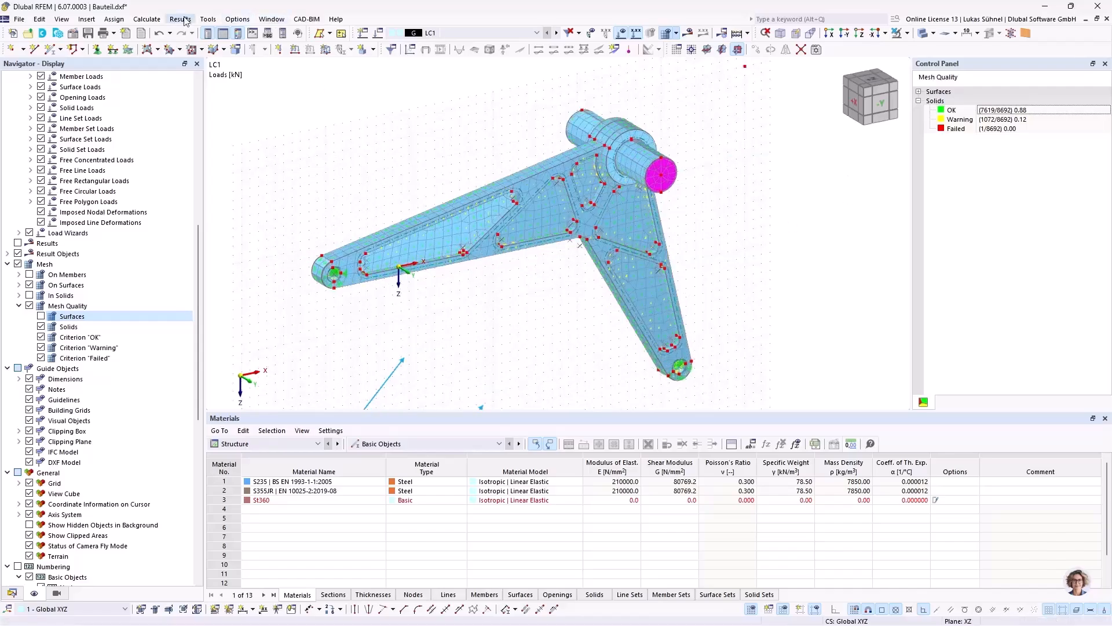
click(146, 19)
click(197, 213)
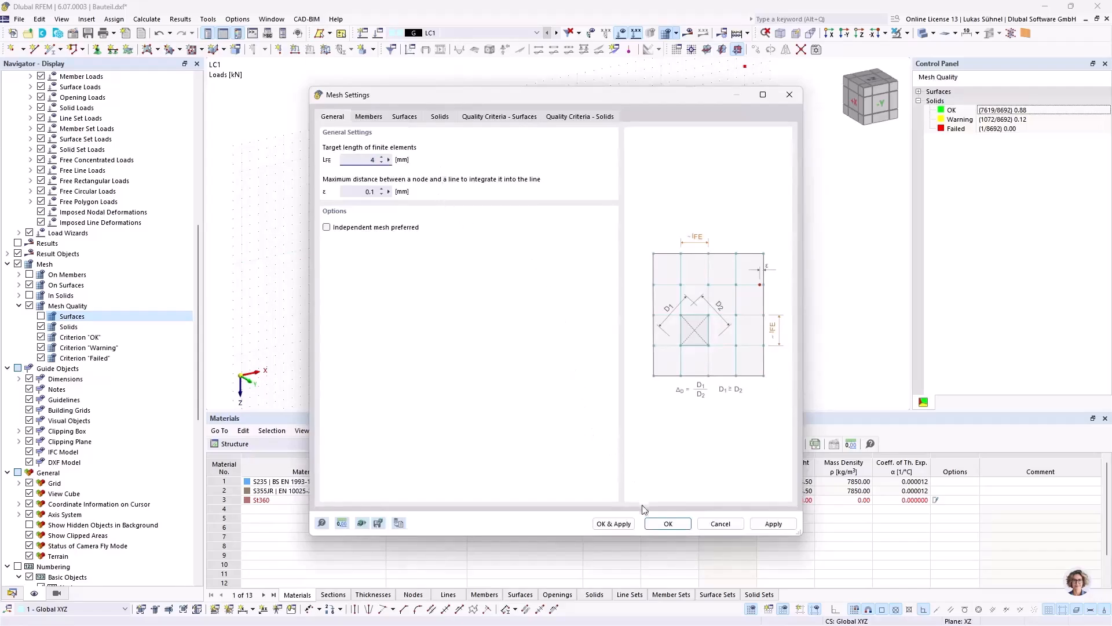
click(614, 523)
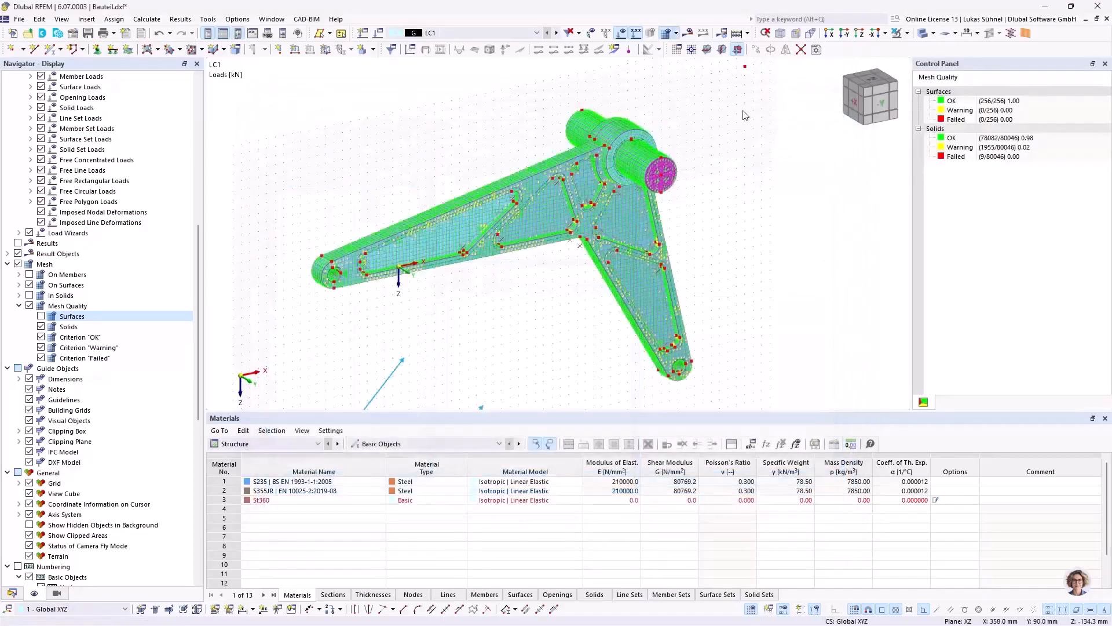
Step: Collapse the surface group in the mesh quality legend and inspect the solids' mesh quality along the arms, pockets and hub
click(919, 92)
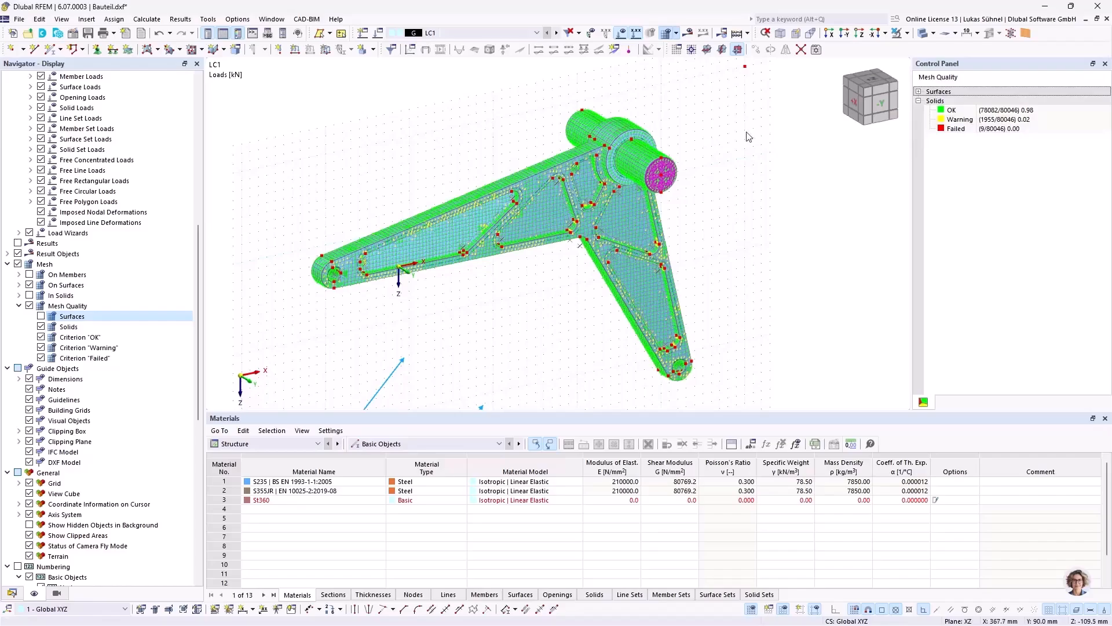
scroll(611, 153, up, 3)
middle_drag(368, 174, 540, 144)
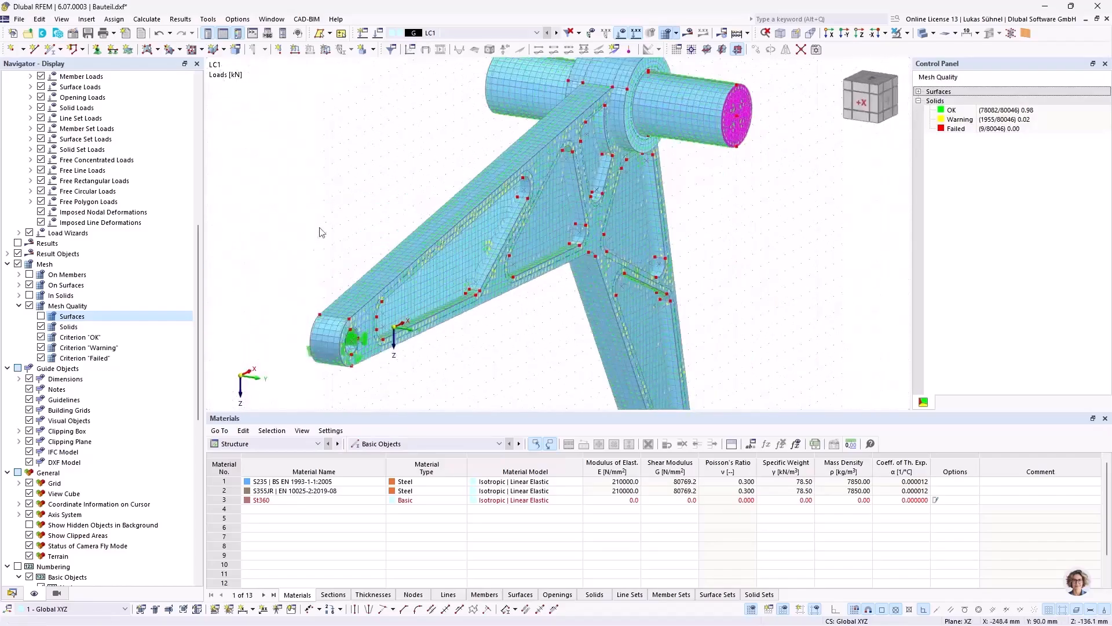
scroll(311, 344, up, 4)
scroll(384, 154, down, 2)
middle_drag(387, 152, 372, 173)
scroll(406, 185, down, 4)
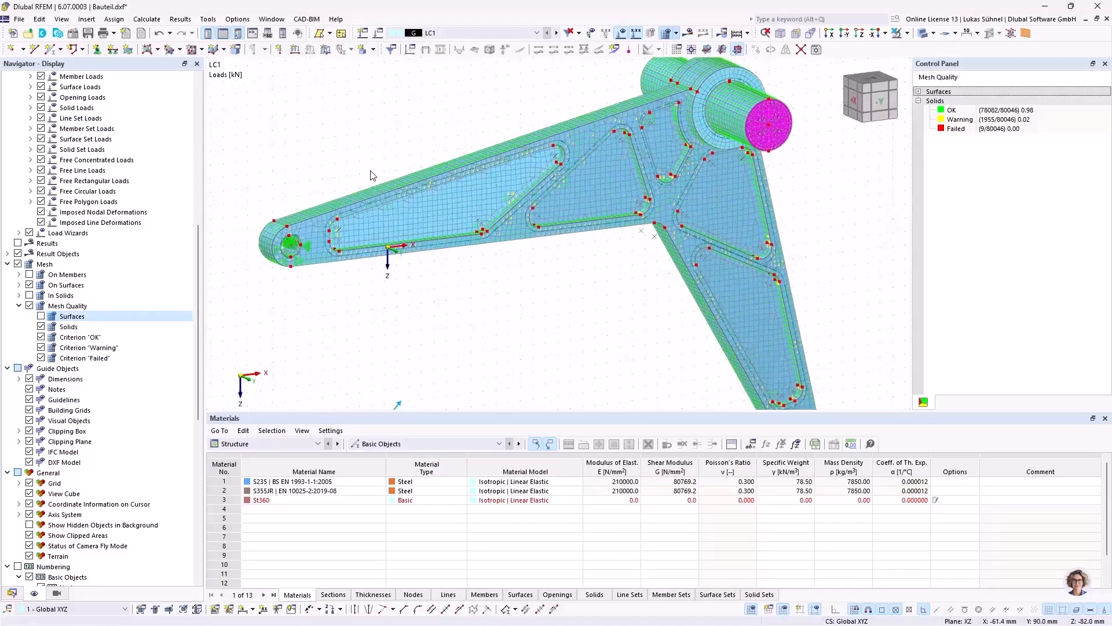
Step: Turn off the mesh quality display and inspect the plain mesh around the hub and pin
click(30, 306)
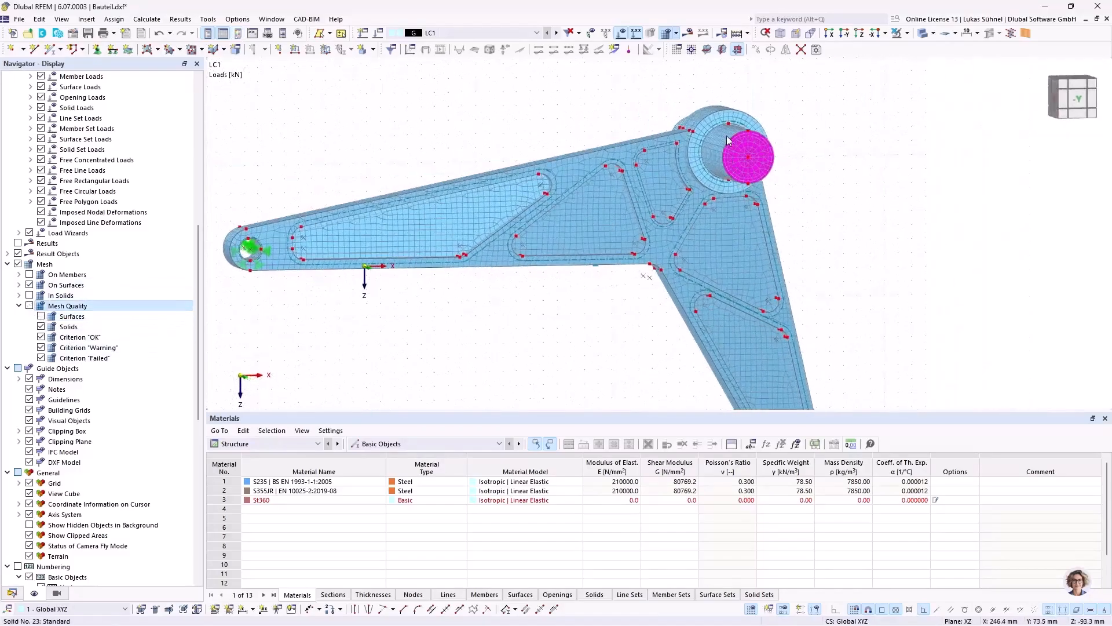
scroll(729, 140, up, 6)
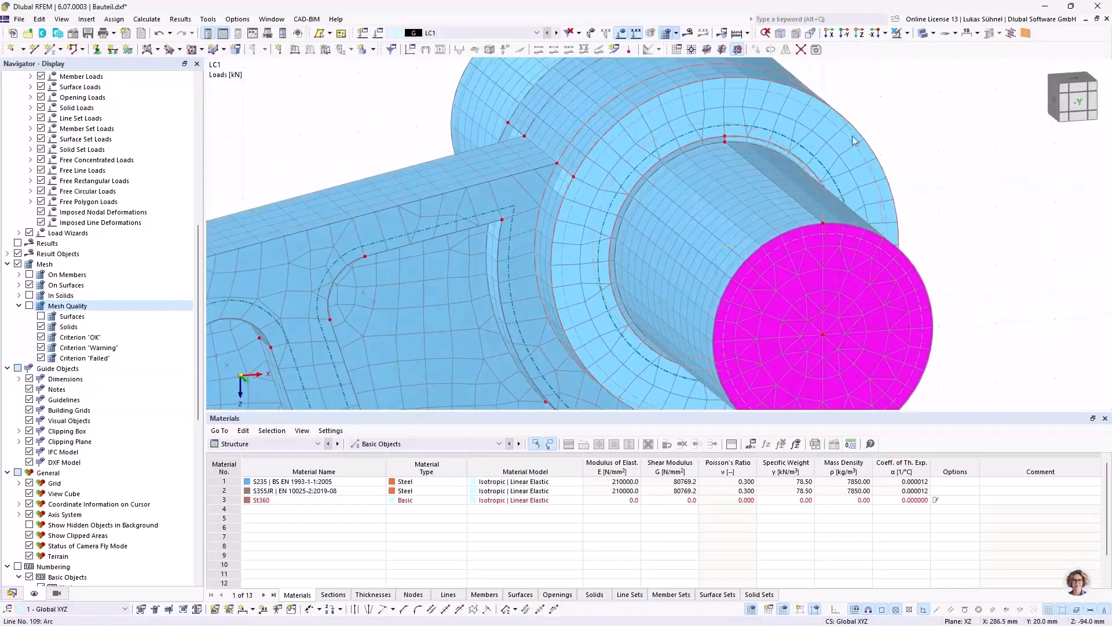
scroll(630, 226, down, 4)
mouse_move(401, 125)
ctrl+middle_down()
mouse_move(388, 115)
mouse_move(397, 121)
ctrl+middle_up()
Step: Review the global target element length in the general mesh settings
click(146, 19)
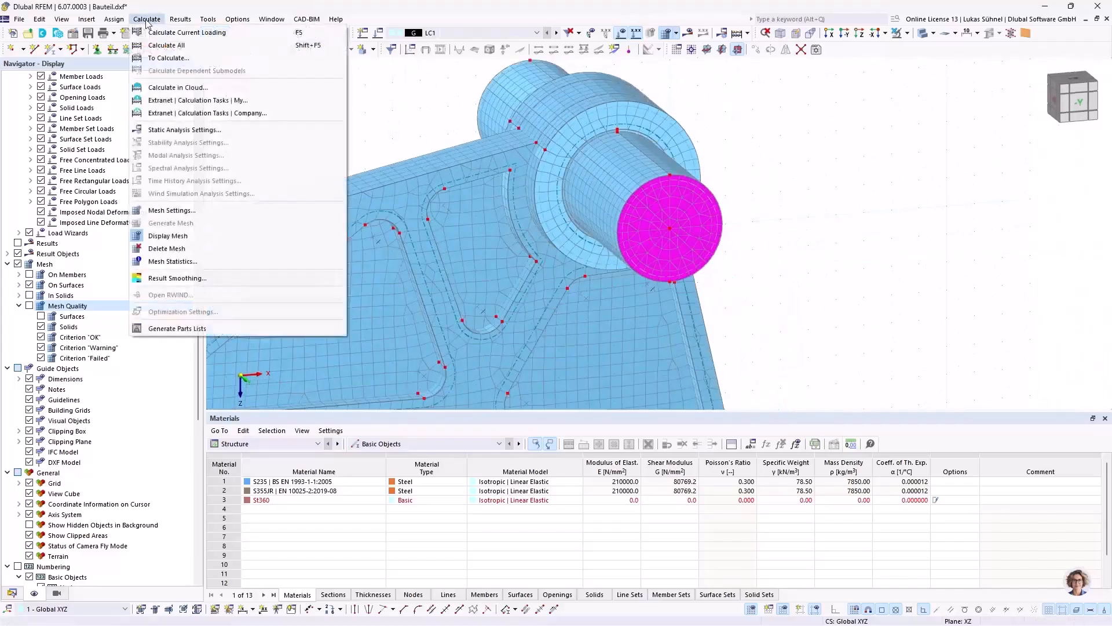
click(281, 210)
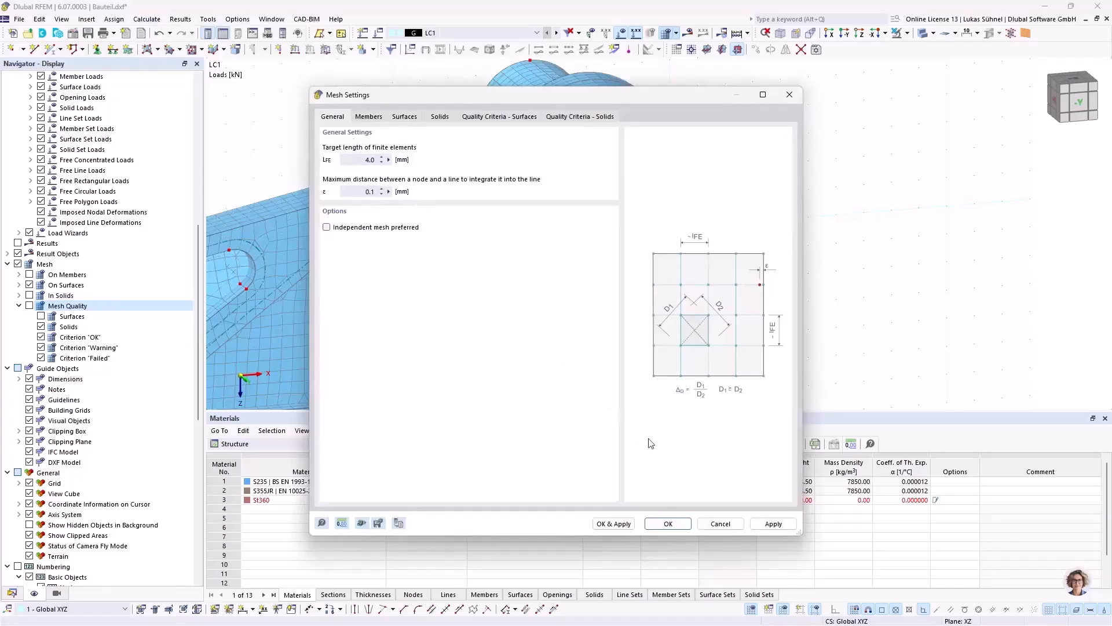
click(721, 524)
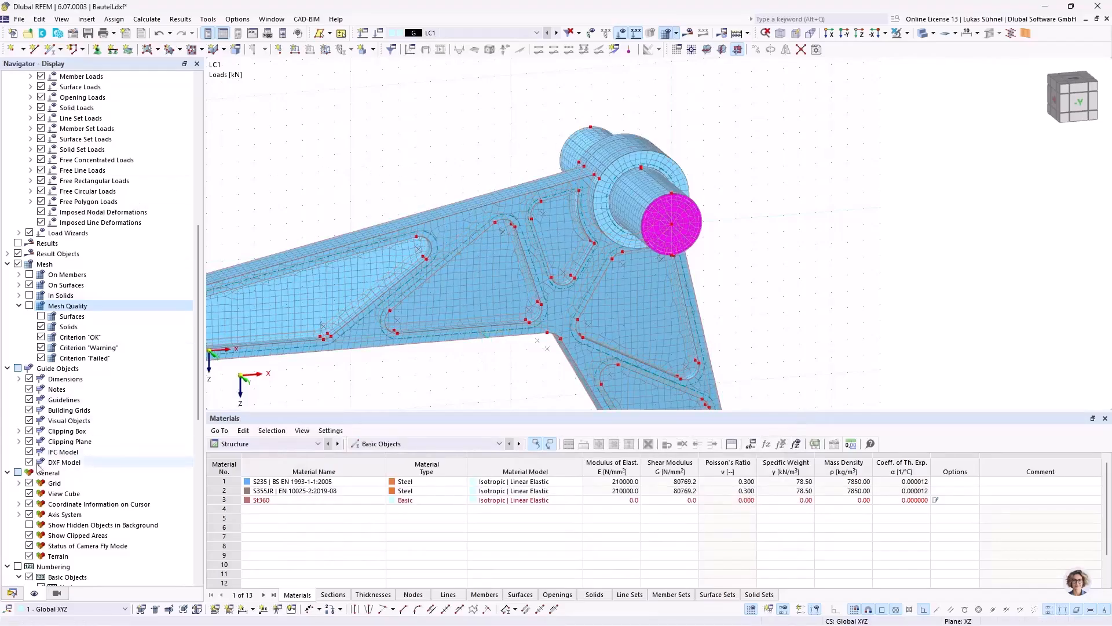
Step: Assign a new solid mesh refinement with a target FE length of 2 mm to solids 1, 3 and 4 at the hub
click(12, 591)
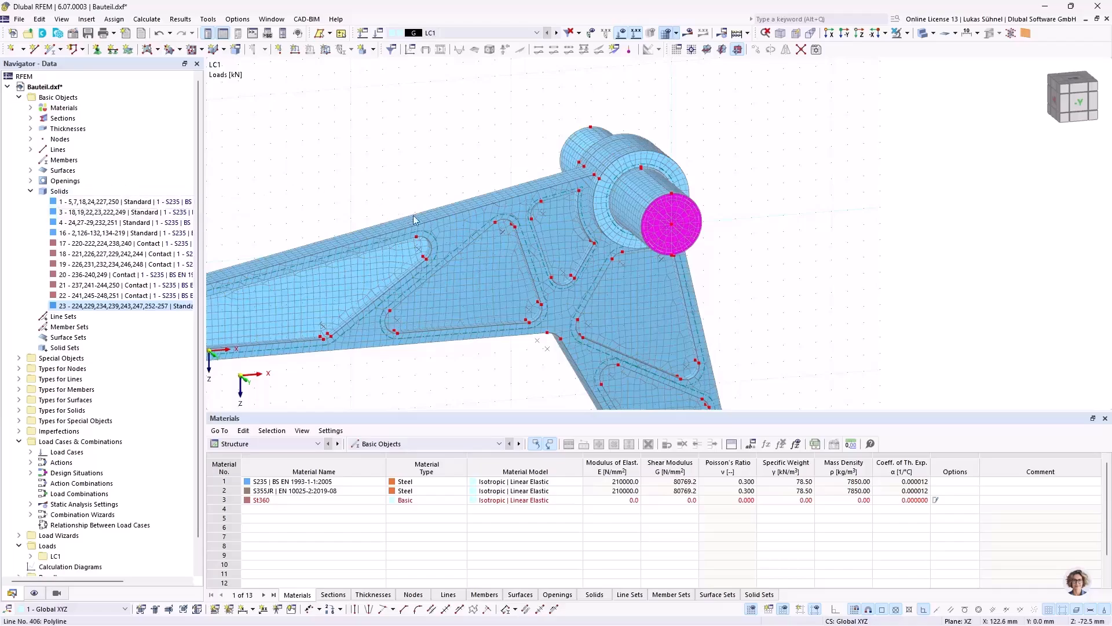
mouse_move(418, 241)
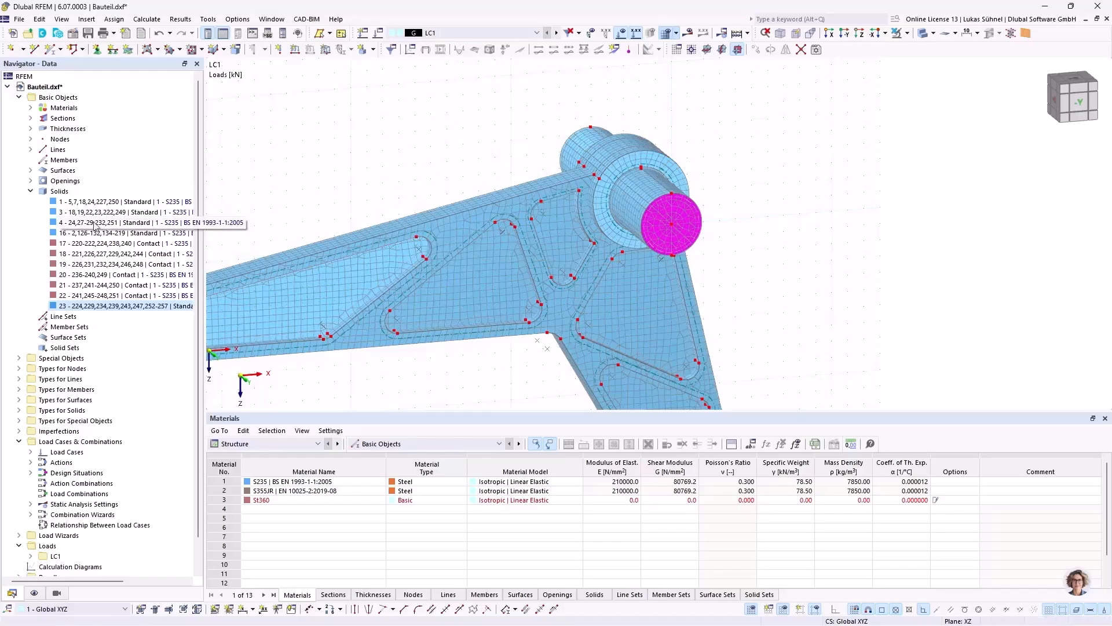
click(87, 202)
ctrl+click(83, 214)
ctrl+click(78, 224)
ctrl+middle_drag(377, 138, 397, 163)
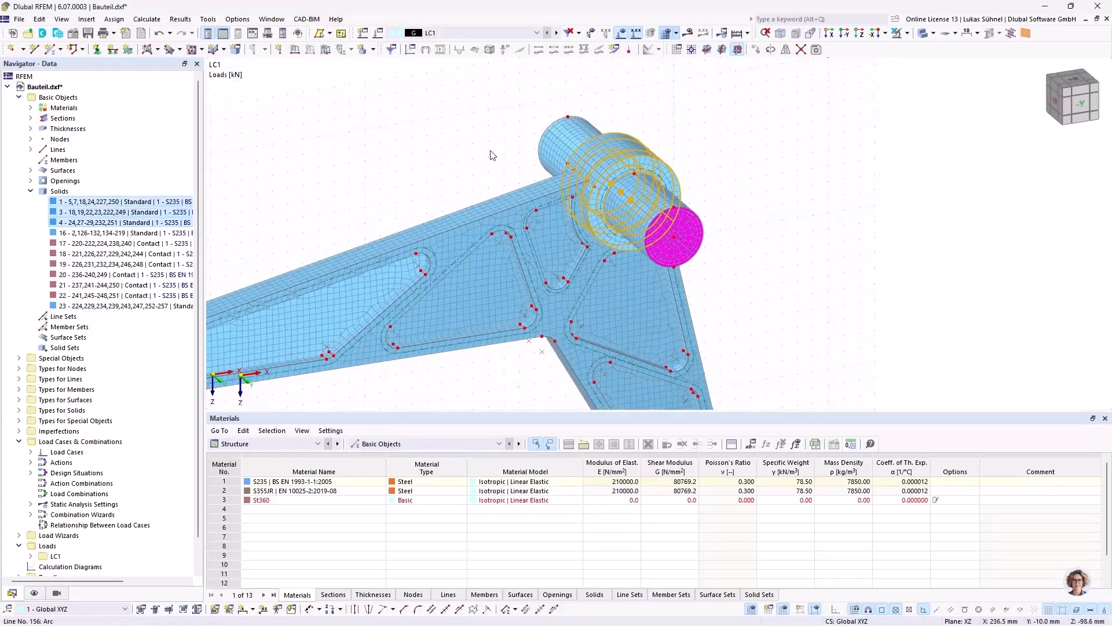
right_click(89, 200)
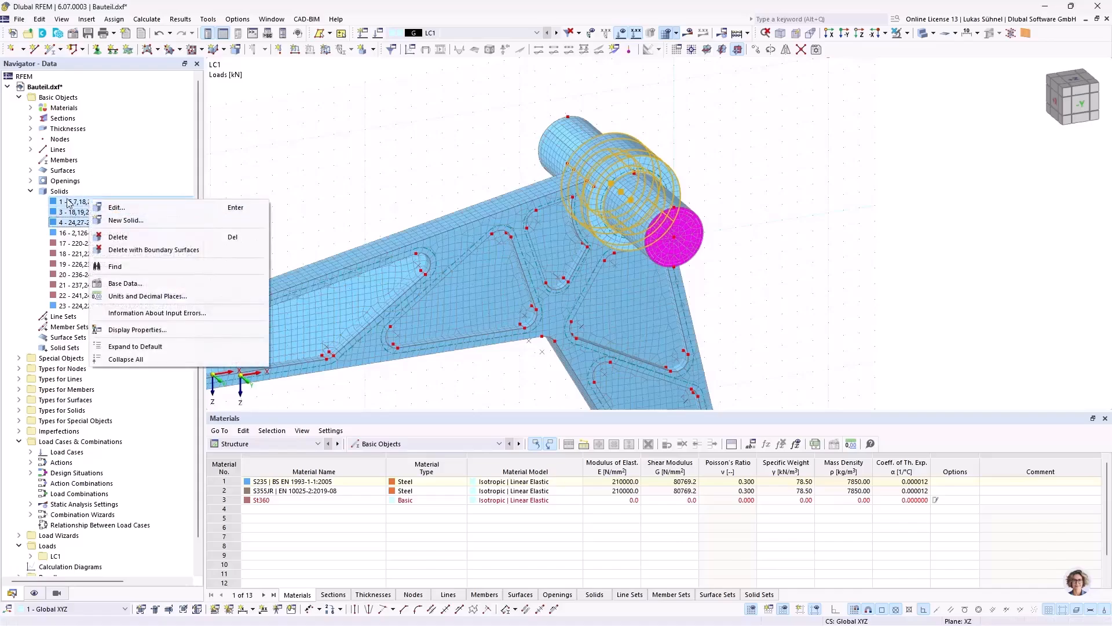
click(122, 208)
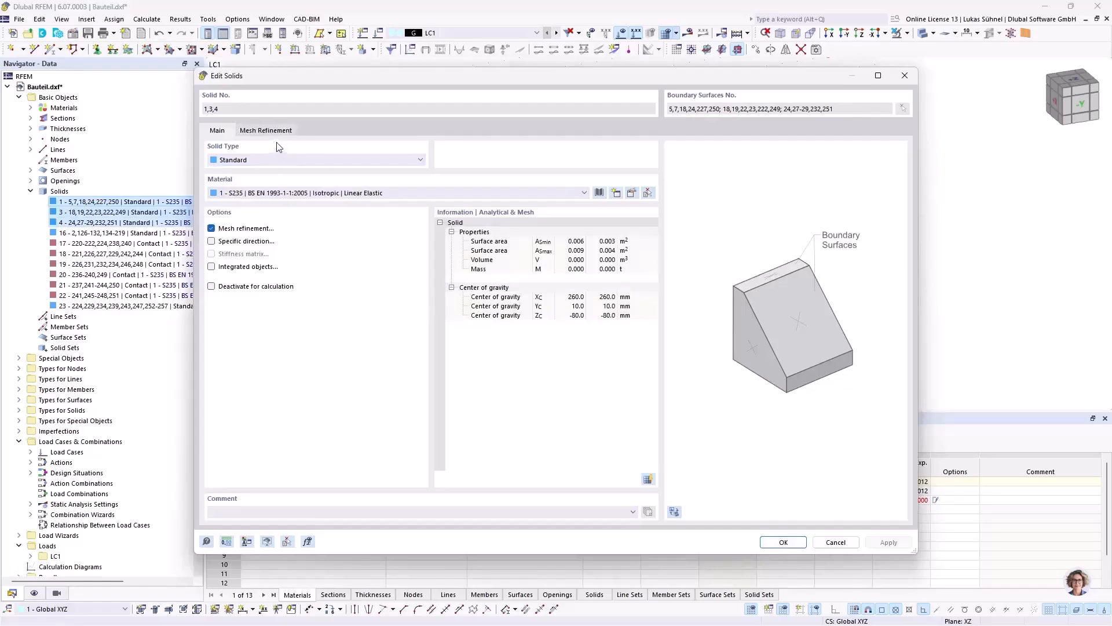
click(273, 133)
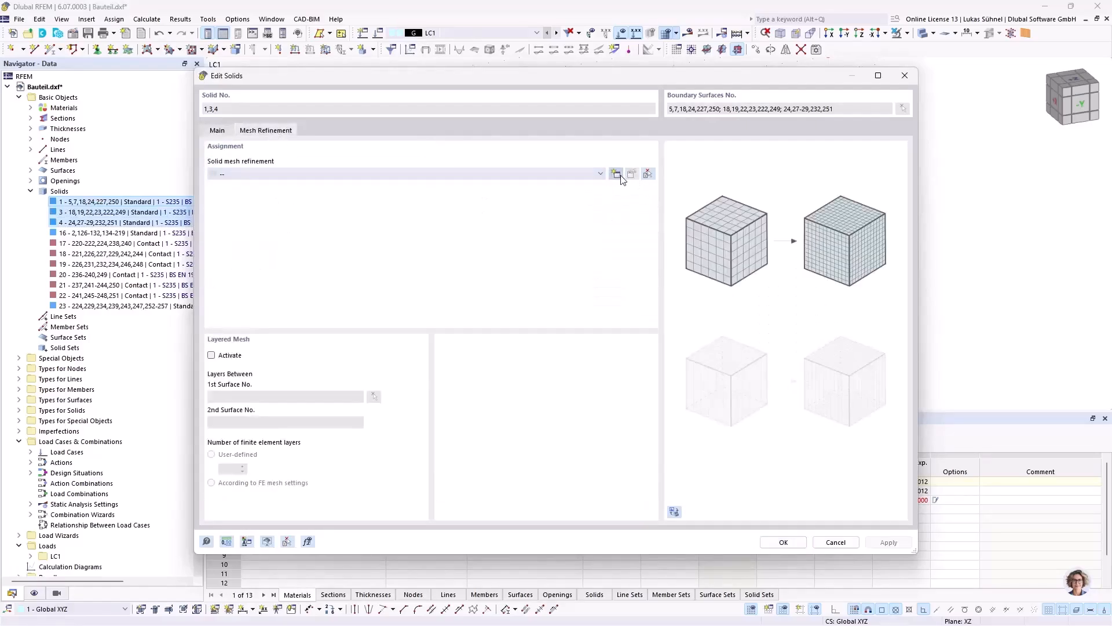
click(616, 174)
click(410, 220)
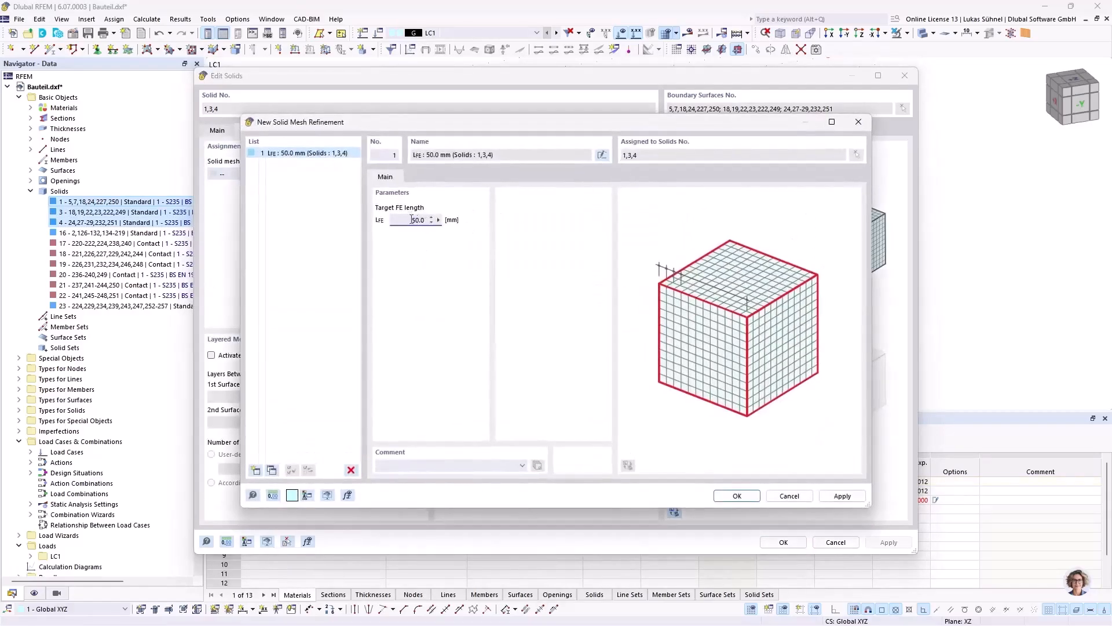
text(2)
click(736, 496)
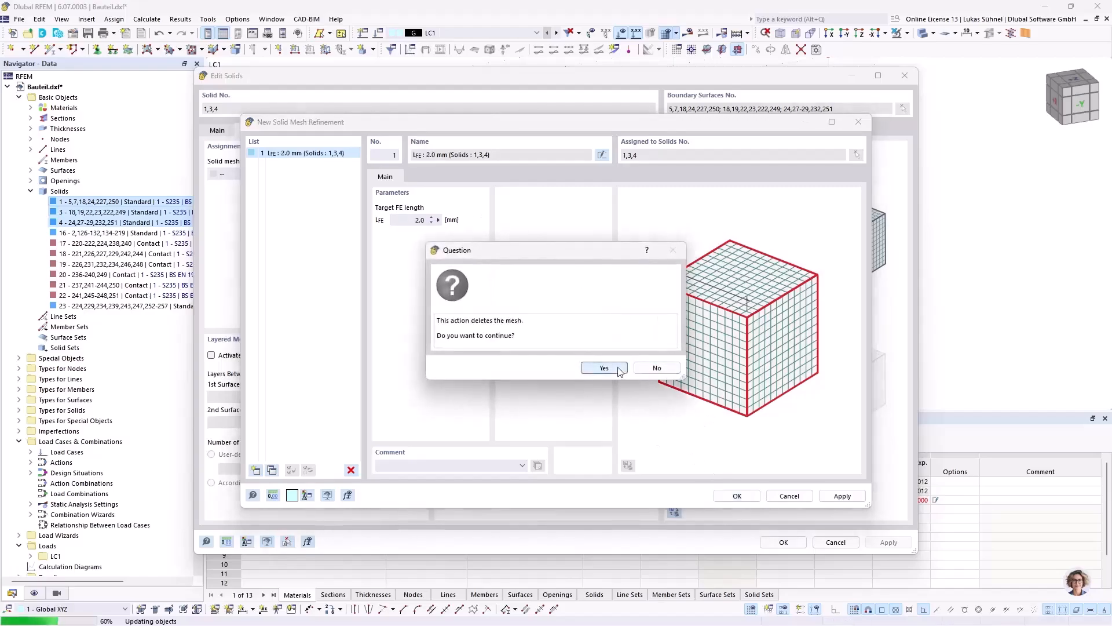
click(605, 367)
click(782, 543)
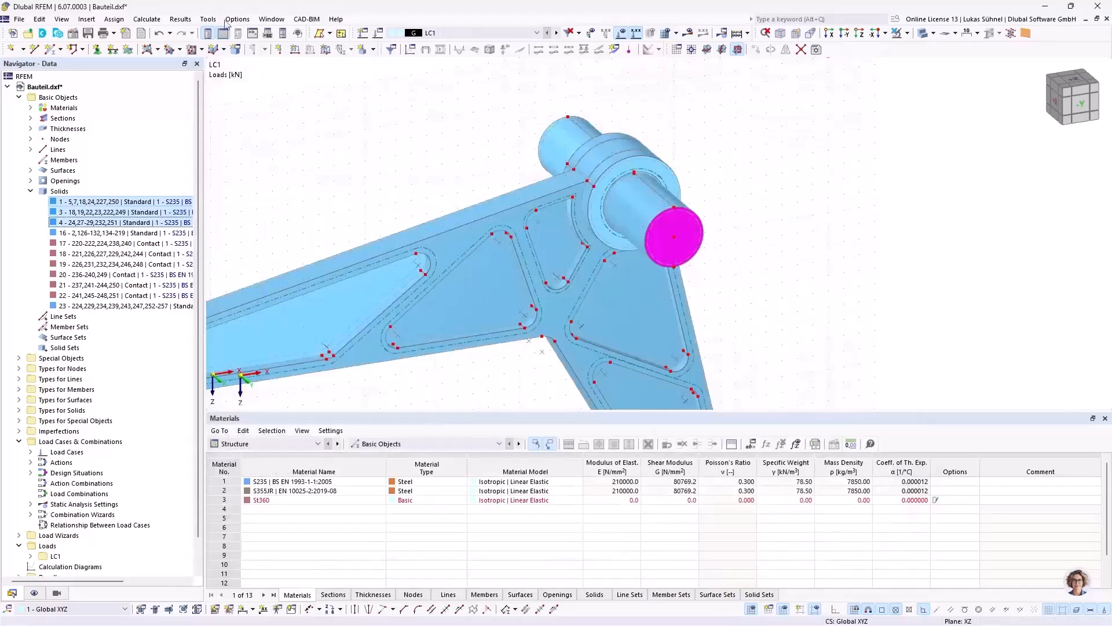
Step: Regenerate the mesh with the local refinement and inspect it around the hub and across the whole part
click(146, 20)
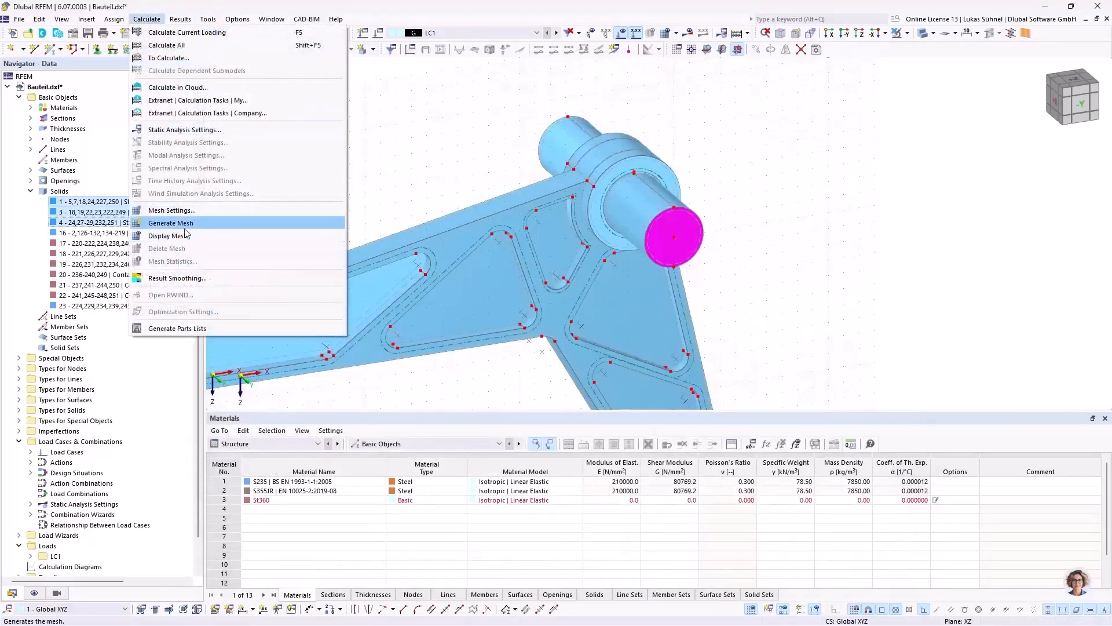
click(168, 223)
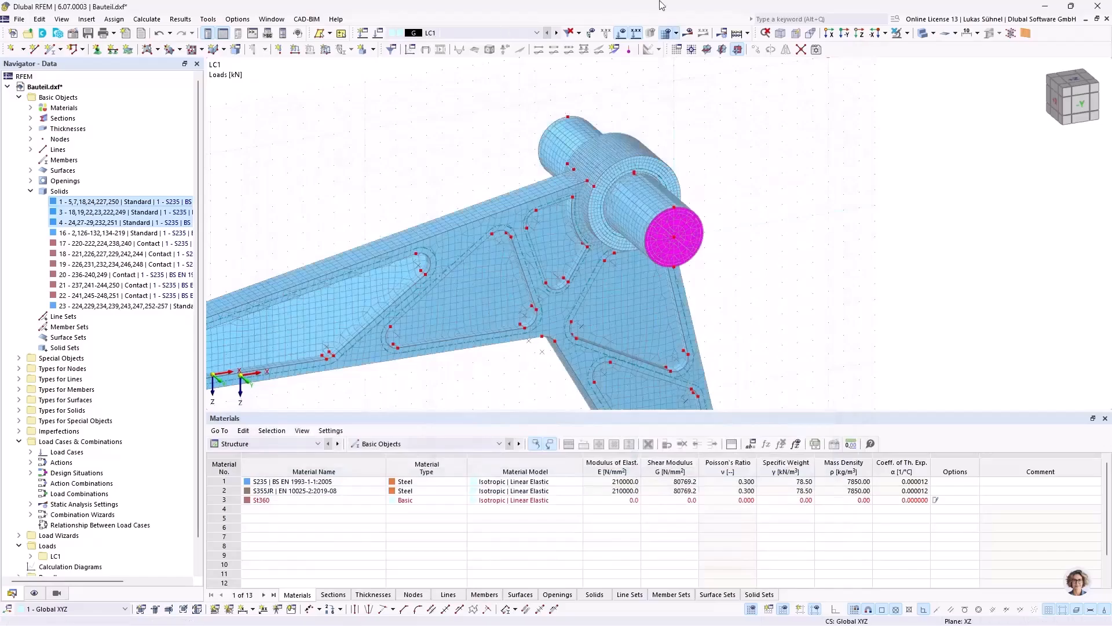
scroll(641, 219, up, 3)
ctrl+middle_drag(776, 195, 812, 194)
scroll(820, 195, down, 2)
ctrl+middle_drag(880, 272, 751, 214)
scroll(773, 237, down, 1)
scroll(774, 242, down, 1)
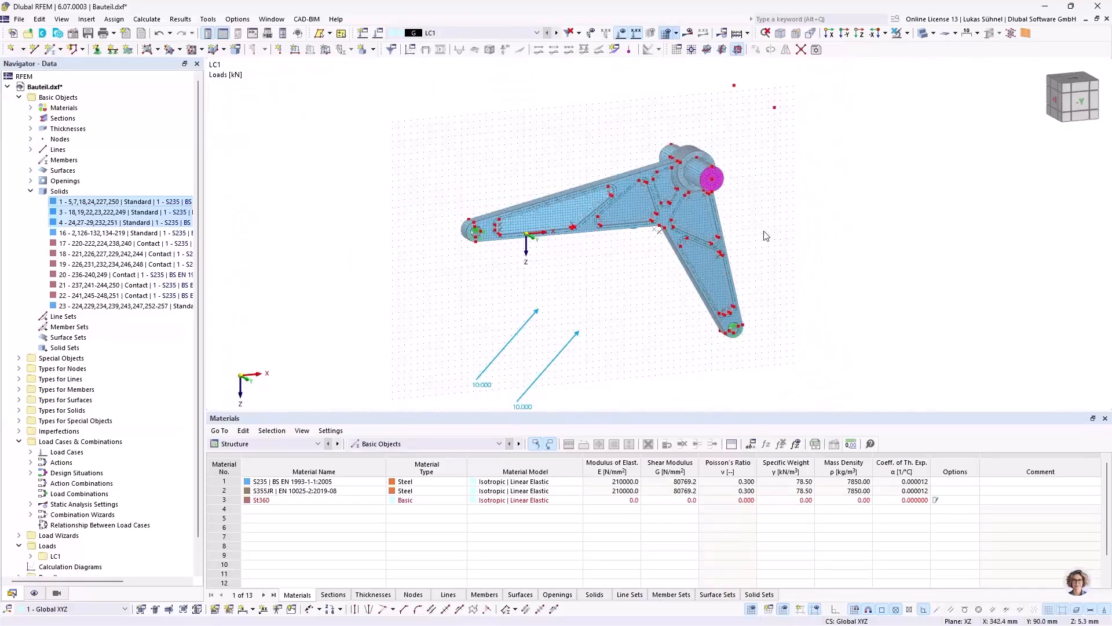
Step: Review the standard group and national annex choices for load combinations, keeping EN 1990 and CEN | 2010-04
right_click(67, 447)
click(88, 453)
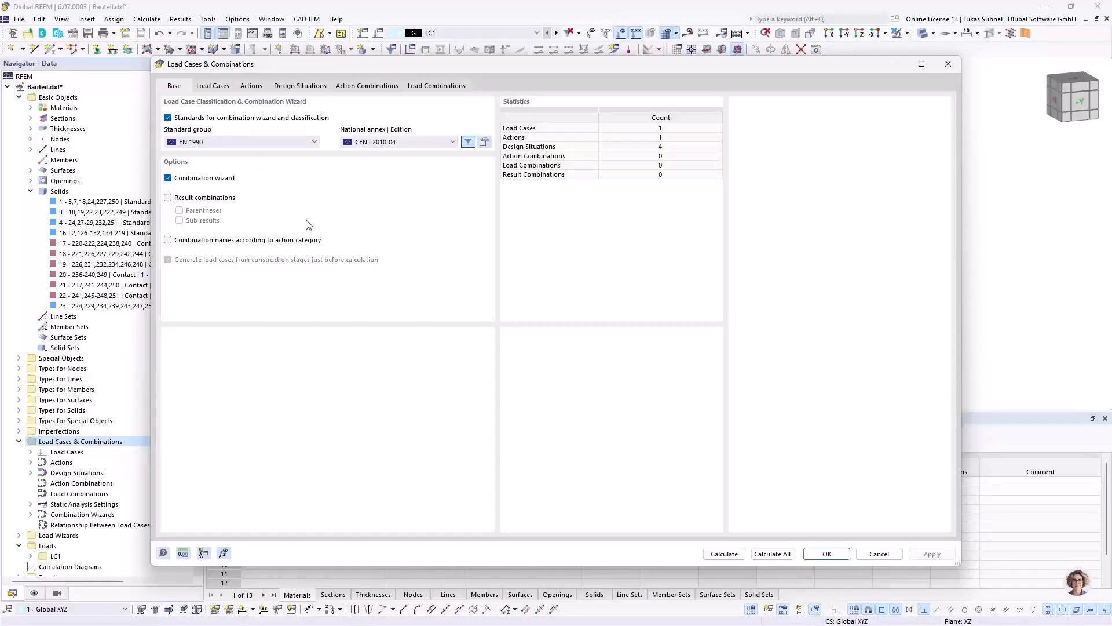
drag(314, 70, 325, 75)
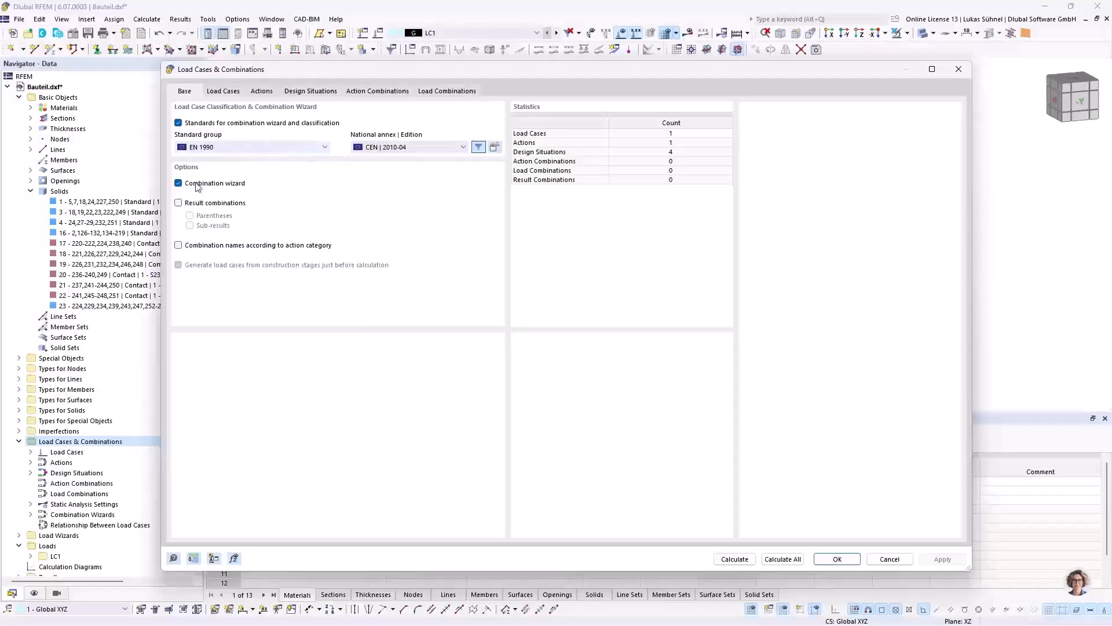
click(204, 149)
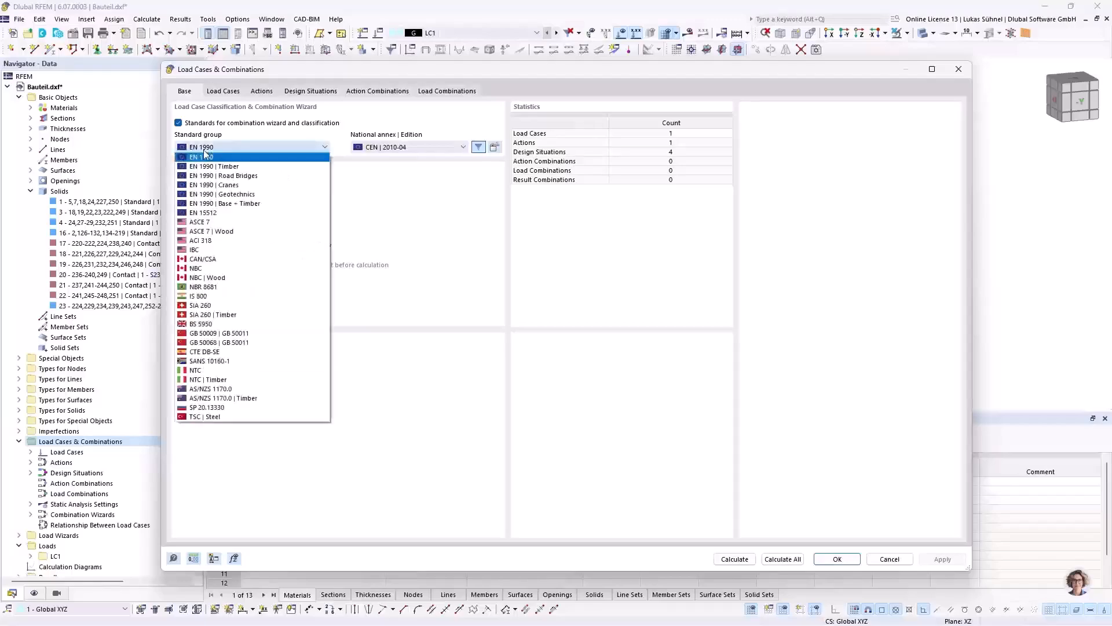
click(206, 149)
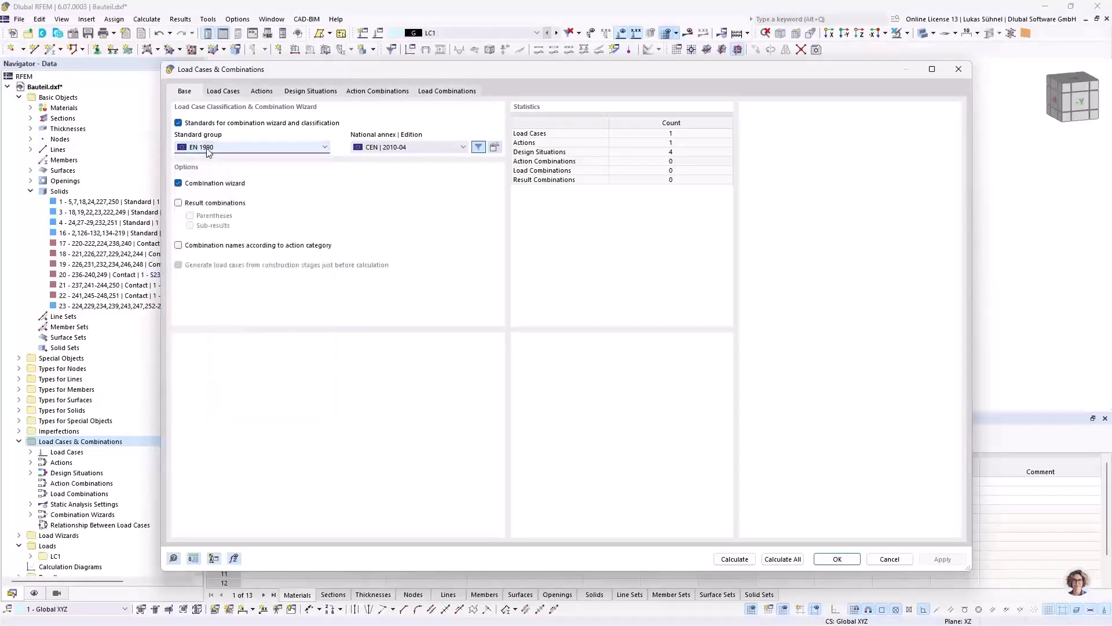
click(449, 148)
click(419, 149)
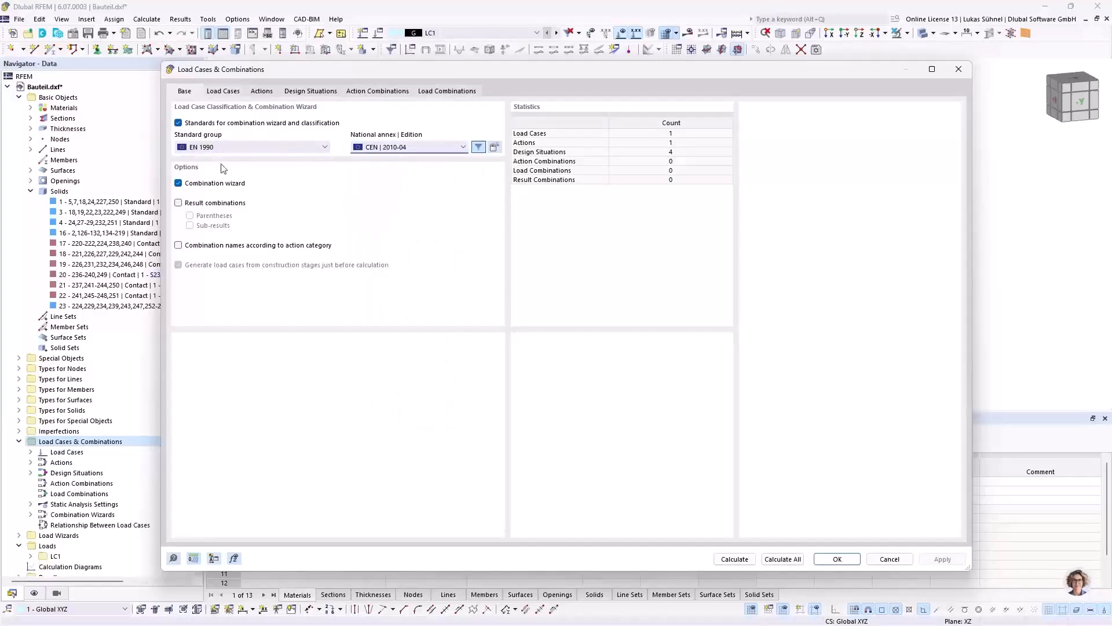
Step: Review load case LC1's analysis type, action category and self-weight settings alongside the loaded model
click(223, 92)
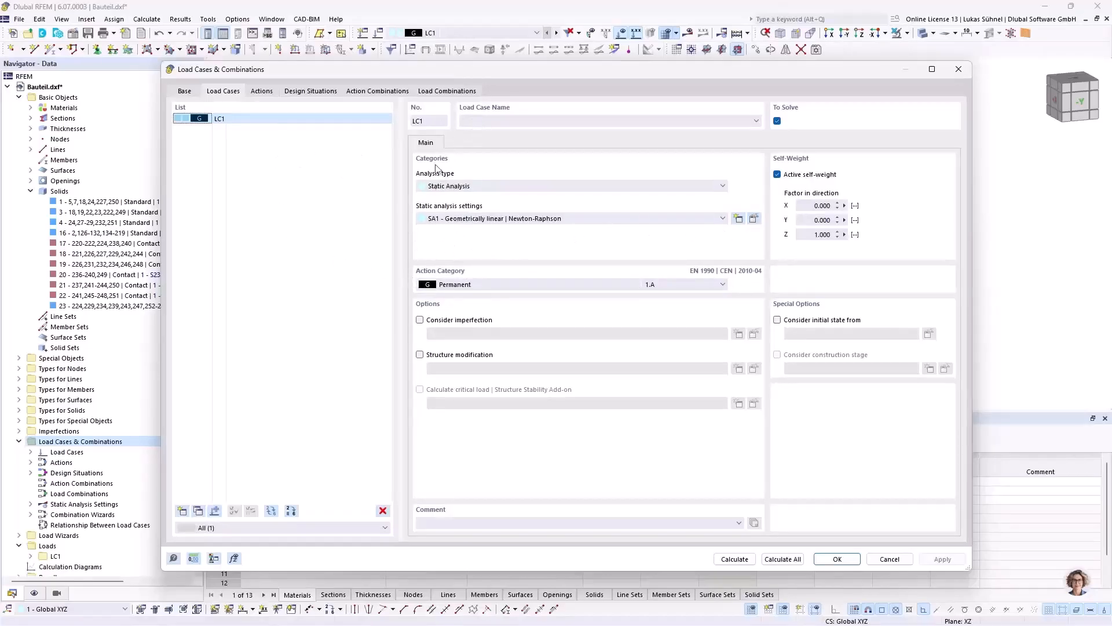
drag(453, 72, 429, 268)
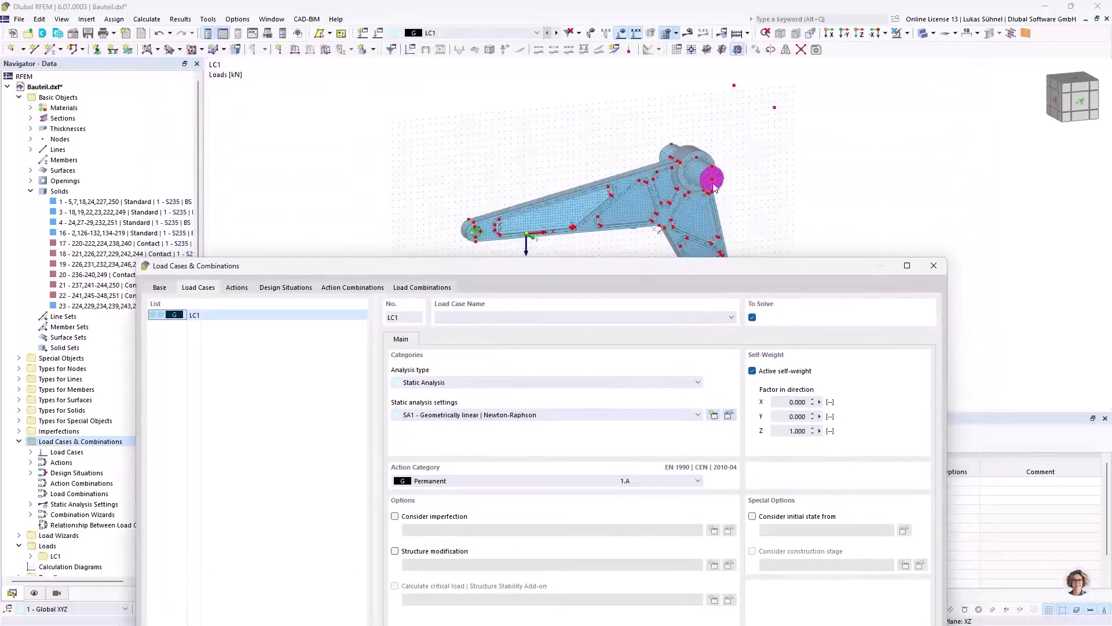
drag(551, 261, 523, 126)
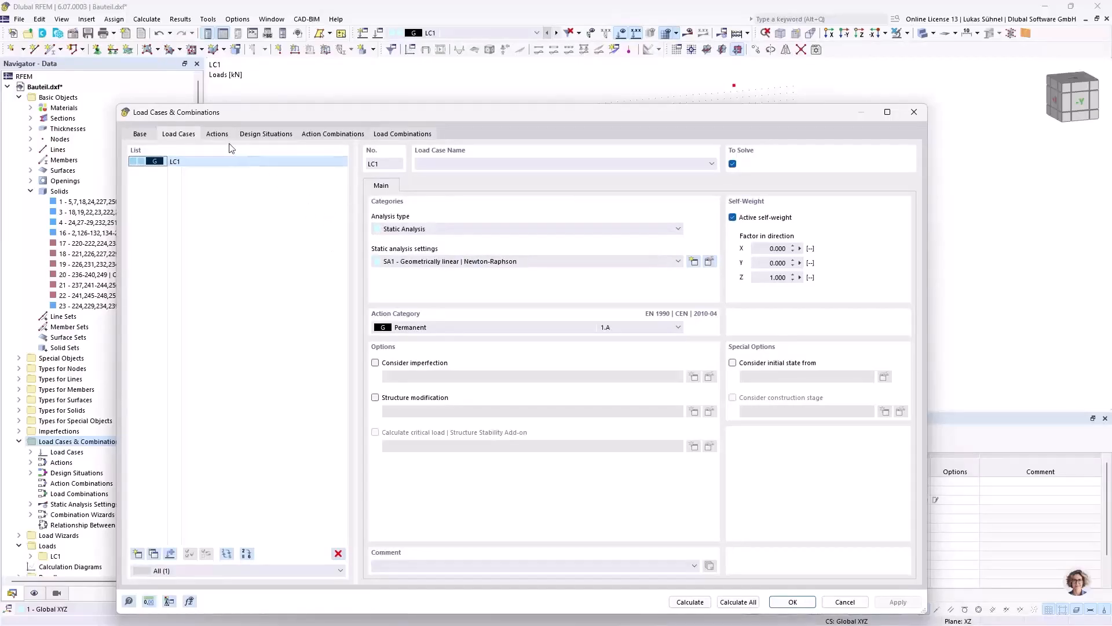
Step: Delete the SLS characteristic, frequent and quasi-permanent design situations, keeping only the ULS (STR/GEO) permanent and transient one
click(277, 136)
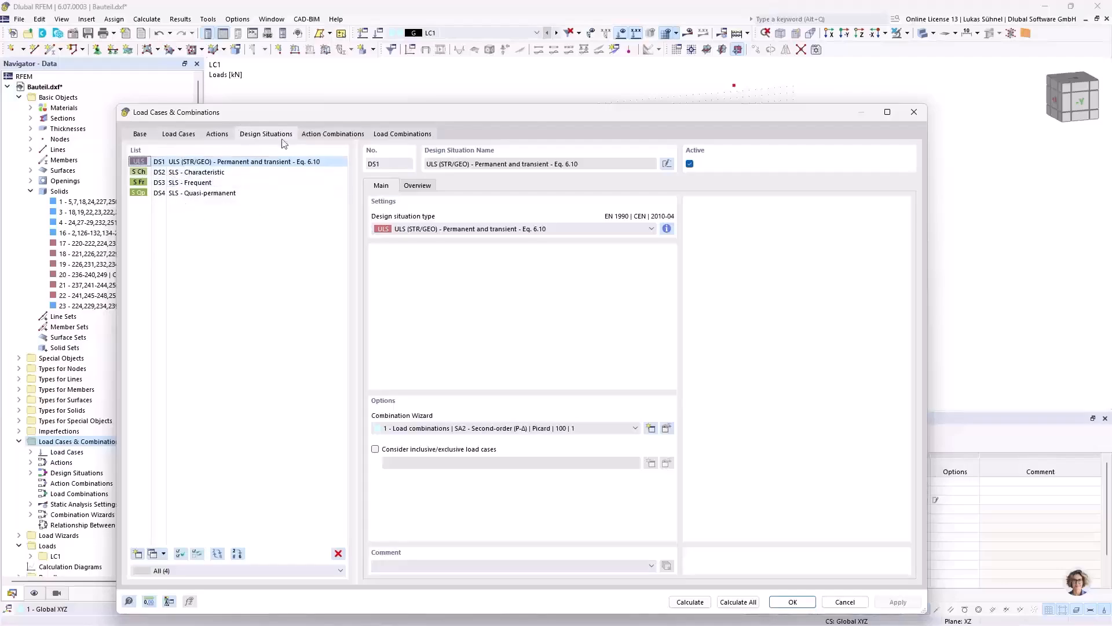
drag(300, 116, 324, 71)
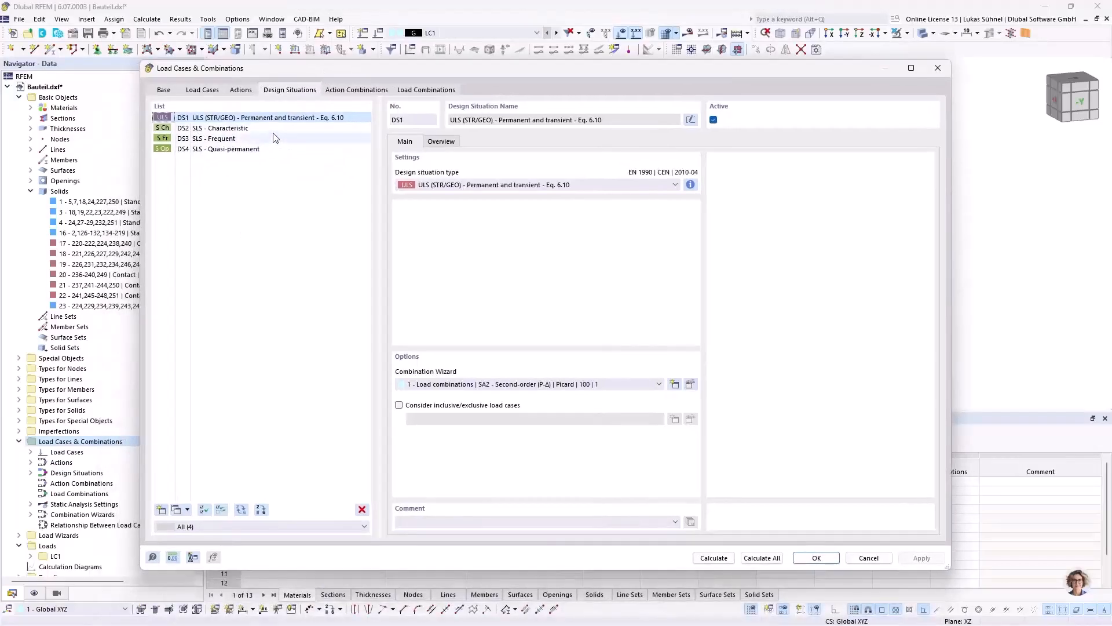
click(250, 128)
shift+click(243, 149)
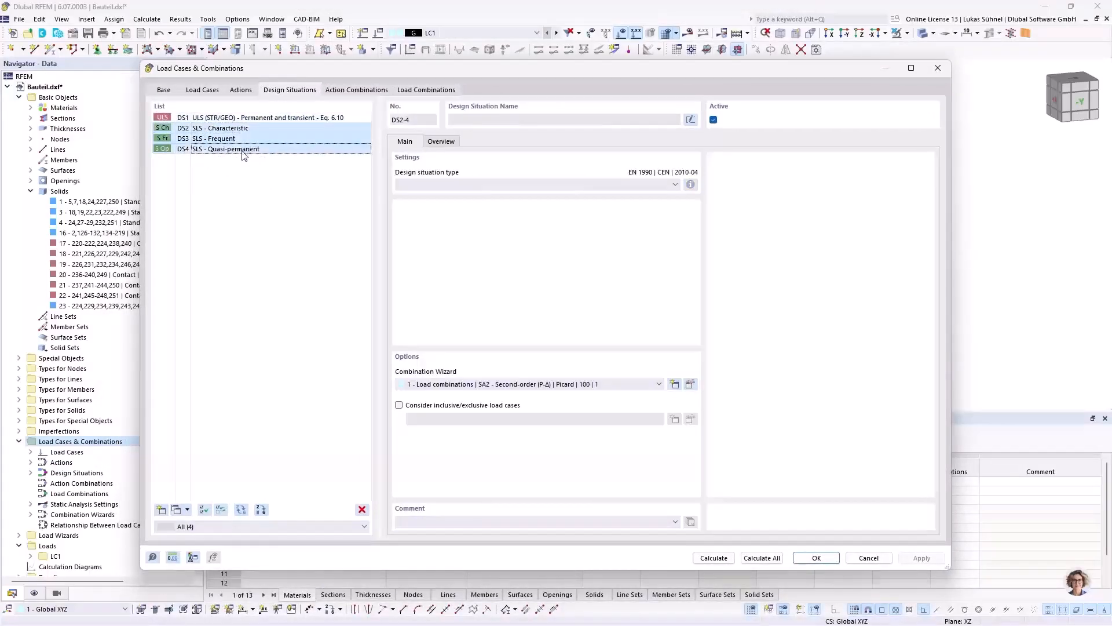
click(360, 508)
click(566, 355)
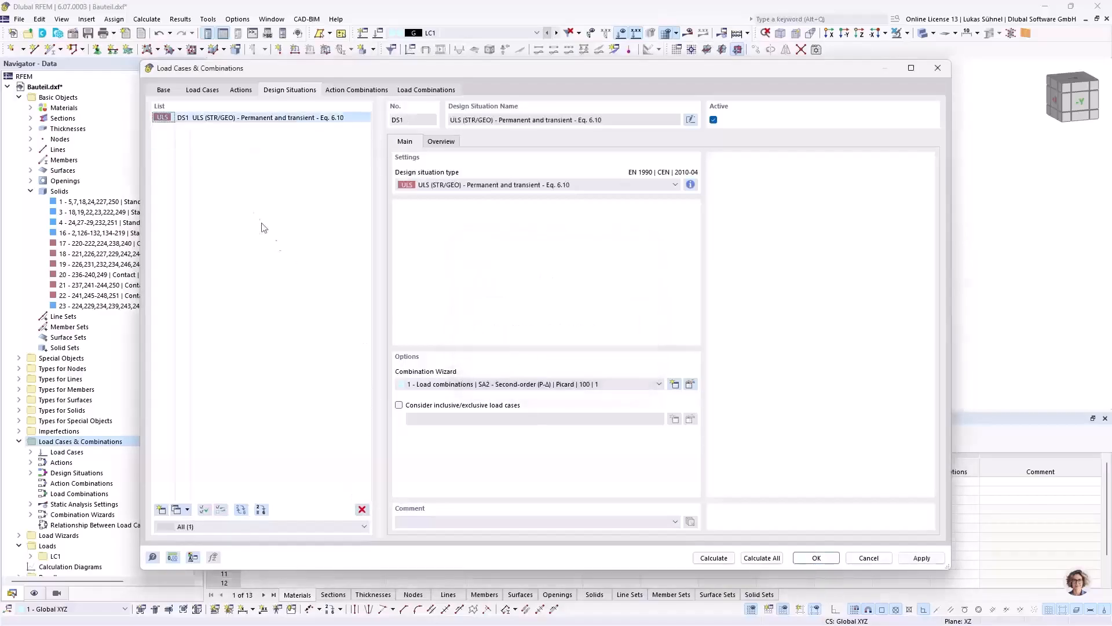
Step: Review the combination rule for design situation DS1, plus the settings and load case assignment of load combination CO1
click(690, 185)
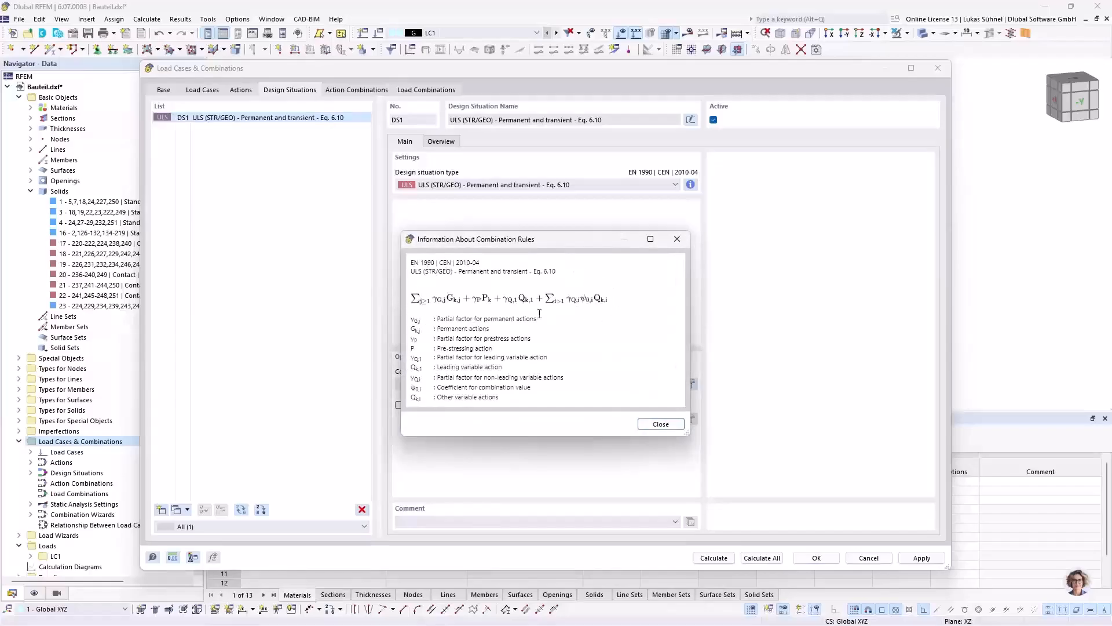
click(678, 240)
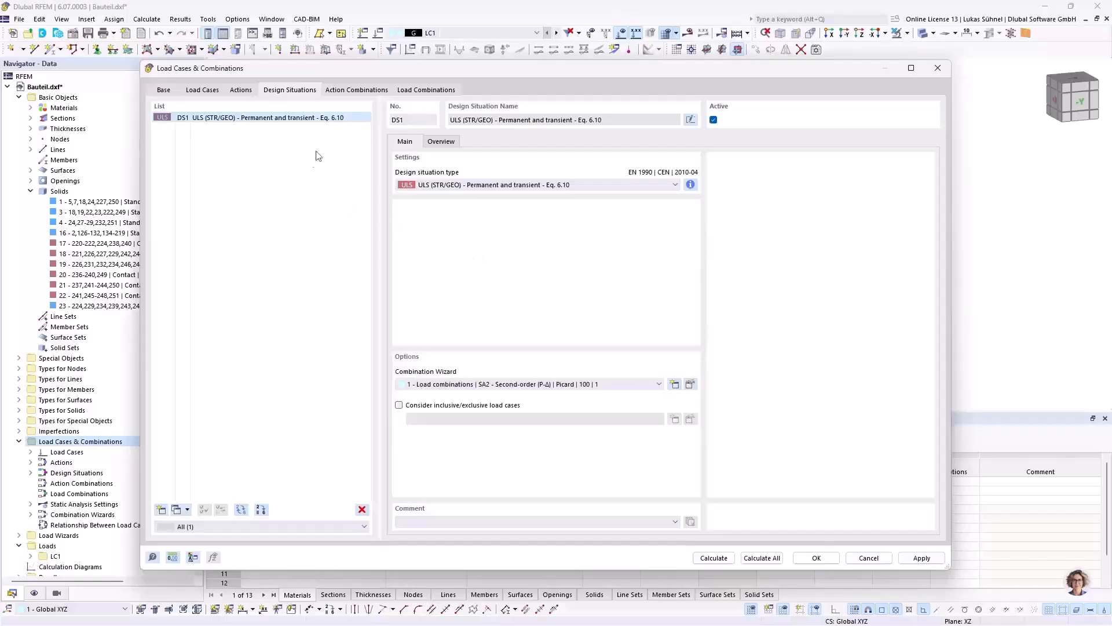
click(428, 92)
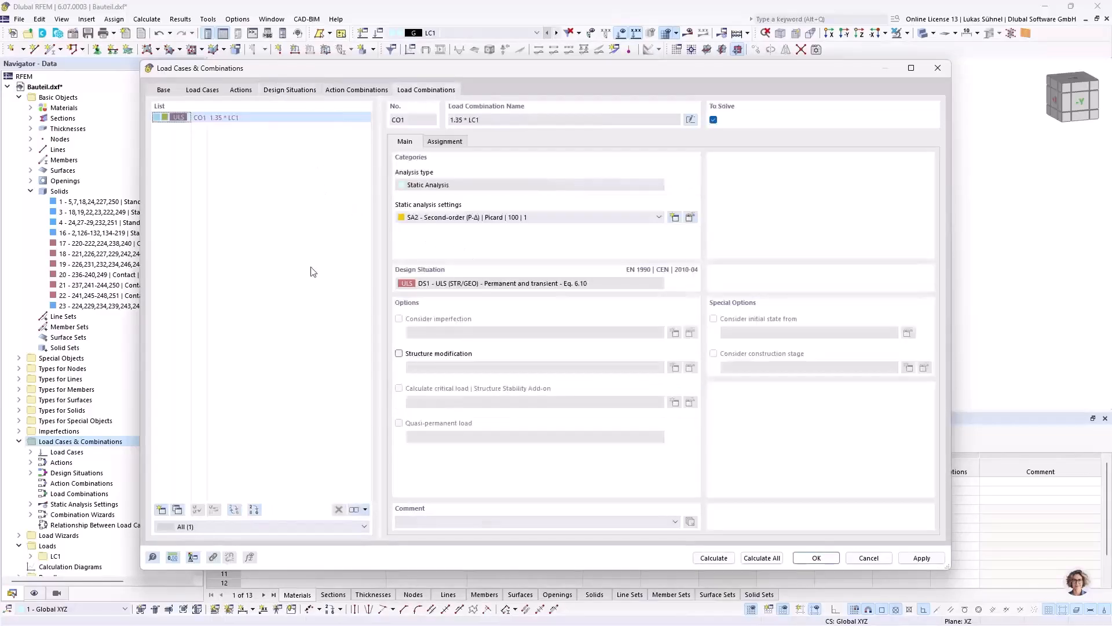
click(446, 142)
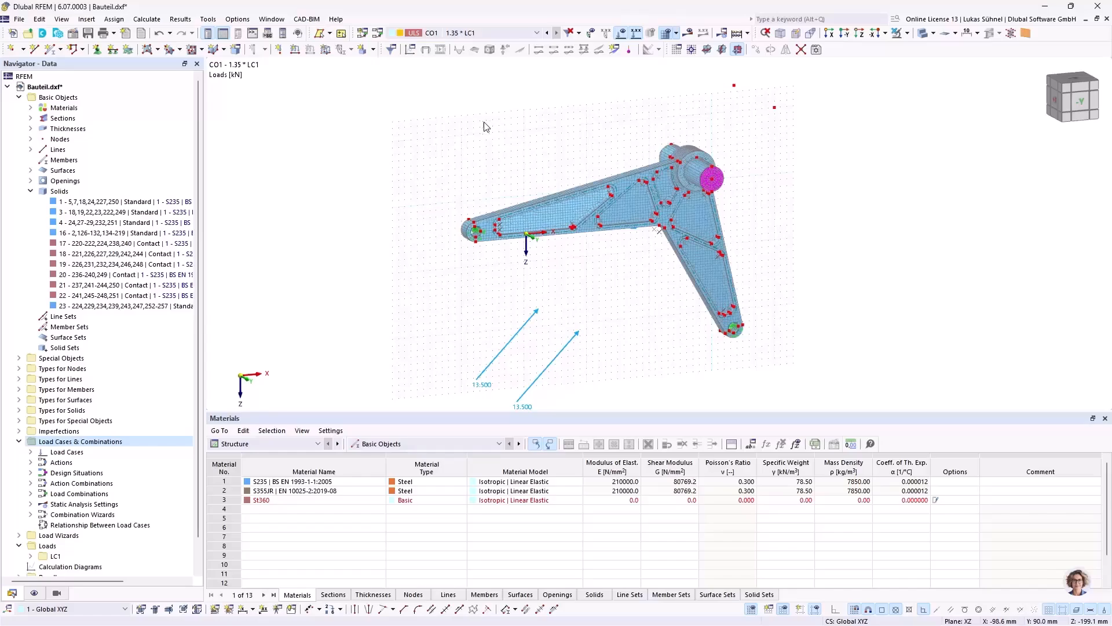
middle_drag(502, 127, 476, 117)
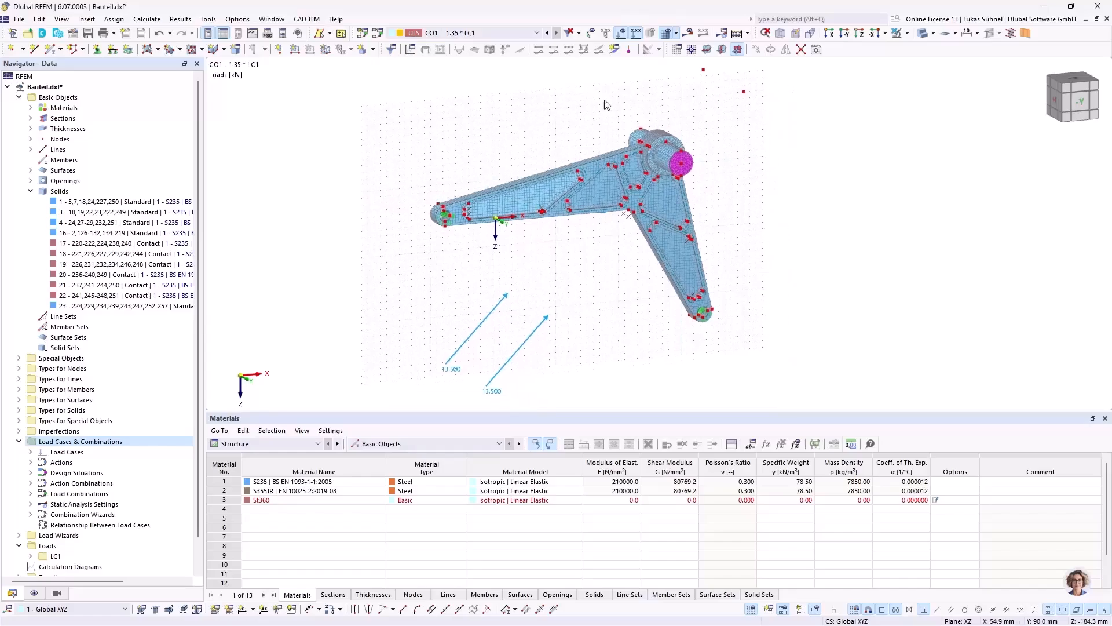
Step: Look at the available calculation options and switch to the calculated model Versuch_1_elastisch.rf6 to view its solid stresses
click(748, 33)
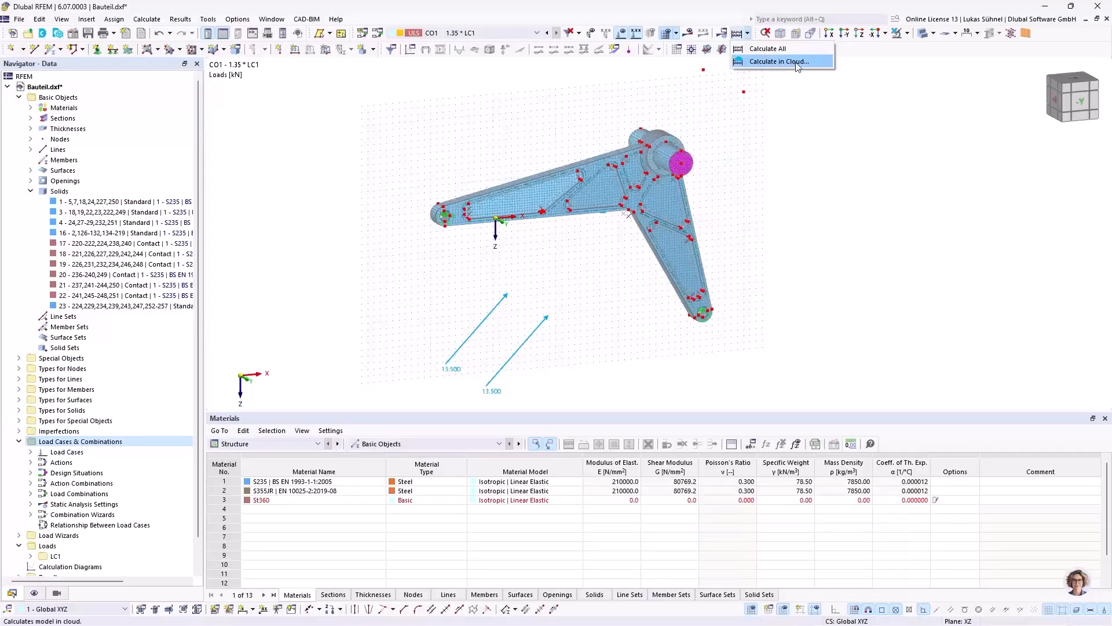
click(780, 126)
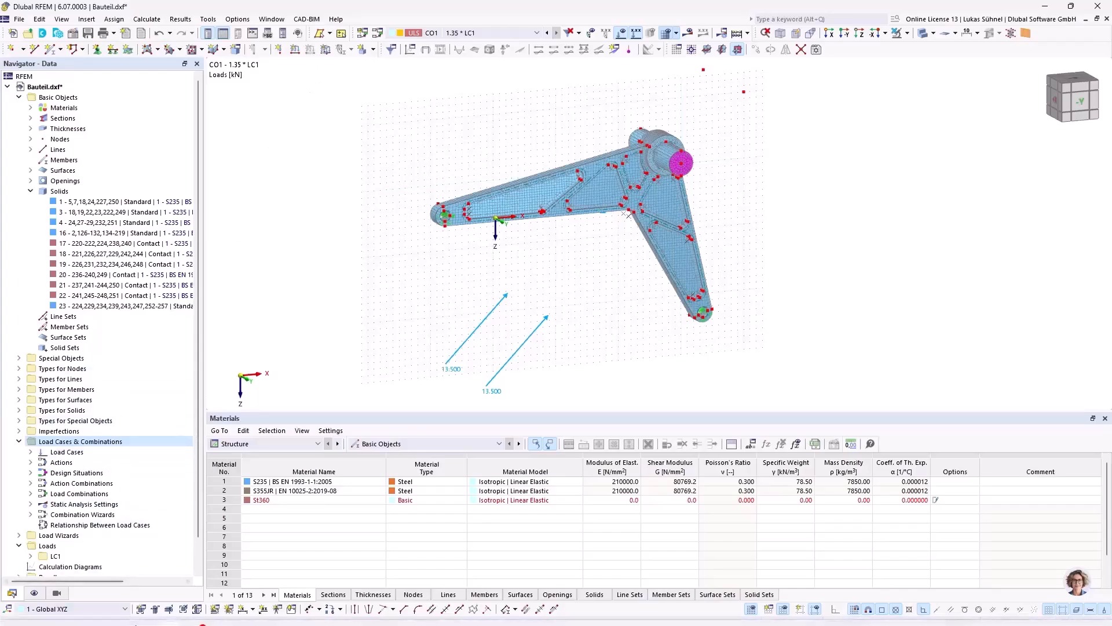
mouse_move(172, 612)
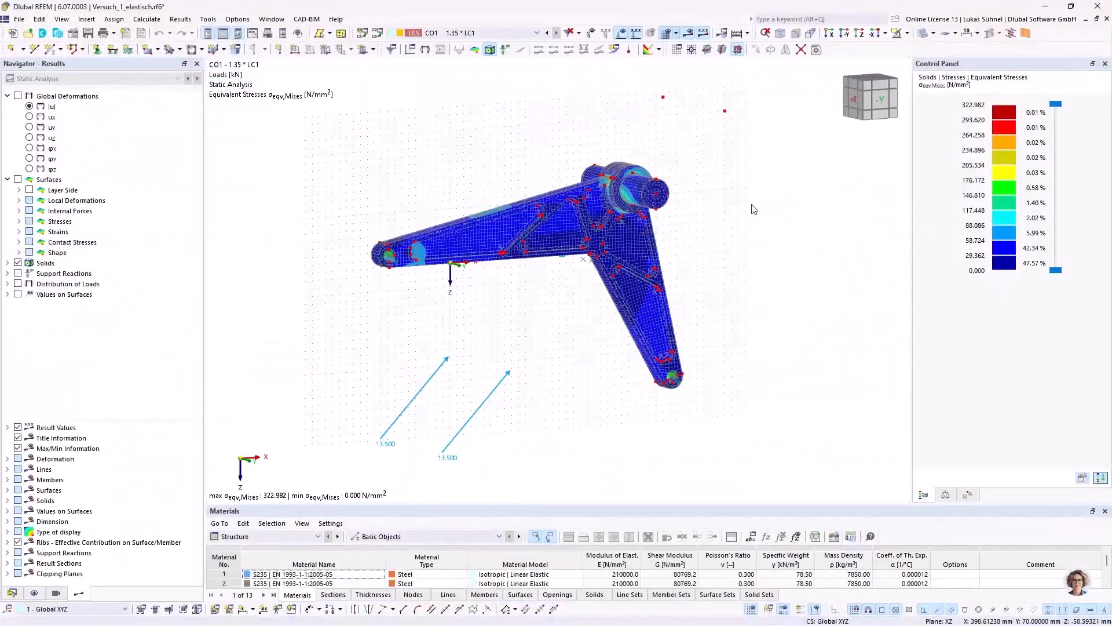
ctrl+middle_drag(758, 218, 695, 218)
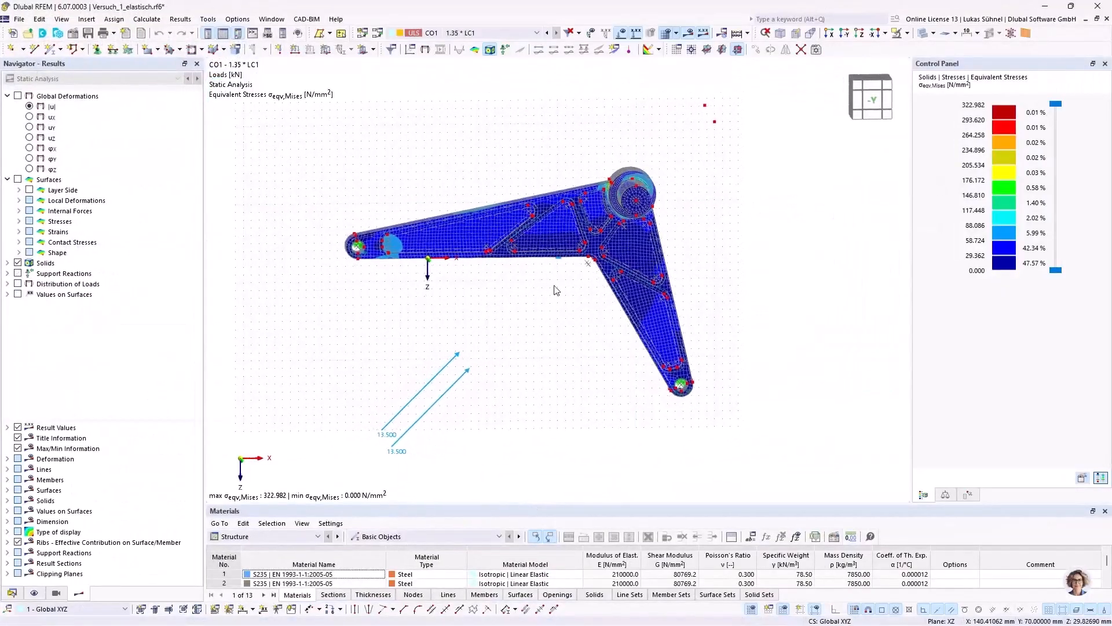
mouse_move(509, 303)
ctrl+middle_down()
mouse_move(462, 295)
mouse_move(510, 318)
ctrl+middle_up()
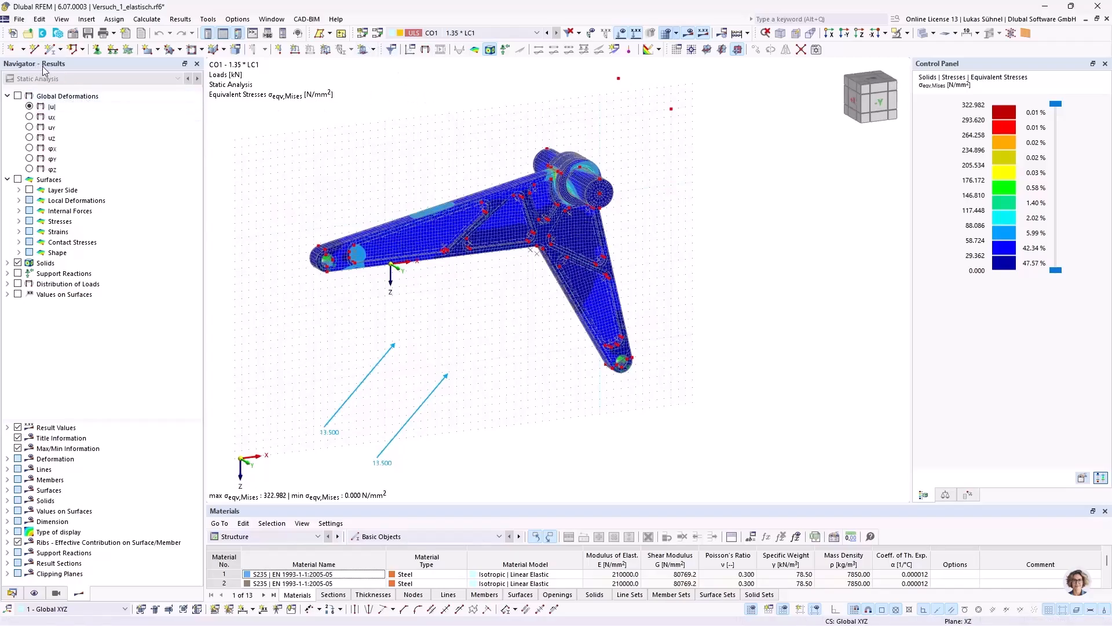
Step: Display the total global deformations |u| for CO1 and examine them on the part
click(18, 96)
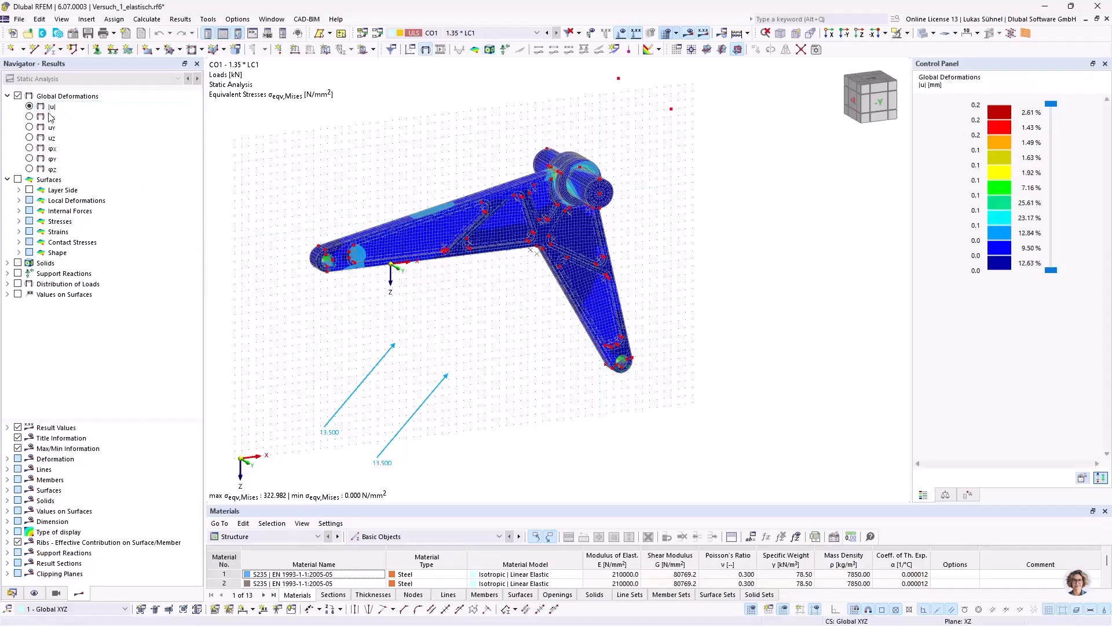
ctrl+middle_drag(366, 167, 342, 154)
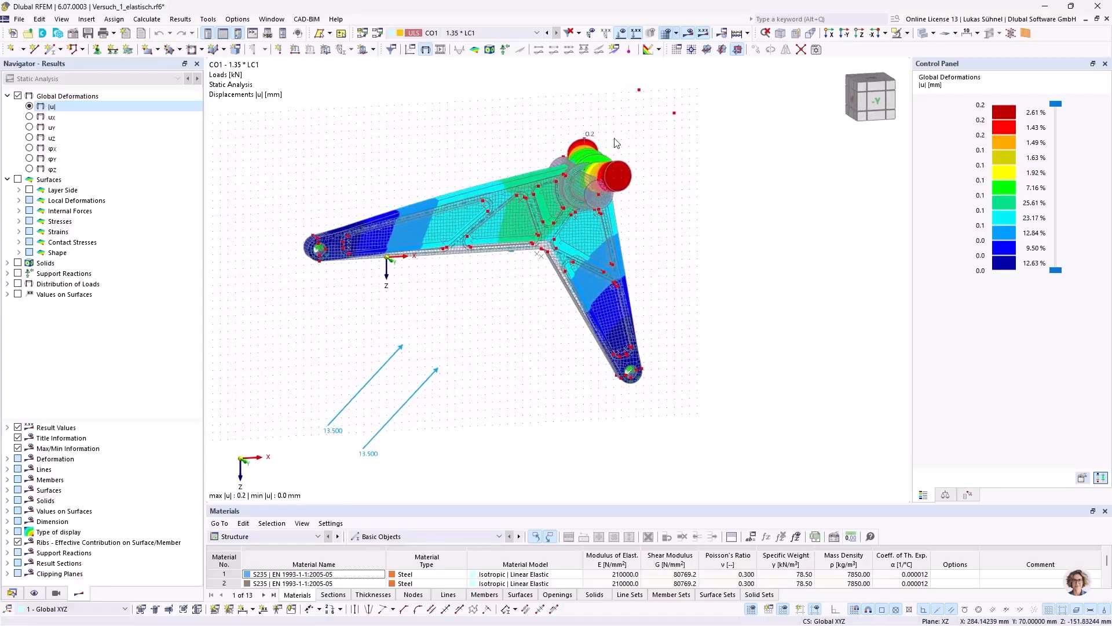
scroll(618, 144, up, 2)
ctrl+middle_drag(665, 174, 700, 206)
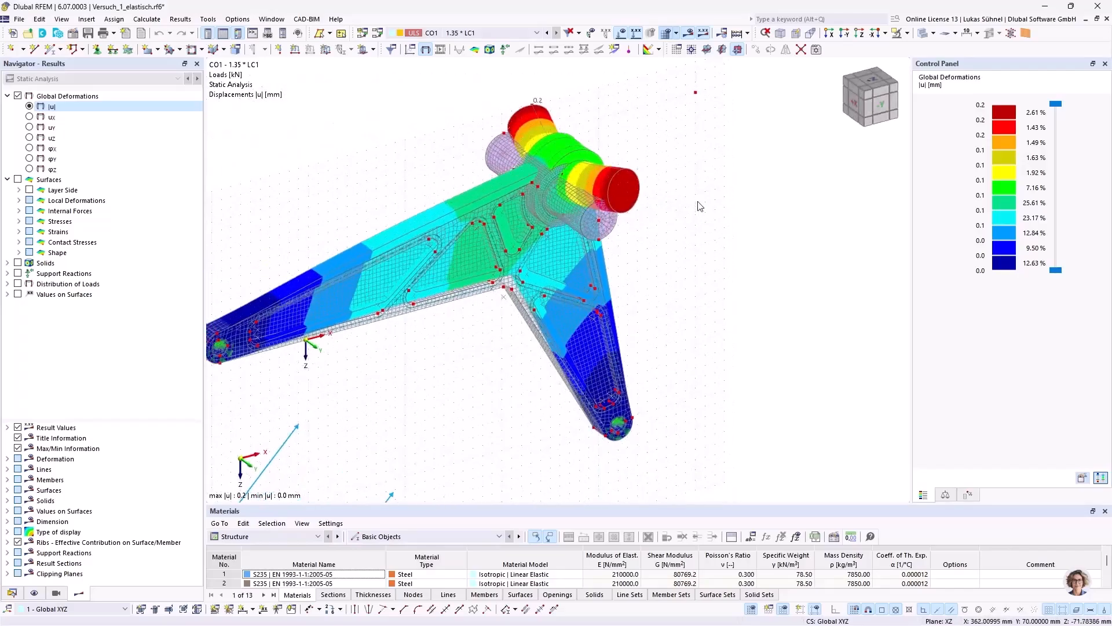
Step: Hide the FE mesh in the model display and inspect the deformation contours around the hub and shaft
click(32, 593)
scroll(27, 345, down, 12)
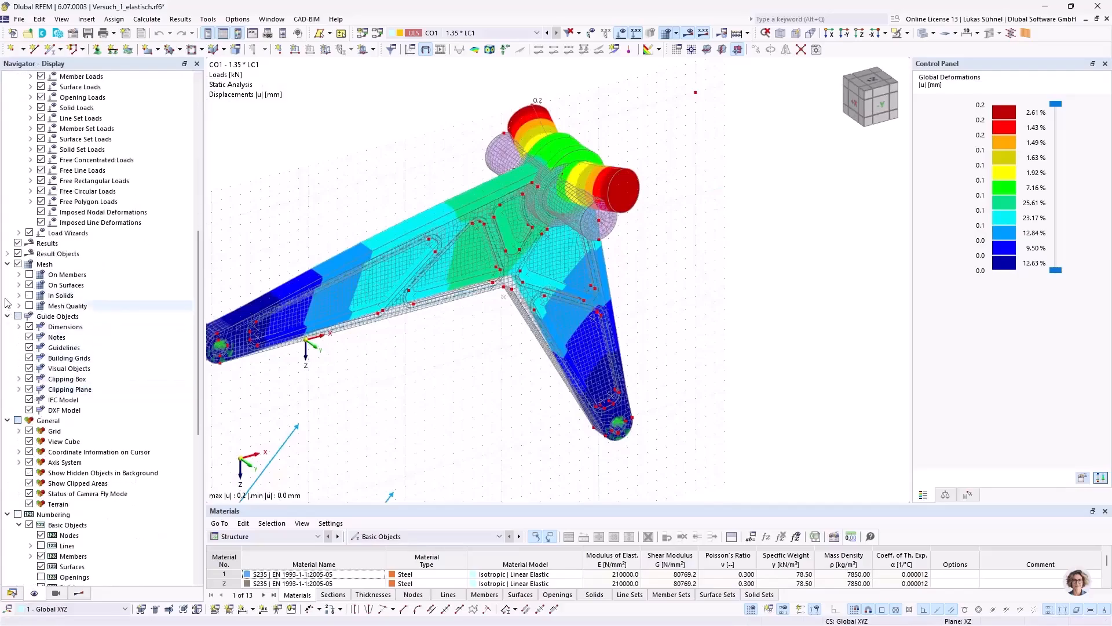
click(18, 264)
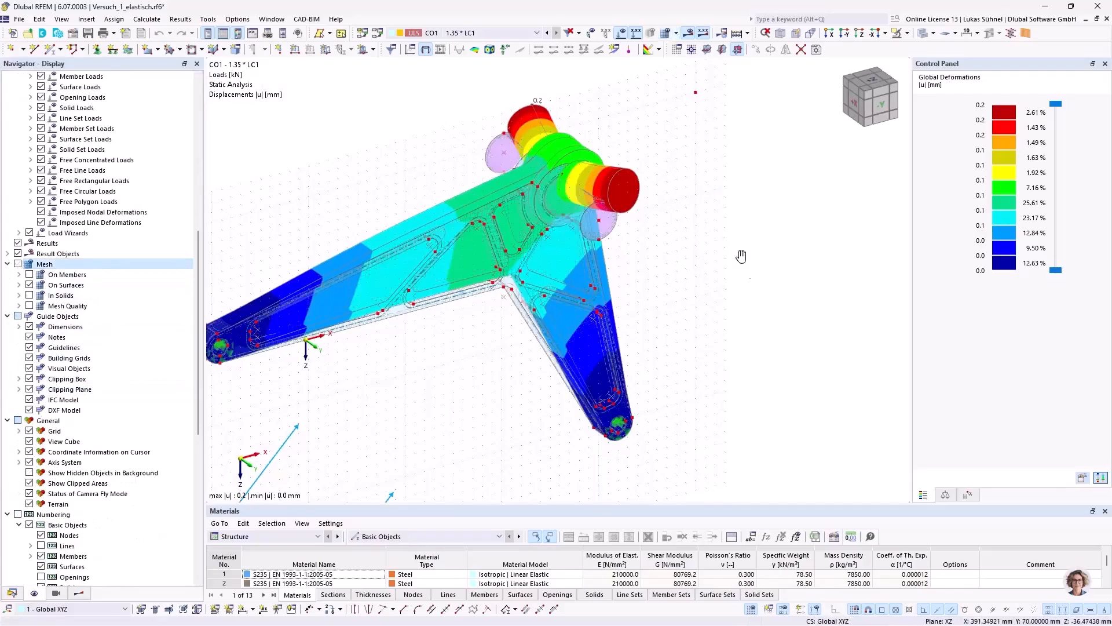
ctrl+middle_drag(695, 226, 666, 245)
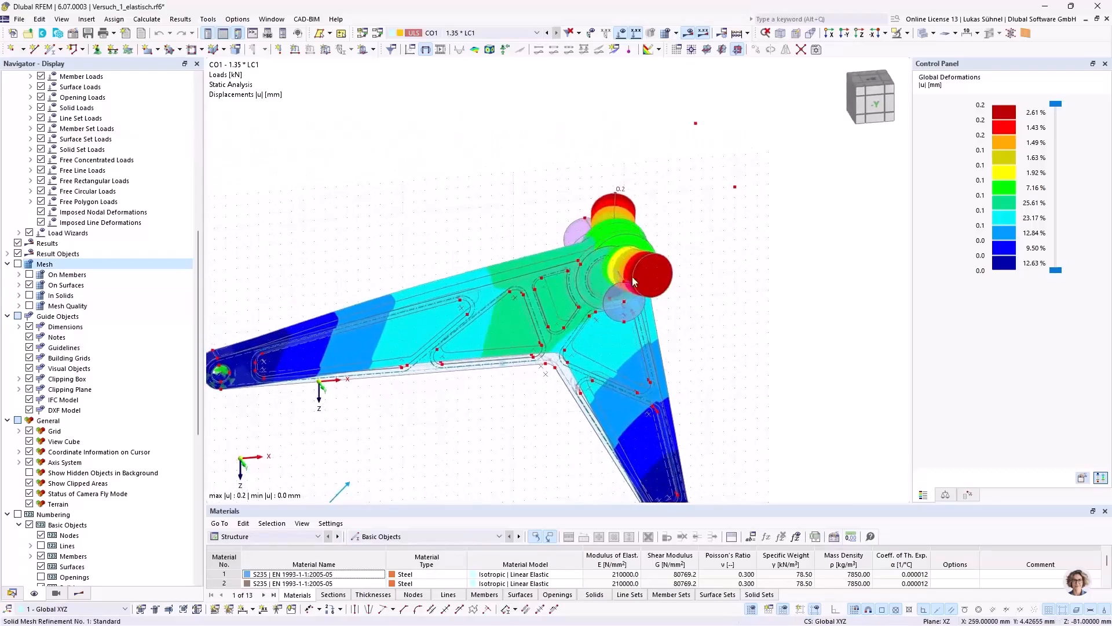
scroll(801, 346, up, 2)
mouse_move(800, 342)
ctrl+middle_down()
mouse_move(765, 316)
mouse_move(784, 329)
ctrl+middle_up()
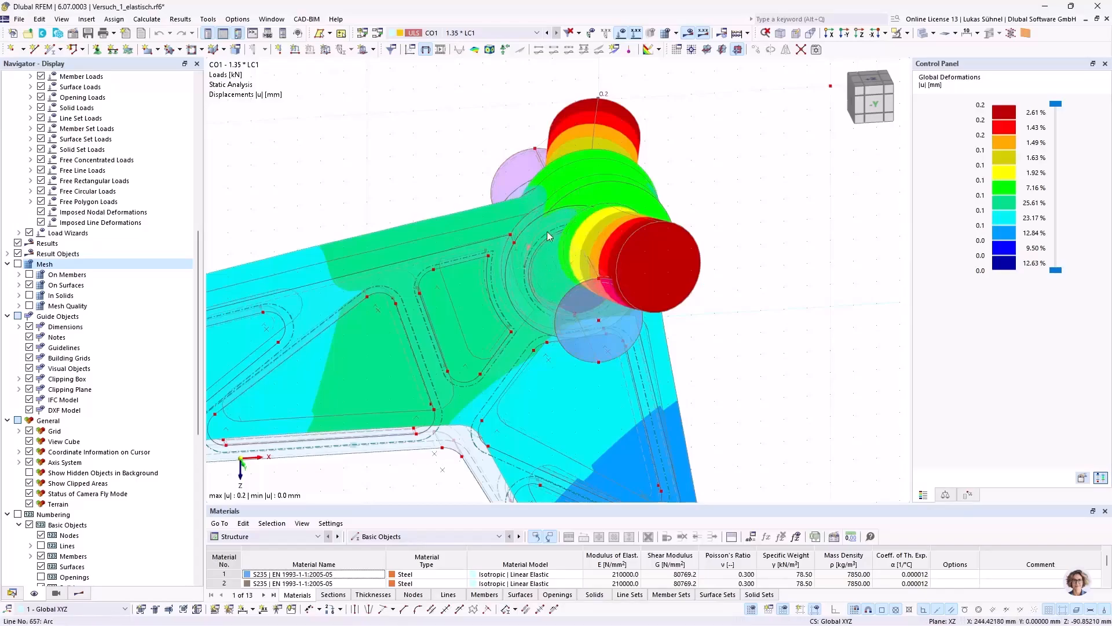
scroll(564, 228, down, 2)
ctrl+middle_drag(678, 257, 710, 239)
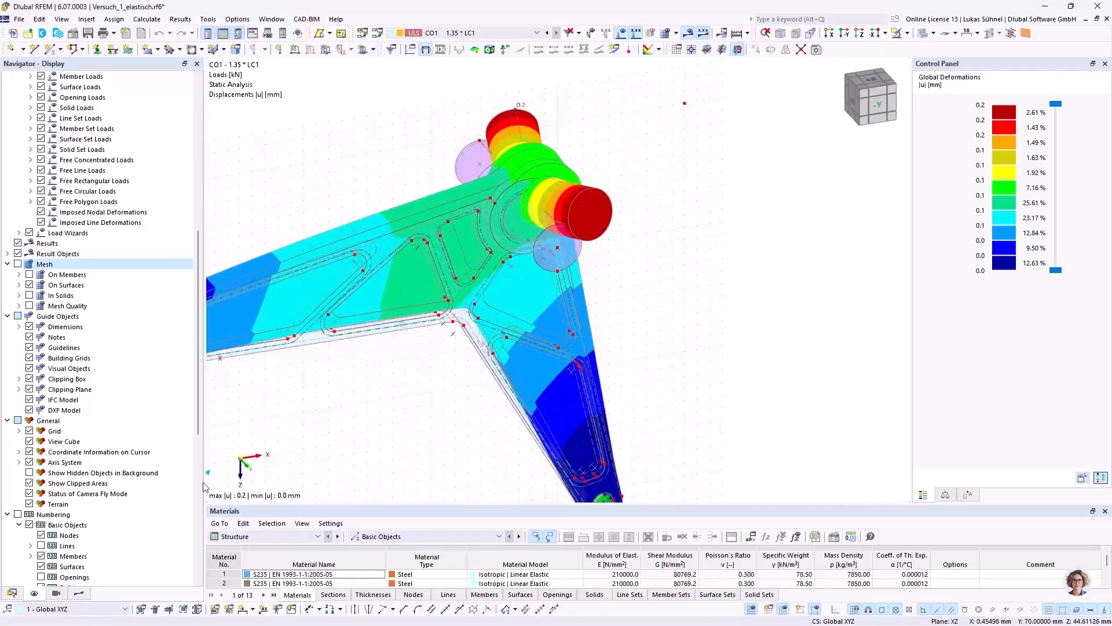
Step: Display the von Mises equivalent stresses on the solids in place of the deformations
click(78, 594)
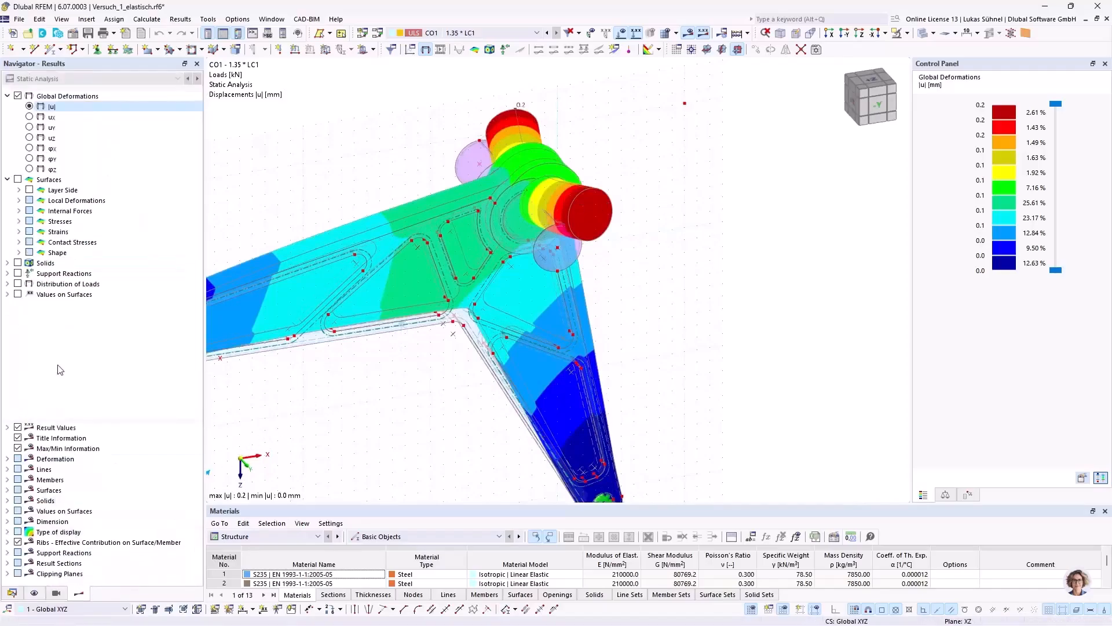
click(8, 180)
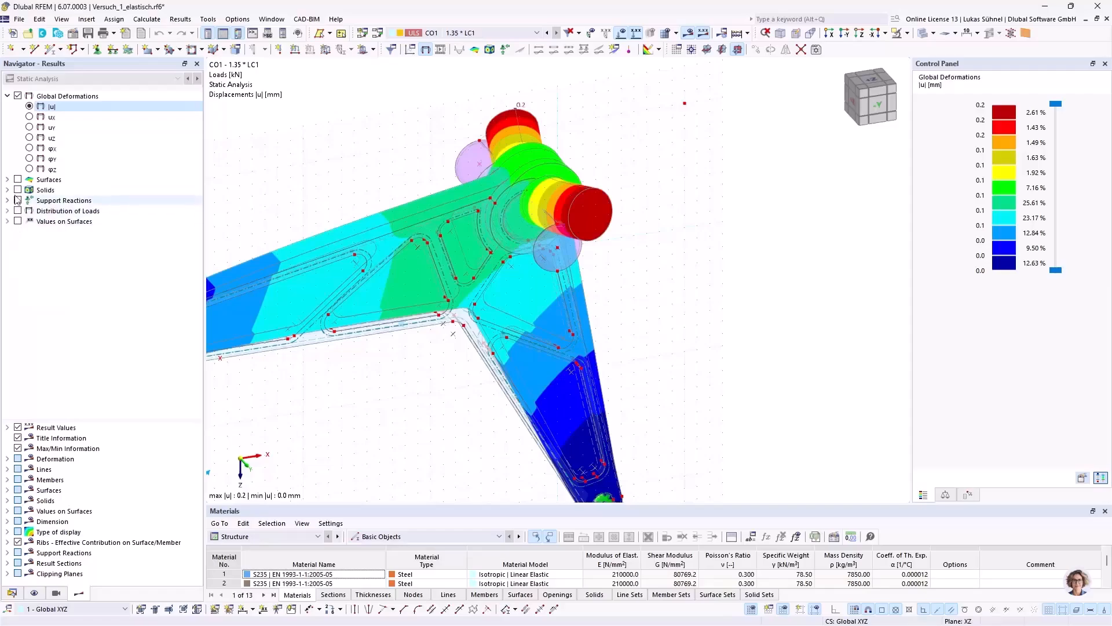
click(7, 190)
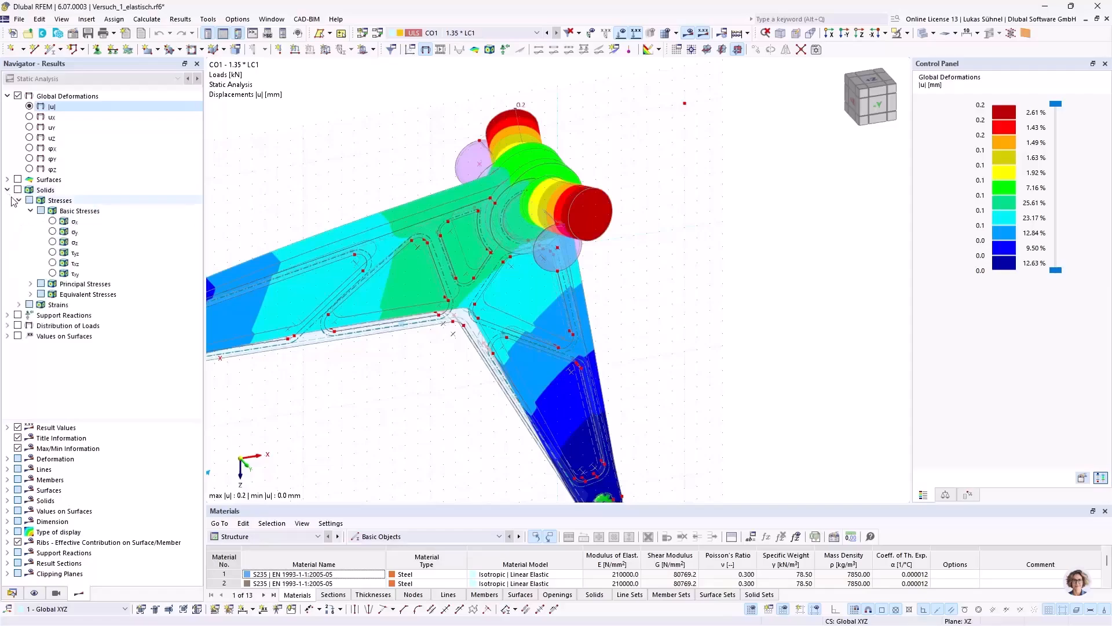
click(30, 294)
click(53, 305)
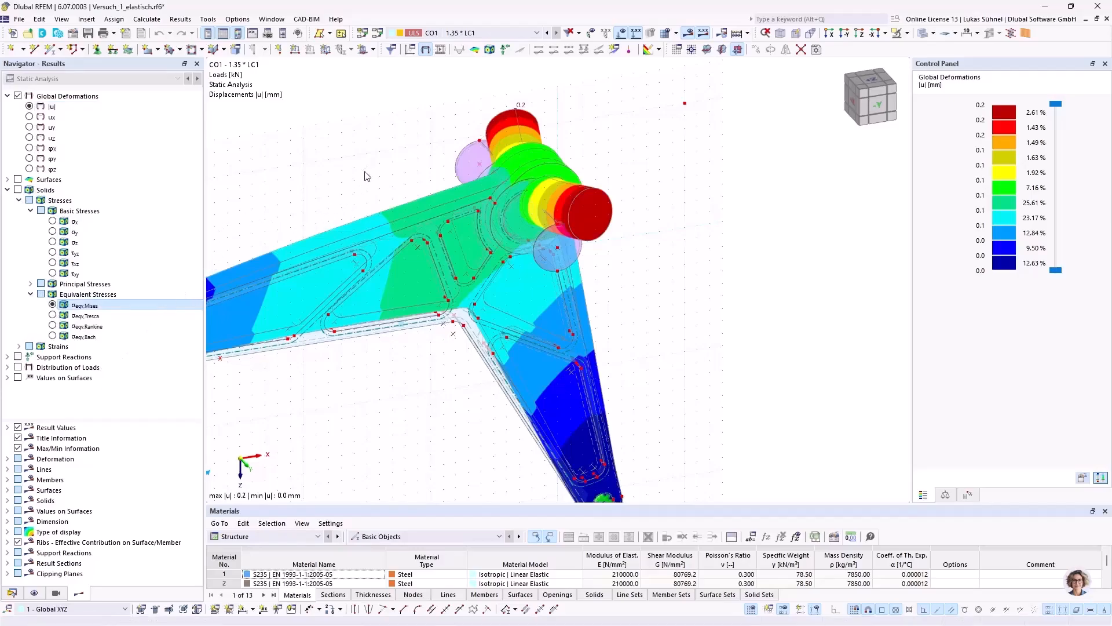
middle_drag(408, 155, 504, 137)
Step: Isolate hub solids 1, 3 and 4 with their related objects and inspect the von Mises stresses on them
click(13, 594)
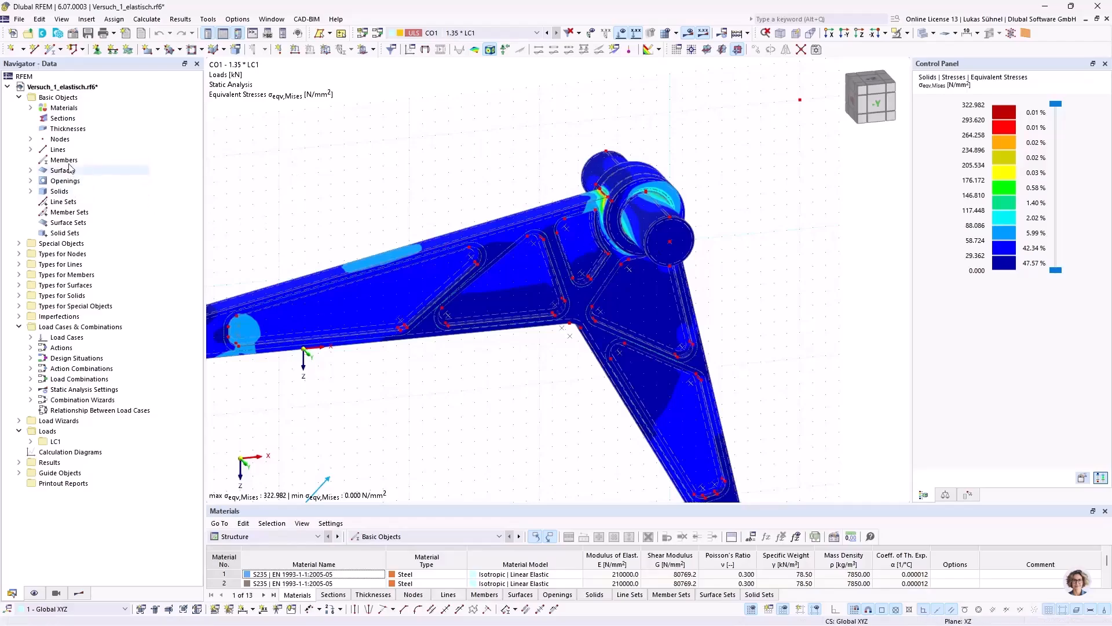
click(30, 191)
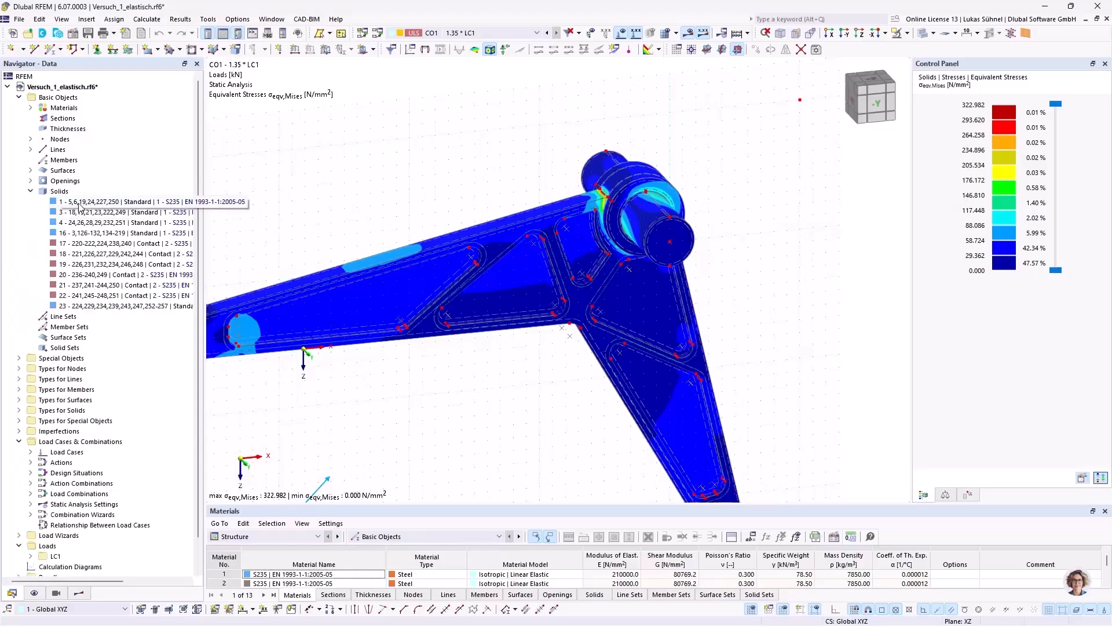
drag(79, 206, 75, 229)
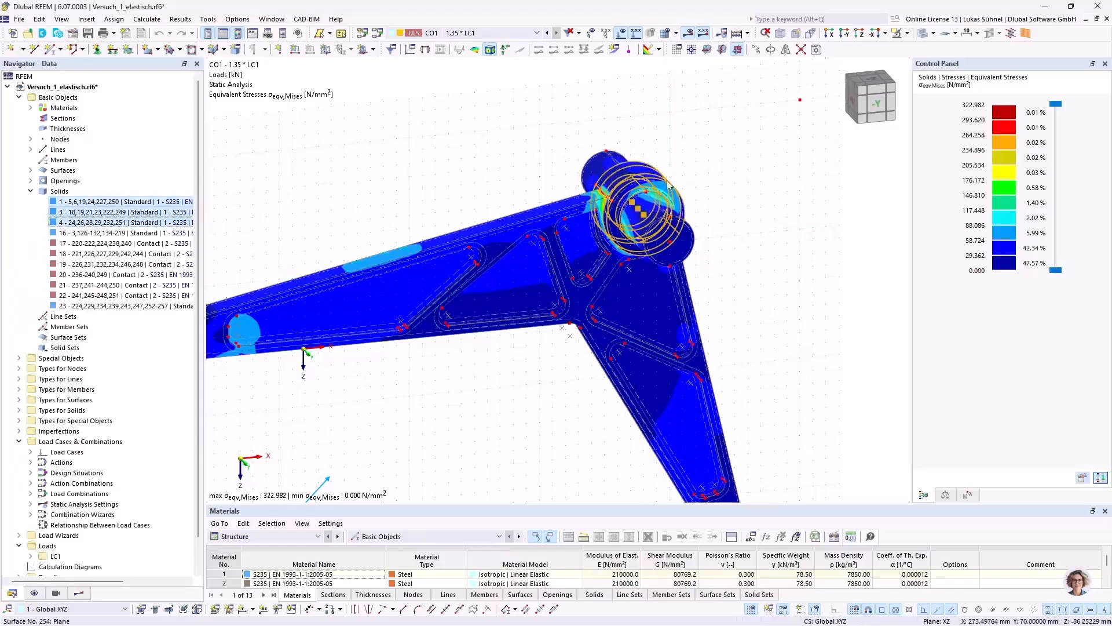
click(904, 33)
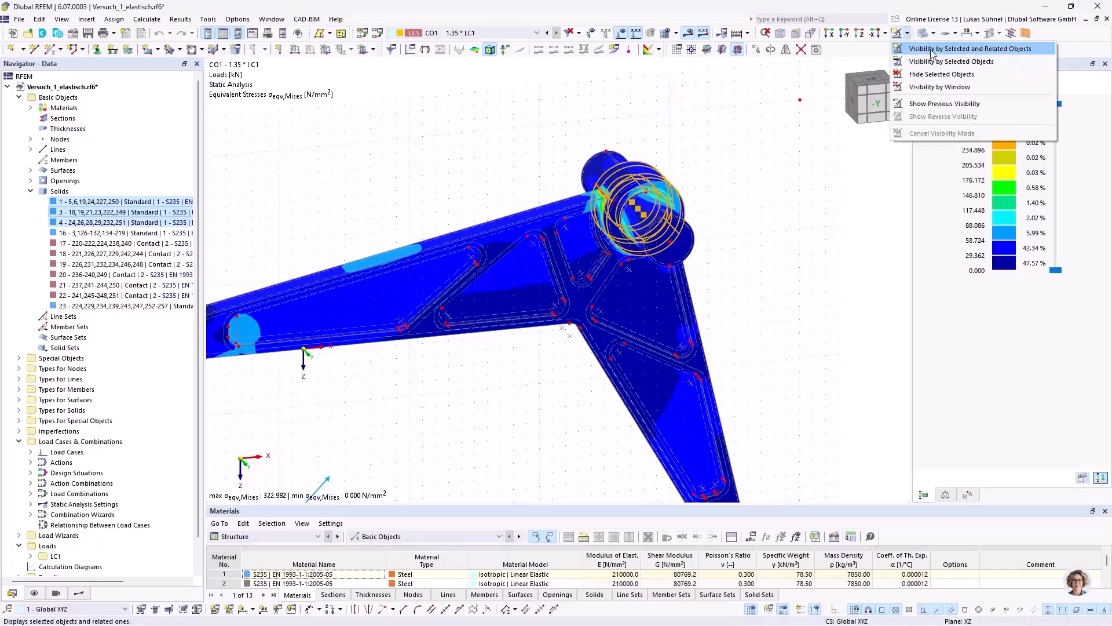
click(932, 51)
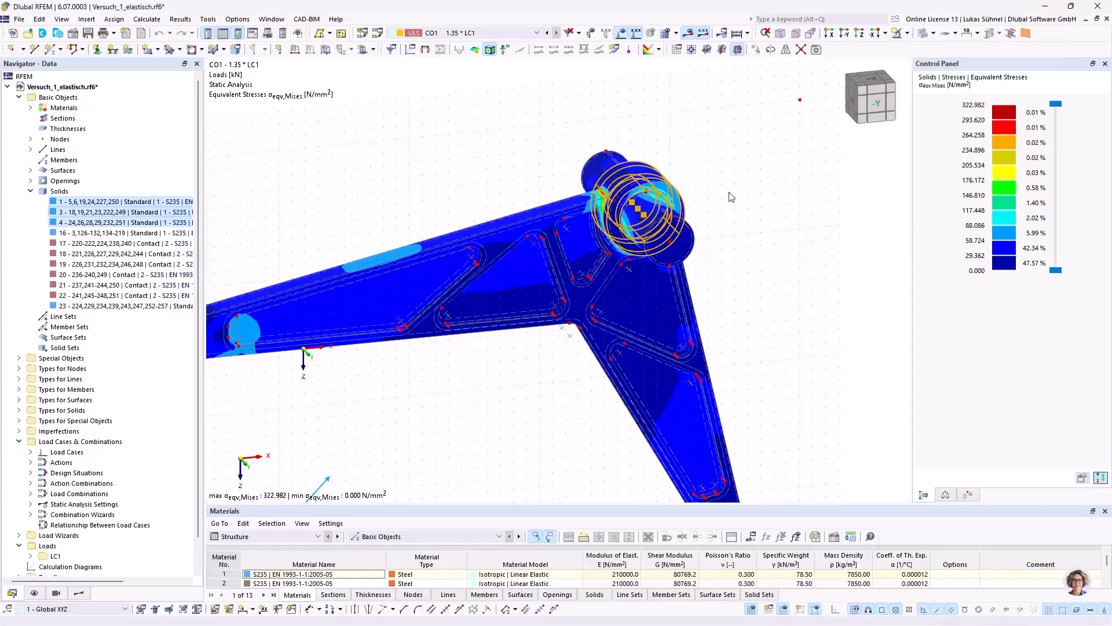
scroll(730, 208, up, 4)
ctrl+middle_drag(677, 222, 684, 196)
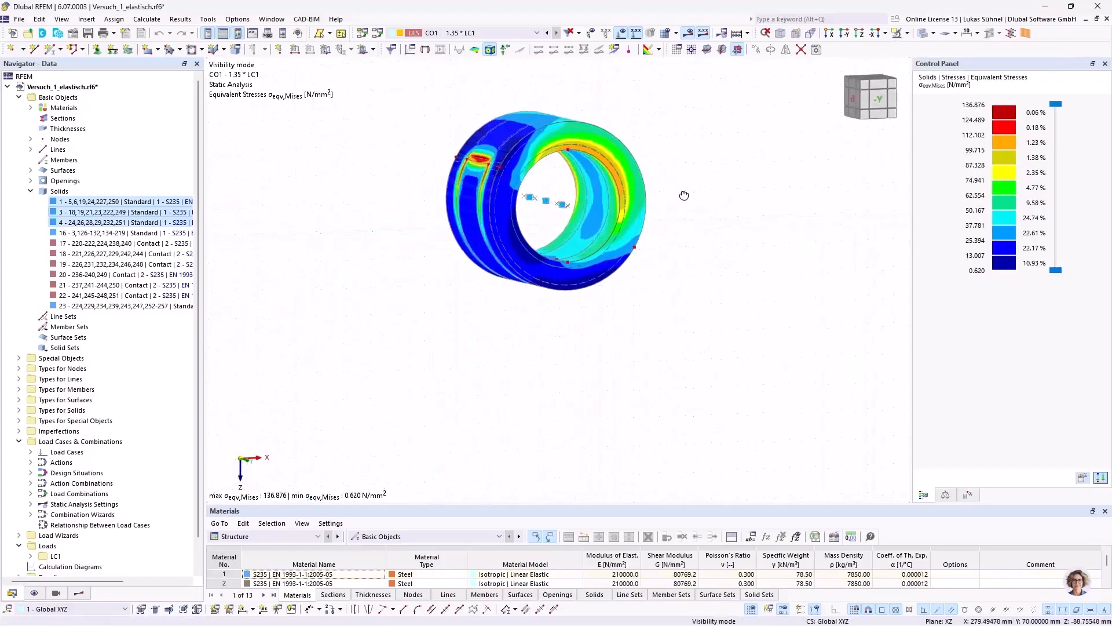
scroll(588, 164, up, 3)
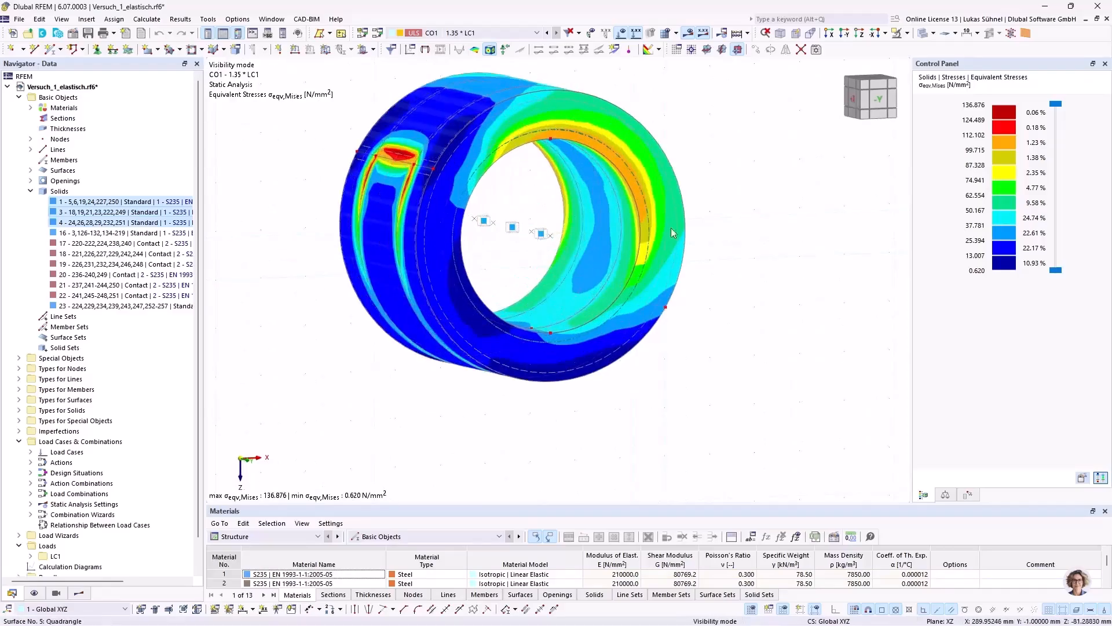
ctrl+middle_drag(764, 177, 731, 183)
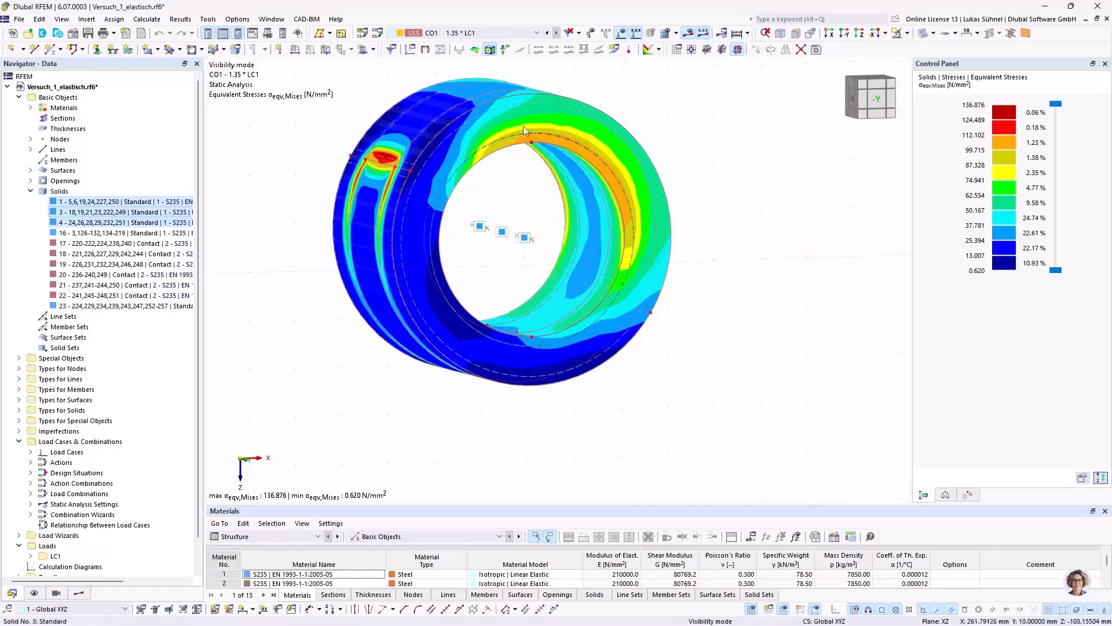
scroll(603, 185, down, 2)
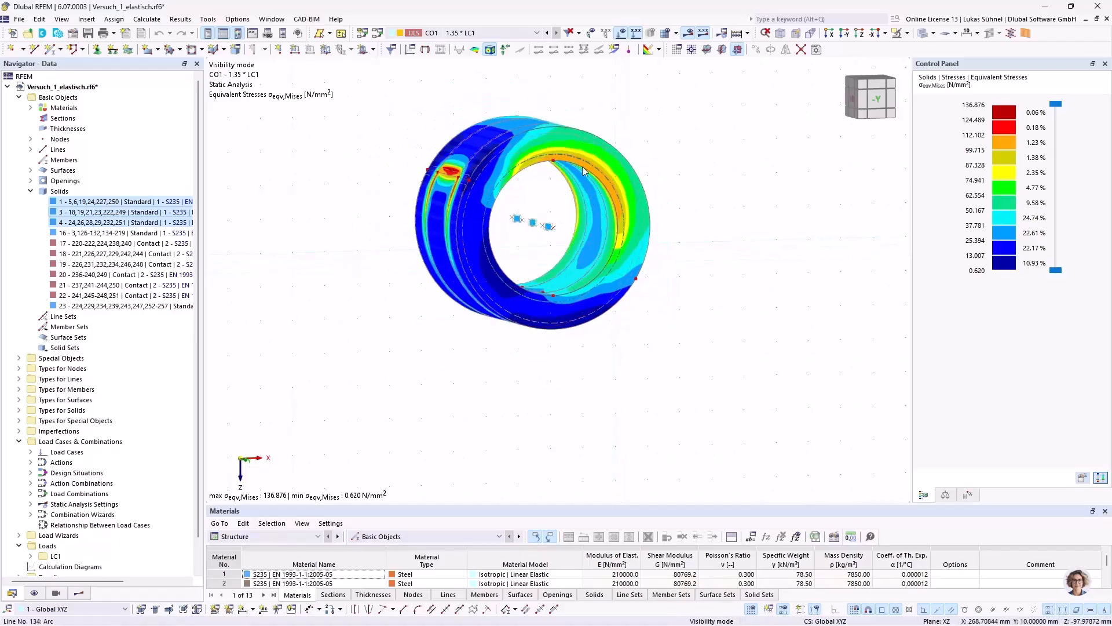
Step: Cancel the visibility mode that isolates the hub solids and display the whole part
scroll(574, 195, up, 2)
ctrl+middle_drag(568, 198, 482, 222)
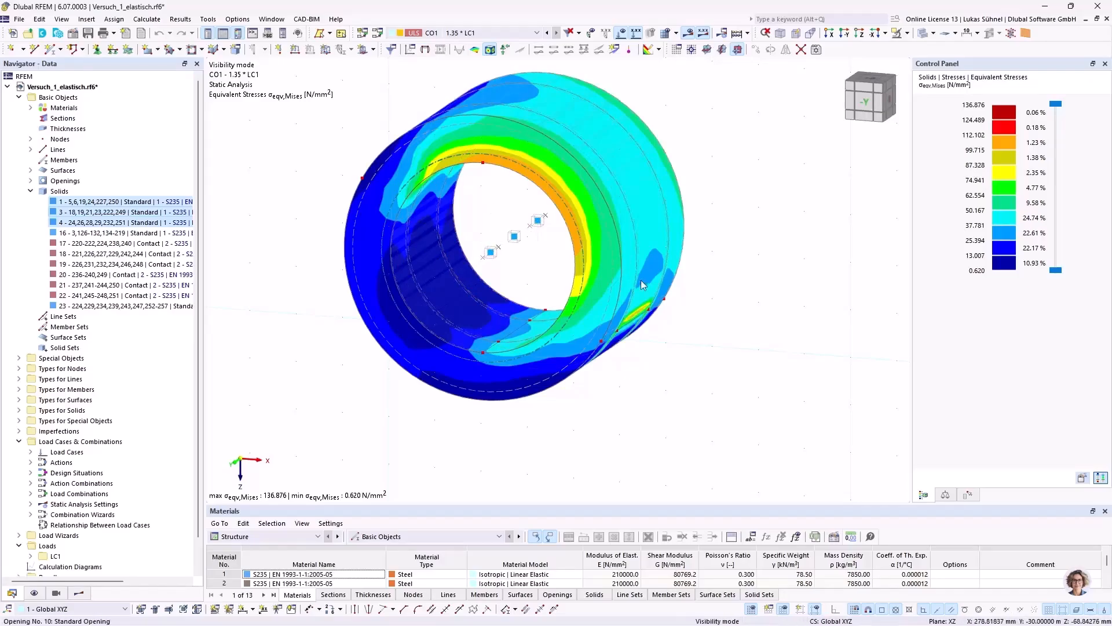
scroll(672, 290, down, 2)
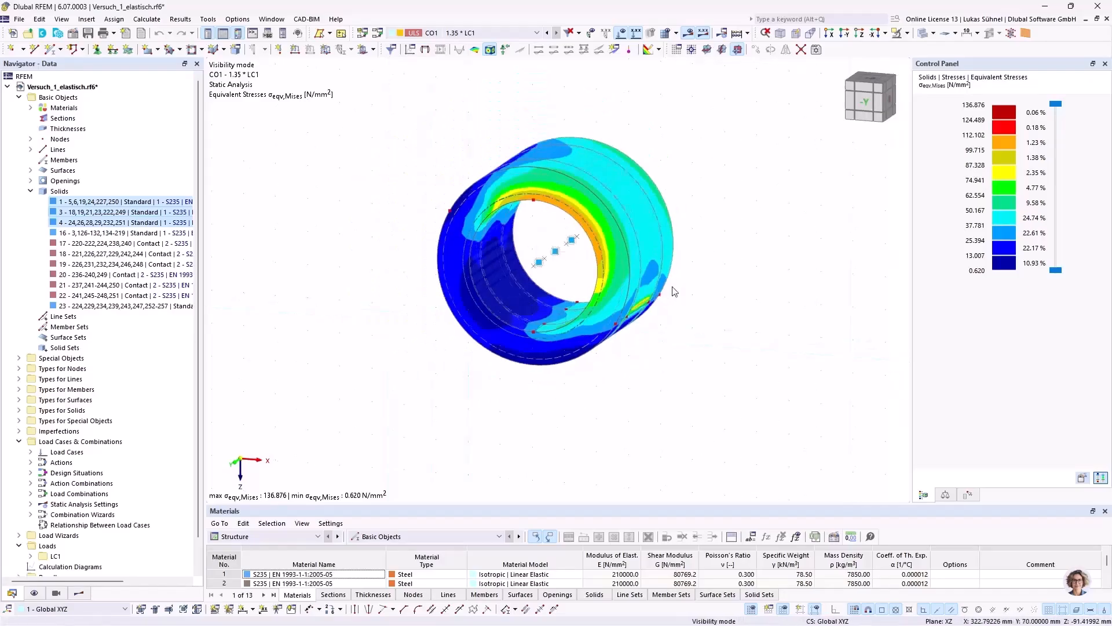
click(908, 34)
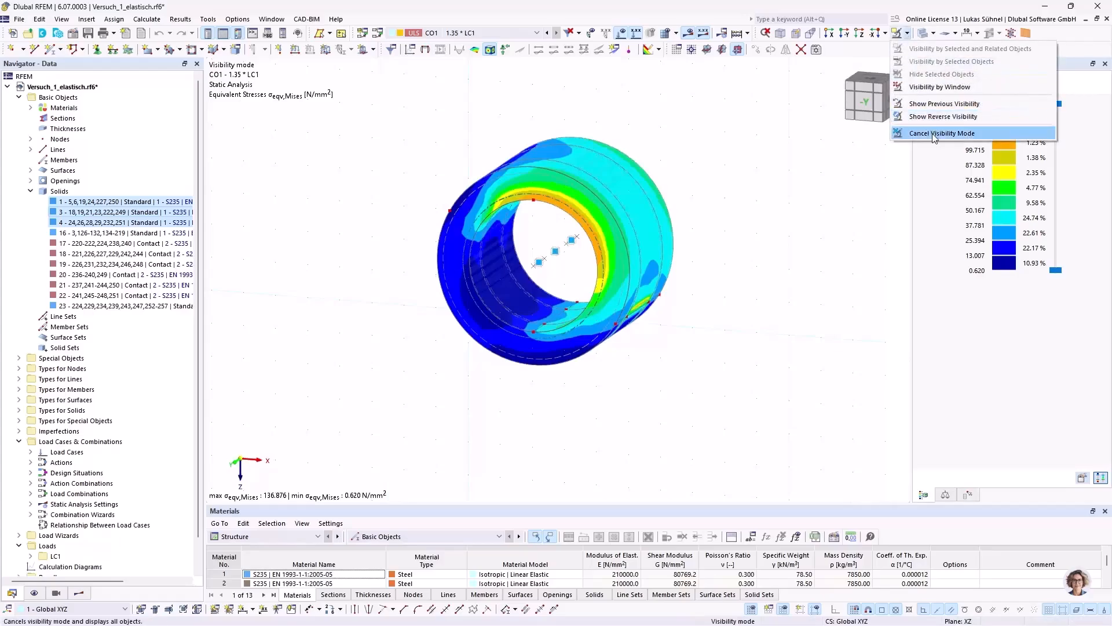
click(932, 133)
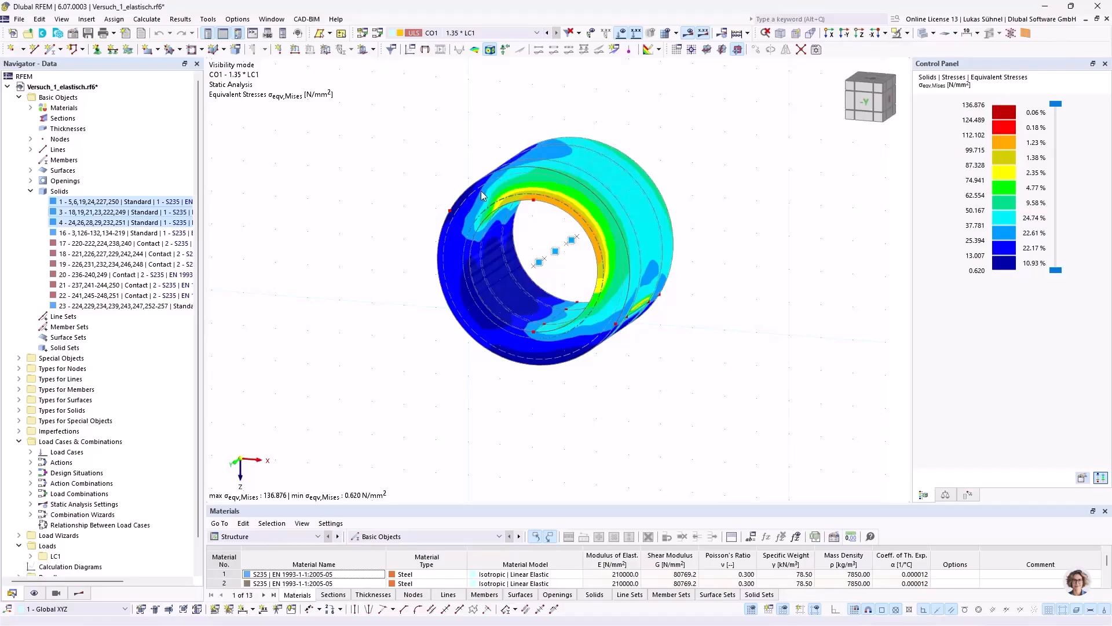
scroll(734, 224, down, 4)
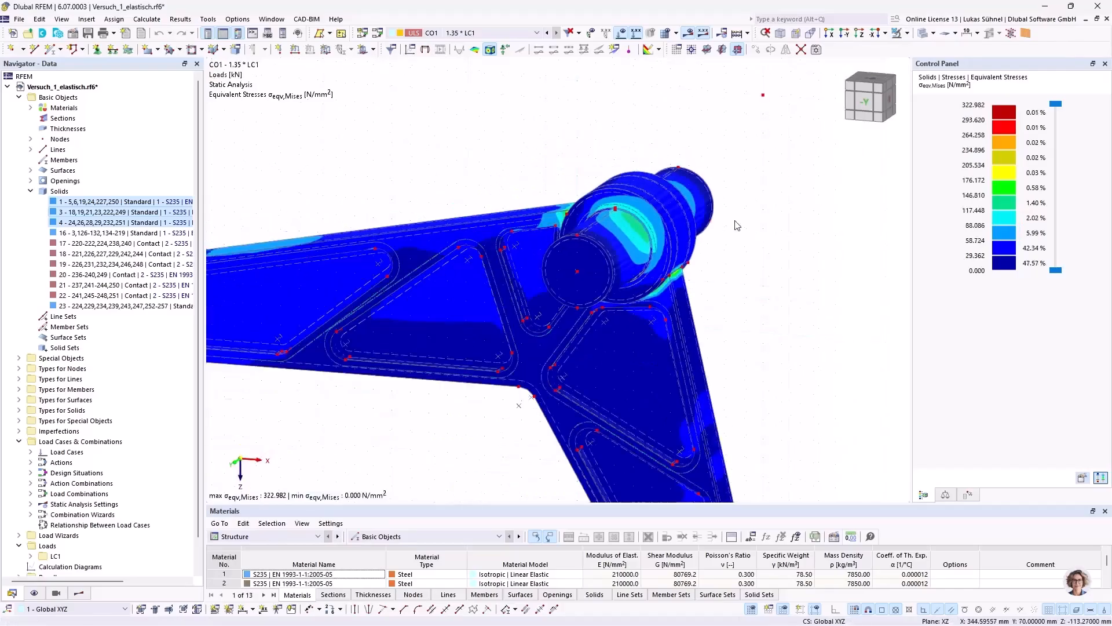
Step: Examine the von Mises stress concentration where the upper arm meets the hub
middle_drag(782, 251, 814, 223)
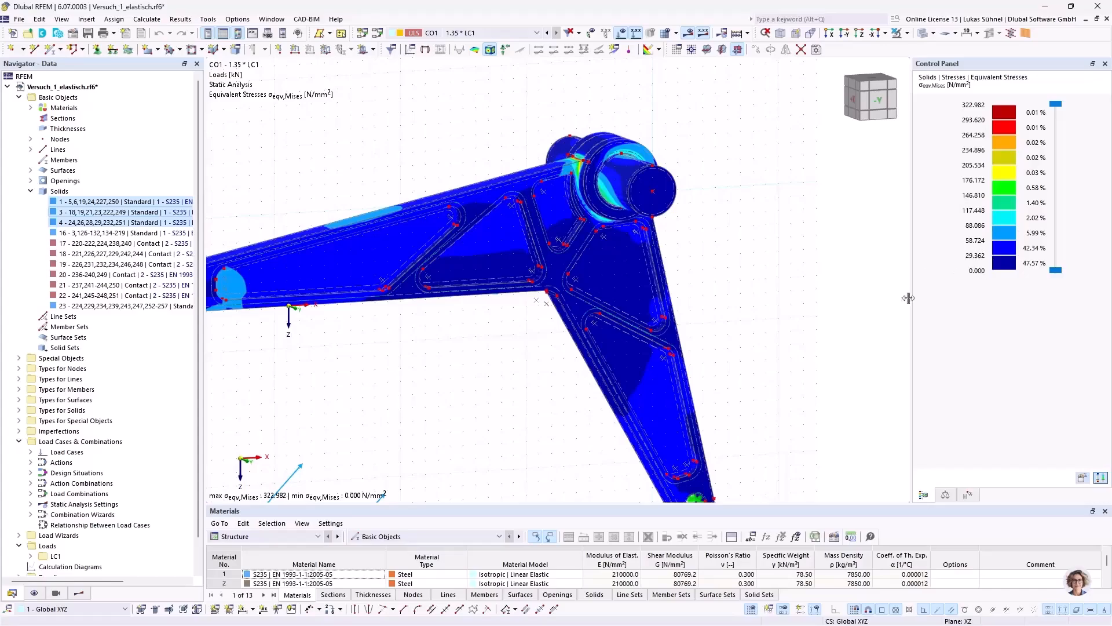
scroll(338, 233, up, 3)
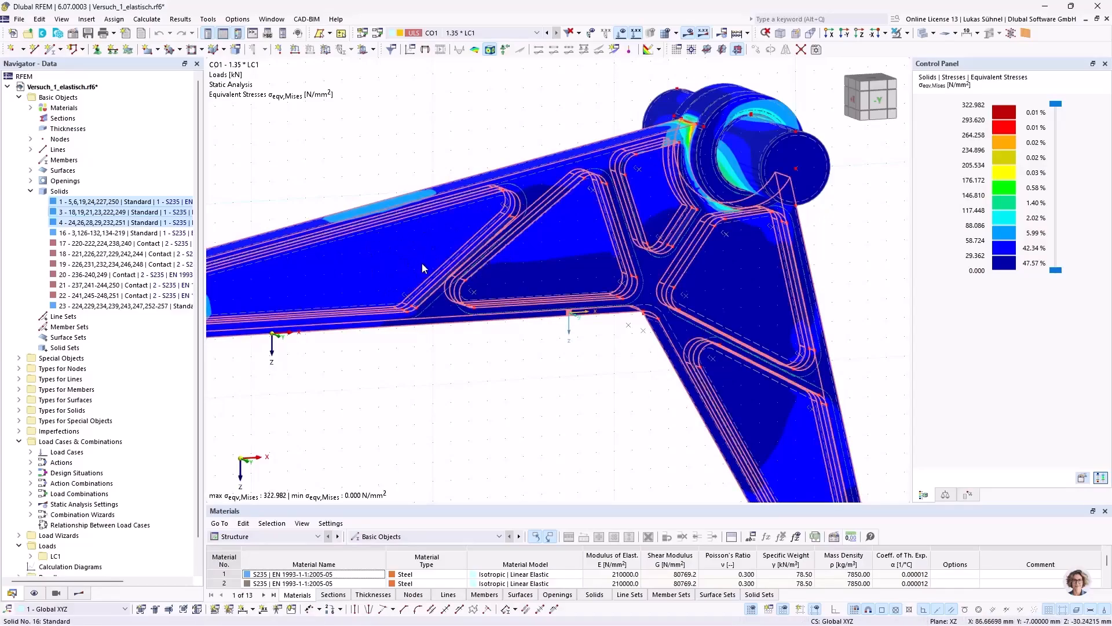
middle_drag(602, 95, 491, 126)
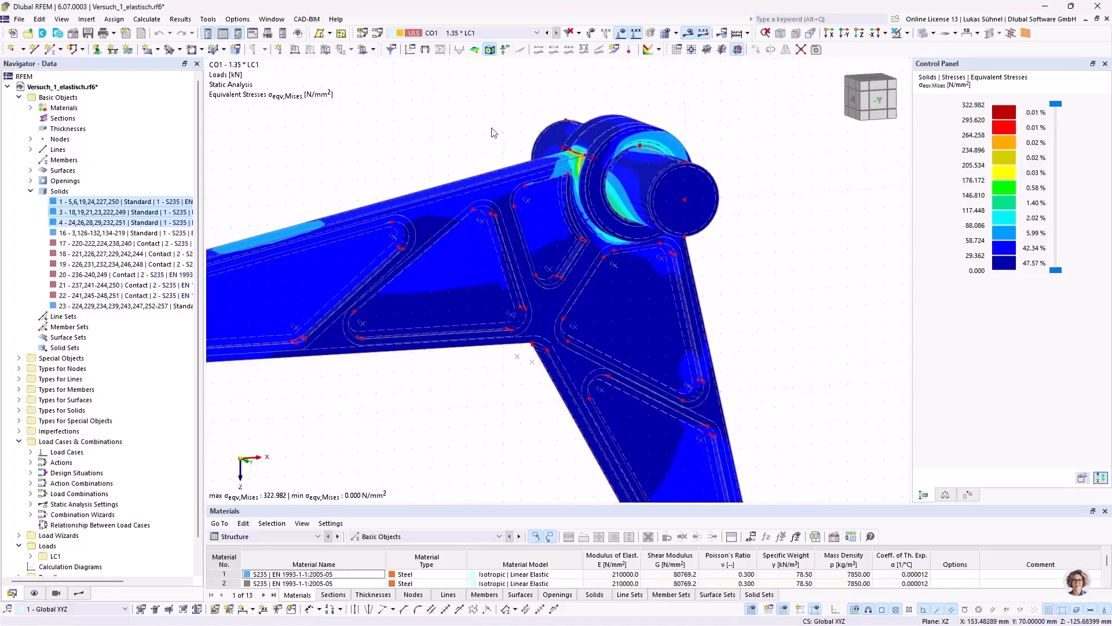
scroll(561, 160, up, 4)
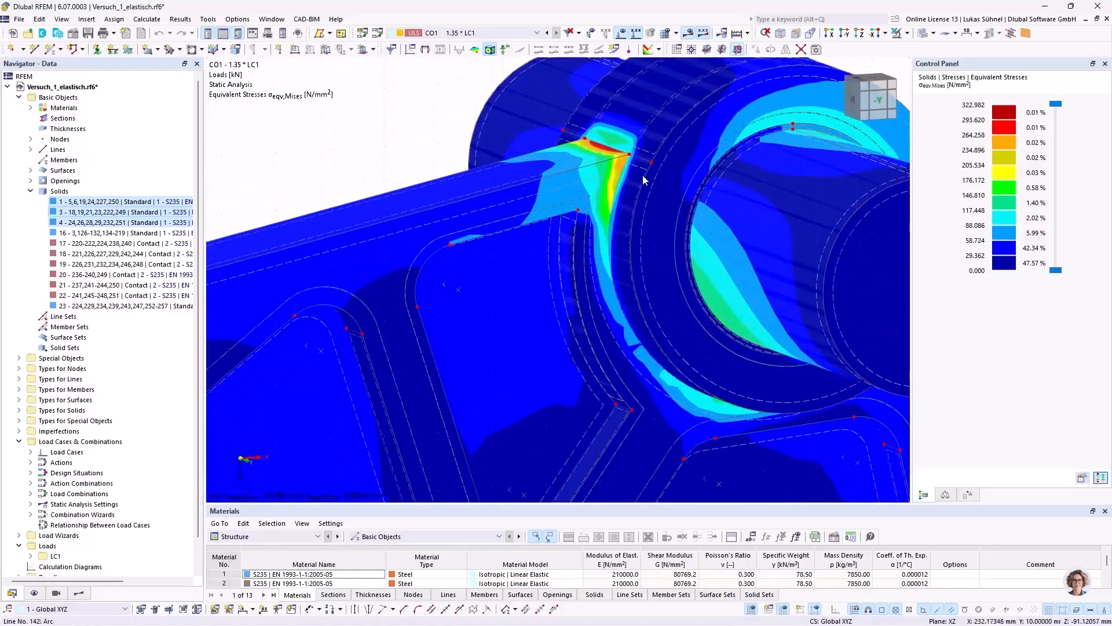
ctrl+middle_drag(621, 132, 503, 154)
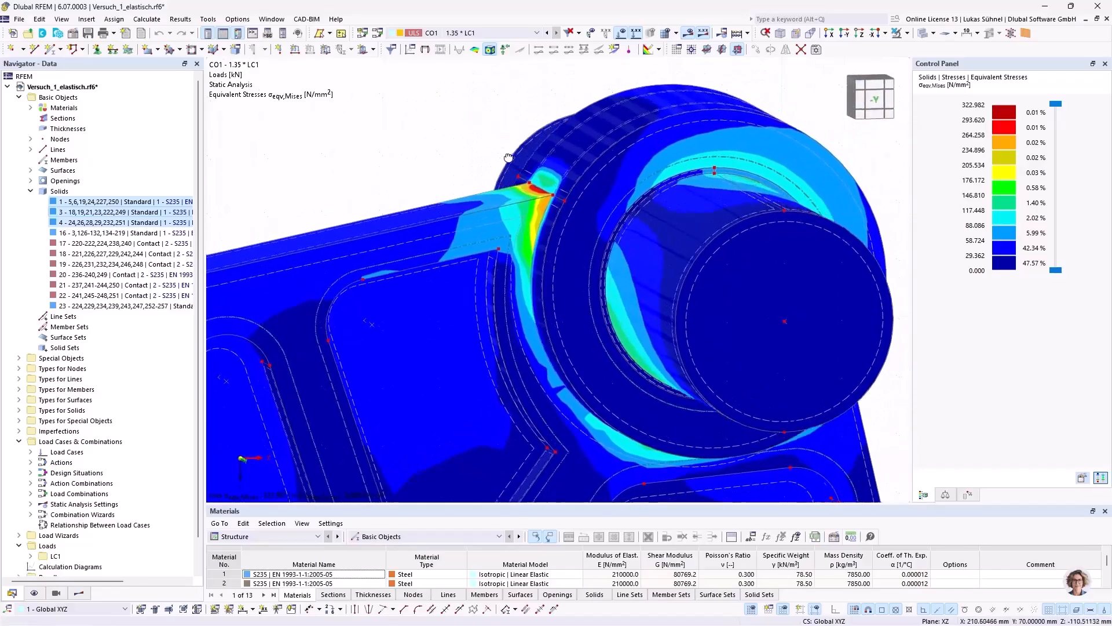
scroll(532, 174, up, 5)
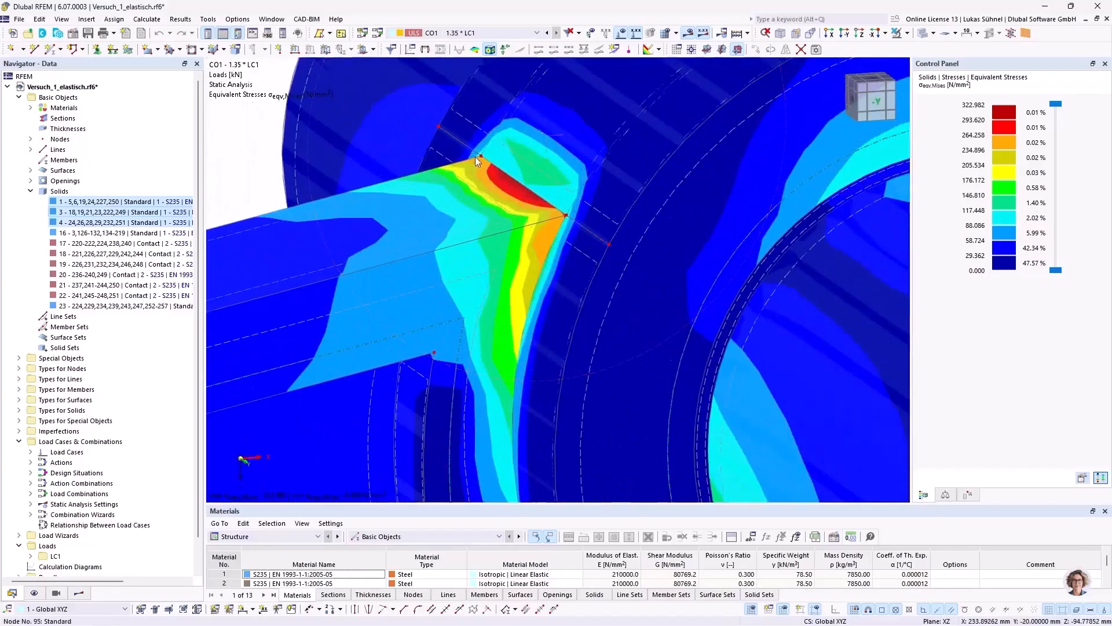
scroll(540, 205, down, 4)
ctrl+middle_drag(608, 222, 554, 214)
scroll(588, 225, down, 3)
scroll(440, 261, down, 5)
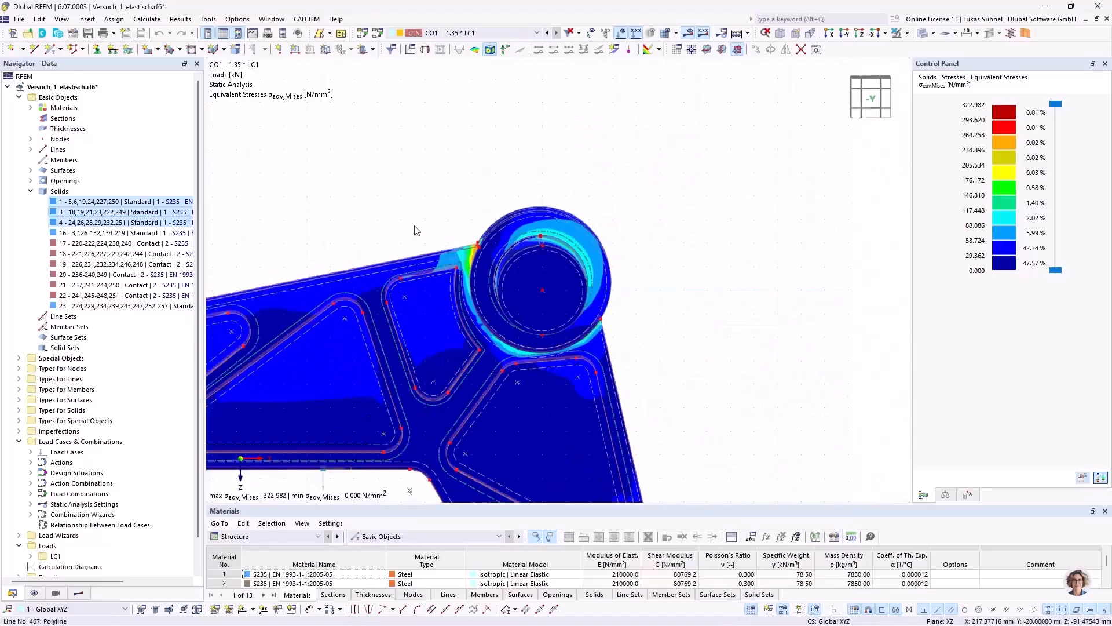
Step: Compare the von Mises stresses at the arm-to-hub corner from the front and at an angle, close up and in context
scroll(409, 208, up, 3)
ctrl+middle_drag(405, 199, 427, 212)
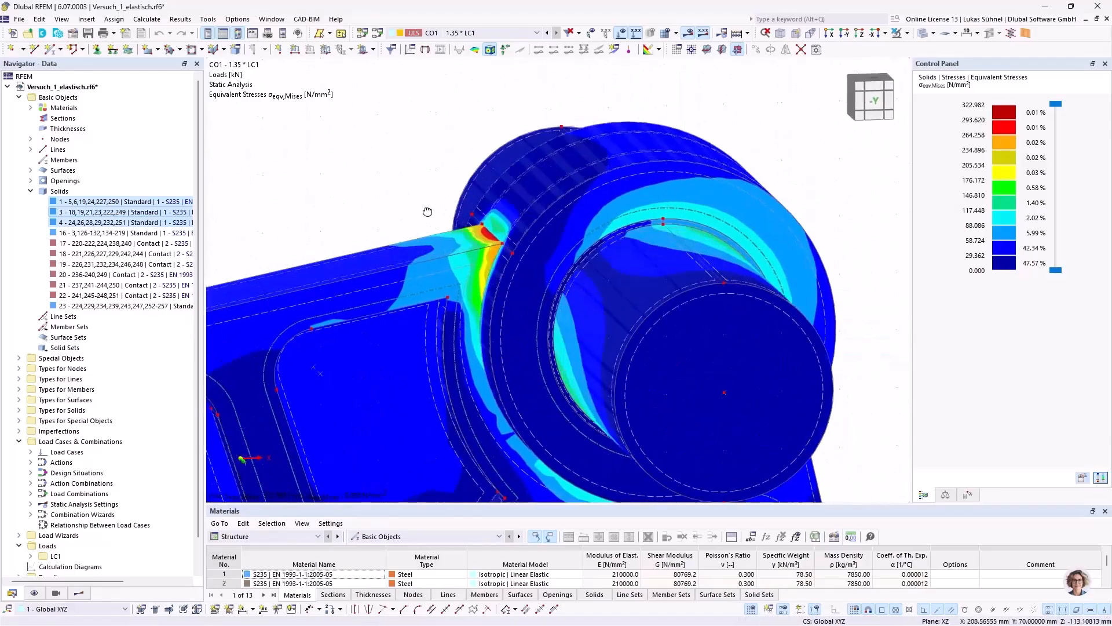
scroll(456, 210, up, 2)
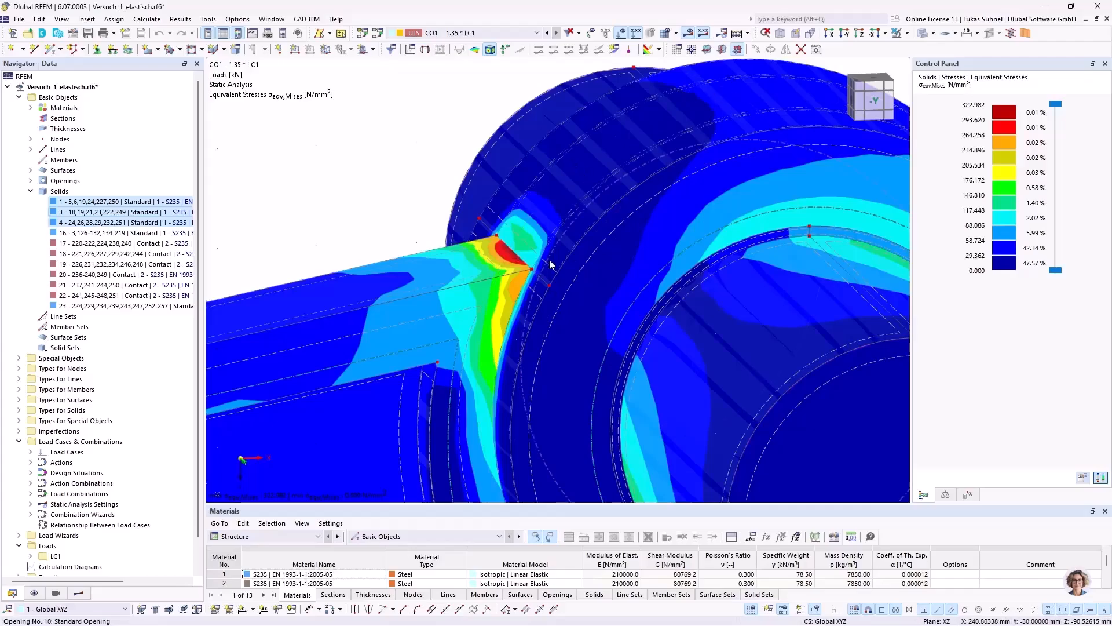
ctrl+middle_drag(518, 240, 493, 217)
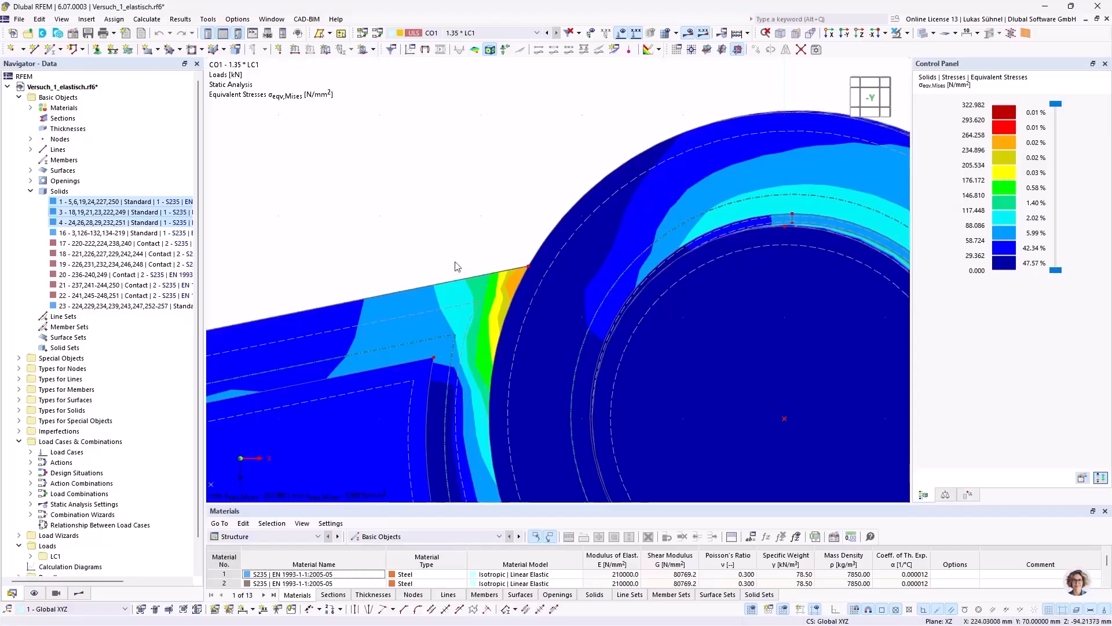
scroll(513, 182, down, 3)
ctrl+middle_drag(398, 152, 429, 182)
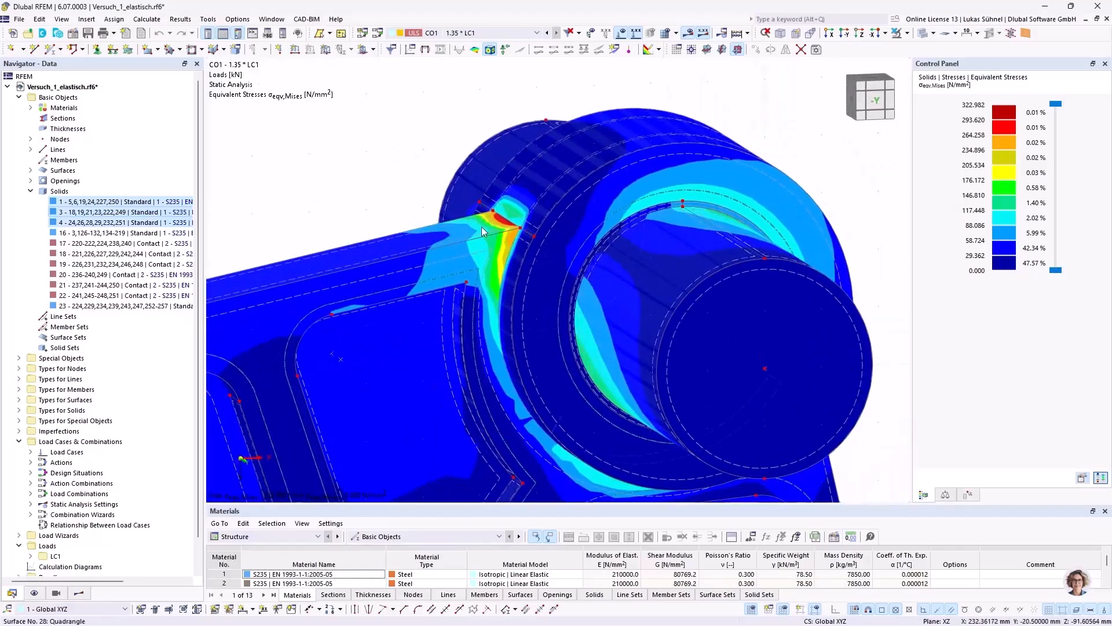
scroll(476, 226, down, 3)
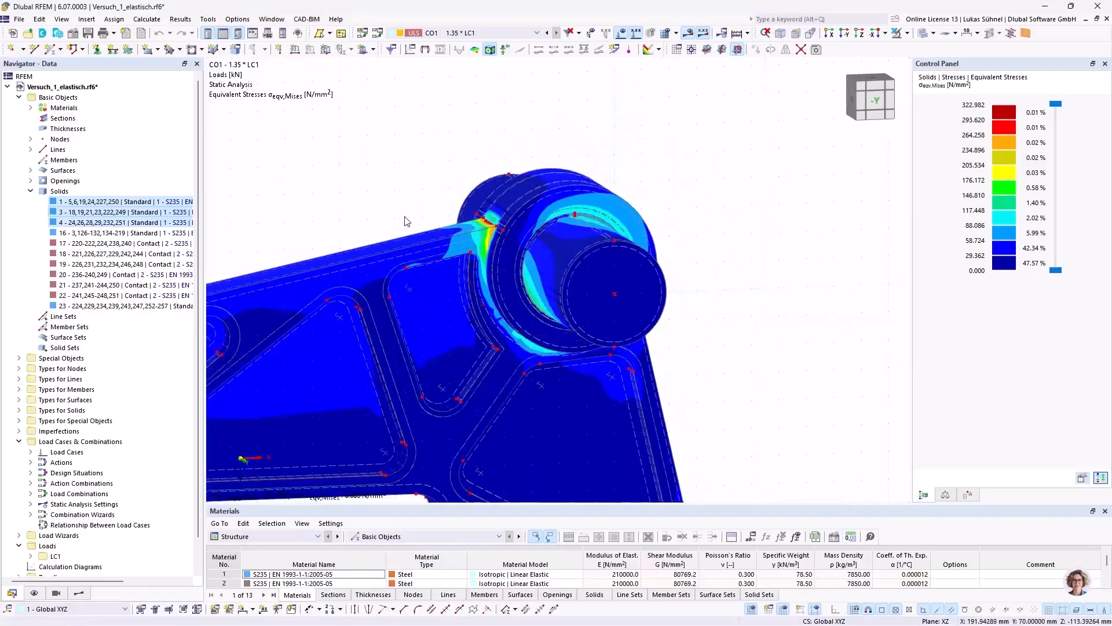
middle_drag(407, 220, 461, 126)
scroll(462, 125, down, 2)
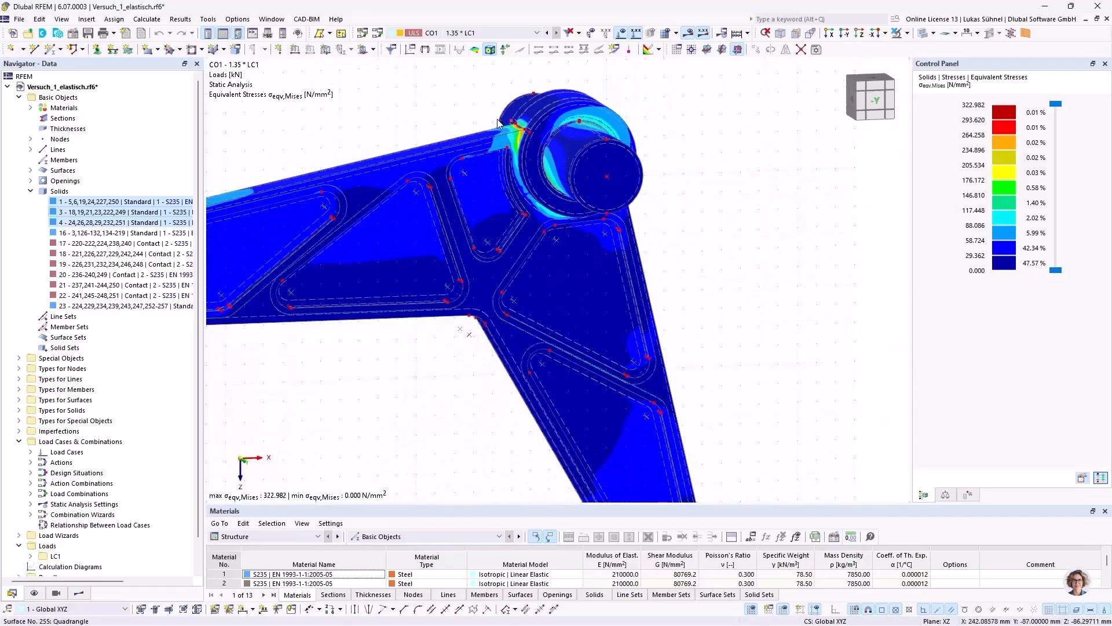
scroll(538, 146, up, 5)
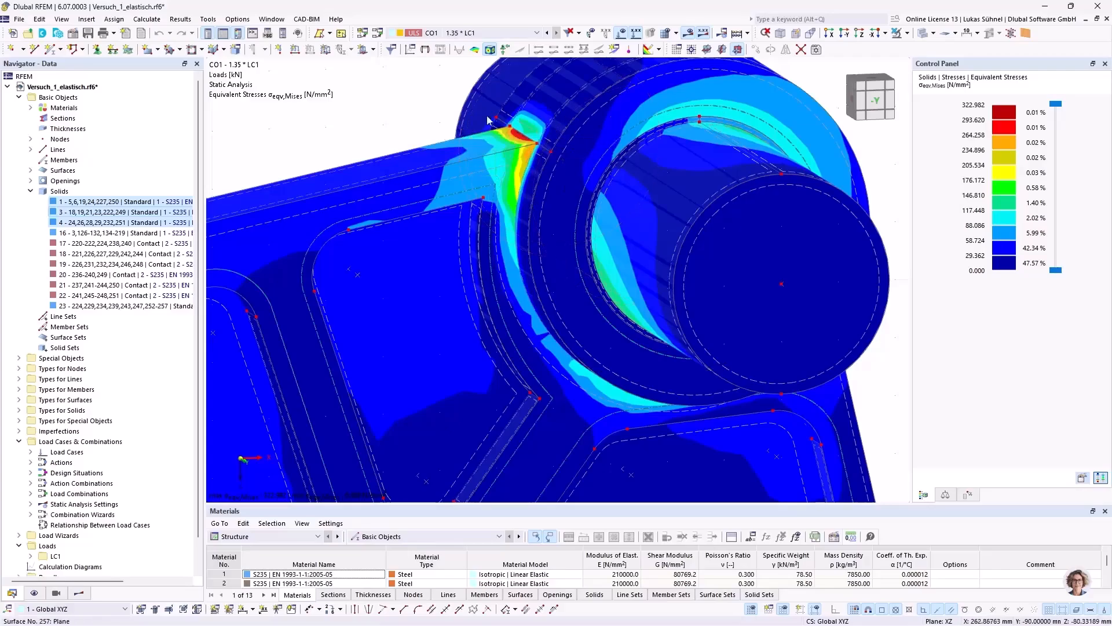
scroll(549, 106, down, 3)
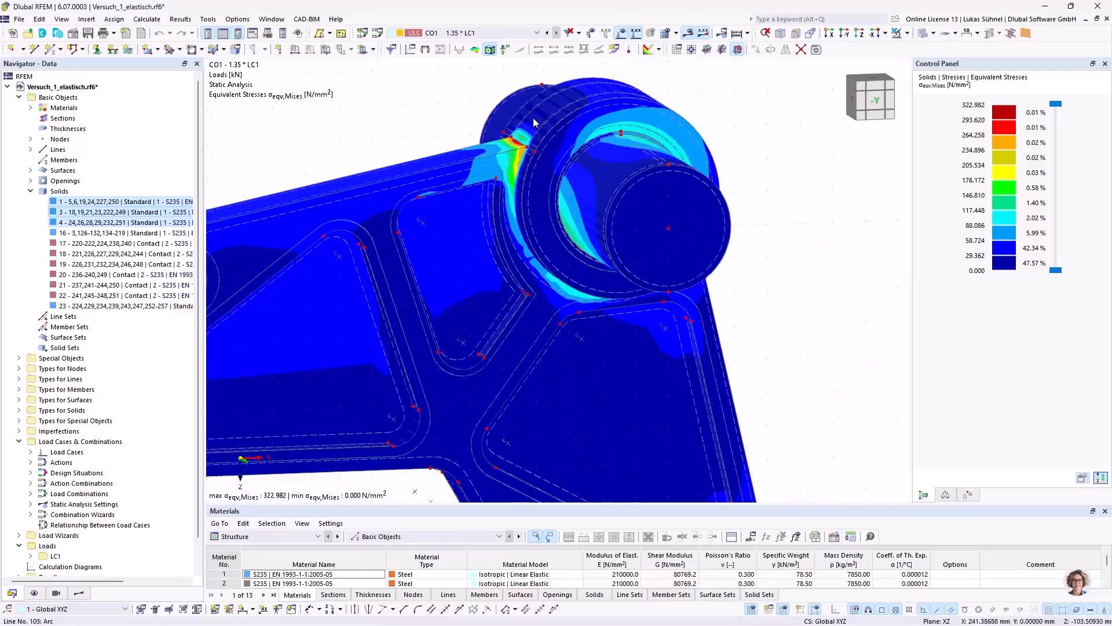
Step: Examine the von Mises stress distribution over the whole part, including both arms and the shaft
ctrl+middle_drag(832, 316, 794, 279)
ctrl+middle_drag(445, 305, 515, 322)
middle_drag(436, 325, 525, 208)
scroll(521, 240, down, 2)
ctrl+middle_drag(478, 335, 481, 356)
scroll(463, 371, down, 1)
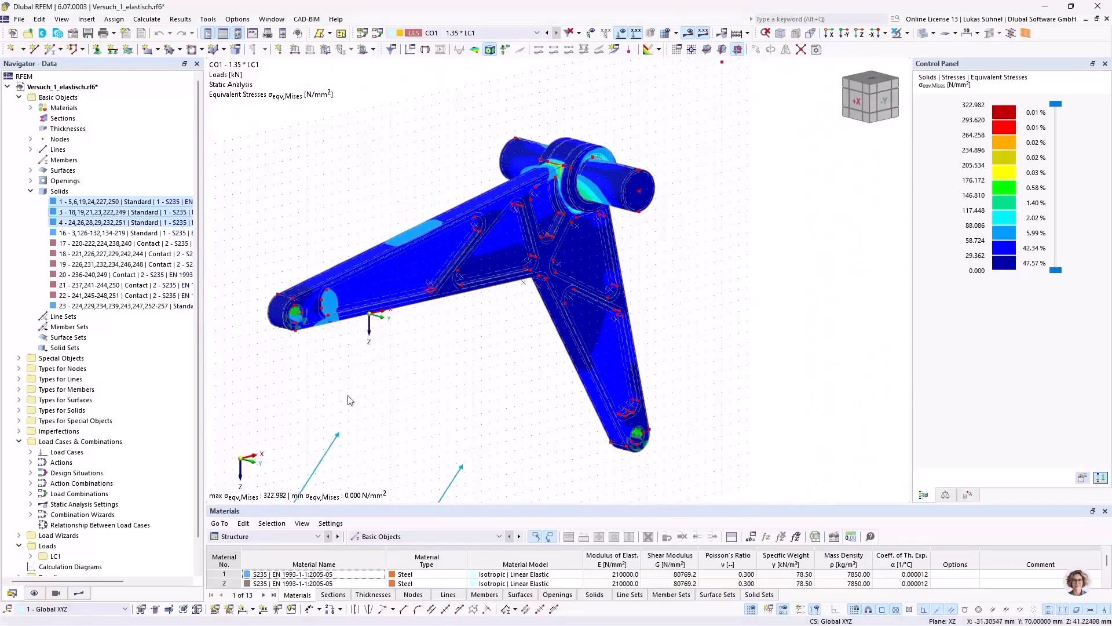
click(78, 593)
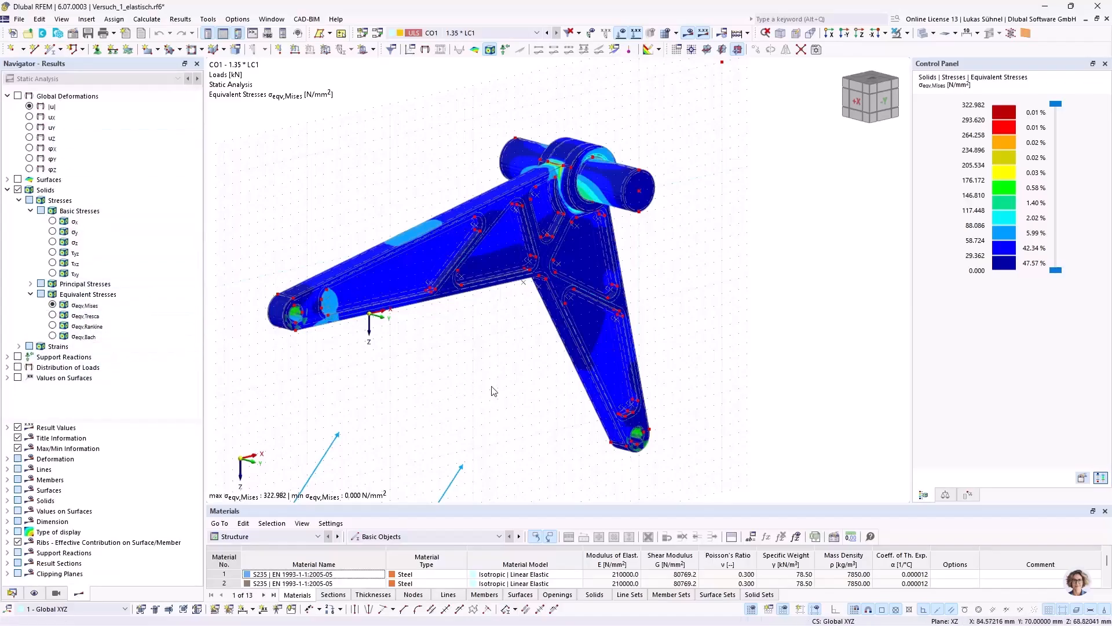
ctrl+middle_drag(450, 357, 477, 369)
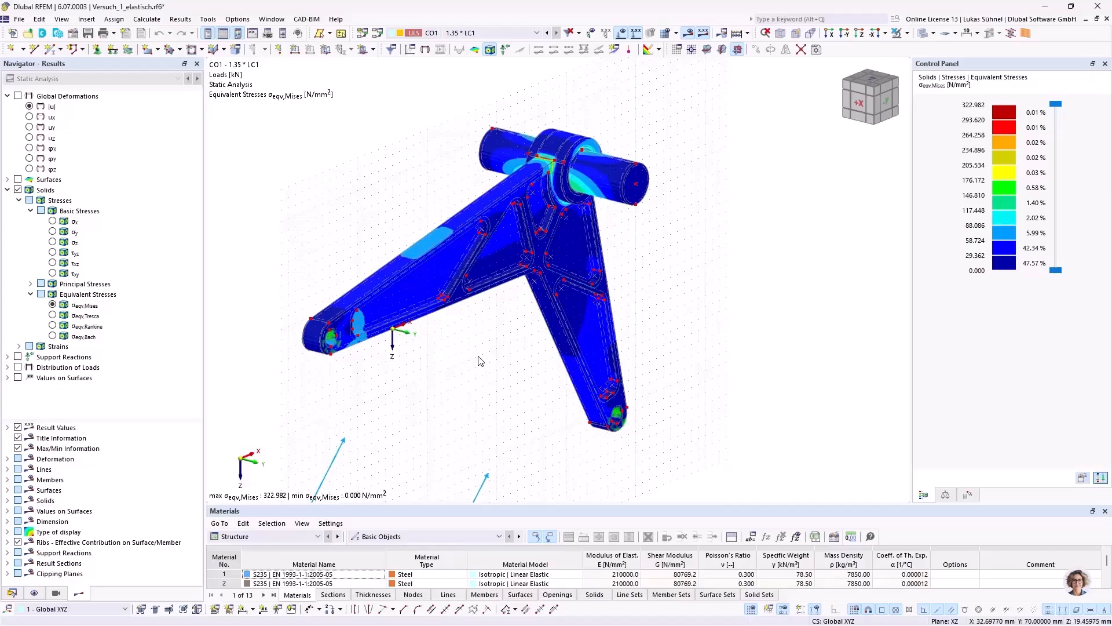
drag(503, 504, 504, 433)
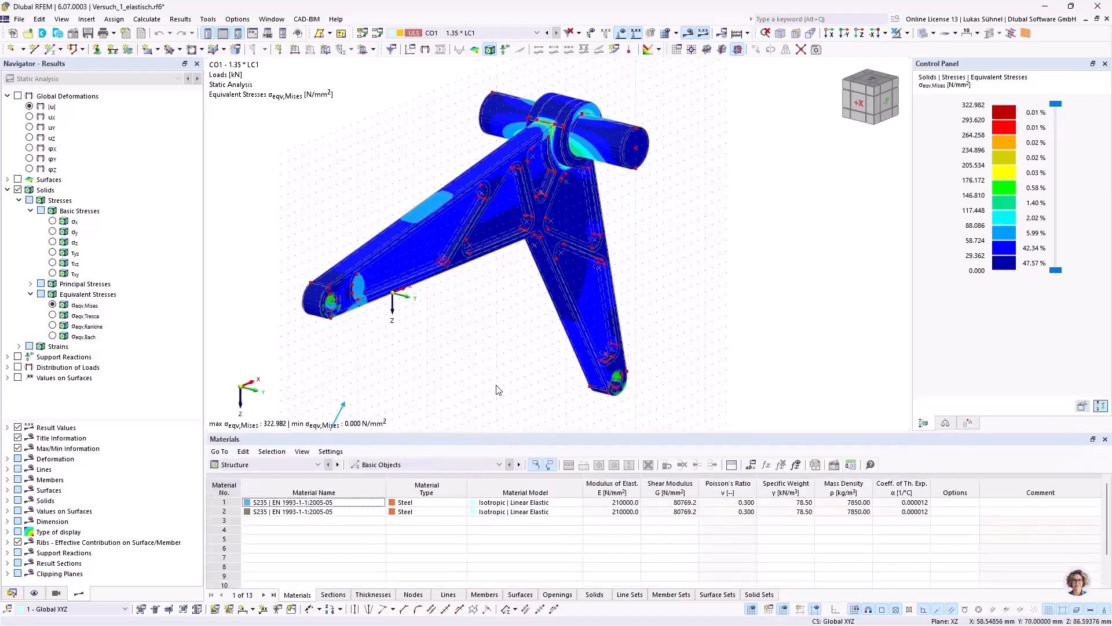
ctrl+middle_drag(497, 389, 476, 371)
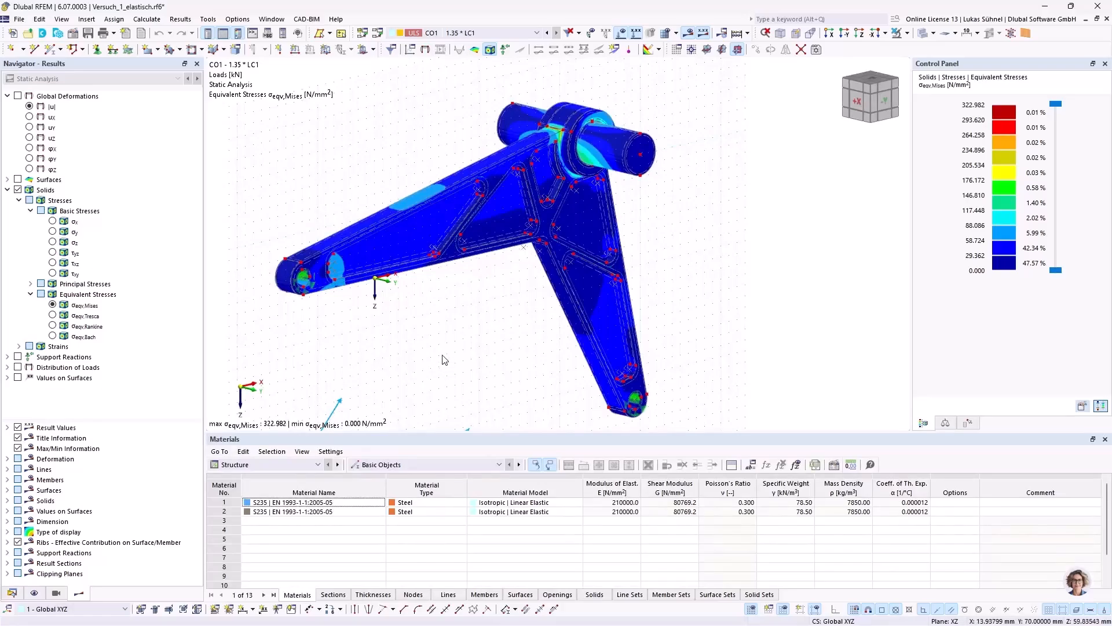
Step: Activate the Stress-Strain Analysis design add-on in the base data of the model Versuch_1_elastisch
click(13, 592)
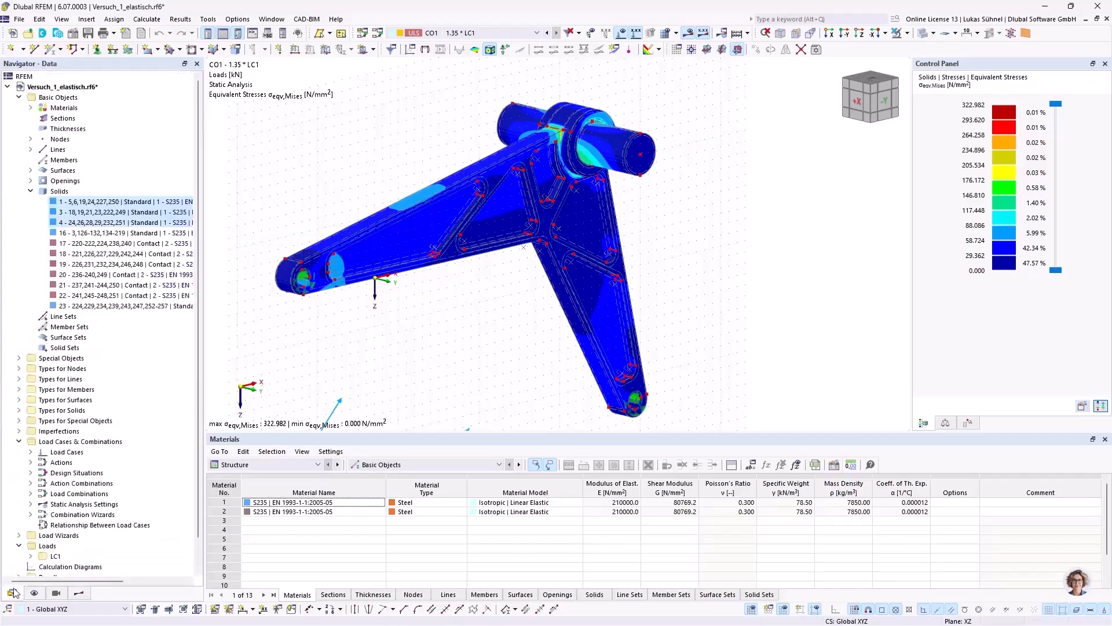
right_click(83, 90)
click(227, 244)
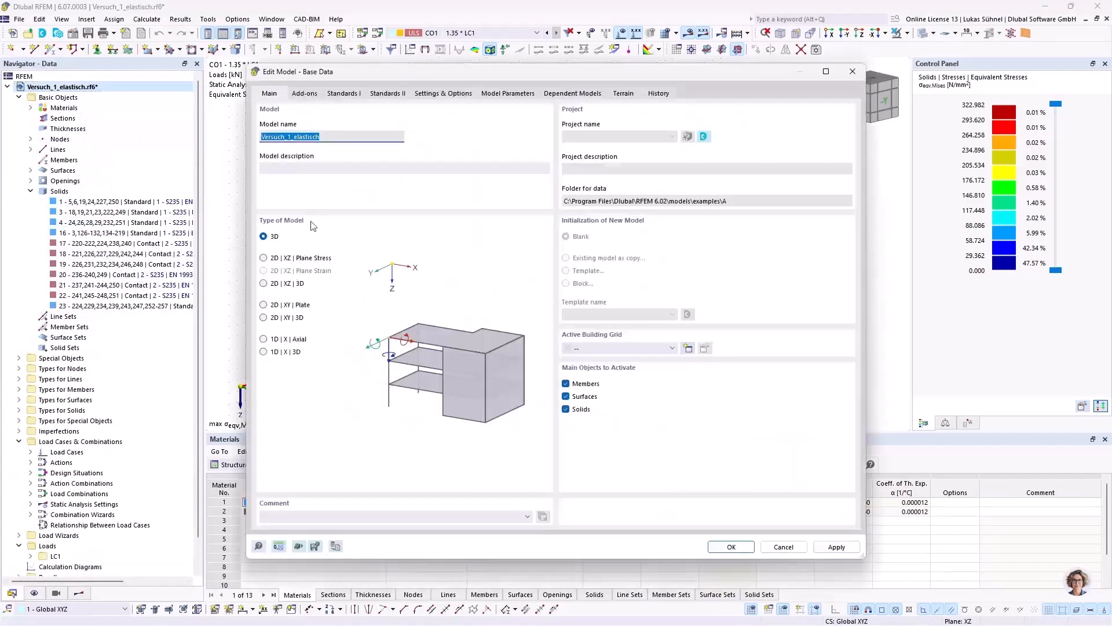
click(306, 93)
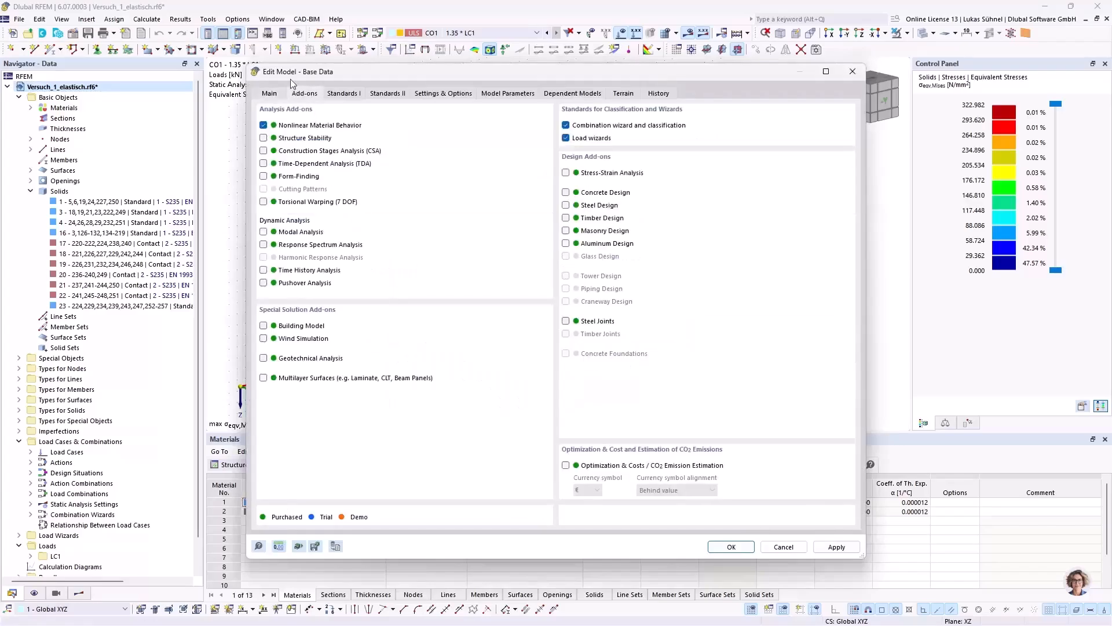
click(589, 174)
click(731, 547)
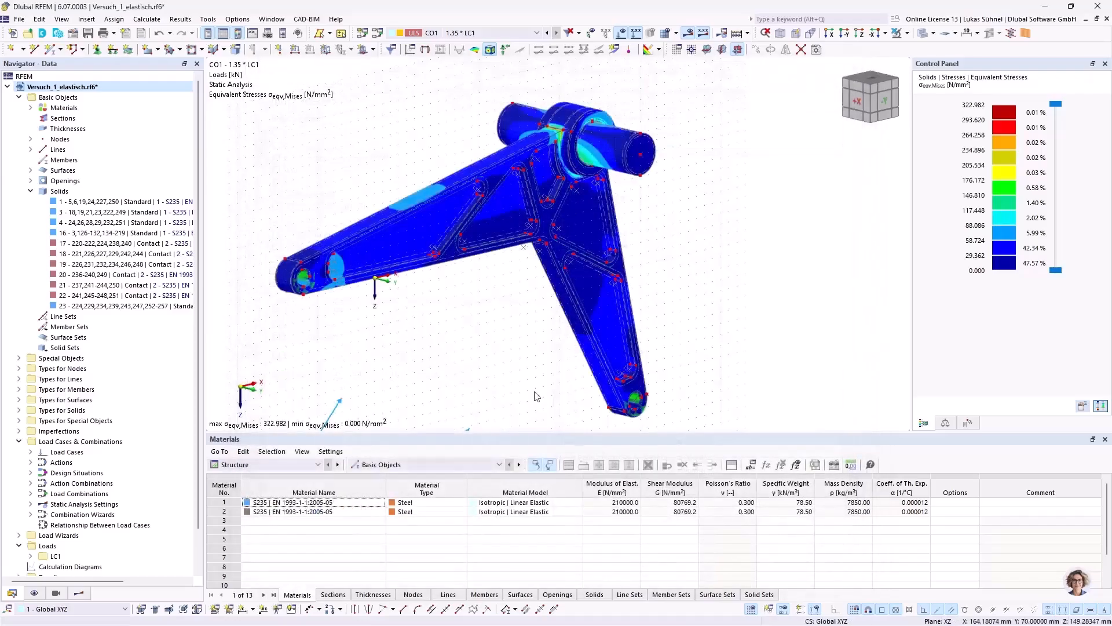
Step: Show the Stress-Strain Analysis input data and exclude all surfaces from the objects analyzed for stresses
click(263, 464)
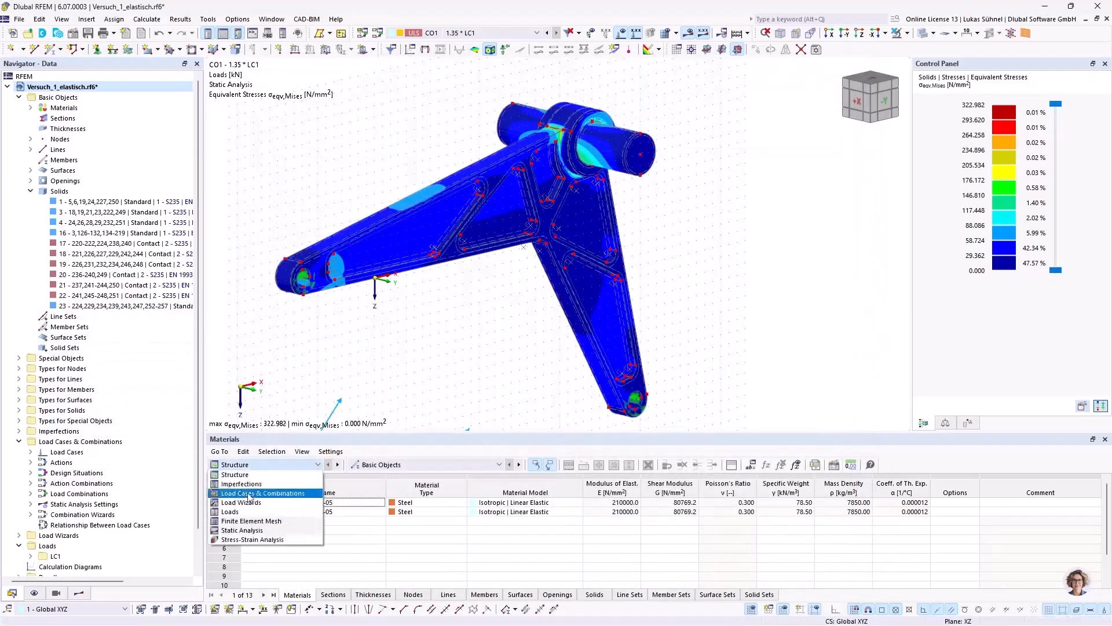
click(255, 542)
drag(349, 433, 350, 388)
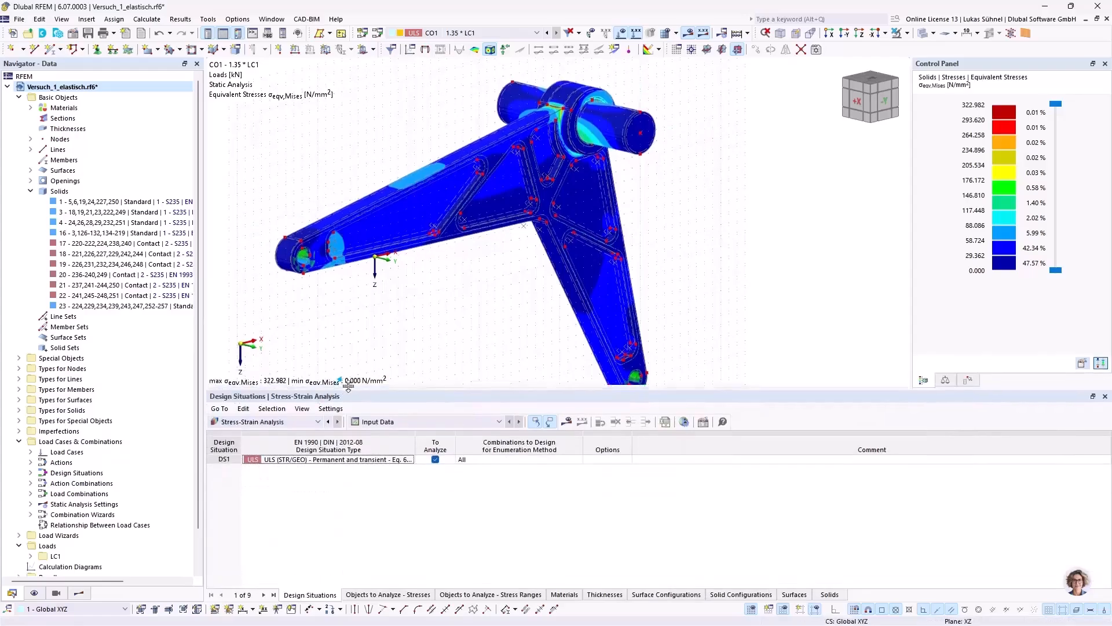
click(404, 595)
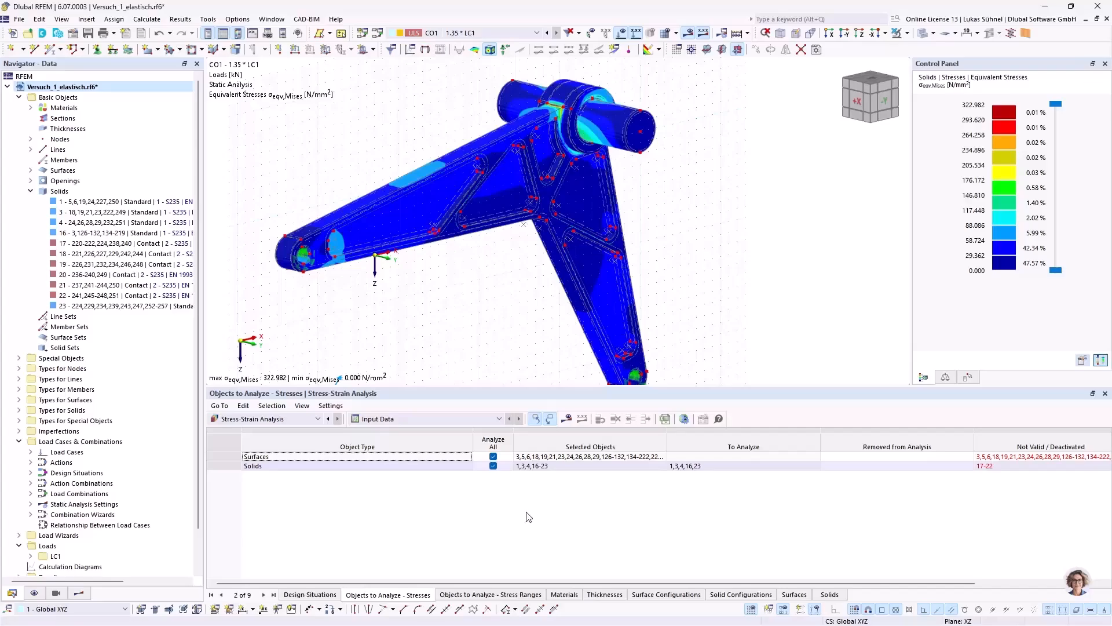
click(493, 456)
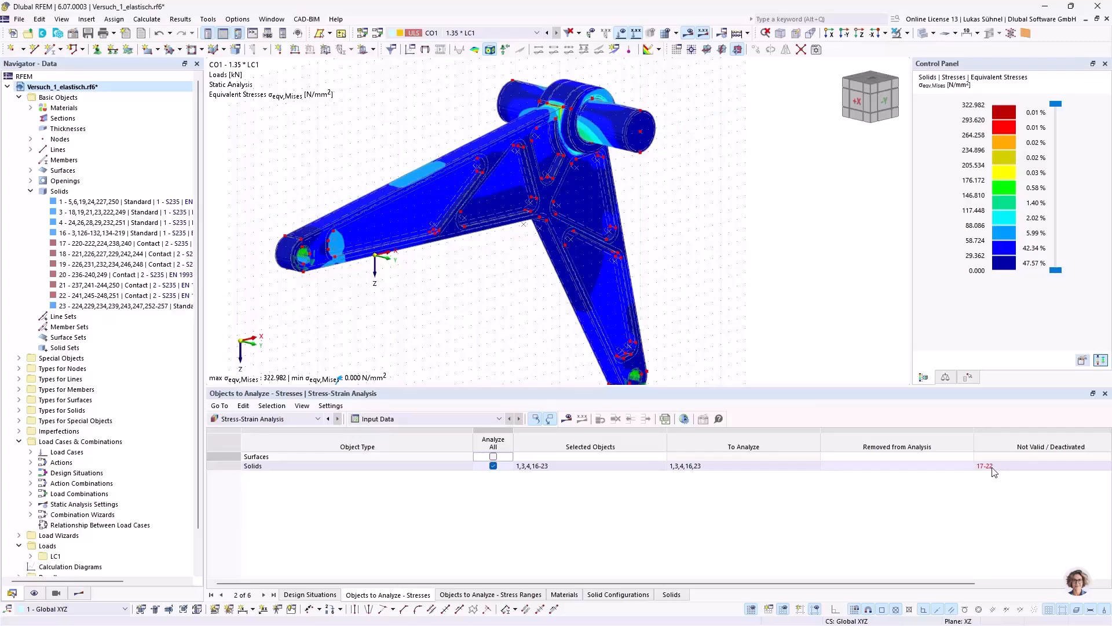
Step: Open the Default solid configuration and review the definitions of the stress types σ1 and τmax
middle_drag(452, 287, 417, 269)
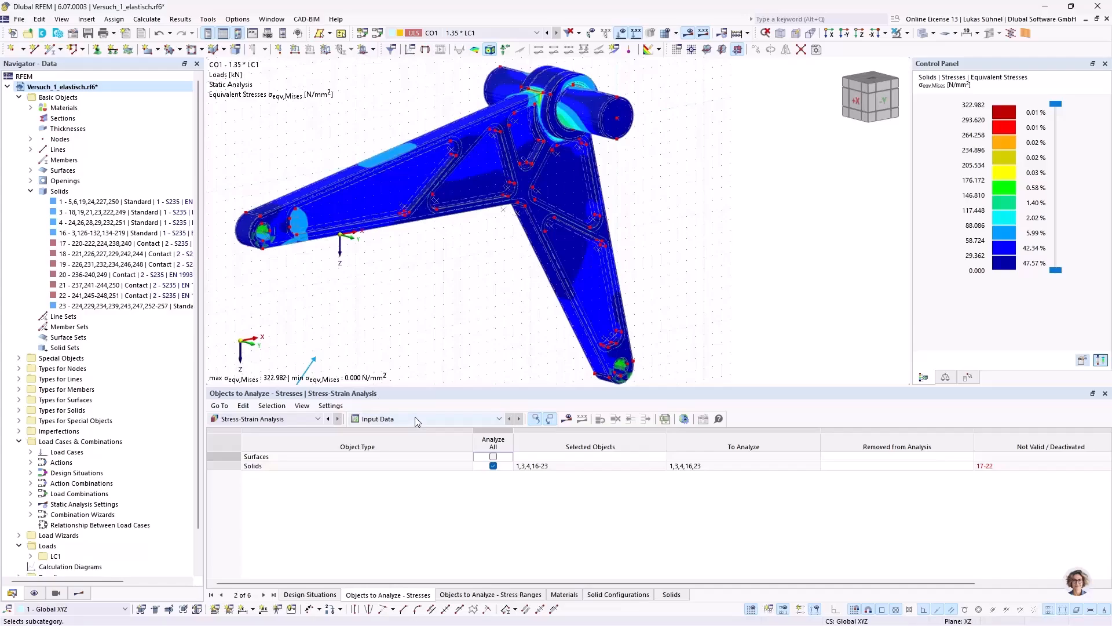
click(618, 595)
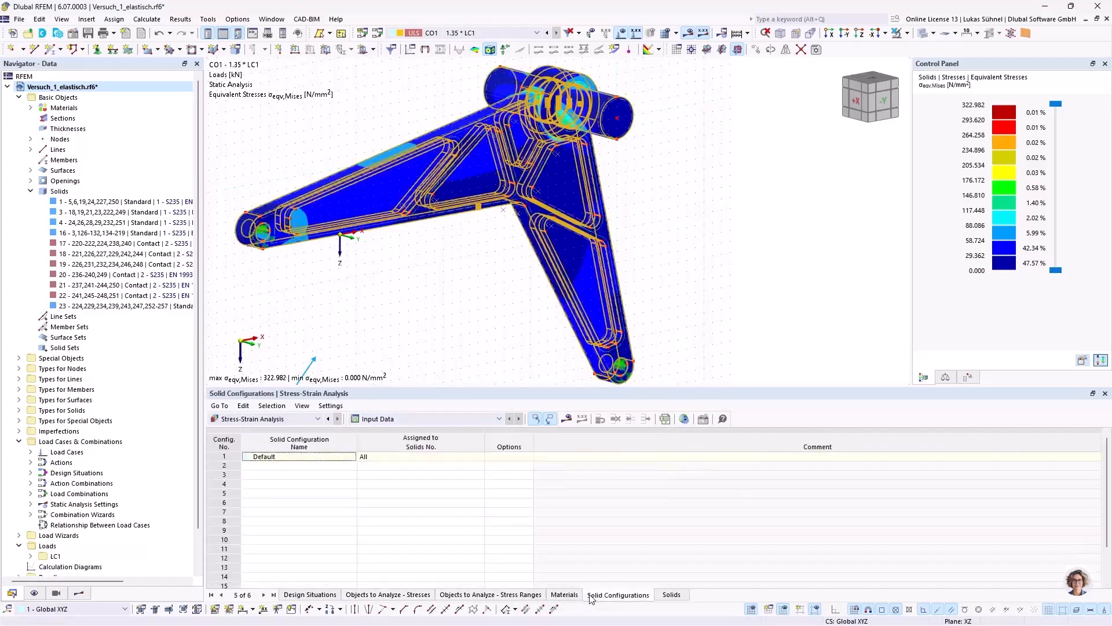
double_click(298, 456)
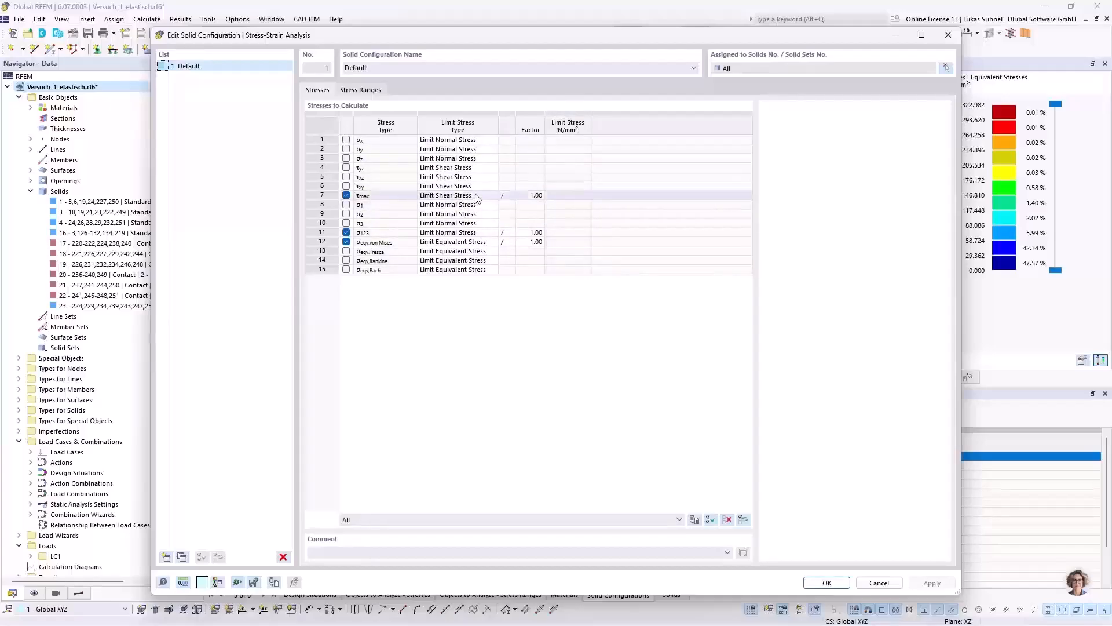
click(491, 205)
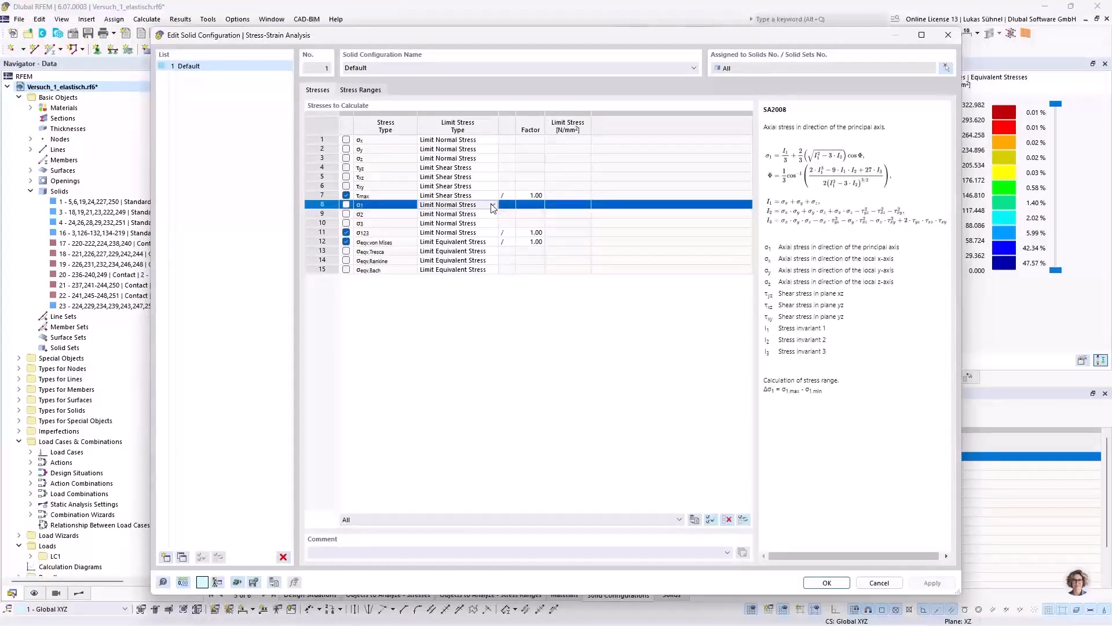
click(489, 195)
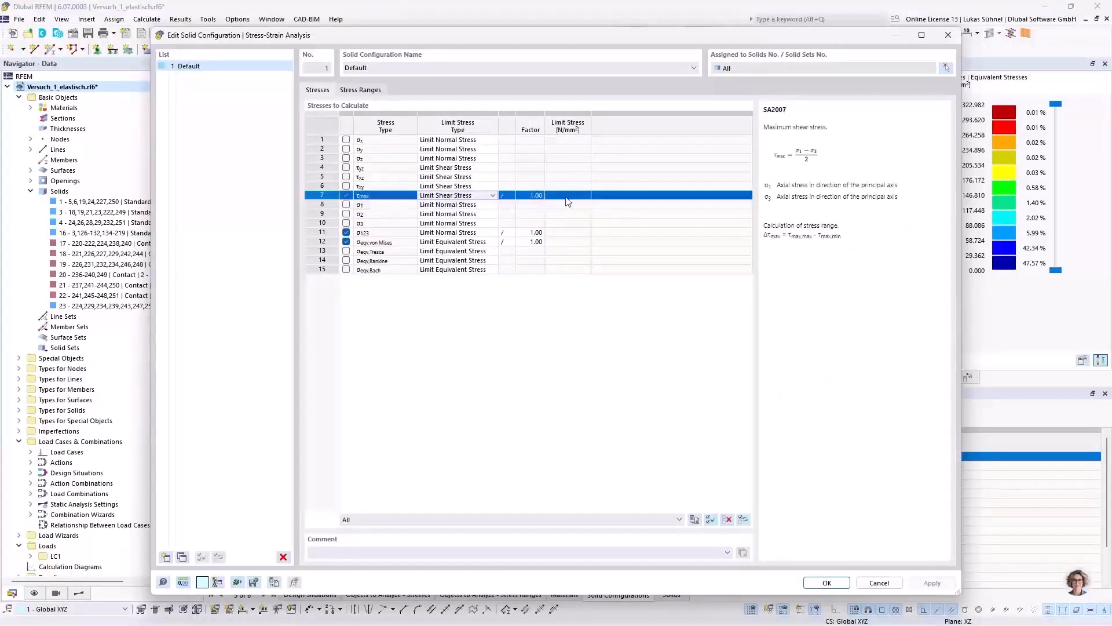
Step: Try the user-defined limit stress type for τmax, restore Limit Shear Stress and close the solid configuration
click(492, 195)
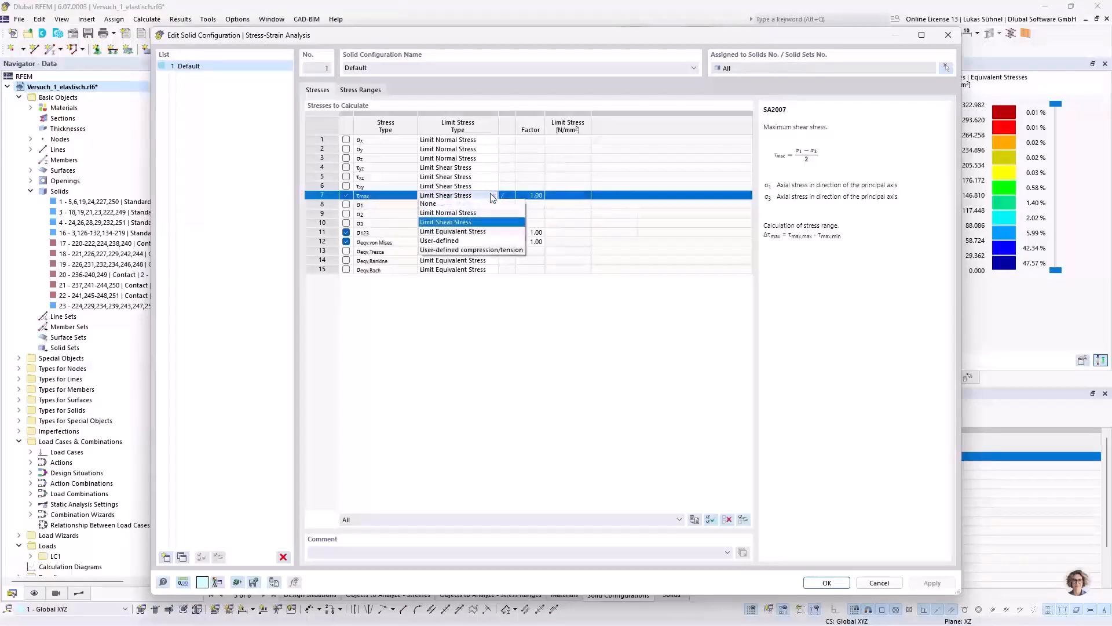
click(443, 242)
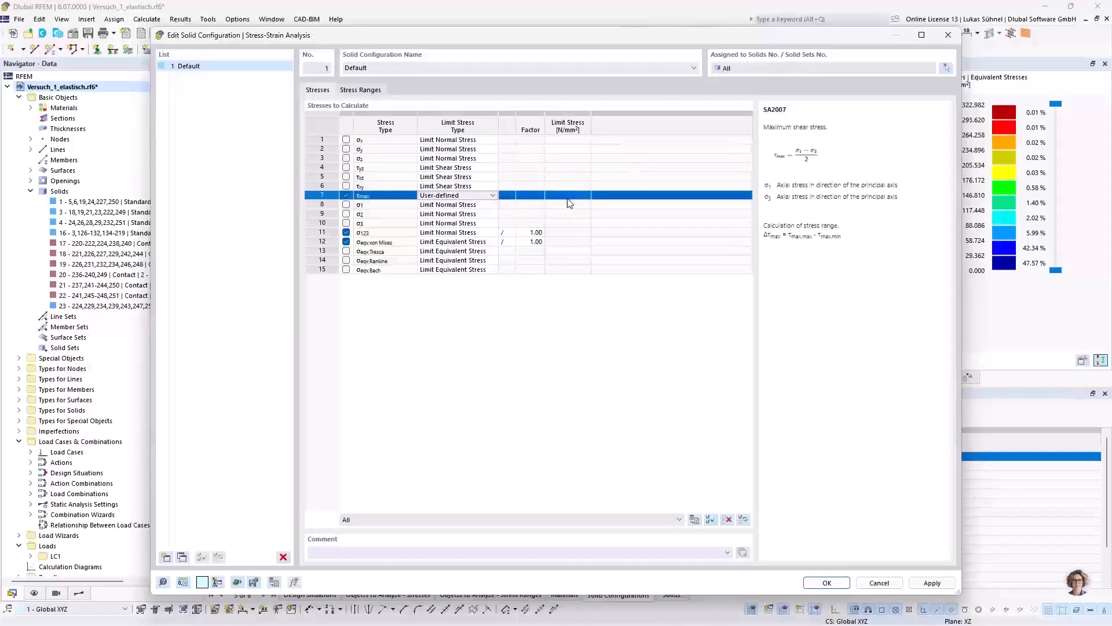
click(476, 197)
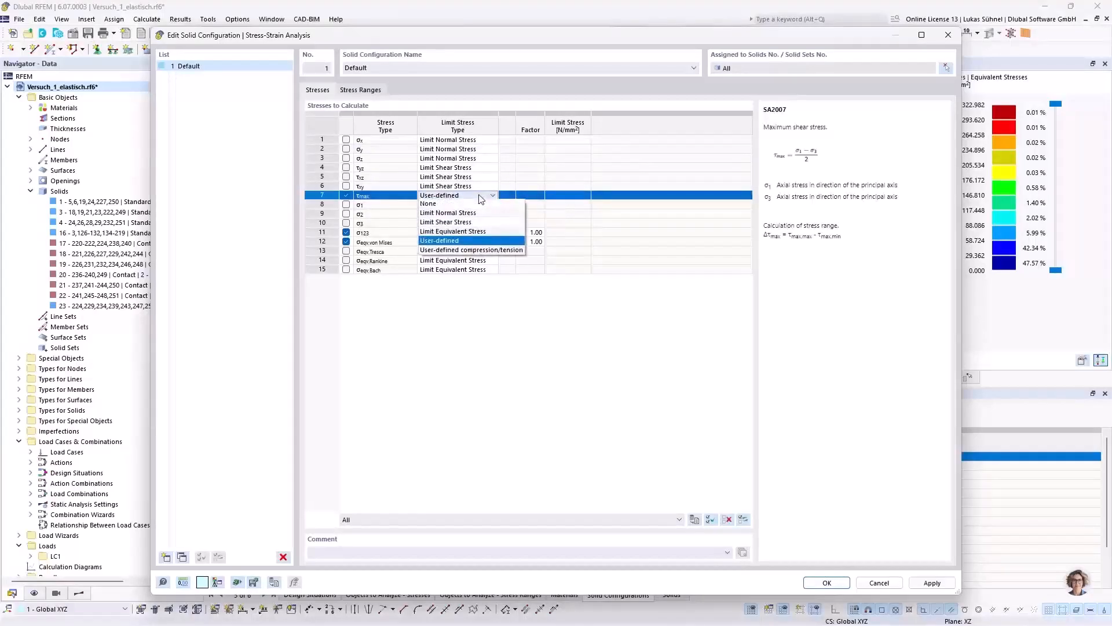
click(454, 227)
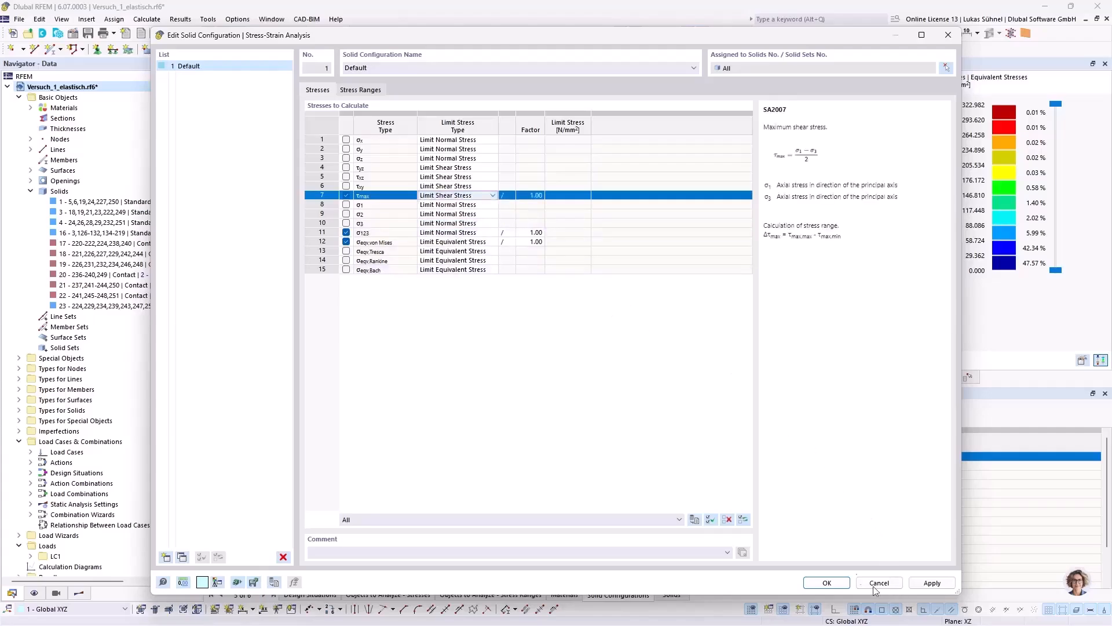
click(845, 582)
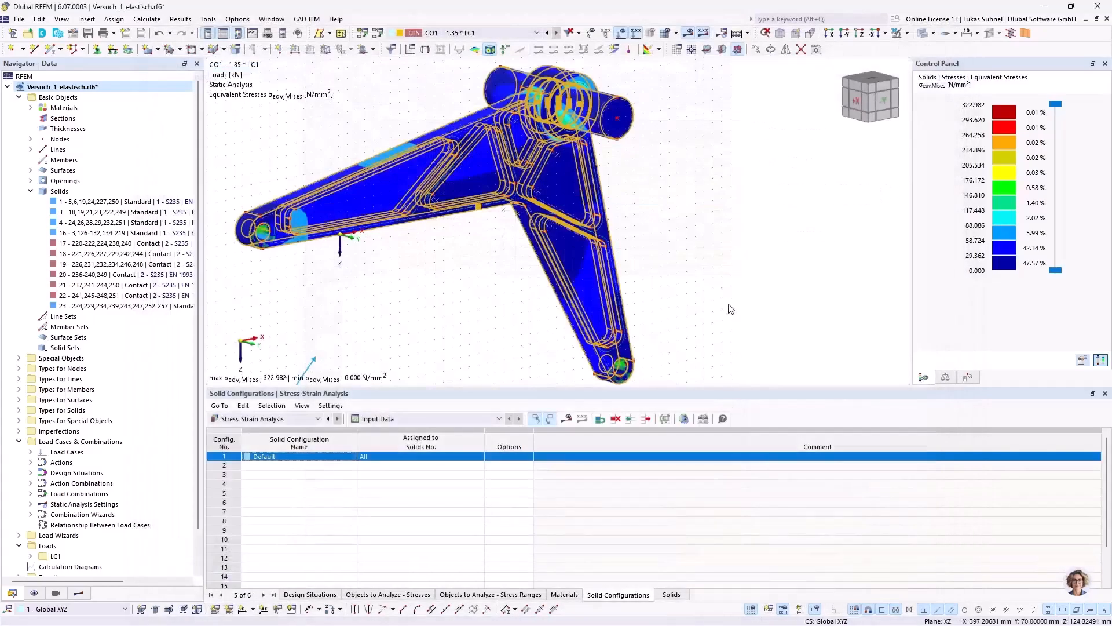
Step: Calculate the Stress-Strain Analysis and list the stresses on solids by solid, enlarging the table to show every solid
middle_drag(429, 268, 483, 269)
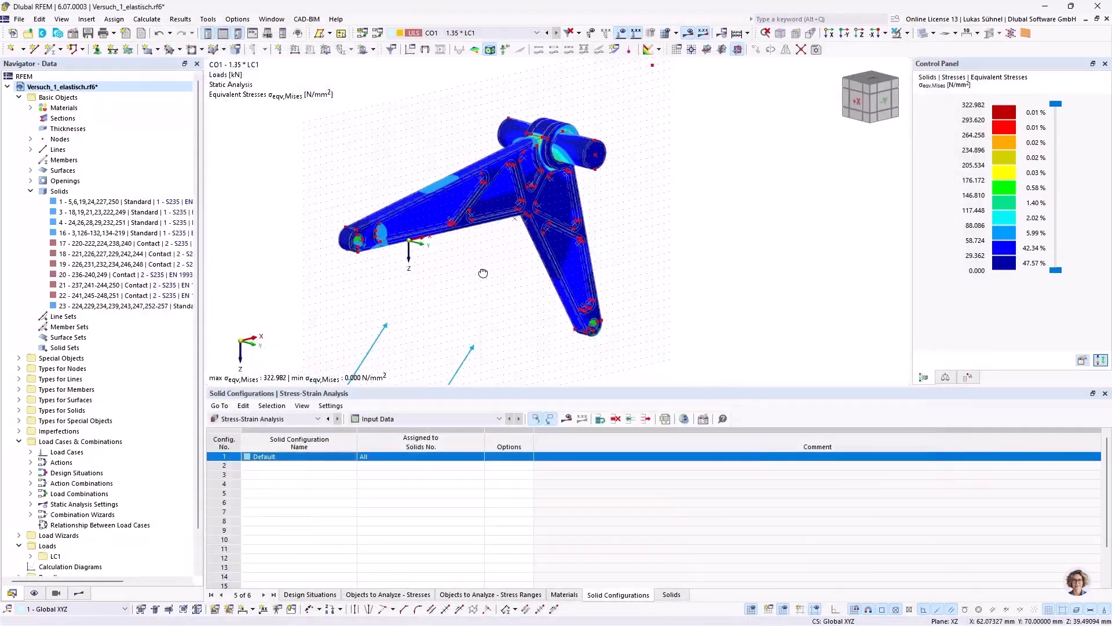
click(567, 419)
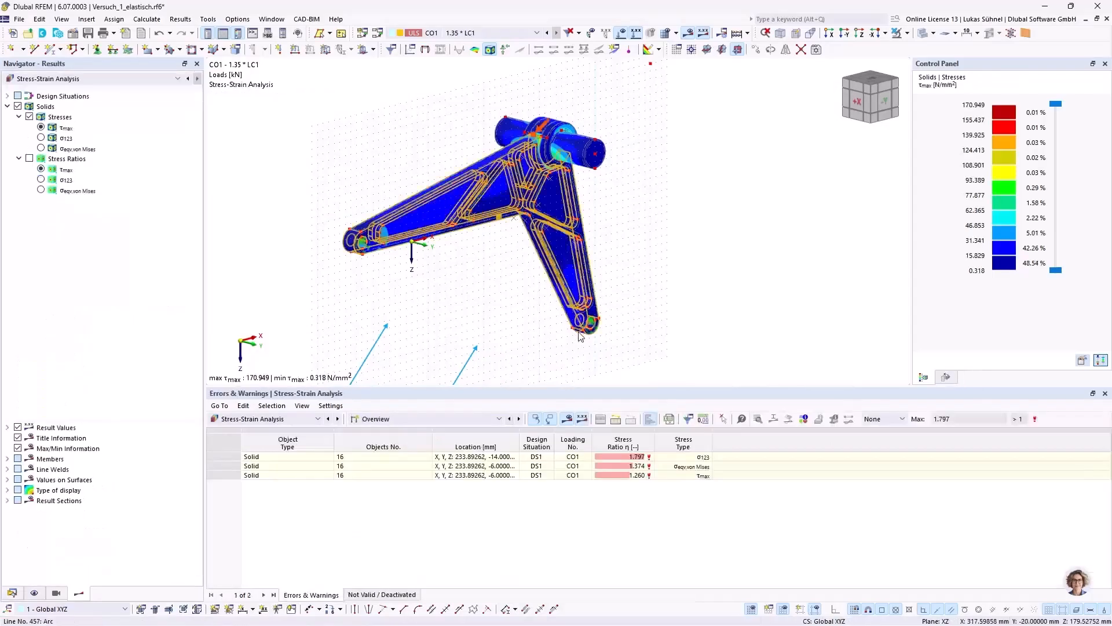
click(467, 418)
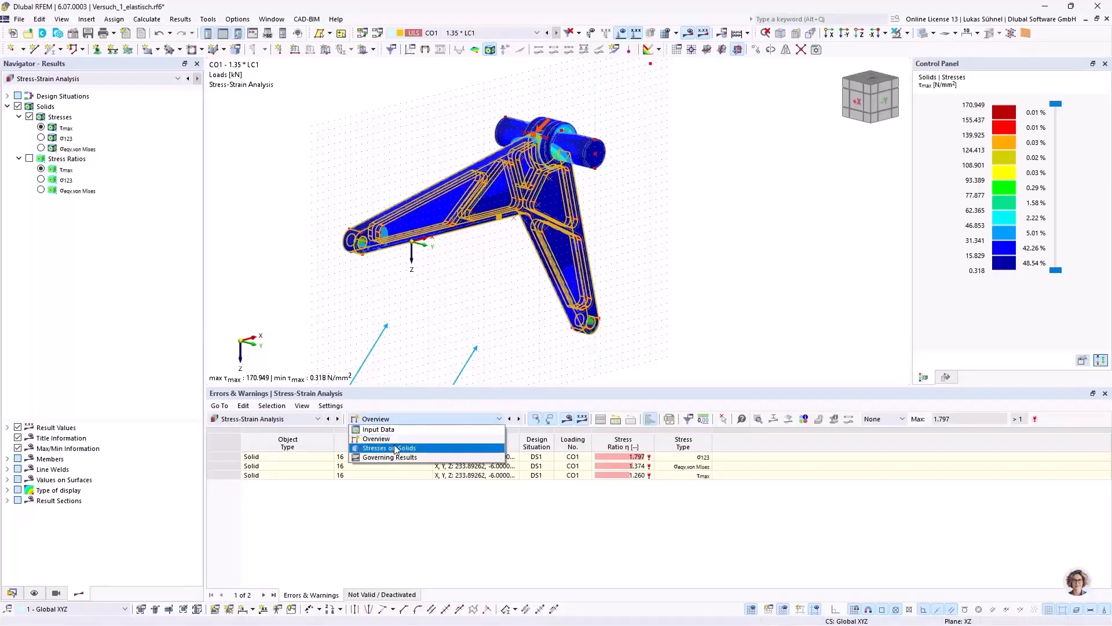
click(389, 434)
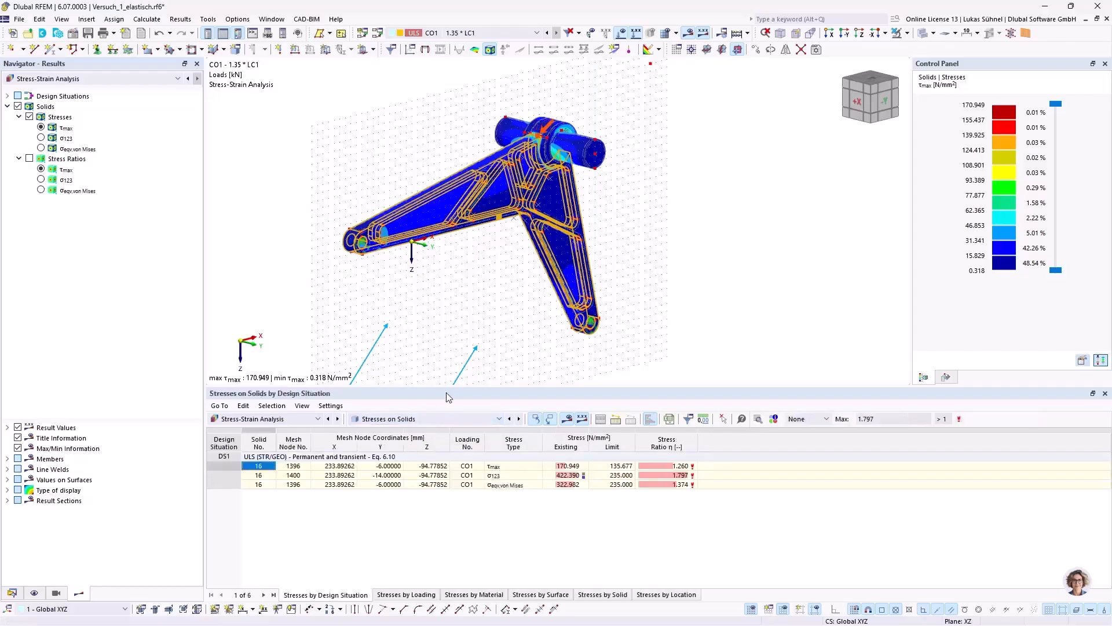
click(605, 595)
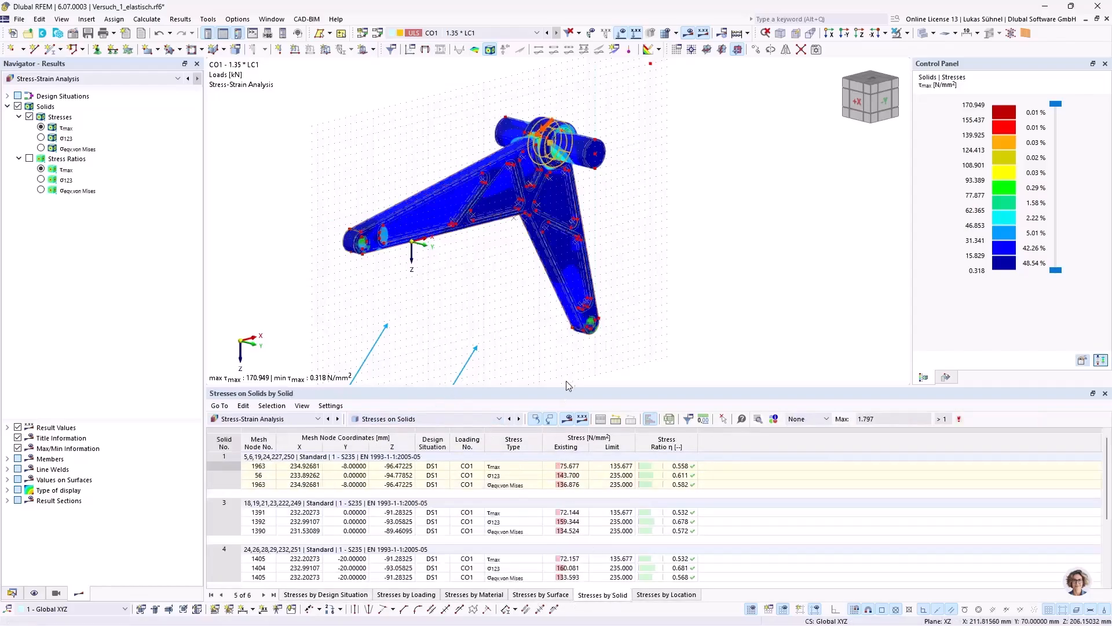
drag(554, 387, 553, 243)
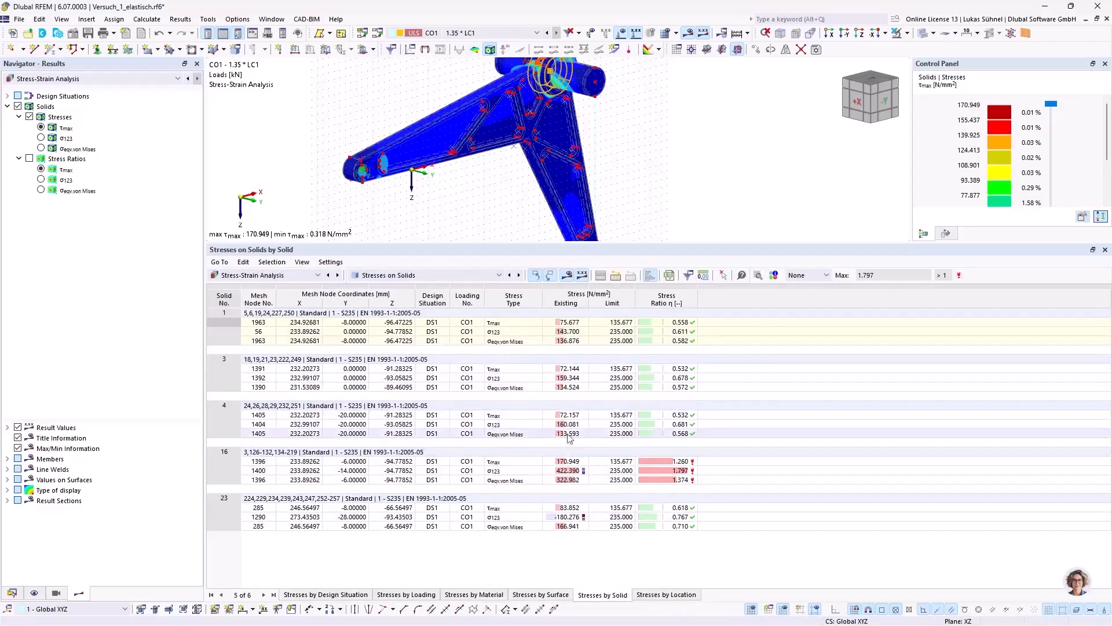
Step: Examine the τmax distribution over the whole part and close up around the hub and shaft
scroll(655, 183, down, 1)
scroll(654, 179, down, 1)
middle_drag(659, 181, 623, 177)
click(620, 183)
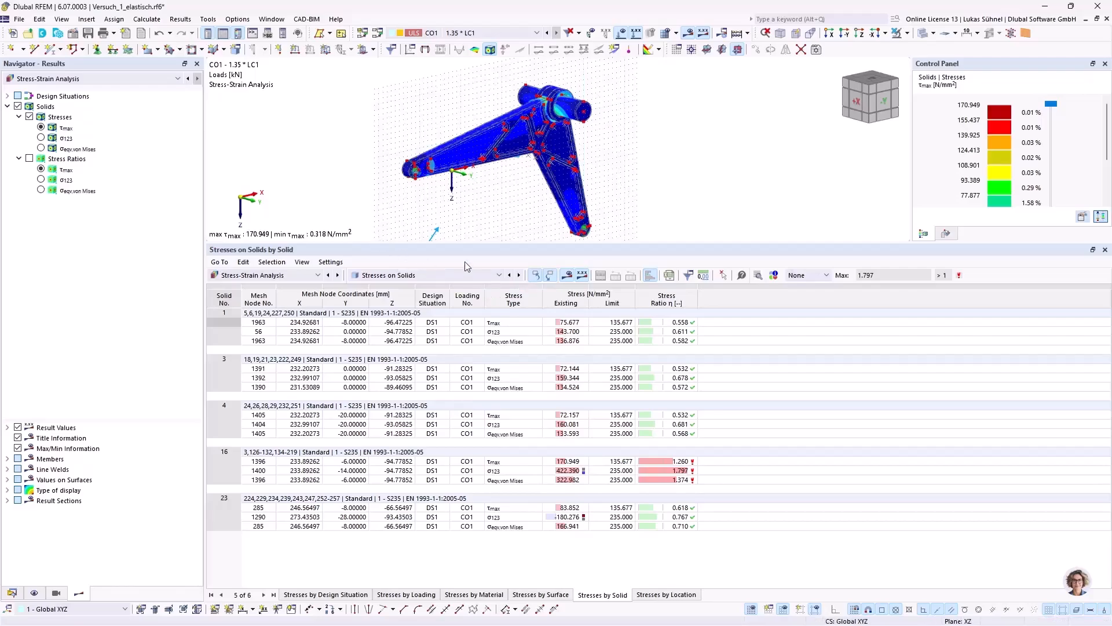
drag(470, 245, 459, 385)
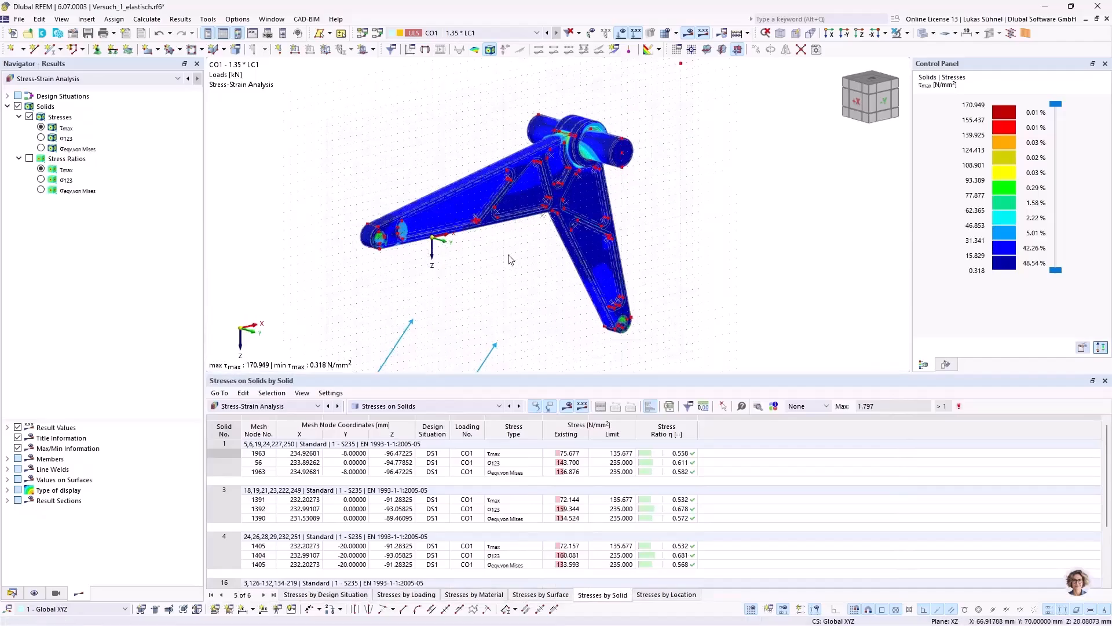
scroll(508, 255, up, 1)
middle_drag(501, 256, 520, 284)
scroll(520, 284, down, 2)
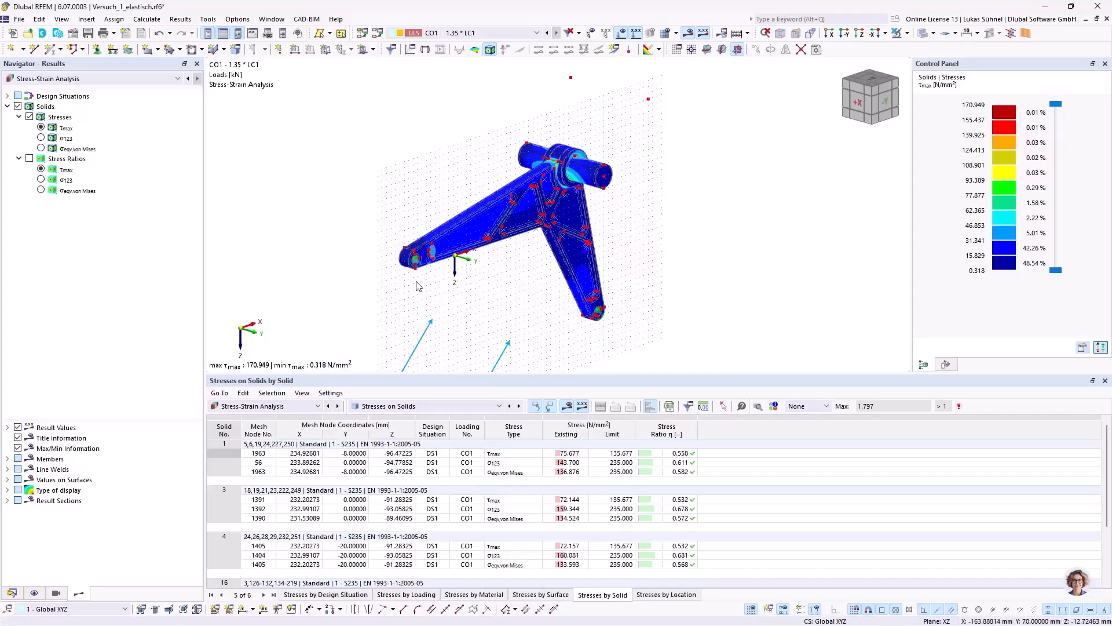
scroll(600, 155, up, 3)
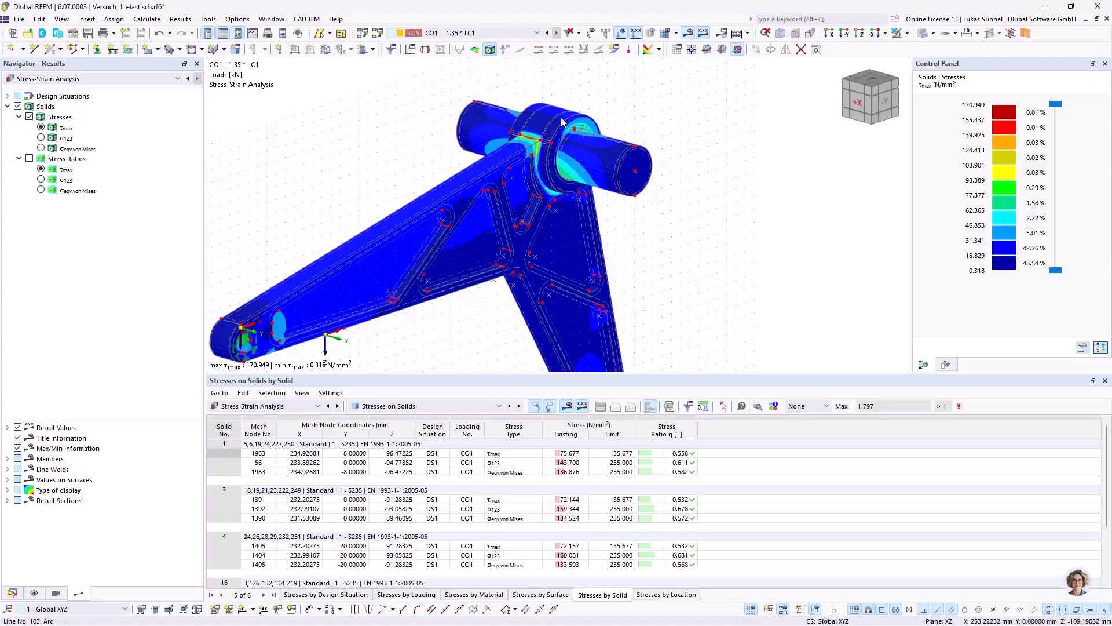
ctrl+middle_drag(299, 148, 356, 164)
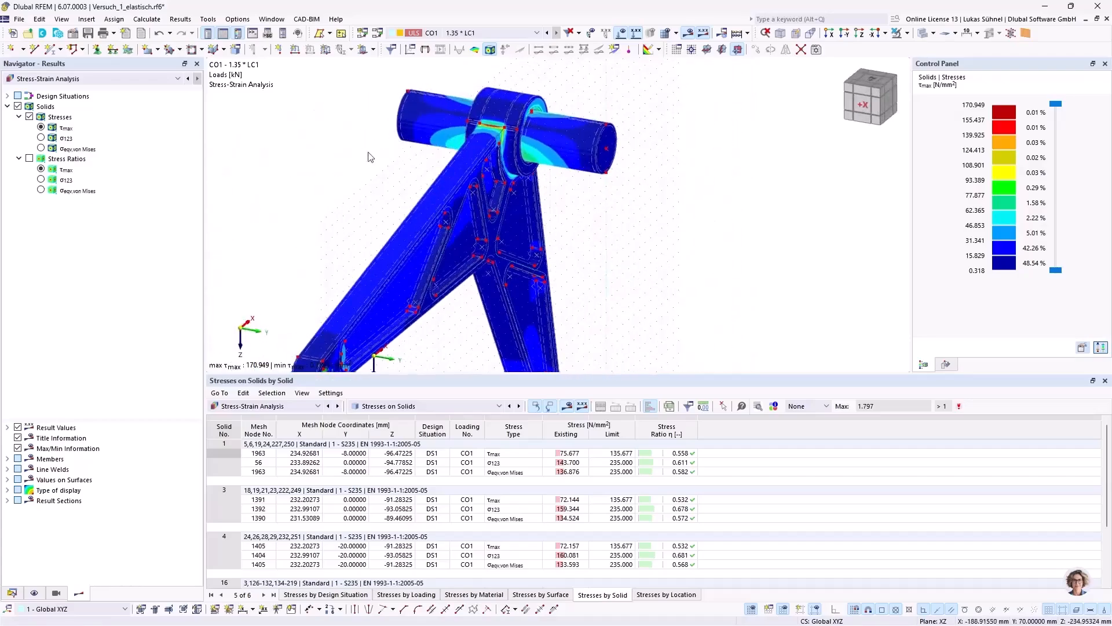
ctrl+middle_drag(407, 193, 356, 179)
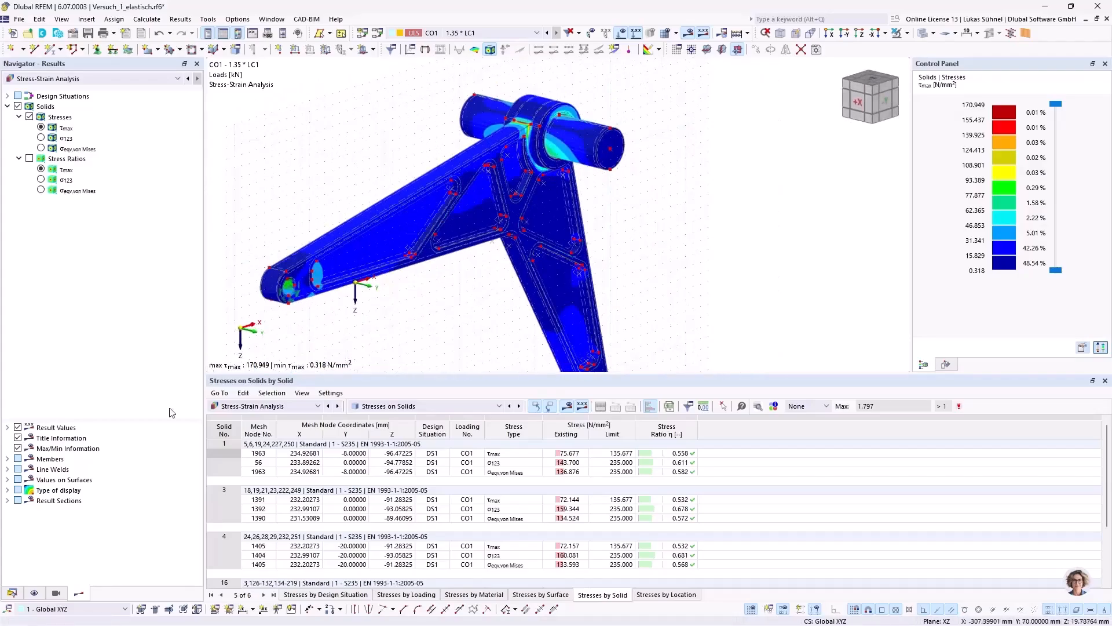
Step: Switch on clipping plane 3, the XZ plane at zero offset, from the guide objects
click(12, 592)
scroll(59, 442, down, 3)
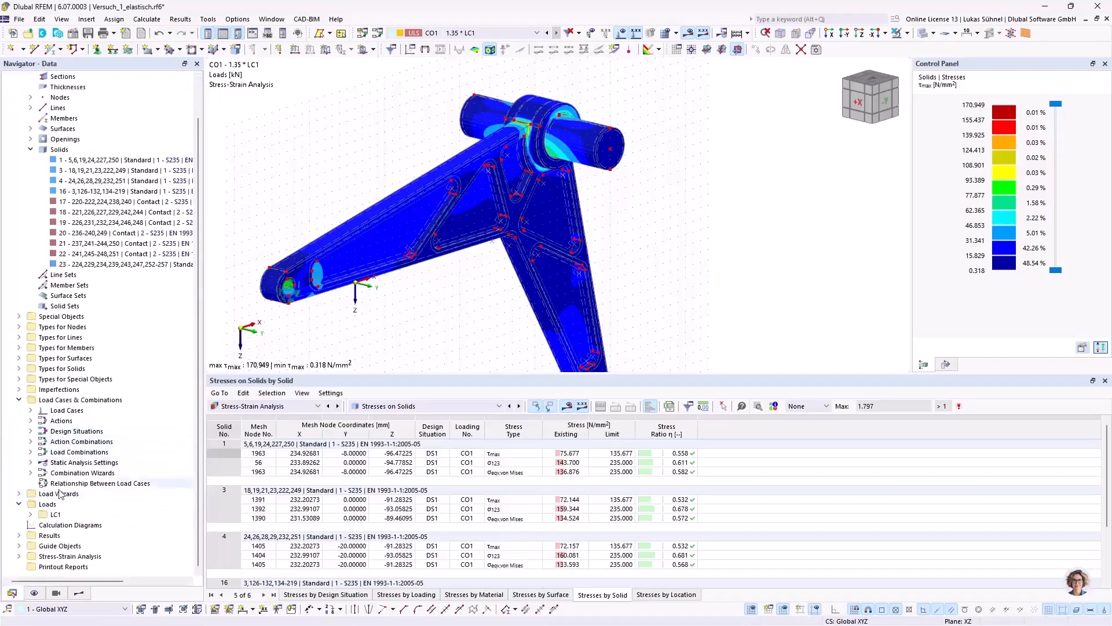
click(19, 545)
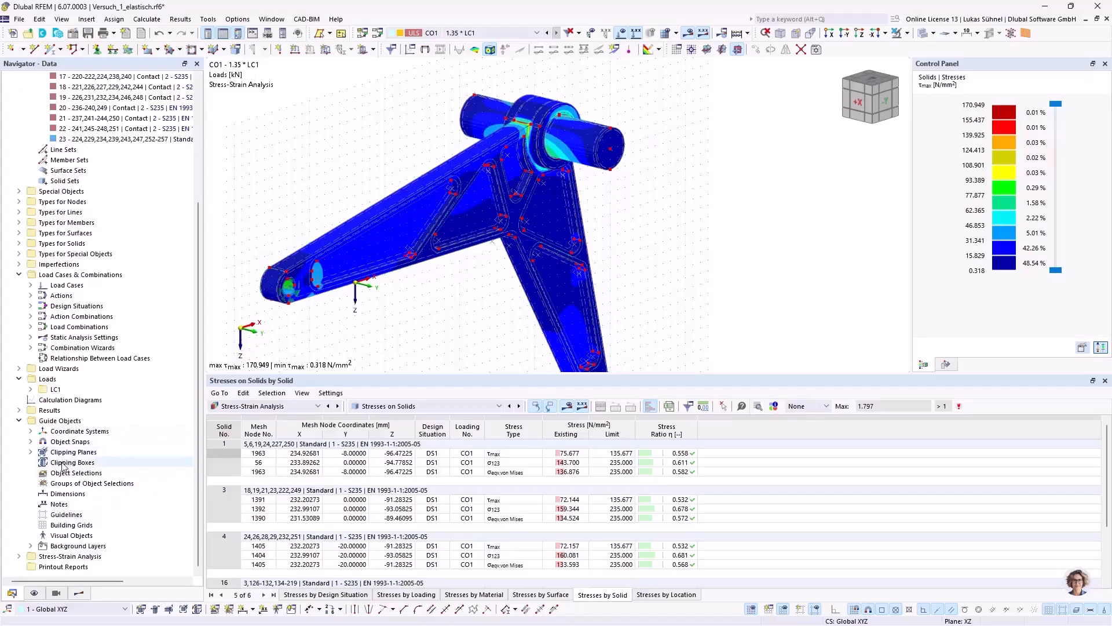
click(31, 452)
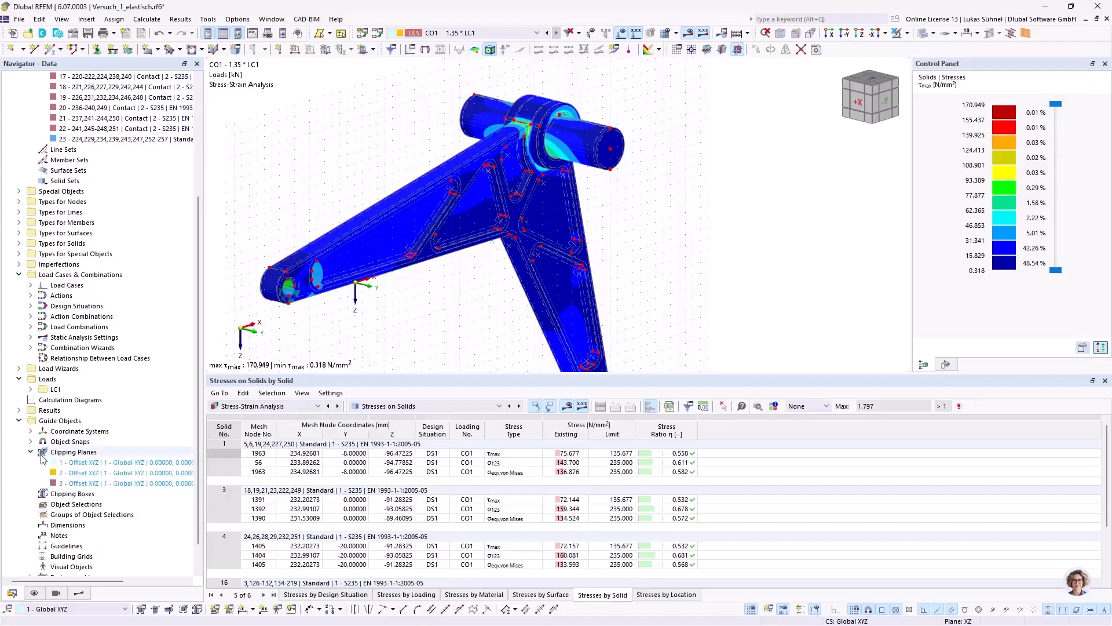
scroll(80, 438, down, 1)
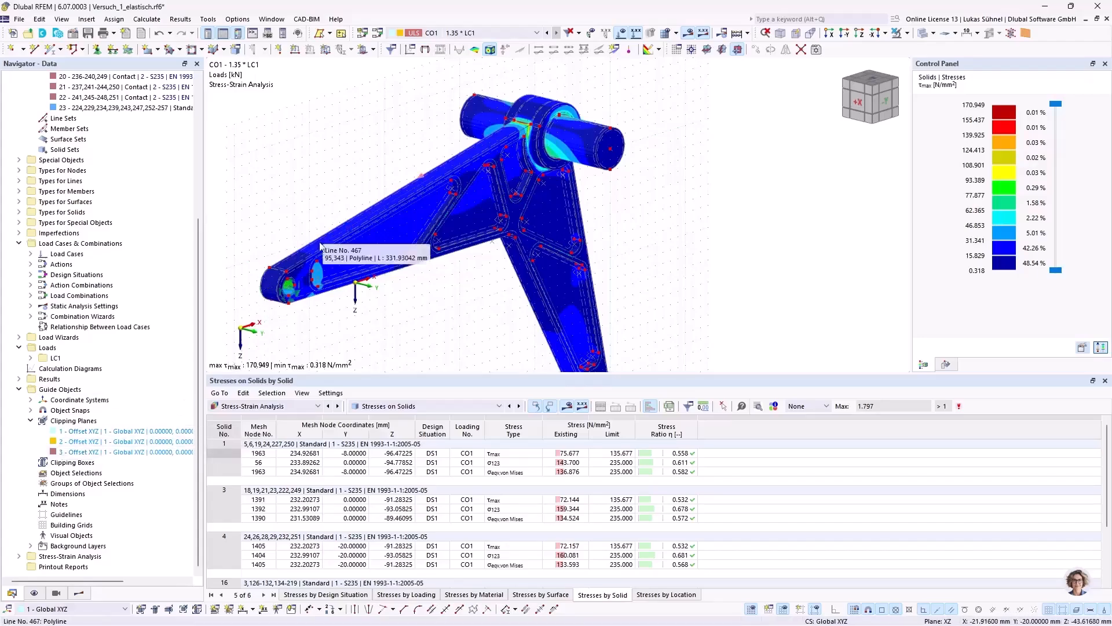
click(92, 455)
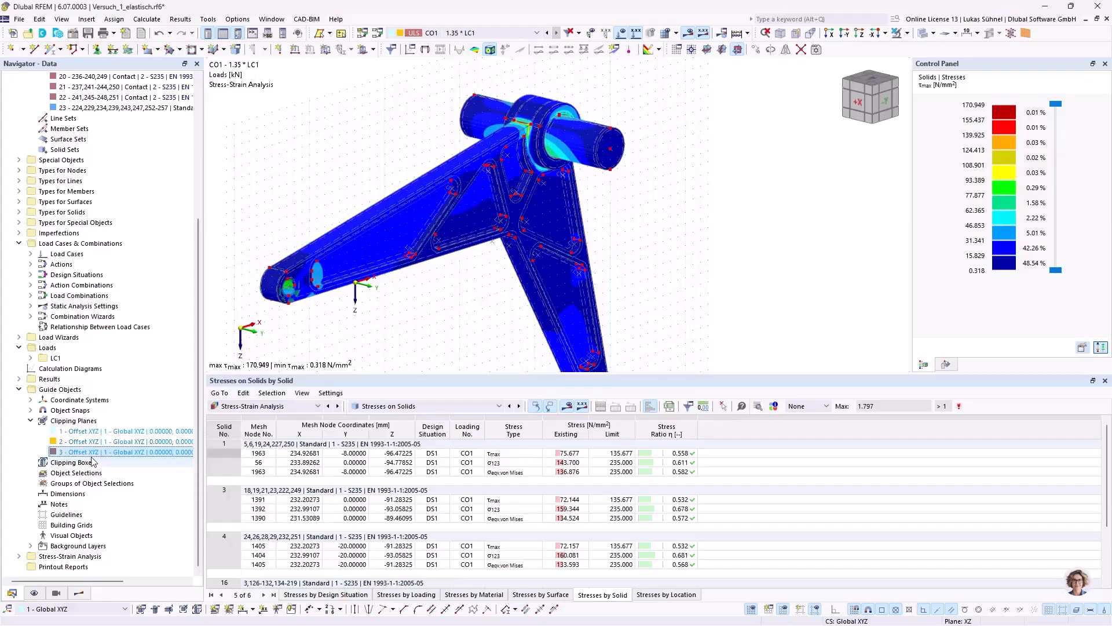
right_click(117, 452)
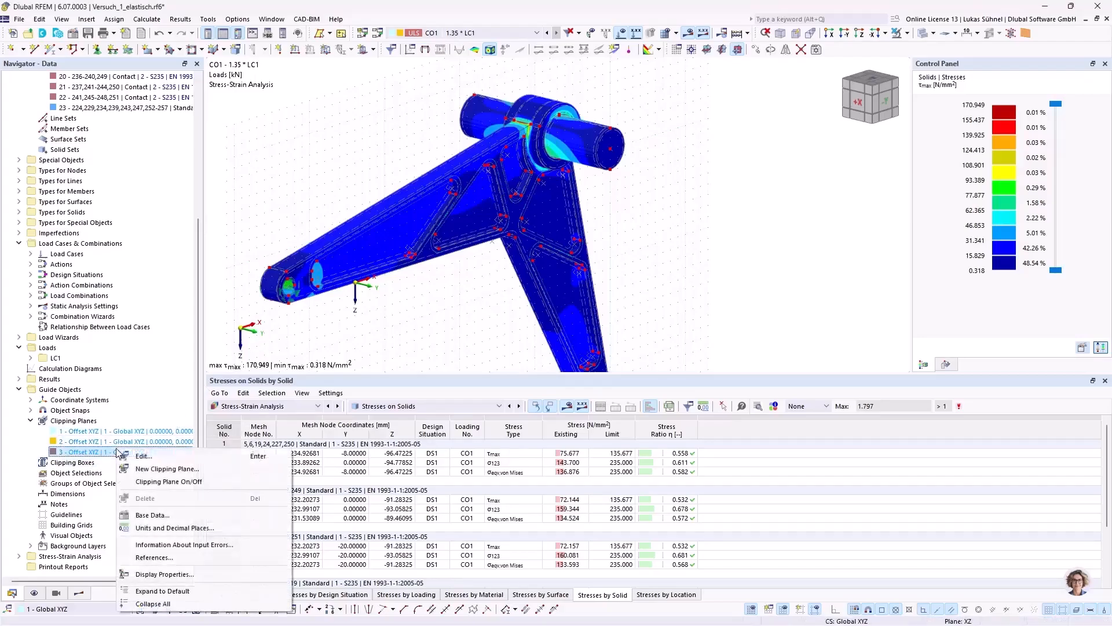
click(158, 482)
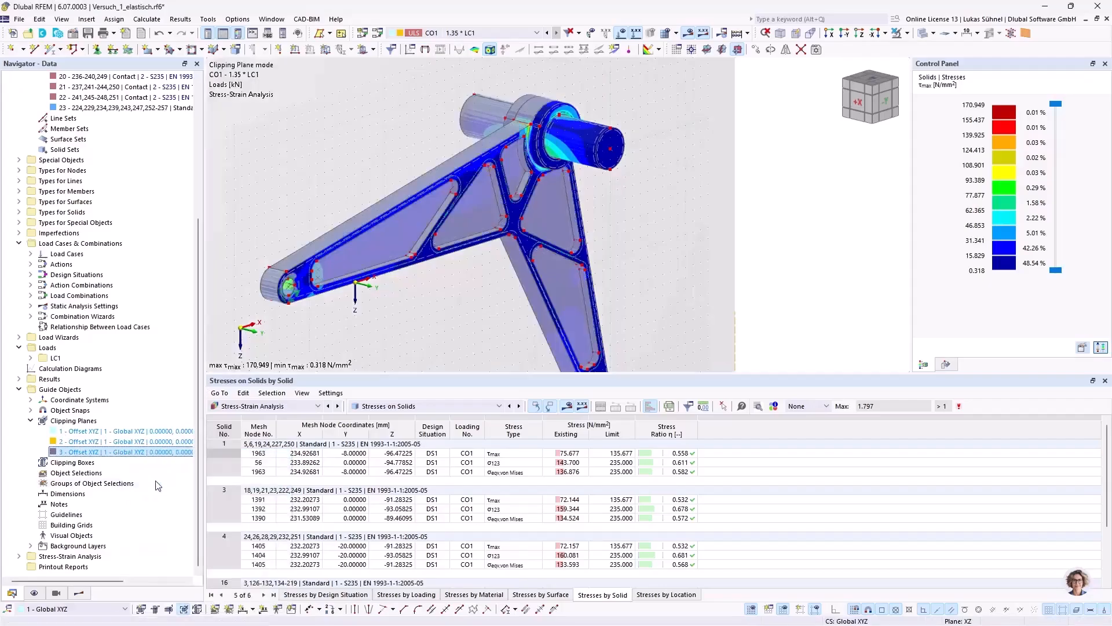
Step: Hide the clipped areas so that only the part beyond the clipping plane is shown
click(35, 593)
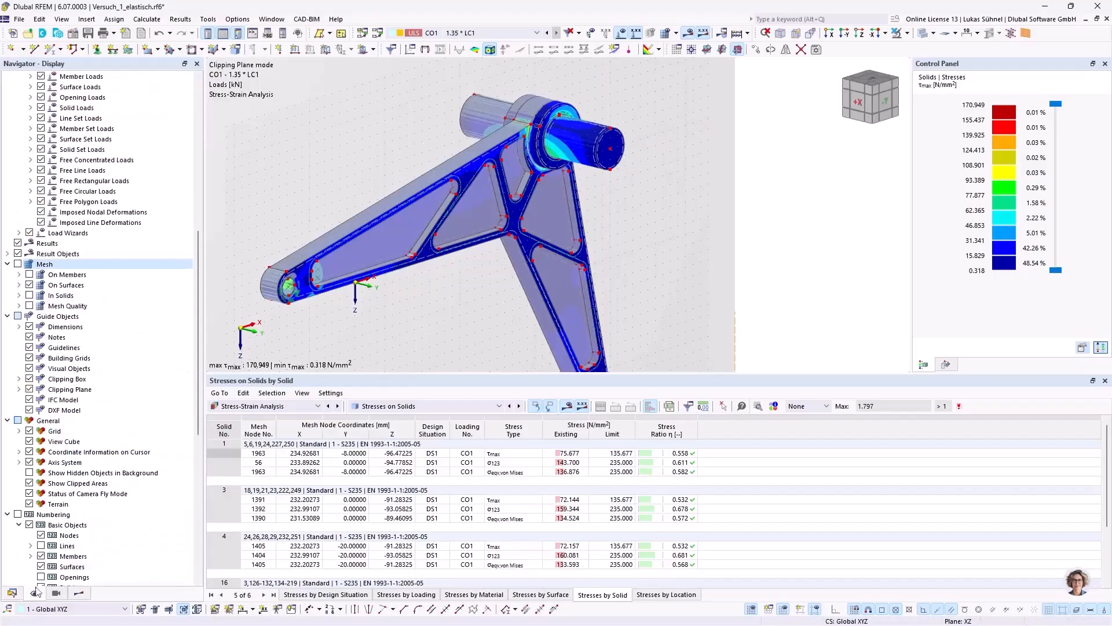
scroll(70, 336, up, 5)
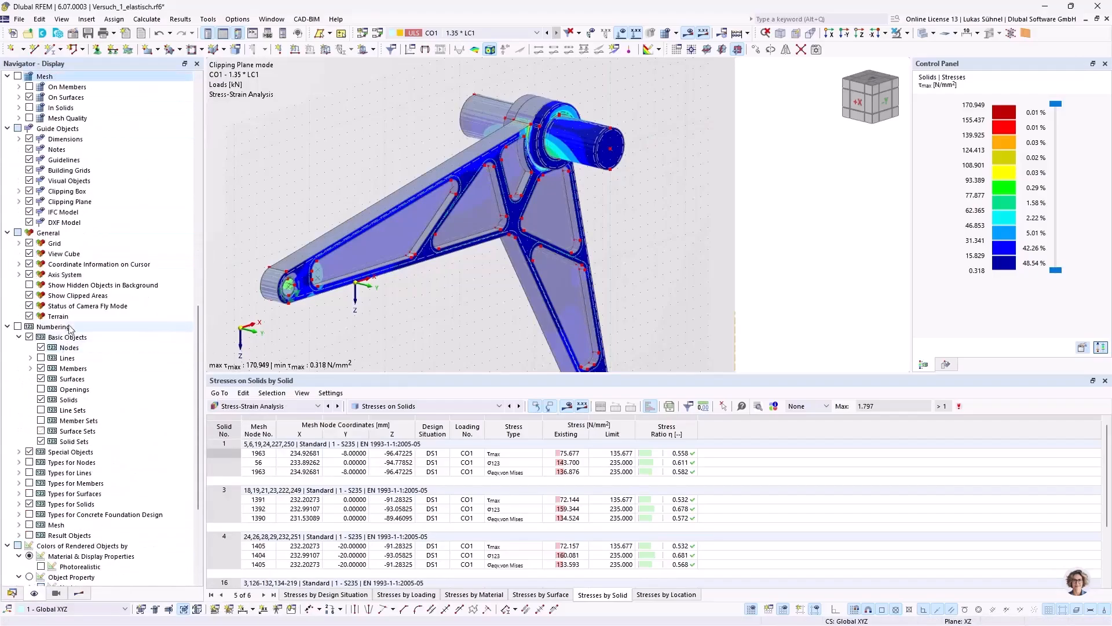
click(29, 295)
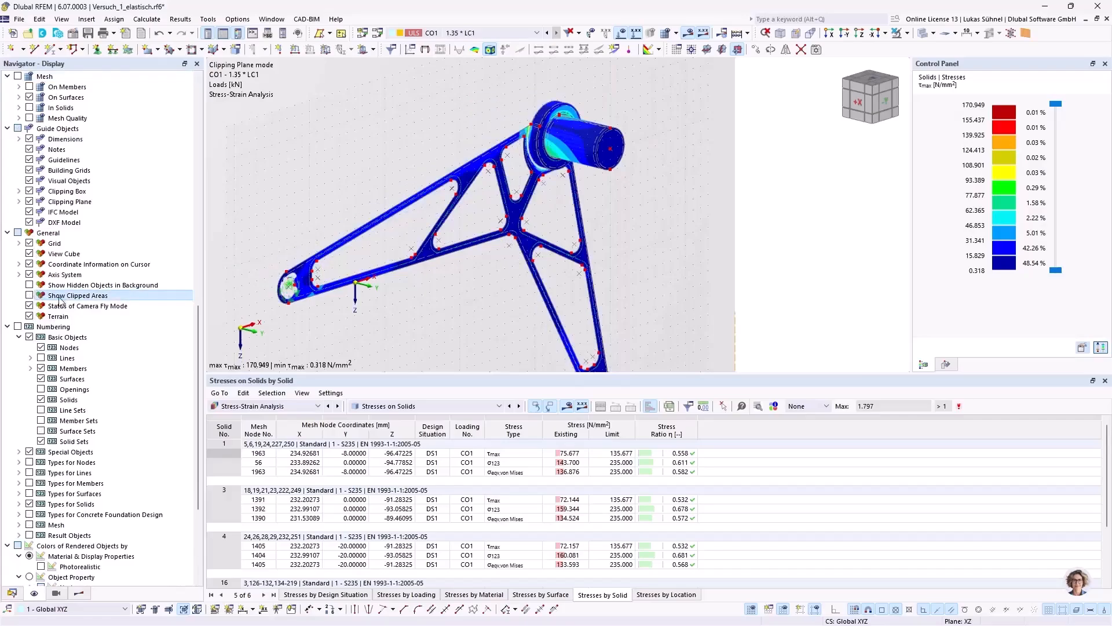
Step: Shift clipping plane 3 through the part along Y to an offset of about -6.9 mm and inspect the cut
ctrl+middle_drag(286, 198, 571, 183)
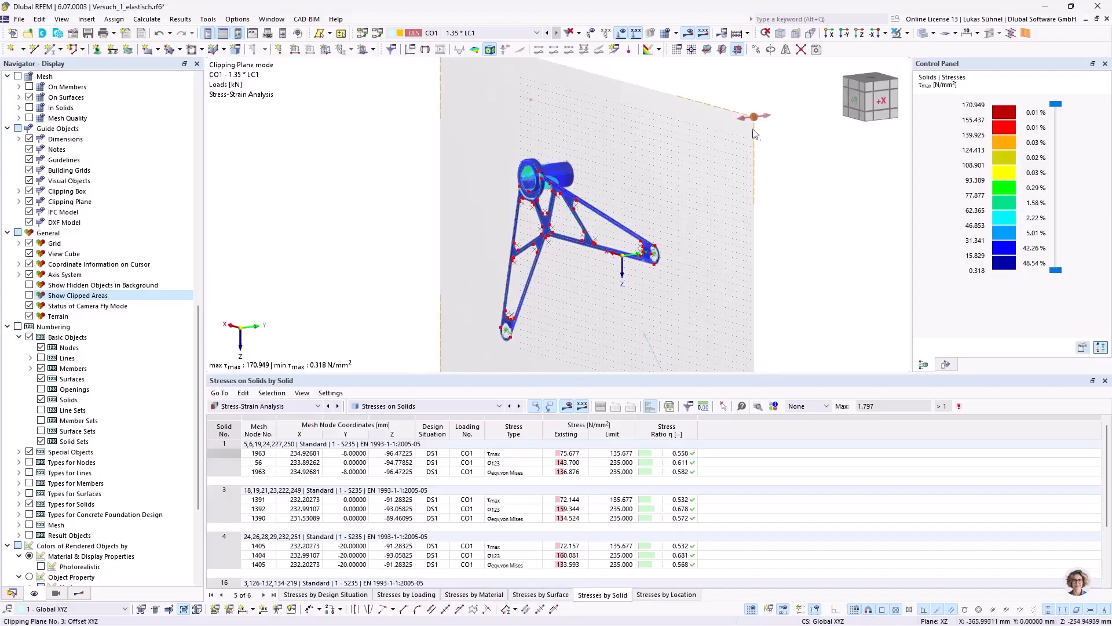
scroll(730, 139, down, 3)
ctrl+middle_drag(730, 139, 762, 147)
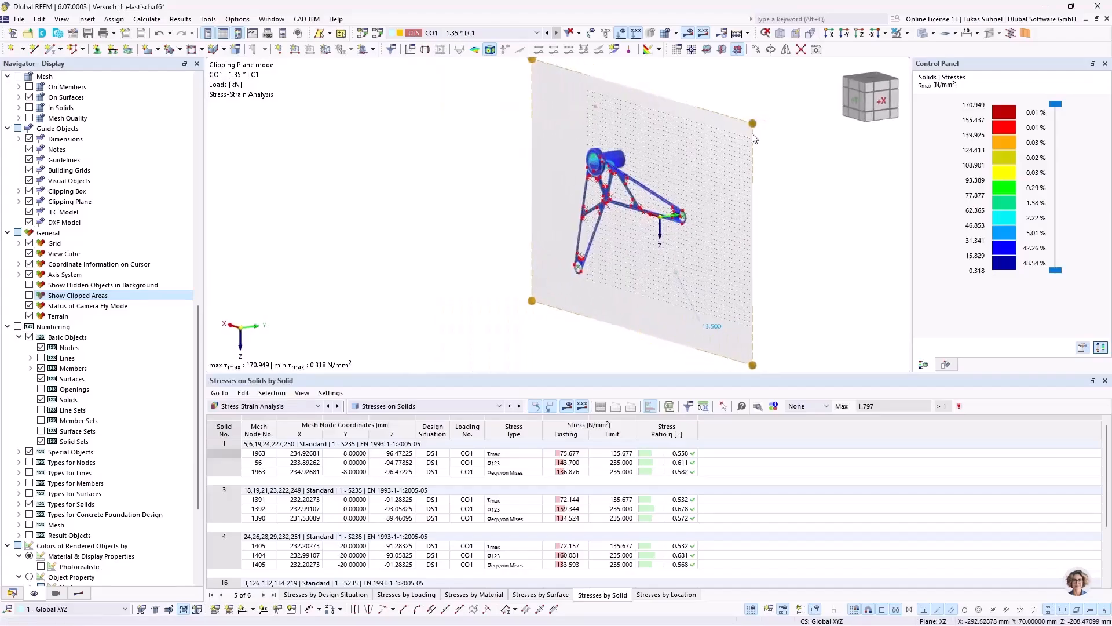
scroll(745, 145, up, 3)
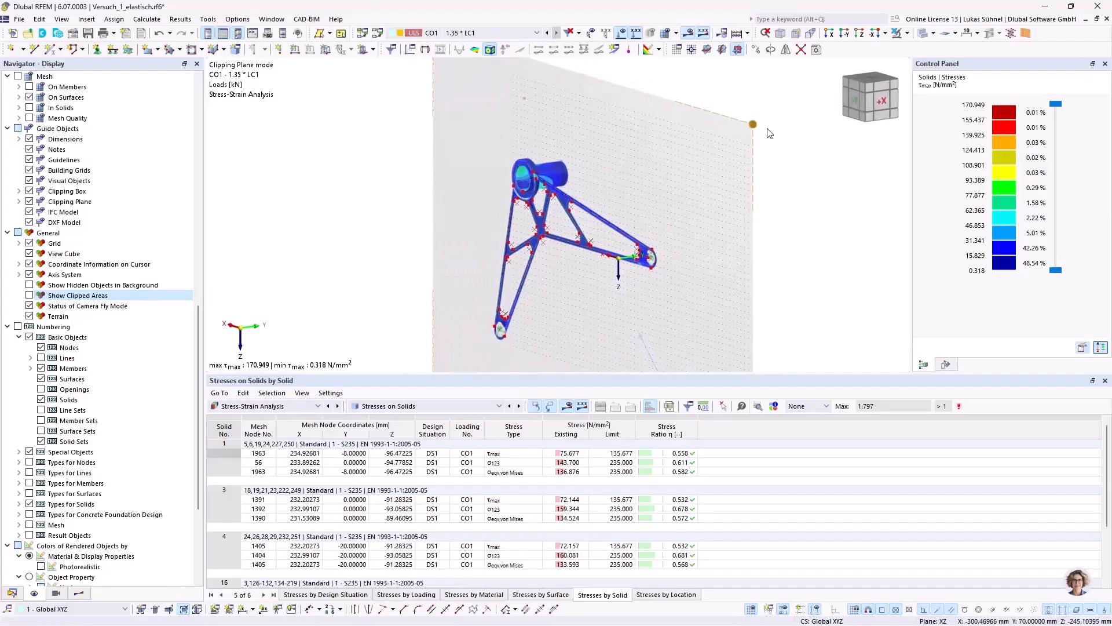
mouse_move(746, 133)
mouse_down()
mouse_move(734, 137)
mouse_move(749, 133)
mouse_up()
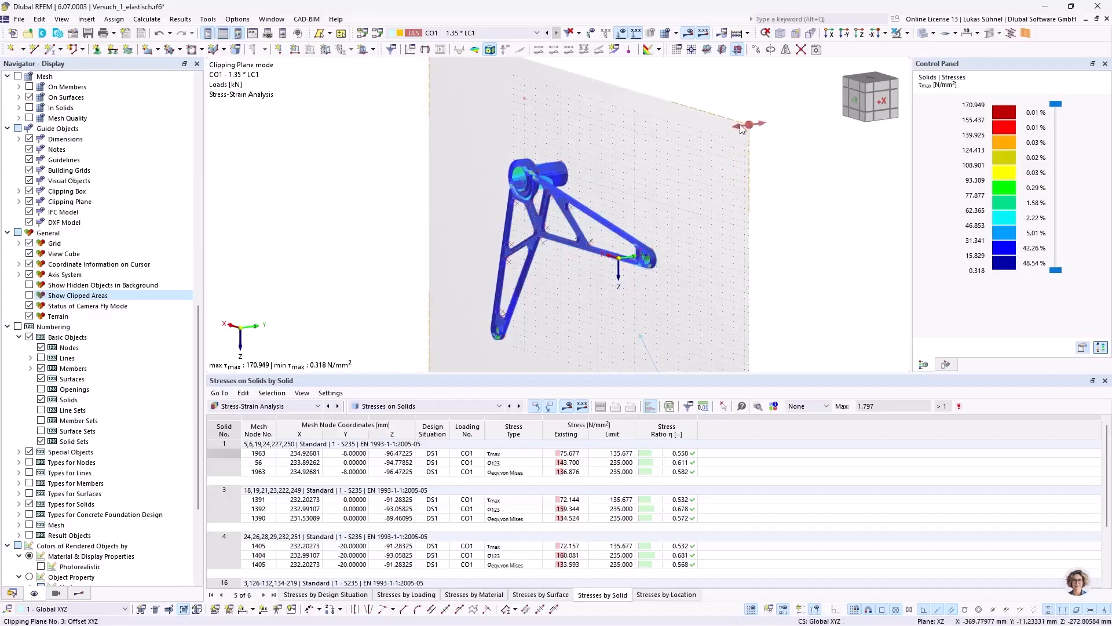
scroll(501, 186, up, 10)
ctrl+middle_drag(524, 188, 472, 214)
scroll(582, 182, down, 5)
scroll(467, 213, down, 5)
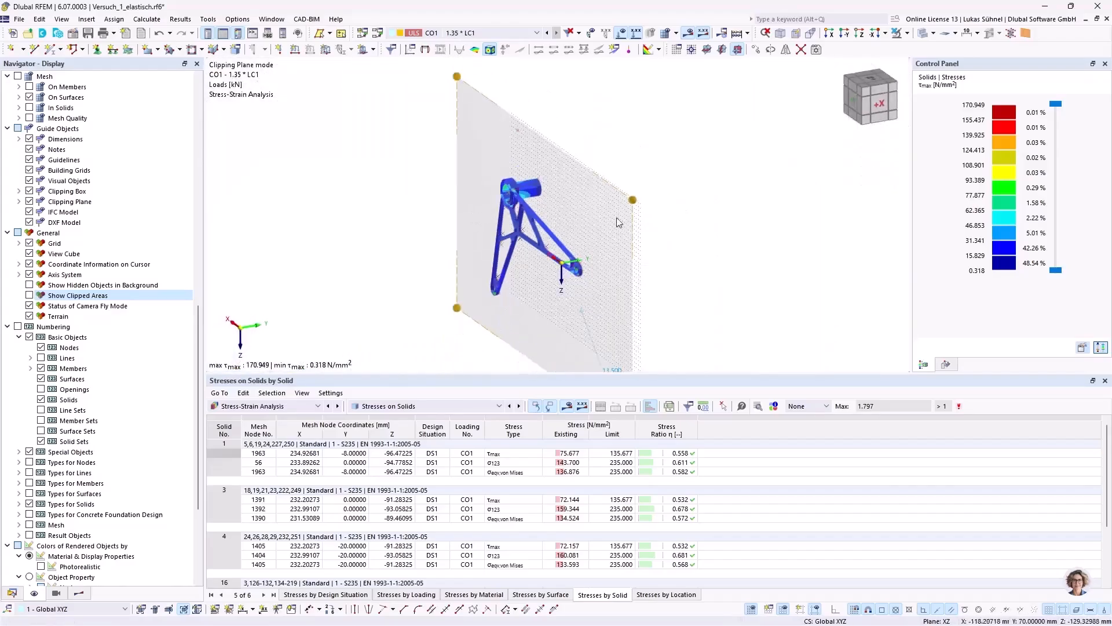
ctrl+middle_drag(679, 231, 497, 198)
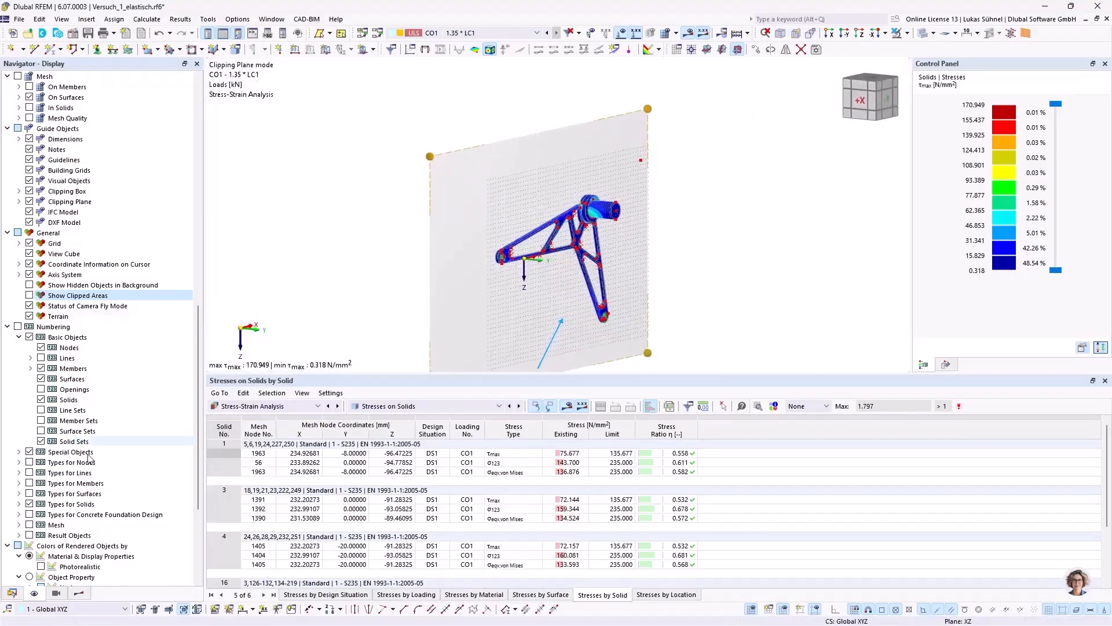
Step: Switch off clipping plane 3 among the guide objects to restore the whole part
click(17, 593)
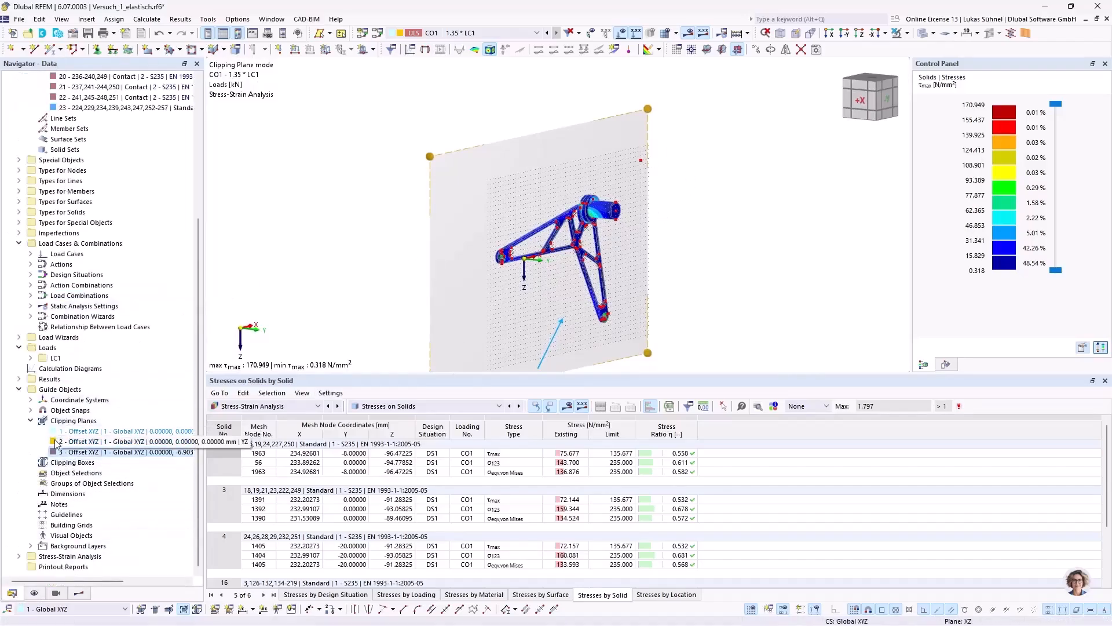
right_click(72, 452)
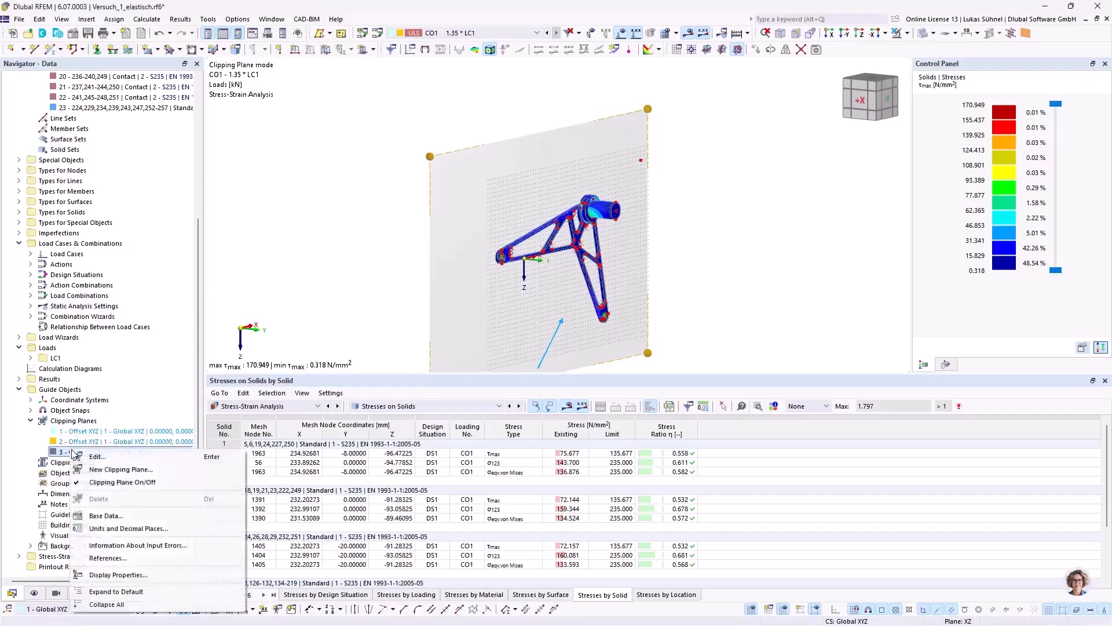
click(88, 483)
Step: Begin a result section by two points and vector, and set the work plane origin on the highly stressed arm edge beside the hub
ctrl+middle_drag(417, 261, 387, 271)
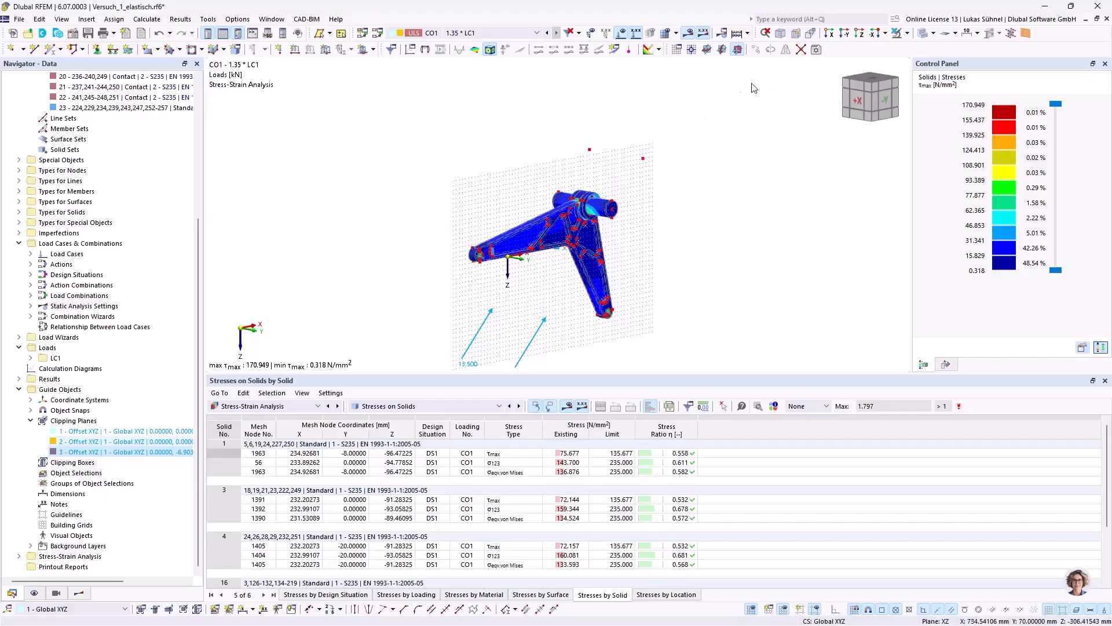
middle_drag(515, 201, 474, 153)
ctrl+middle_drag(473, 153, 494, 213)
scroll(462, 175, up, 3)
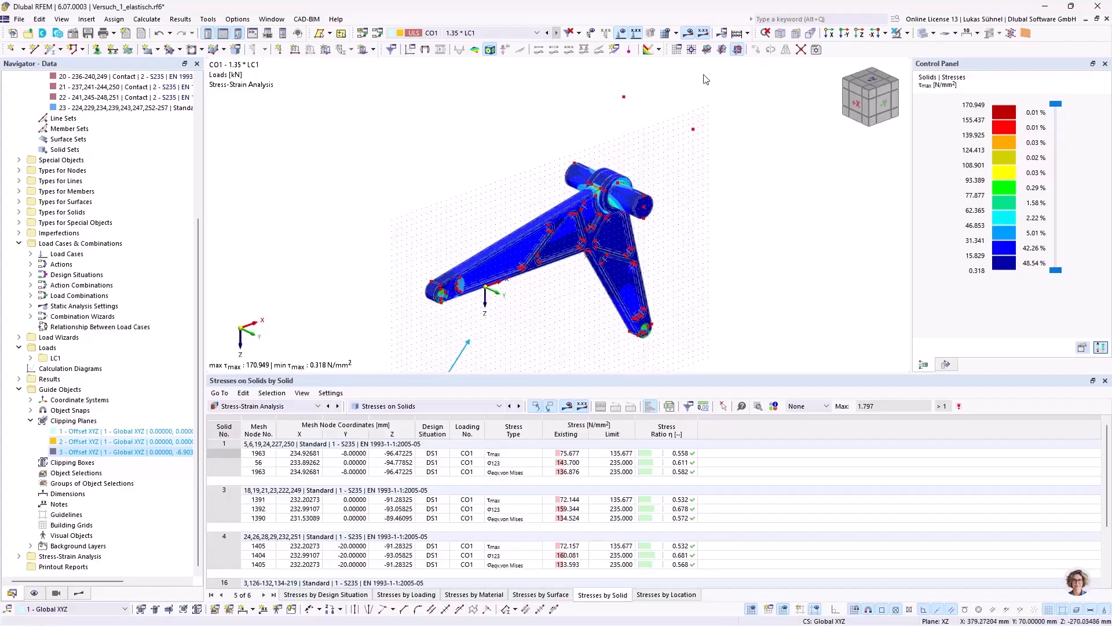
ctrl+middle_drag(637, 119, 652, 117)
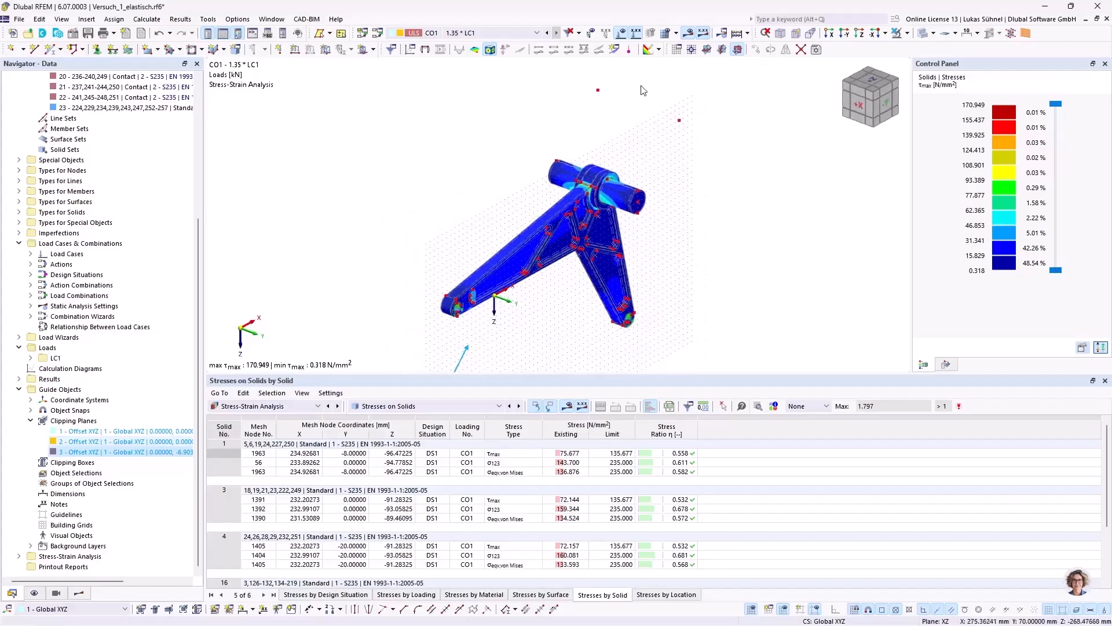
click(616, 51)
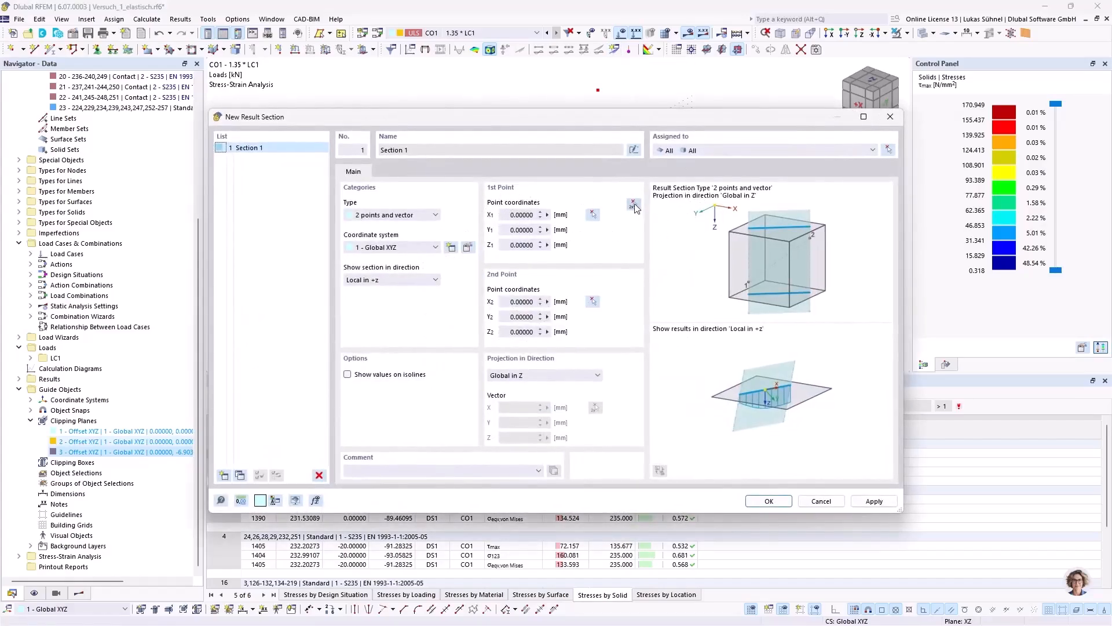
click(634, 205)
ctrl+middle_drag(563, 183, 746, 220)
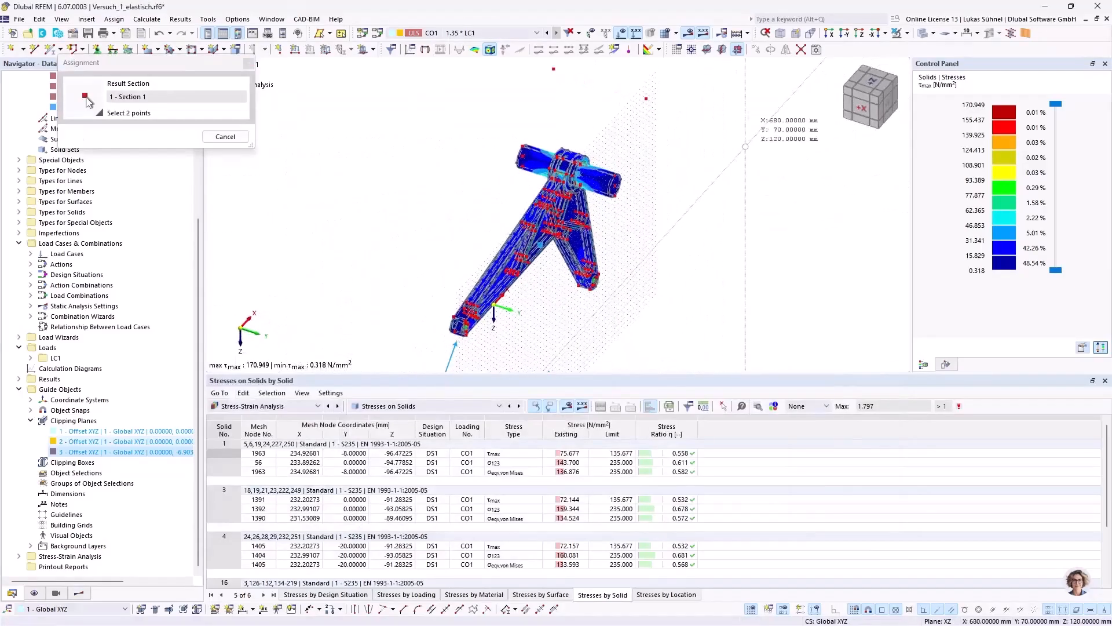
click(691, 50)
scroll(571, 152, up, 3)
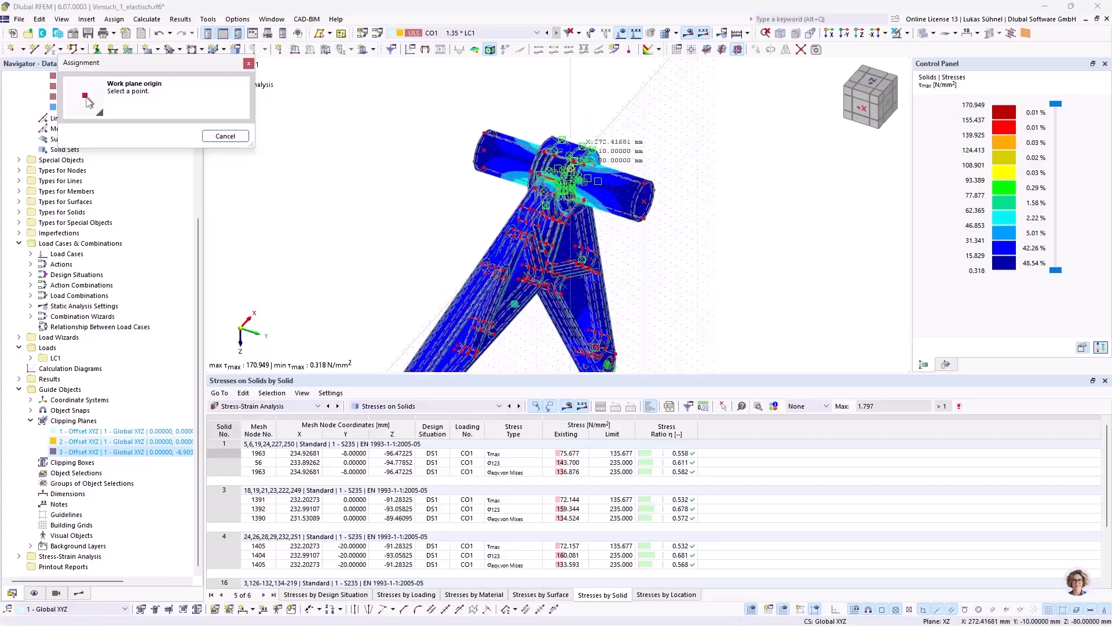
scroll(571, 152, up, 5)
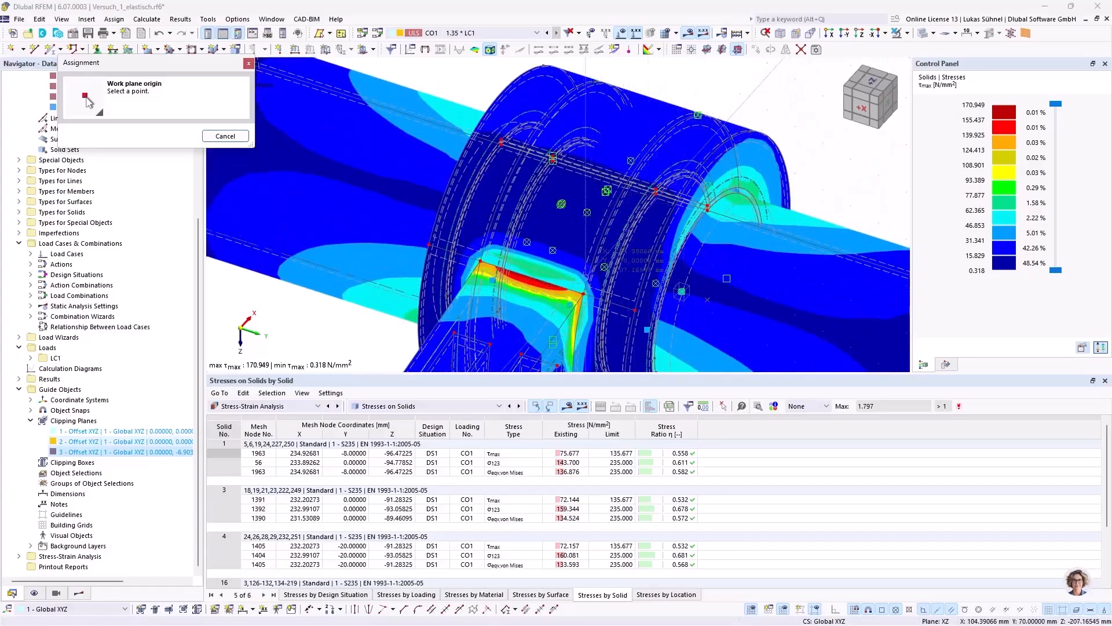
click(537, 281)
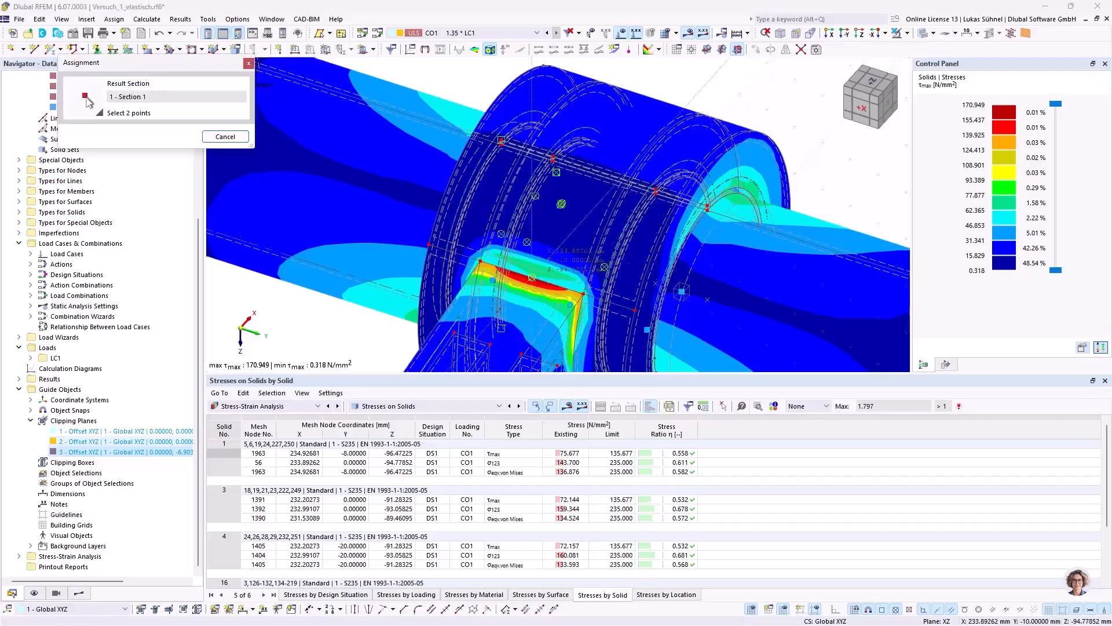
Step: Define Section 1 from (-126.10738, -10, -124.77852) to (373.89262, -10, -124.77852) mm, projected globally in Z, and create it
scroll(684, 229, down, 5)
ctrl+middle_drag(685, 228, 397, 185)
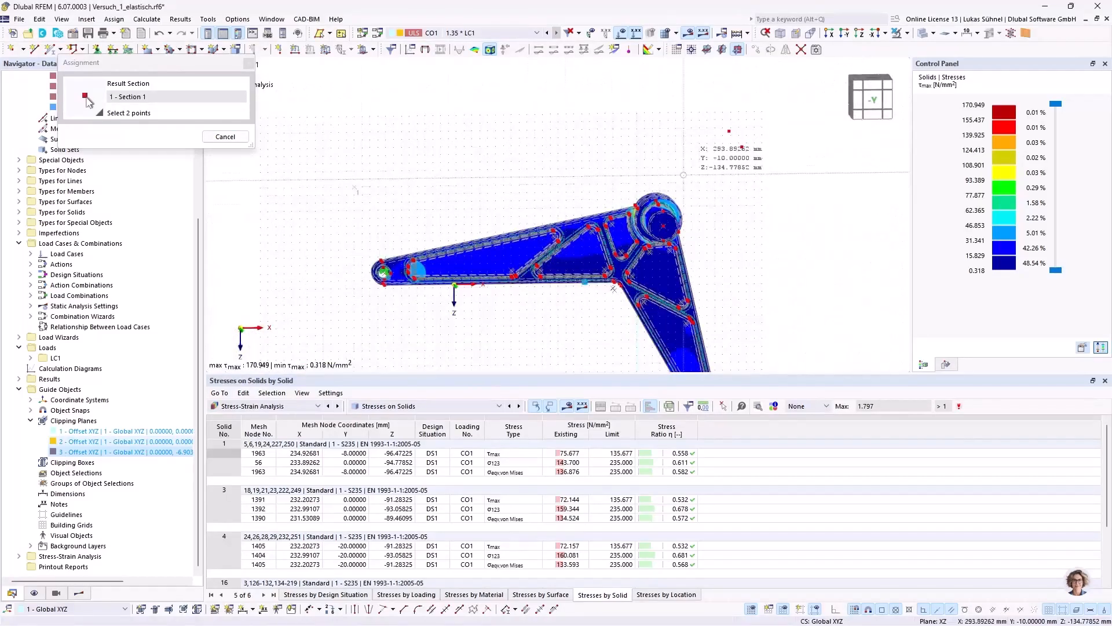
click(746, 181)
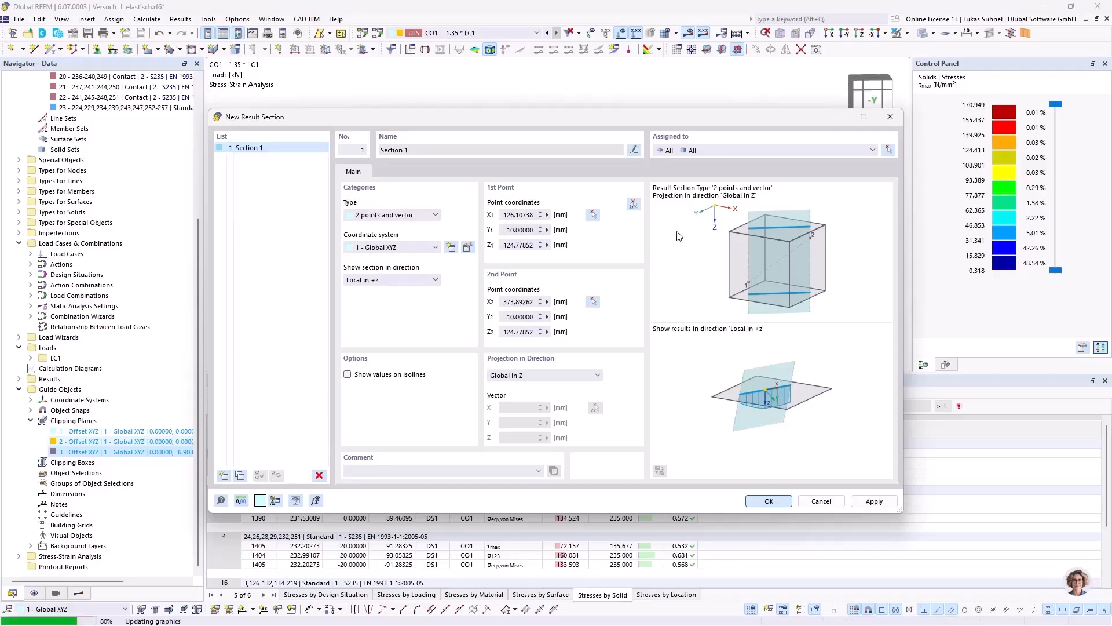
ctrl+middle_drag(408, 199, 614, 133)
ctrl+middle_drag(499, 141, 619, 138)
ctrl+middle_drag(769, 169, 626, 177)
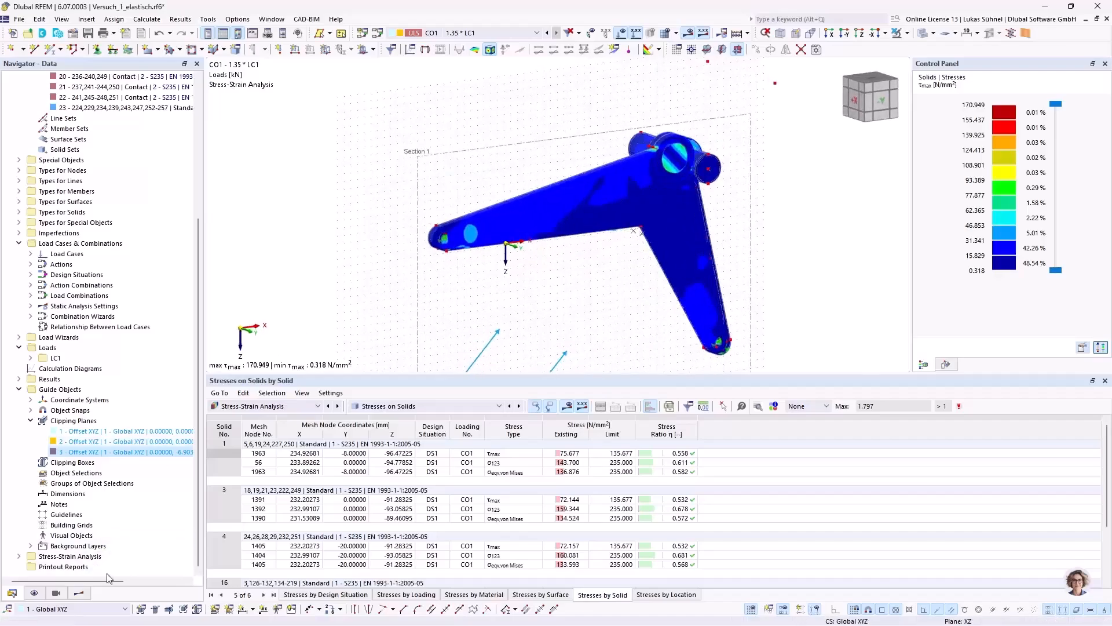
Step: Display the von Mises equivalent stresses, hide the results on solids, and examine Section 1 around the hub
click(78, 592)
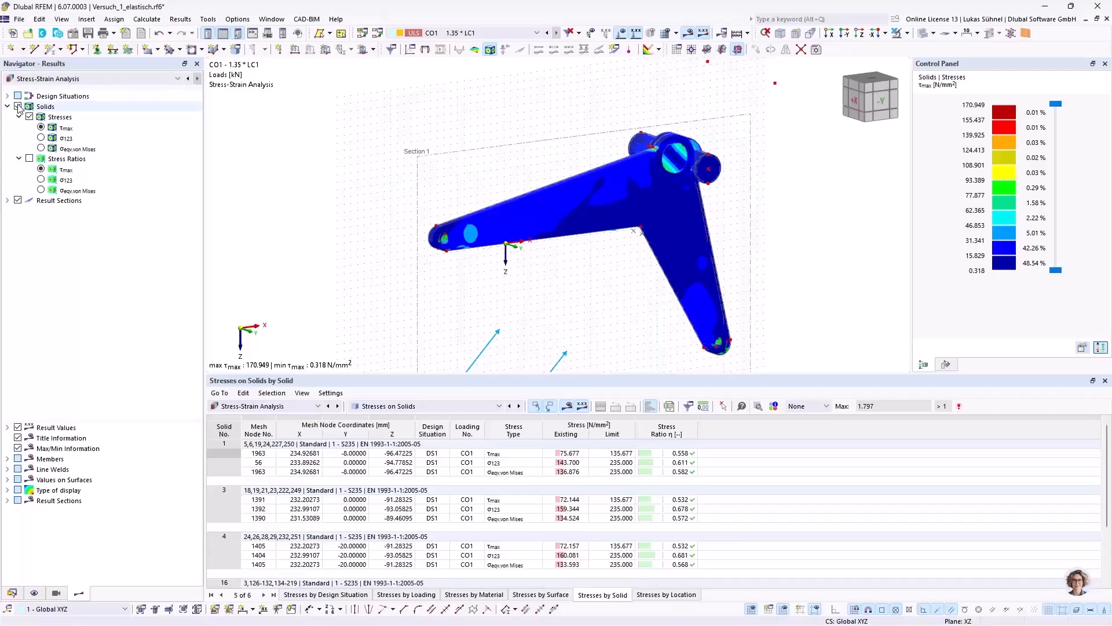
click(41, 149)
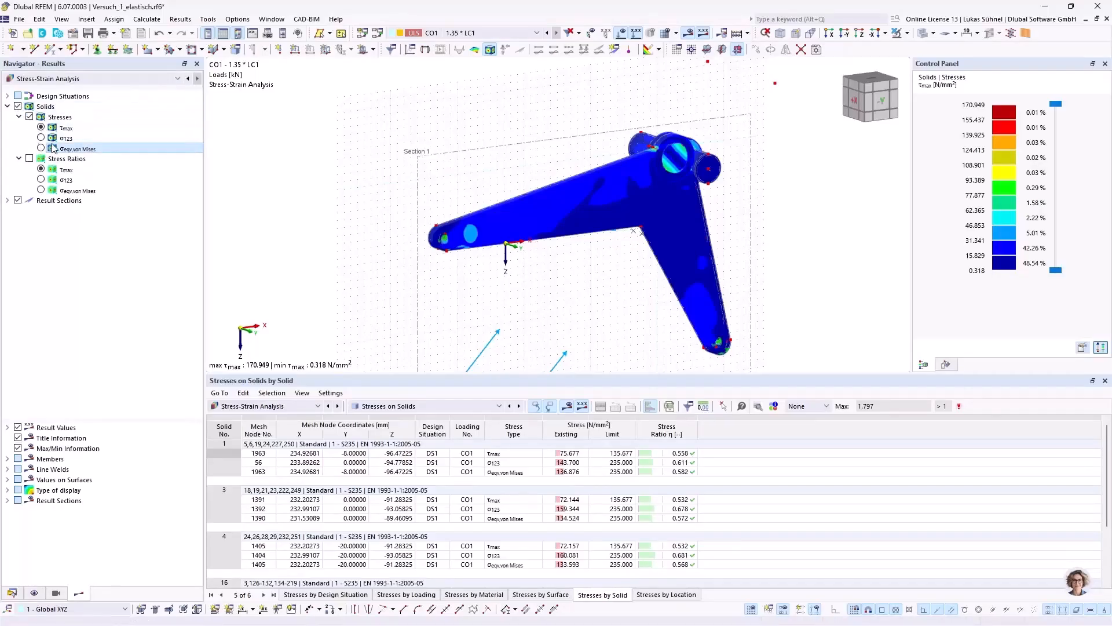
click(19, 108)
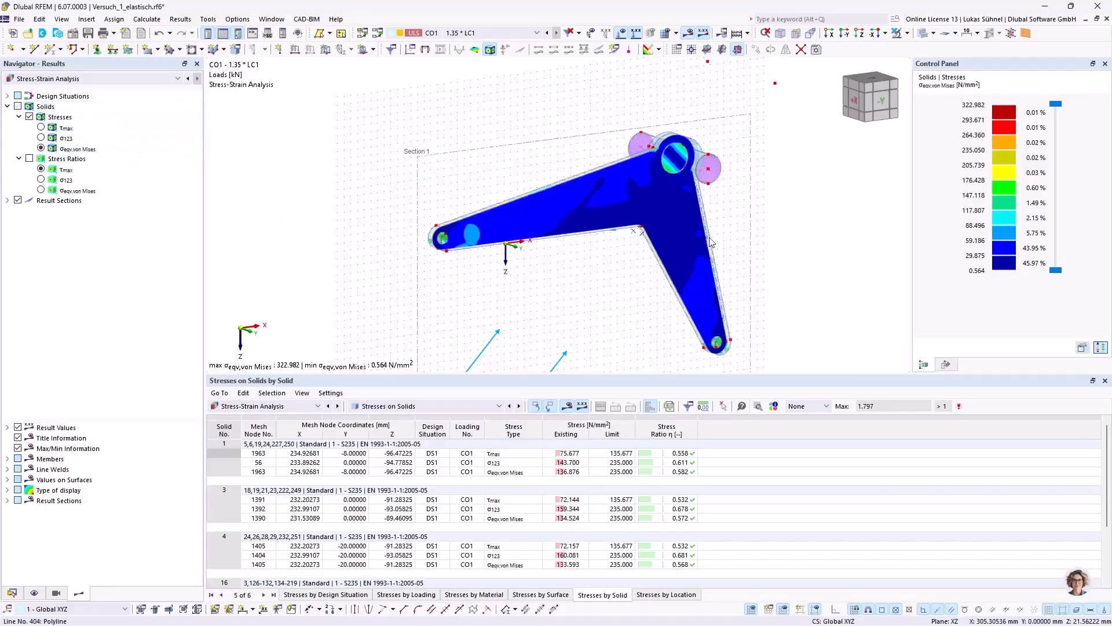
ctrl+middle_drag(597, 280, 564, 278)
scroll(620, 281, down, 1)
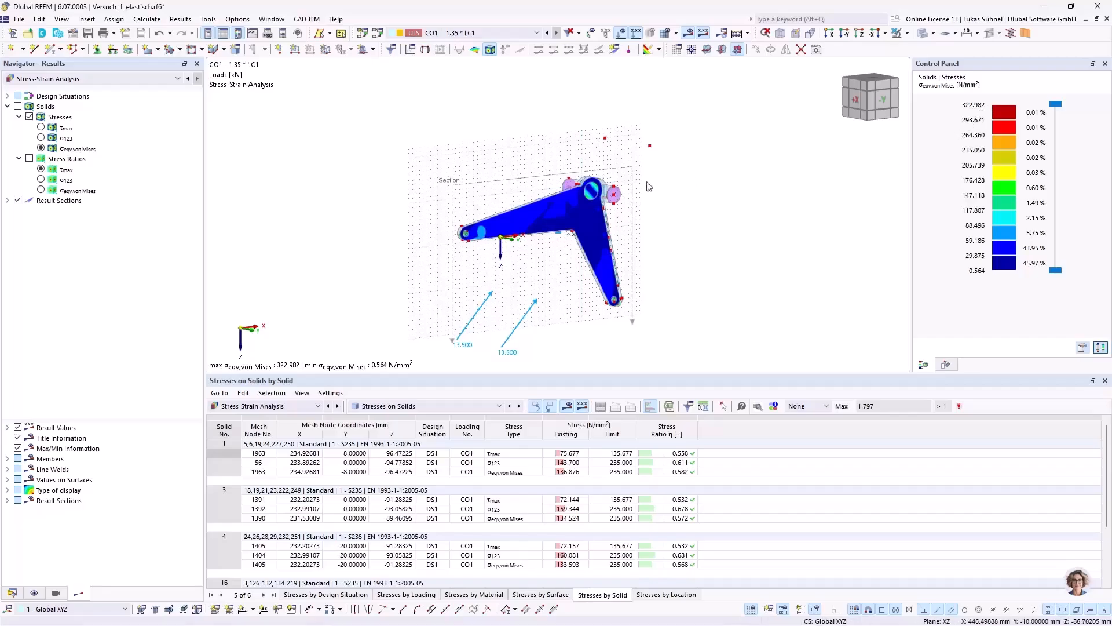
scroll(656, 185, up, 8)
scroll(617, 155, up, 1)
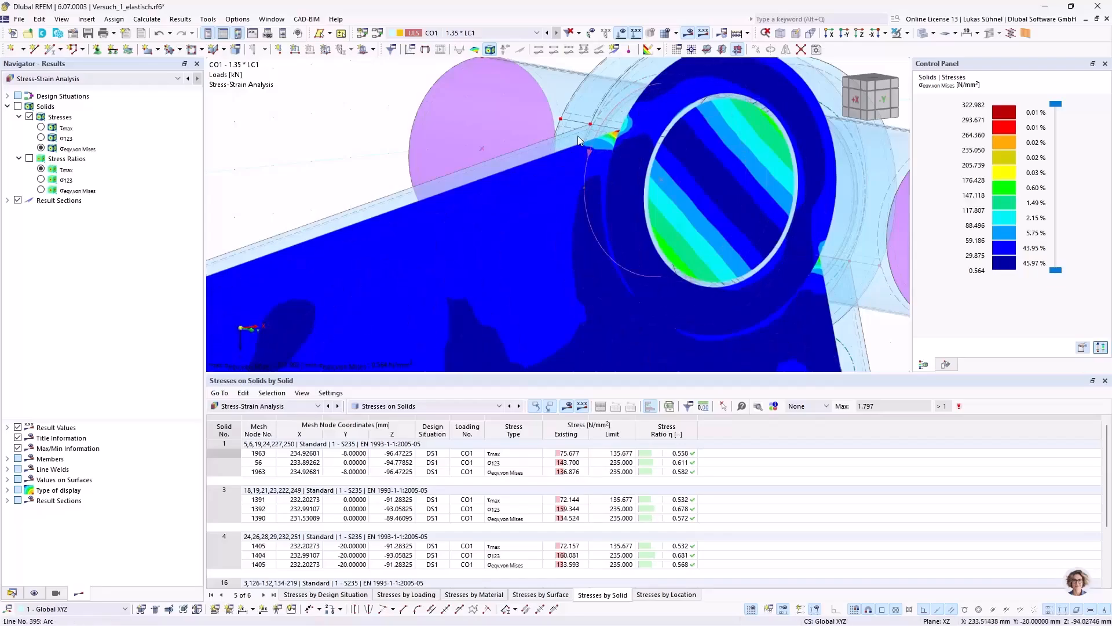
scroll(579, 139, down, 2)
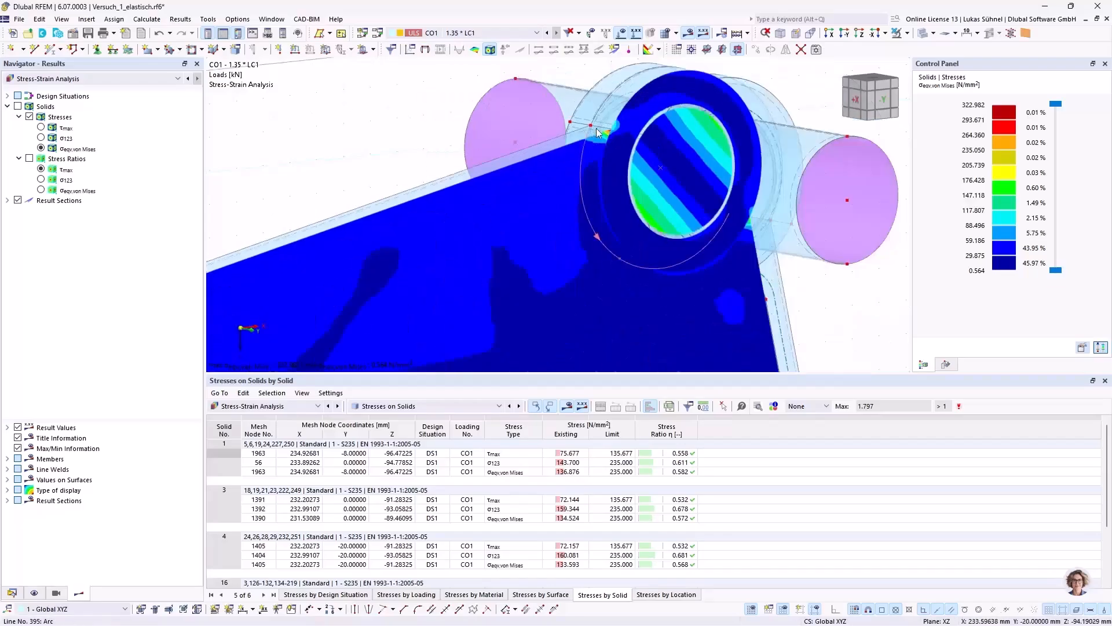
Step: Hide the result sections and show the von Mises stresses on the solids again
click(17, 200)
click(27, 106)
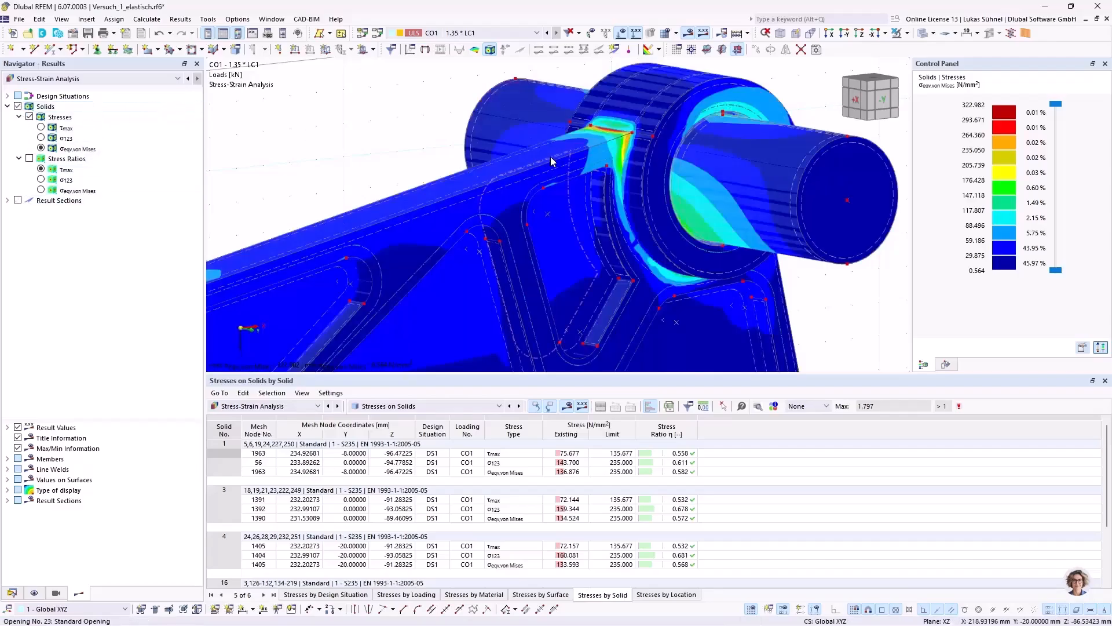
scroll(682, 202, down, 3)
scroll(682, 202, down, 2)
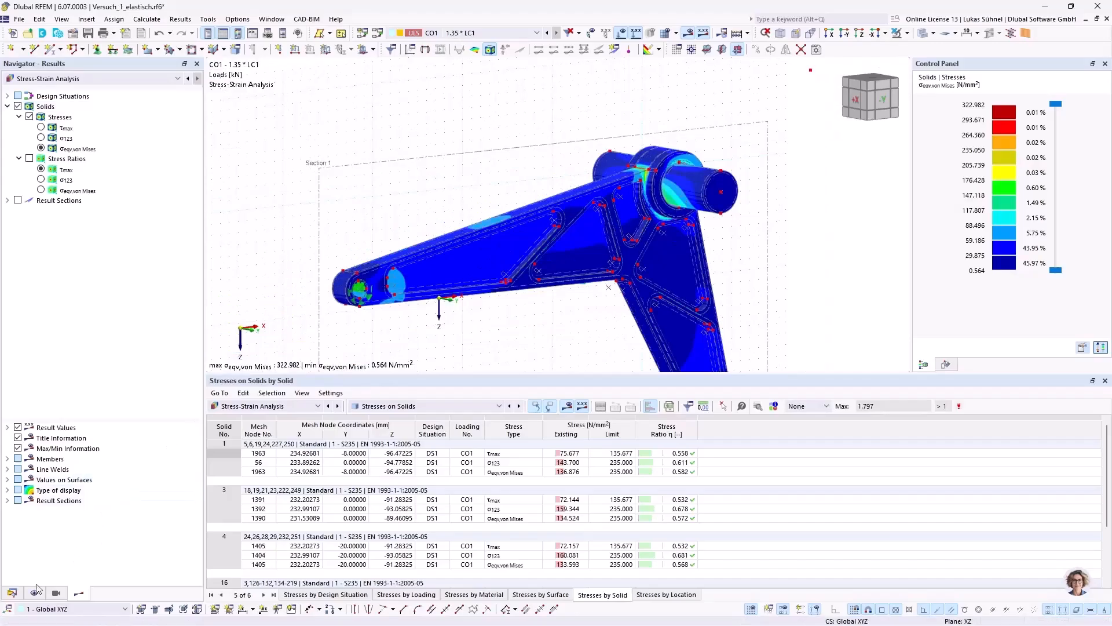
Step: Check the Nonlinear Material Behavior add-on in the model's base data and close the dialog without changes
click(12, 592)
scroll(65, 174, up, 7)
right_click(56, 86)
click(73, 91)
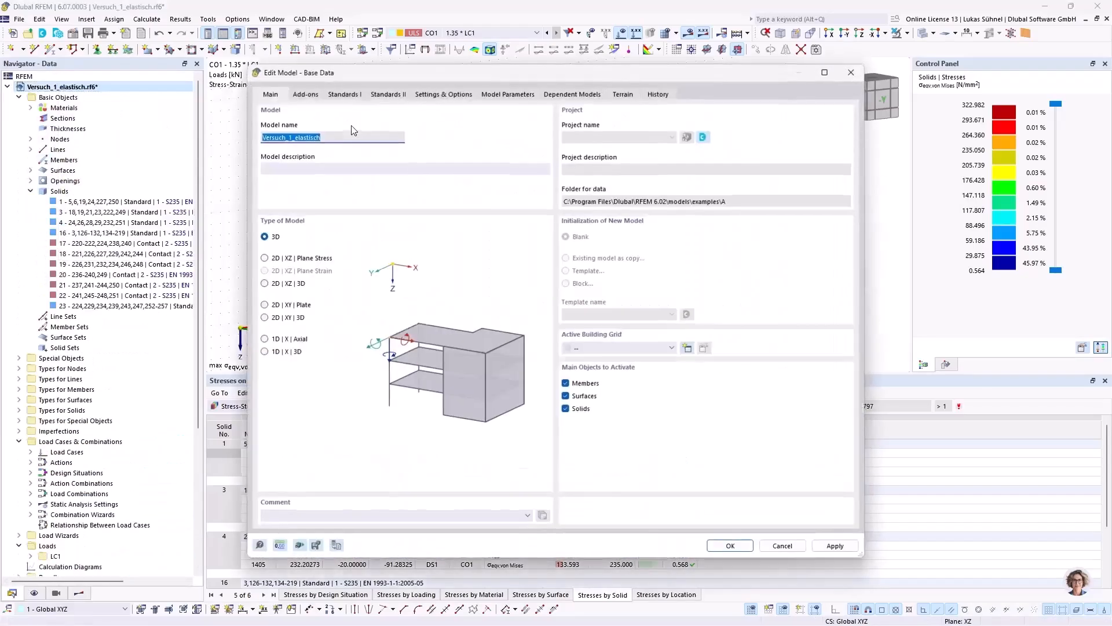
click(313, 94)
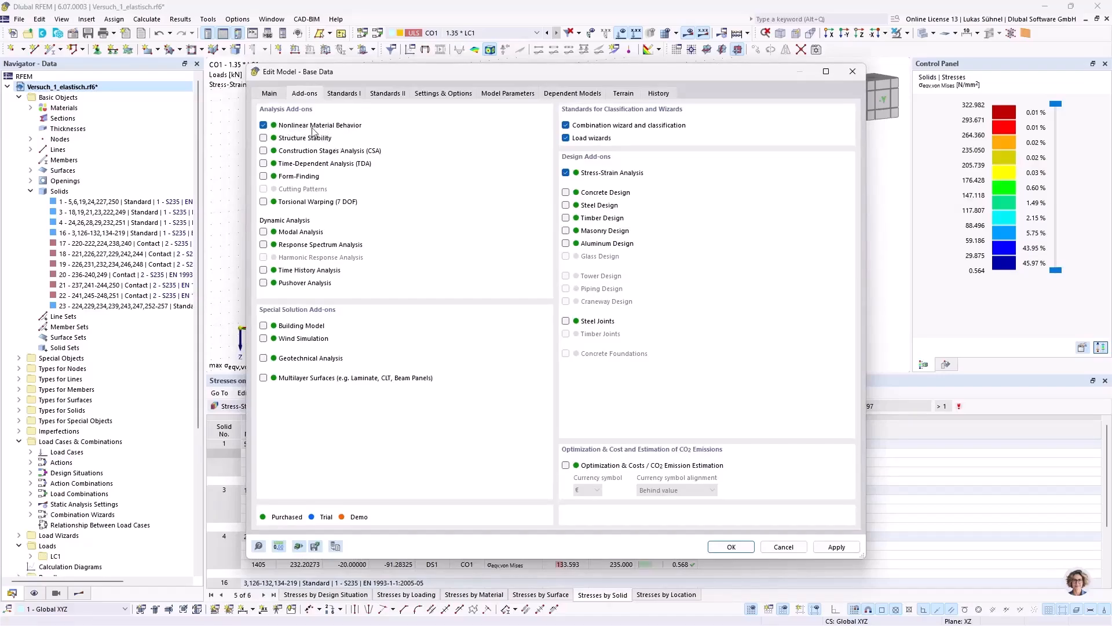
click(784, 548)
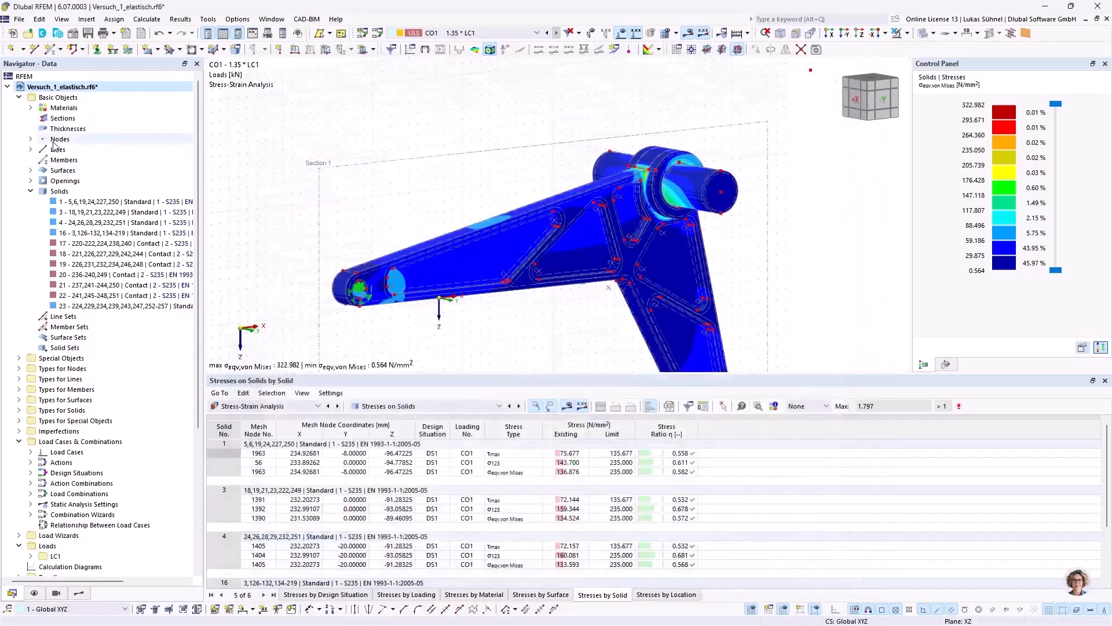
Step: Review the material models available for material 1, S235, such as Isotropic | Plastic (Surfaces/Solids), and cancel the edit
click(30, 107)
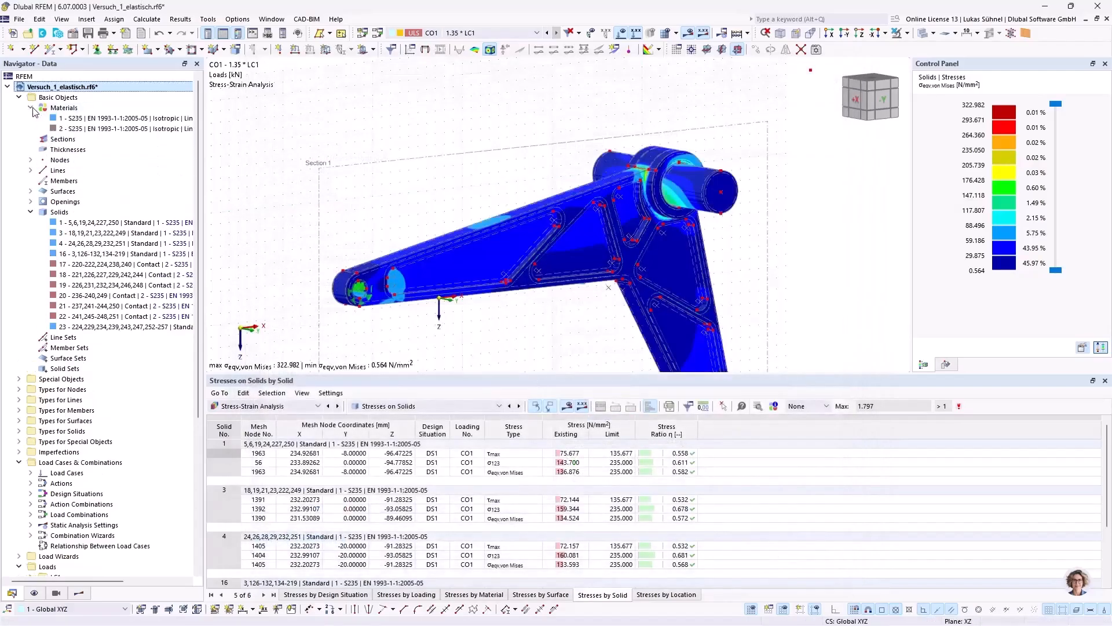
double_click(81, 118)
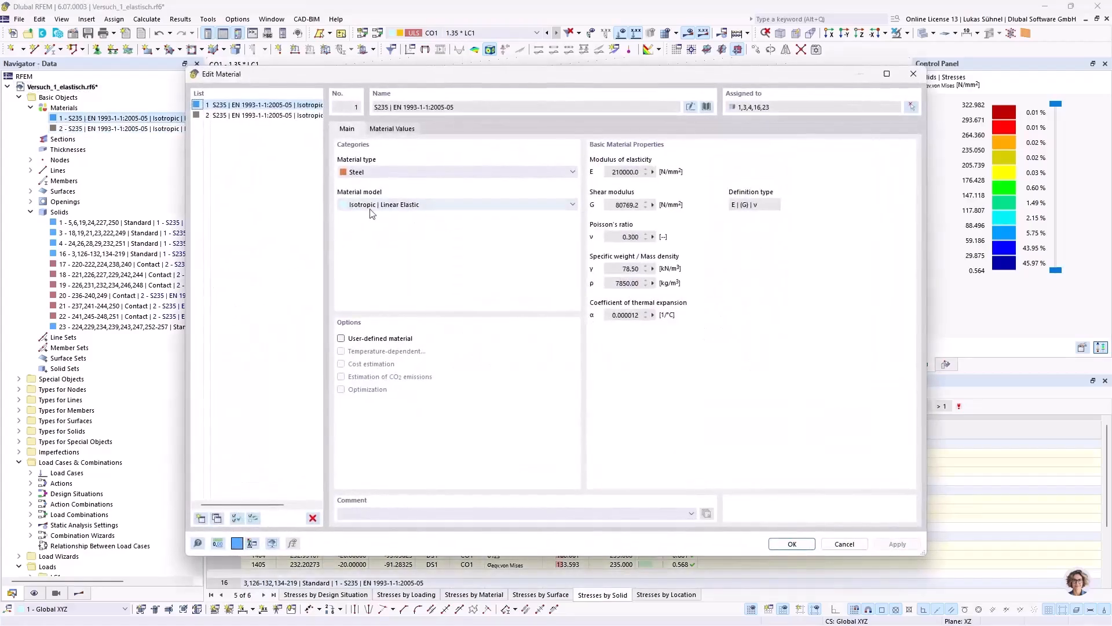
click(389, 207)
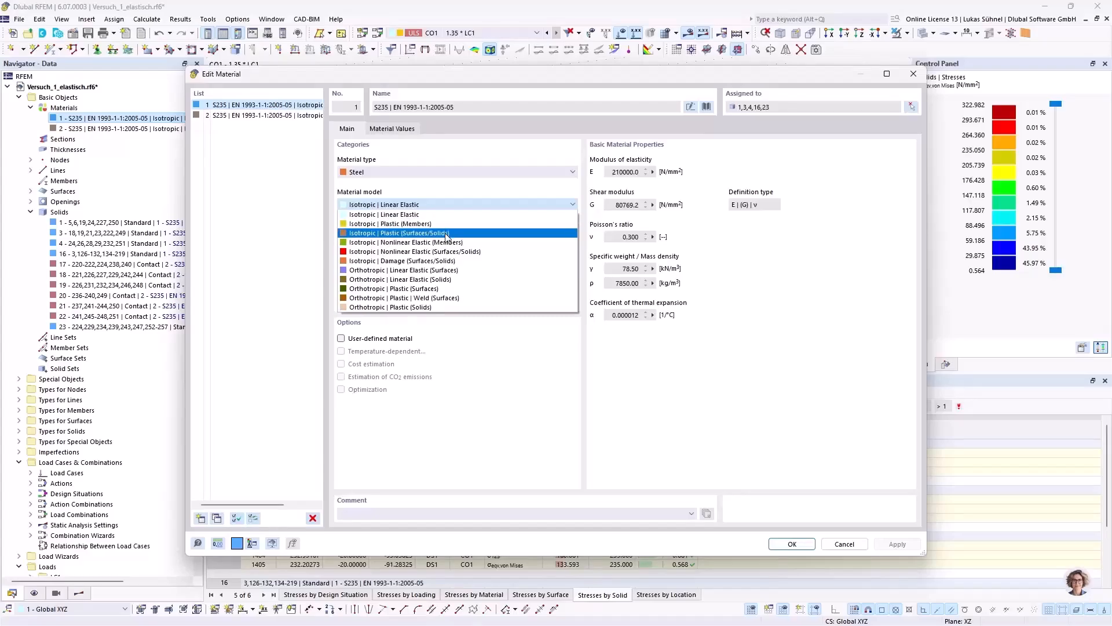
click(847, 309)
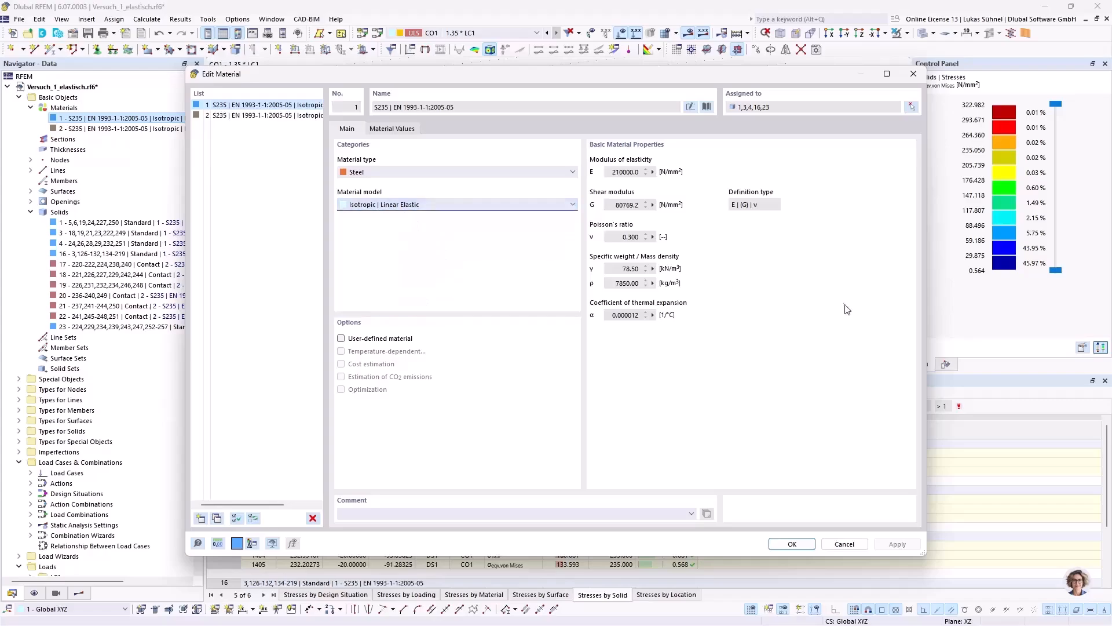
click(866, 548)
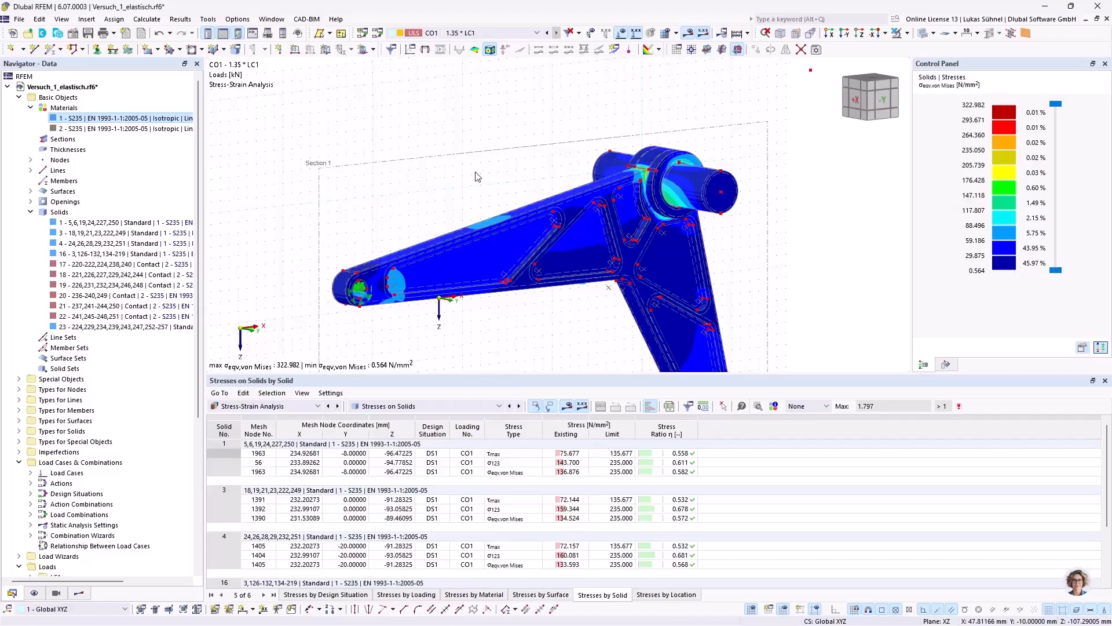
Step: Examine the von Mises stress distribution on the whole bracket from several viewing angles, including the hub and both arm ends
scroll(454, 122, down, 2)
middle_drag(458, 126, 427, 115)
ctrl+middle_drag(427, 116, 447, 140)
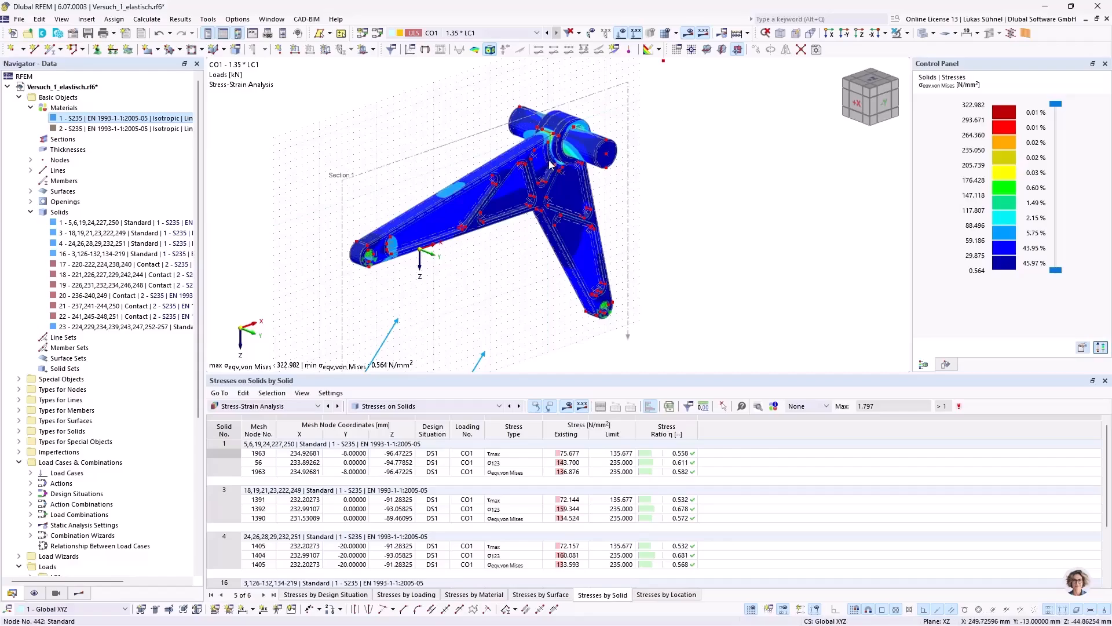
scroll(559, 182, up, 2)
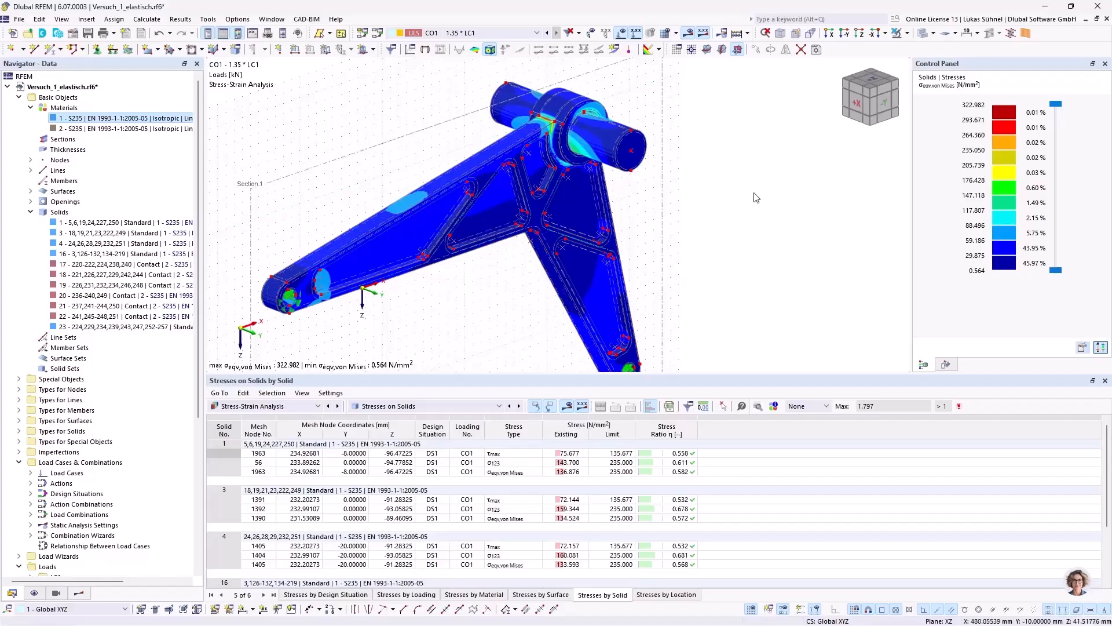
ctrl+middle_drag(739, 165, 696, 148)
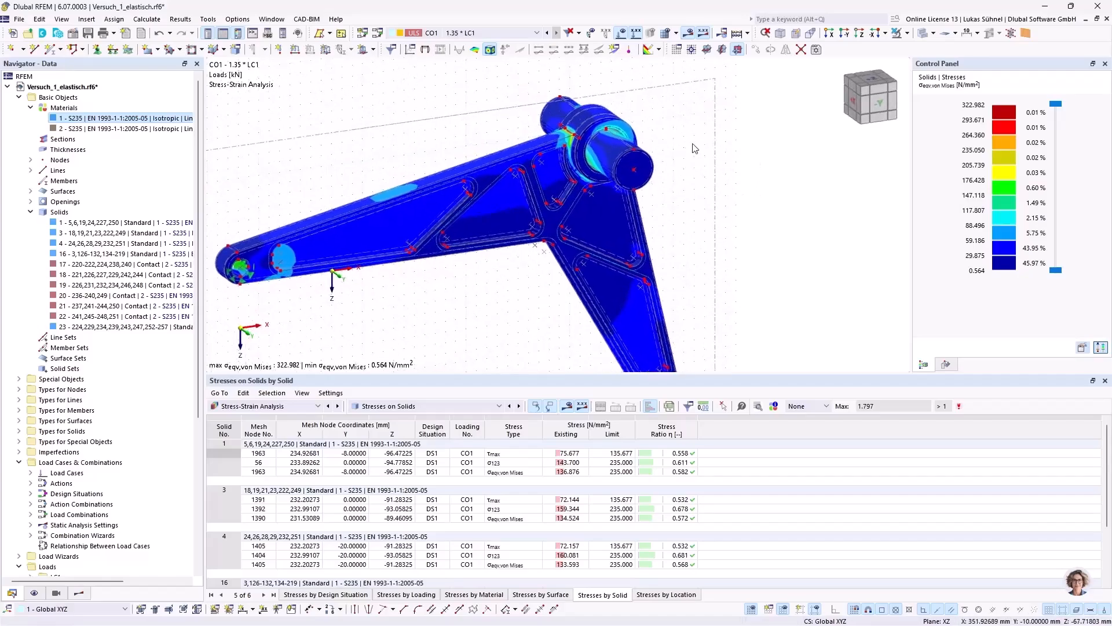
ctrl+middle_drag(388, 146, 434, 149)
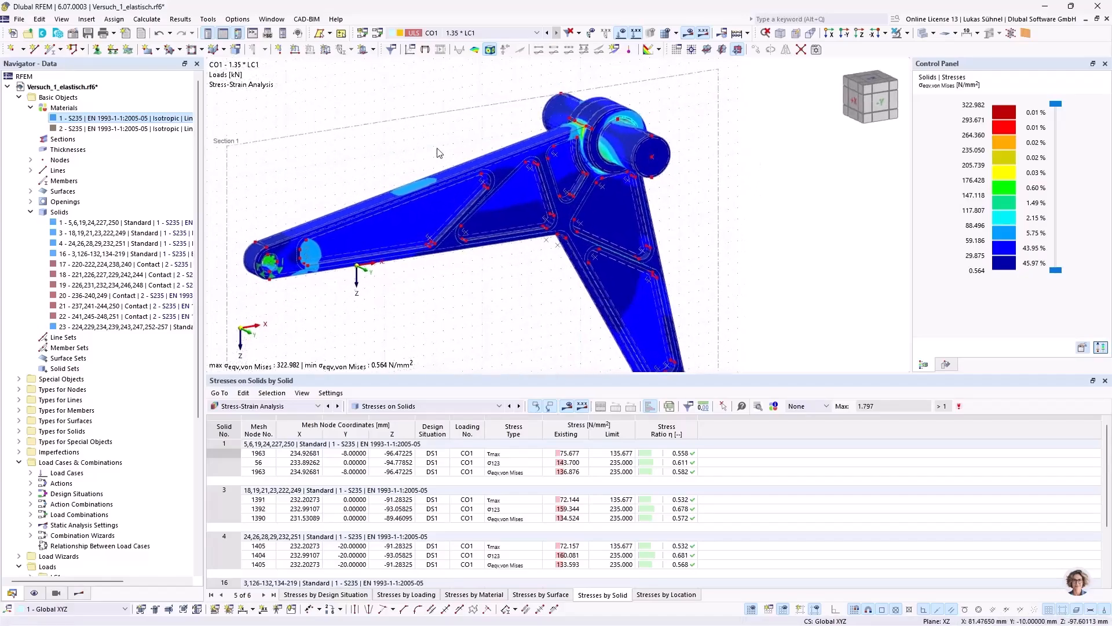
scroll(434, 151, down, 1)
scroll(424, 238, down, 3)
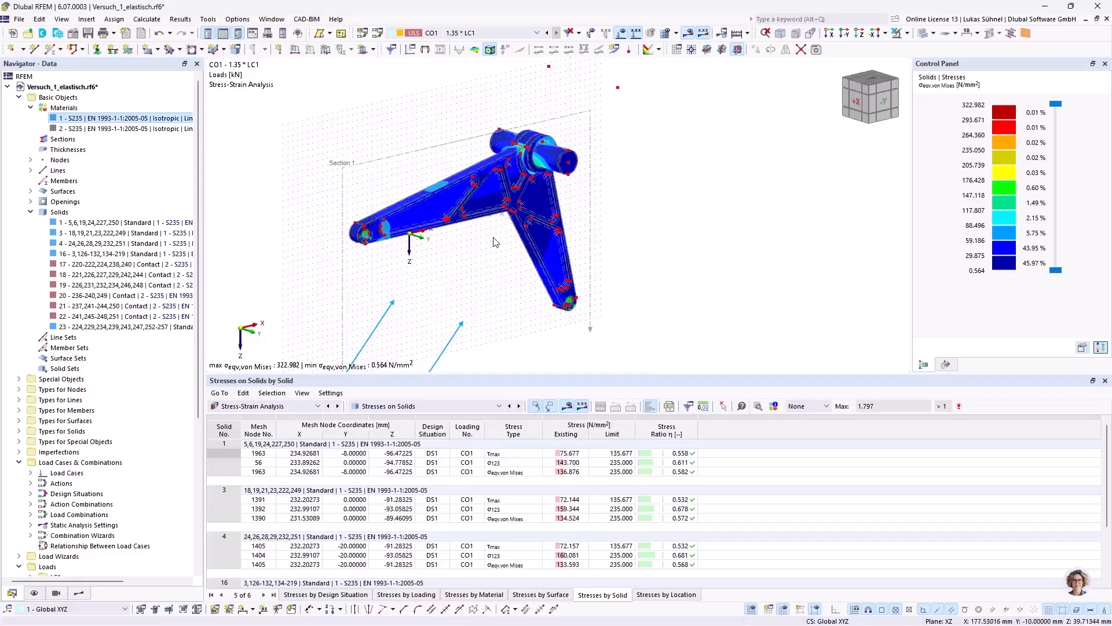
mouse_move(496, 242)
ctrl+middle_down()
mouse_move(487, 268)
mouse_move(499, 249)
mouse_move(511, 250)
ctrl+middle_up()
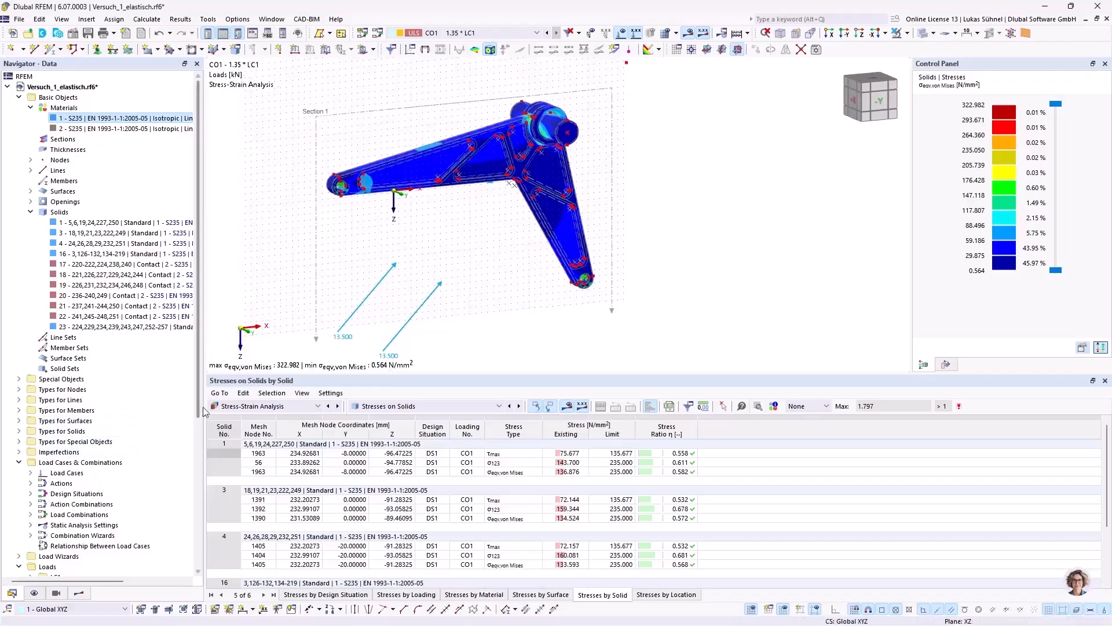
Step: Collapse all items of the model's data navigator down to the main categories
scroll(146, 358, down, 6)
scroll(146, 358, down, 1)
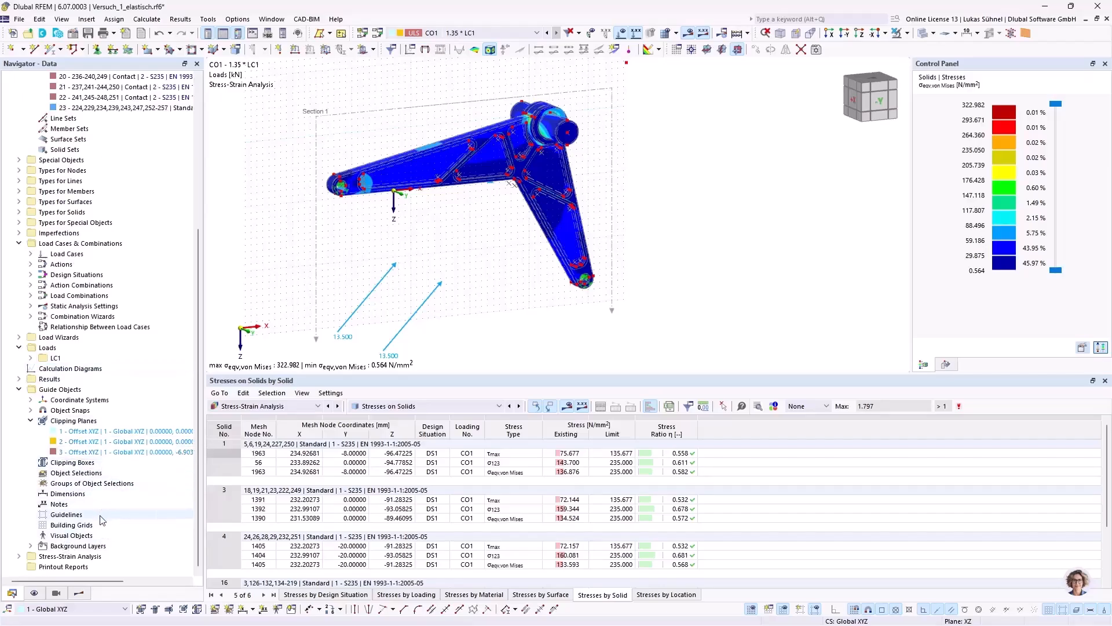
right_click(174, 515)
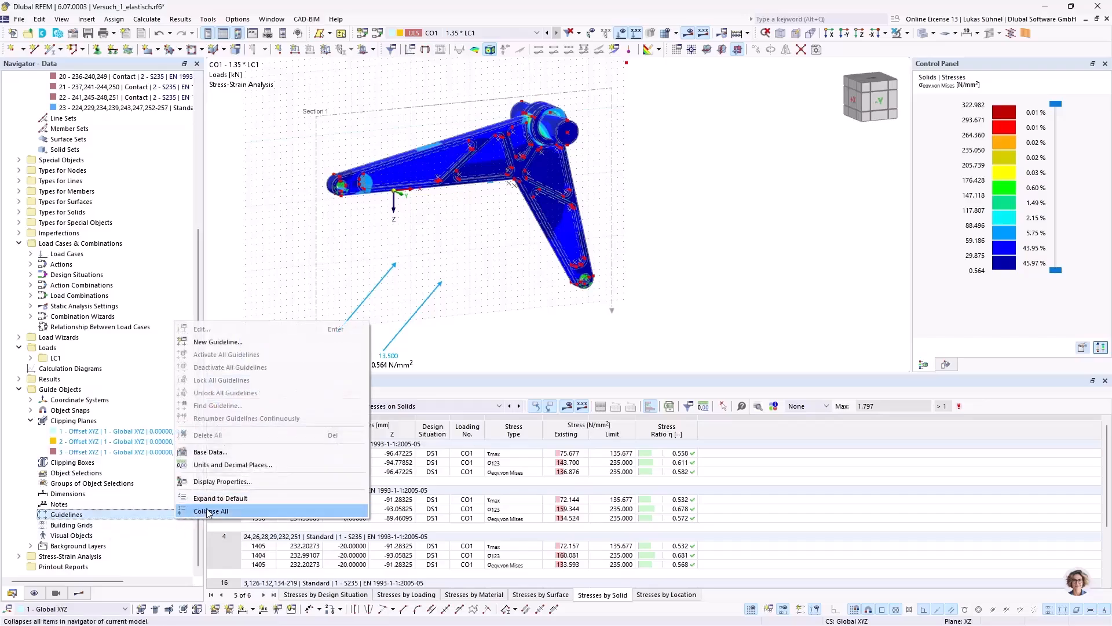
click(204, 511)
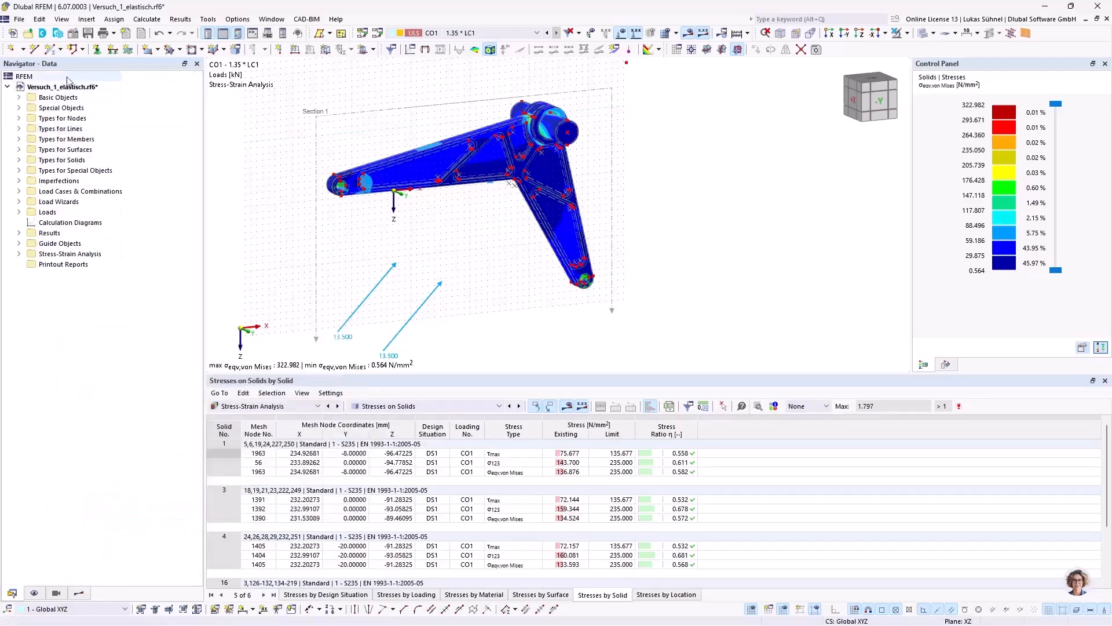
Step: Create a new printout report for the model
click(48, 264)
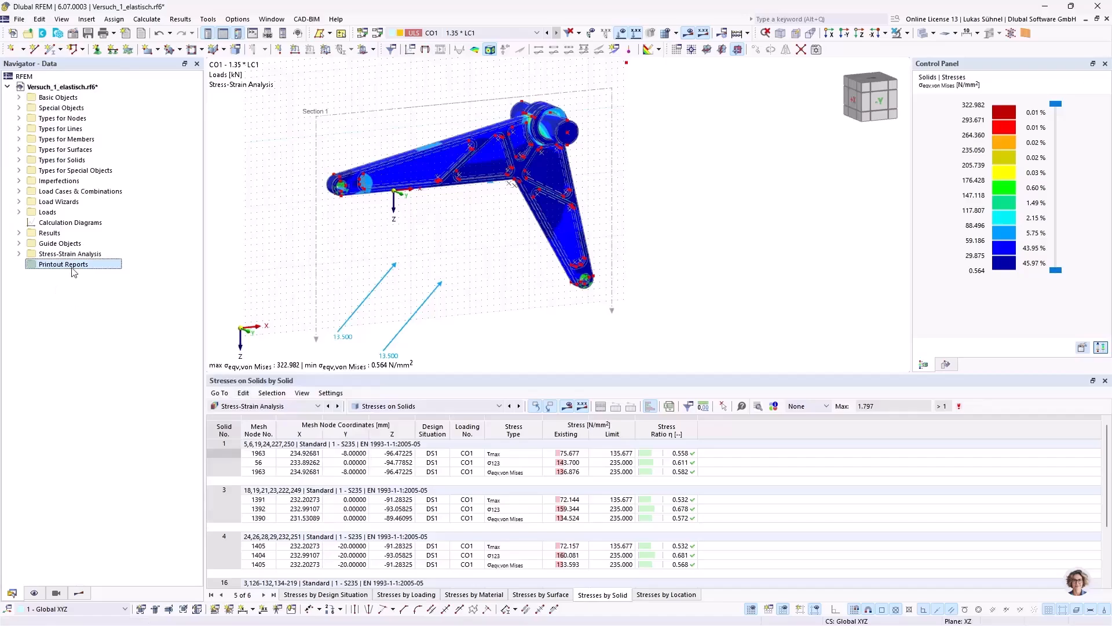
right_click(48, 269)
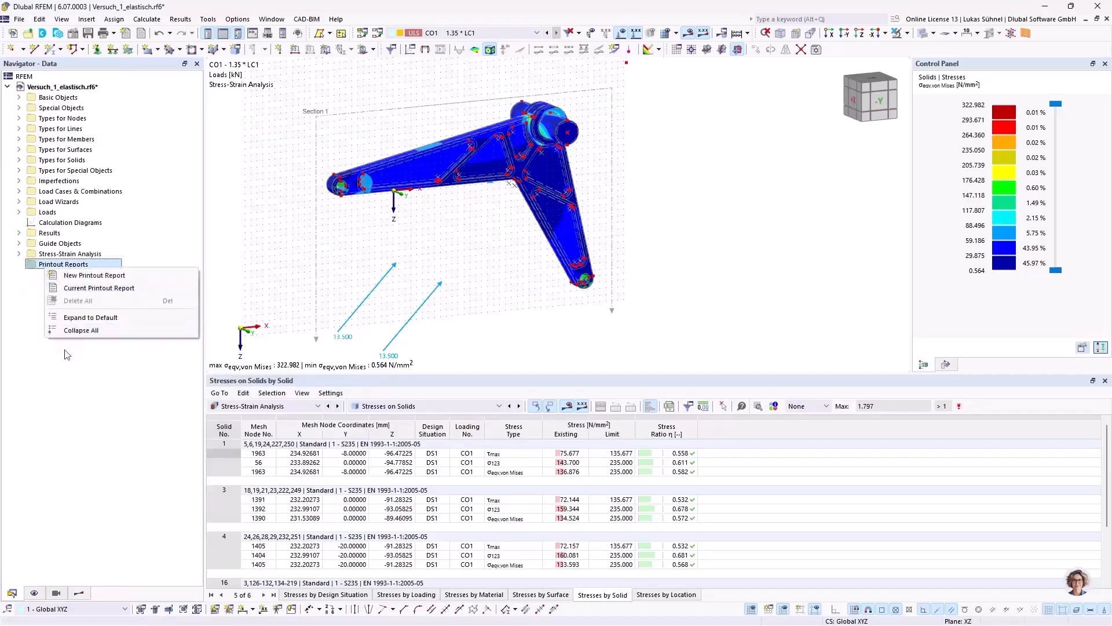
click(63, 277)
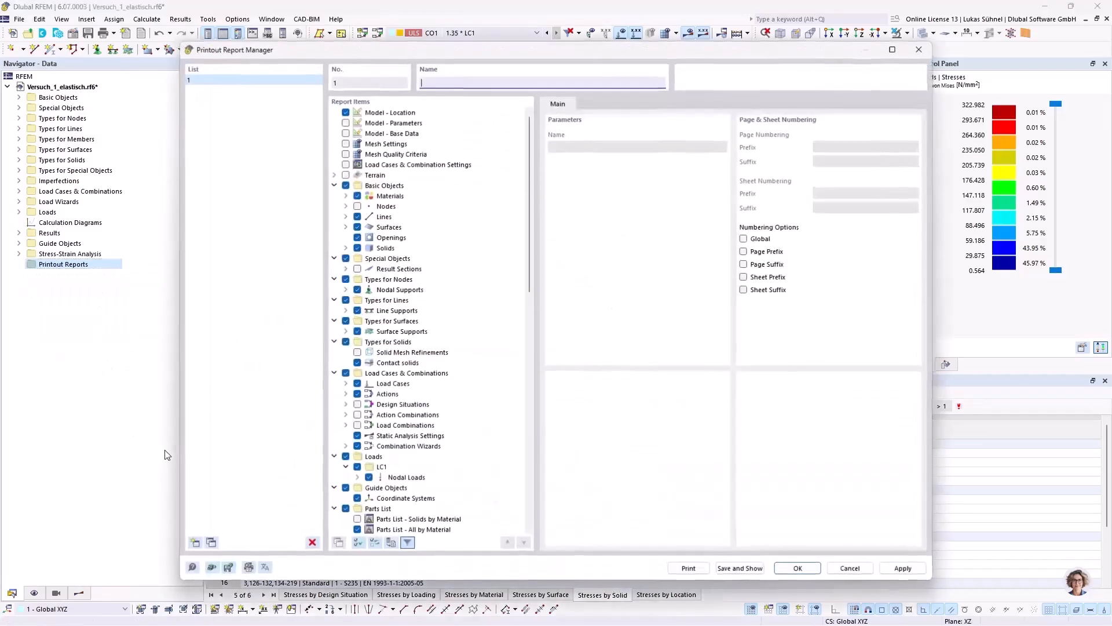
Step: Collapse all report items, expand only Basic Objects to review its contents, and save and show the report with the default selection
right_click(504, 369)
click(534, 446)
right_click(455, 354)
click(502, 446)
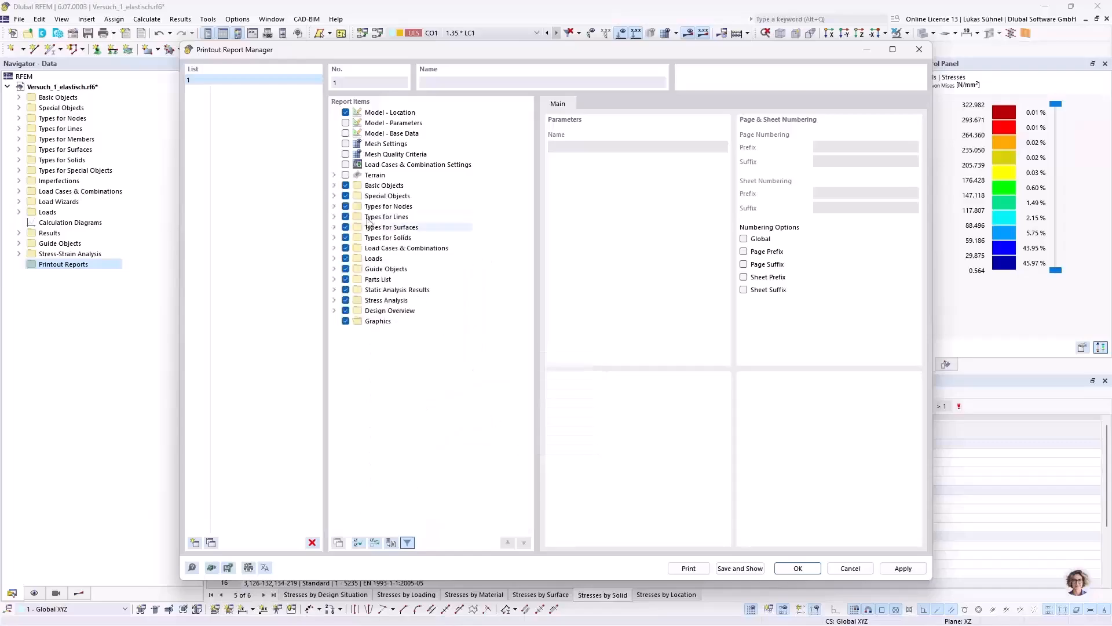
click(334, 186)
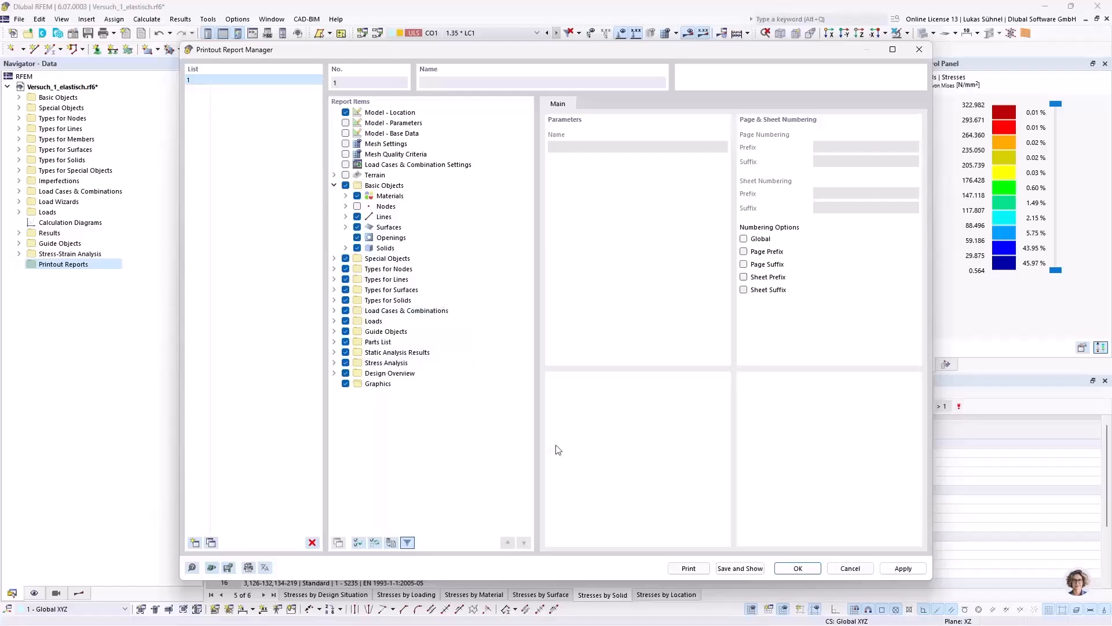
click(739, 568)
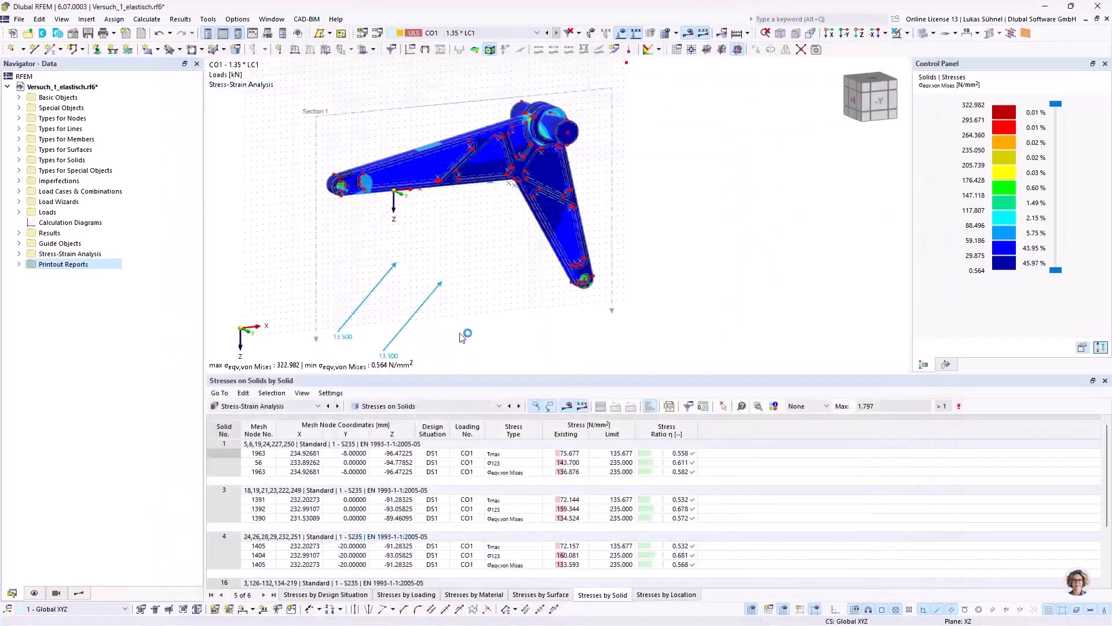
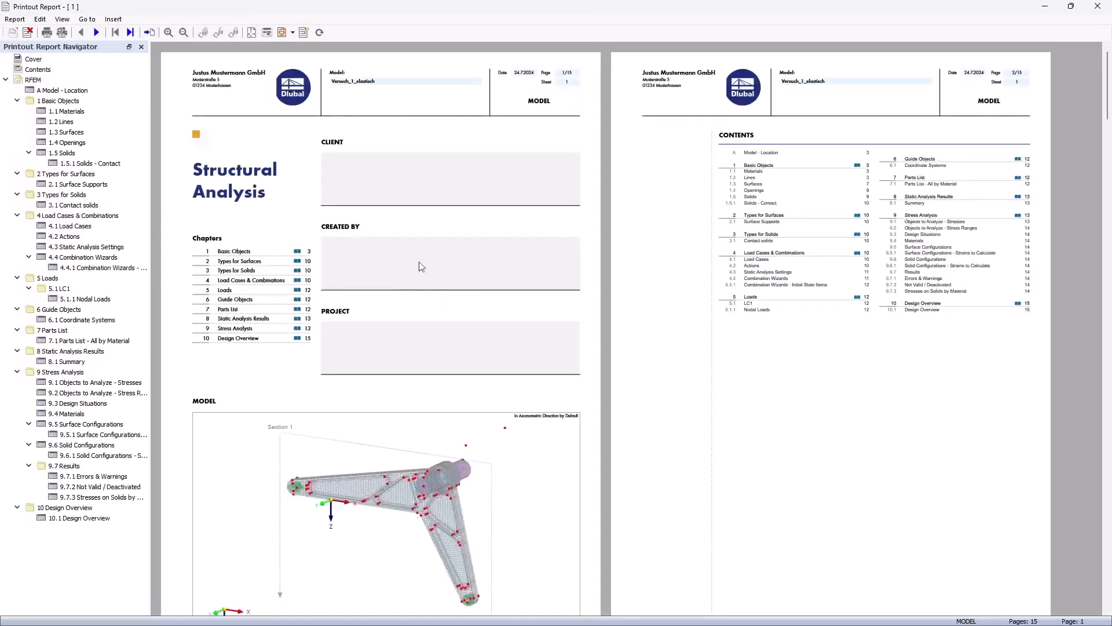
Step: Review the report's cover, contents and Basic Objects tables, including materials, lines, surfaces, openings and solids
scroll(448, 190, down, 1)
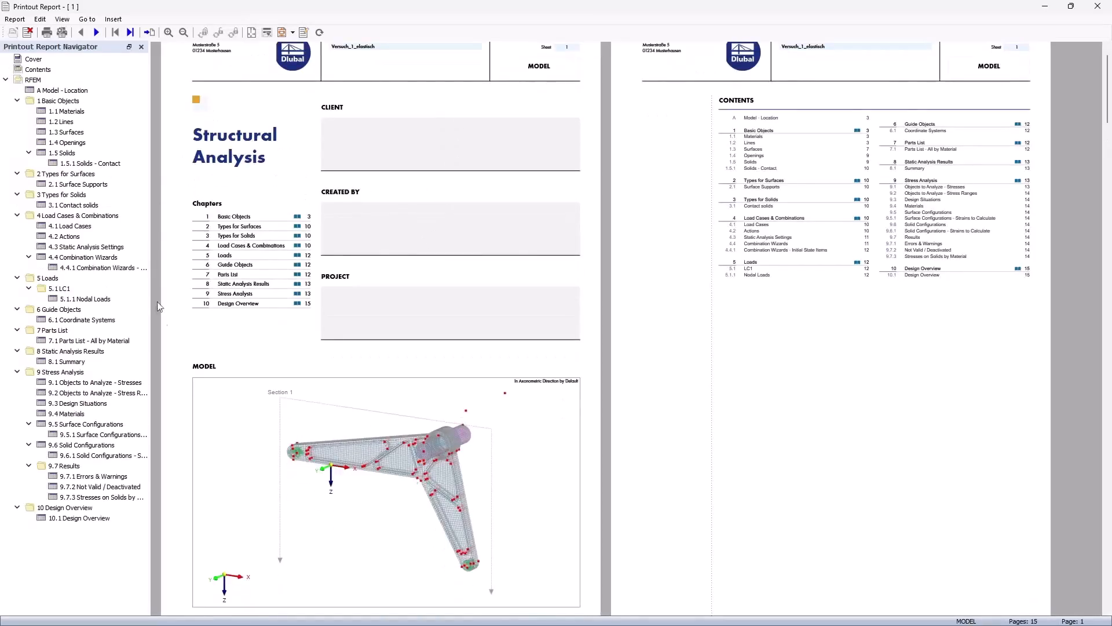
scroll(429, 349, down, 1)
scroll(736, 313, up, 1)
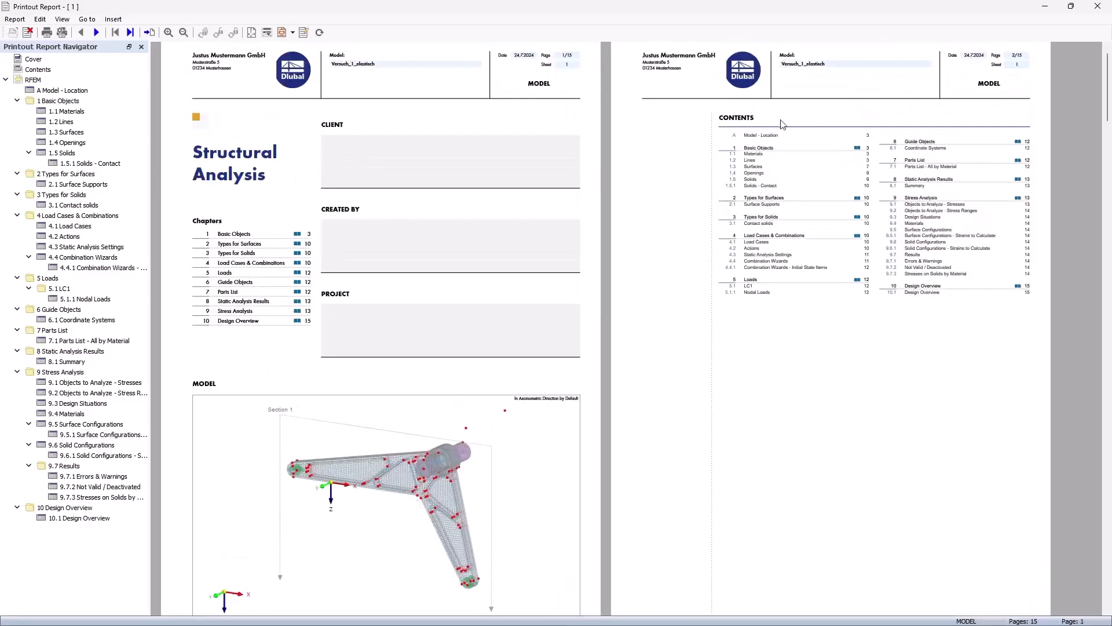
scroll(790, 248, down, 12)
scroll(342, 249, down, 5)
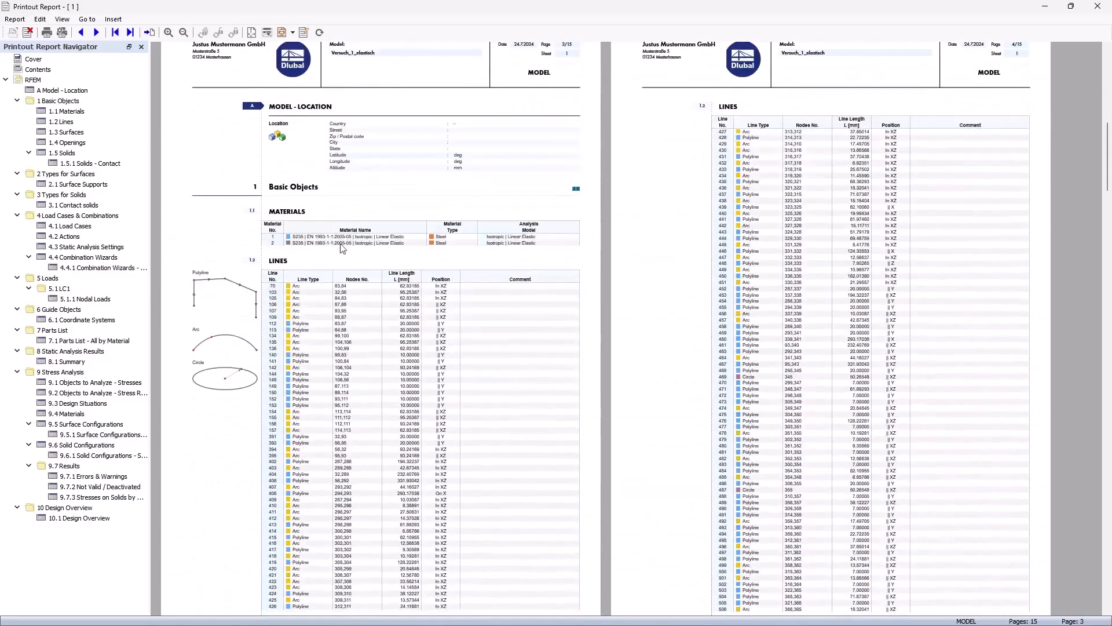
click(296, 226)
click(342, 328)
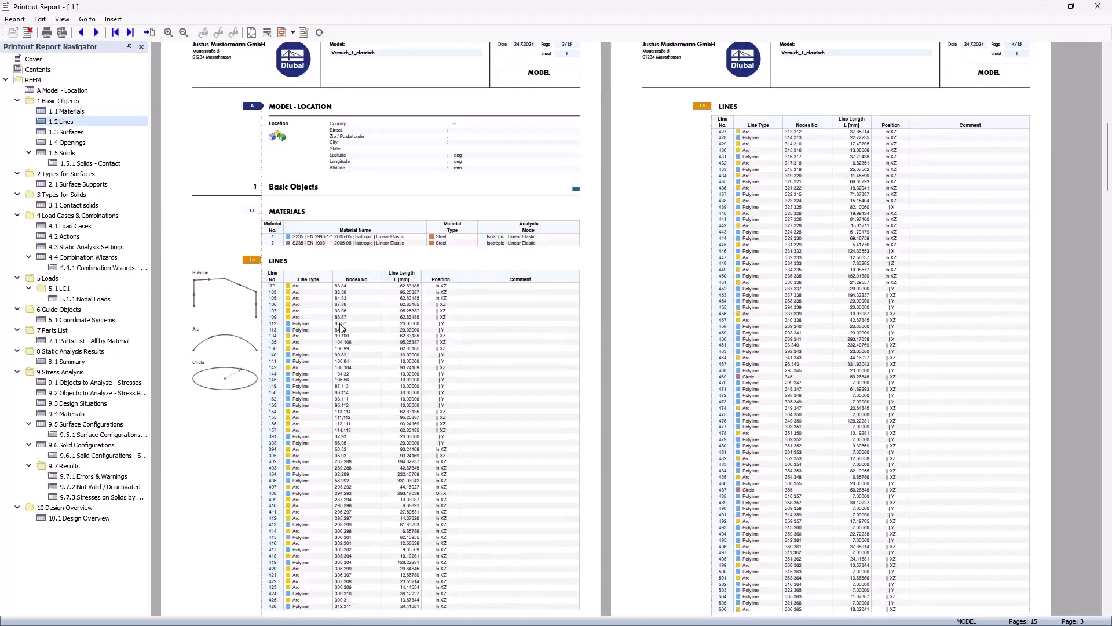
scroll(767, 193, down, 14)
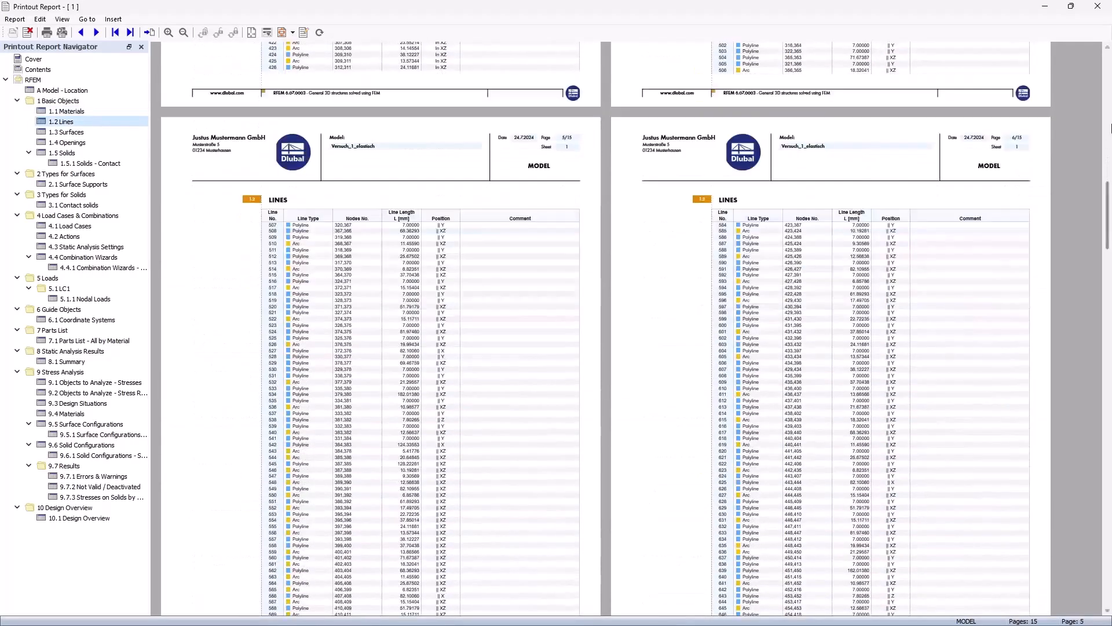
drag(1107, 216, 1099, 353)
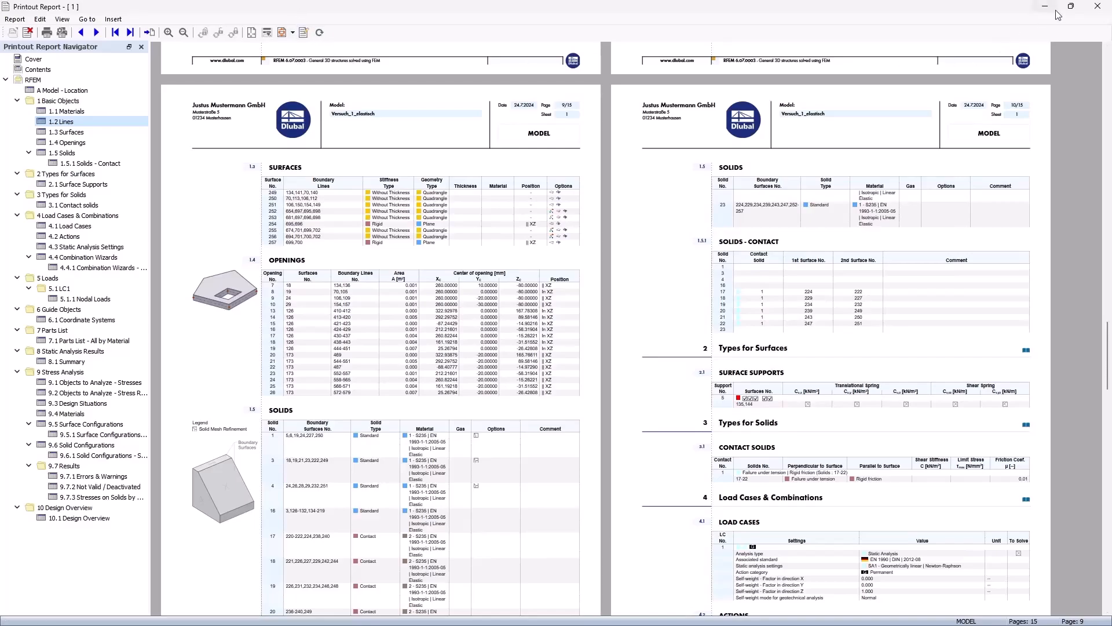
Step: Return to the RFEM model, hide the stress results and loads, and display the bracket as a shaded solid
drag(939, 12, 0, 148)
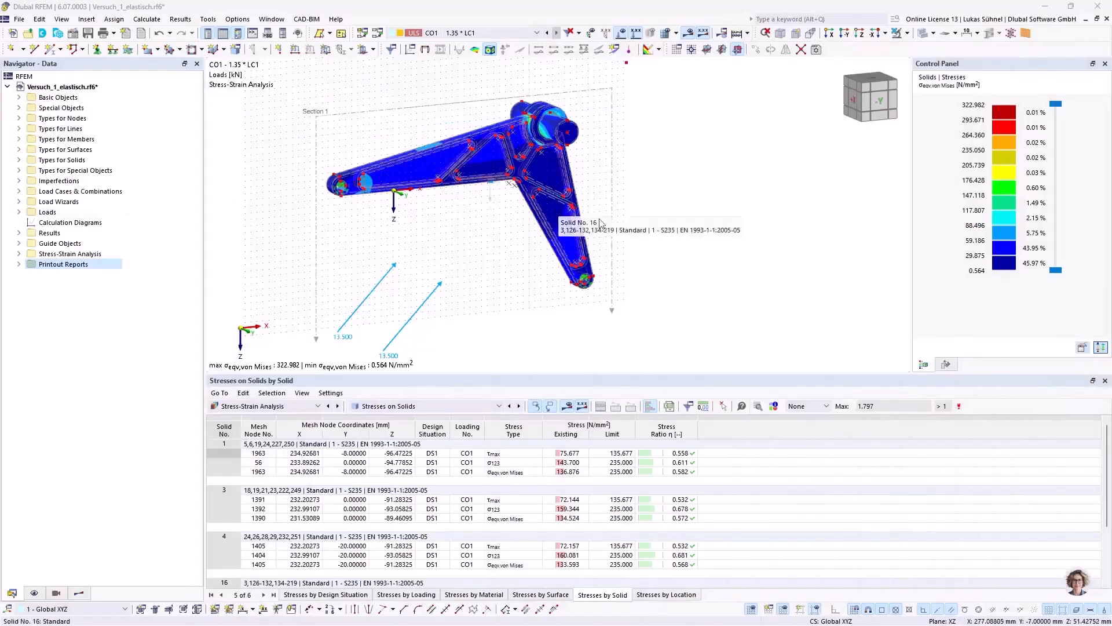
middle_drag(305, 244, 371, 240)
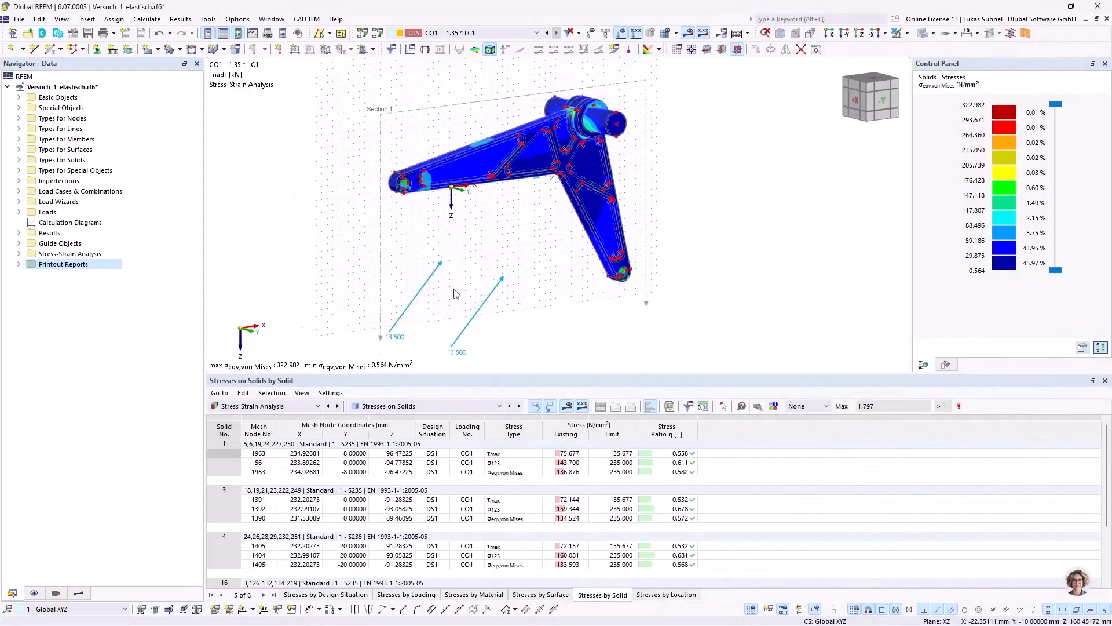
click(688, 35)
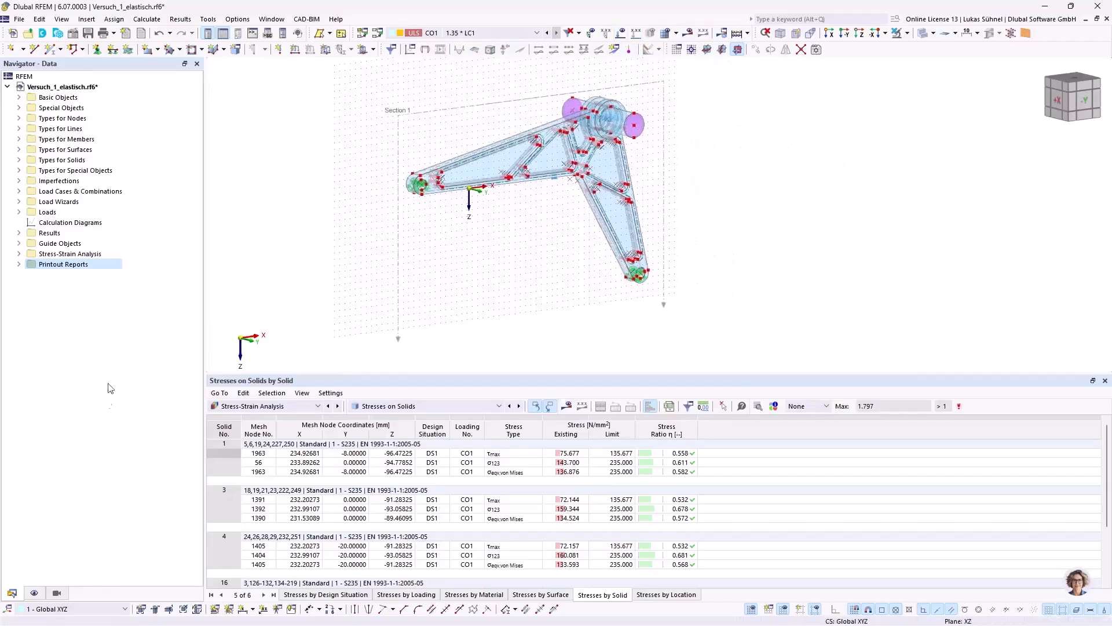
click(58, 593)
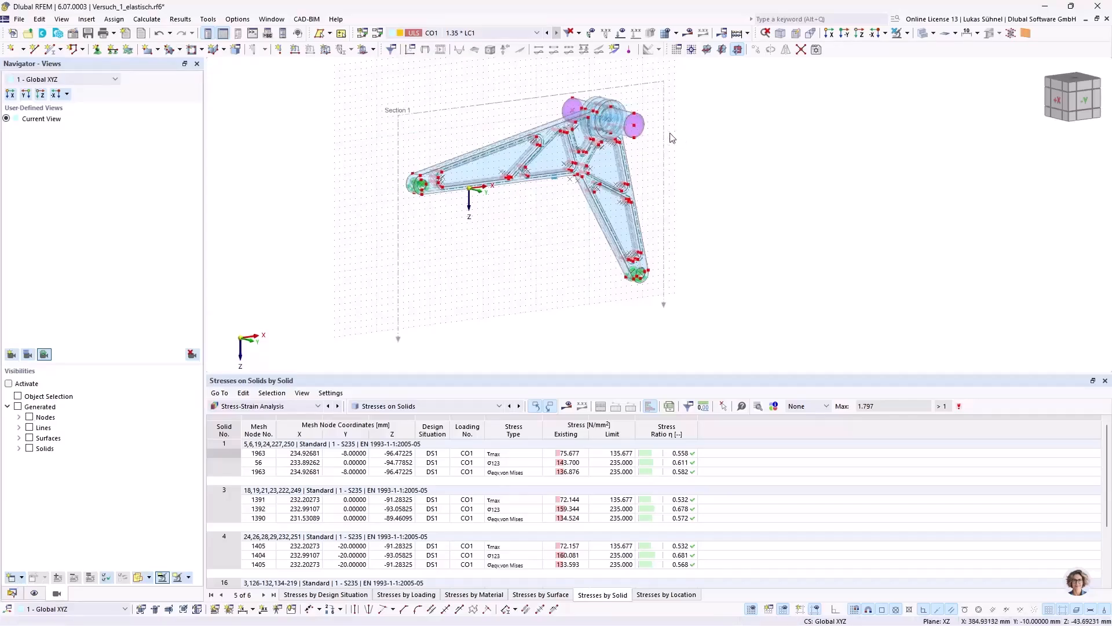
click(927, 34)
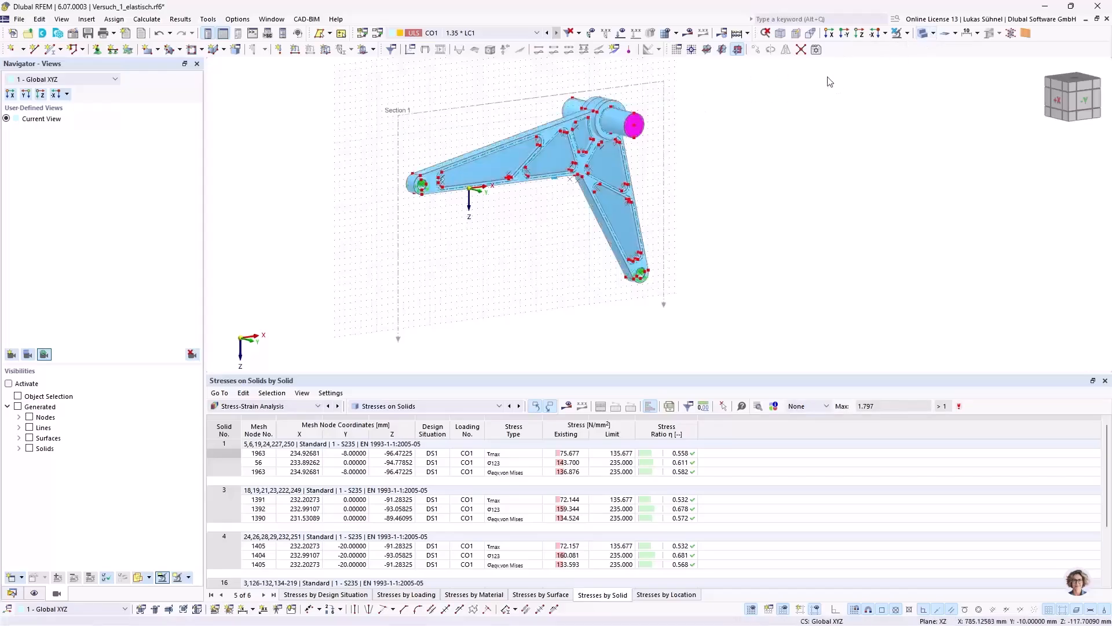
middle_drag(688, 119, 707, 130)
scroll(580, 196, up, 1)
Step: Turn off the display of Result Objects to hide the Section 1 outline around the bracket
click(11, 593)
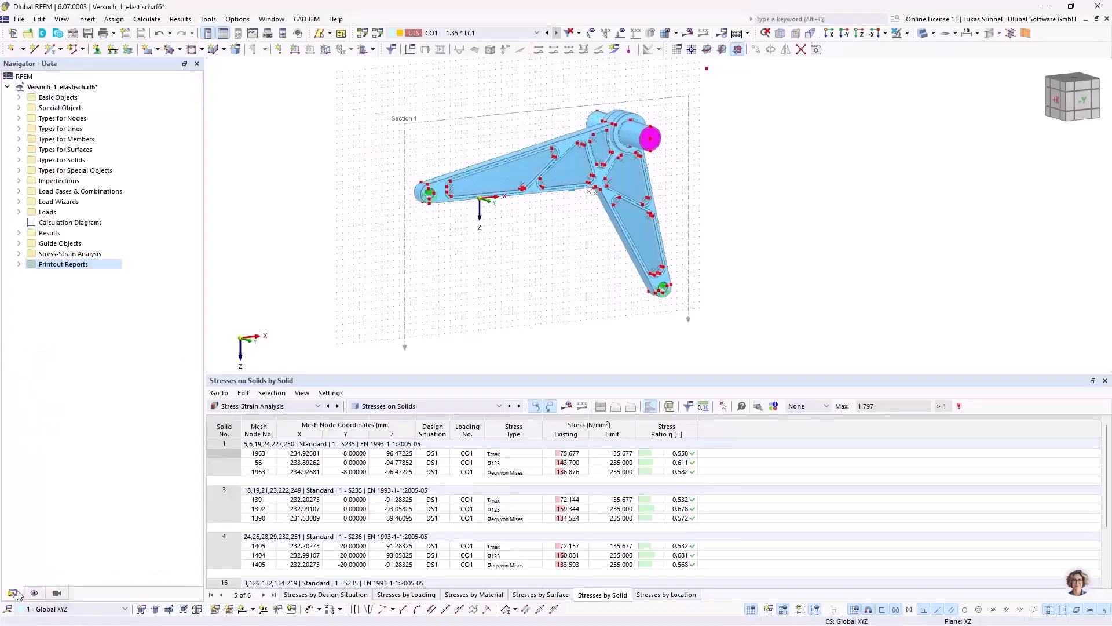
click(24, 245)
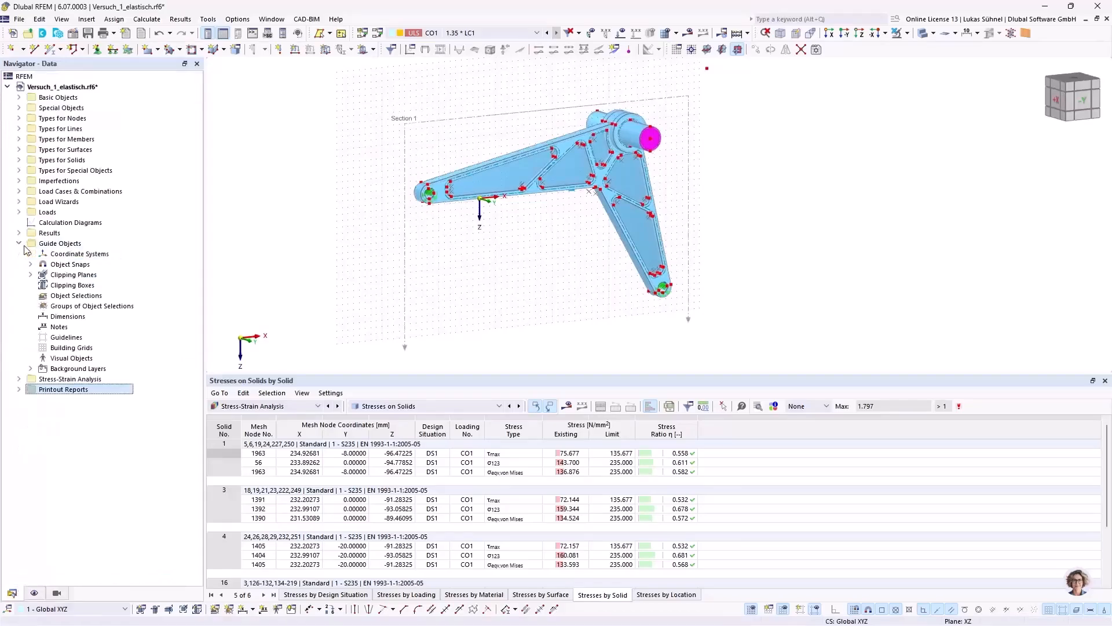
click(18, 232)
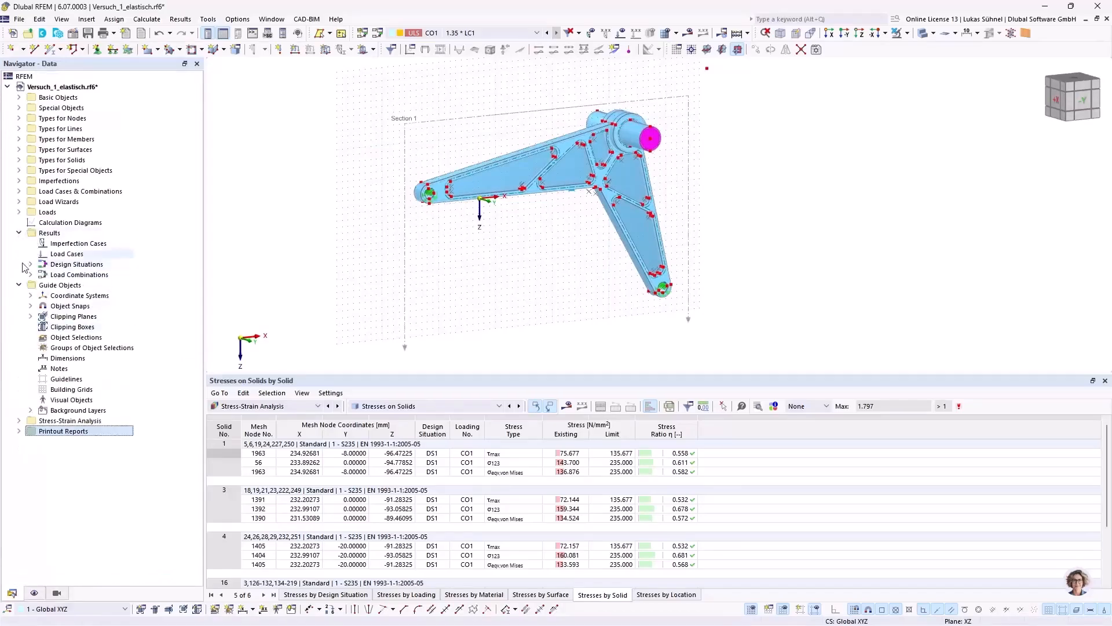
click(34, 592)
scroll(29, 460, down, 5)
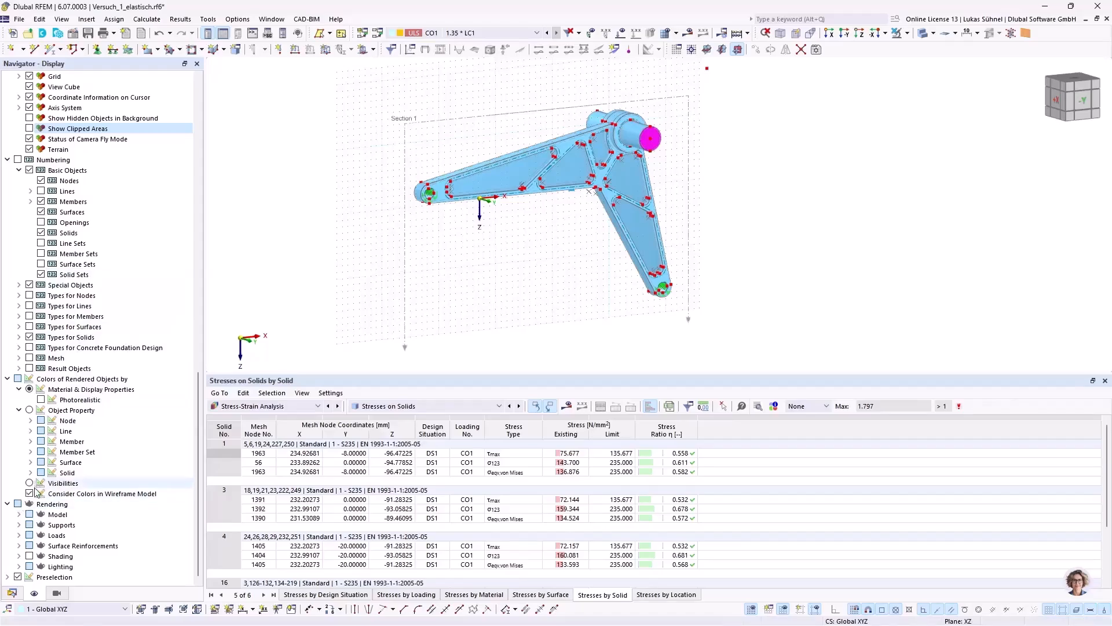
scroll(97, 339, up, 3)
scroll(97, 338, up, 6)
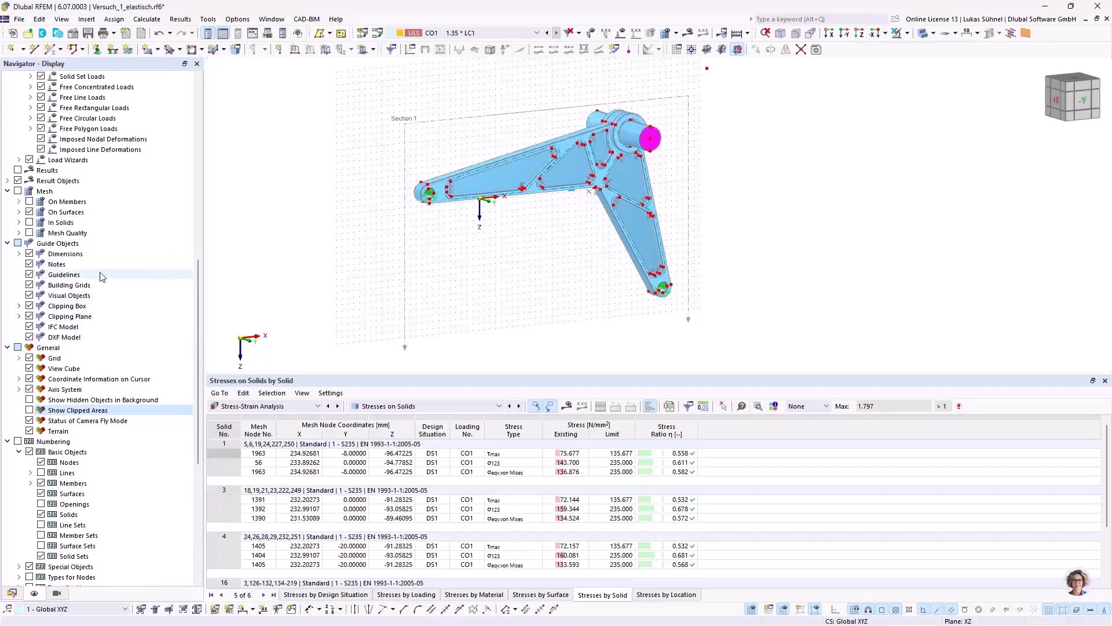
scroll(102, 276, up, 4)
click(19, 306)
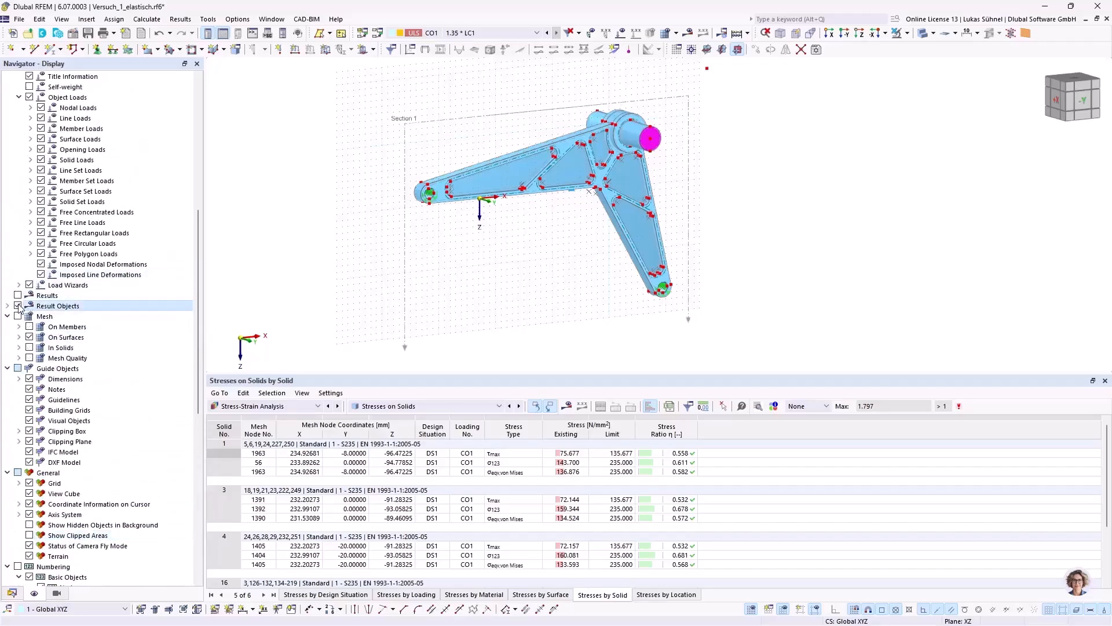
Step: Send the unloaded model graphic to printout report 1 with the window-filling picture option
middle_drag(533, 269, 461, 273)
scroll(448, 258, up, 2)
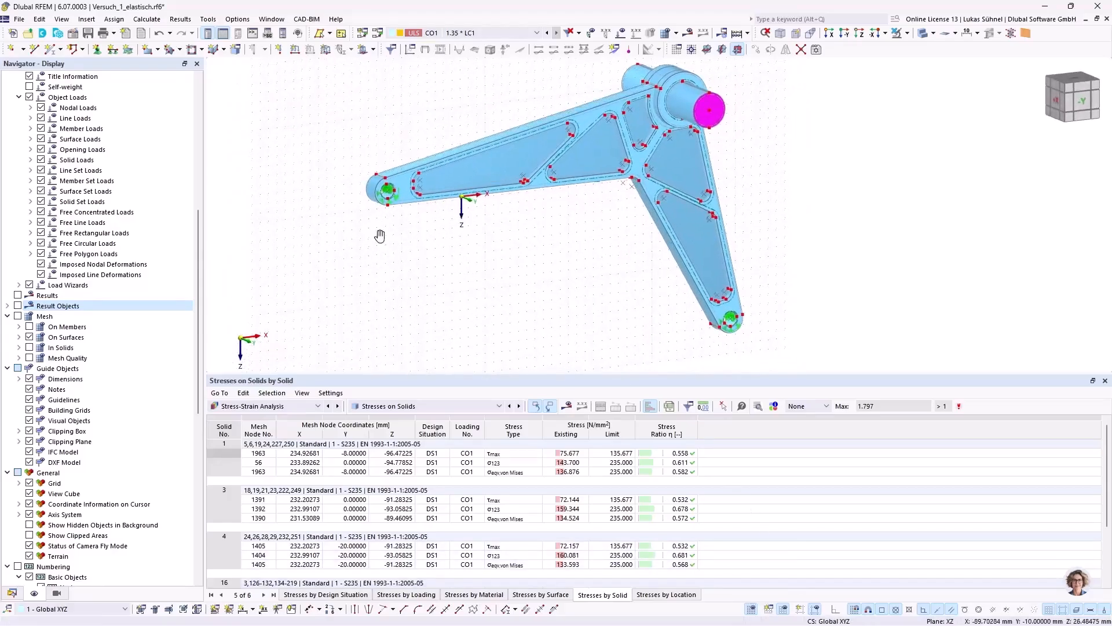
middle_drag(384, 237, 371, 262)
scroll(370, 258, down, 1)
middle_drag(209, 146, 215, 130)
click(115, 34)
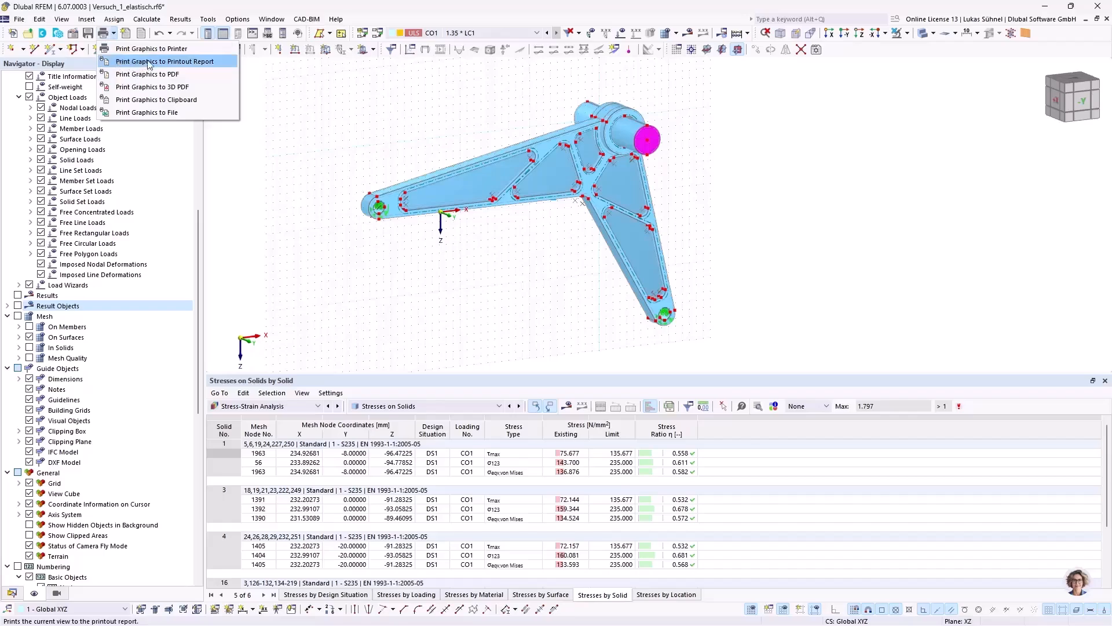
click(175, 61)
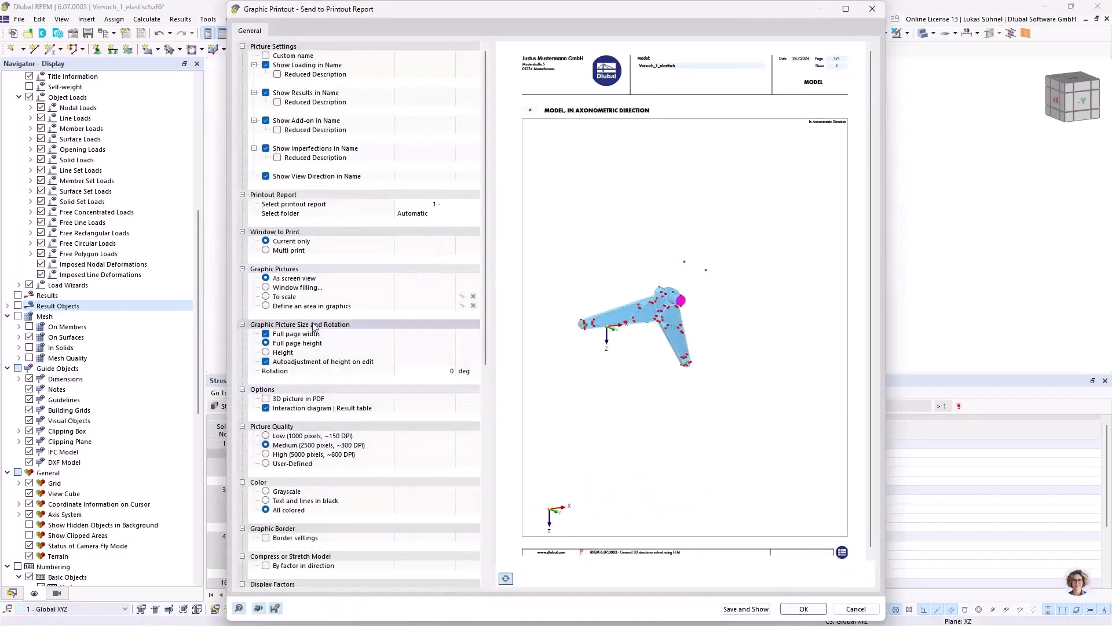
click(267, 289)
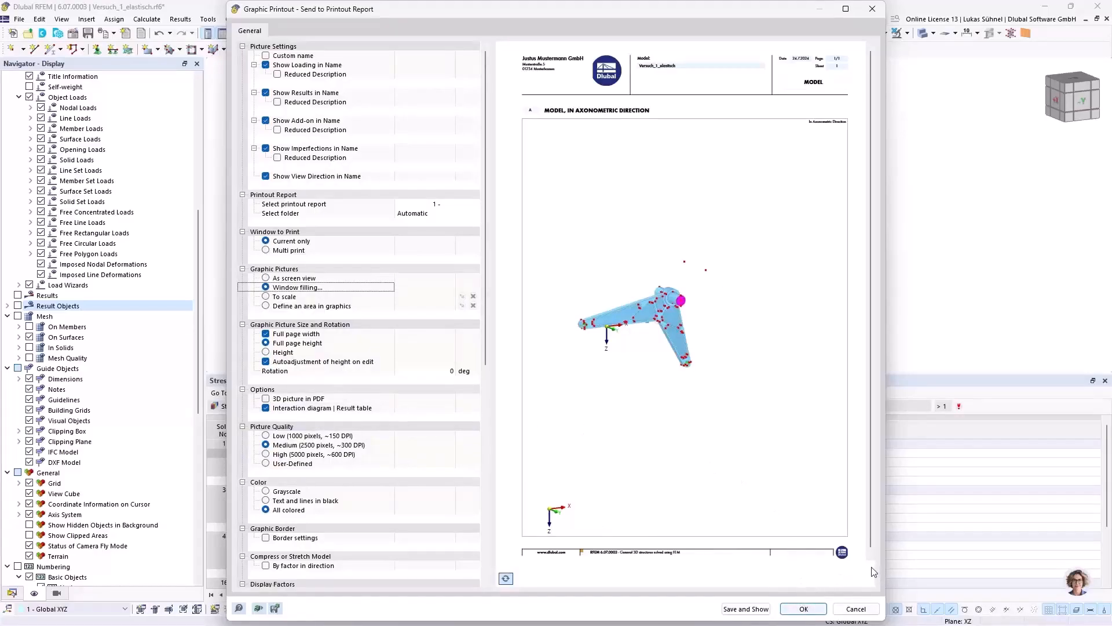
click(804, 609)
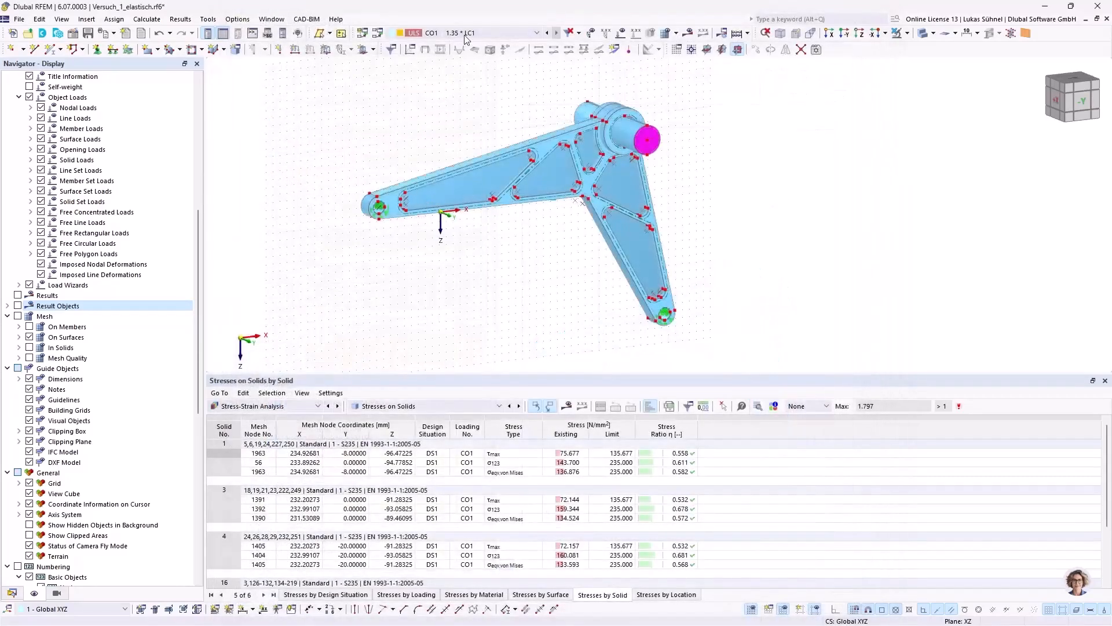
Step: Display load case LC1 with its loads on the bracket and hide the background grid
click(465, 34)
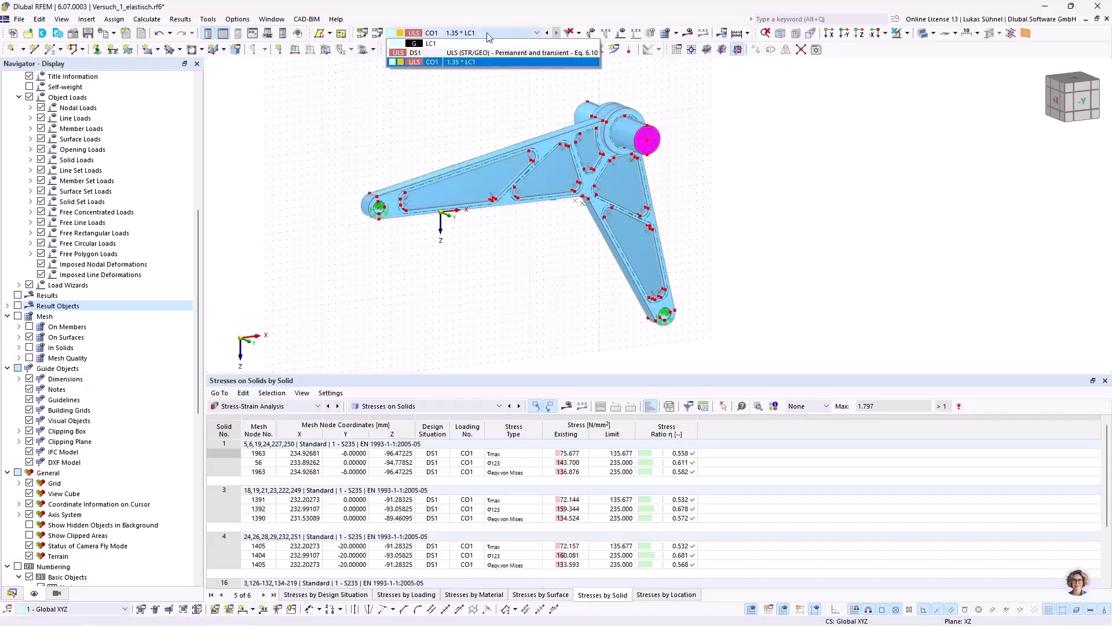
click(440, 52)
click(623, 35)
scroll(655, 182, down, 2)
ctrl+middle_drag(532, 283, 538, 254)
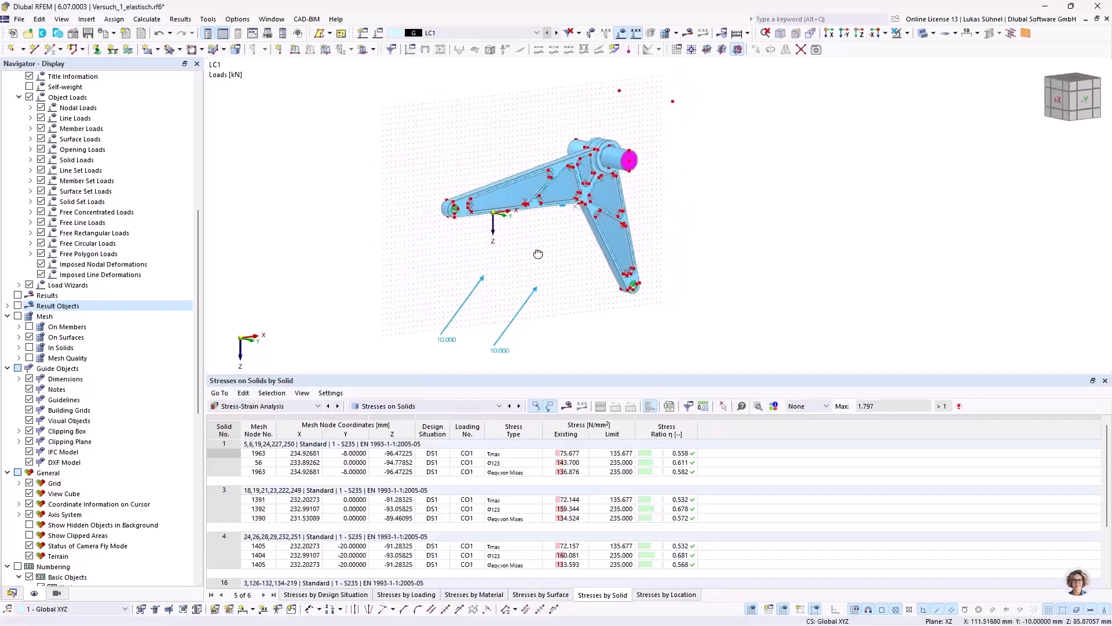
ctrl+middle_drag(441, 300, 450, 286)
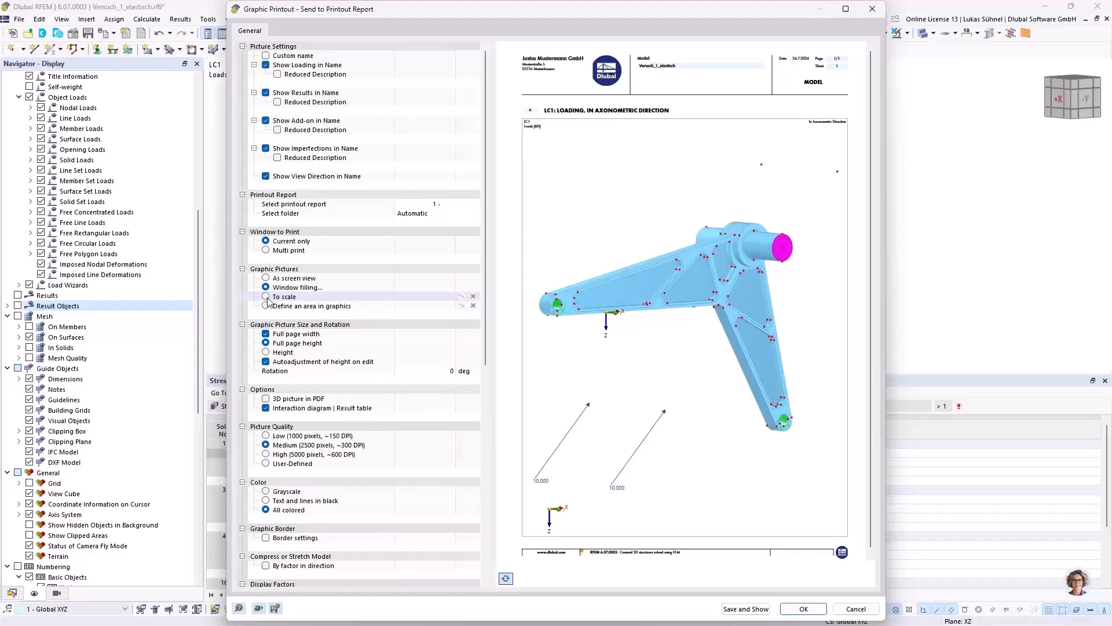
Step: Send the LC1 loading graphic to the printout report with a height ratio of 50% and height autoadjustment off
click(265, 352)
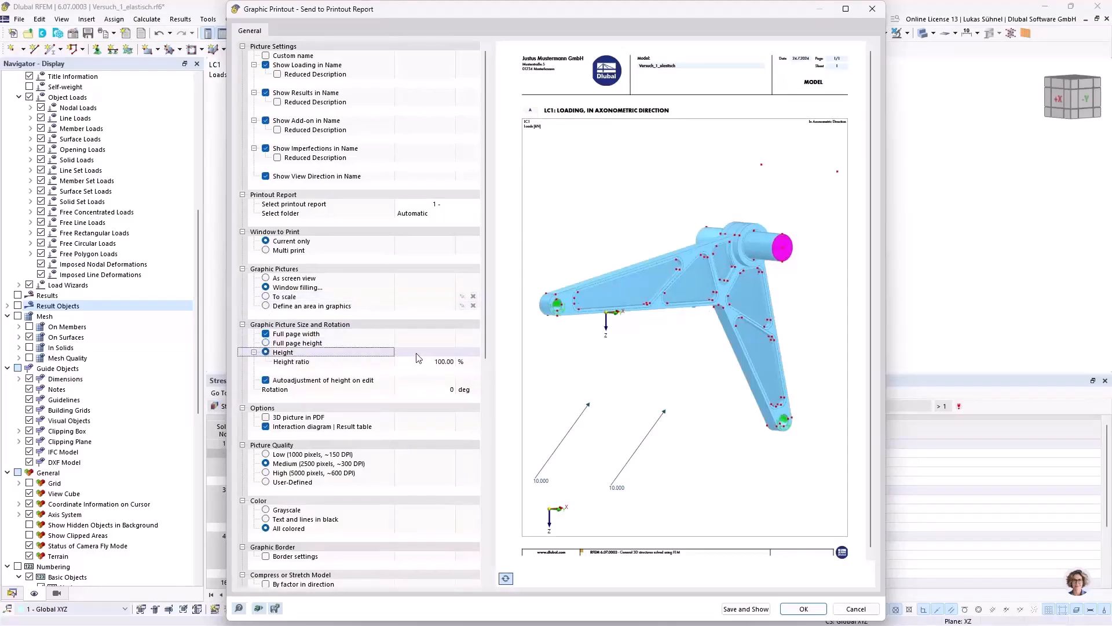
click(424, 361)
text(50)
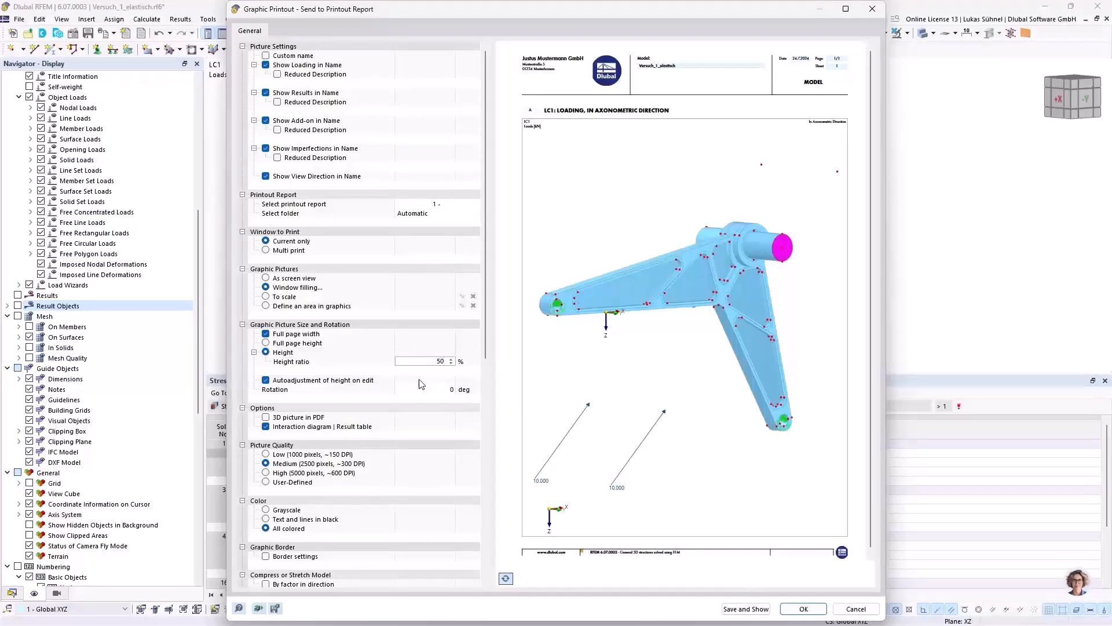
key(Tab)
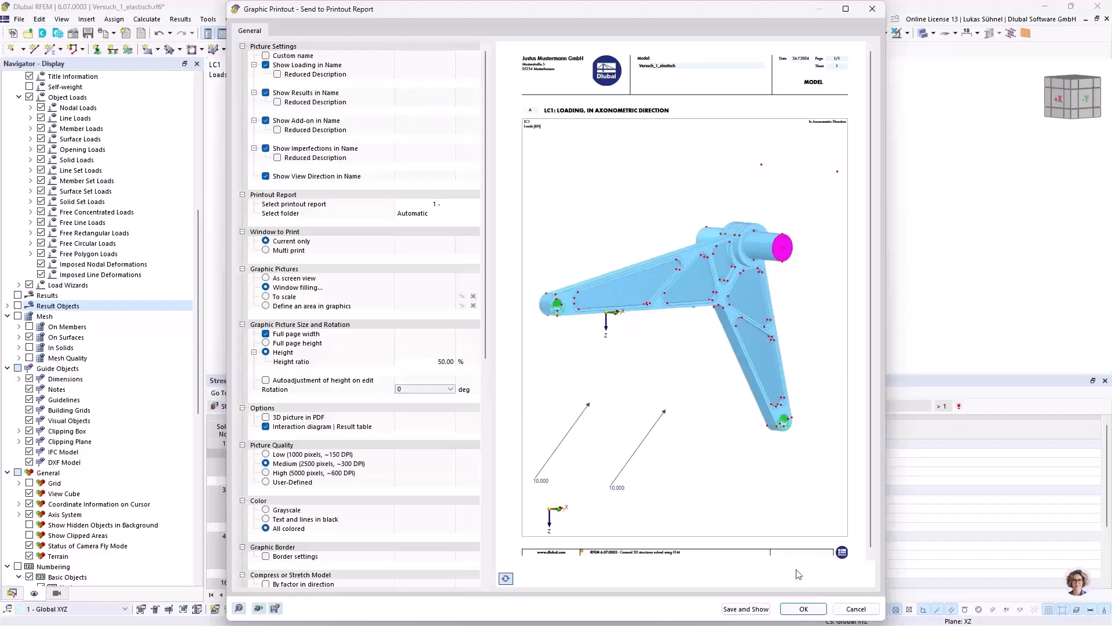
click(810, 609)
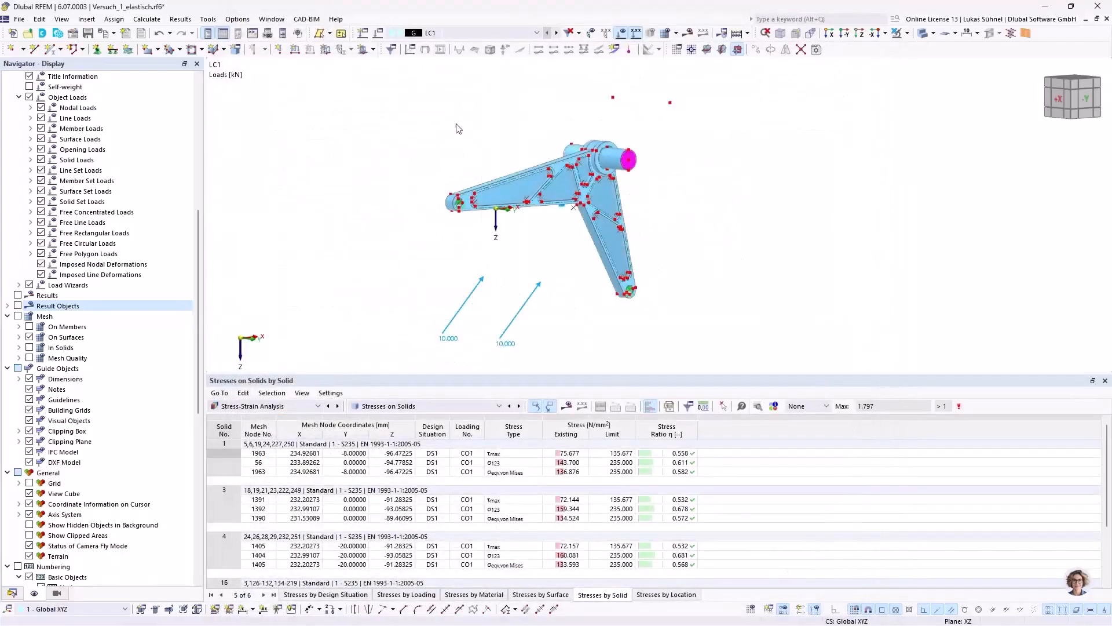
mouse_move(427, 134)
ctrl+middle_down()
mouse_move(430, 144)
mouse_move(431, 121)
ctrl+middle_up()
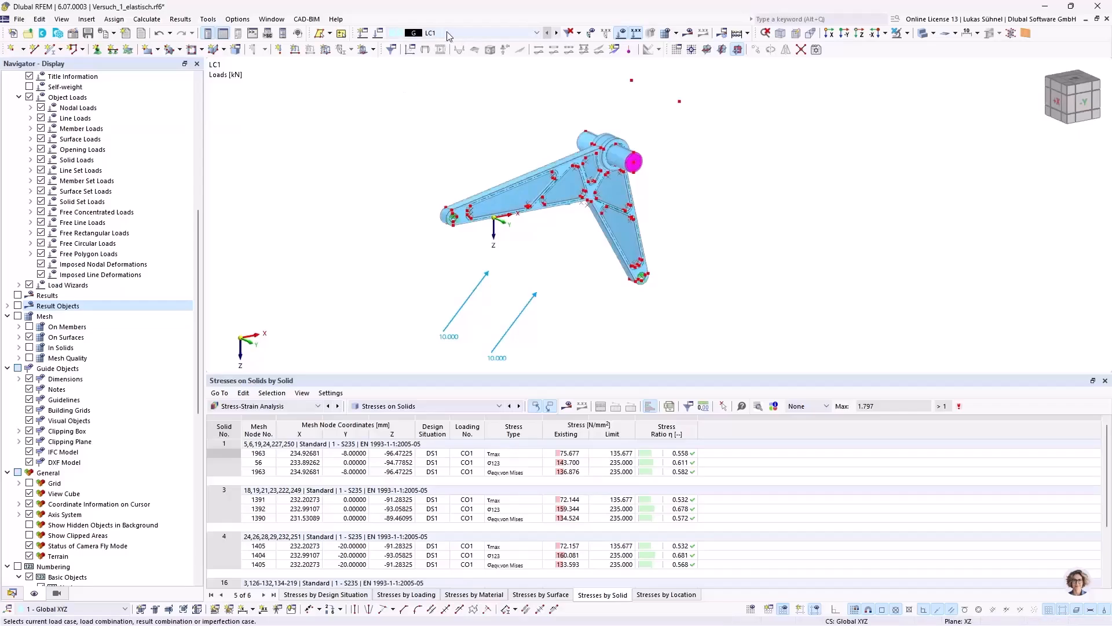
click(687, 33)
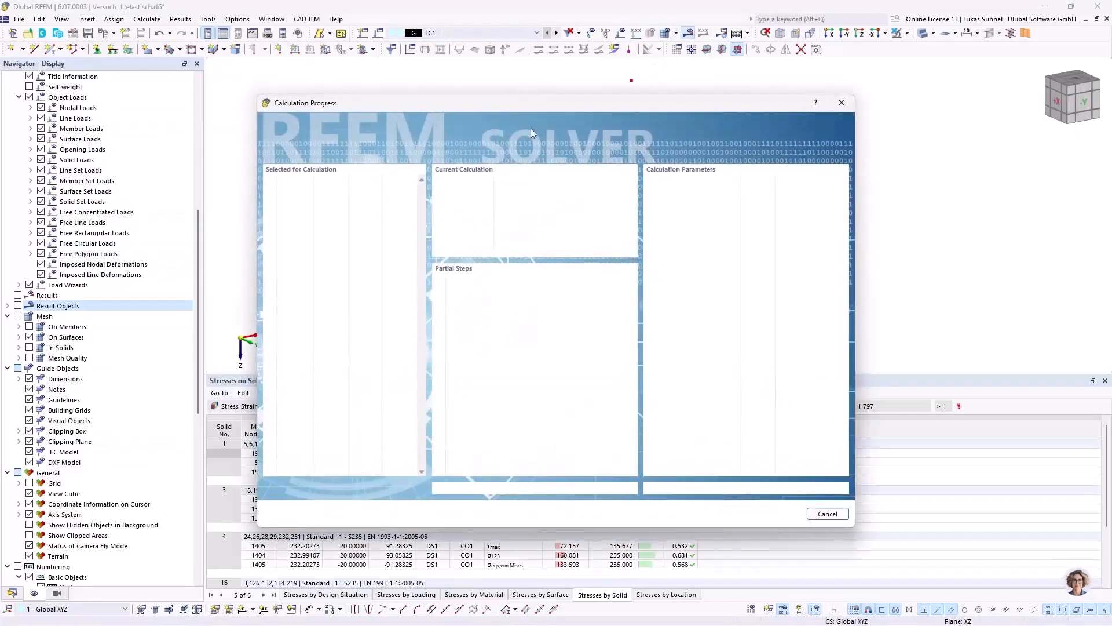
click(827, 514)
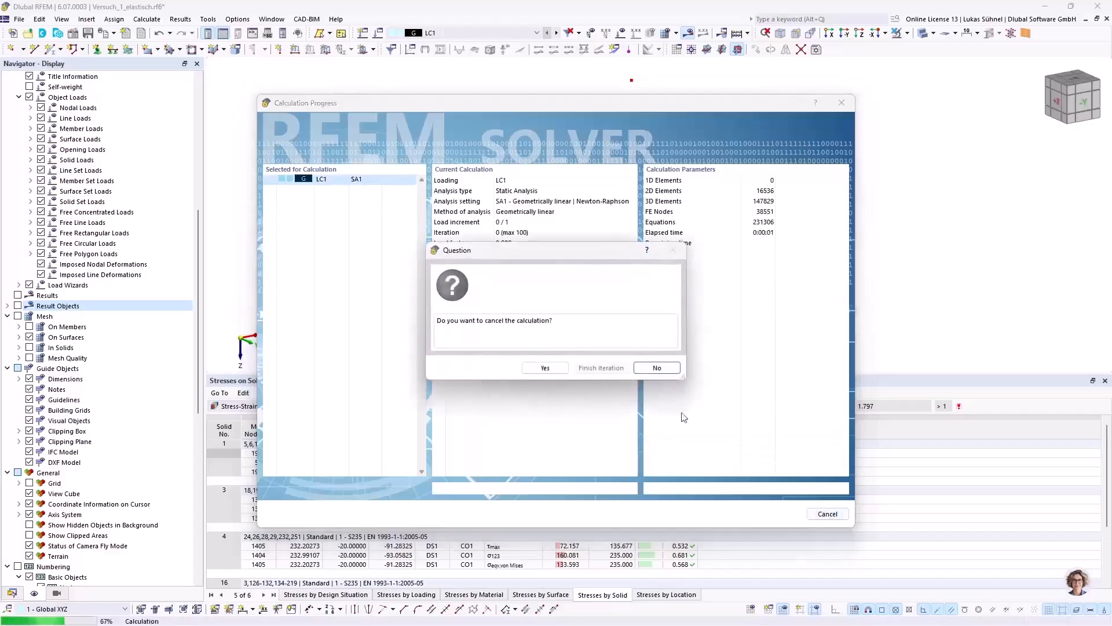
click(544, 368)
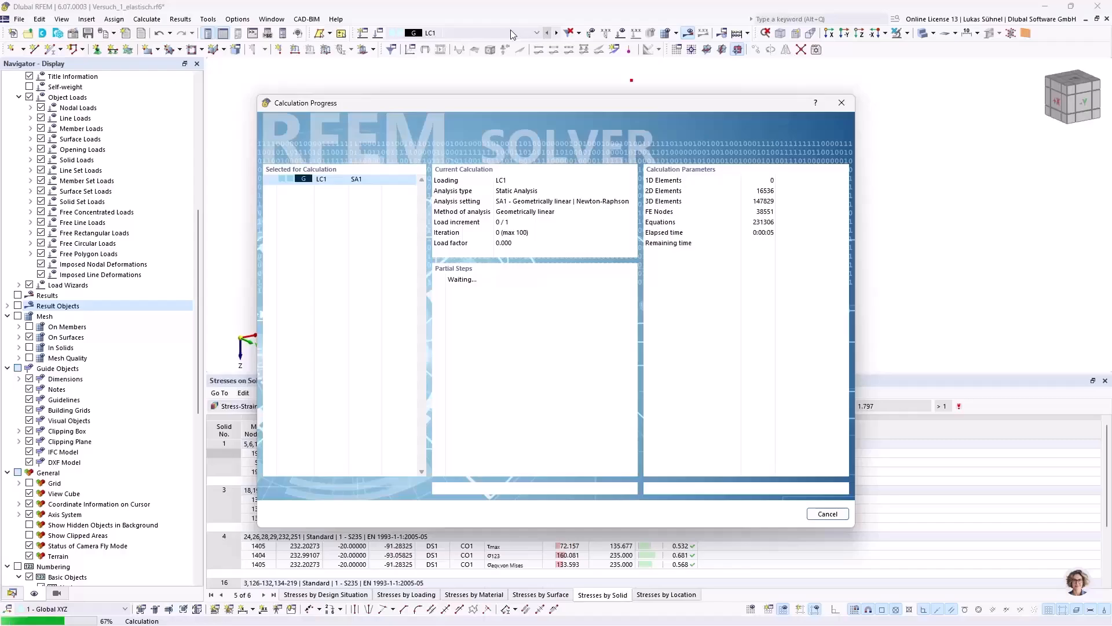
click(827, 514)
click(541, 368)
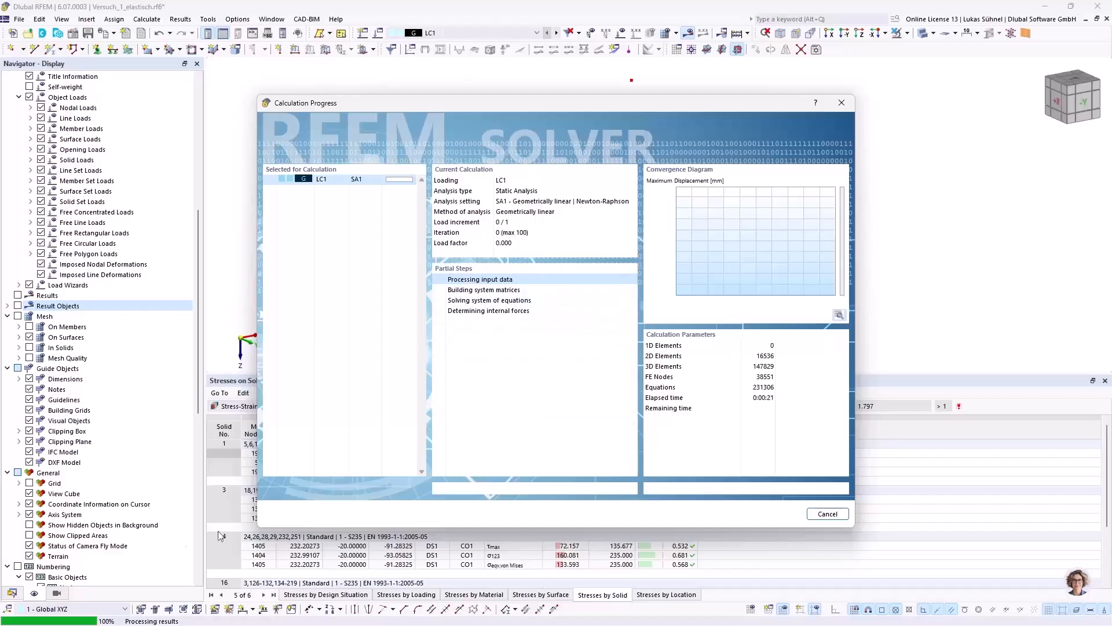
drag(527, 101, 606, 83)
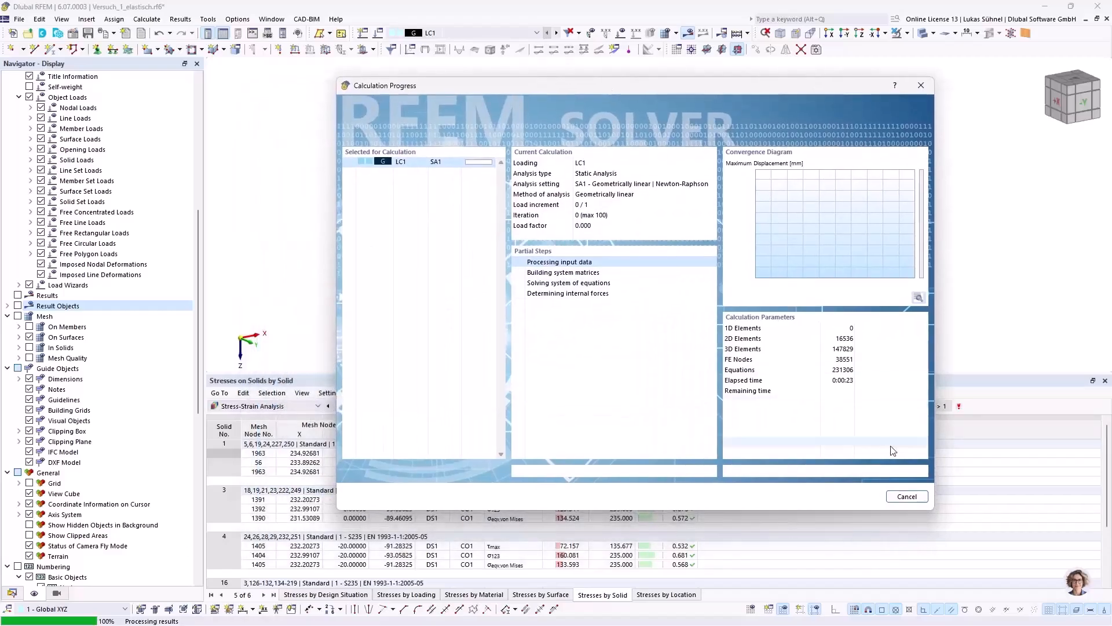
click(907, 497)
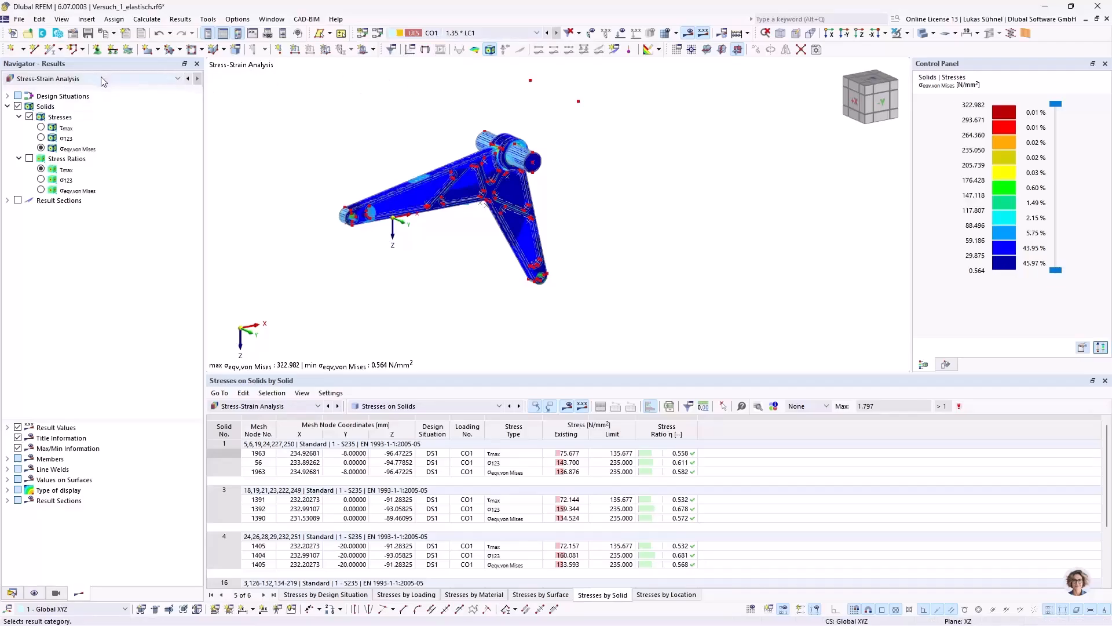
Step: Show the bracket's equivalent von Mises stresses for CO1 from an oblique viewpoint in solid display mode
middle_drag(415, 124, 415, 172)
ctrl+middle_drag(415, 172, 459, 152)
scroll(379, 244, up, 5)
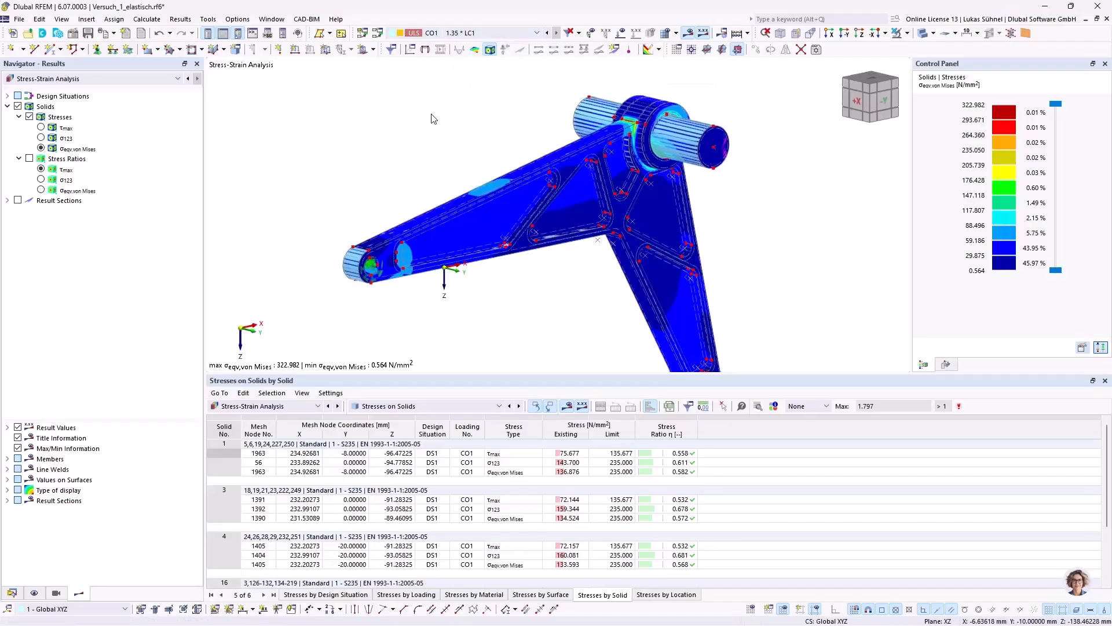
ctrl+middle_drag(498, 123, 524, 148)
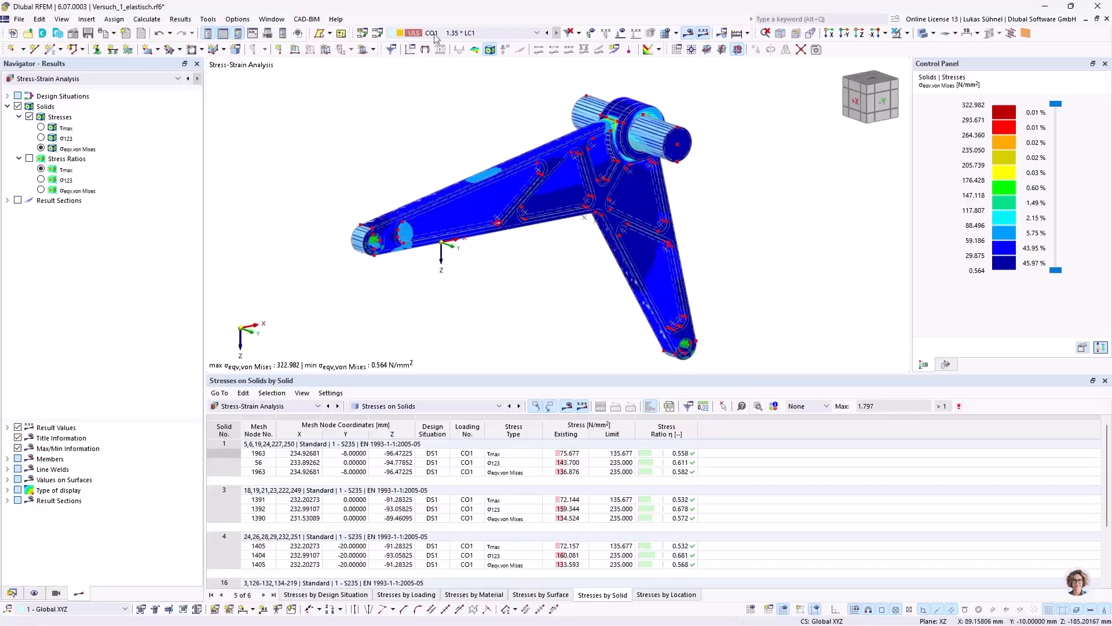
click(51, 80)
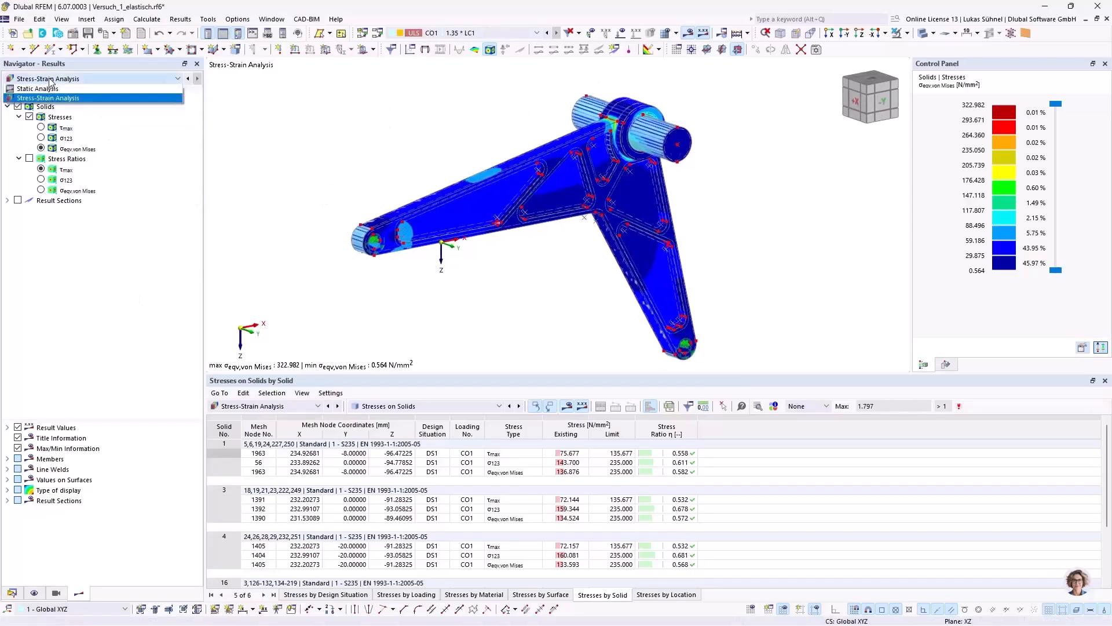
click(51, 82)
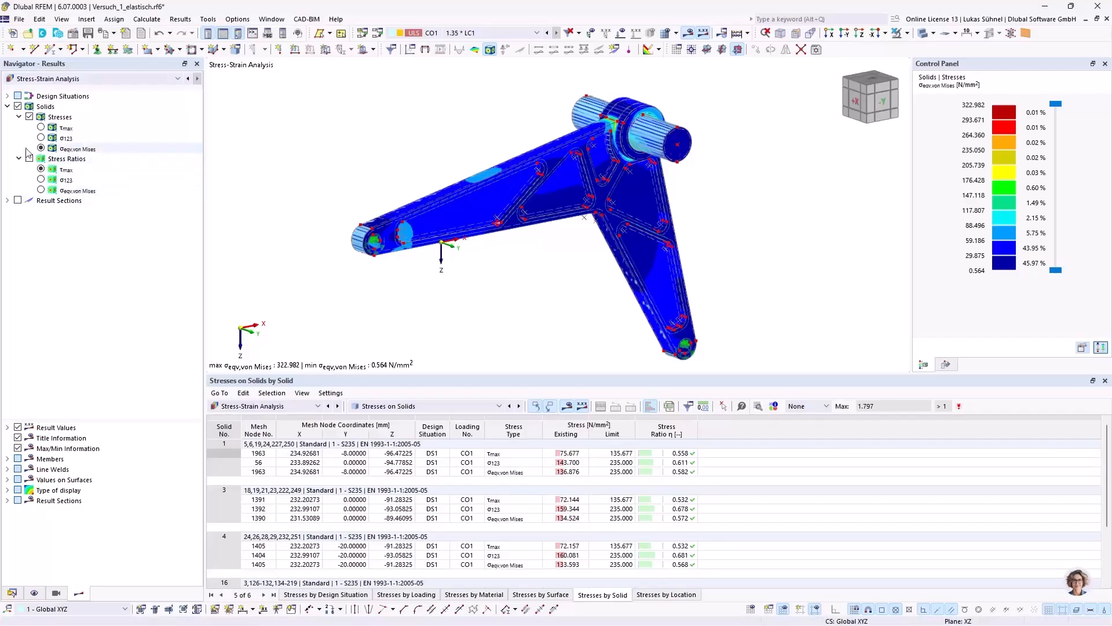
ctrl+middle_drag(402, 173, 417, 177)
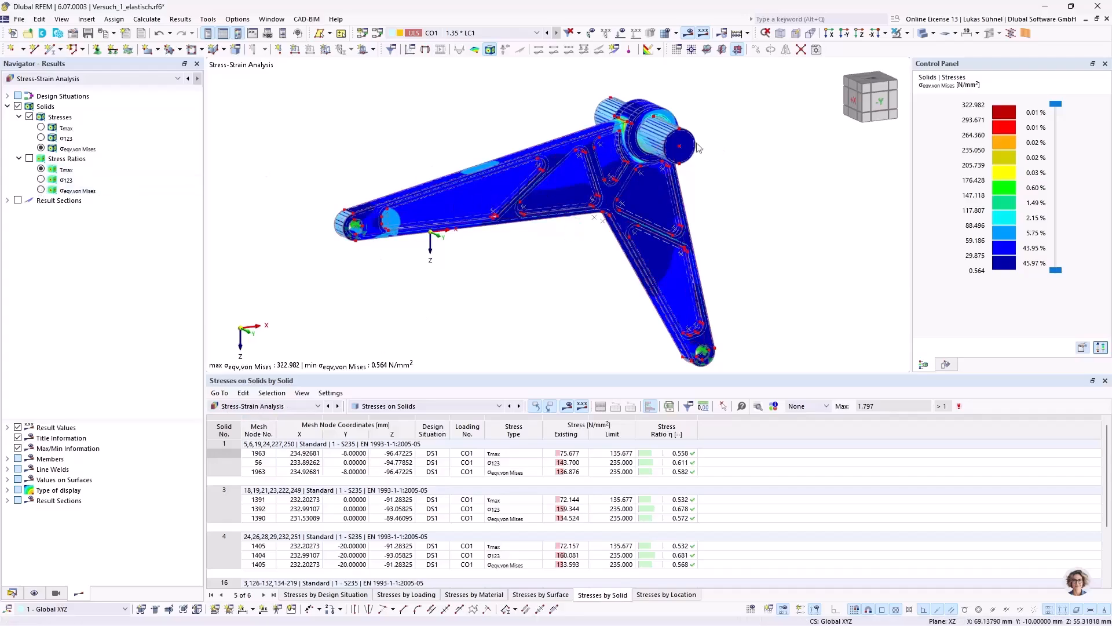
click(923, 36)
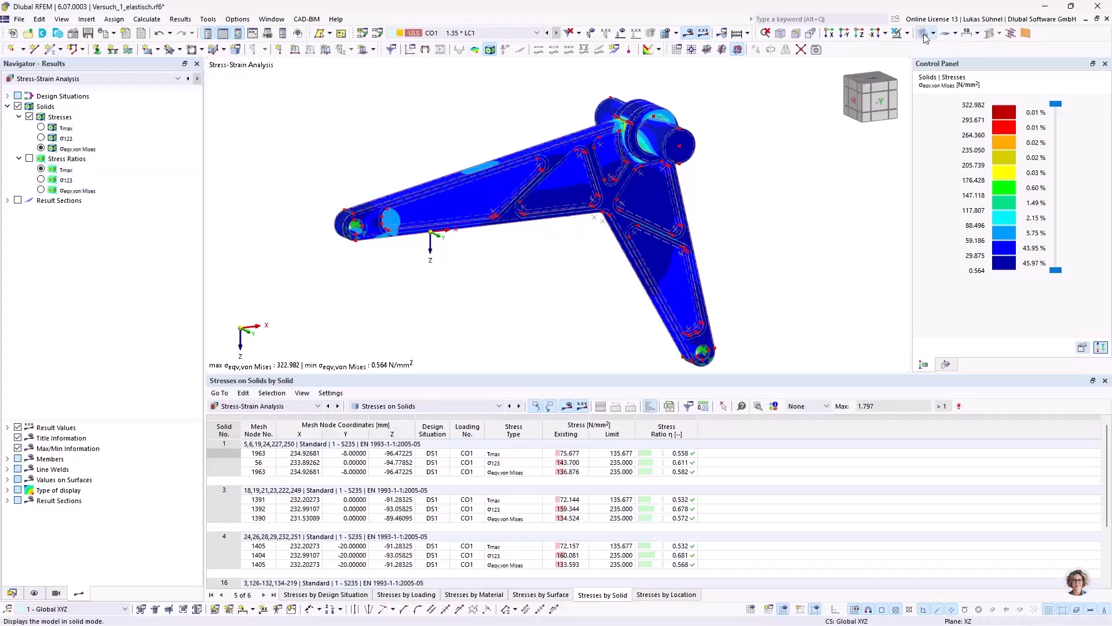
Step: Send the von Mises stress graphic to printout report 1 as a window-filling picture with a 50% height ratio, and open the report
middle_drag(463, 232, 495, 256)
click(108, 32)
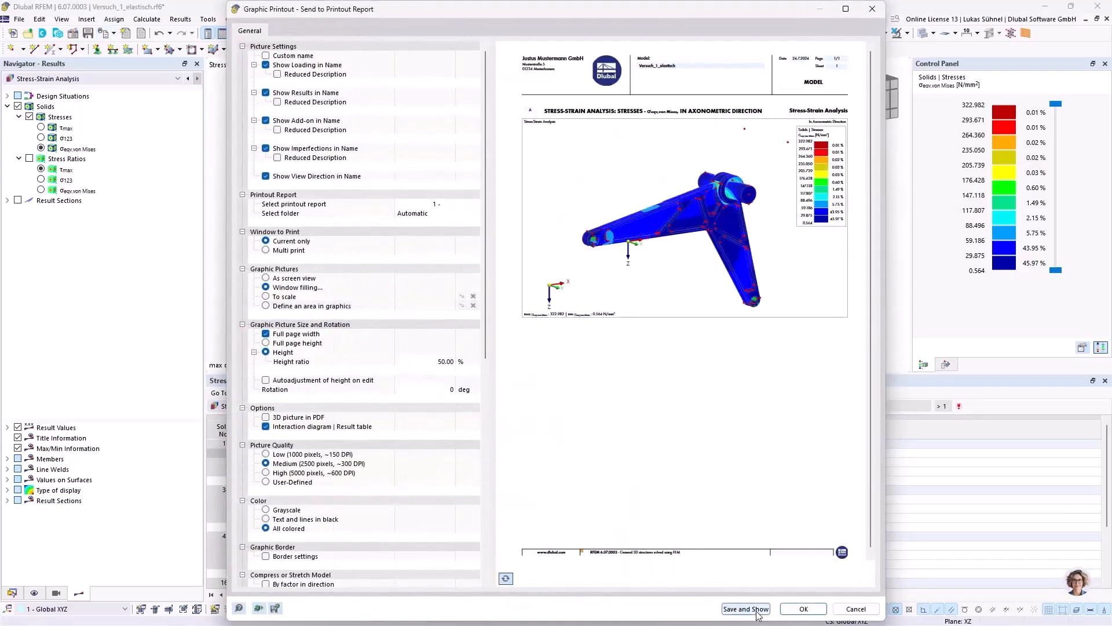
click(755, 608)
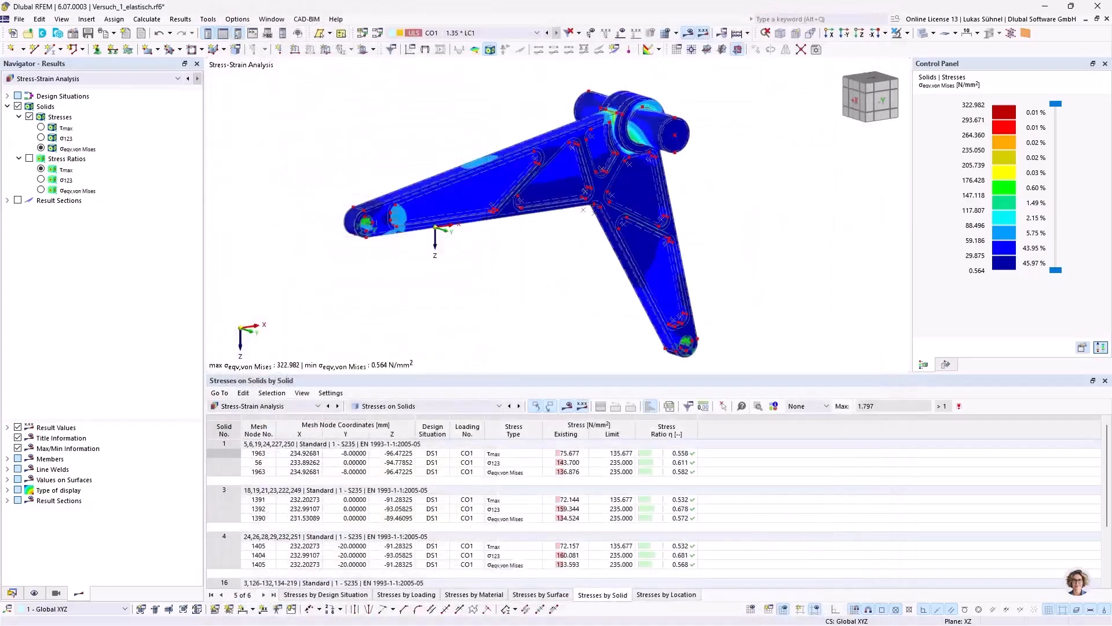
drag(1, 204, 515, 1)
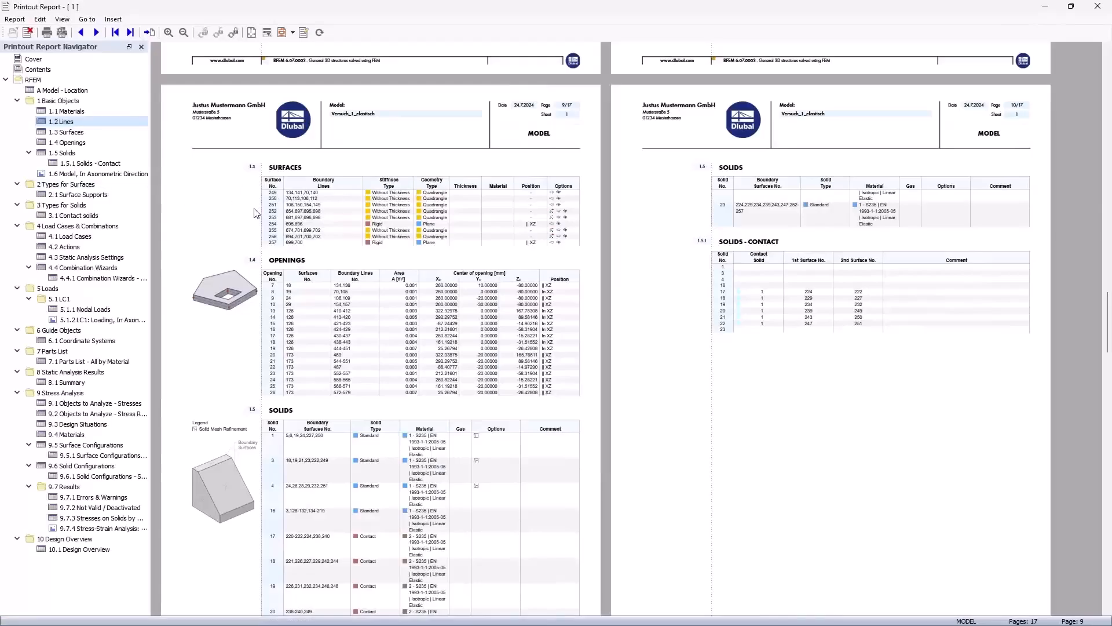
Step: Review the model, LC1 loading and stress-strain analysis graphics together with their neighbouring tables in the printout report
click(65, 173)
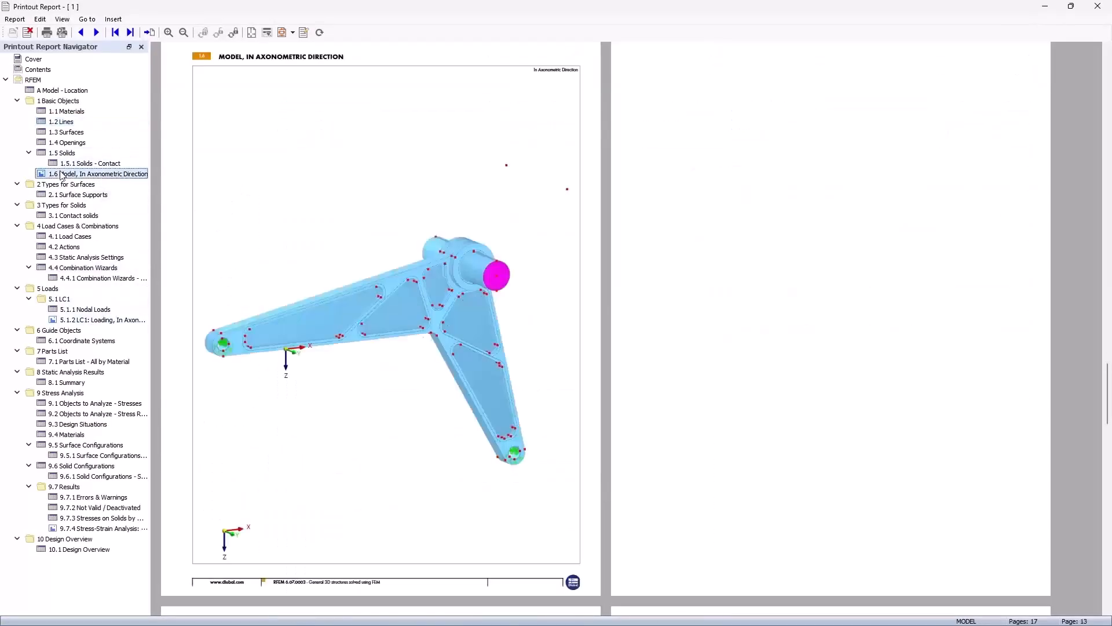
click(69, 320)
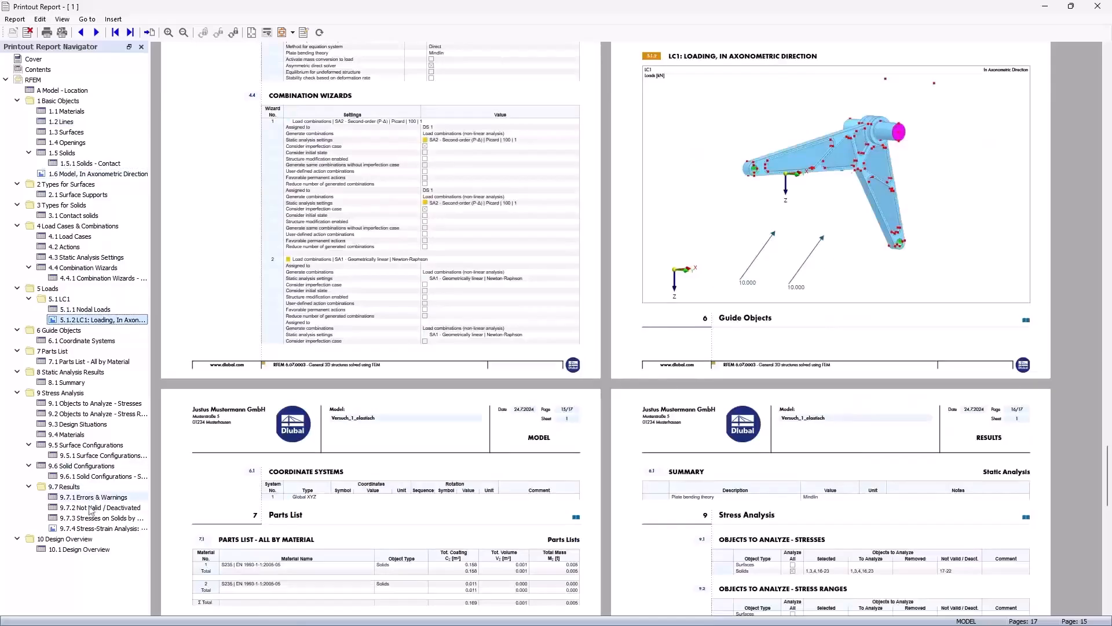
click(74, 529)
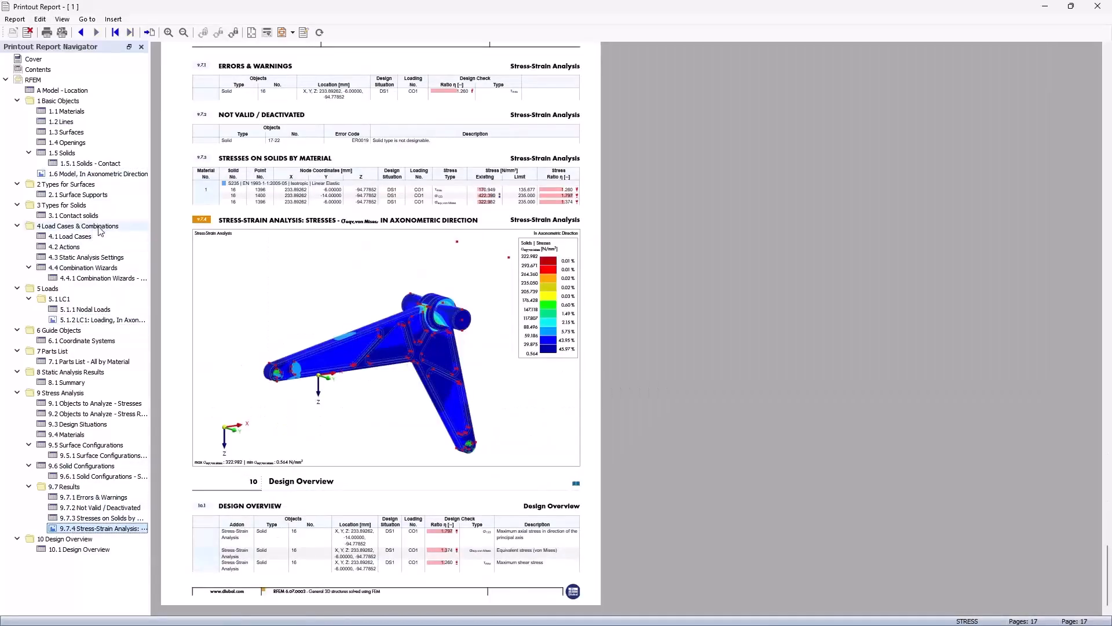
click(90, 174)
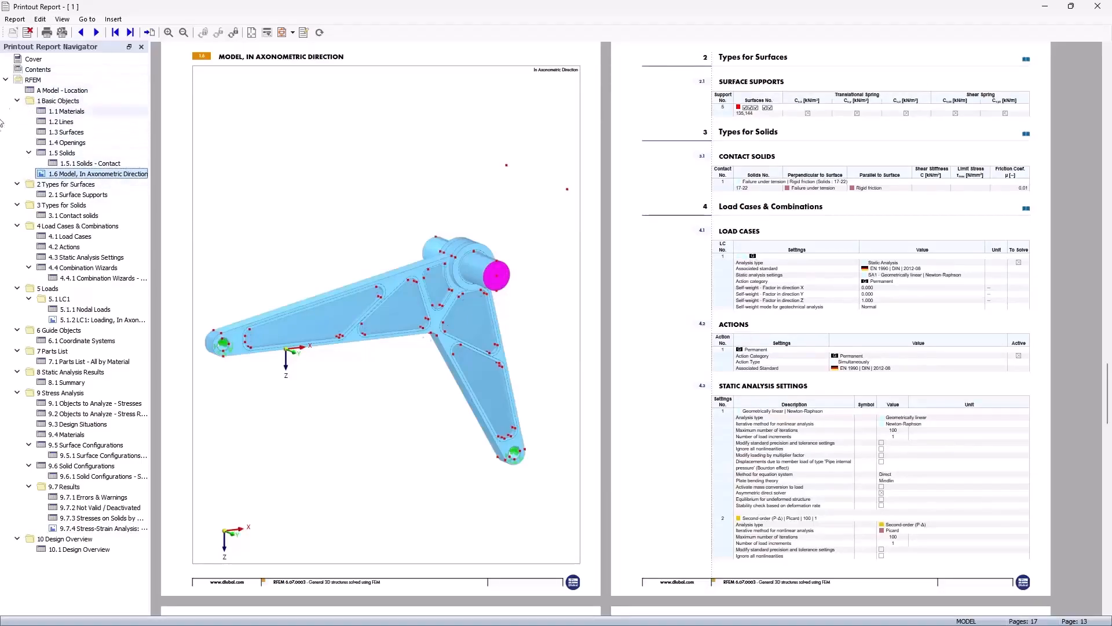
click(86, 319)
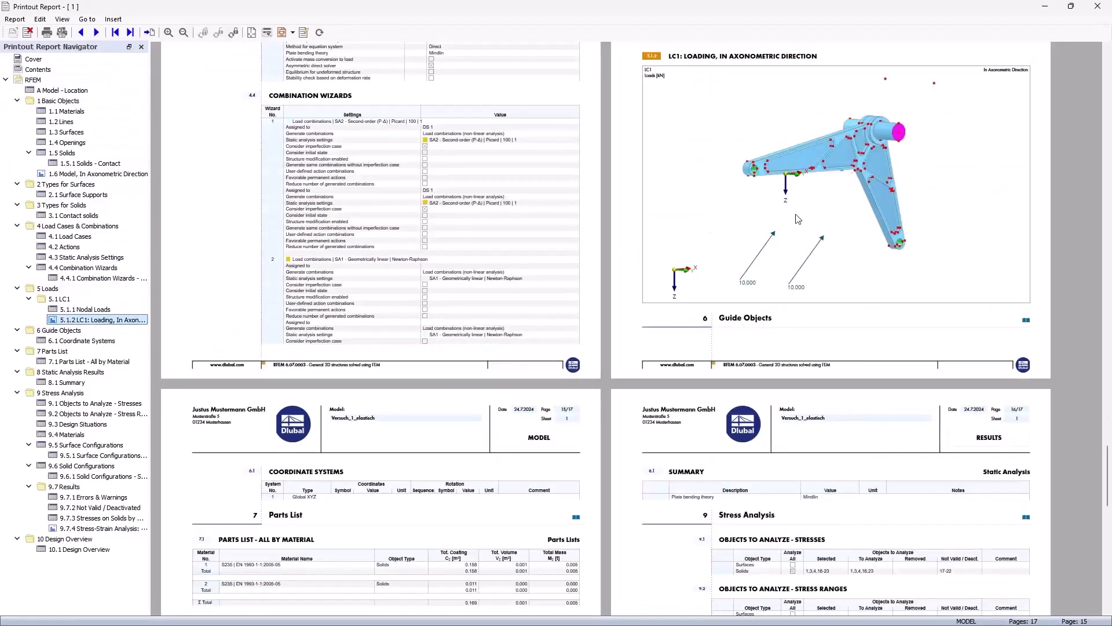
scroll(803, 247, up, 3)
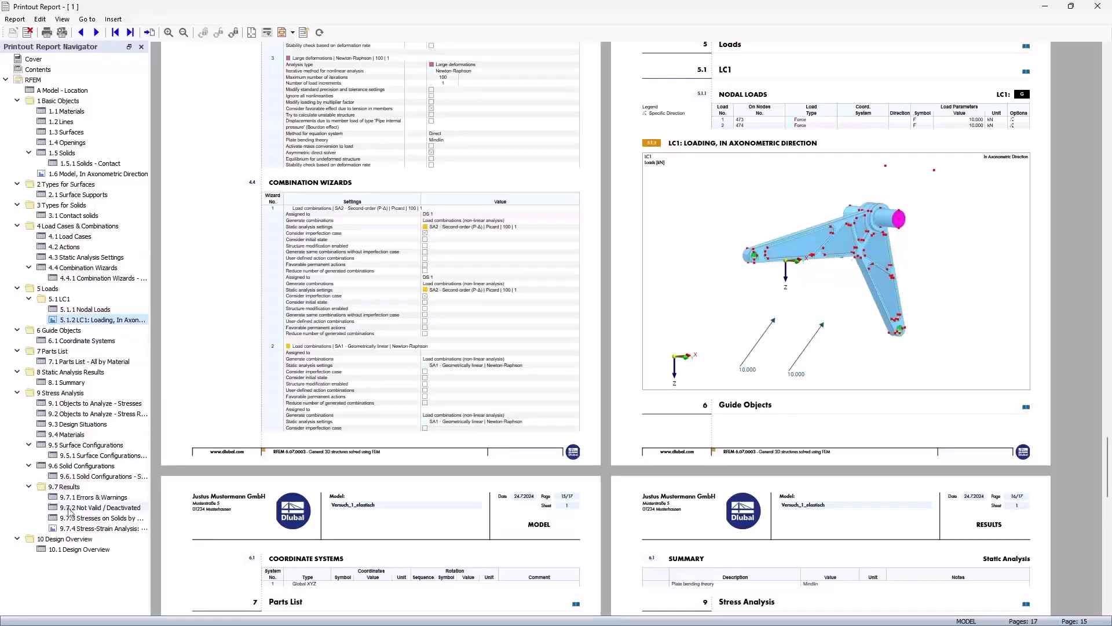
click(73, 529)
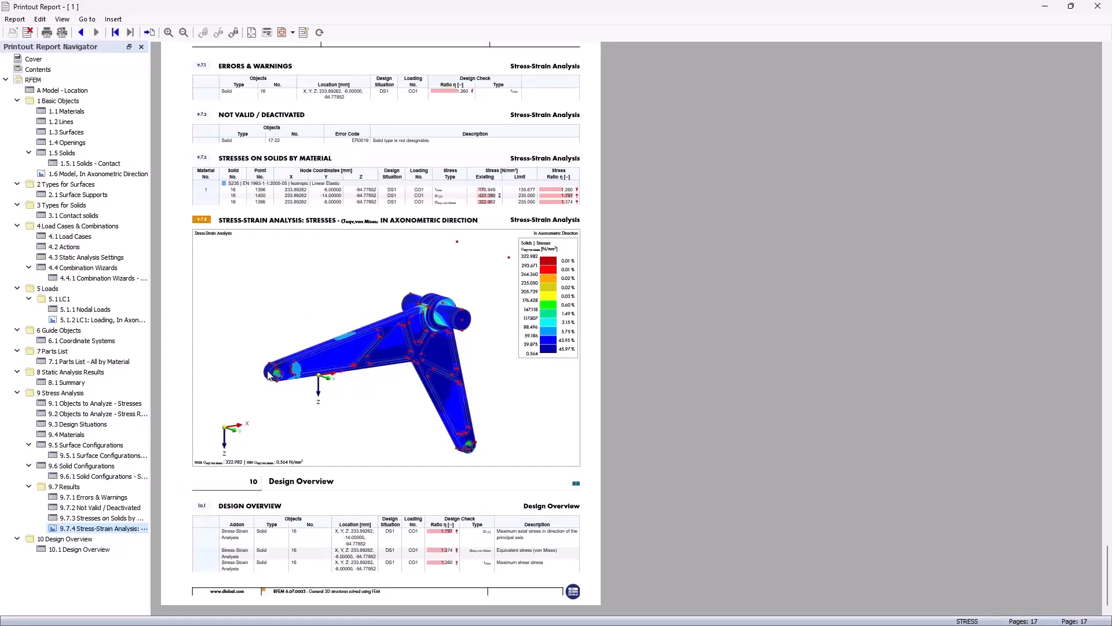
scroll(266, 318, up, 5)
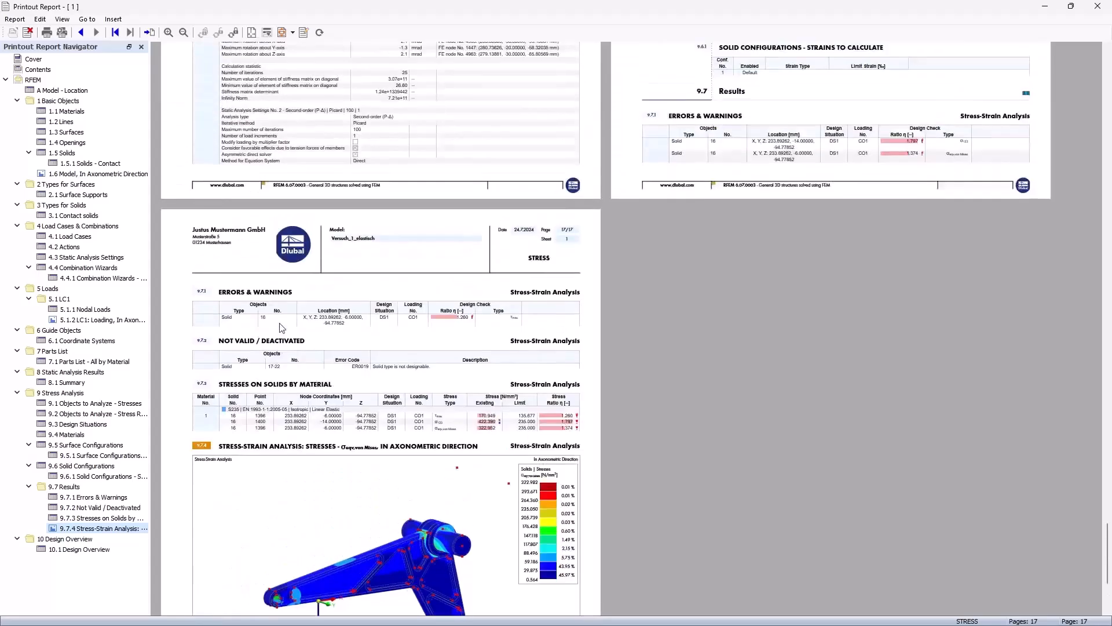
scroll(275, 318, down, 4)
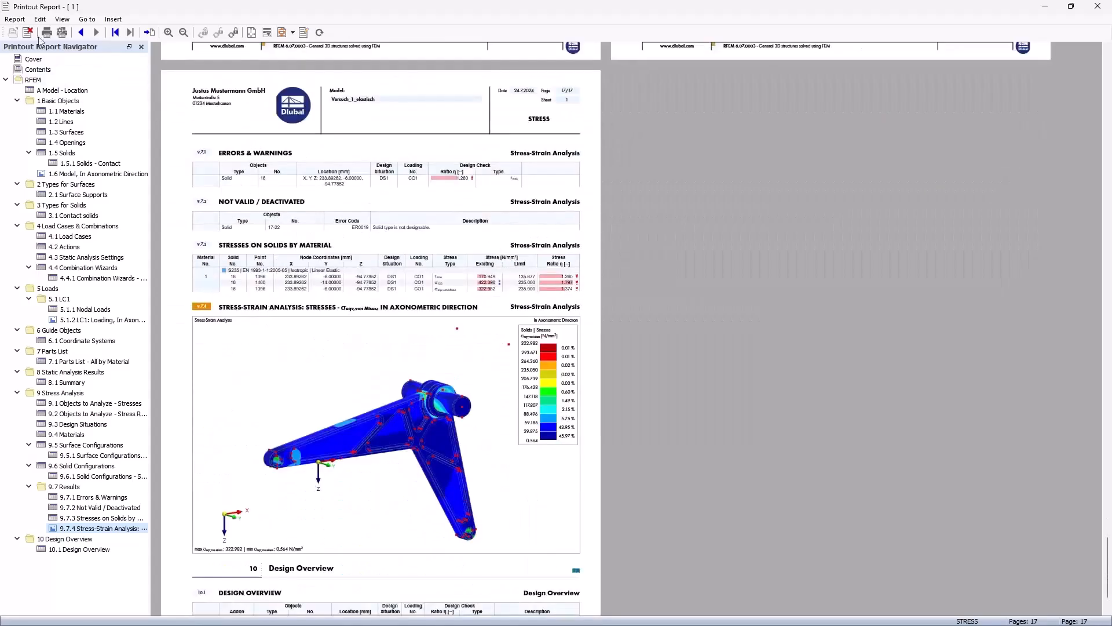
Step: Check the report's PDF export option and look through the Surface Configurations and Surfaces chapters
click(14, 19)
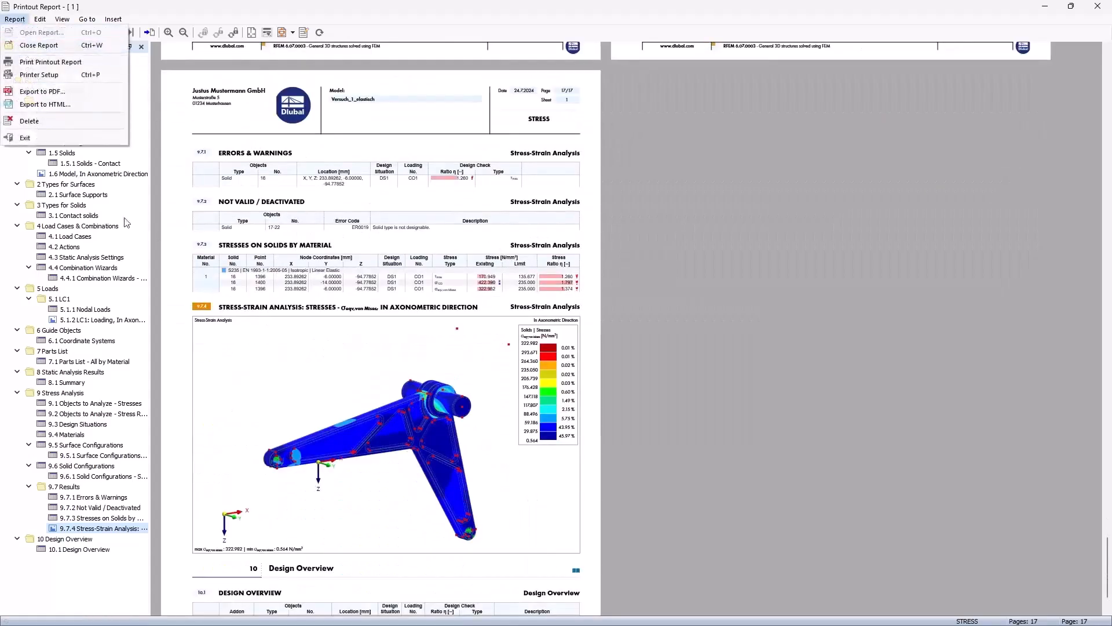
click(62, 93)
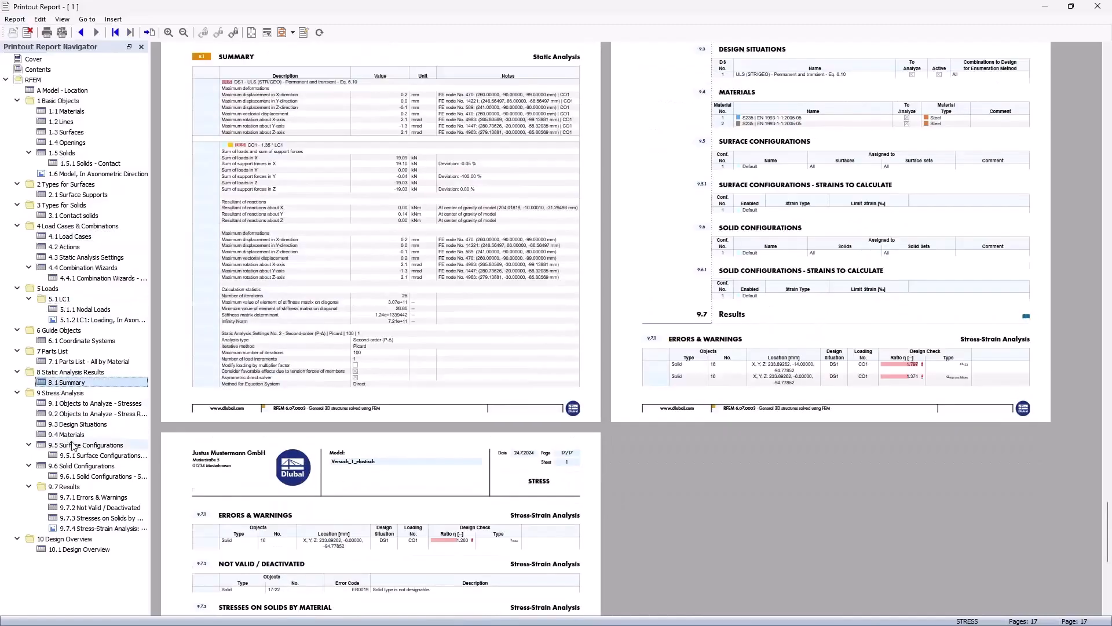
click(72, 445)
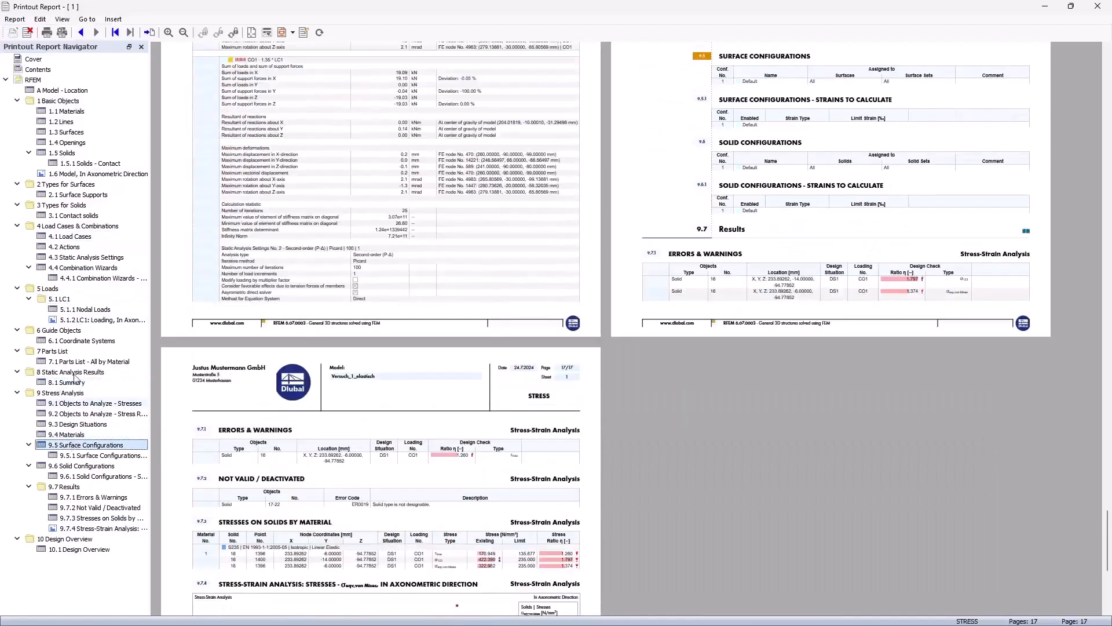
click(73, 132)
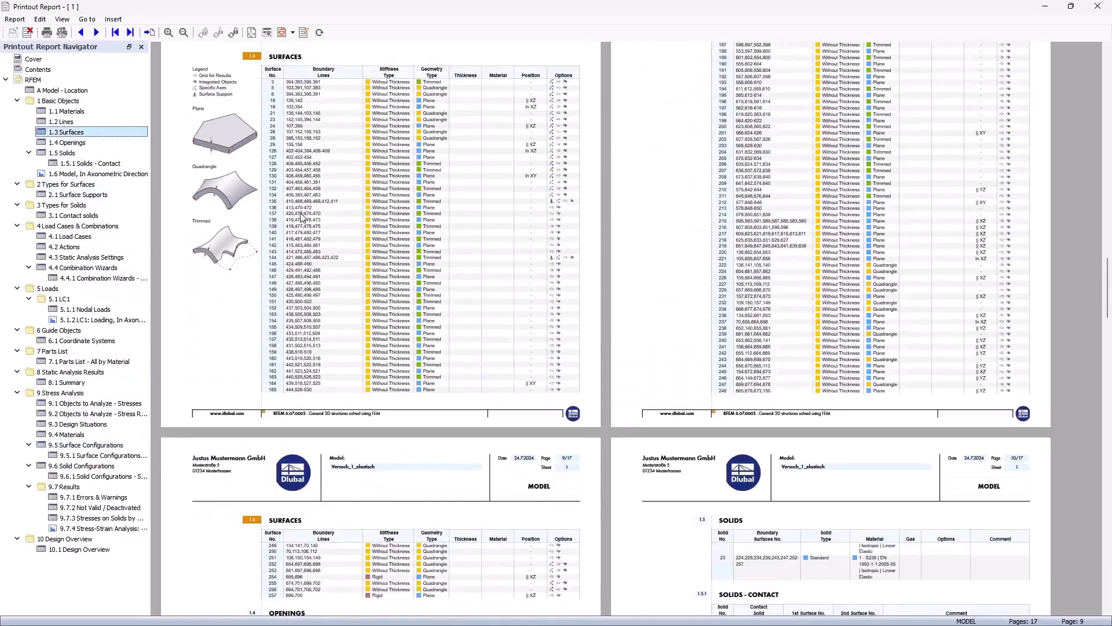